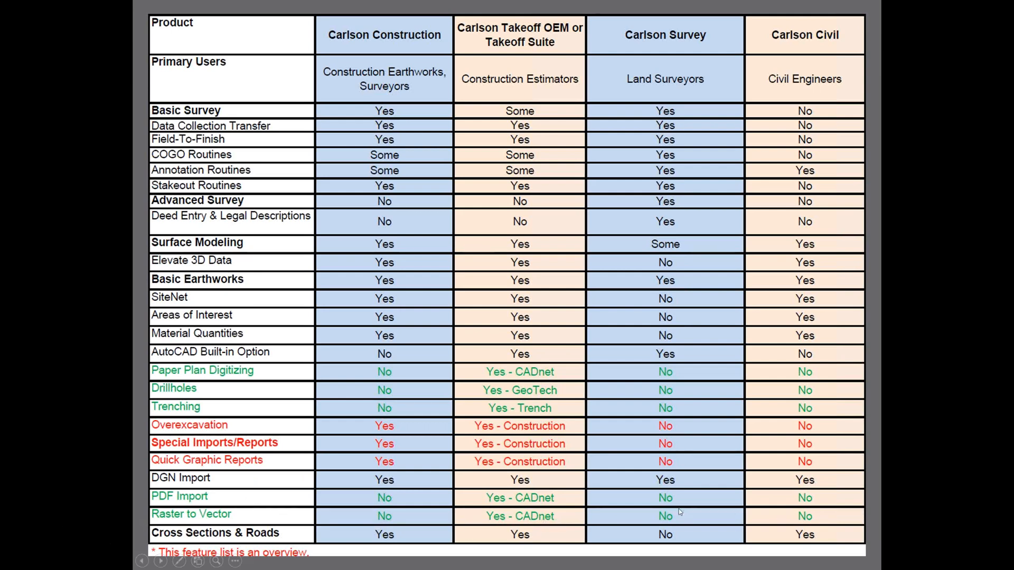
click(782, 479)
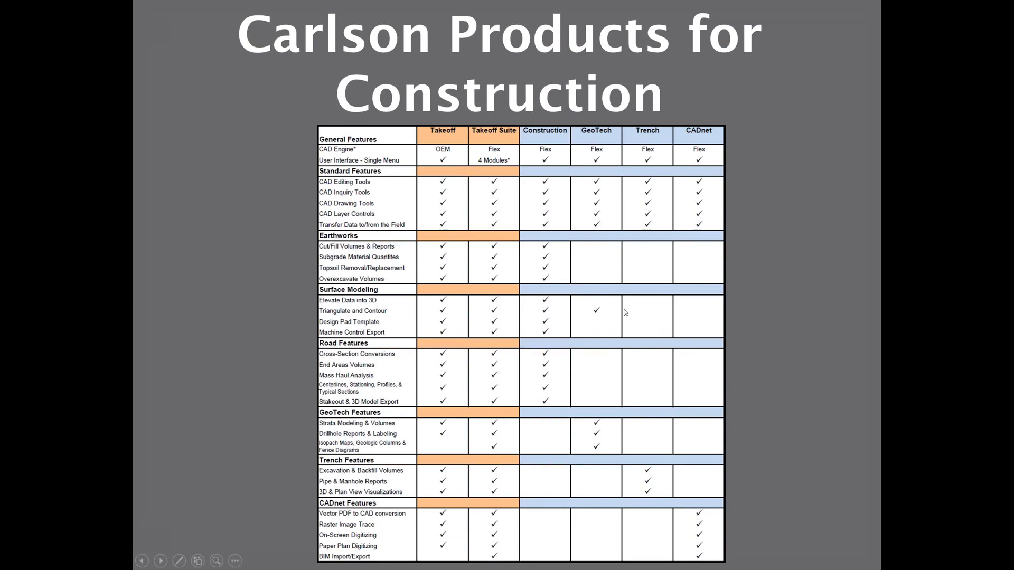
click(648, 433)
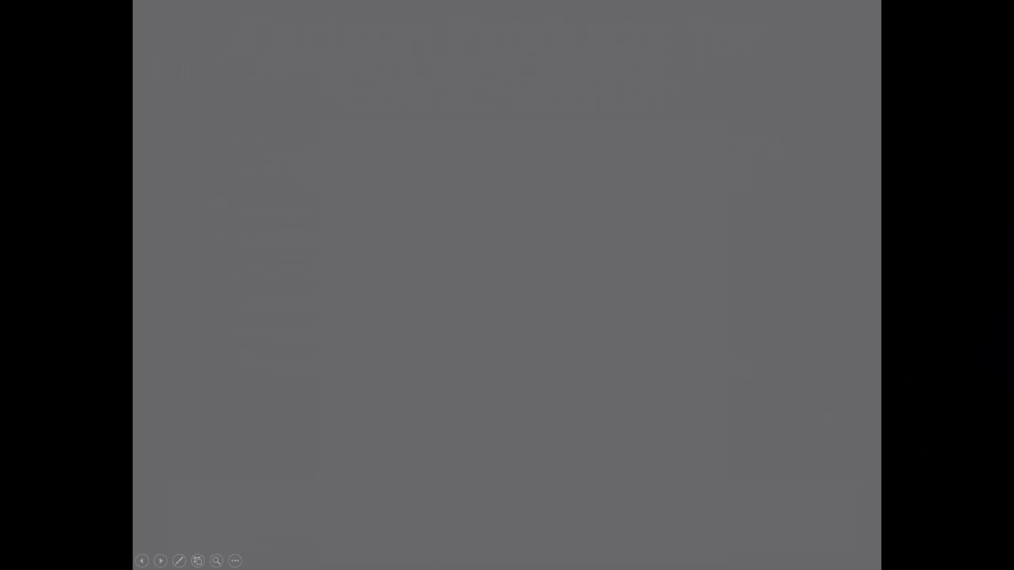
Switch to Carlson with IntelliCAD, create a new drawing and exit the Startup Drawing Wizard.
key(super)
click(159, 560)
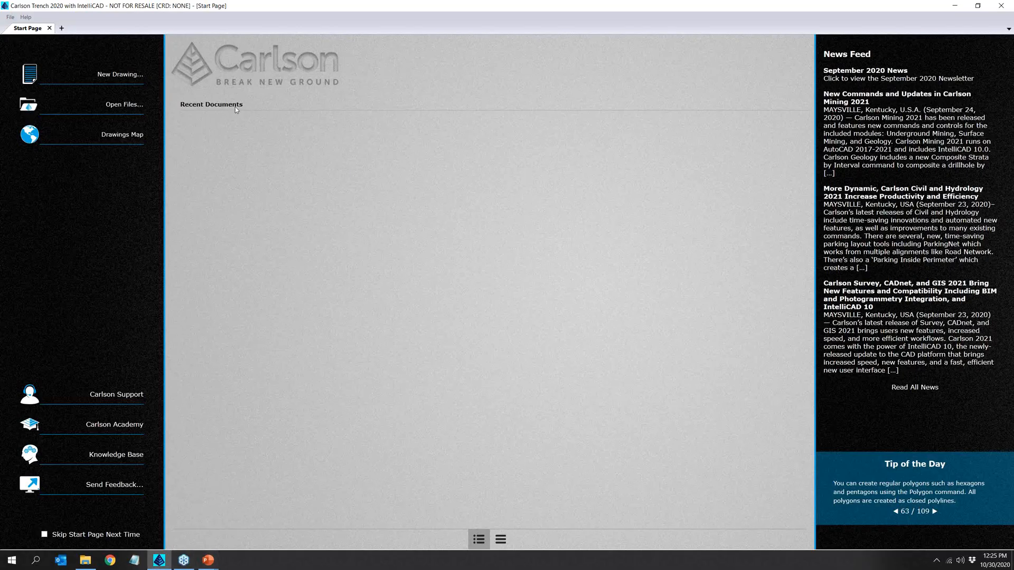
click(61, 29)
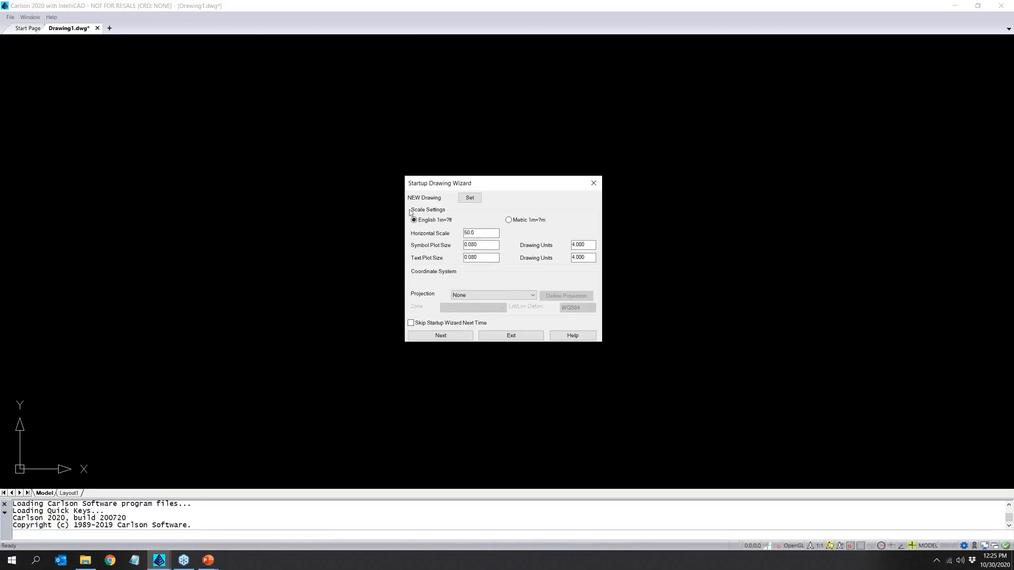
click(502, 335)
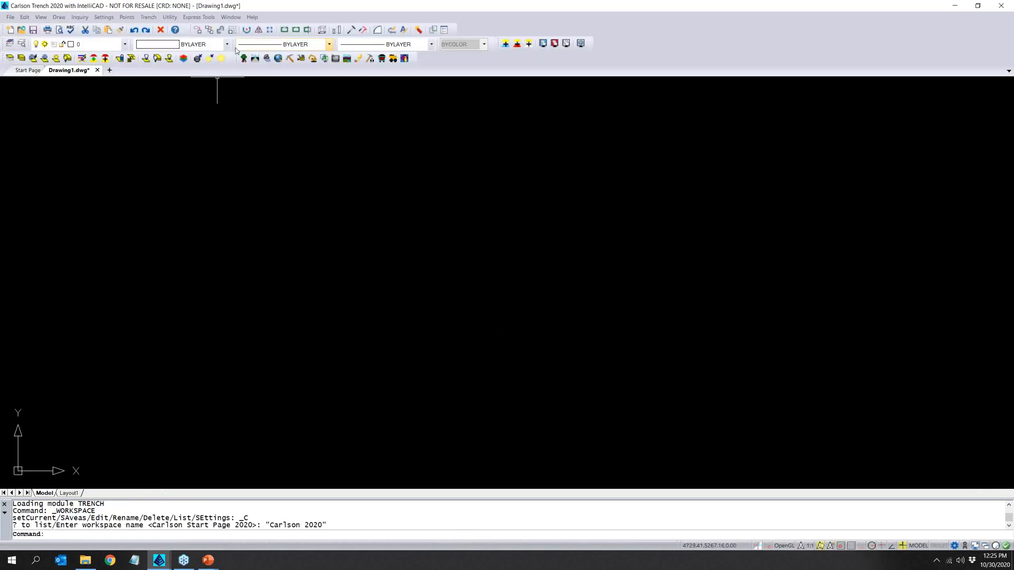
Undock the module toolbar, load the GeoTech module and look through its Points, Drillhole and Map commands.
drag(239, 63, 248, 138)
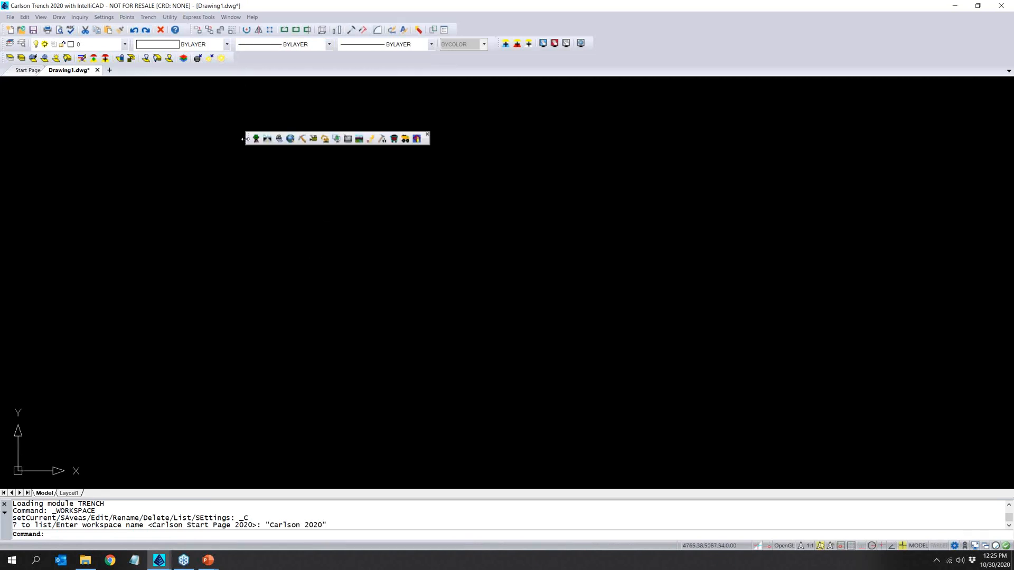
click(305, 143)
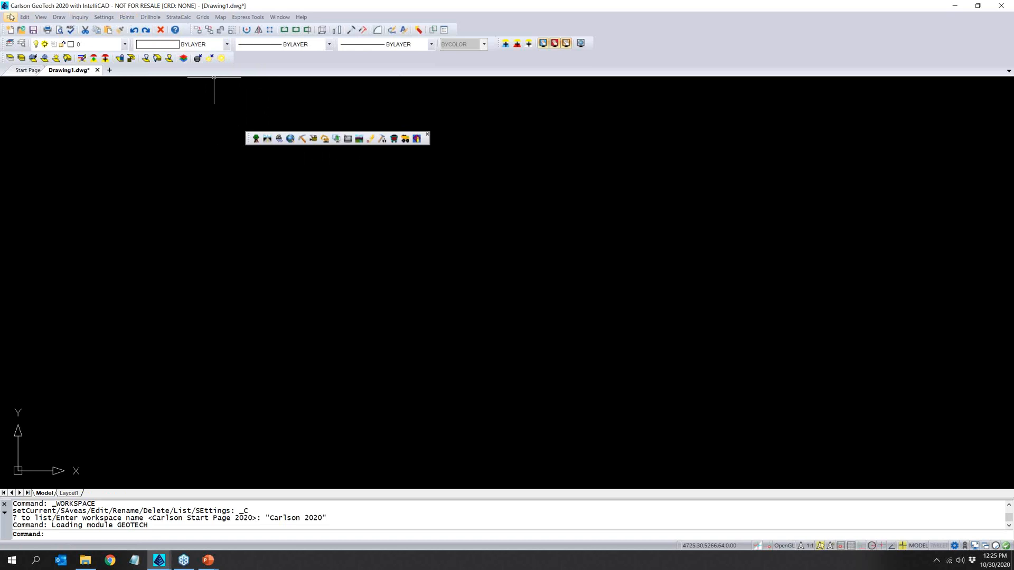
click(127, 18)
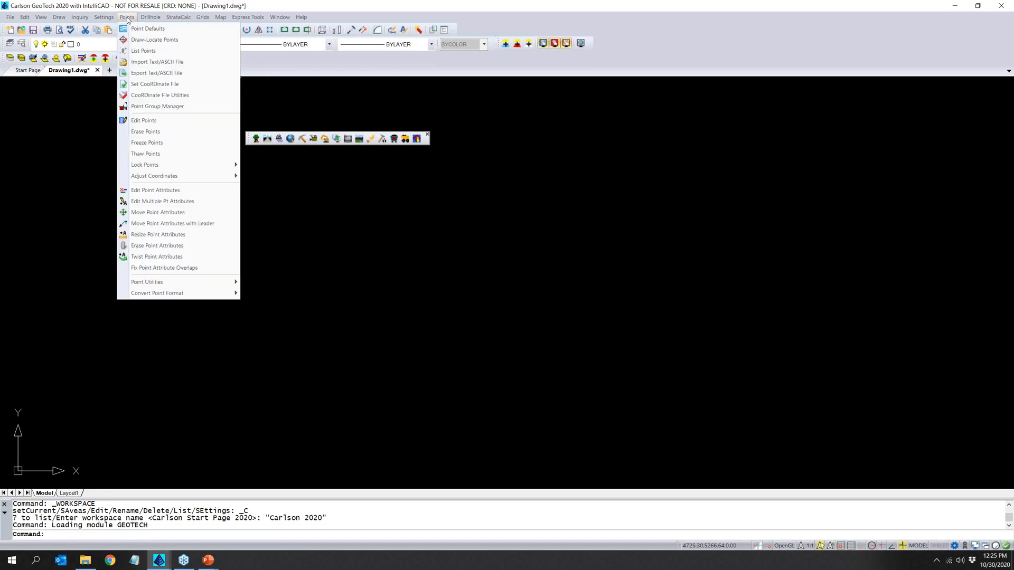
click(143, 19)
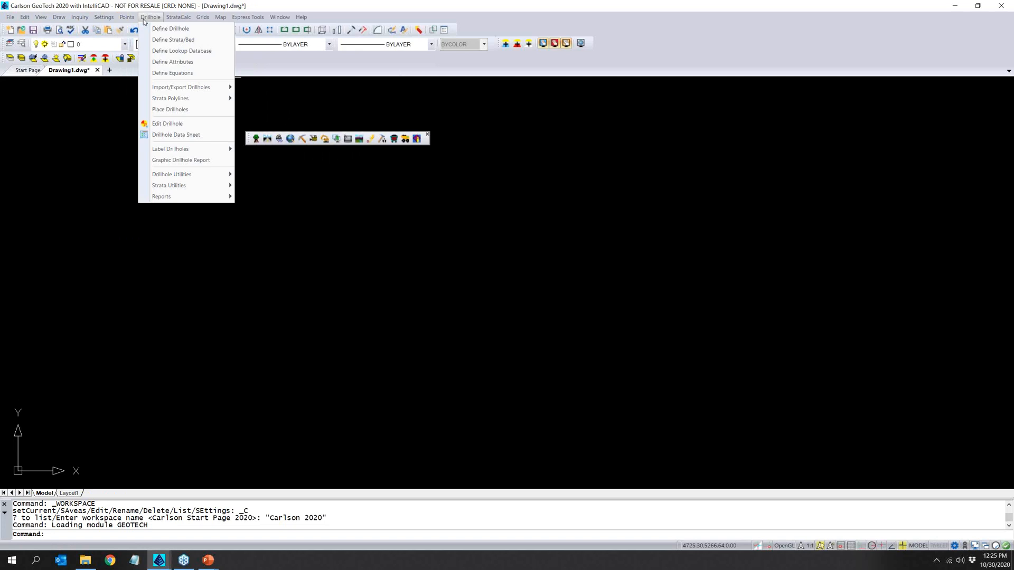
mouse_move(171, 23)
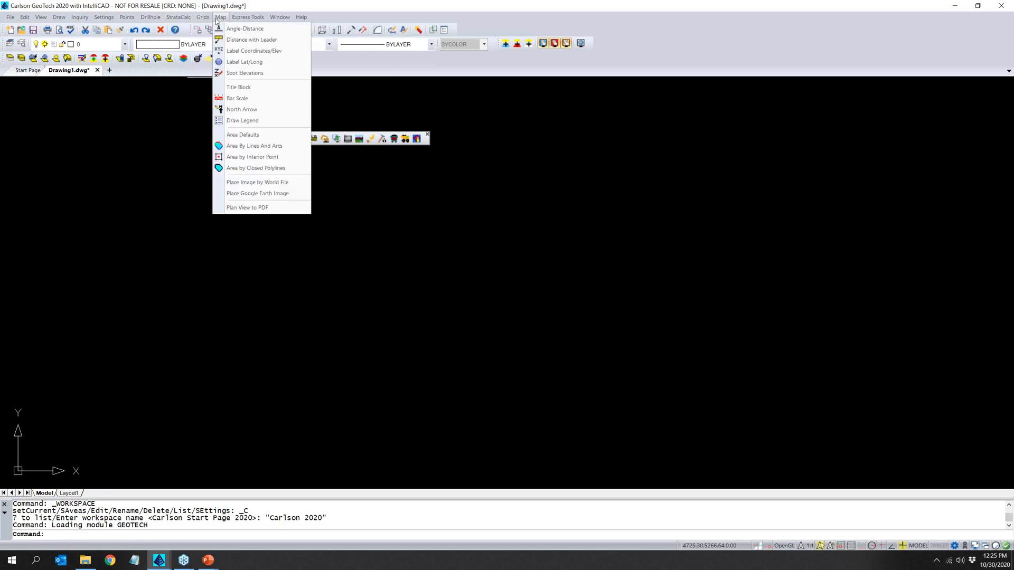
click(214, 77)
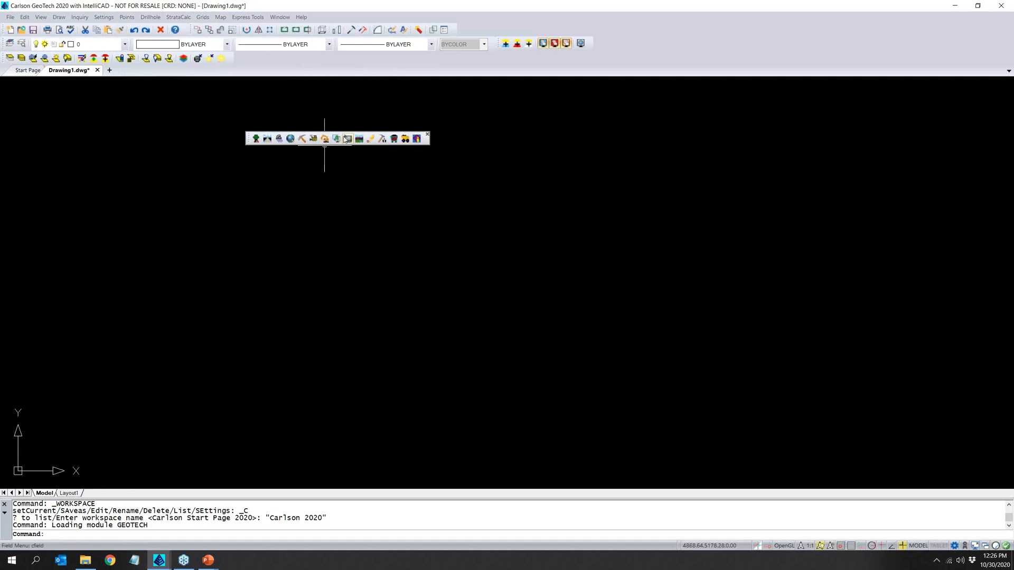
Load the Trench module and look through its Trench and Utility commands.
click(319, 141)
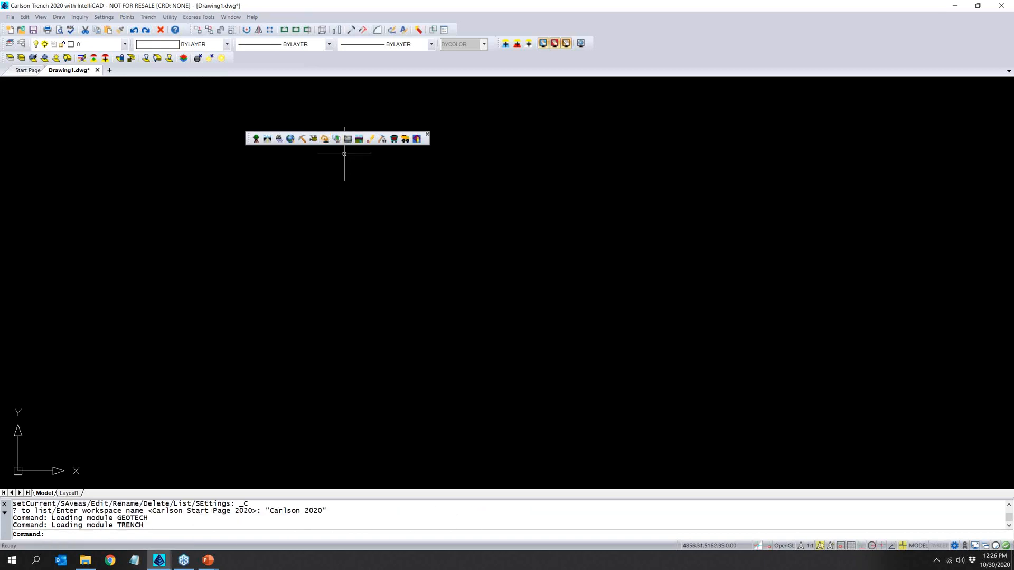
click(150, 18)
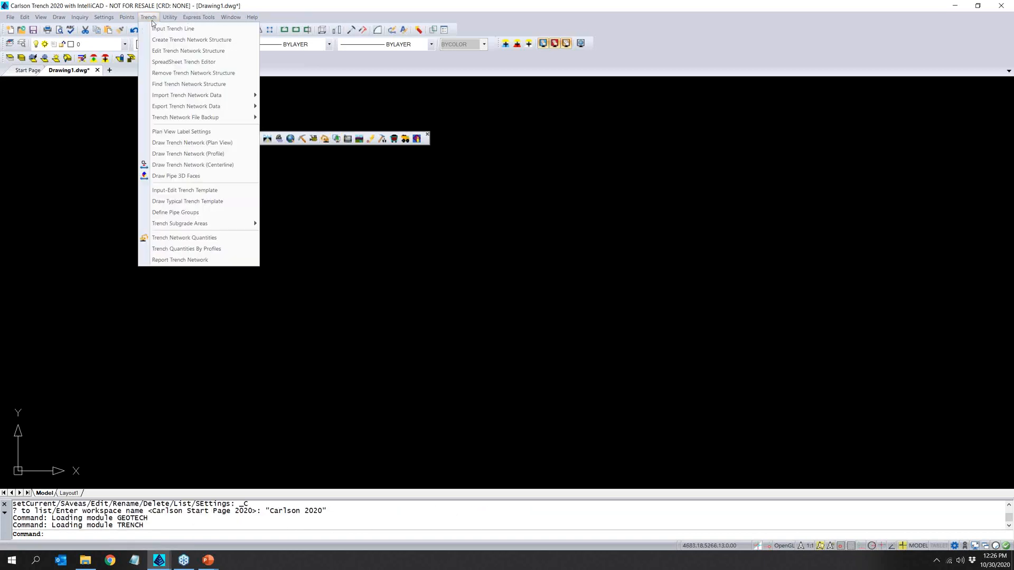
mouse_move(165, 19)
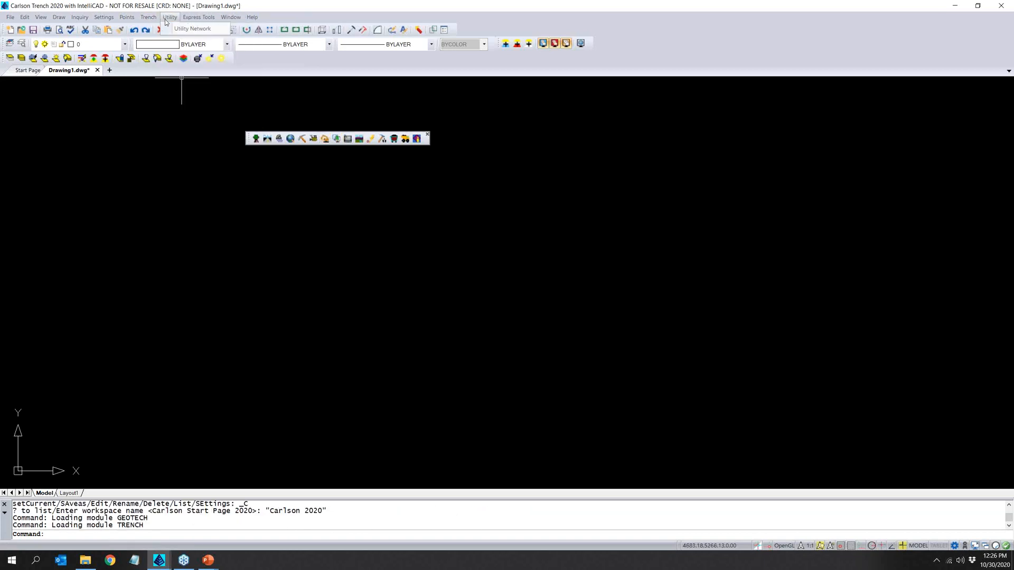
Load the Construction module followed by CADnet, and dock the floating module toolbar beside the other toolbars.
click(313, 139)
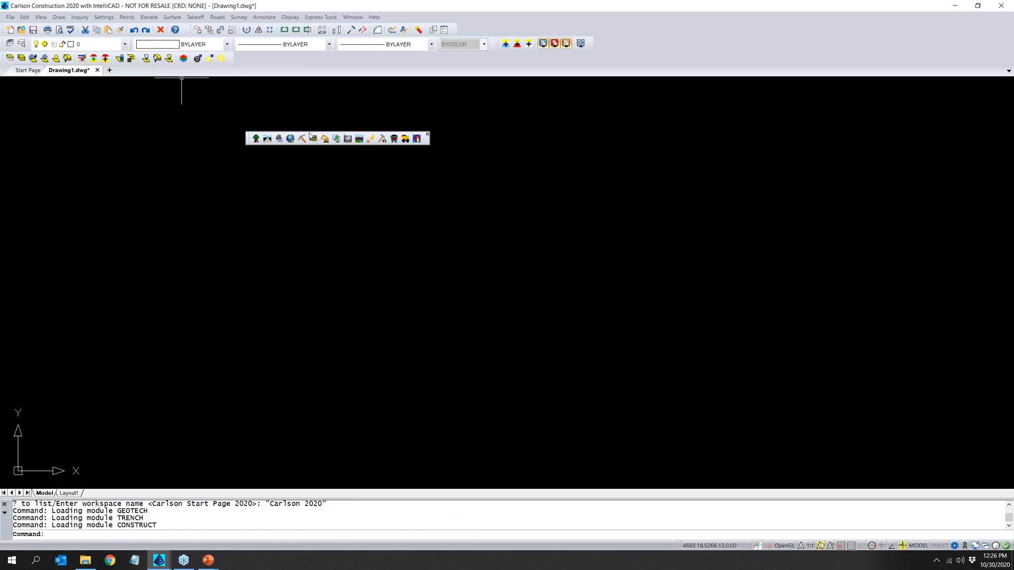
click(338, 138)
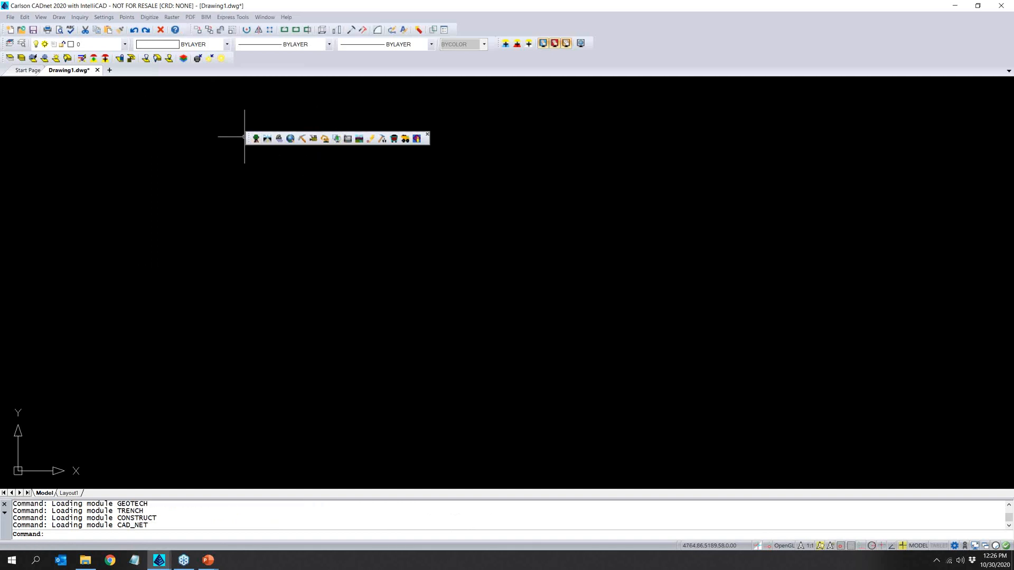
drag(244, 137, 243, 59)
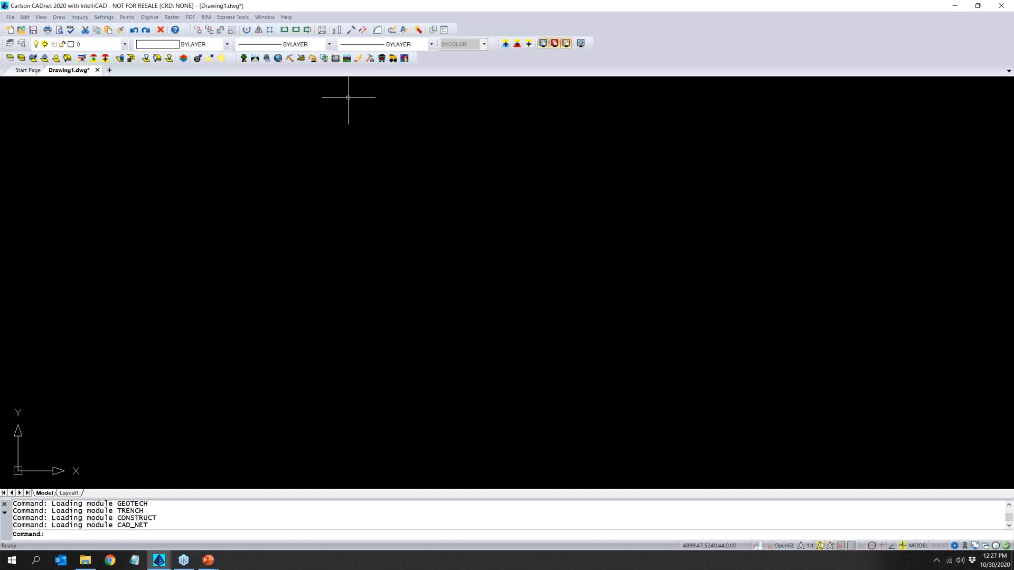
click(10, 16)
mouse_move(19, 149)
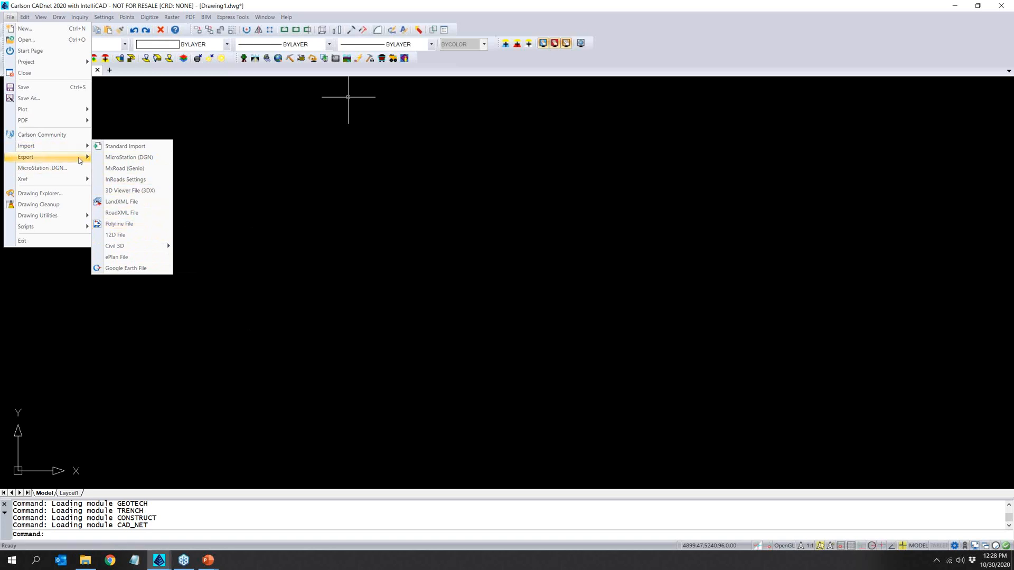
mouse_move(81, 160)
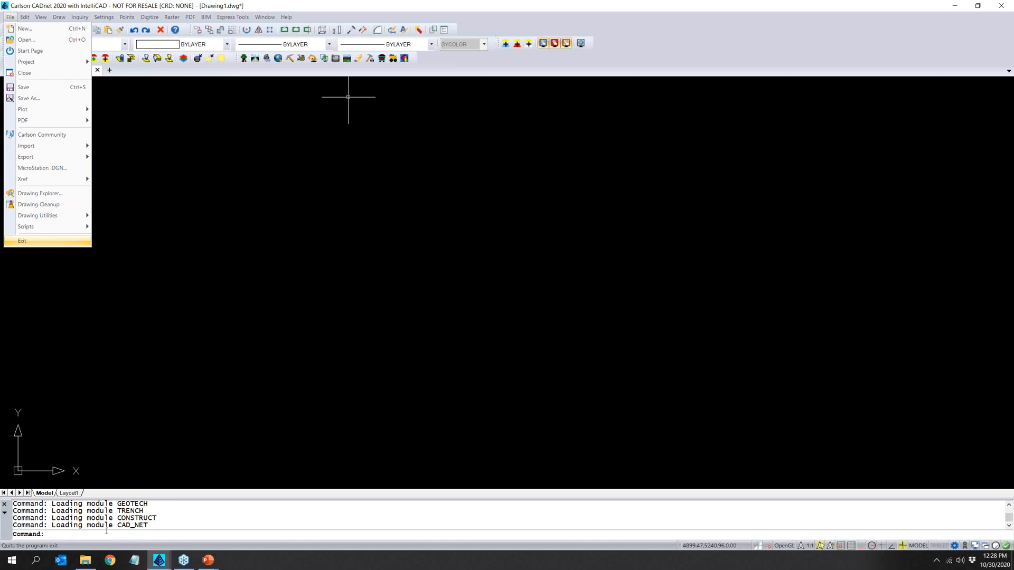
Switch to File Explorer, open the 01_CADnet folder and widen its Name column to show the full file names.
click(85, 559)
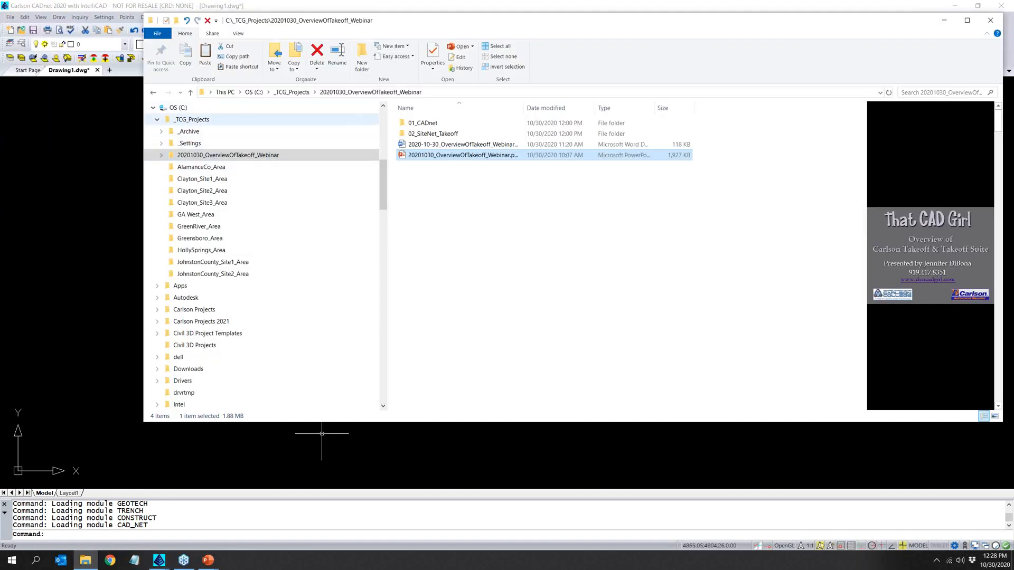
click(157, 120)
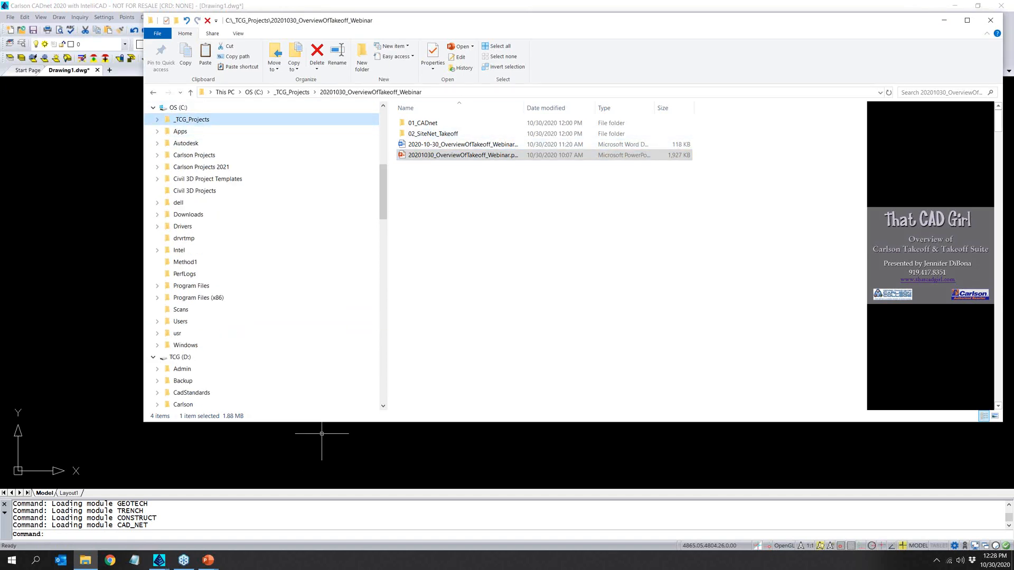
click(422, 123)
double_click(423, 123)
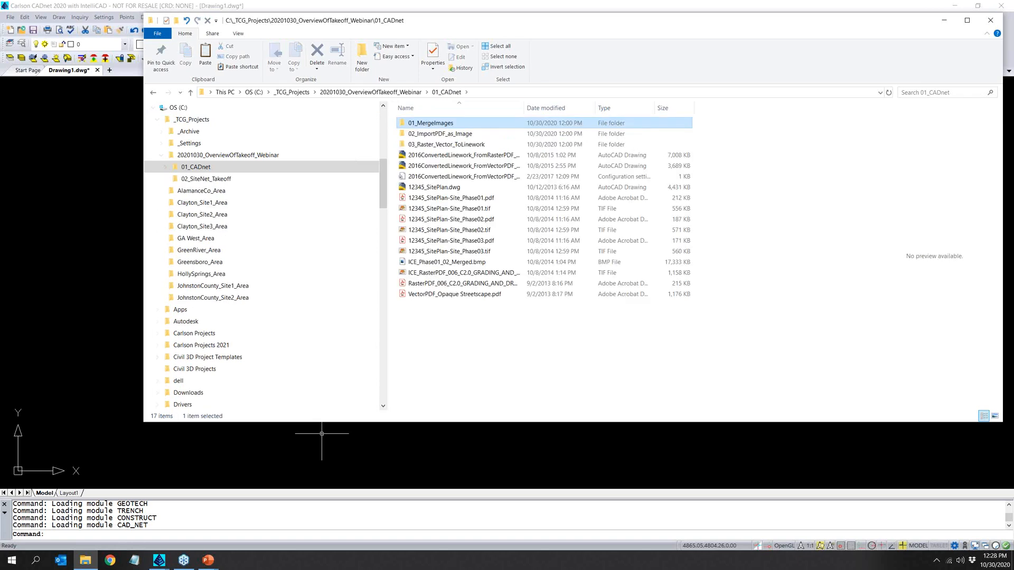
click(445, 198)
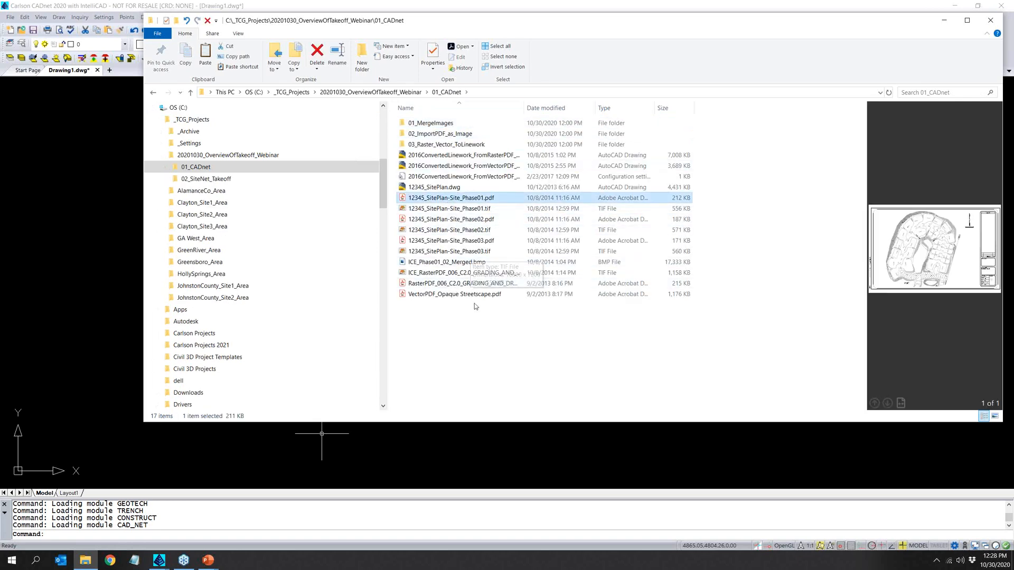
drag(527, 109, 627, 109)
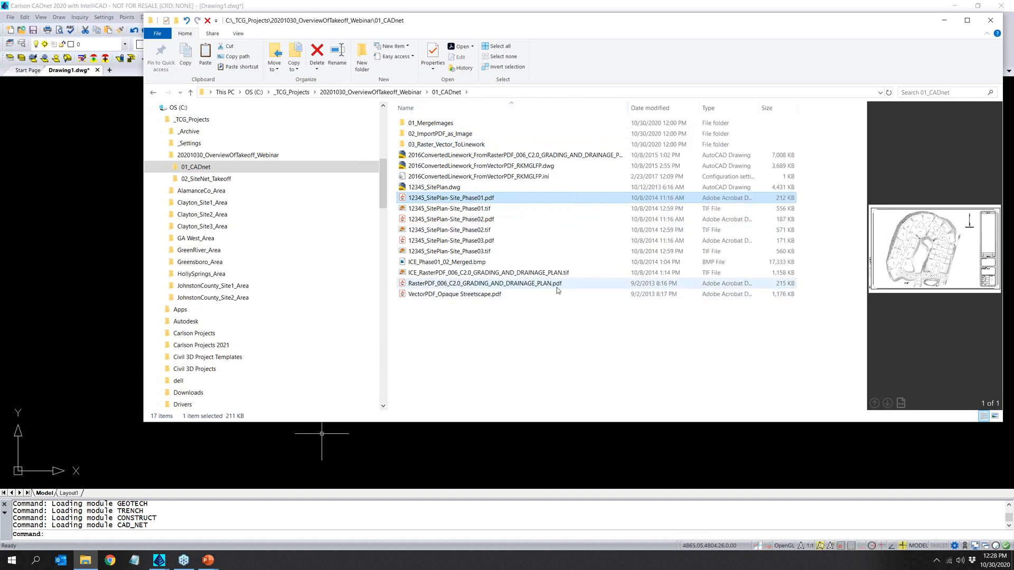
Open RasterPDF_006_C2.0_GRADING_AND_DRAINAGE_PLAN.pdf in Adobe Acrobat, inspect its linework and available side panels, and minimize the viewer.
click(556, 287)
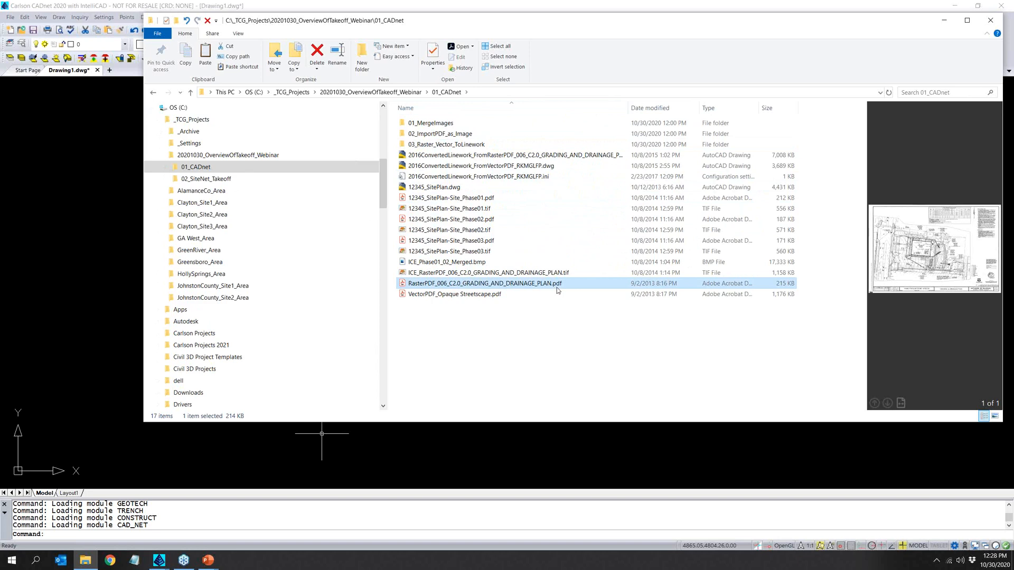
double_click(465, 284)
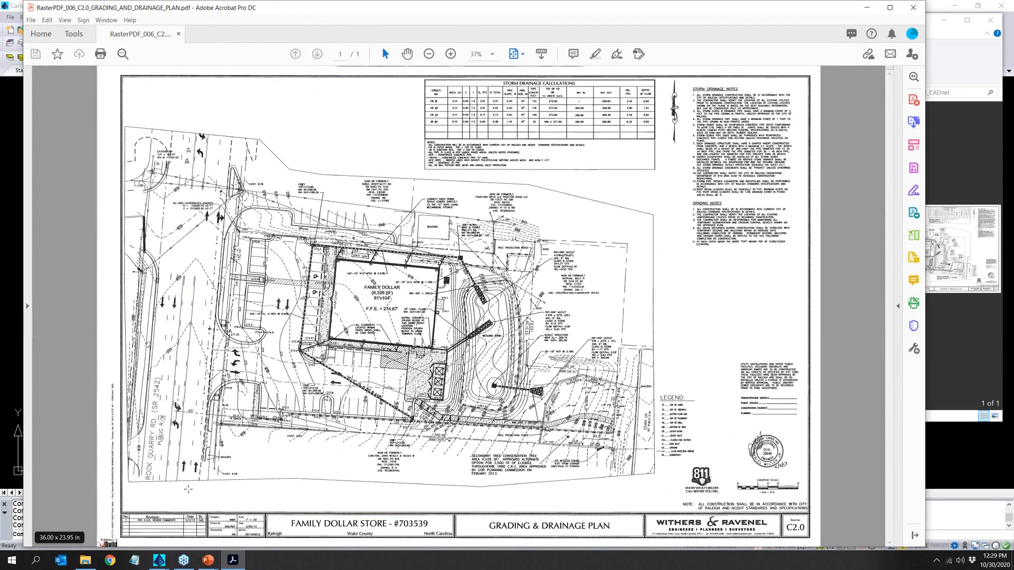
ctrl+scroll(210, 485, up, 1)
ctrl+scroll(210, 479, up, 2)
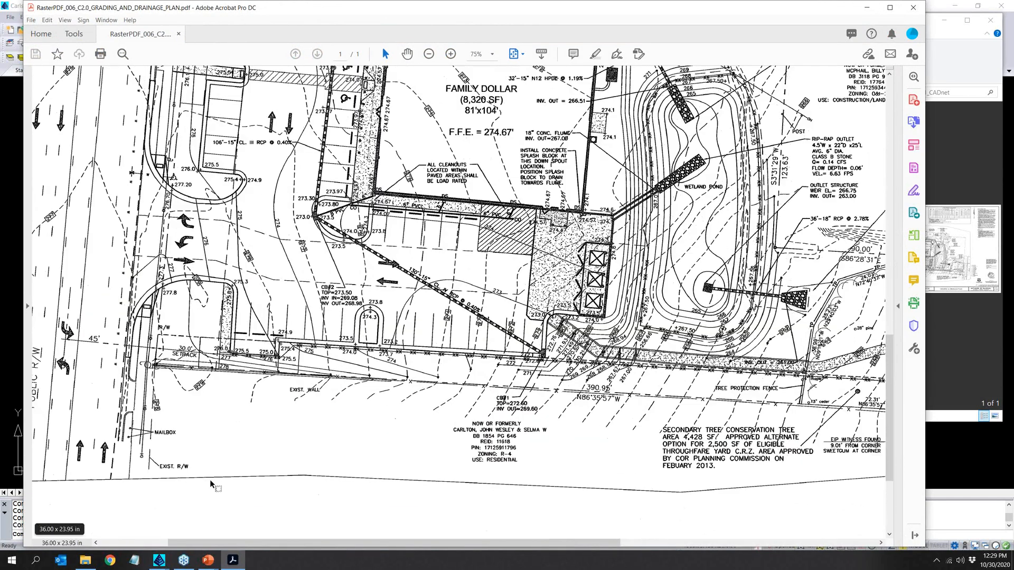
ctrl+scroll(210, 480, down, 1)
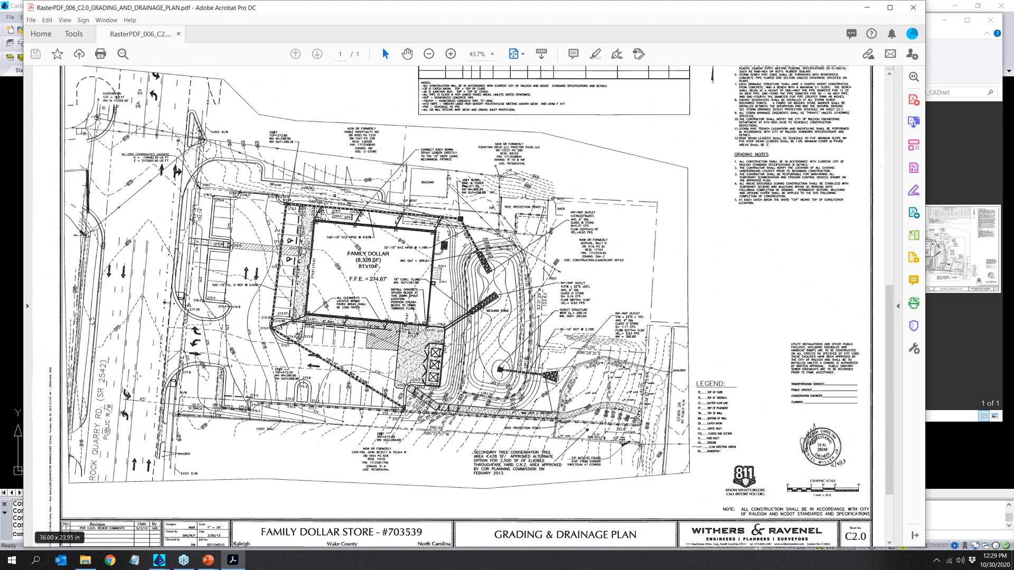
click(27, 306)
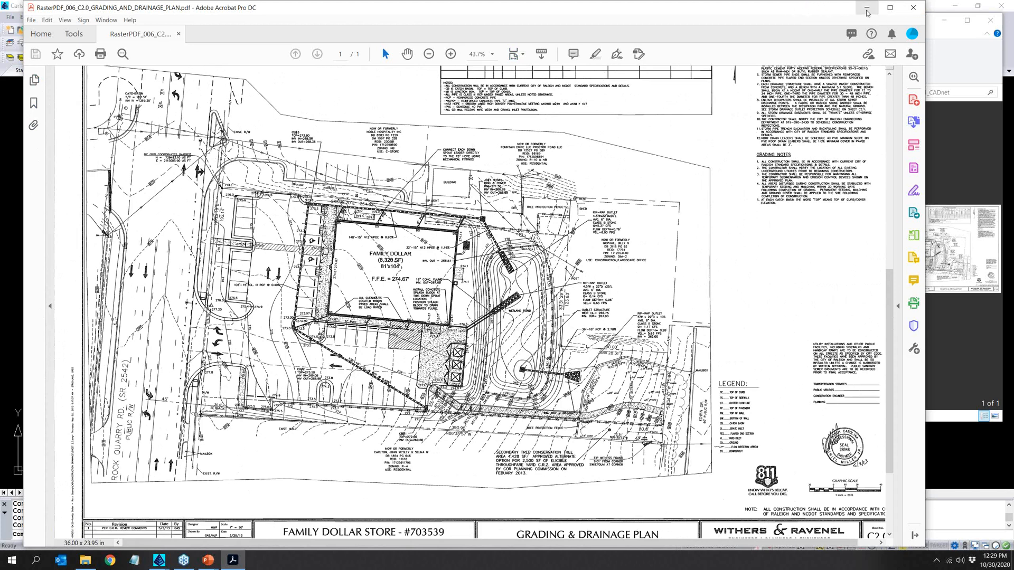
click(866, 13)
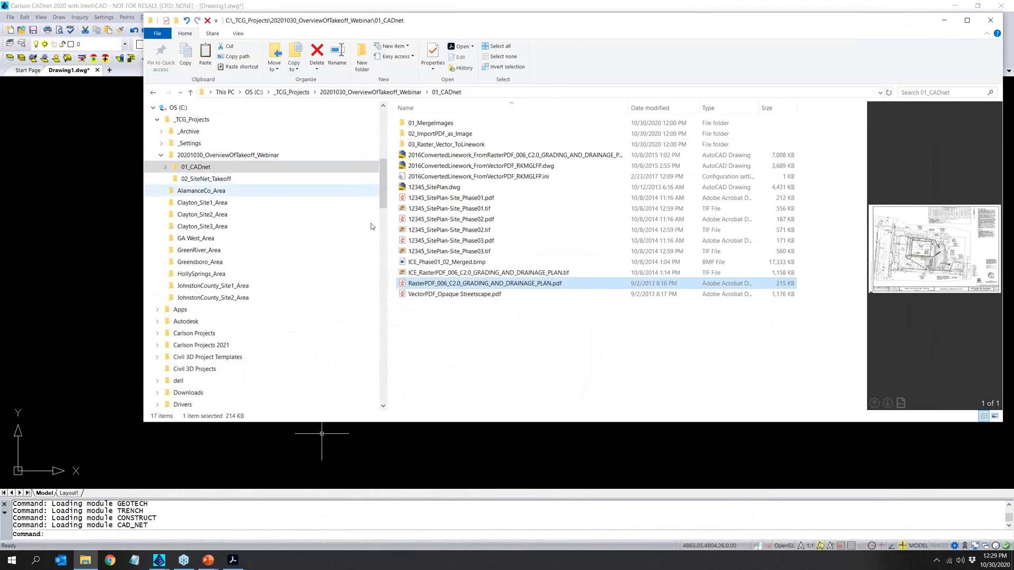
Open VectorPDF_Opaque Streetscape.pdf and display its list of layers.
double_click(537, 294)
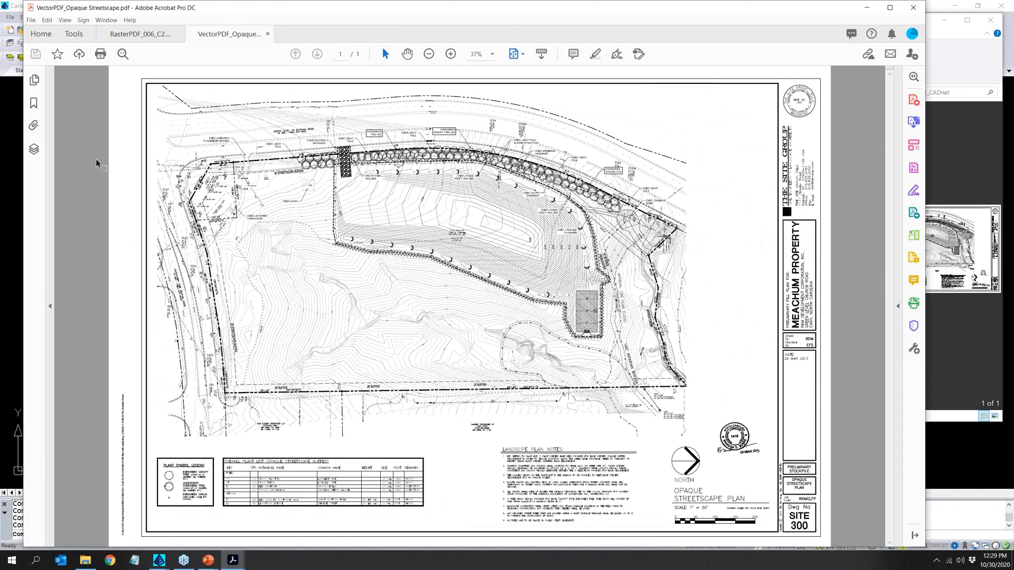
click(36, 155)
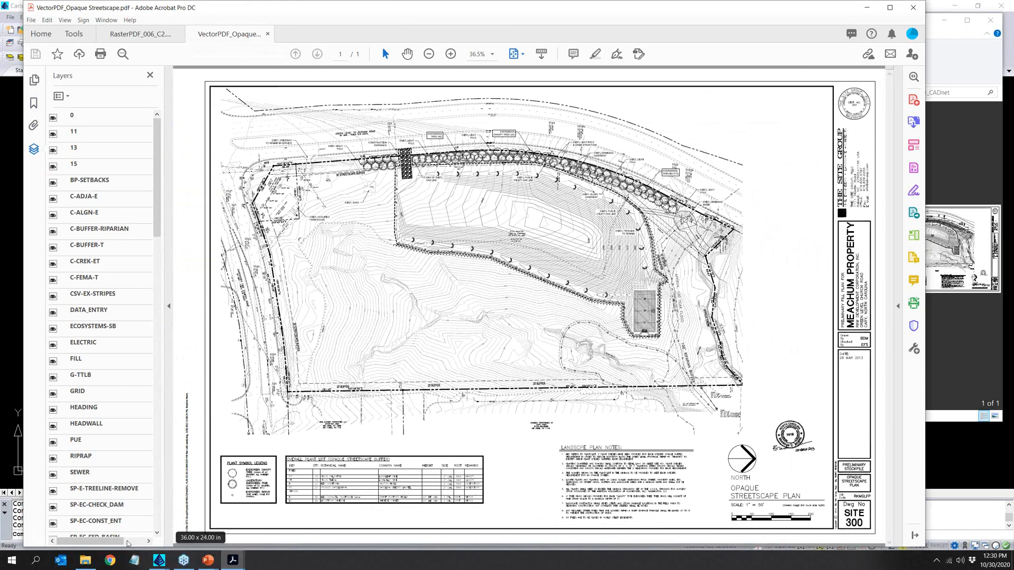
Switch to Carlson CADnet and load RasterPDF_006_C2.0_GRADING_AND_DRAINAGE_PLAN.pdf from the 20201030_OverviewOfTakeoff_Webinar\01_CADnet folder for PDF import.
click(159, 559)
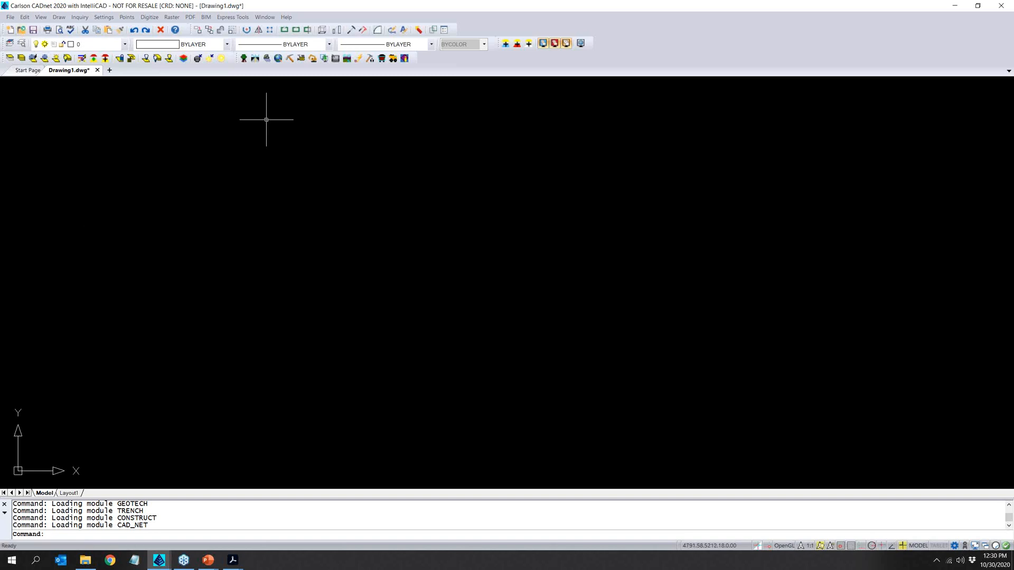
click(194, 17)
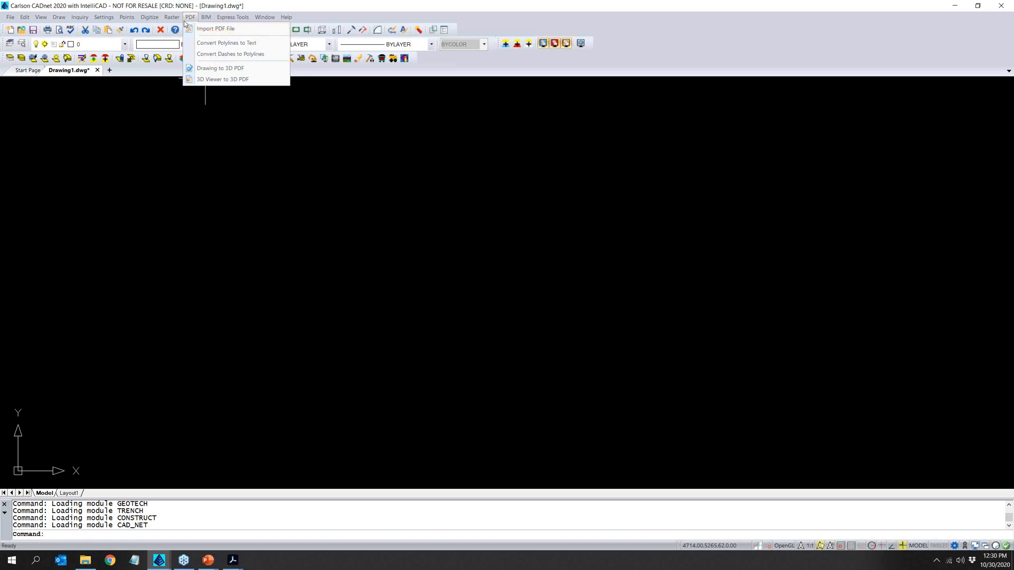
mouse_move(172, 19)
click(211, 29)
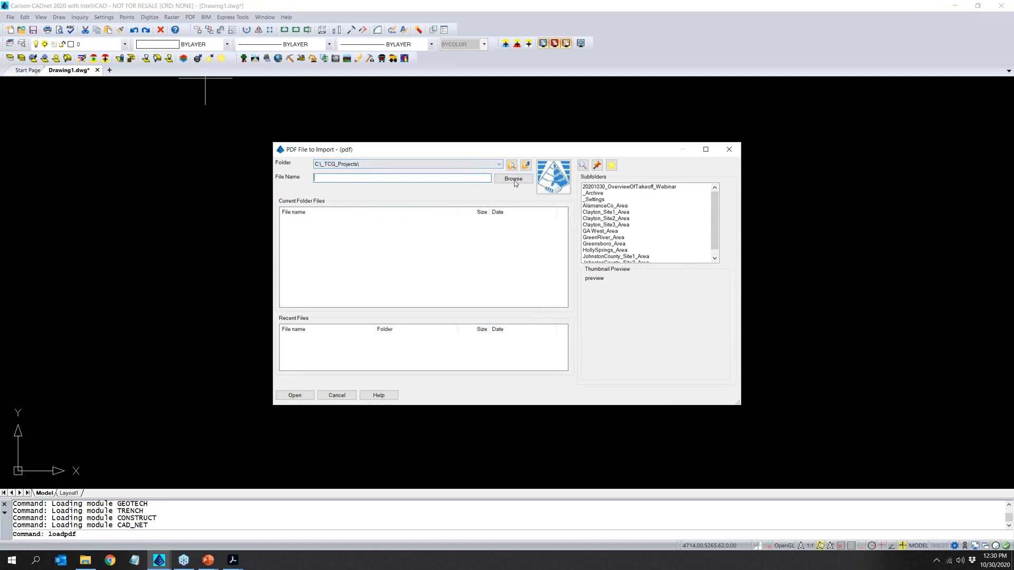
double_click(627, 186)
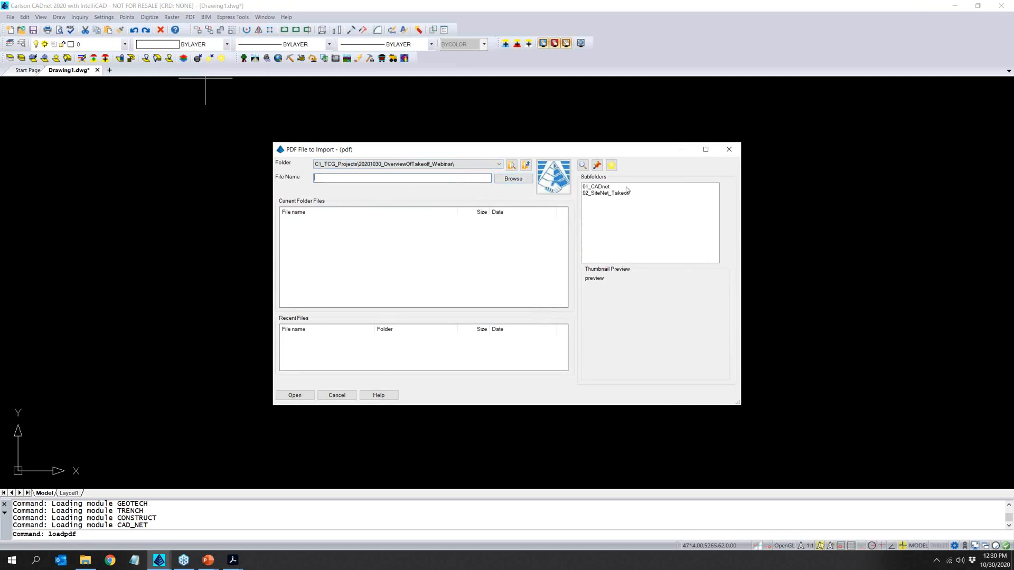
double_click(606, 188)
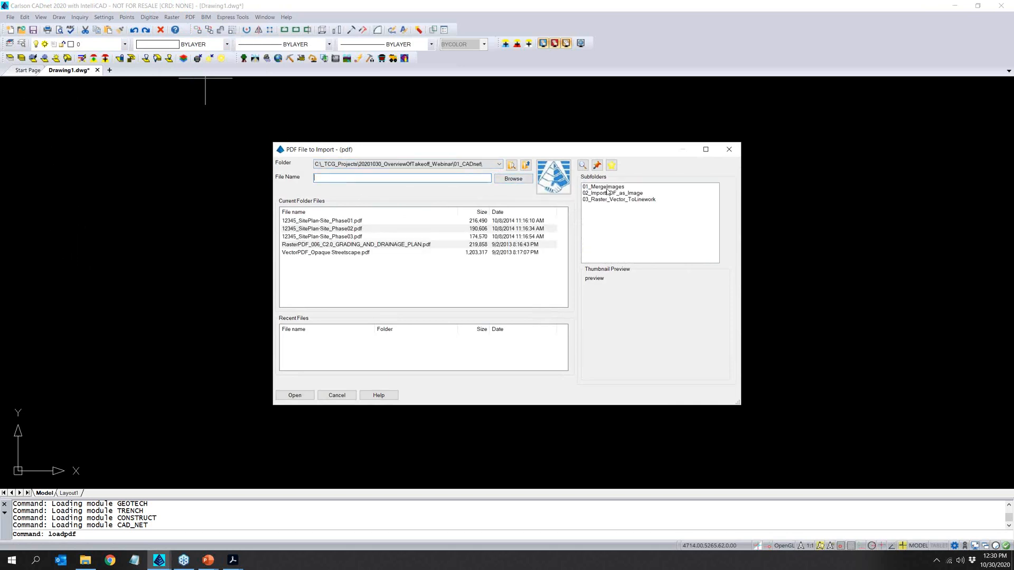
click(358, 246)
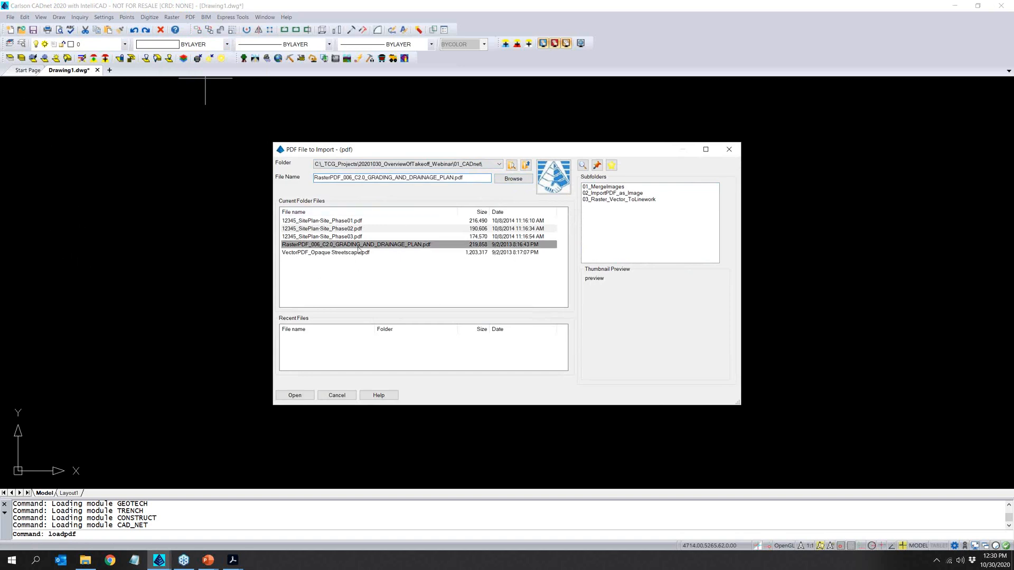
click(295, 395)
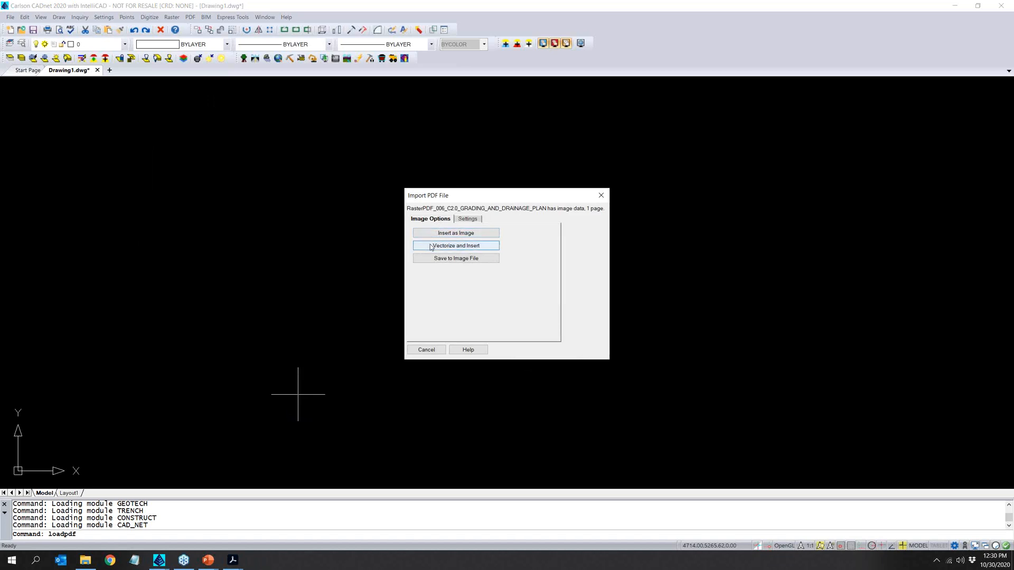
Review the Raster to Vector Conversion settings for vectorizing and inserting the PDF, including its output layer name, and cancel the import.
click(495, 247)
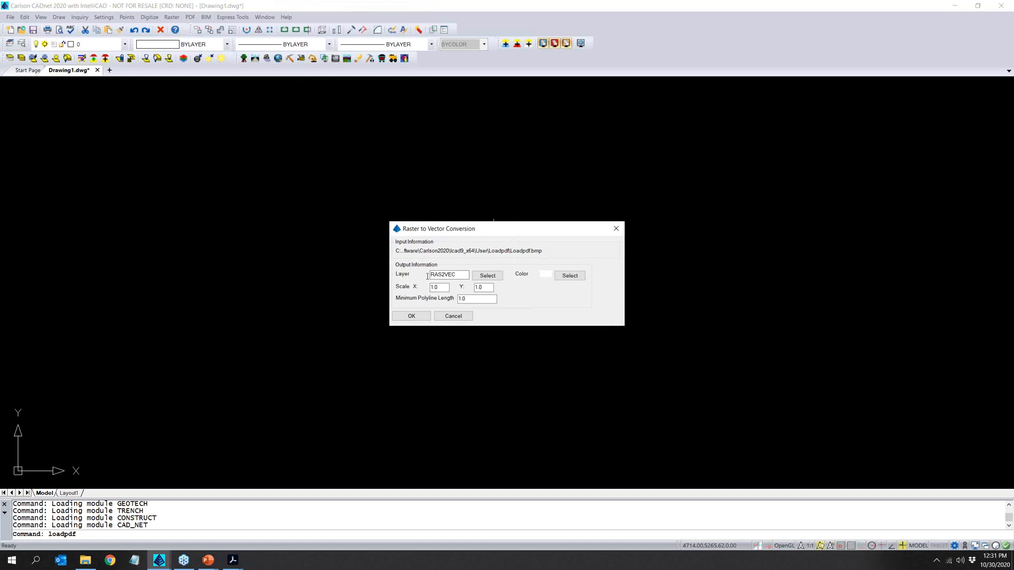
drag(457, 275, 429, 275)
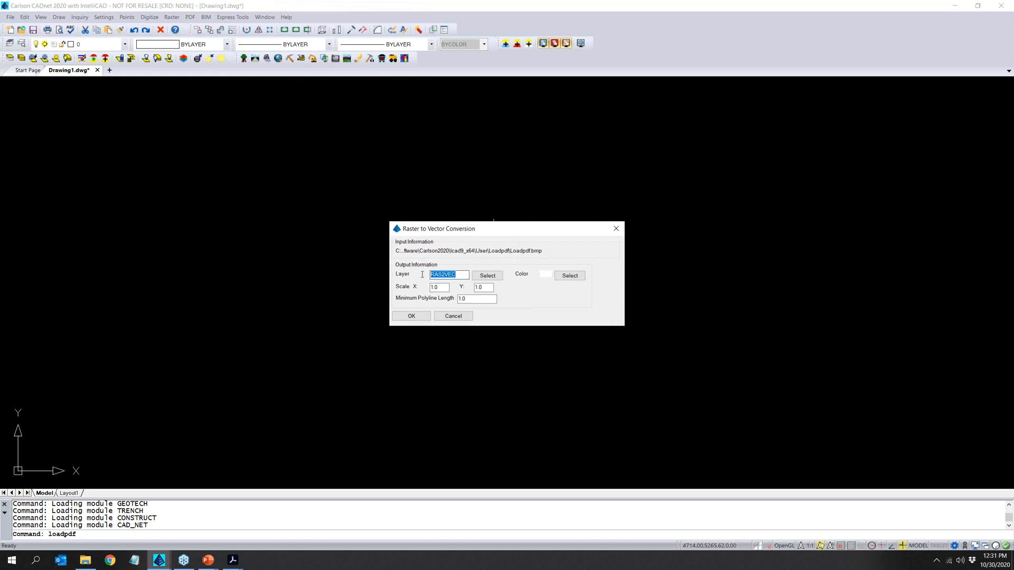
click(457, 275)
click(465, 319)
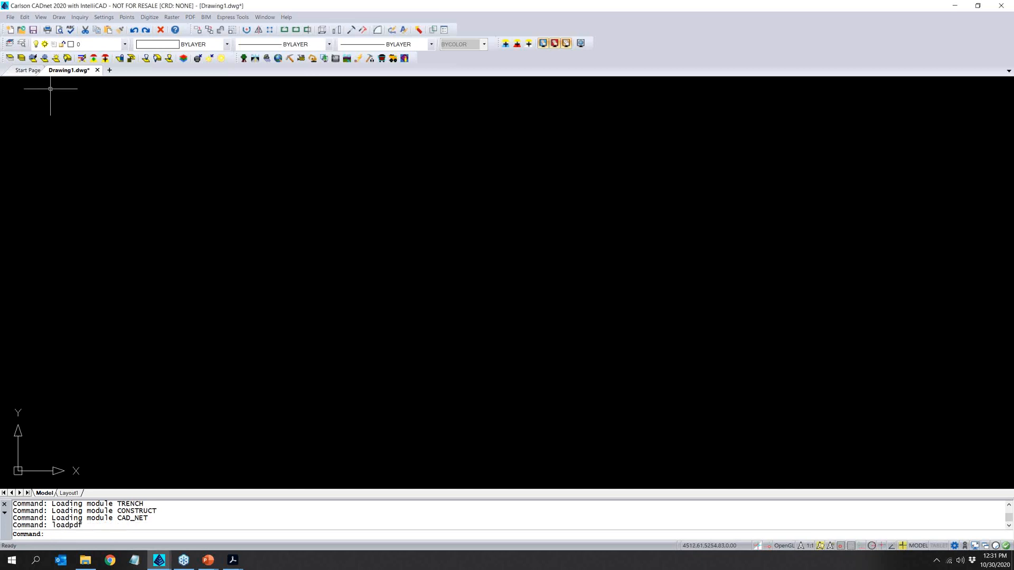
Open the drawing 2016ConvertedLinework_FromRasterPDF_006_C2.0_GRADING_AND_DRAINAGE_PLAN.dwg from the 20201030_OverviewOfTakeoff_Webinar\01_CADnet folder.
click(22, 30)
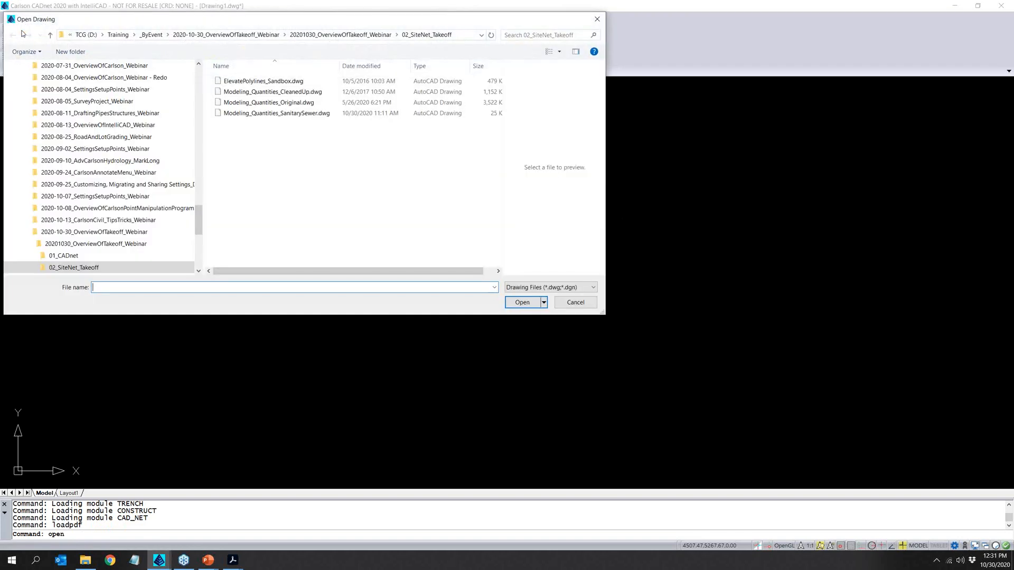
drag(195, 216, 195, 79)
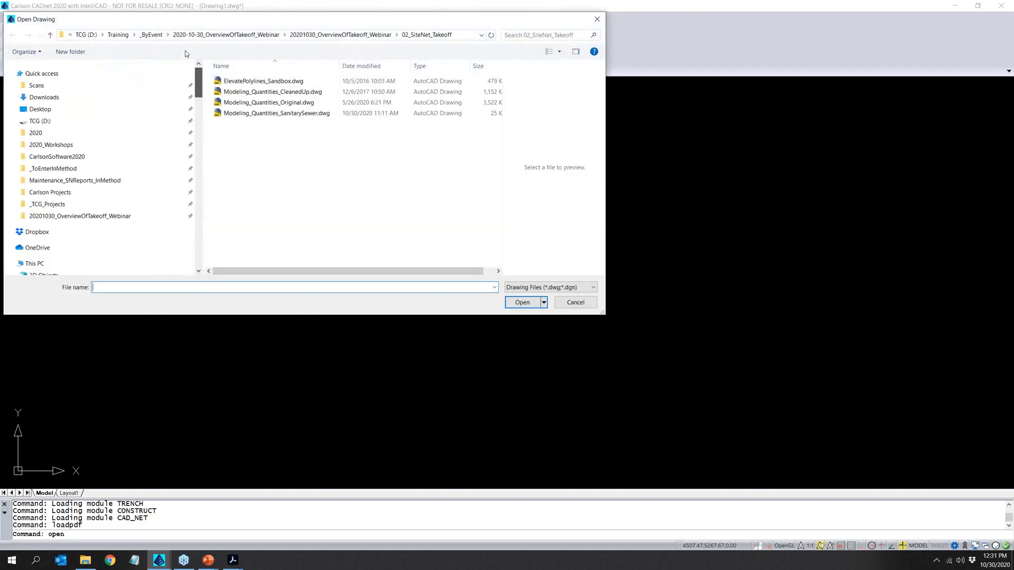
click(79, 216)
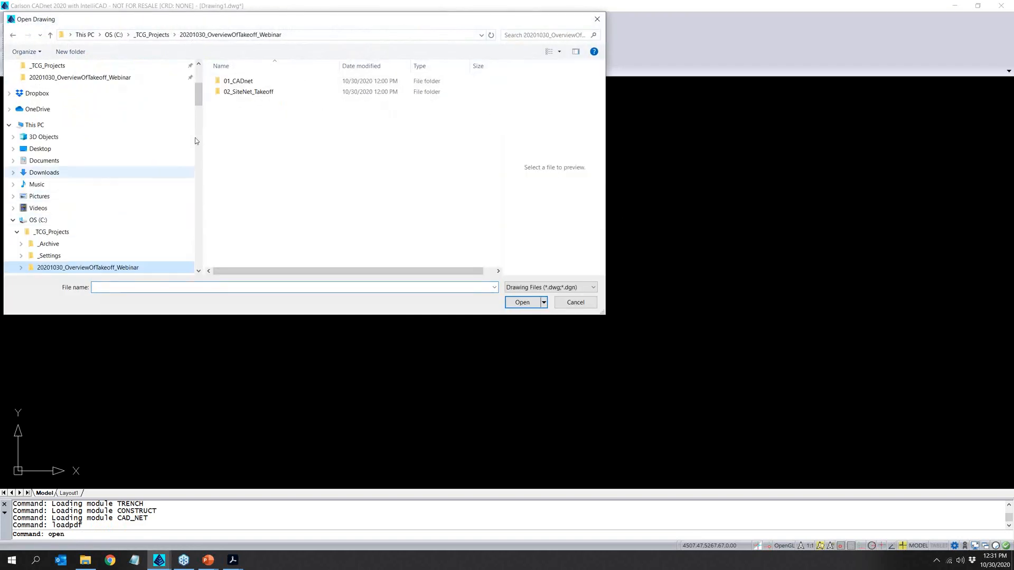
double_click(255, 81)
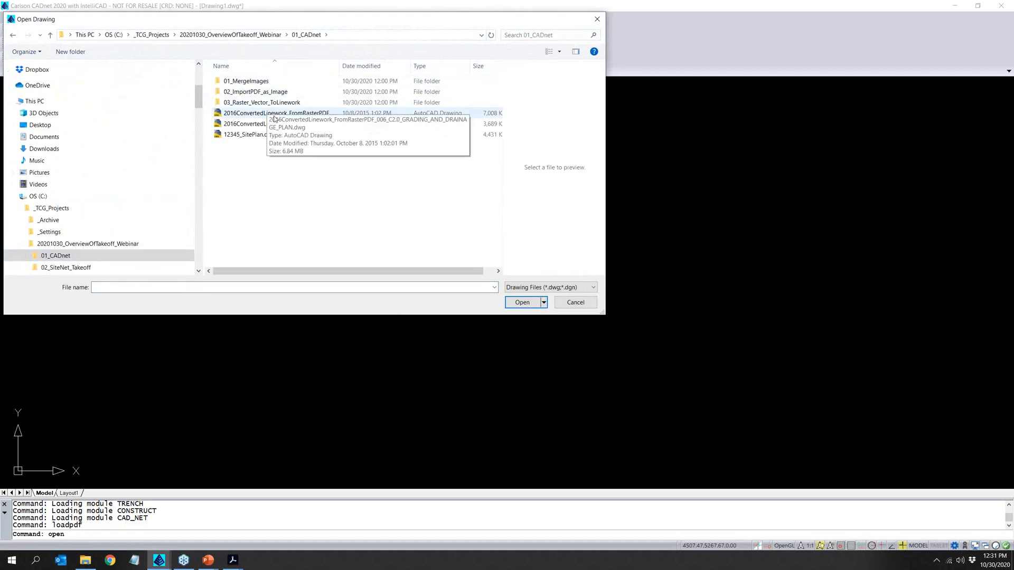
click(244, 116)
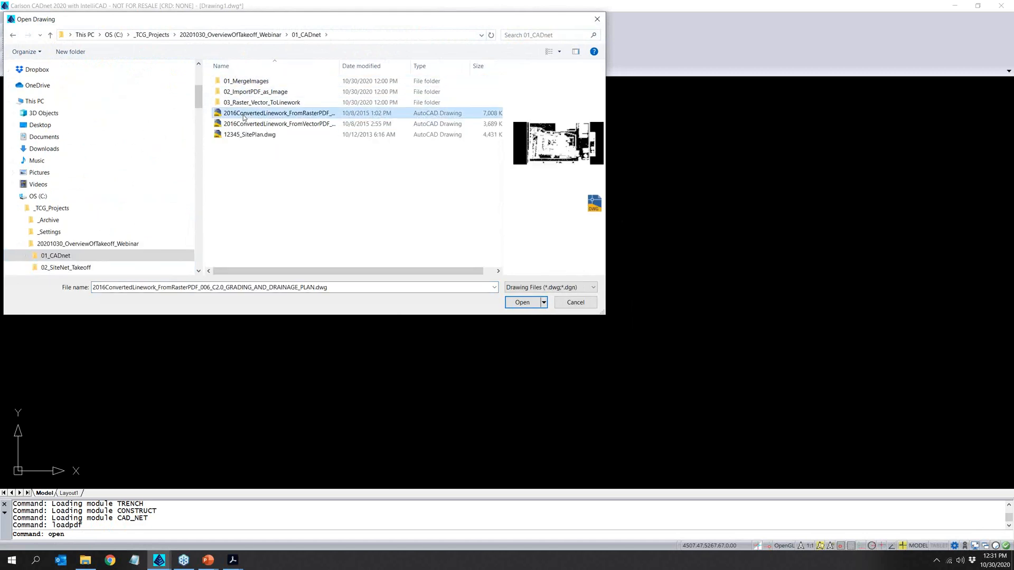
click(522, 302)
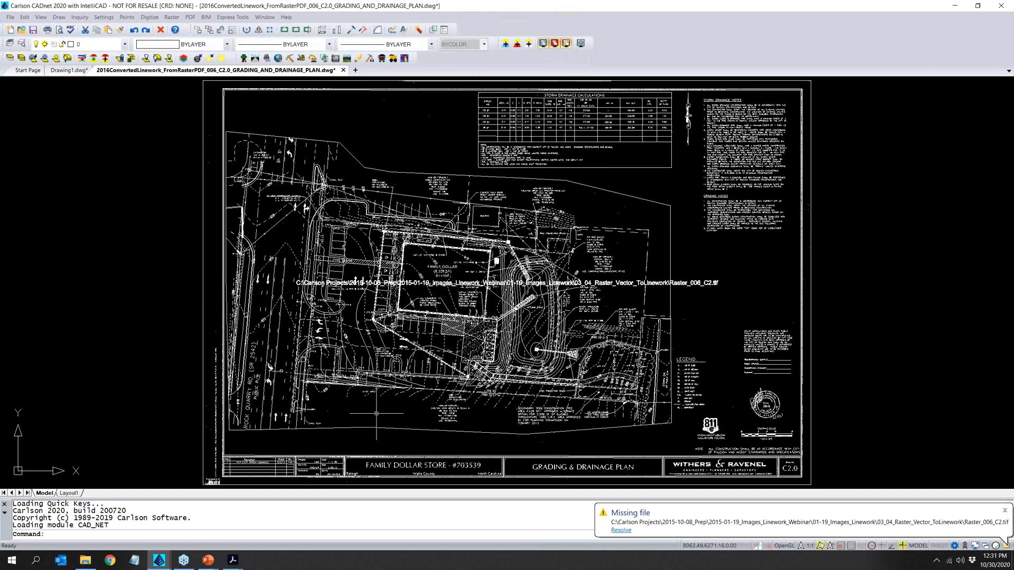
Select the outer sheet border of the converted plan with a selection window and clear the selection.
click(262, 307)
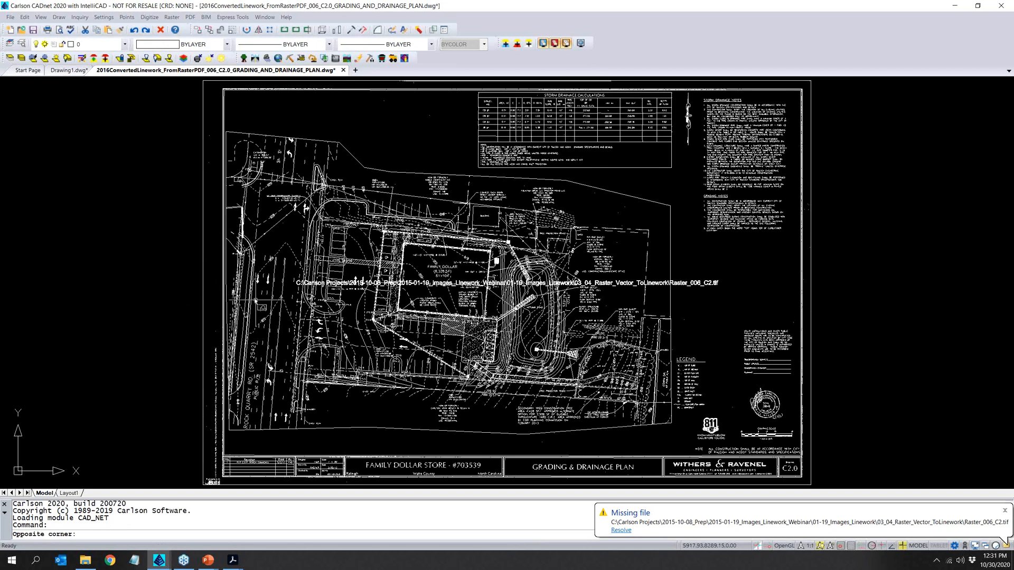
click(195, 261)
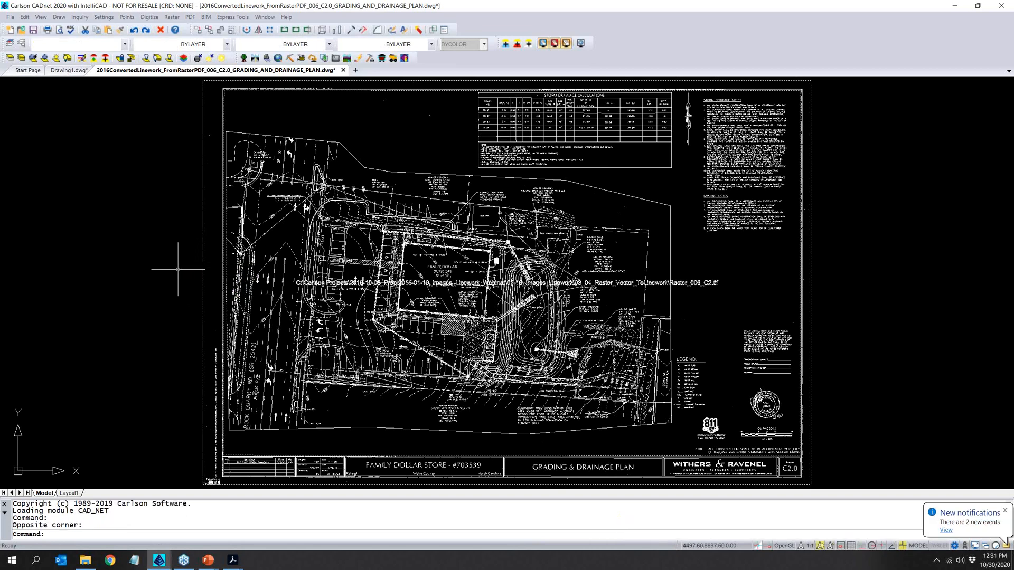
key(Escape)
Examine the vertices and continuity of the converted contours near the 275.3 spot elevation by selecting a solid segment and a neighbouring dashed segment.
scroll(311, 343, up, 4)
scroll(365, 359, up, 4)
click(370, 332)
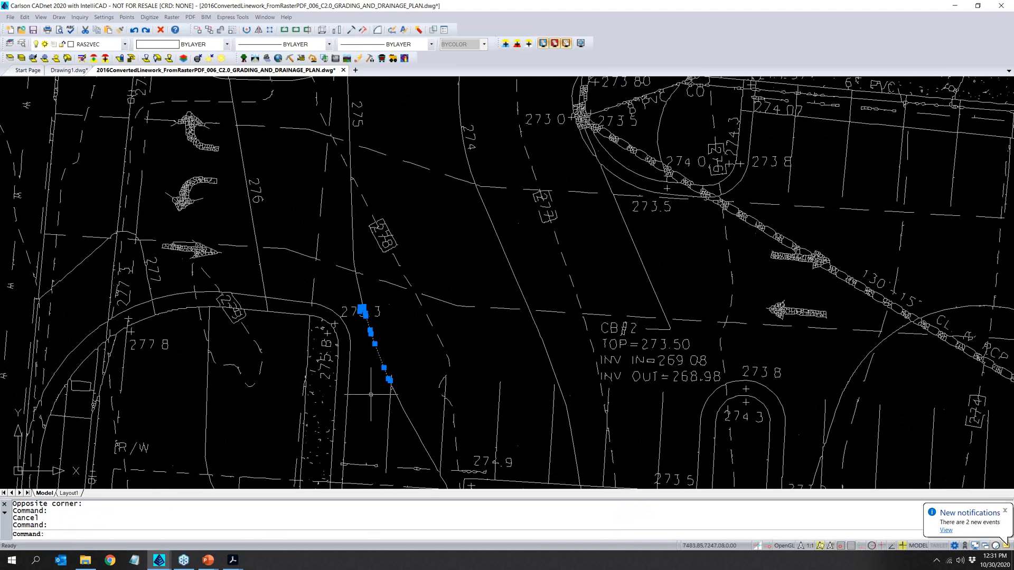
scroll(365, 404, up, 4)
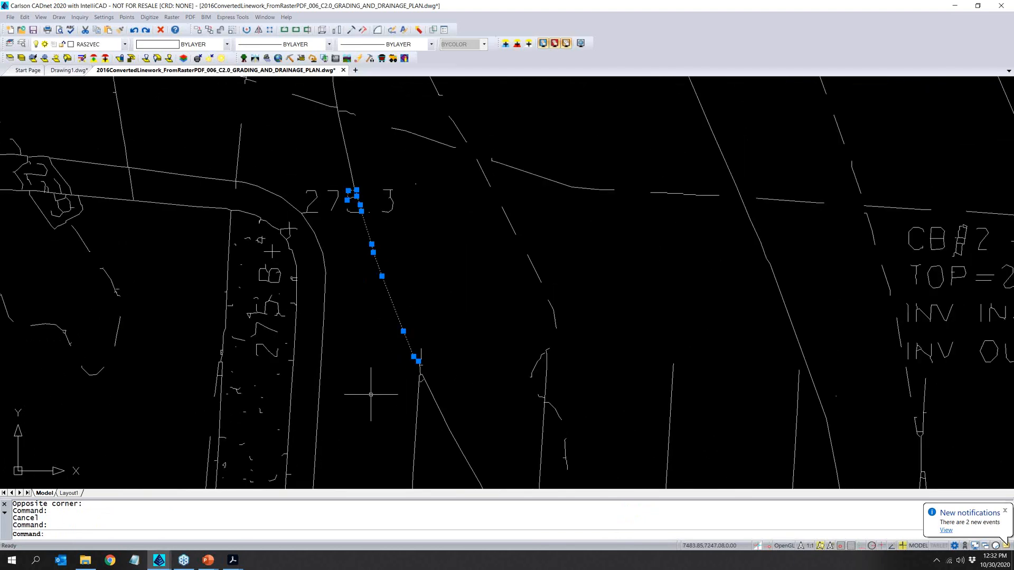
scroll(371, 394, down, 1)
click(484, 253)
click(466, 292)
click(452, 286)
click(505, 296)
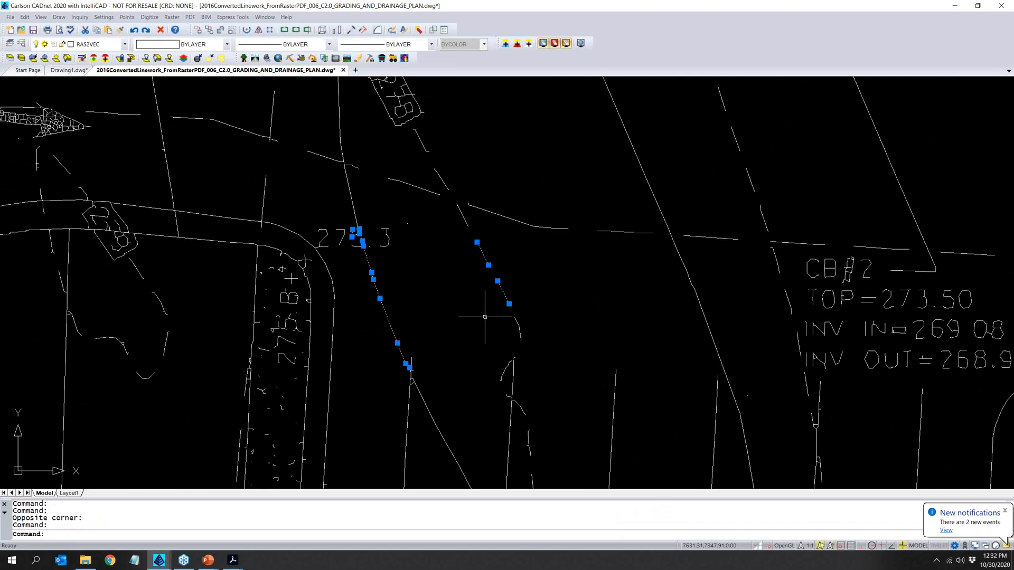
scroll(470, 327, down, 5)
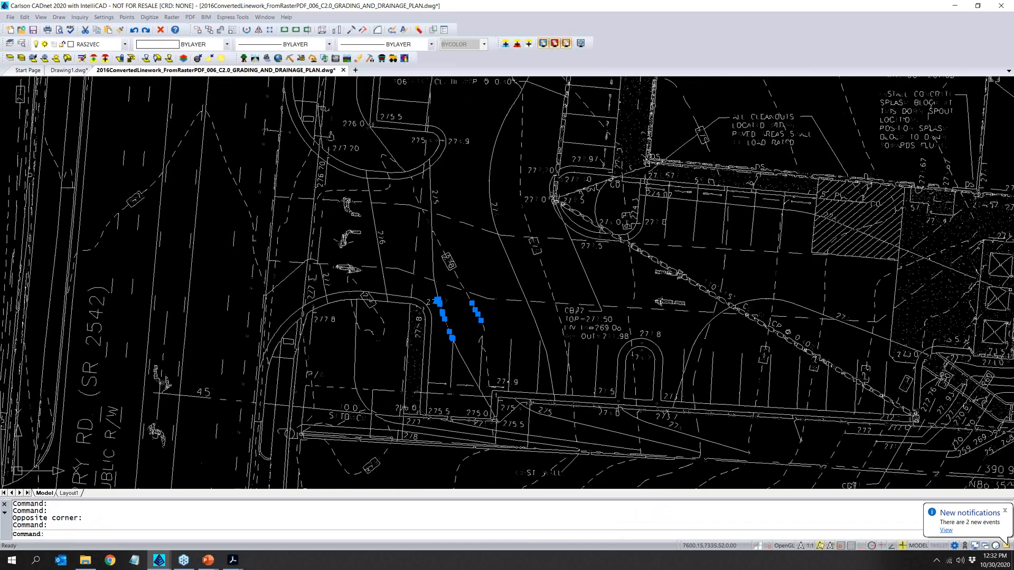
scroll(470, 325, down, 1)
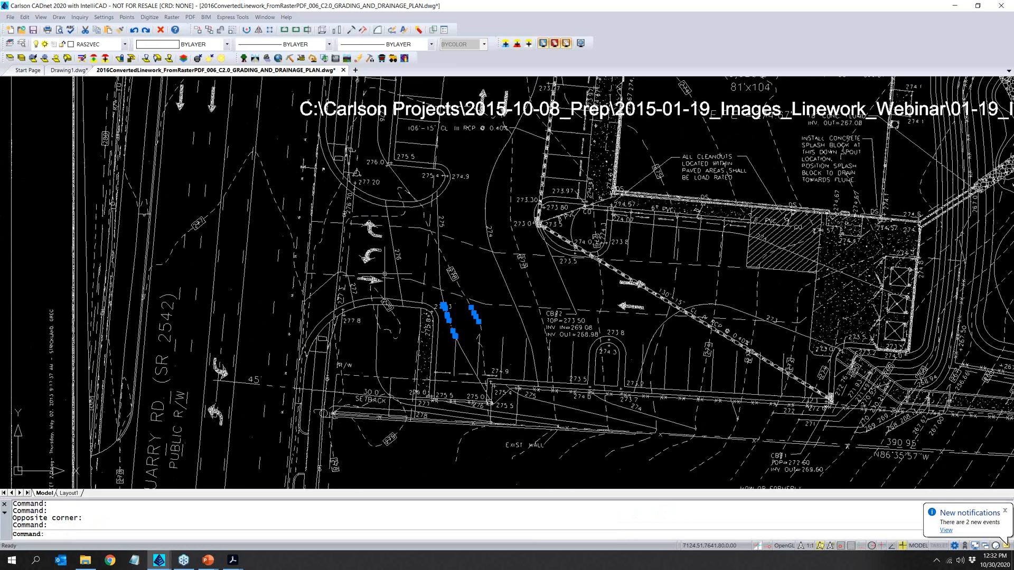
Load VectorPDF_Opaque Streetscape.pdf for PDF import, review its linework options such as Keep PDF Layers and Join Nearest, and cancel the import.
click(192, 17)
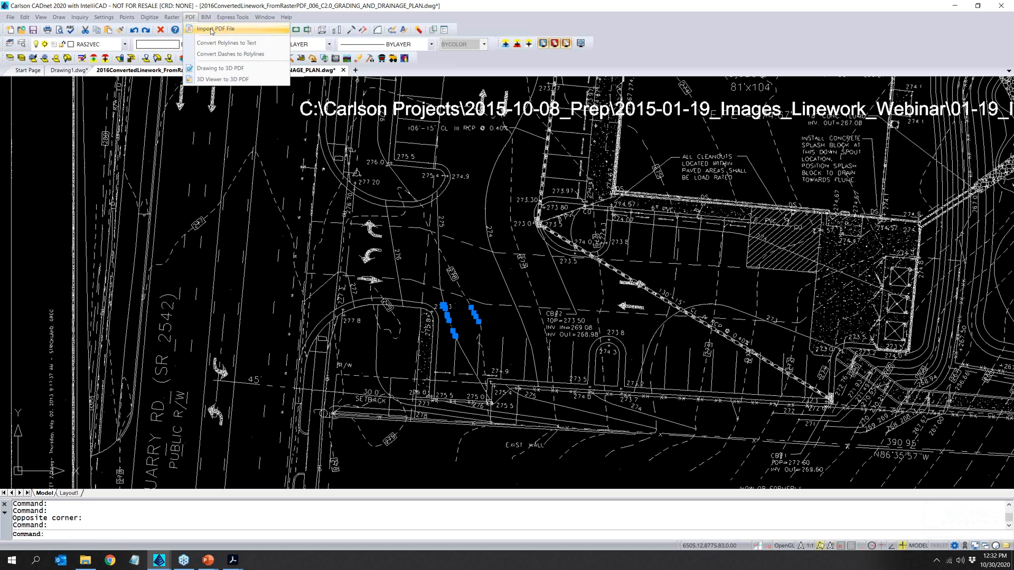
click(199, 31)
click(340, 253)
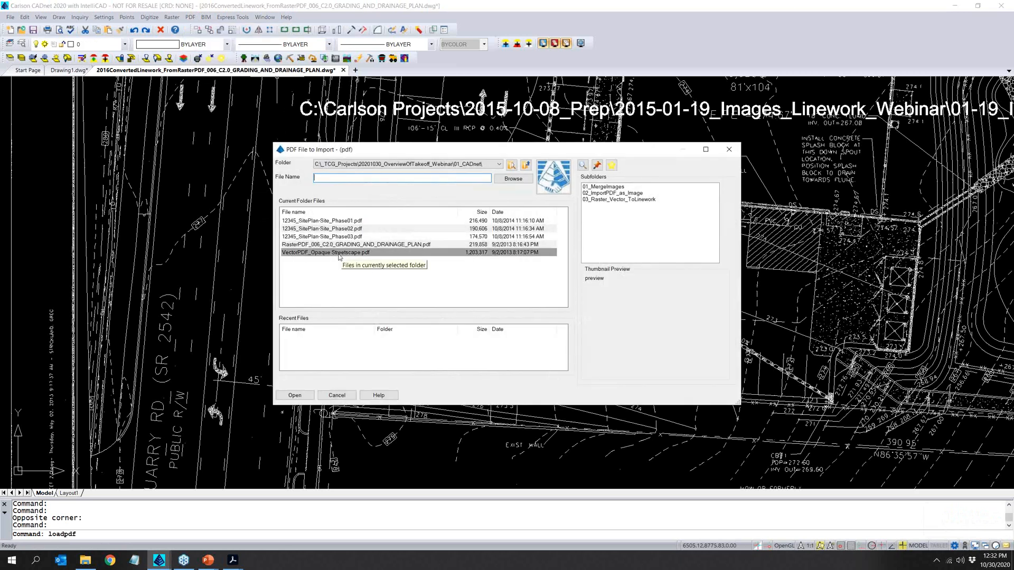
click(297, 395)
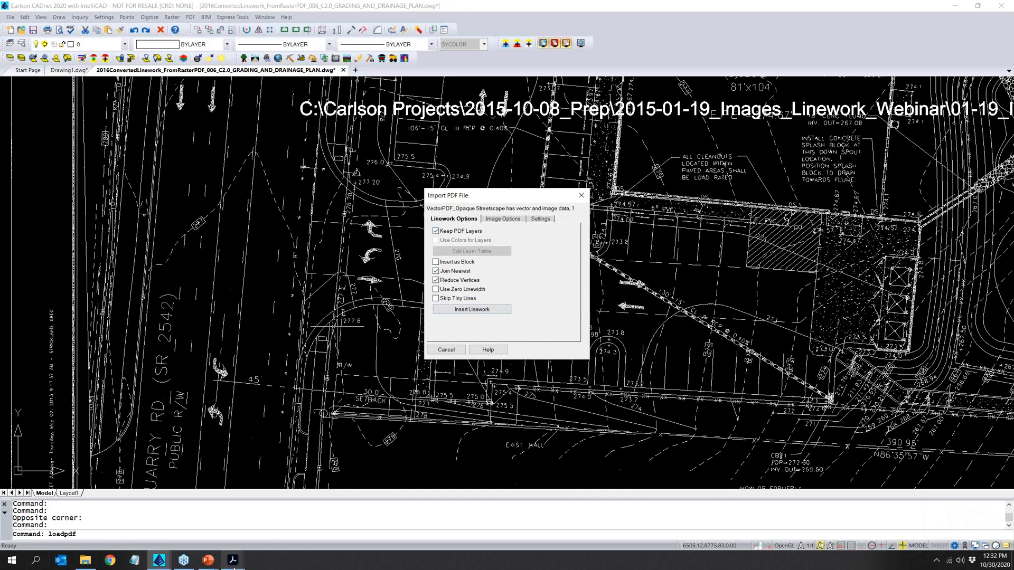
mouse_move(233, 560)
mouse_move(265, 519)
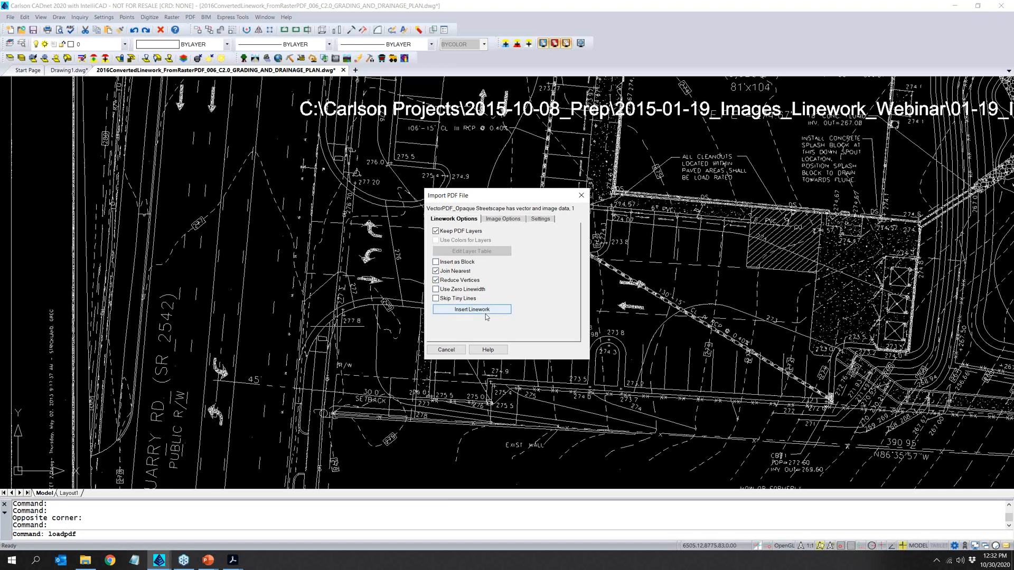
click(452, 350)
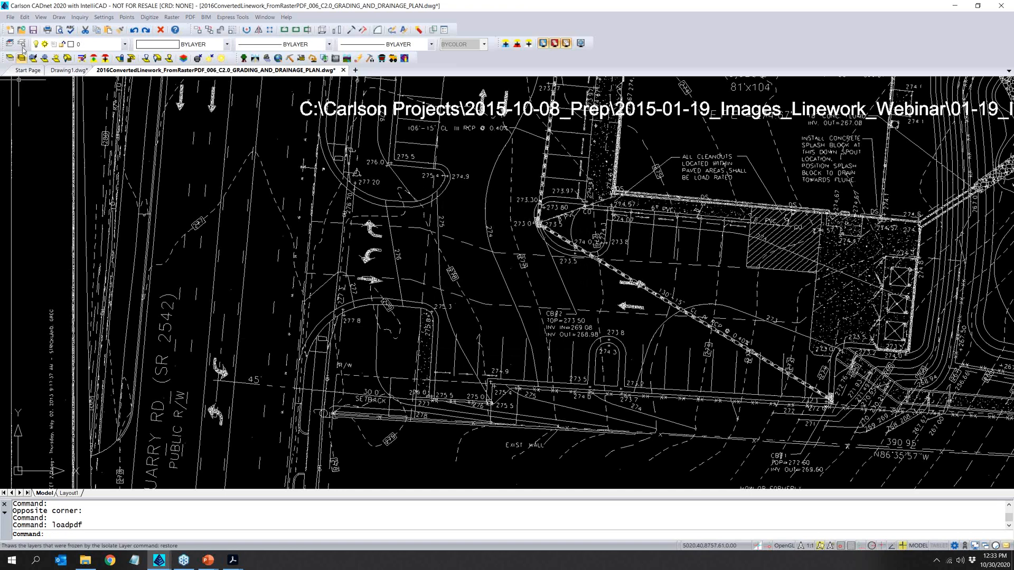
Open the drawing 2016ConvertedLinework_FromVectorPDF_RKMGLFP.dwg from the 01_CADnet folder.
click(23, 30)
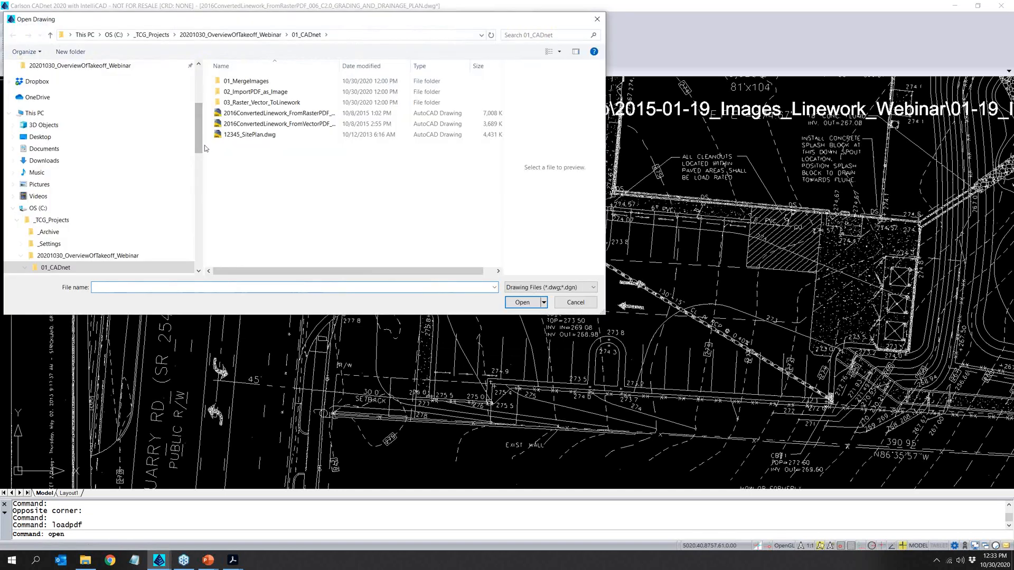
click(264, 125)
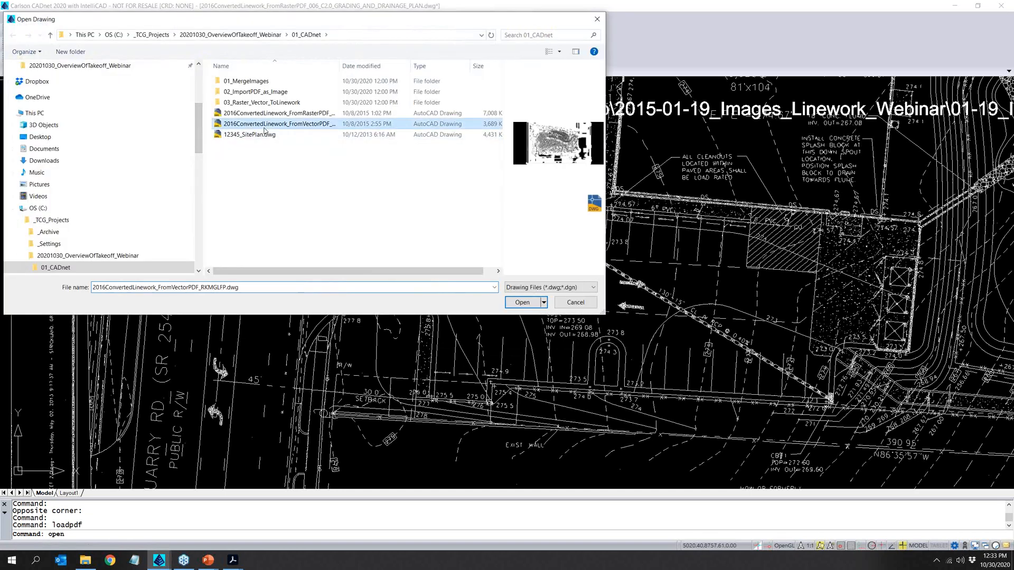
click(520, 302)
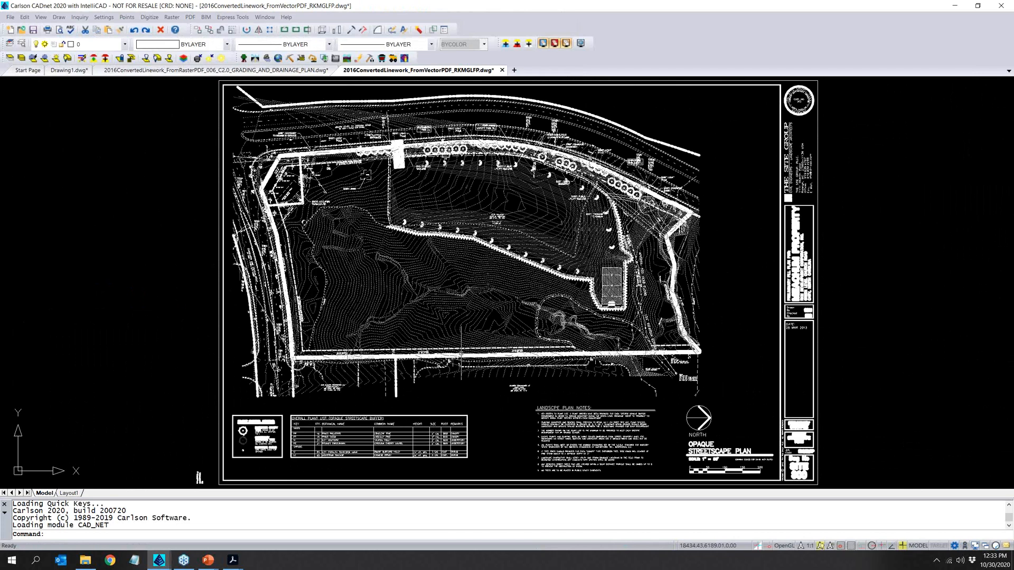
Review the list of layers in the drawing converted from the vector PDF.
click(124, 44)
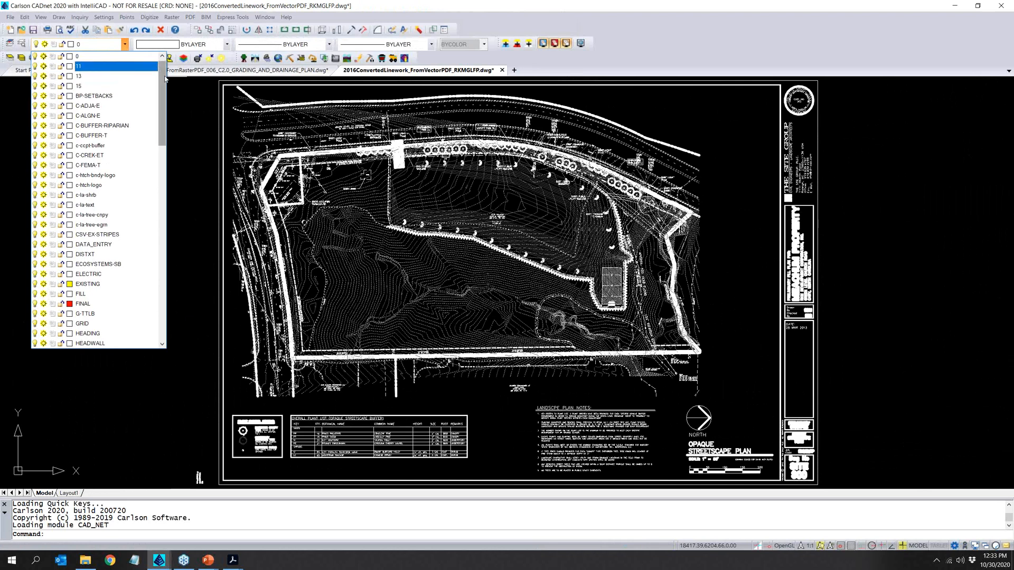
scroll(166, 88, down, 3)
scroll(169, 96, up, 3)
Isolate the contour layers by selecting contour lines inside the site with a selection window.
click(10, 58)
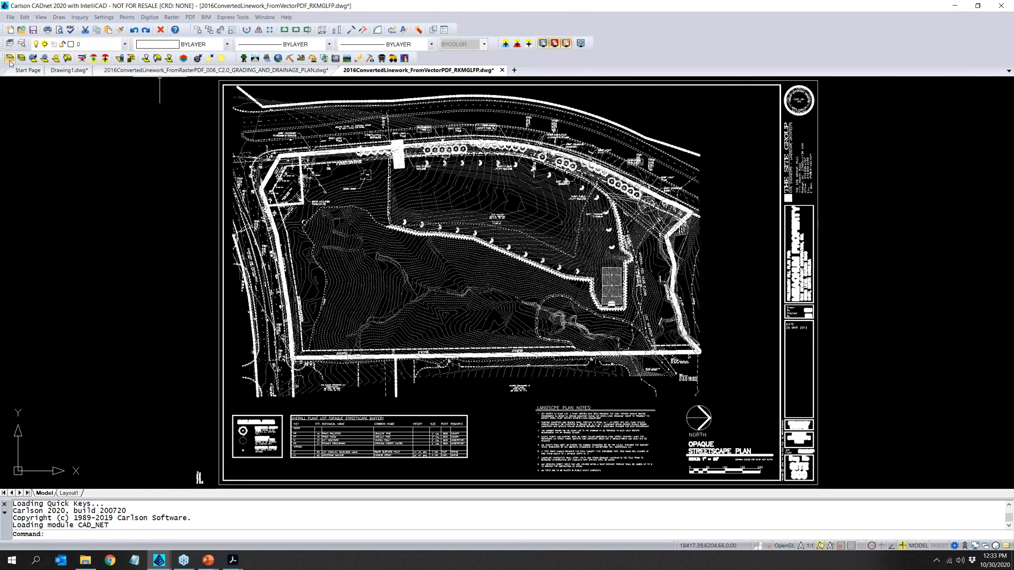
click(10, 58)
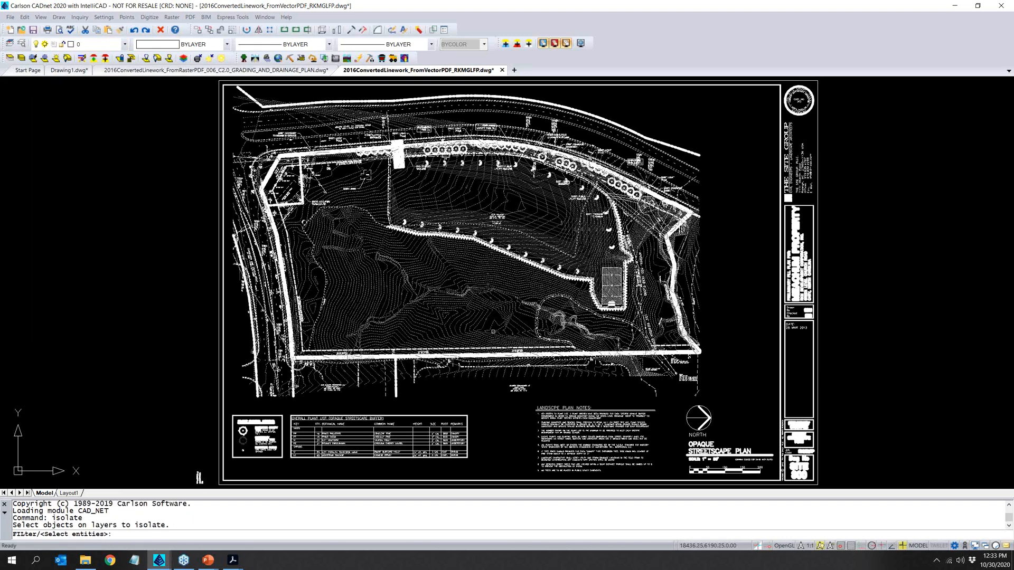
click(498, 317)
click(452, 291)
key(Return)
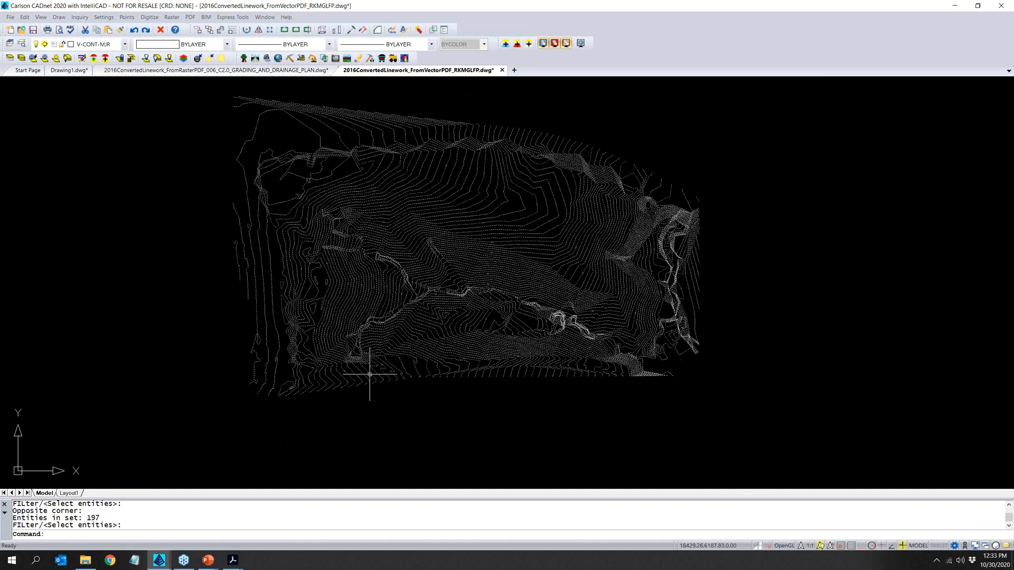
Check the contour layers in the layer list and restore the layers hidden by the isolation.
click(125, 44)
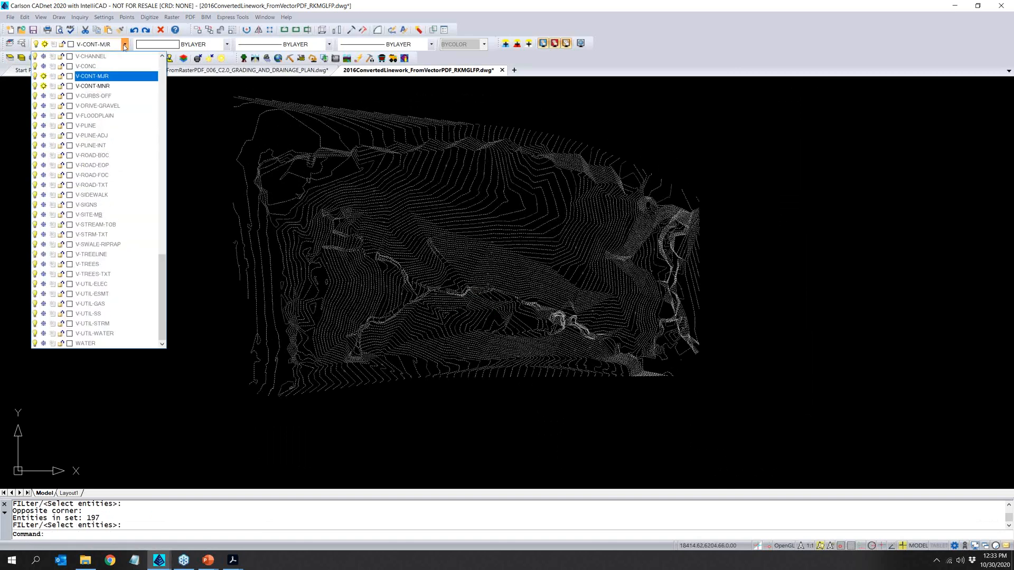
click(110, 76)
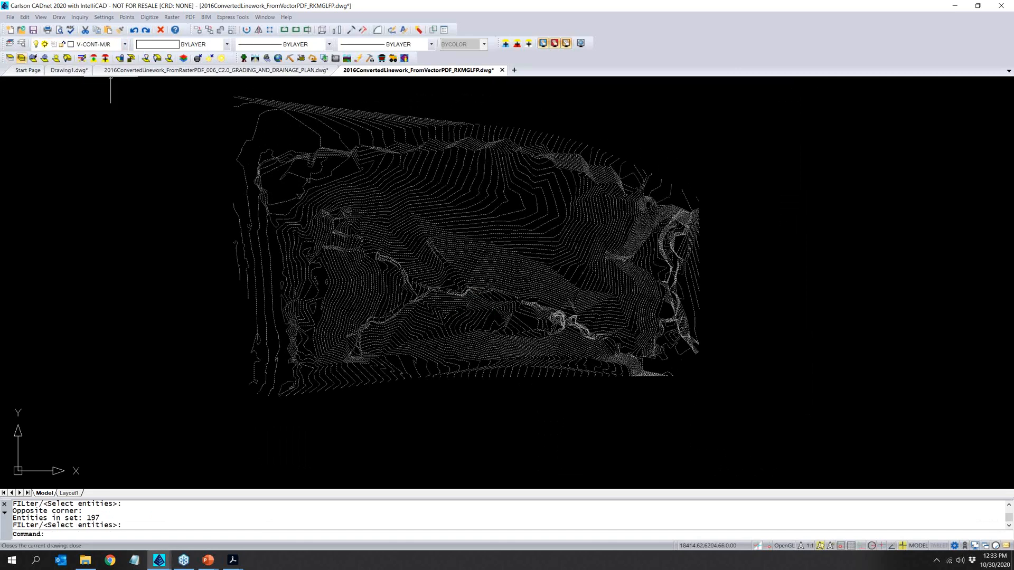
click(21, 58)
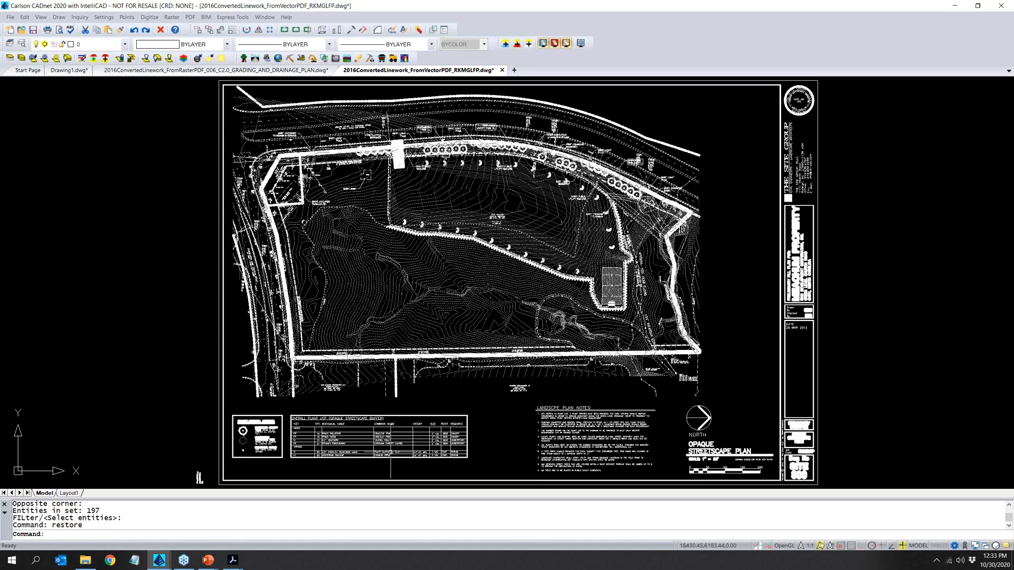
Examine the plant list text by selecting individual strokes of the letters in CAROLINA CHERRY LAUREL, and clear the selection.
scroll(389, 446, up, 3)
scroll(389, 446, up, 8)
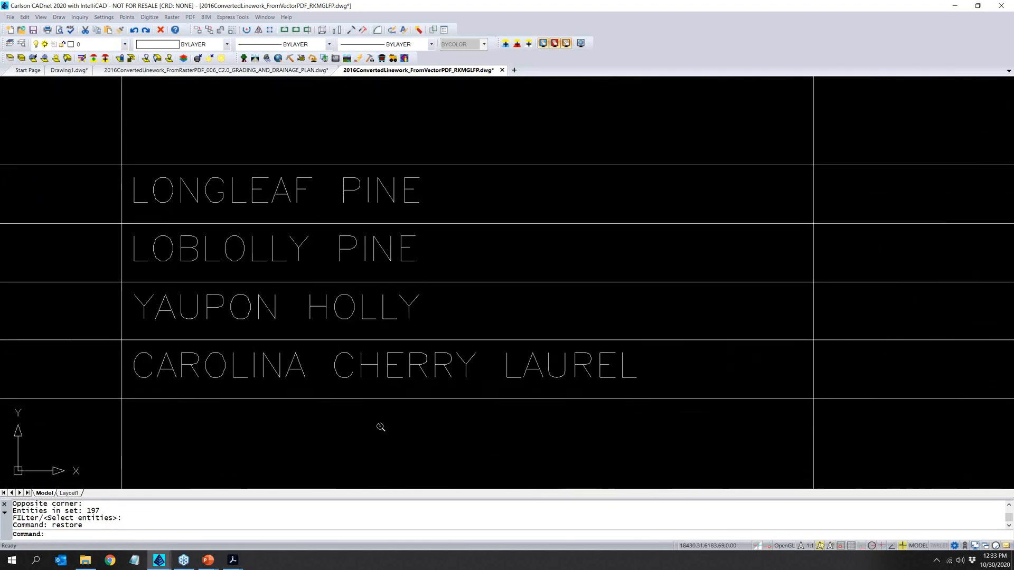
click(365, 364)
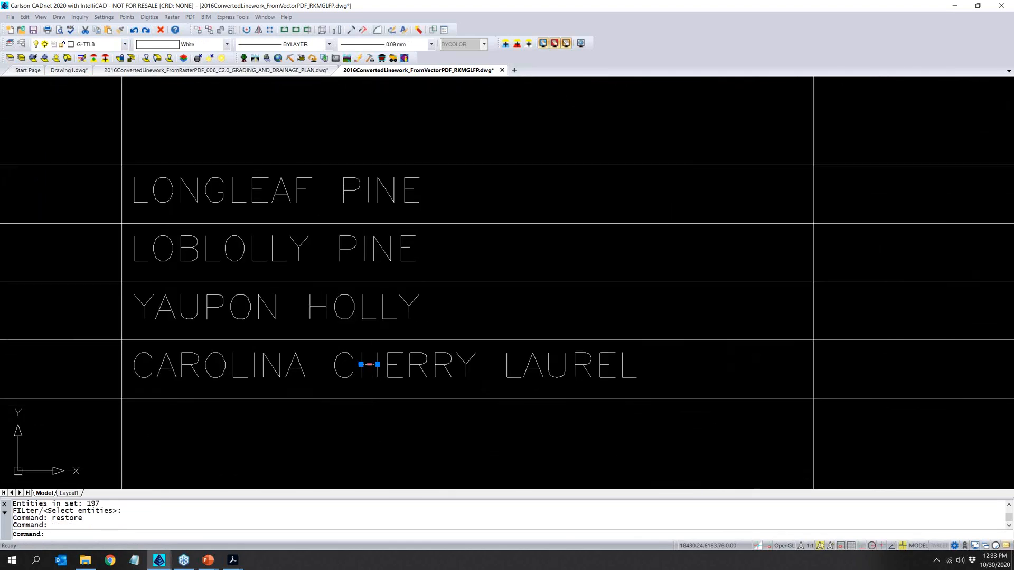
click(358, 385)
click(362, 367)
scroll(357, 387, down, 2)
scroll(357, 387, down, 5)
middle_drag(364, 206, 367, 323)
key(Escape)
key(Escape)
key(Escape)
scroll(343, 227, down, 5)
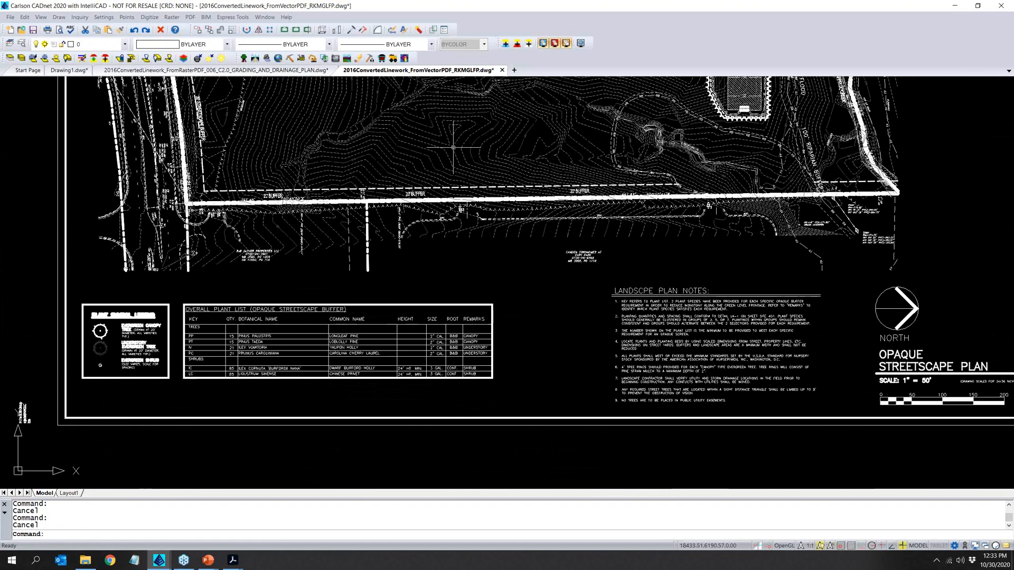
Convert the dashed contours to polylines, using two adjacent dashes of one contour as samples and window-selecting the surrounding linework.
mouse_move(457, 129)
middle_down()
mouse_move(412, 311)
mouse_move(411, 246)
middle_up()
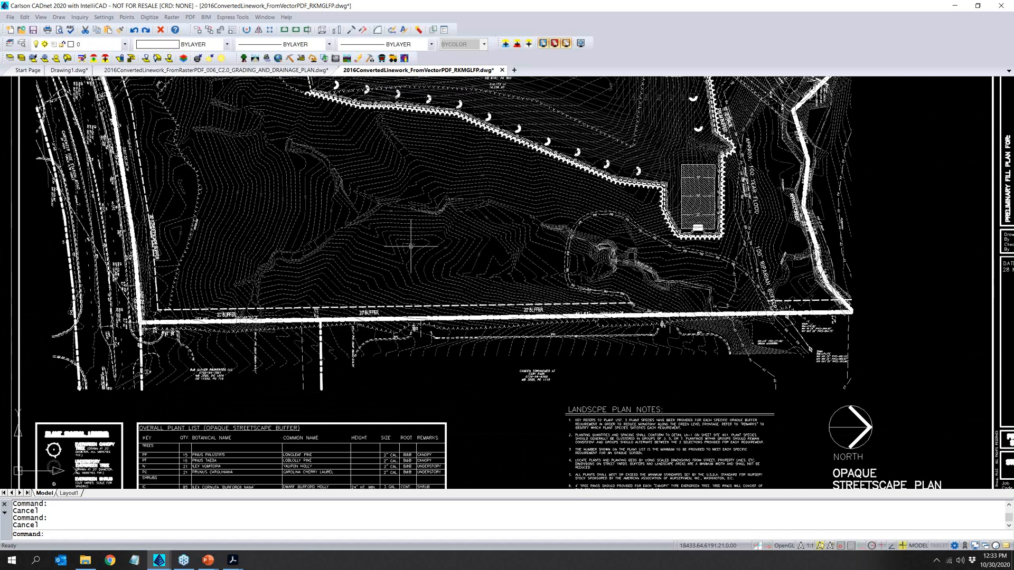
click(209, 18)
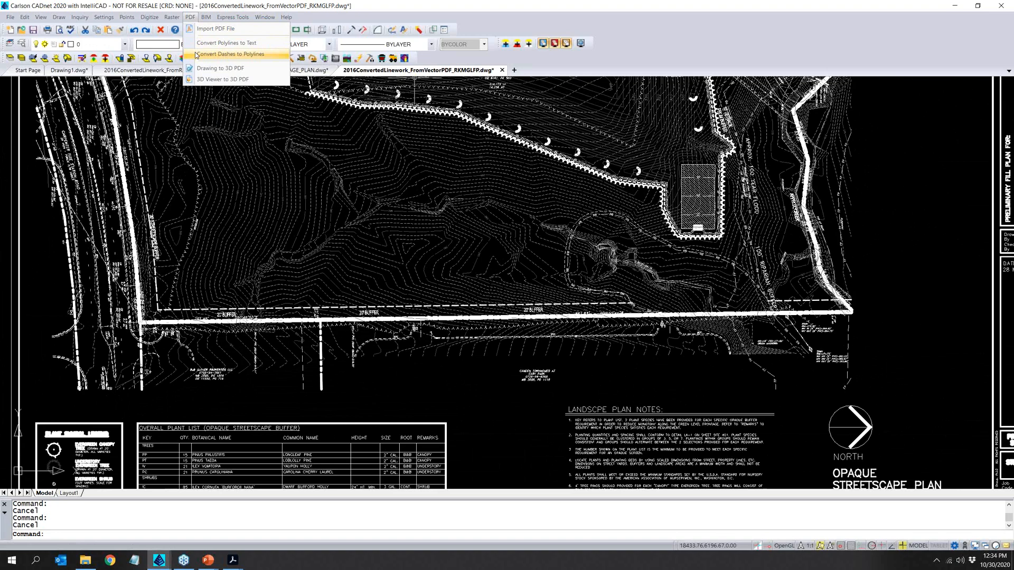
click(230, 54)
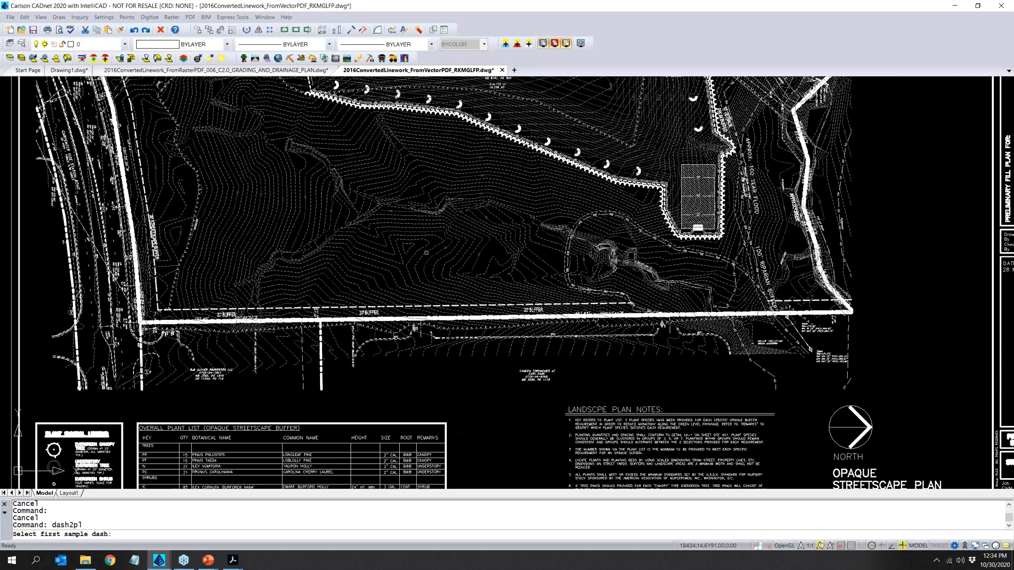
scroll(329, 201, up, 7)
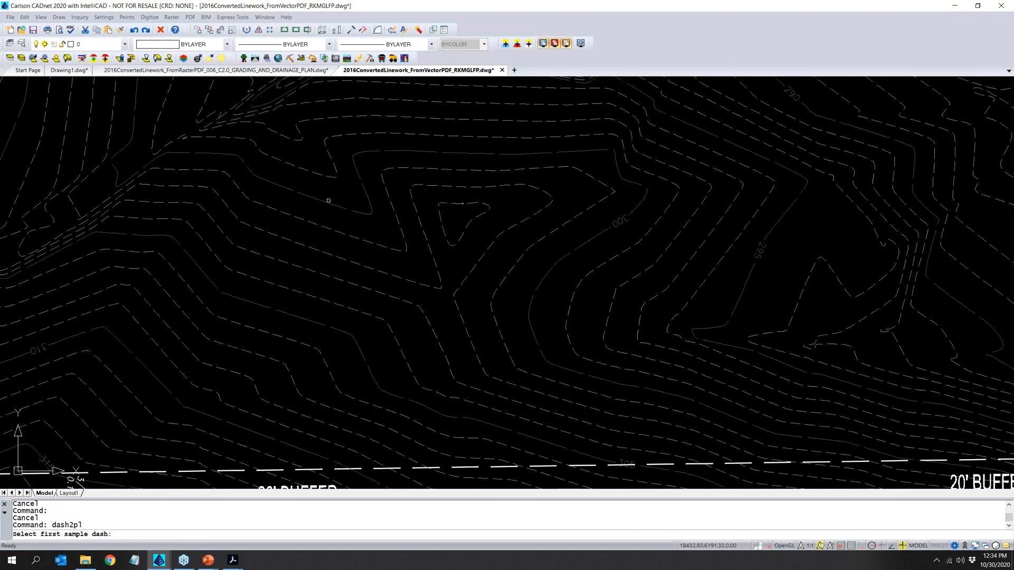
click(314, 197)
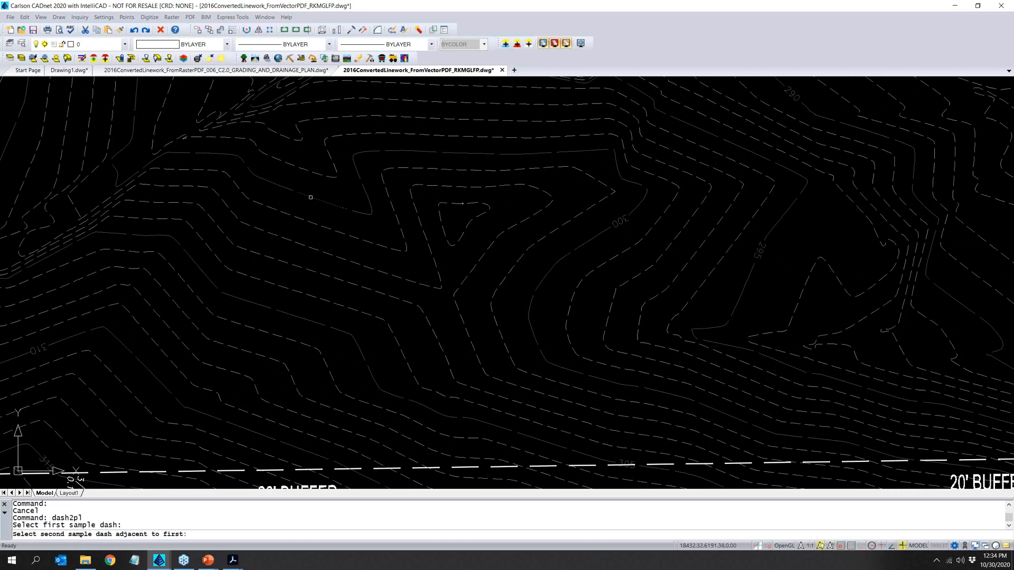
click(283, 189)
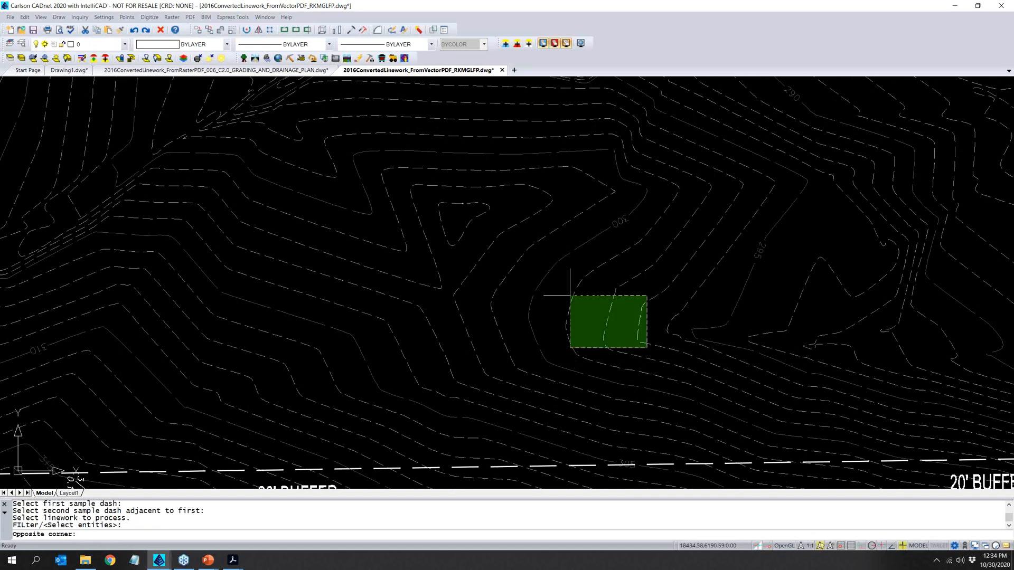
click(646, 347)
click(116, 90)
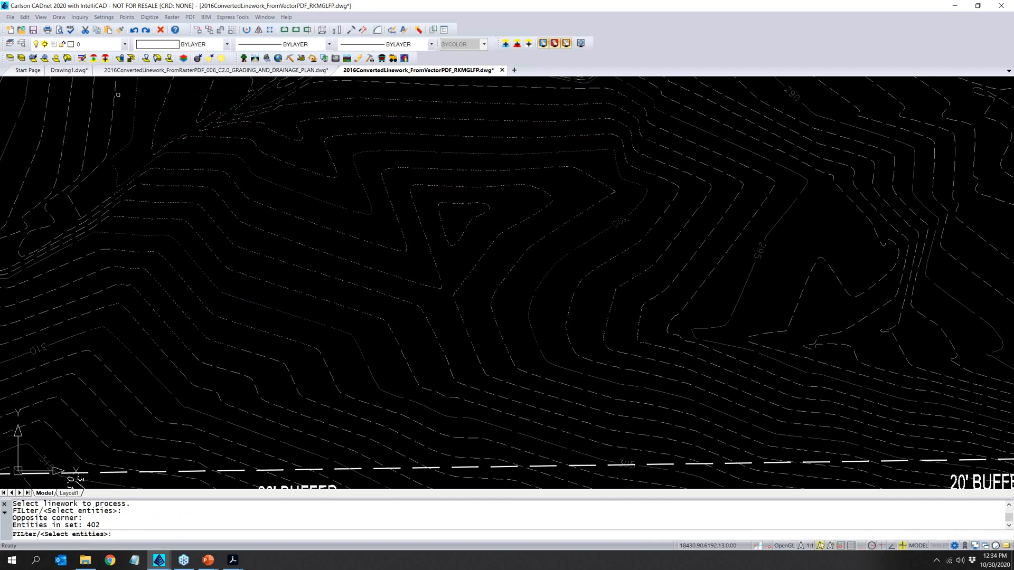
key(Return)
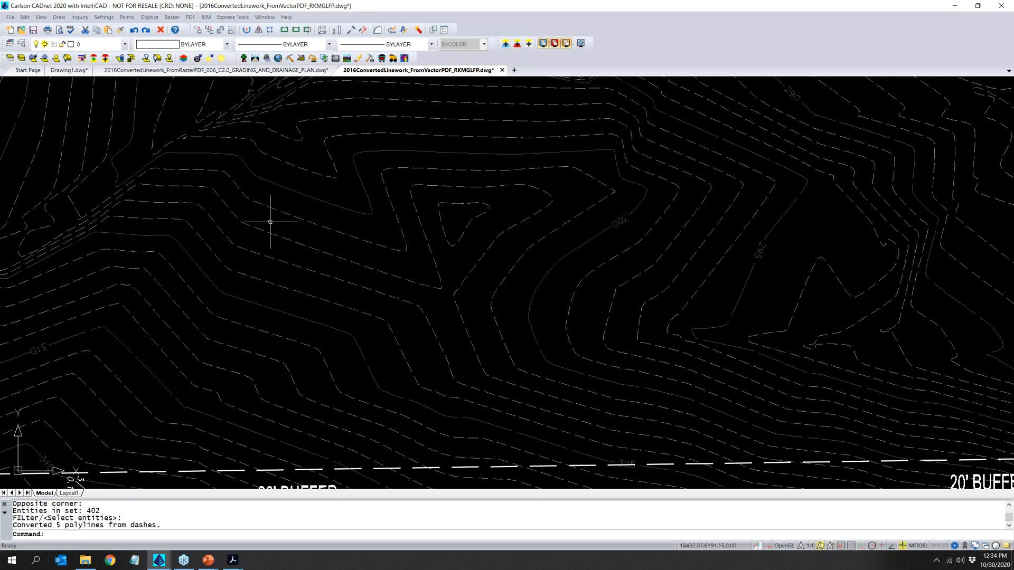
Select the contour converted from dashes to inspect its extent across the site, and clear the selection.
click(299, 193)
click(291, 203)
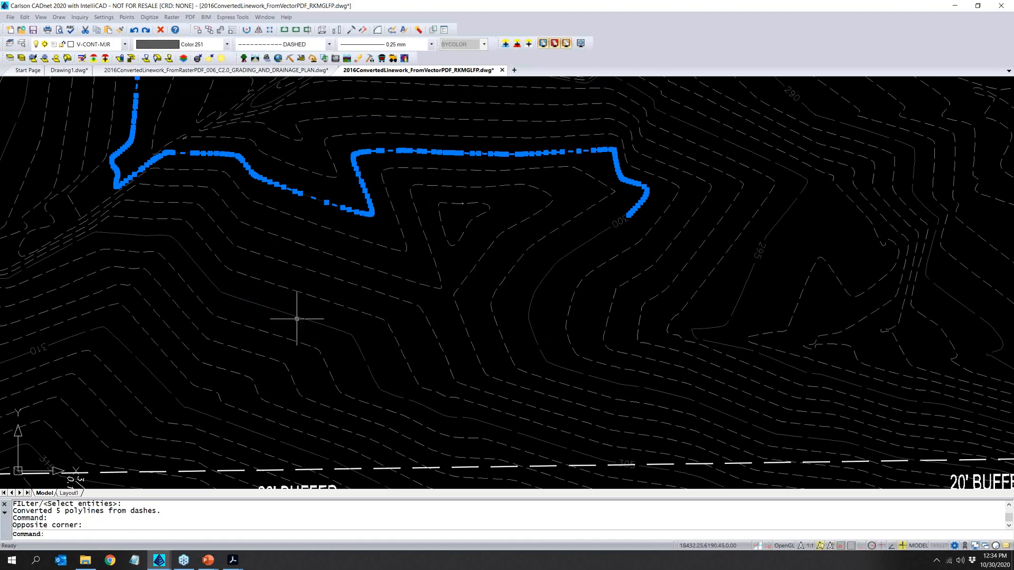
scroll(390, 316, down, 4)
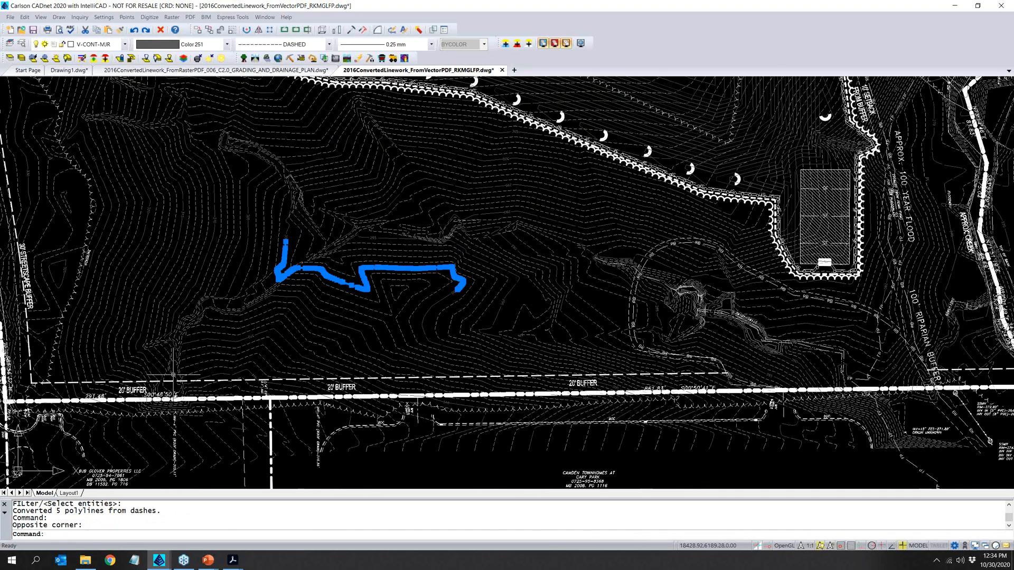
scroll(206, 363, down, 3)
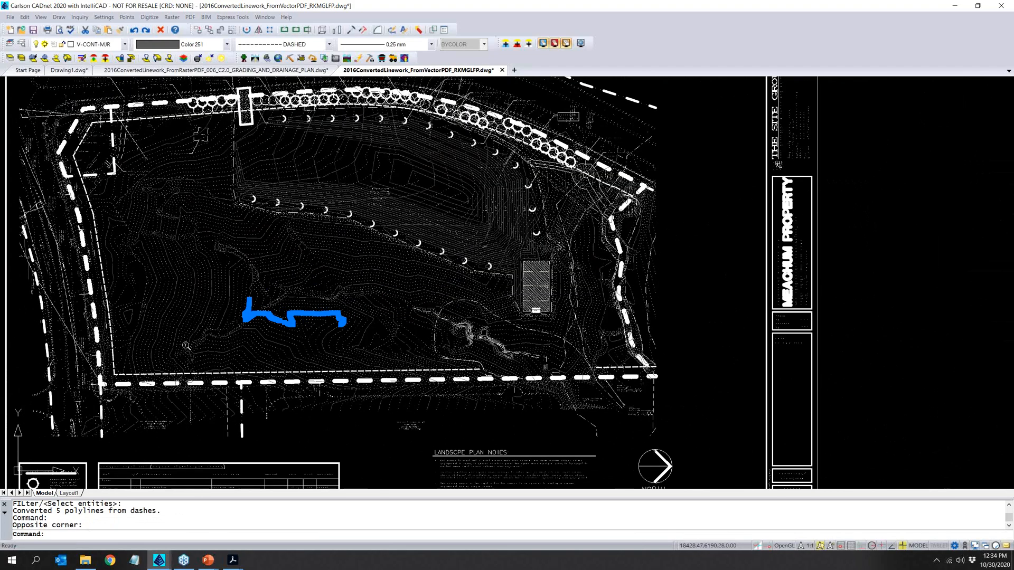
key(Escape)
key(Escape)
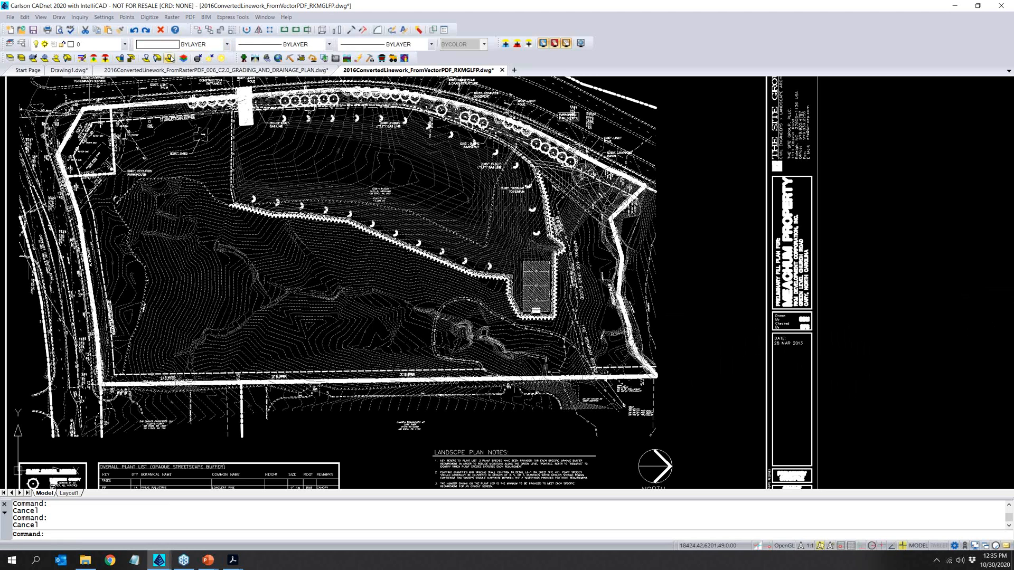
Close the vector PDF drawing, the raster PDF drawing and Drawing1 without saving changes.
click(502, 71)
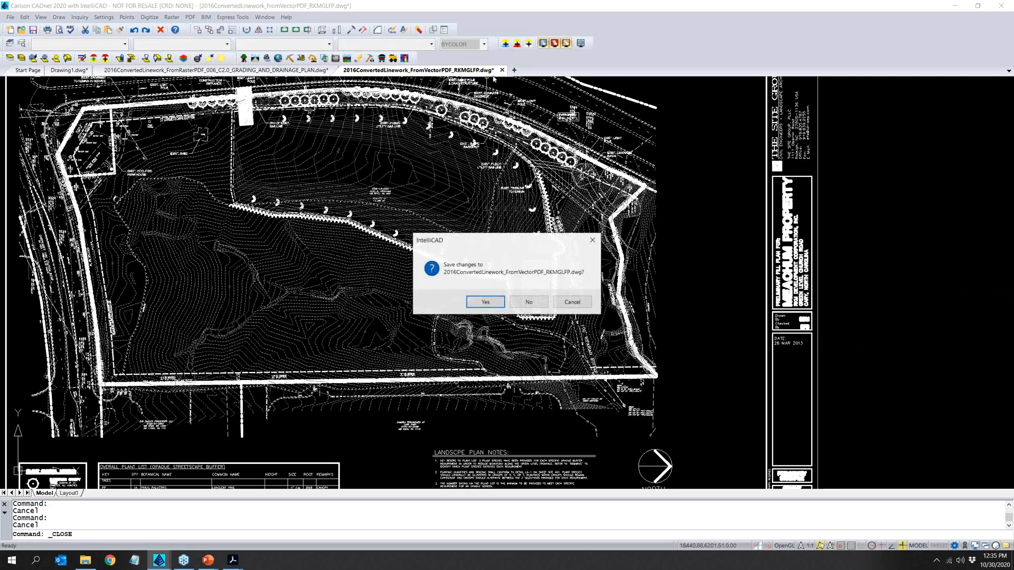
click(529, 305)
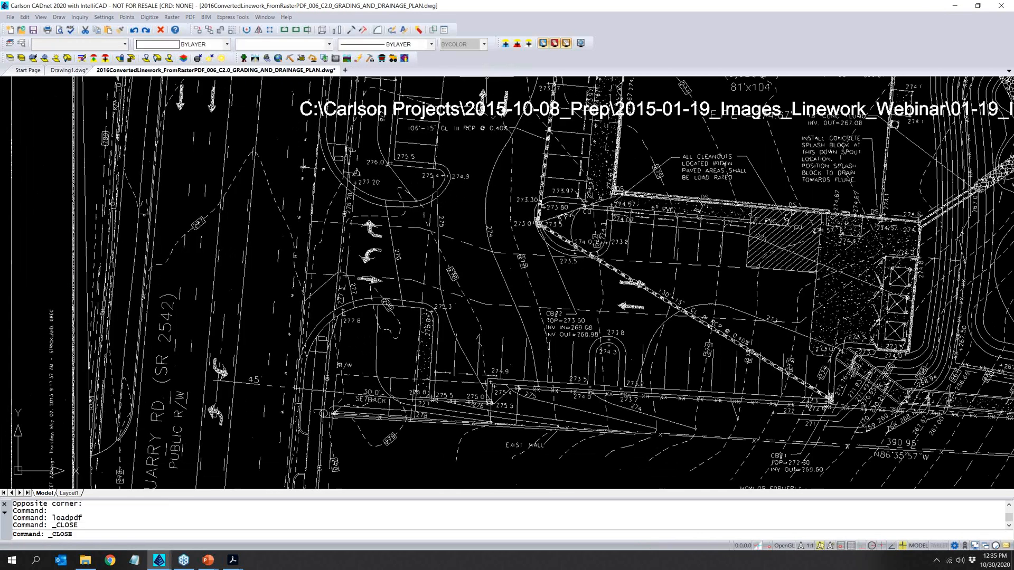
click(344, 70)
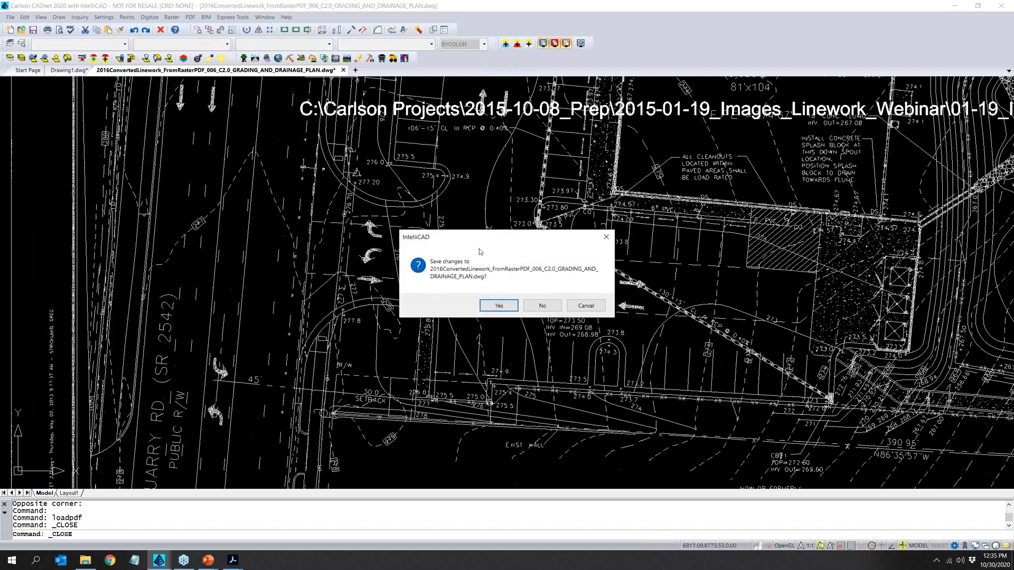
click(543, 305)
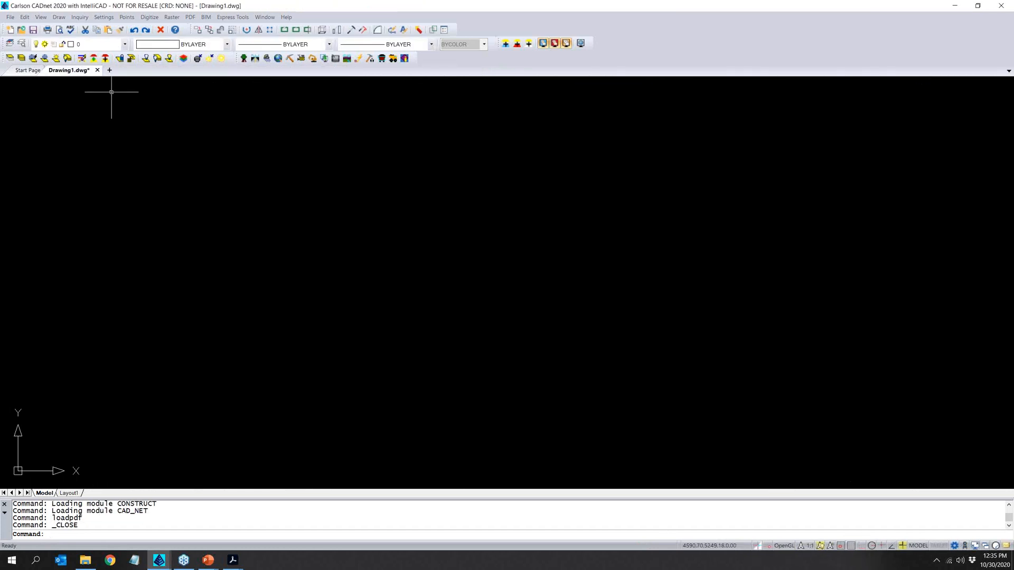
click(97, 70)
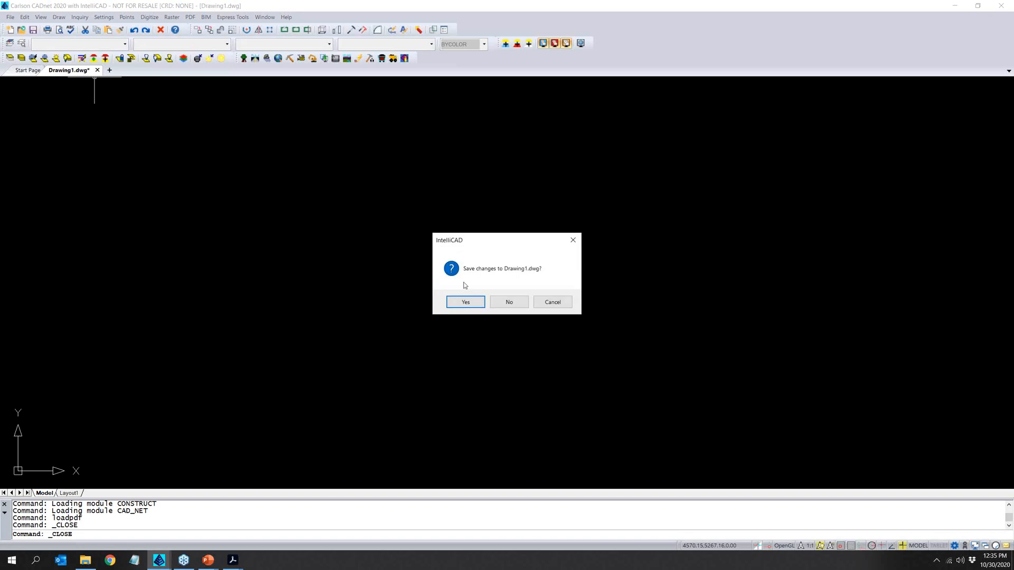
click(509, 301)
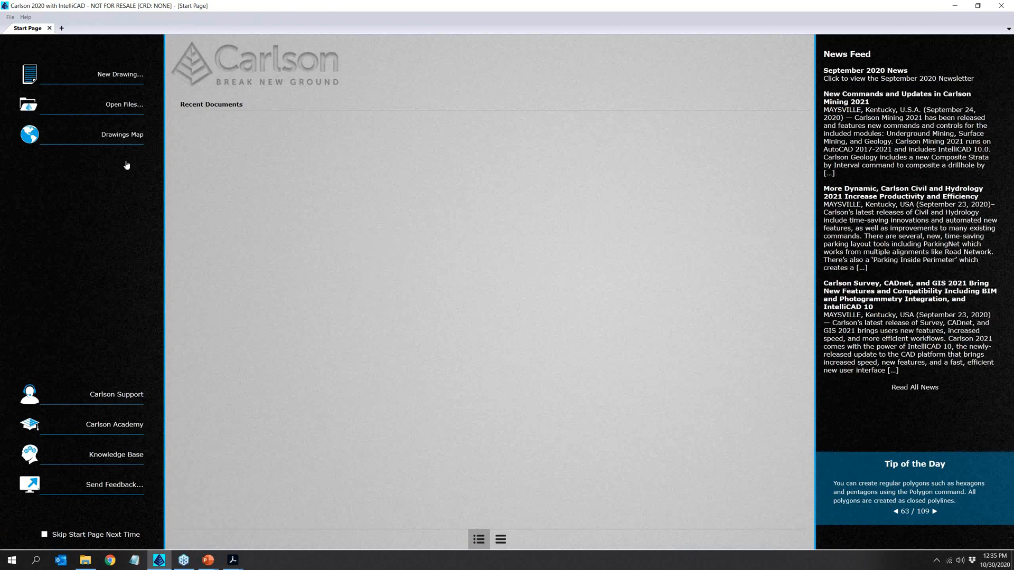
Start a new drawing and choose the 20201030_OverviewOfTakeoff_Webinar\01_CADnet folder as its save location.
click(62, 29)
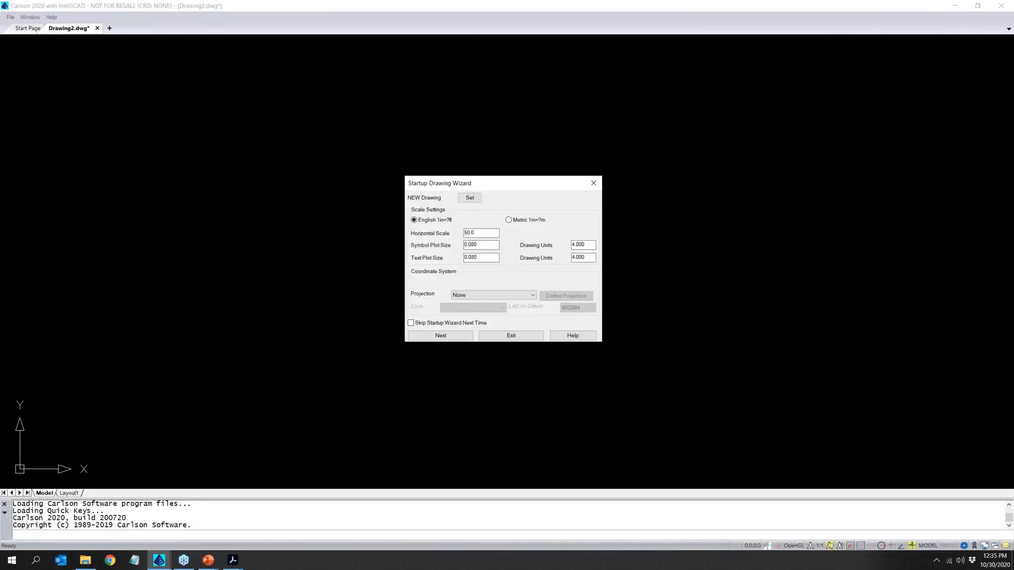
click(469, 197)
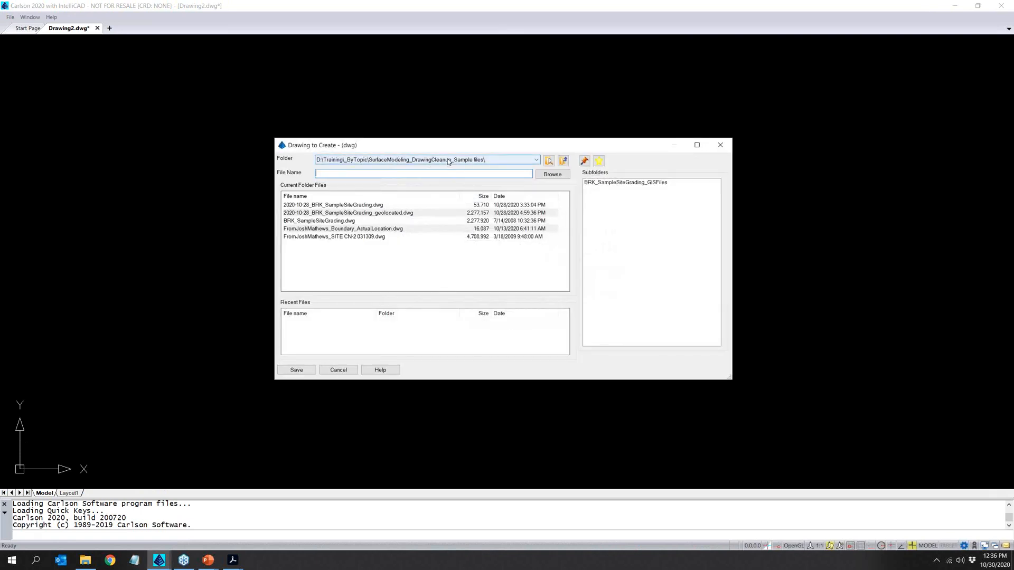
click(433, 159)
click(399, 167)
double_click(623, 182)
double_click(593, 182)
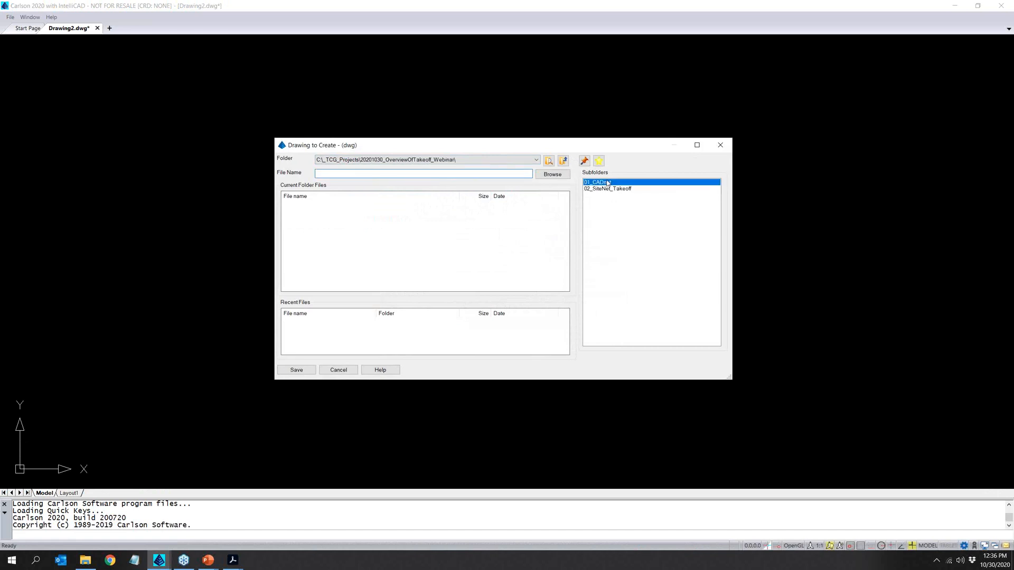
click(497, 175)
text(20)
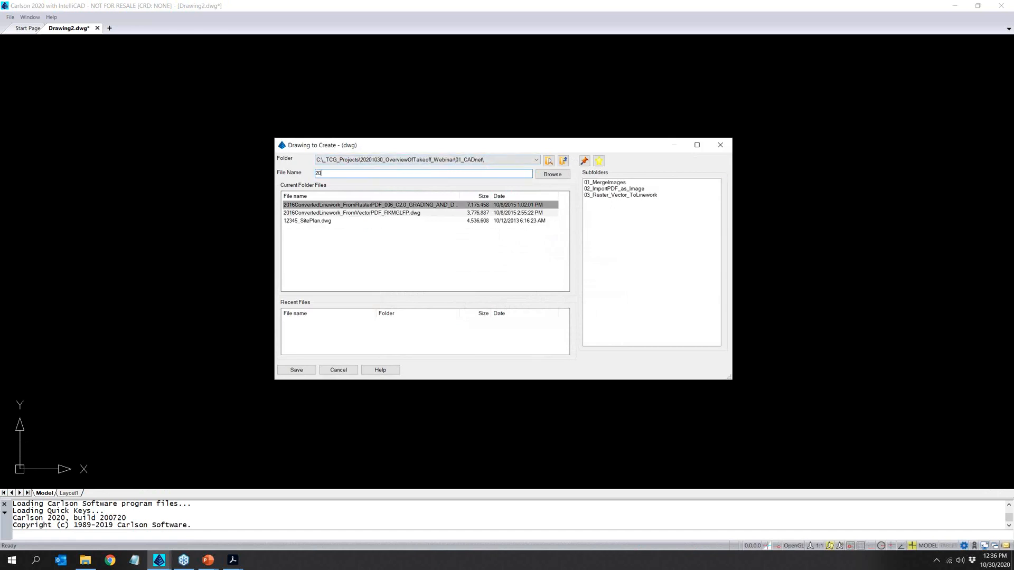
text(-)
key(BackSpace)
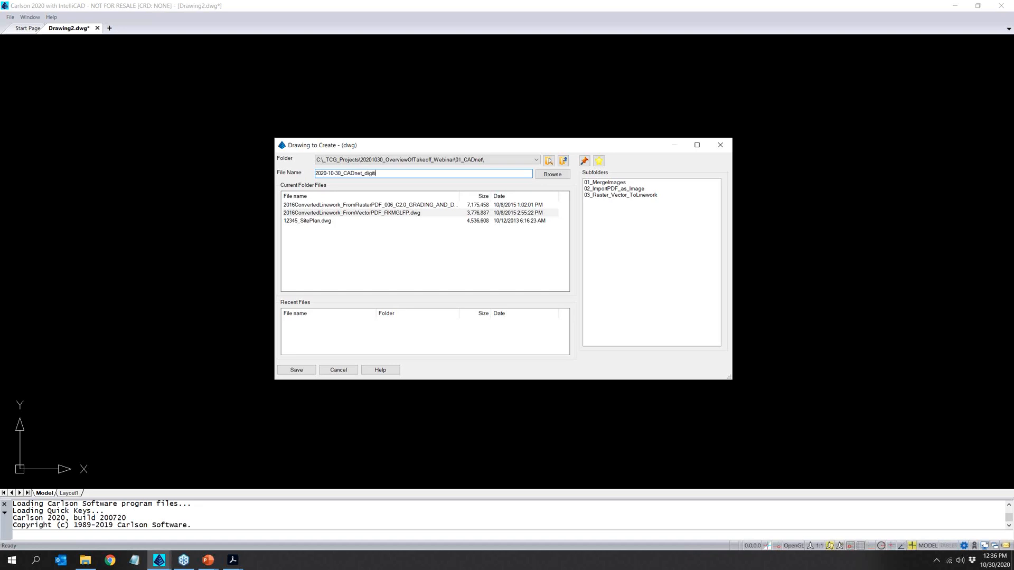
text(g)
key(Return)
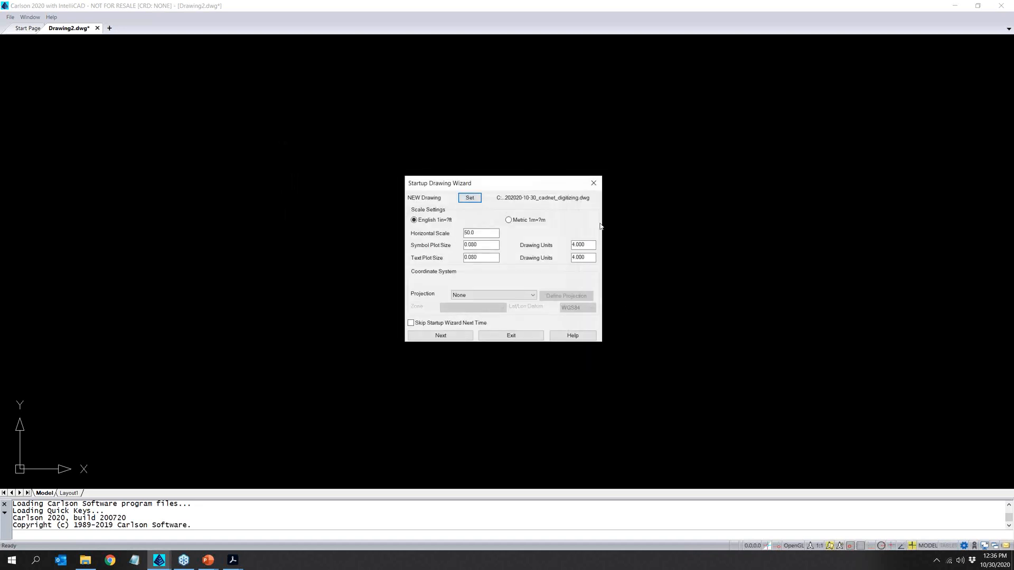
click(526, 339)
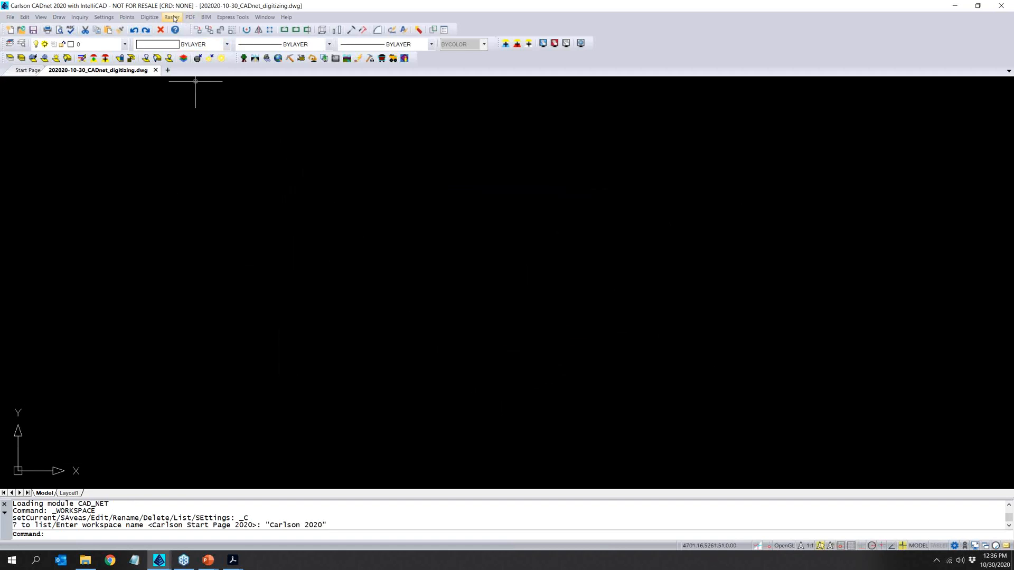
Import RasterPDF_006_C2.0_GRADING_AND_DRAINAGE_PLAN.pdf as an image, saving it as the monochrome TIFF RasterPDF_006_C2.tif in the 01_CADnet folder.
click(190, 17)
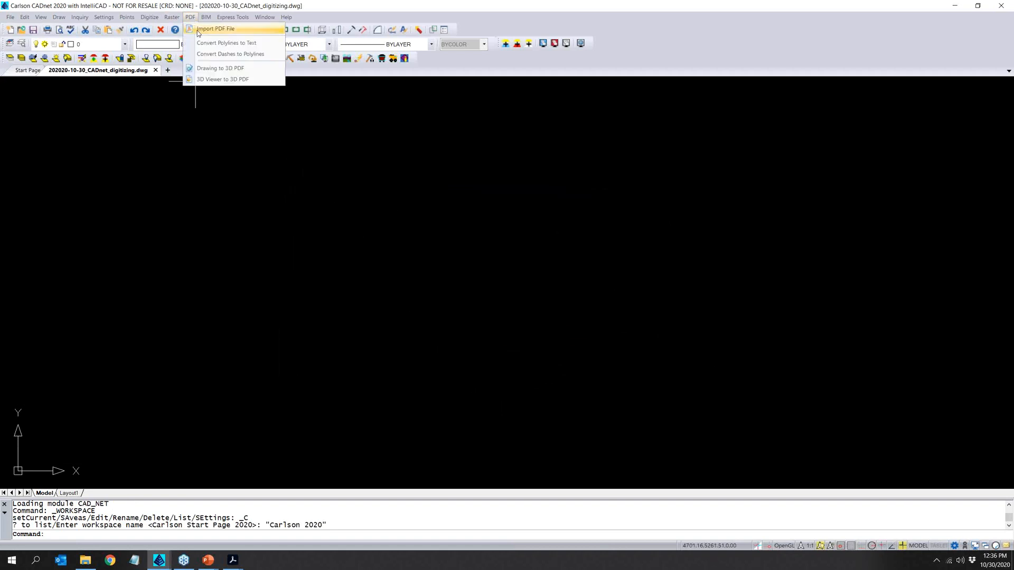
click(197, 31)
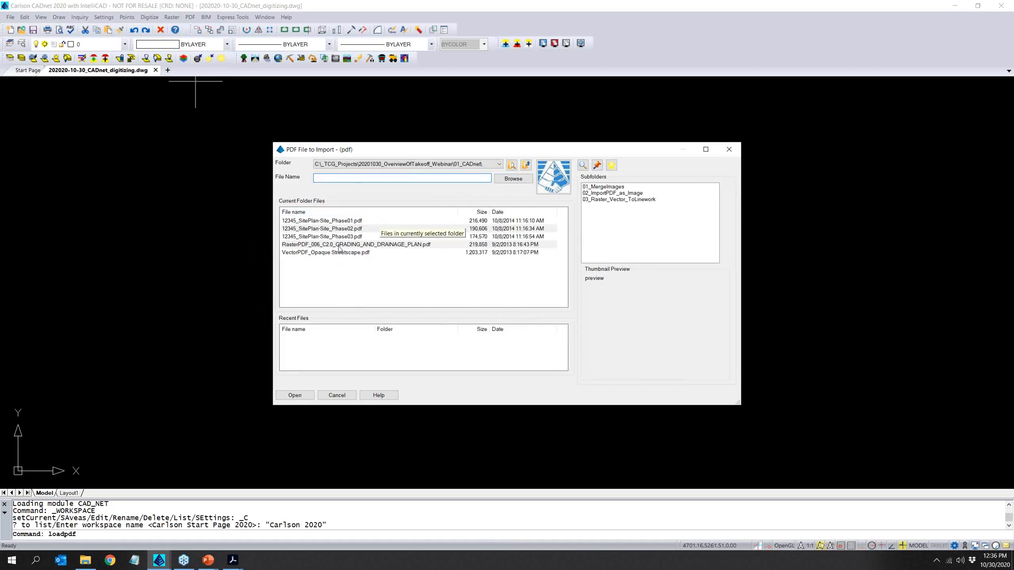
click(339, 245)
click(295, 395)
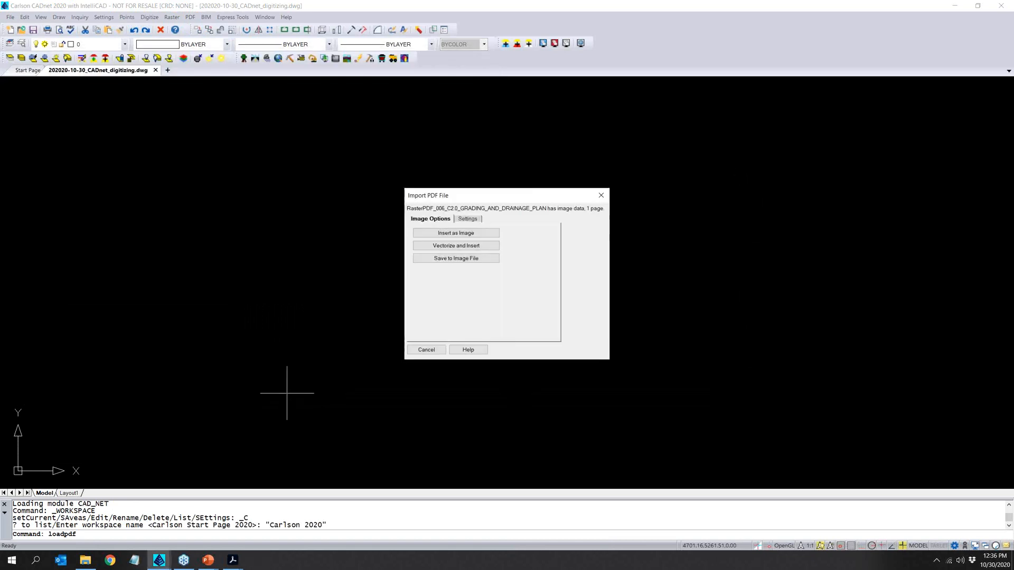
click(435, 233)
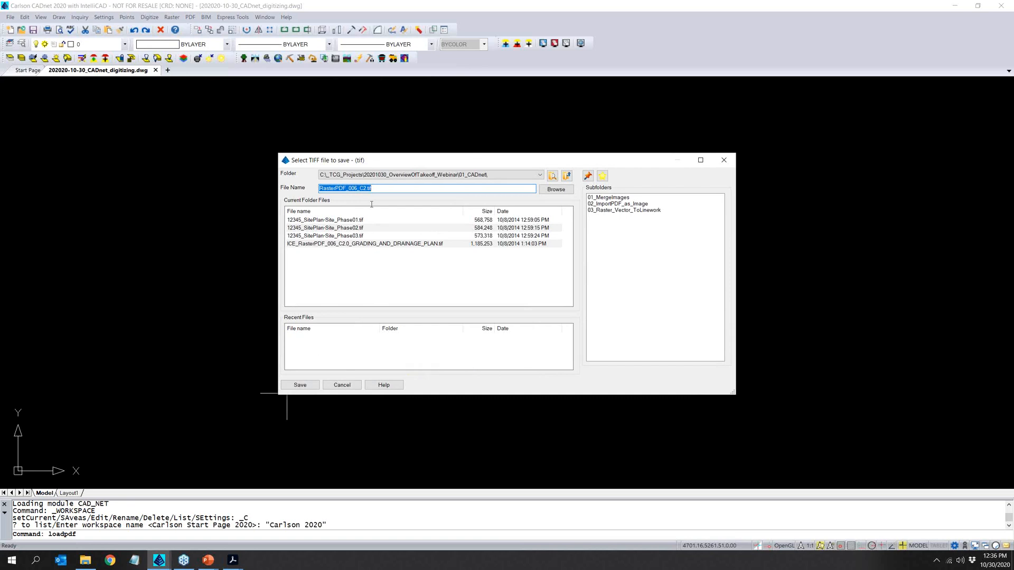
click(382, 188)
click(299, 387)
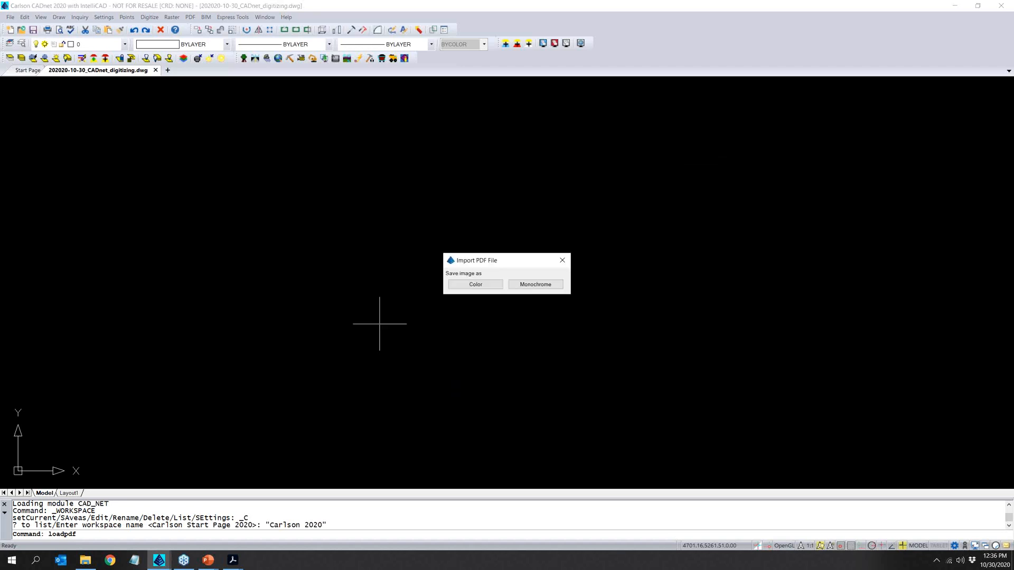
click(525, 287)
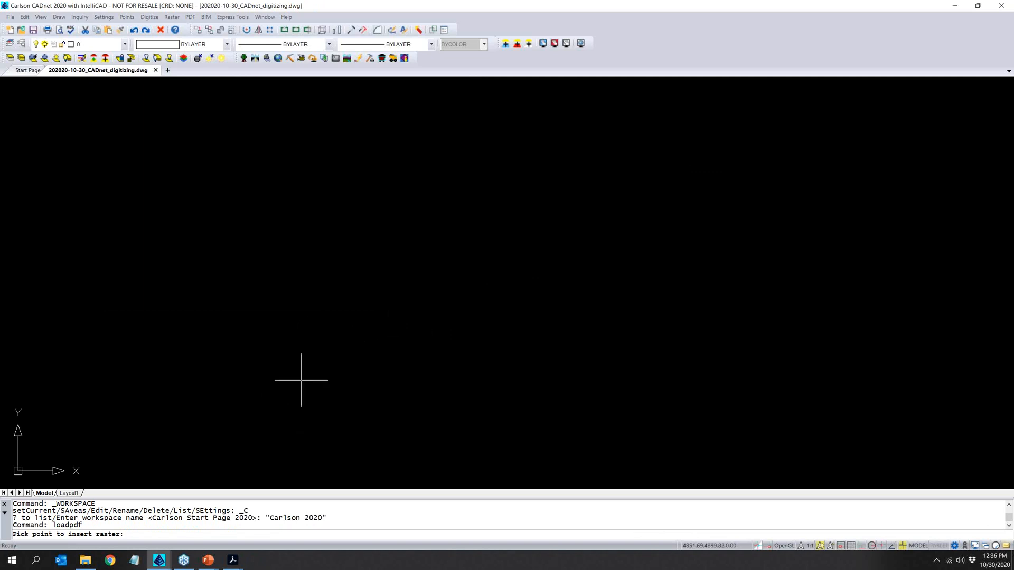
Place the raster plan at a freely picked point in the empty drawing with scale 1 and rotation angle 0.
click(256, 437)
key(Return)
key(Return)
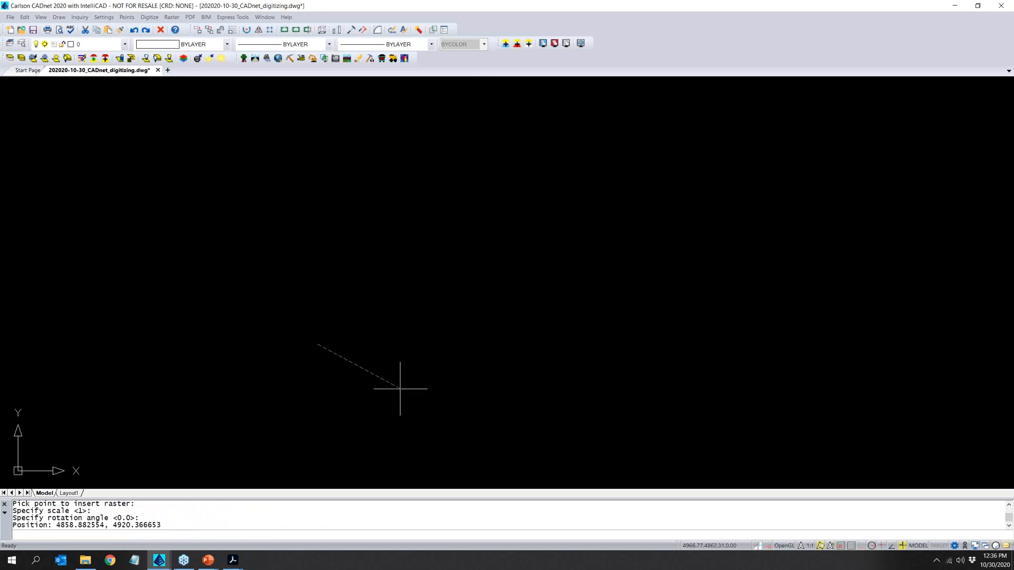
scroll(399, 388, down, 15)
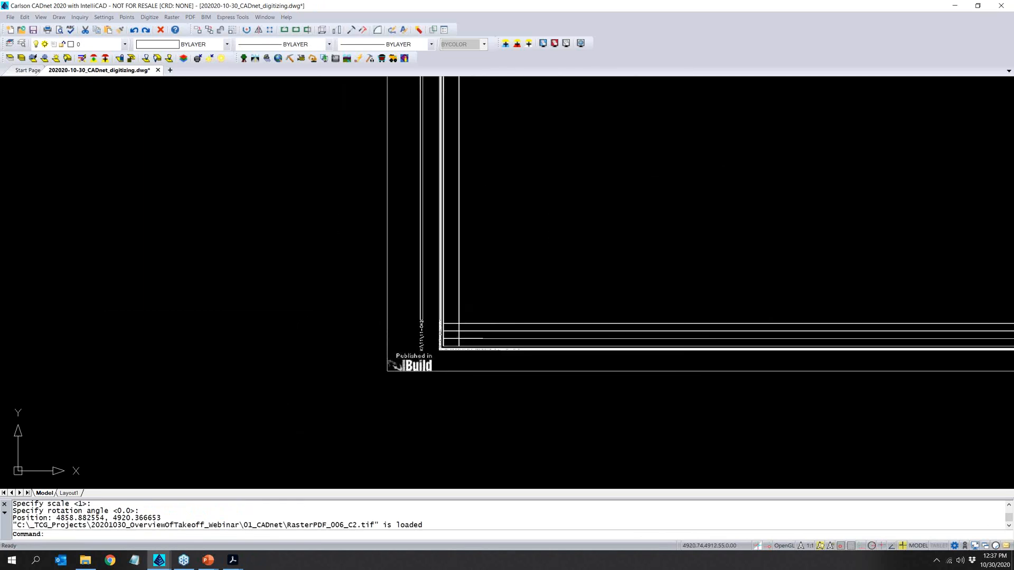
scroll(480, 384, up, 4)
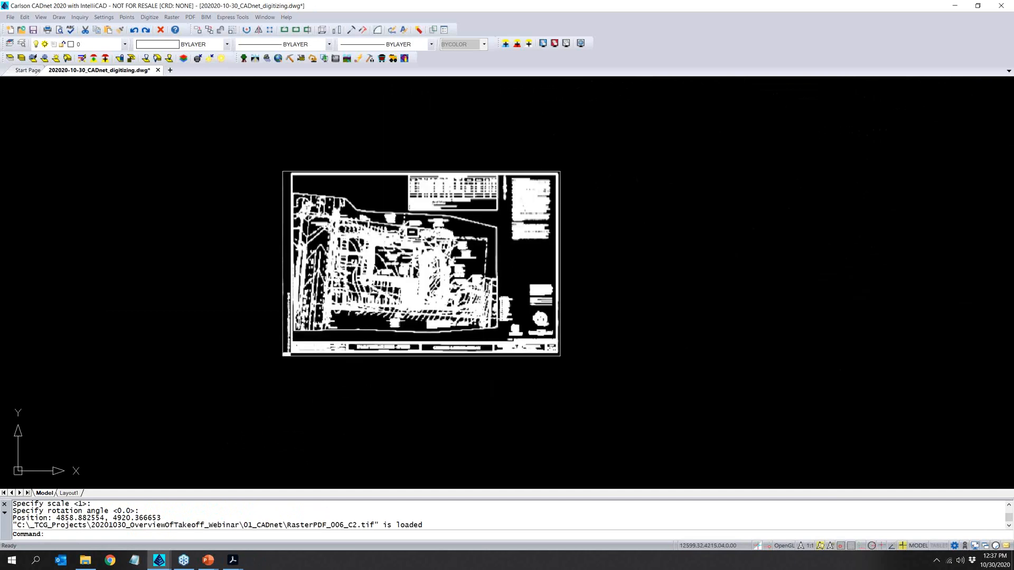
Select the inserted raster plan by its frame to inspect it as one image object, and clear the selection.
click(566, 322)
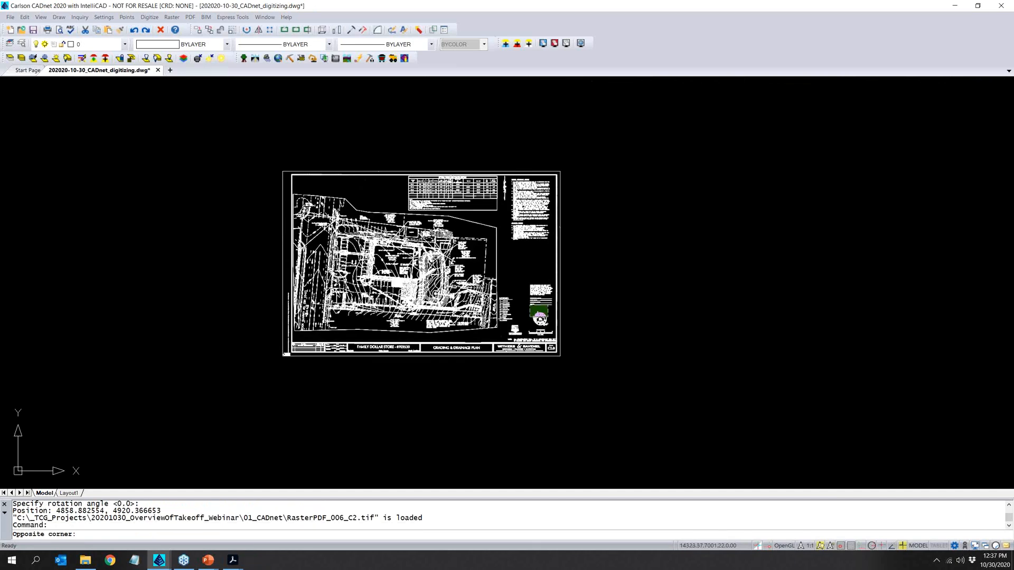
click(533, 311)
click(516, 260)
click(528, 251)
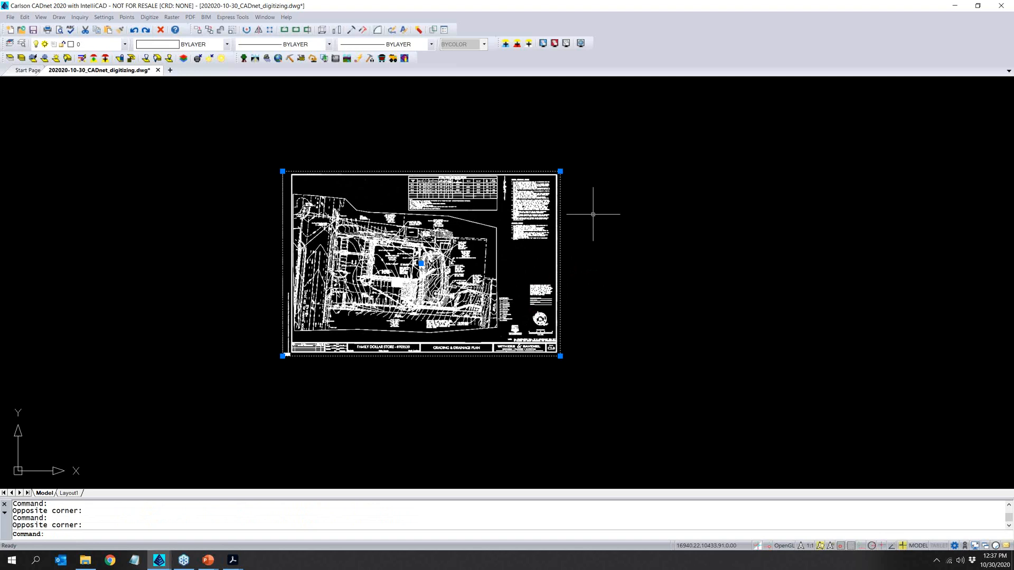
key(Escape)
key(Escape)
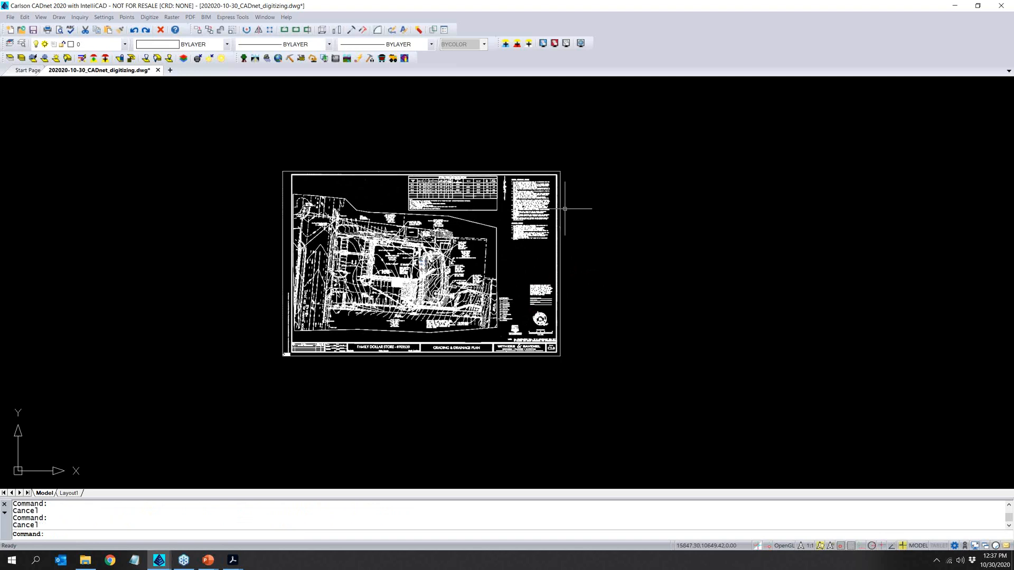
Examine the plan's linework and title block, and measure the distance between the 20 and 0 marks of its graphic scale.
scroll(336, 318, up, 5)
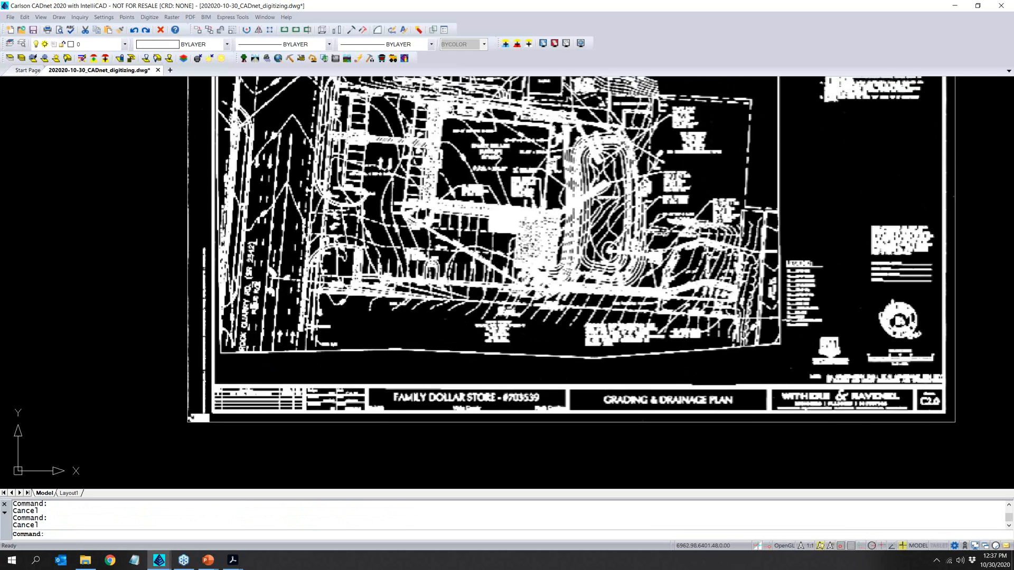
scroll(336, 303, up, 5)
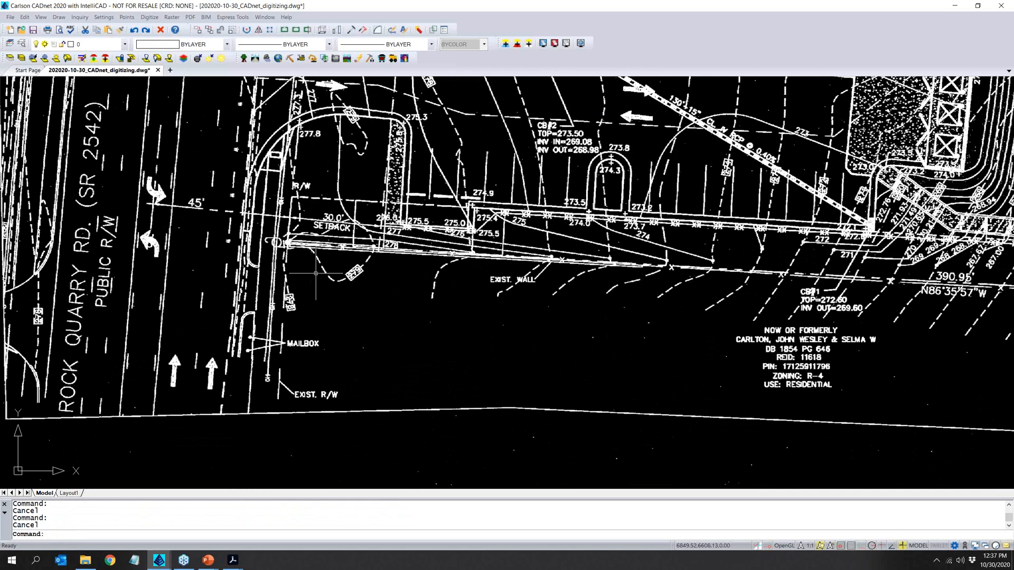
scroll(316, 273, down, 2)
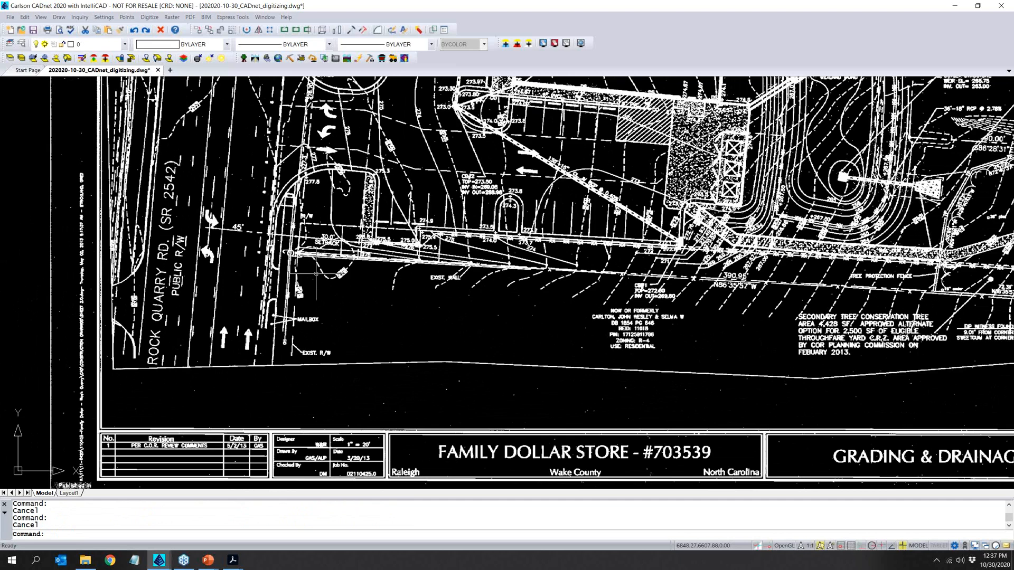
scroll(361, 255, down, 3)
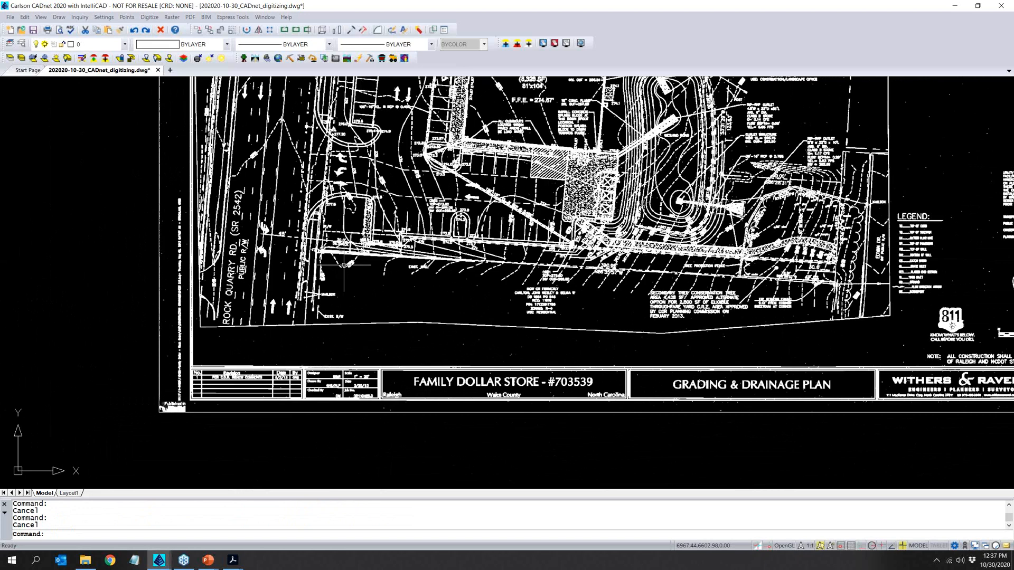
scroll(344, 265, down, 2)
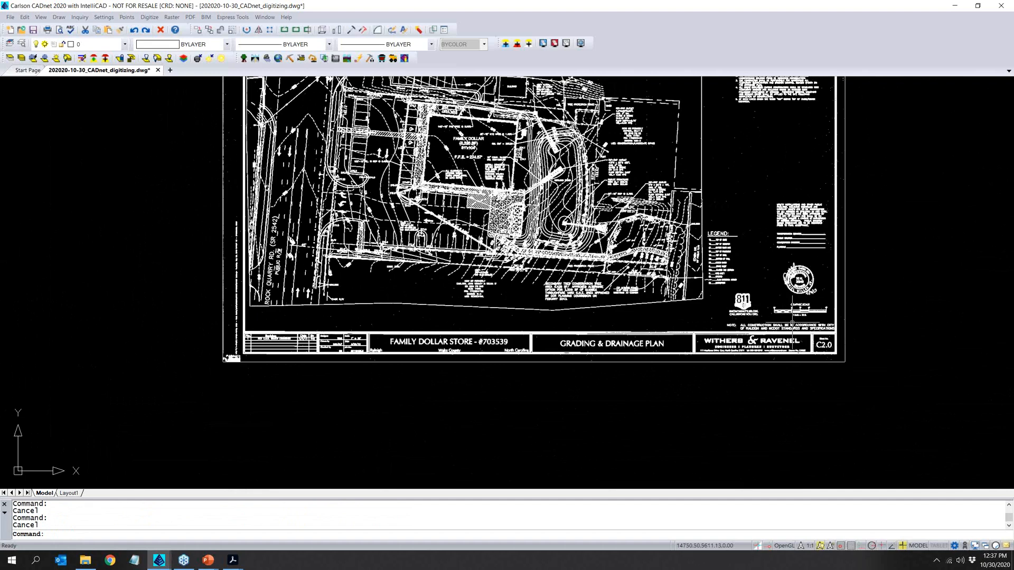
scroll(795, 320, up, 6)
scroll(789, 306, up, 3)
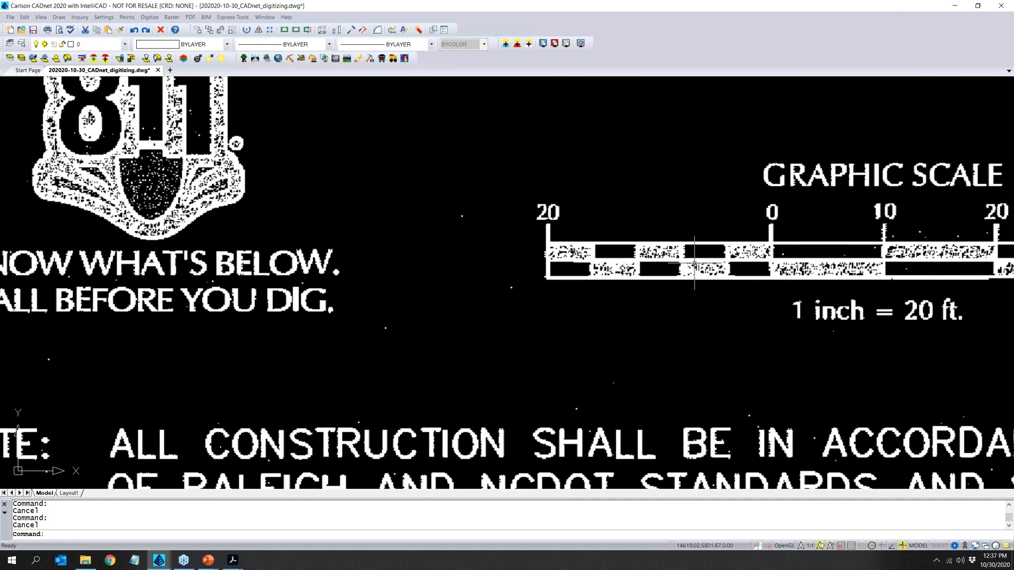
text(d)
key(Return)
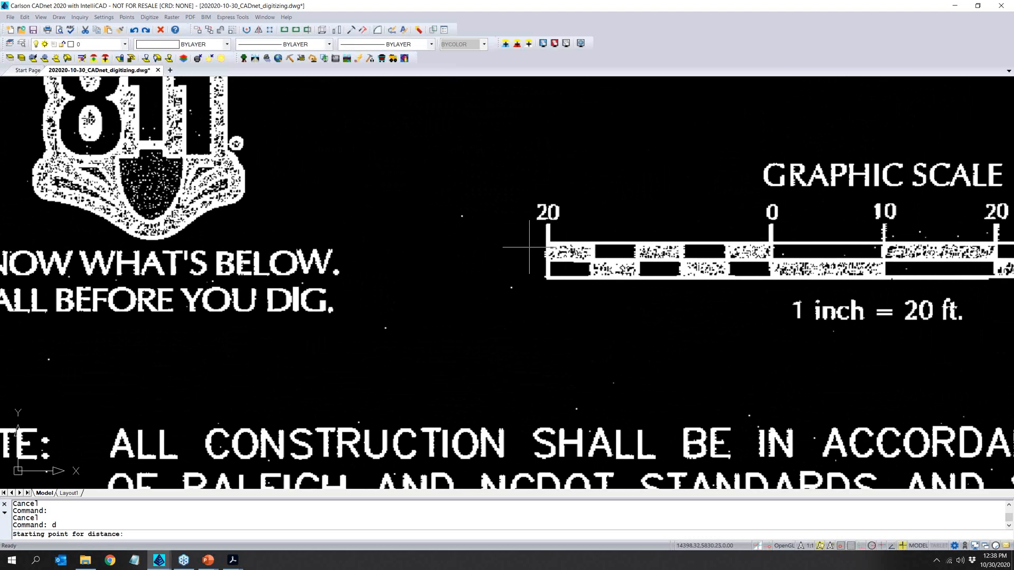
click(547, 227)
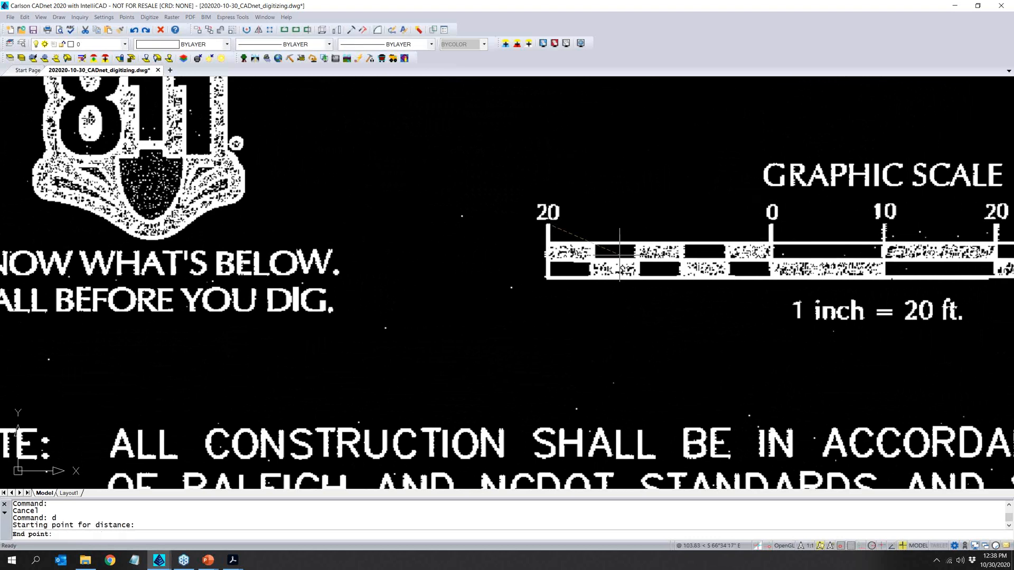
click(771, 226)
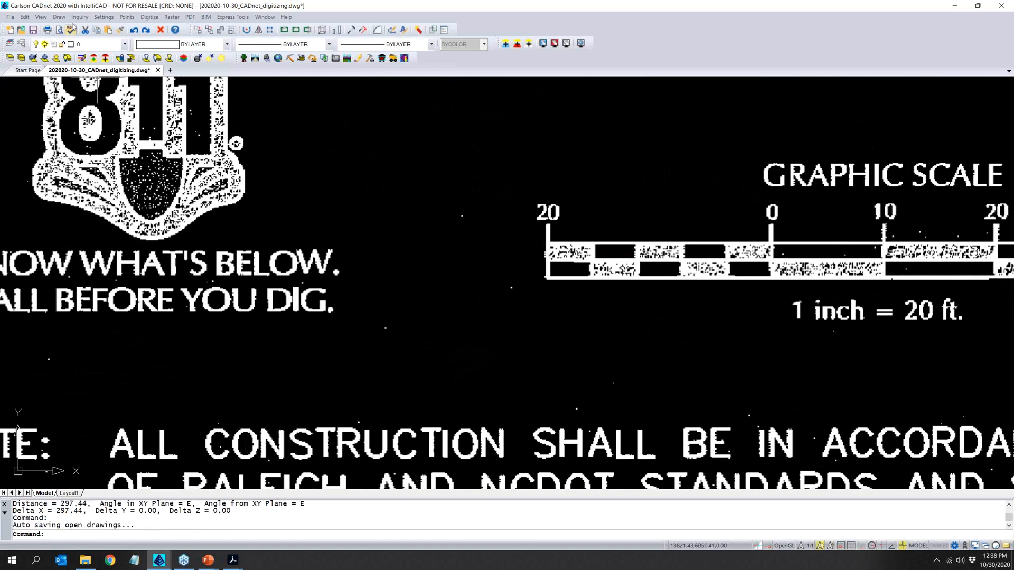
Scale the entire drawing in 2D with the Scale Wizard, calculating the factor from the graphic scale's 20 and 0 marks with target distance 20.
click(29, 18)
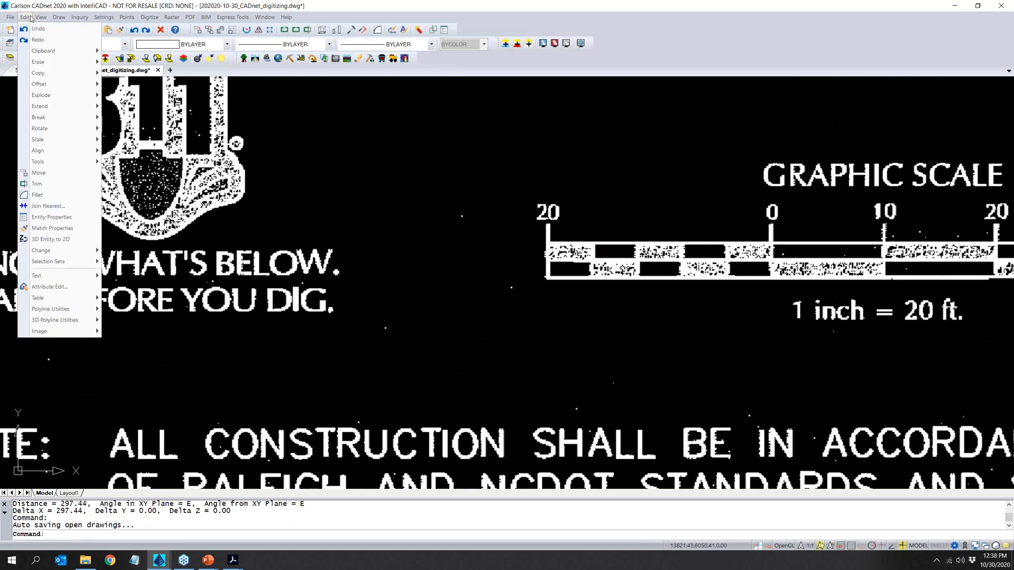
mouse_move(52, 141)
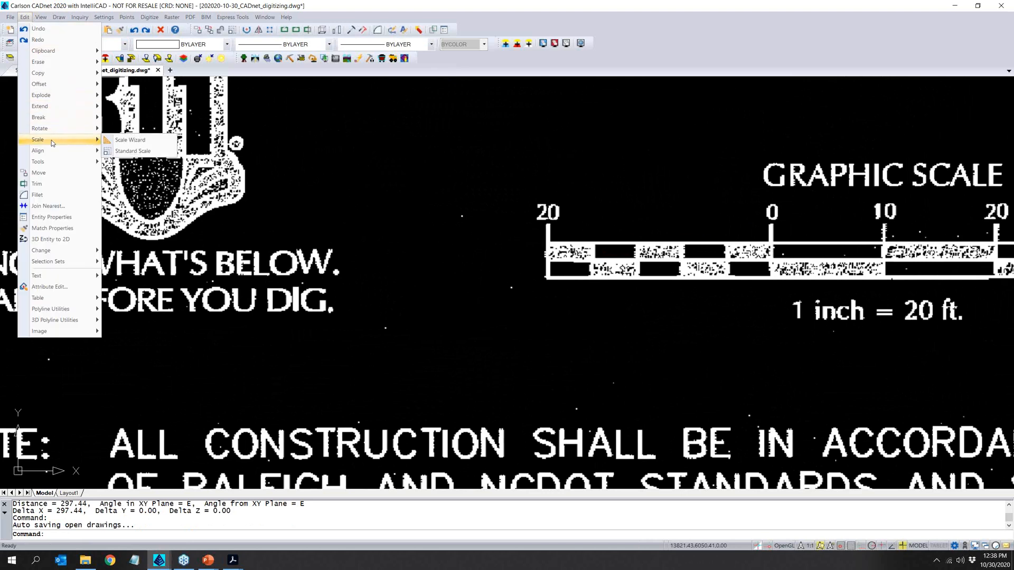
click(130, 140)
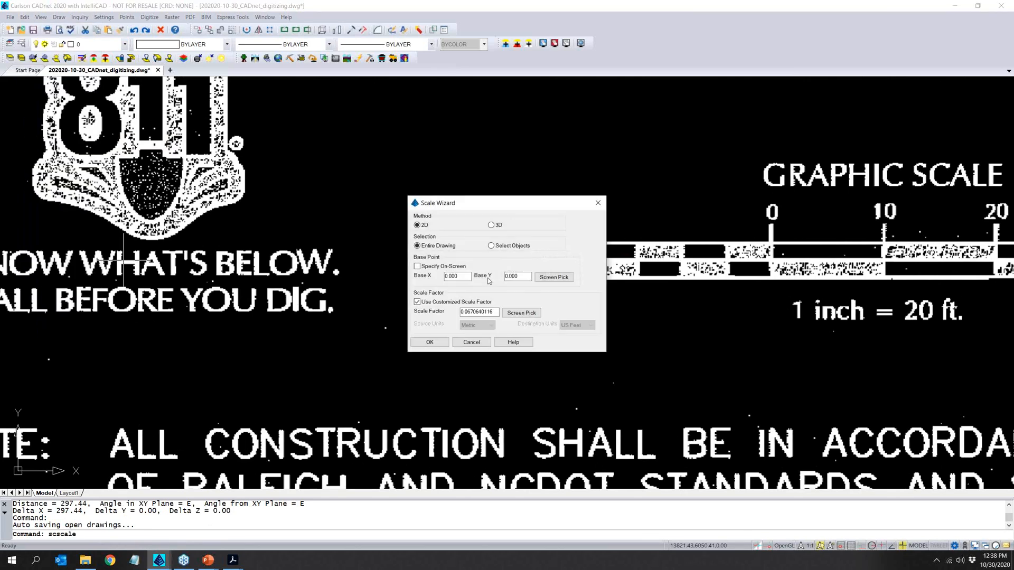
double_click(468, 312)
key(ctrl+a)
key(BackSpace)
click(533, 313)
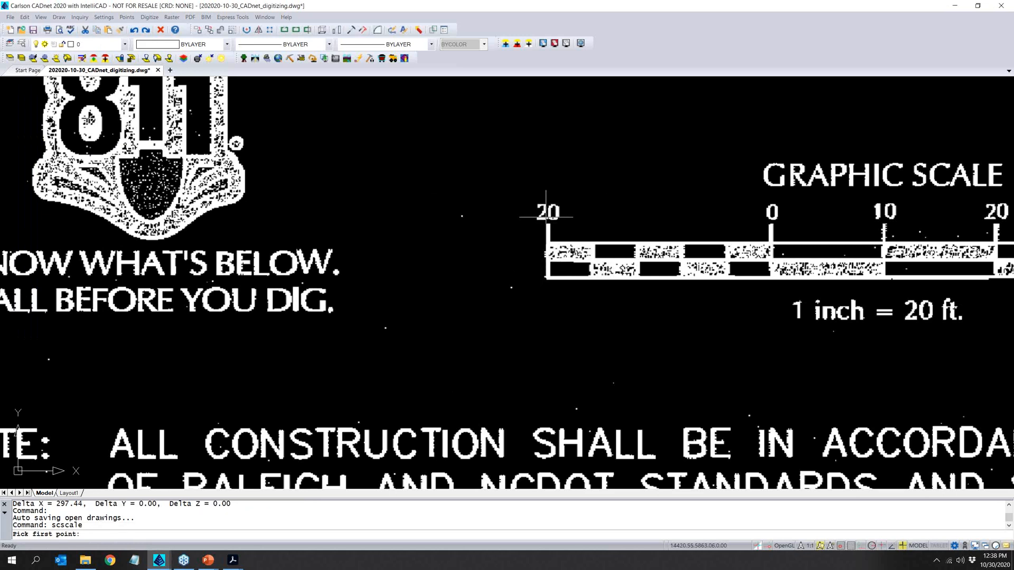
click(547, 217)
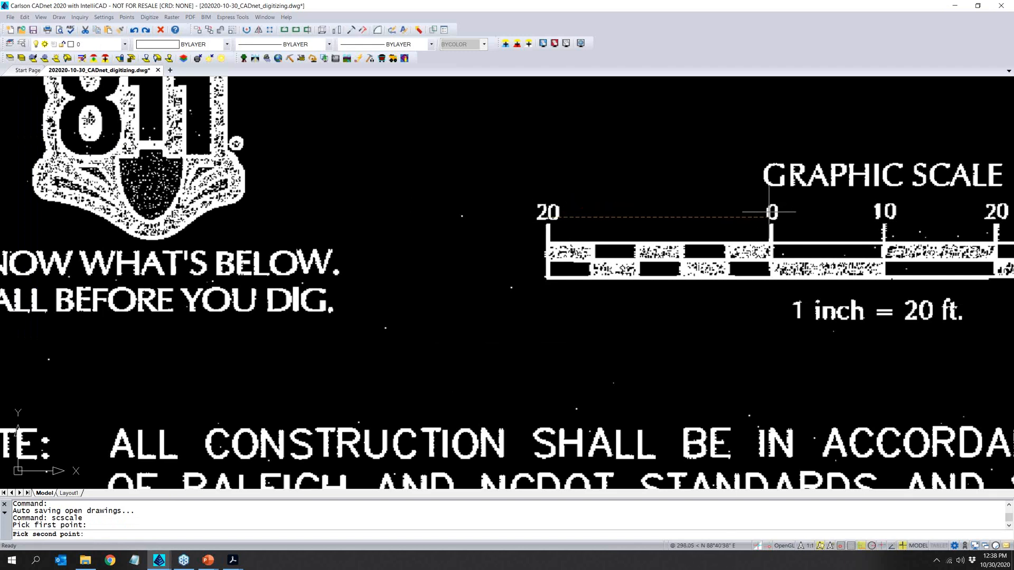
click(771, 212)
text(20)
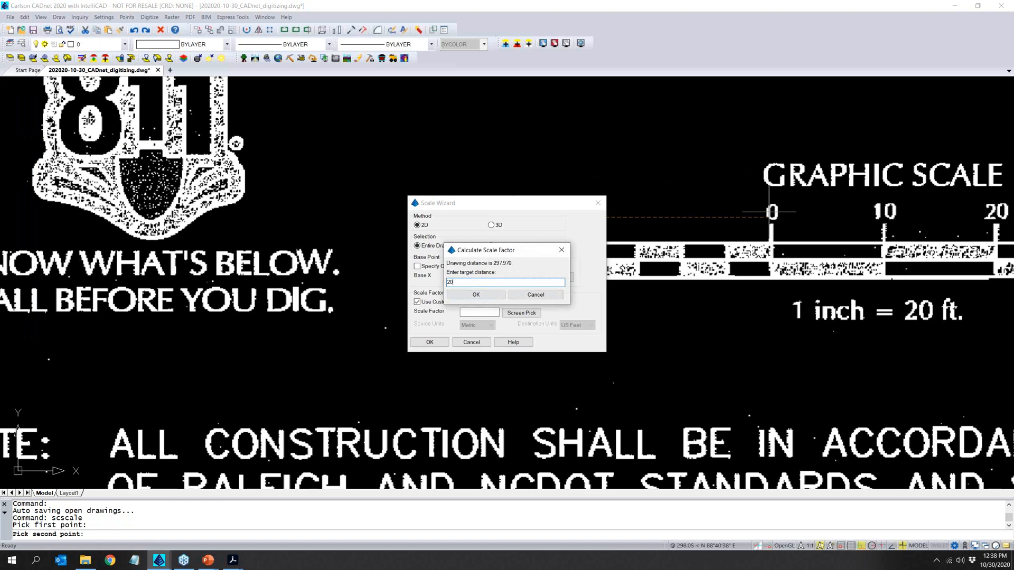
click(476, 295)
click(429, 342)
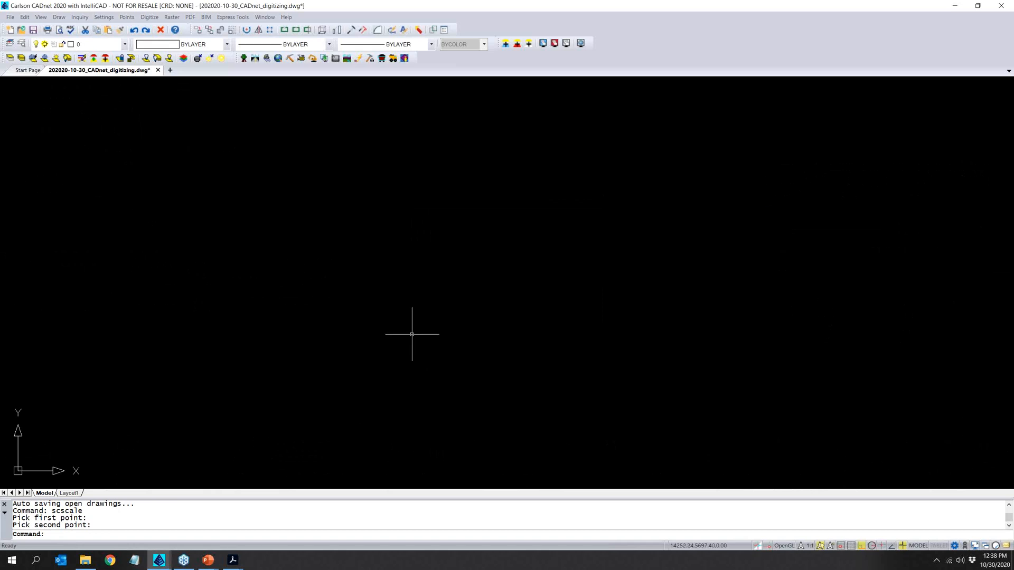
Check the rescaled plan by measuring again between the 20 and 0 marks of its graphic scale.
text(z)
key(Return)
text(e)
key(Return)
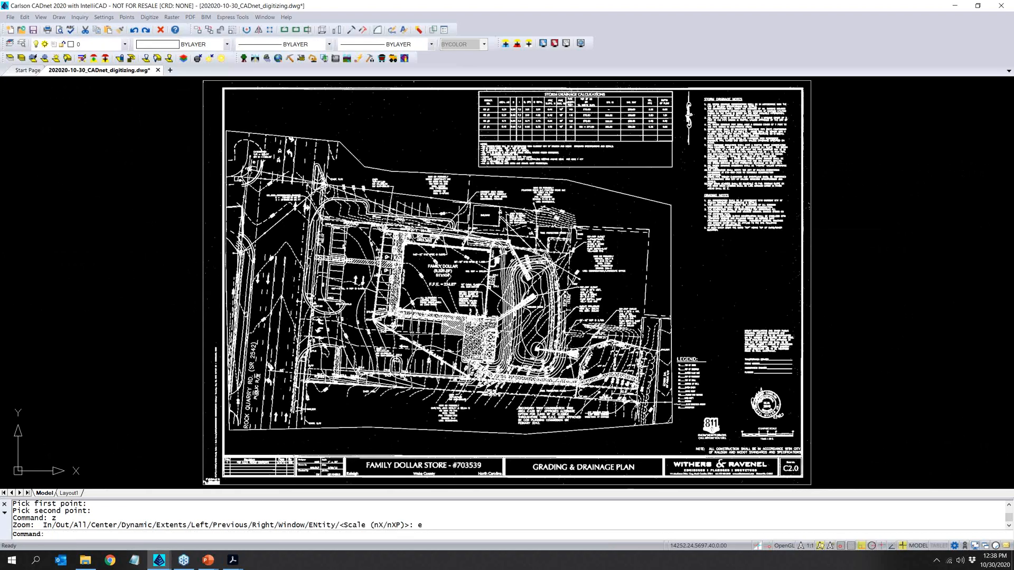
scroll(745, 424, up, 6)
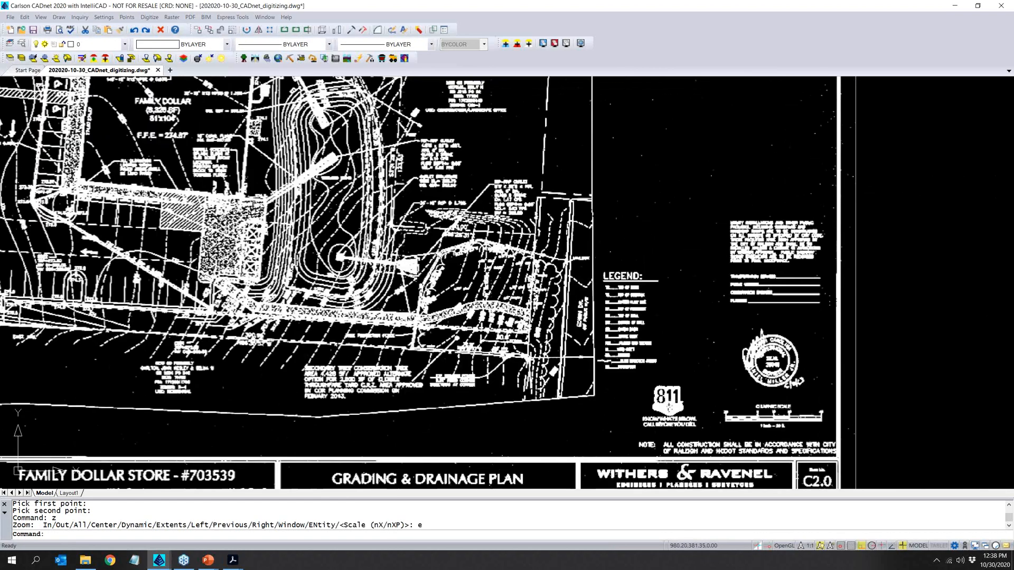
scroll(744, 423, up, 4)
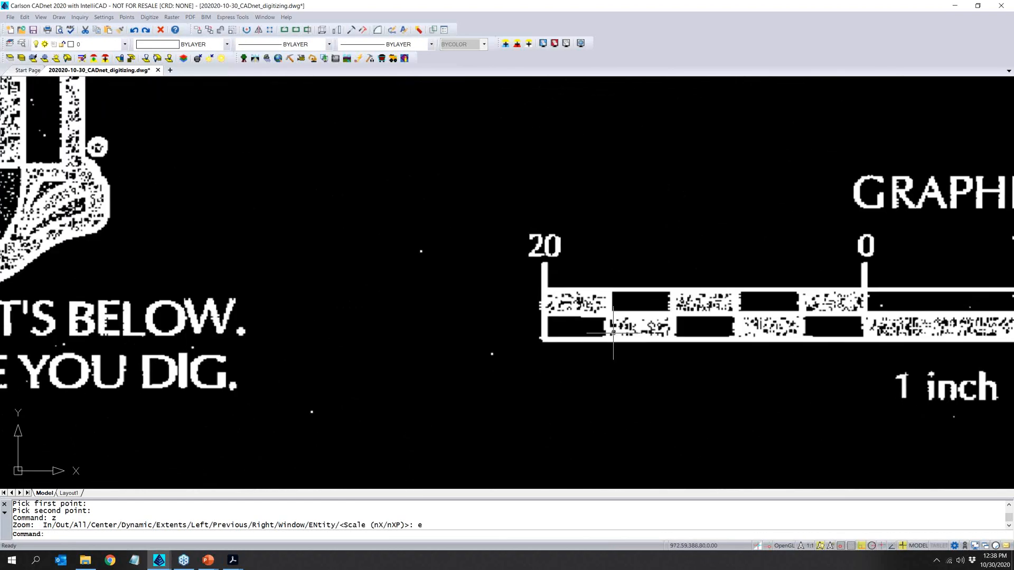
text(d)
key(Return)
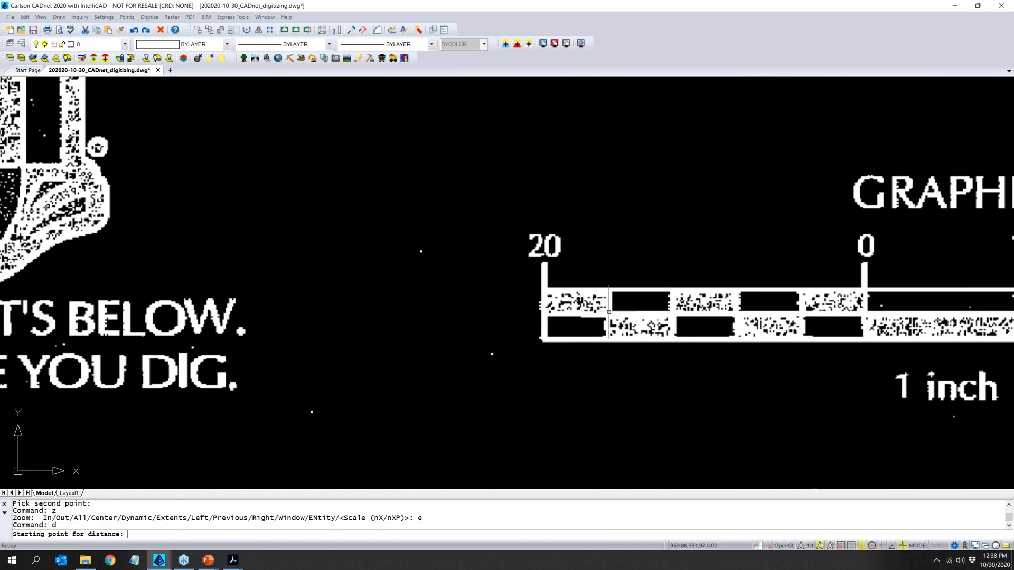
click(544, 259)
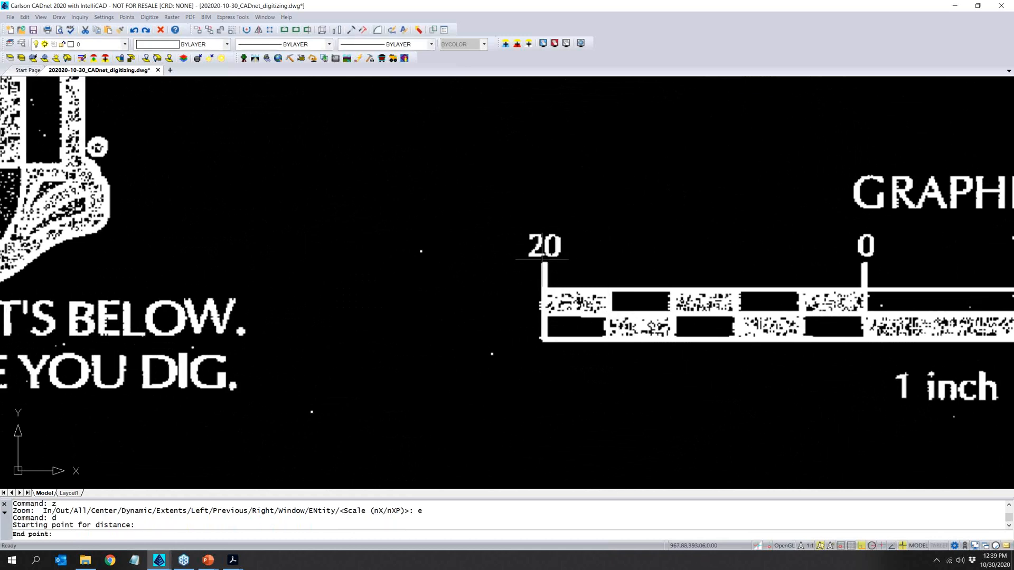
click(862, 258)
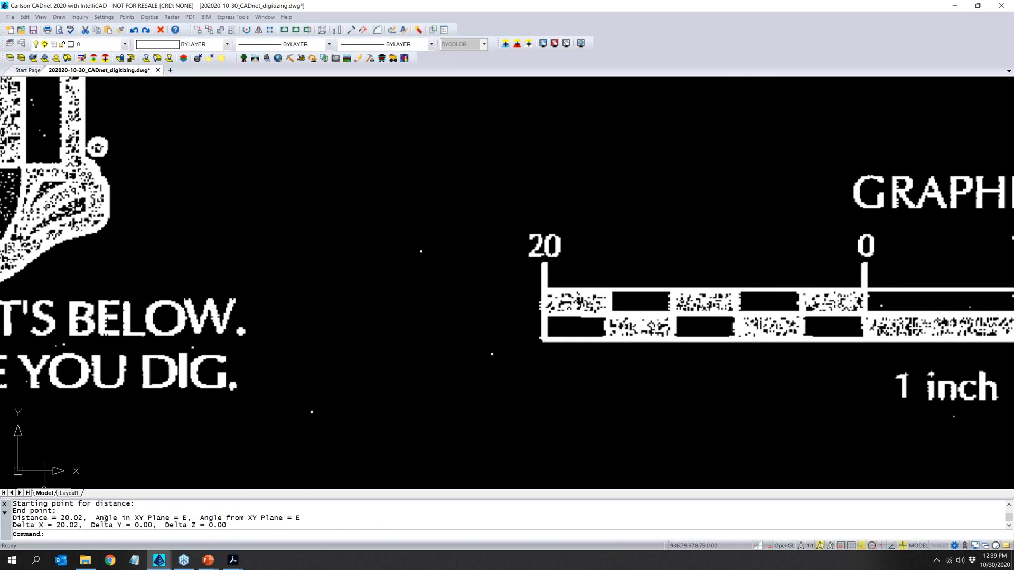
scroll(319, 382, down, 5)
scroll(480, 393, down, 3)
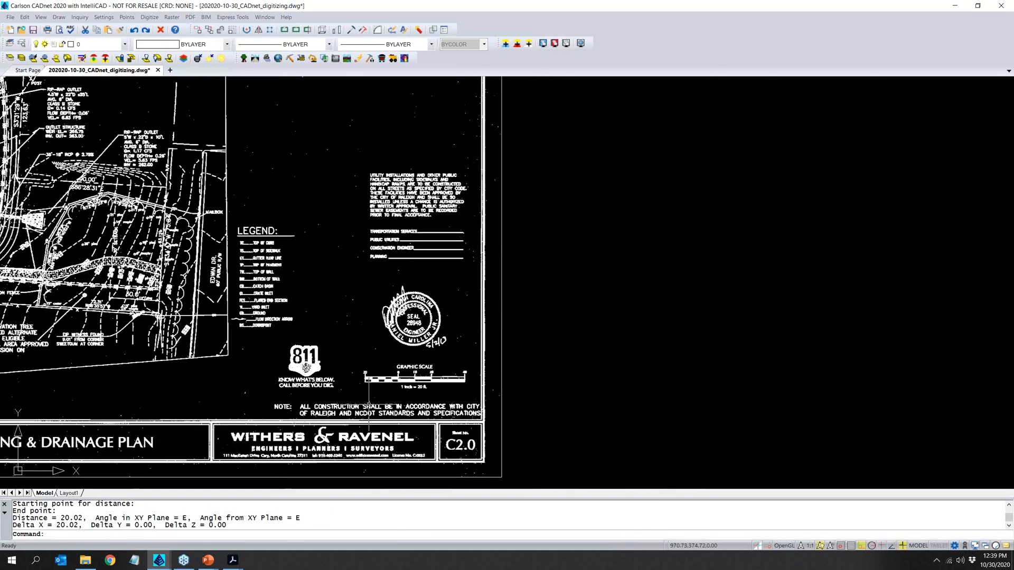
Bring the whole rescaled plan sheet into view and save the drawing.
middle_drag(480, 390, 731, 394)
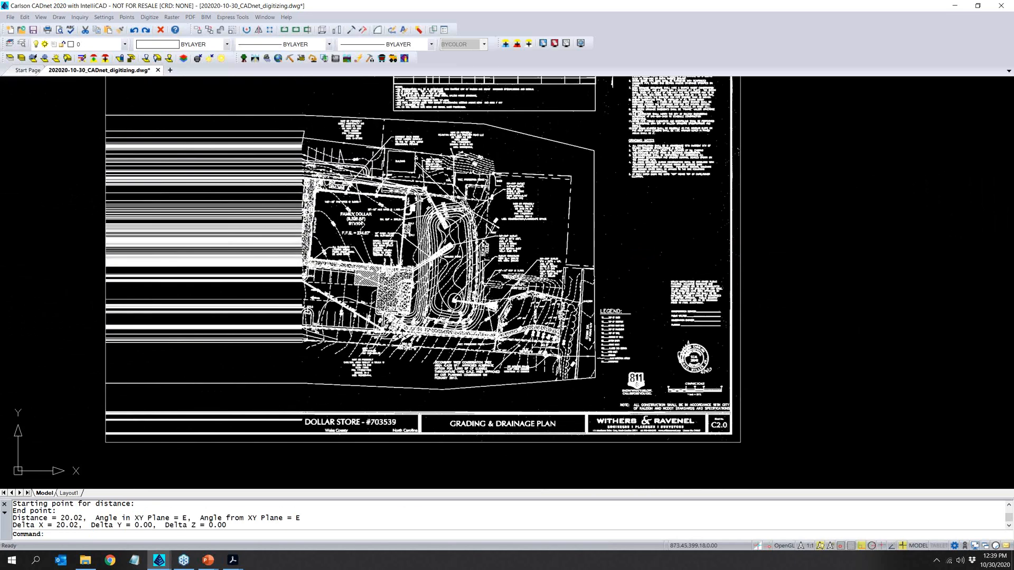
scroll(578, 378, down, 1)
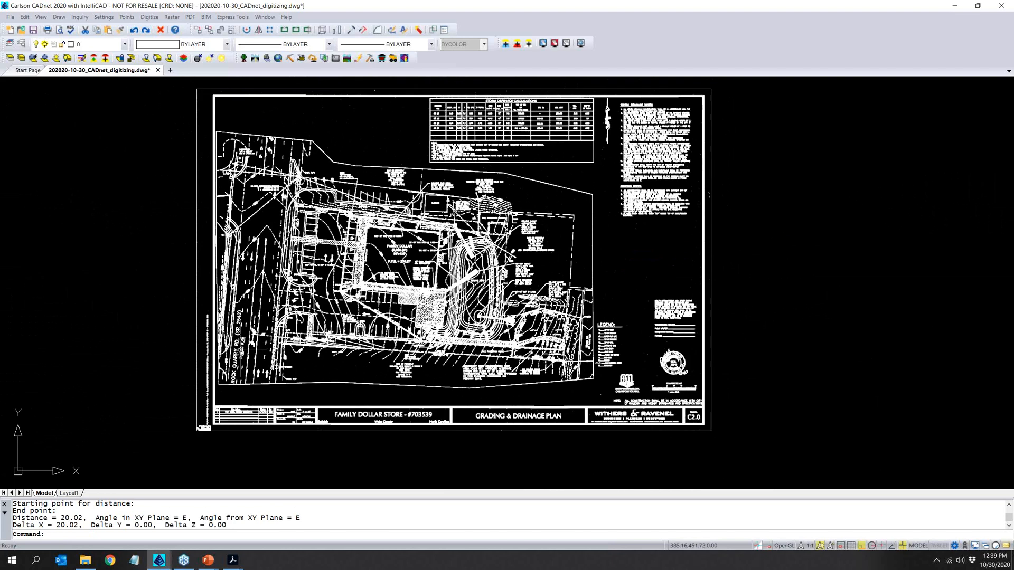
click(33, 29)
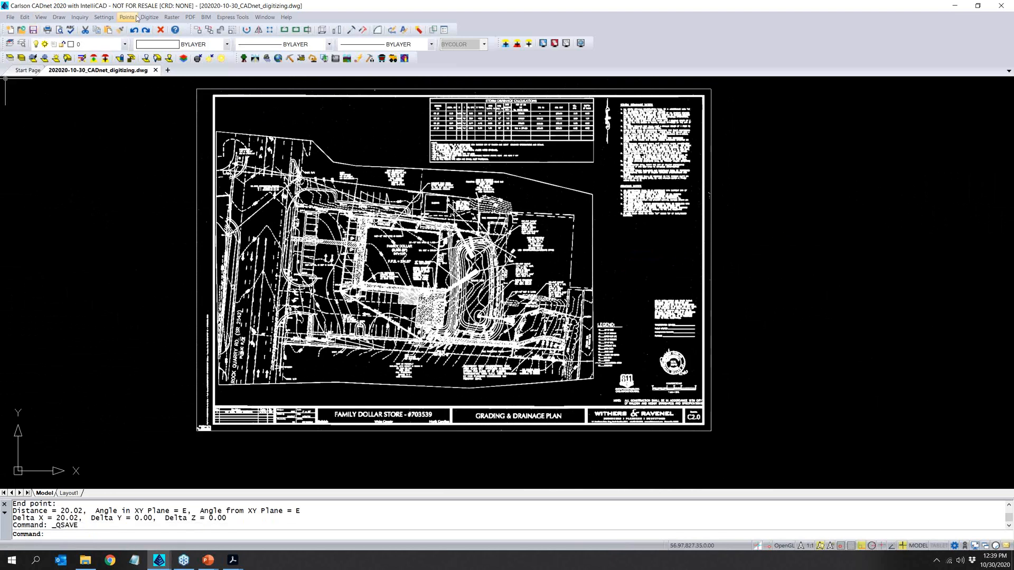
Confirm the digitizer settings with Use Mouse enabled, and set the digitizing target to Existing Surface.
click(152, 18)
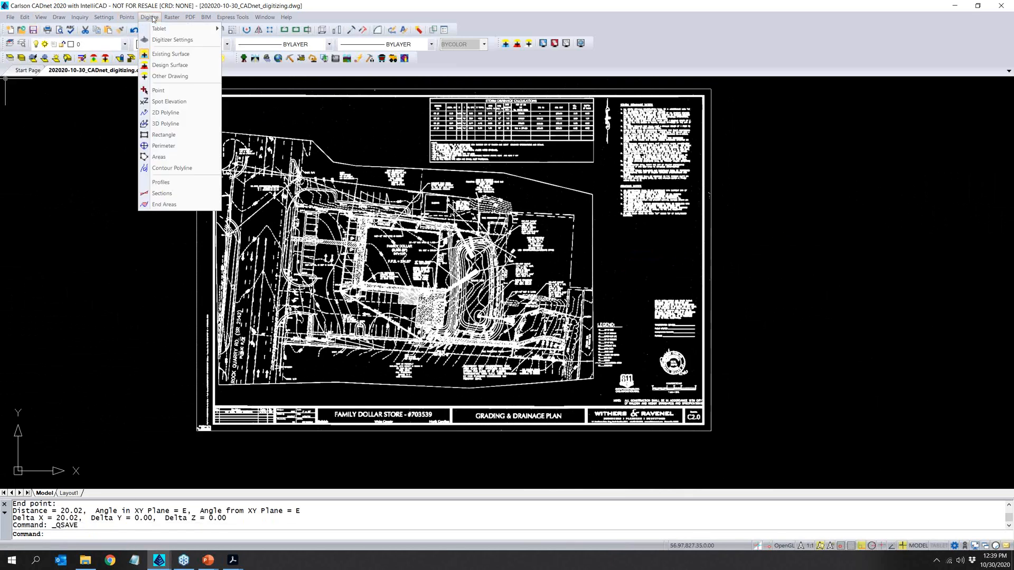
click(155, 44)
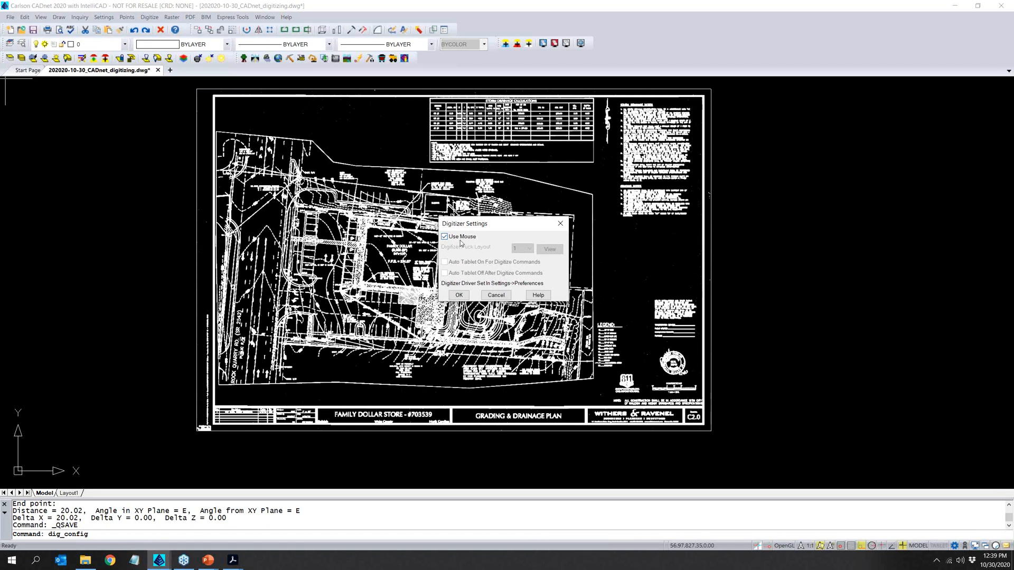
click(459, 295)
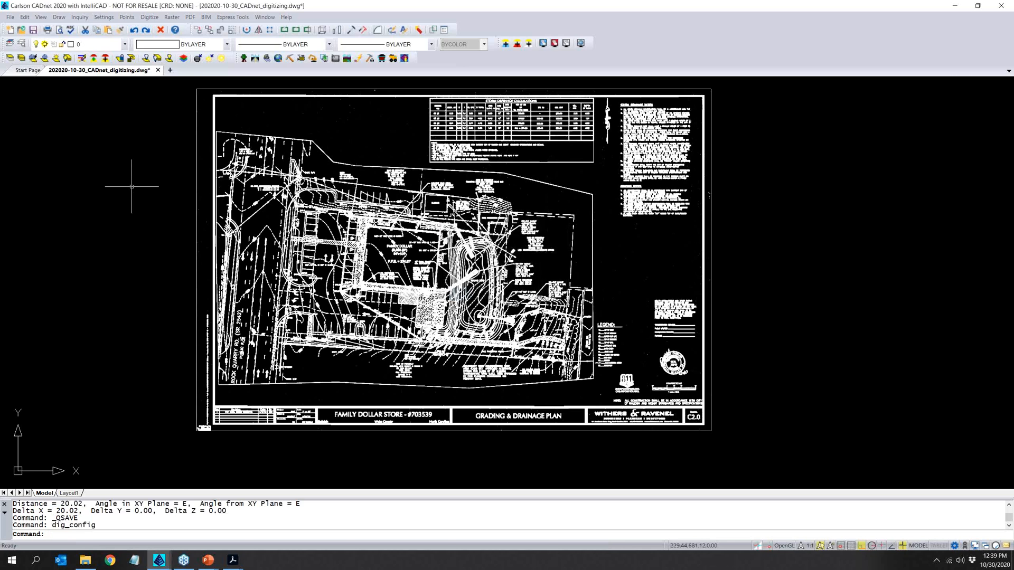
click(144, 18)
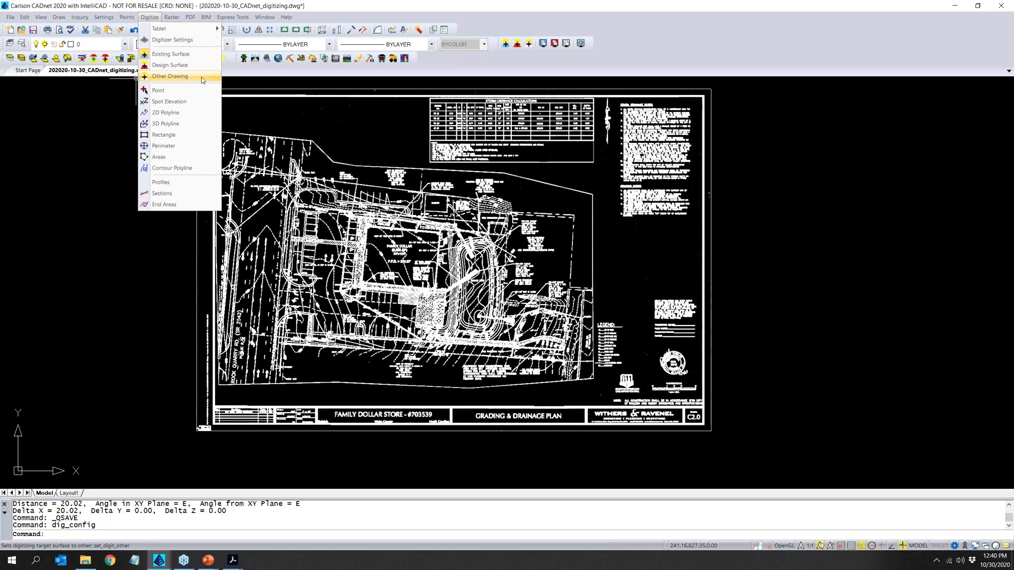
click(171, 54)
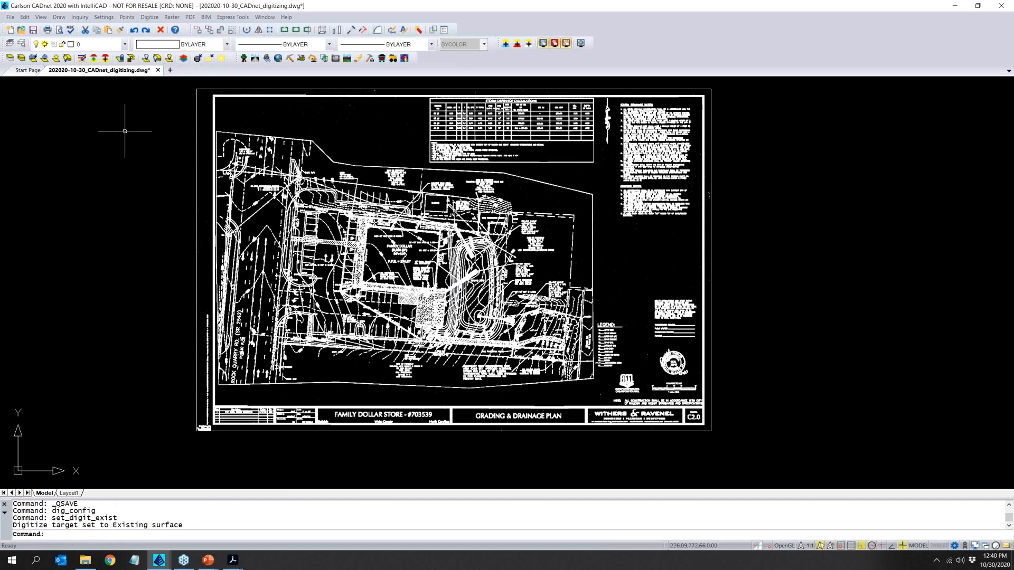
Start digitizing contour polylines on layer EXIST_CONTOUR with elevation interval 1.00, accepting 277 as the first contour's elevation.
click(150, 17)
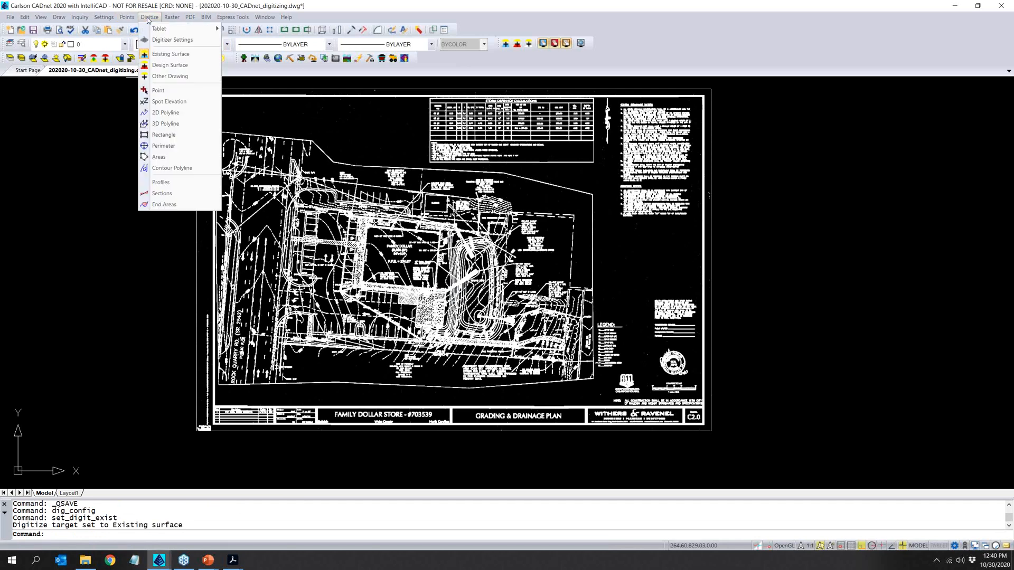
click(173, 168)
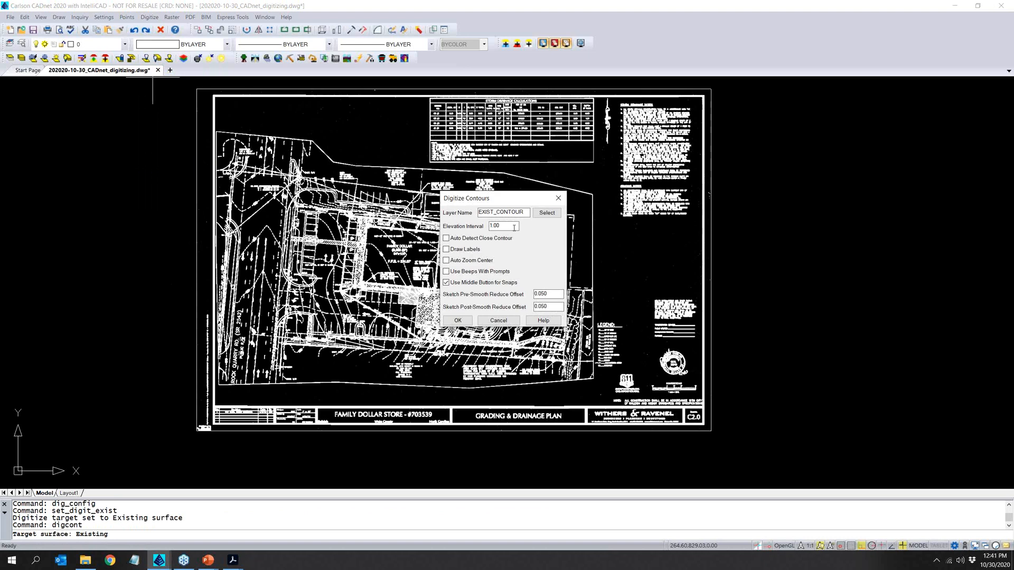
click(457, 320)
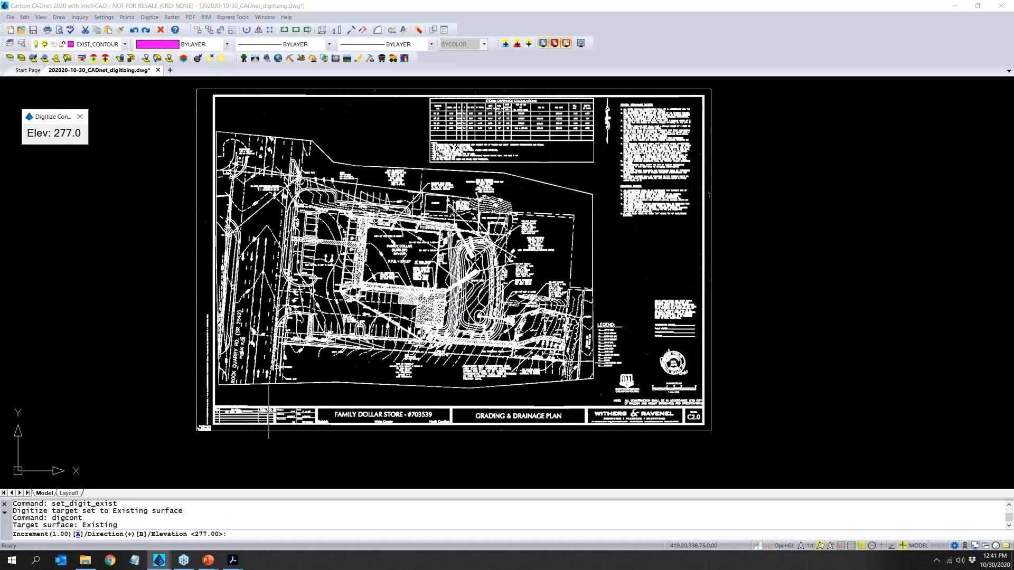
scroll(281, 329, up, 5)
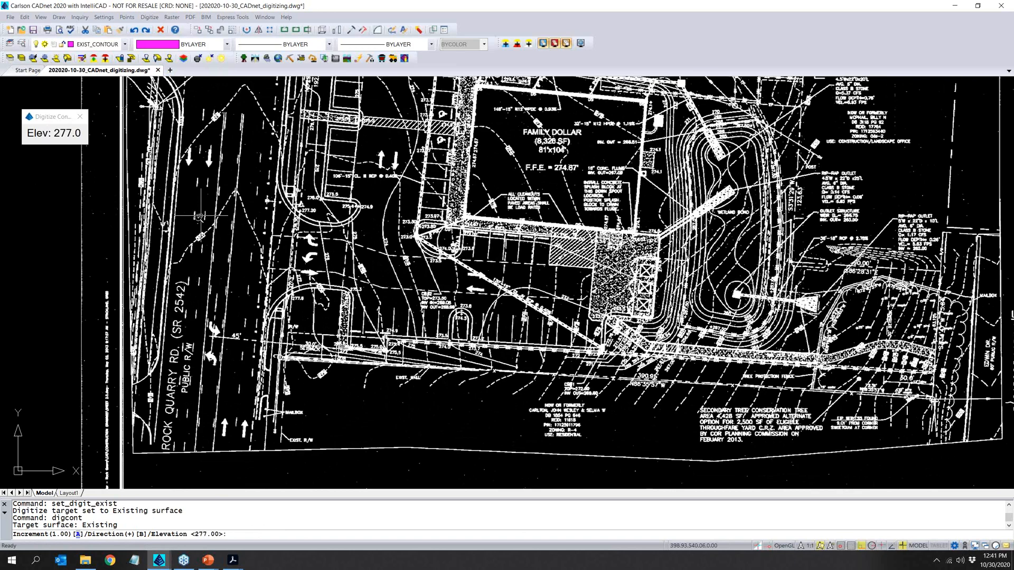
scroll(200, 213, up, 5)
scroll(199, 278, up, 3)
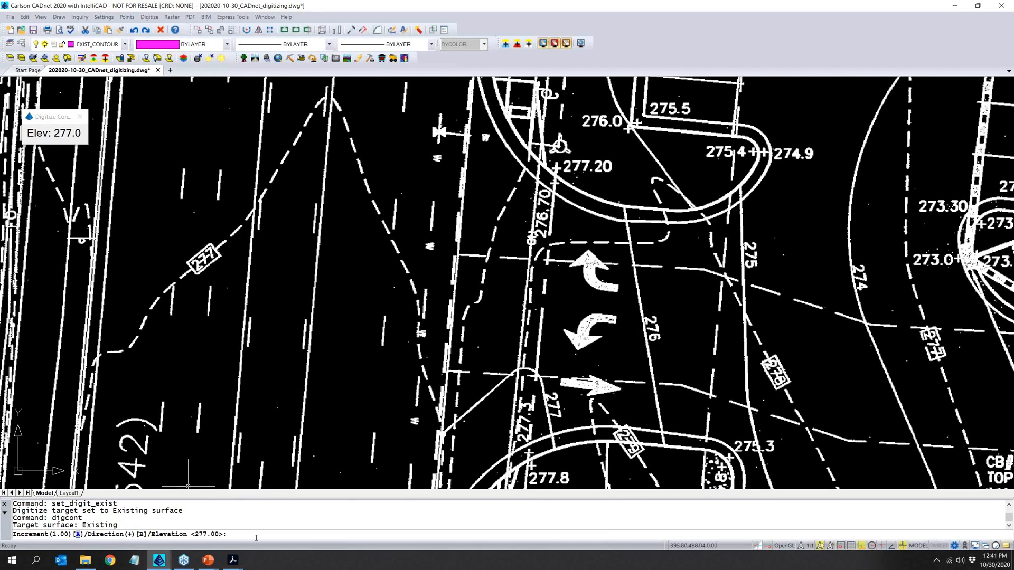
key(Return)
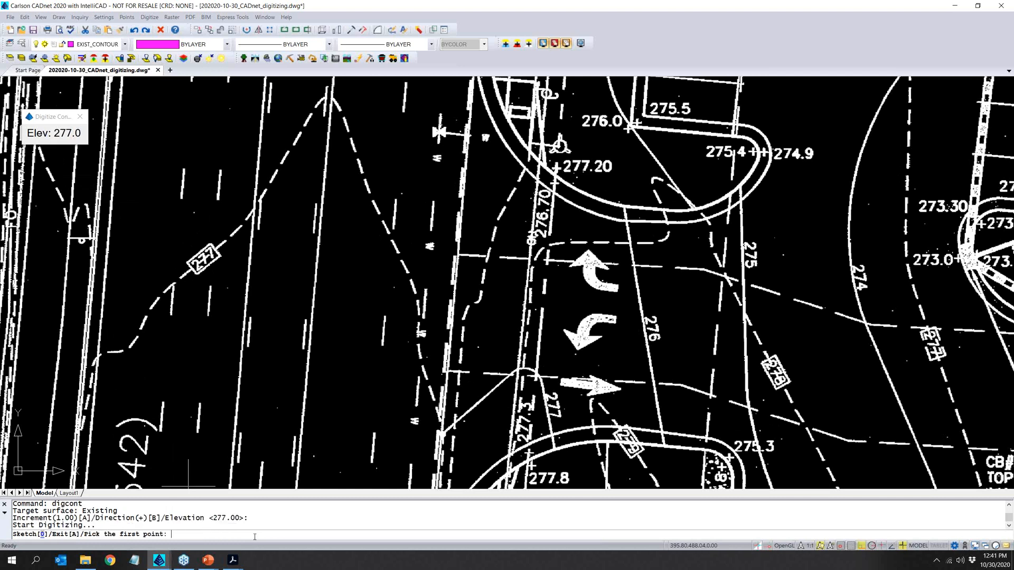
Trace the dashed existing 277 contour across Rock Quarry Rd point by point with ortho off, and end the polyline.
click(111, 352)
click(125, 350)
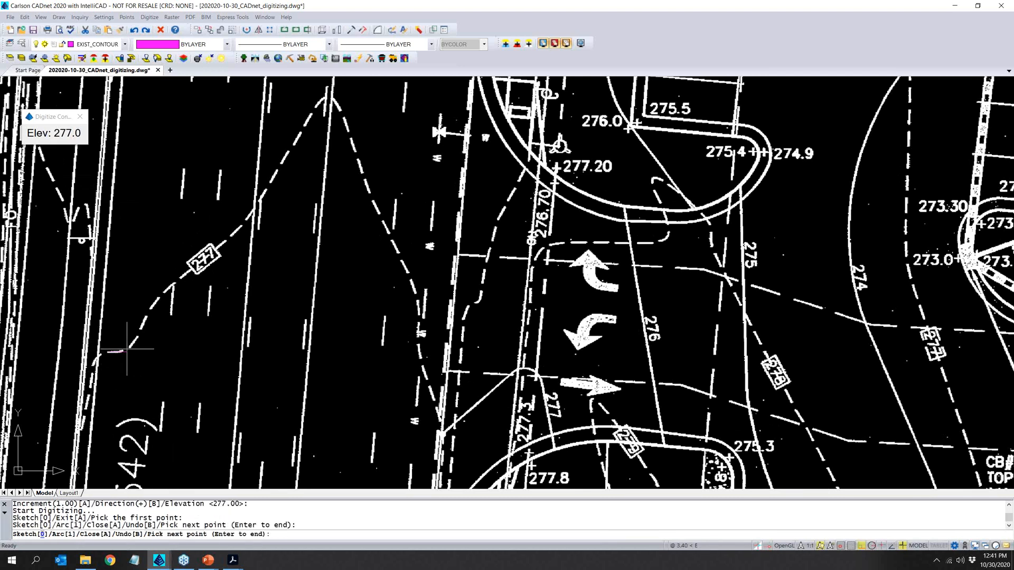
key(F8)
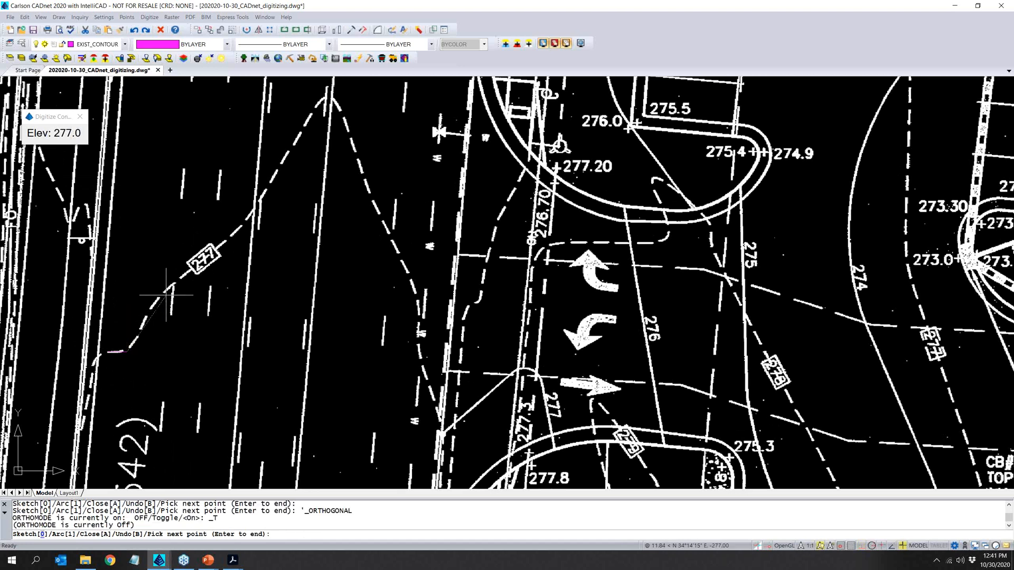
click(147, 314)
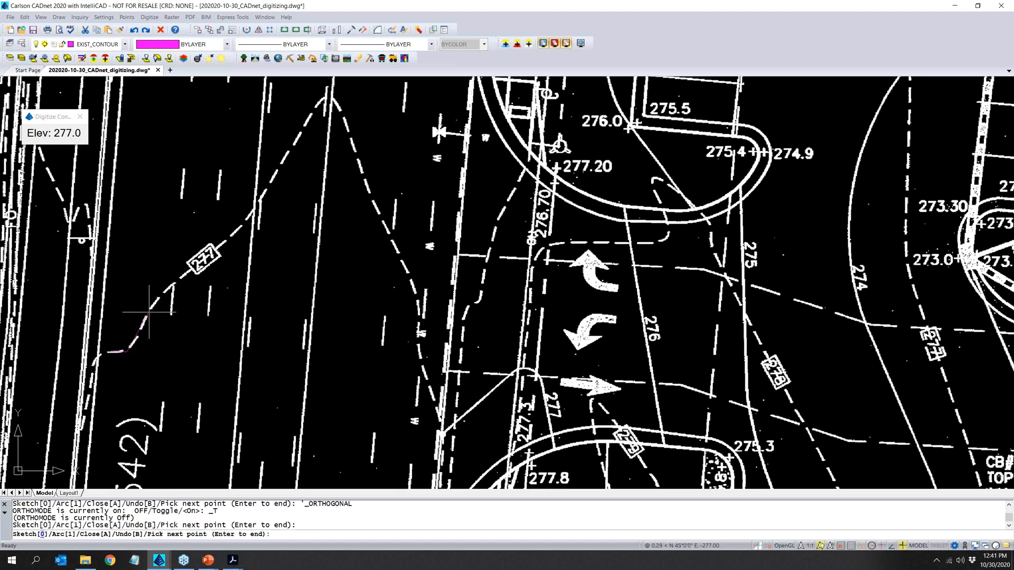
click(174, 287)
click(232, 230)
click(255, 211)
click(325, 97)
click(393, 240)
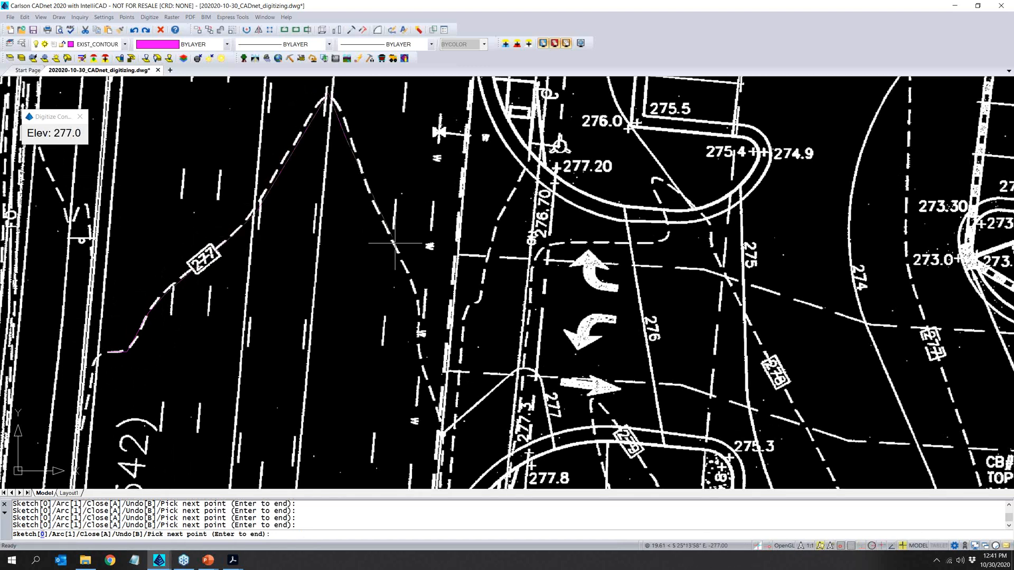
click(417, 292)
click(420, 314)
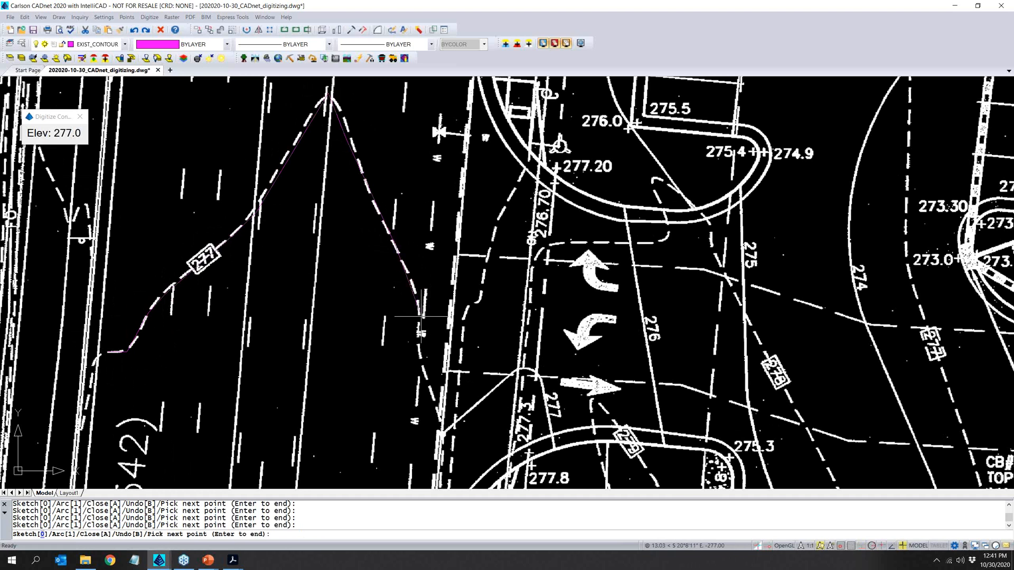
click(428, 385)
click(442, 423)
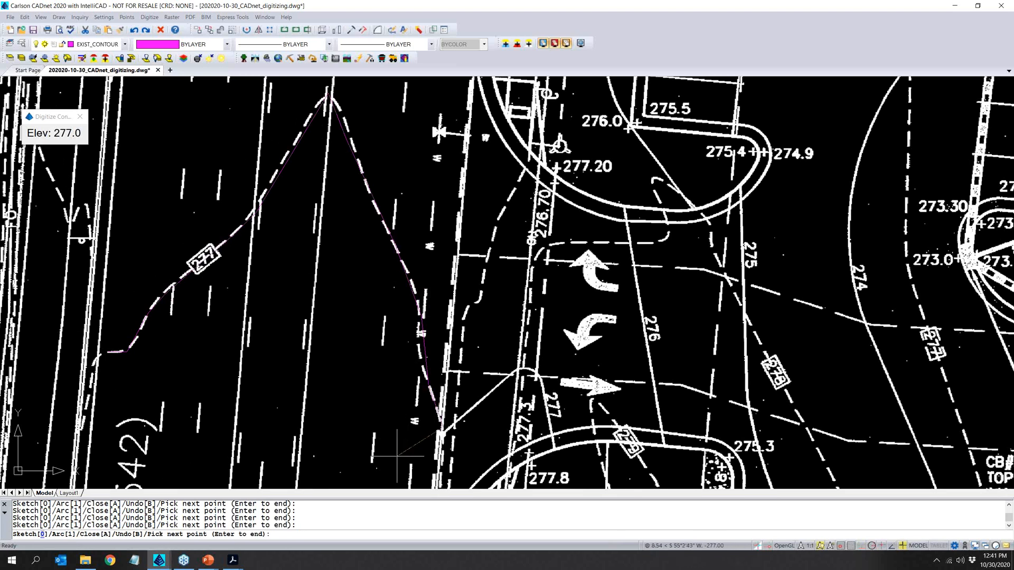
key(Return)
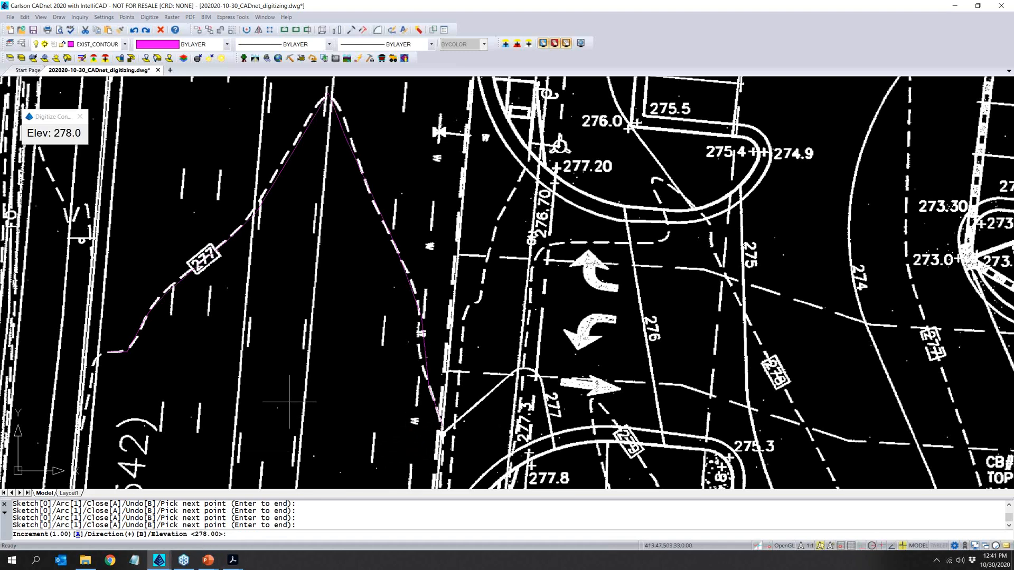
Locate the next dashed contour up the road and set the digitizing elevation to 276.
scroll(313, 385, down, 5)
scroll(298, 178, down, 3)
scroll(298, 178, up, 2)
scroll(298, 178, up, 4)
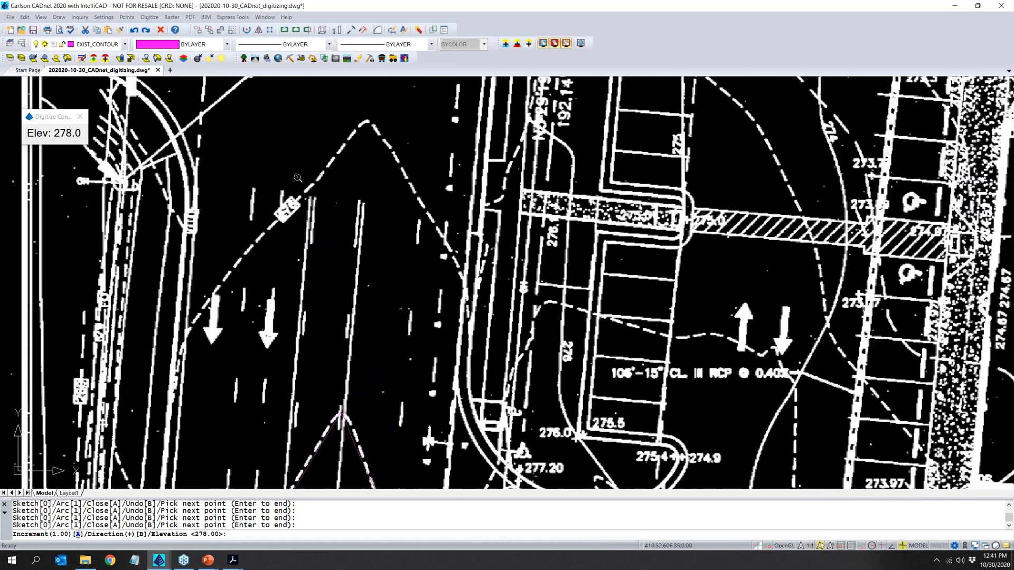
scroll(298, 177, down, 3)
scroll(285, 211, down, 3)
mouse_move(304, 376)
middle_down()
mouse_move(304, 455)
mouse_move(426, 313)
middle_up()
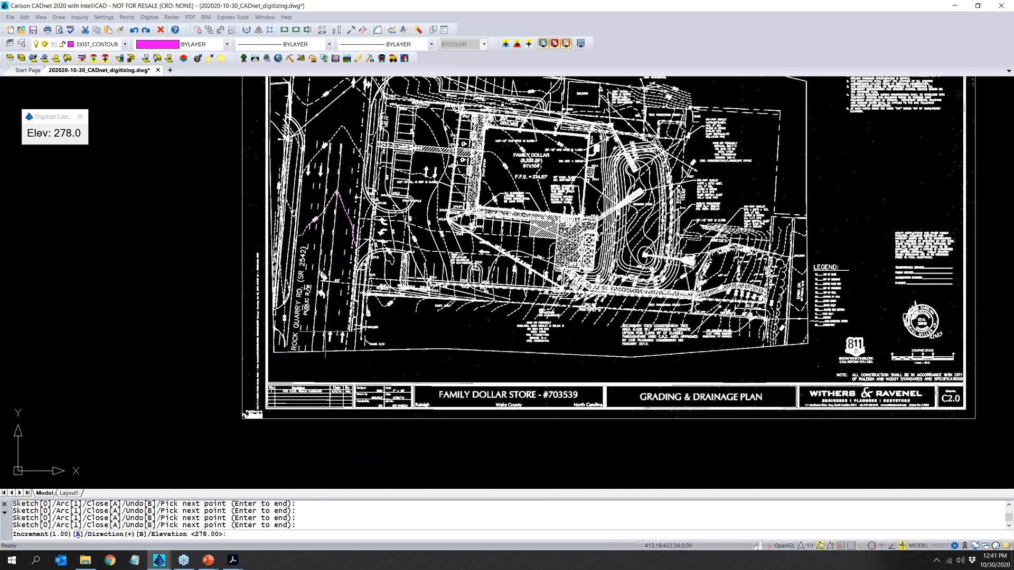
text(27)
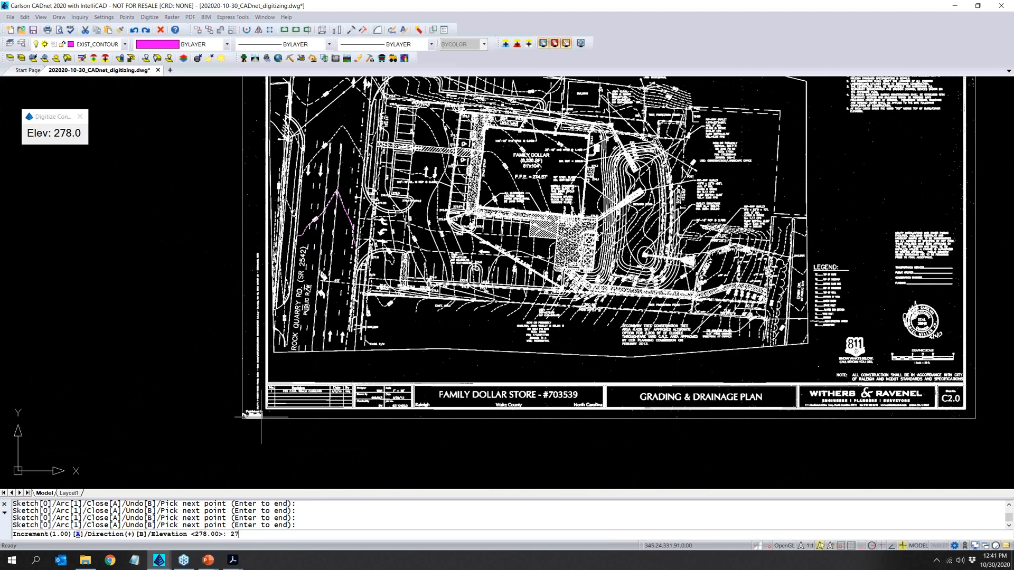
text(6)
key(Return)
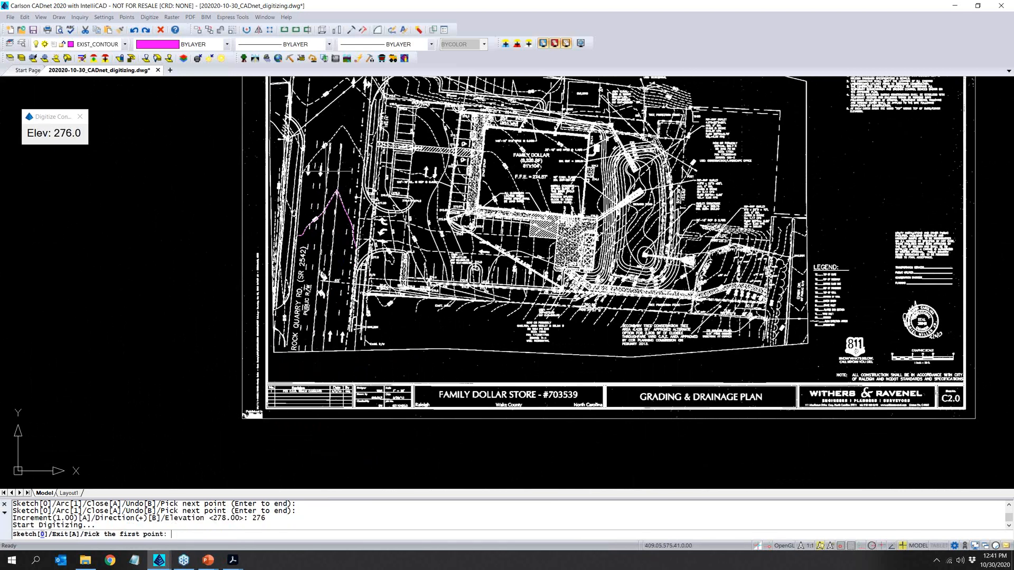
Trace part of the dashed 276 contour from the road's edge past its label, and exit contour digitizing.
scroll(326, 137, up, 4)
scroll(326, 136, up, 3)
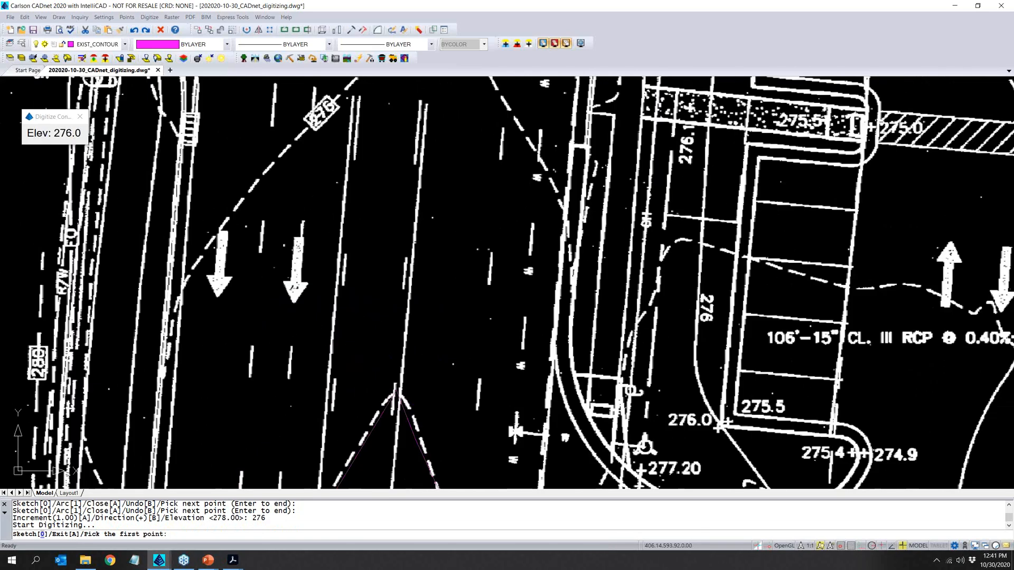
click(161, 376)
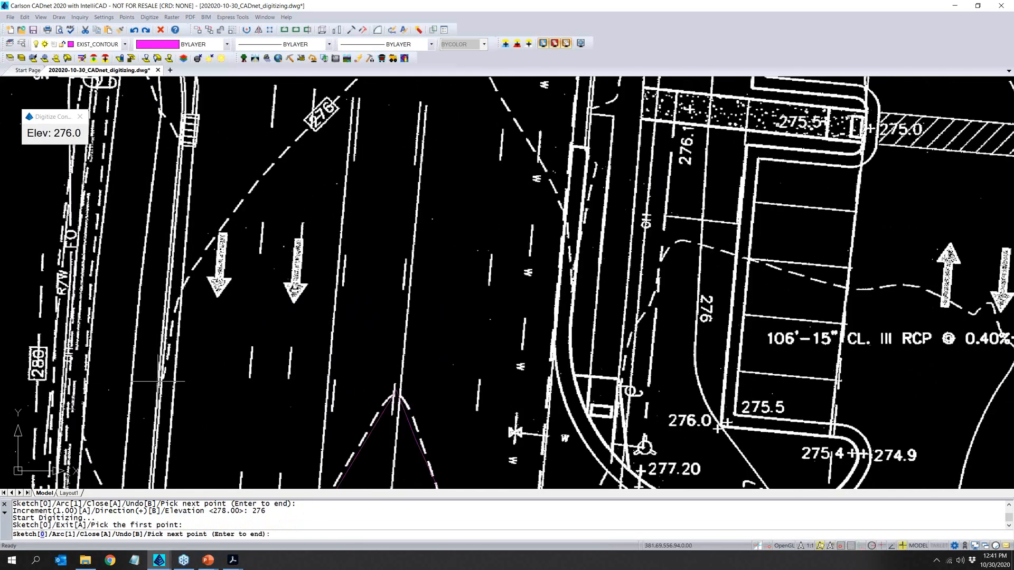
click(202, 244)
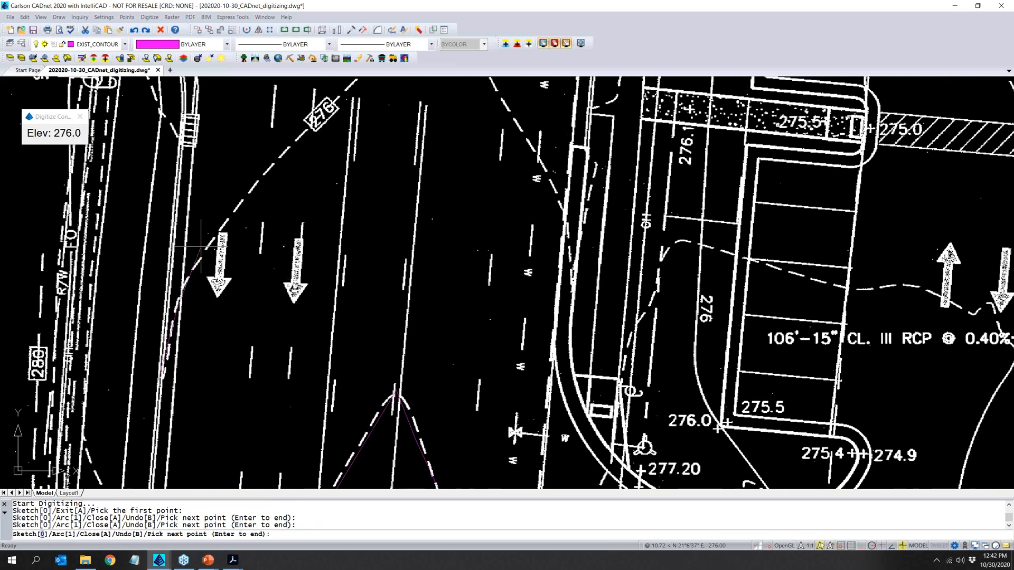
click(362, 86)
key(Return)
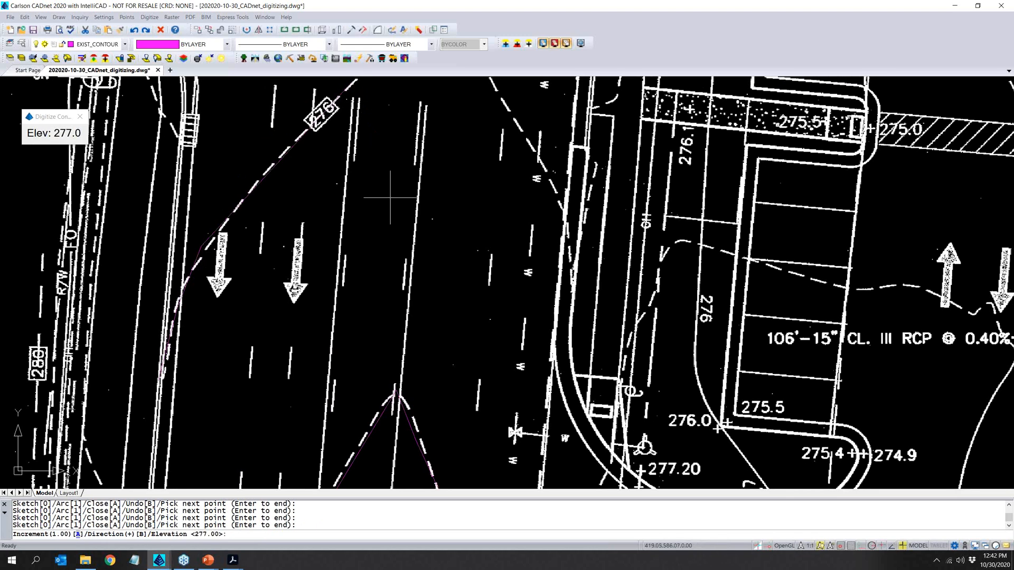
key(Return)
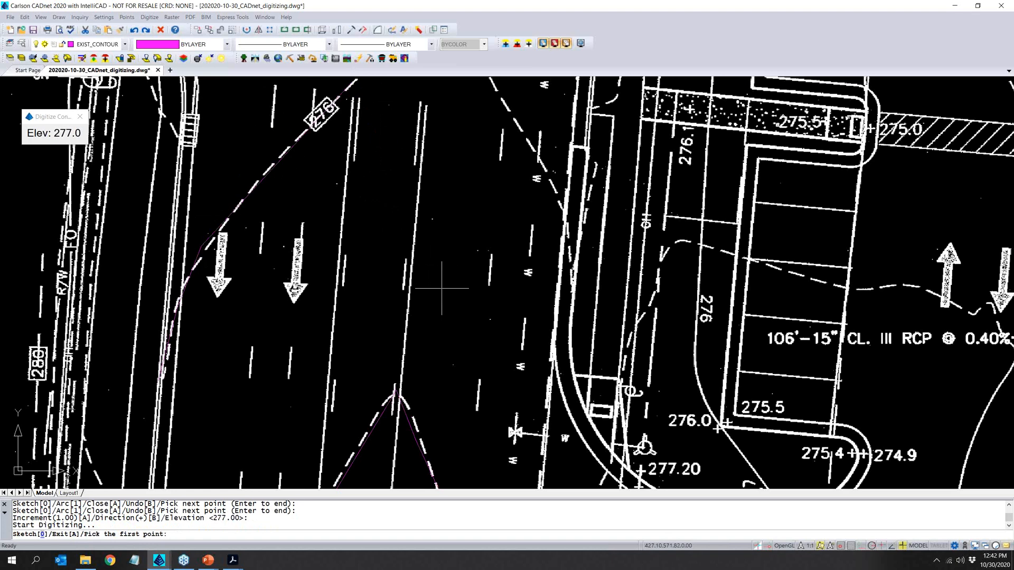
text(a)
key(Return)
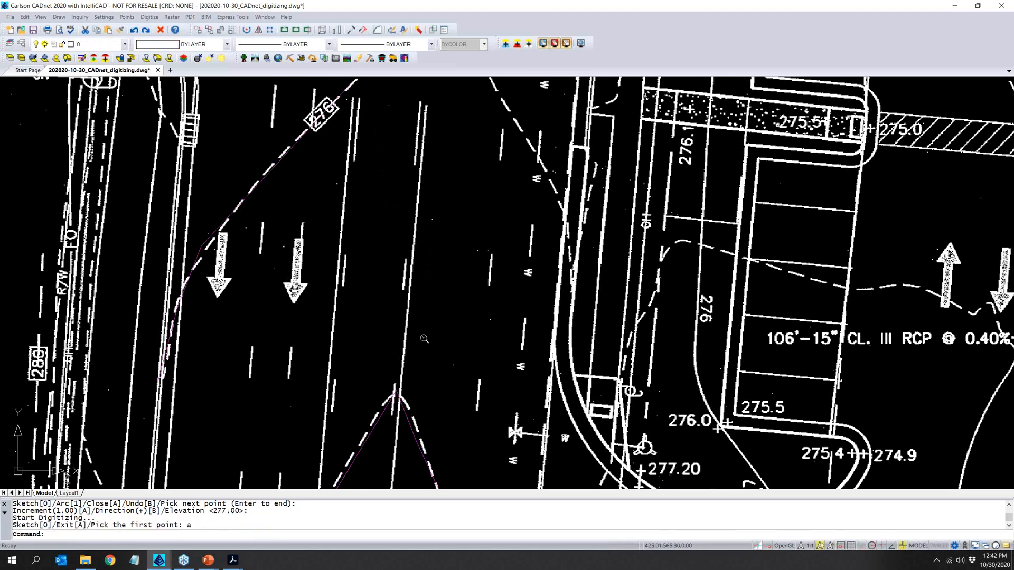
Turn on the Drawing Inspector and check the layer and elevation of the digitized contour near the 276 label.
scroll(422, 348, down, 5)
scroll(408, 394, up, 2)
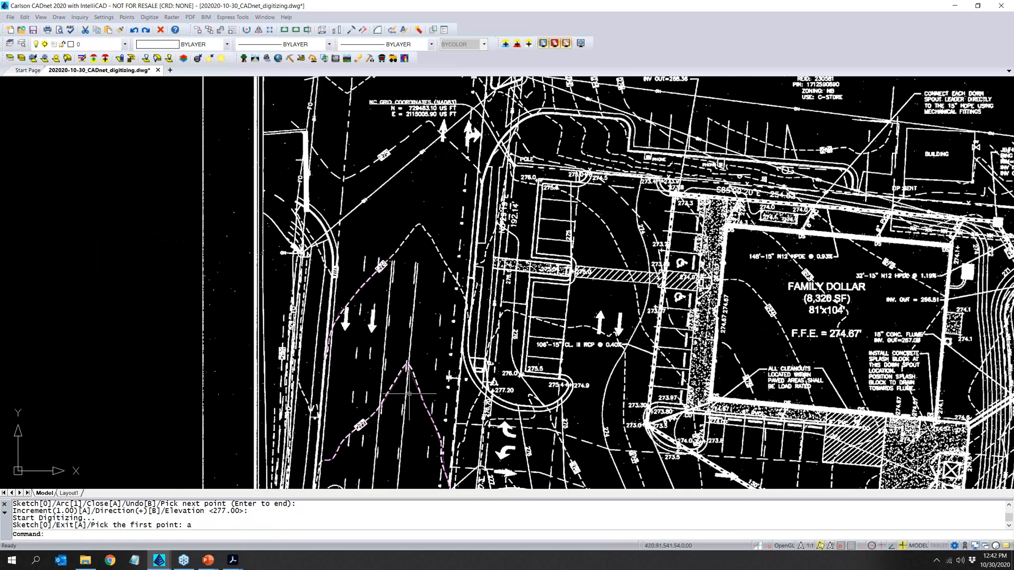
scroll(409, 393, down, 2)
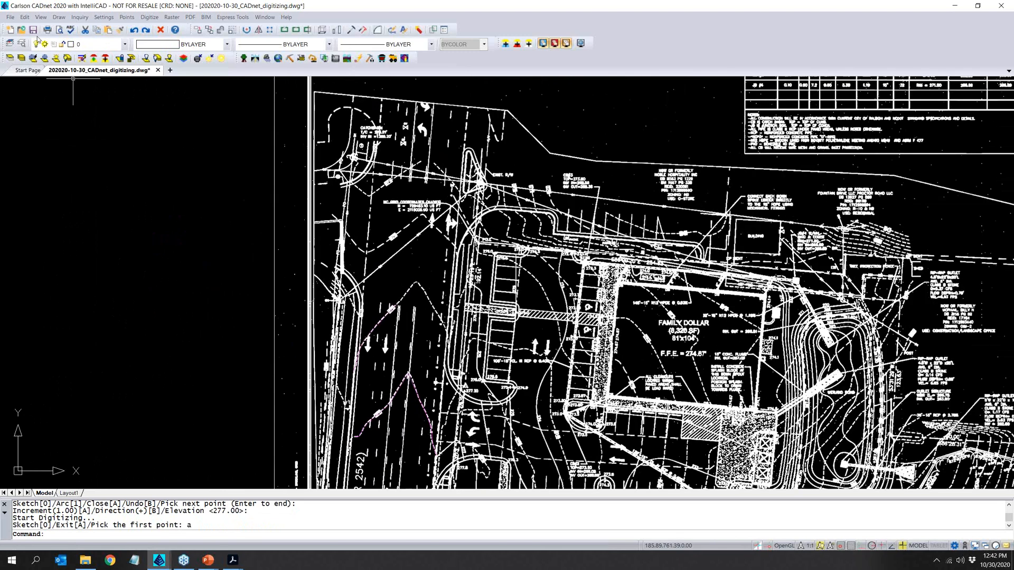
click(80, 17)
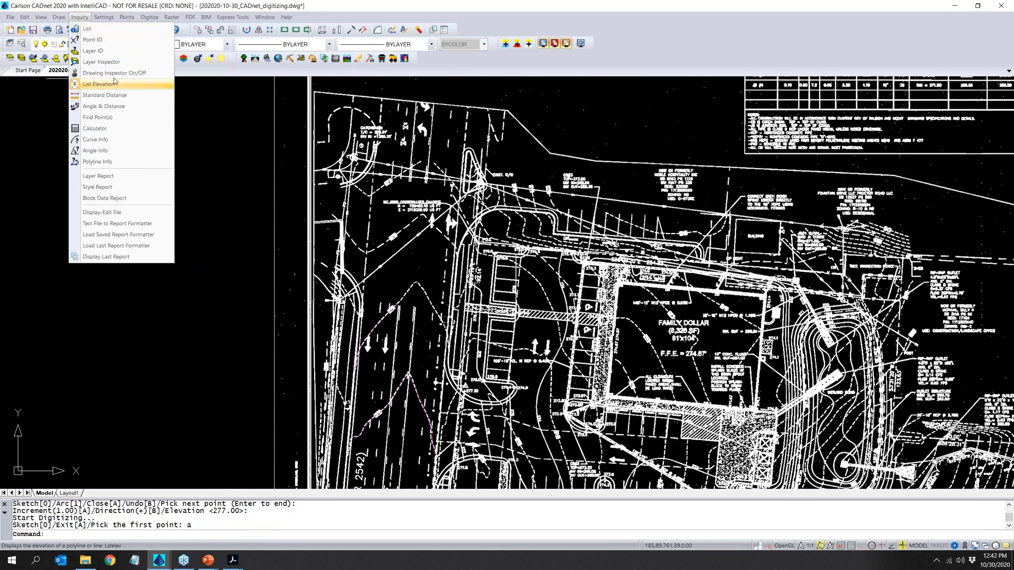
click(114, 72)
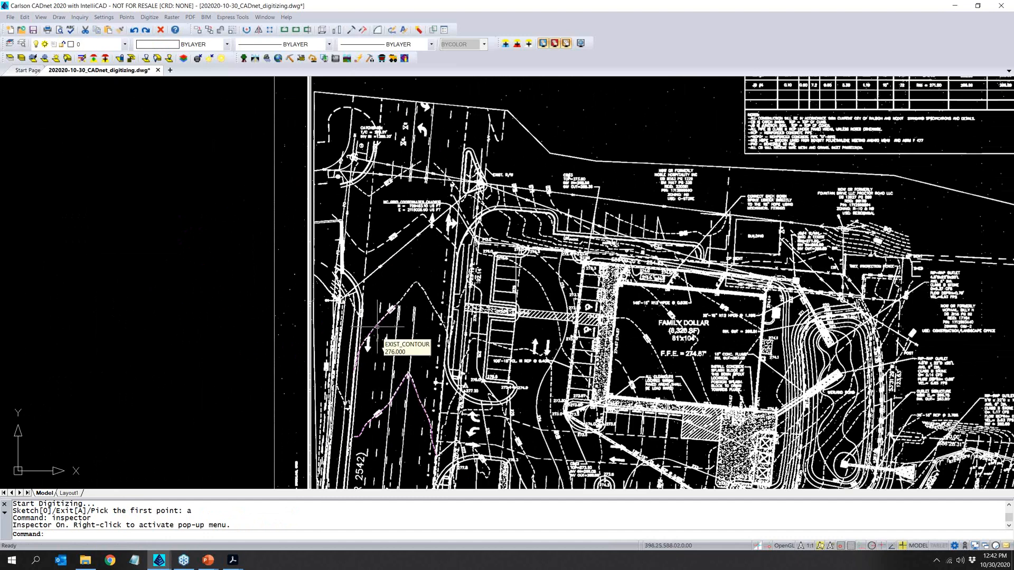
Set the digitizing target to the Design Surface.
scroll(377, 327, down, 4)
scroll(377, 326, up, 3)
scroll(459, 428, up, 5)
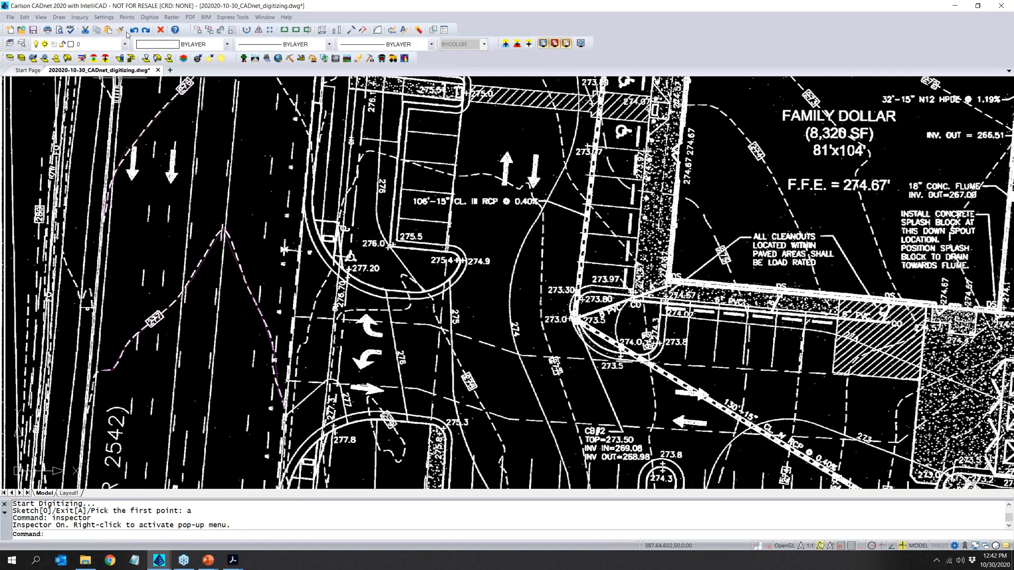
click(152, 17)
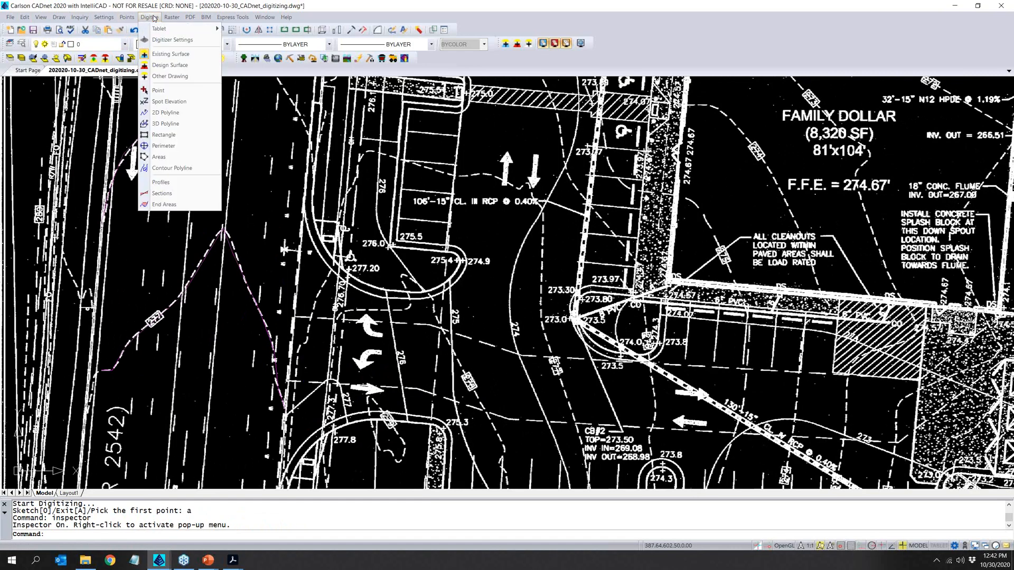
click(194, 66)
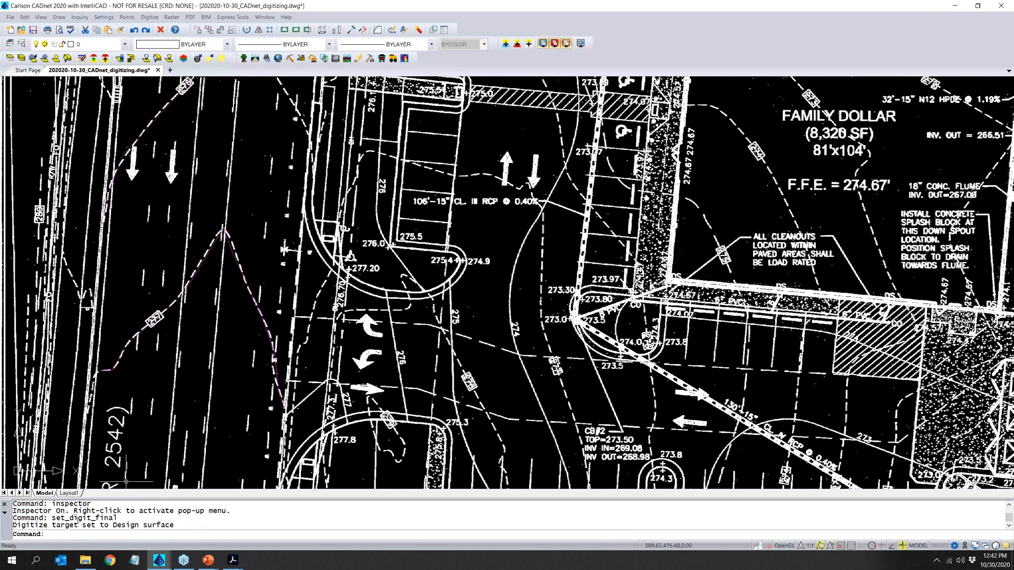
Start digitizing contour polylines on the FINAL_CONTOUR layer with a 1.00 elevation interval, and set the elevation to 274.
click(149, 17)
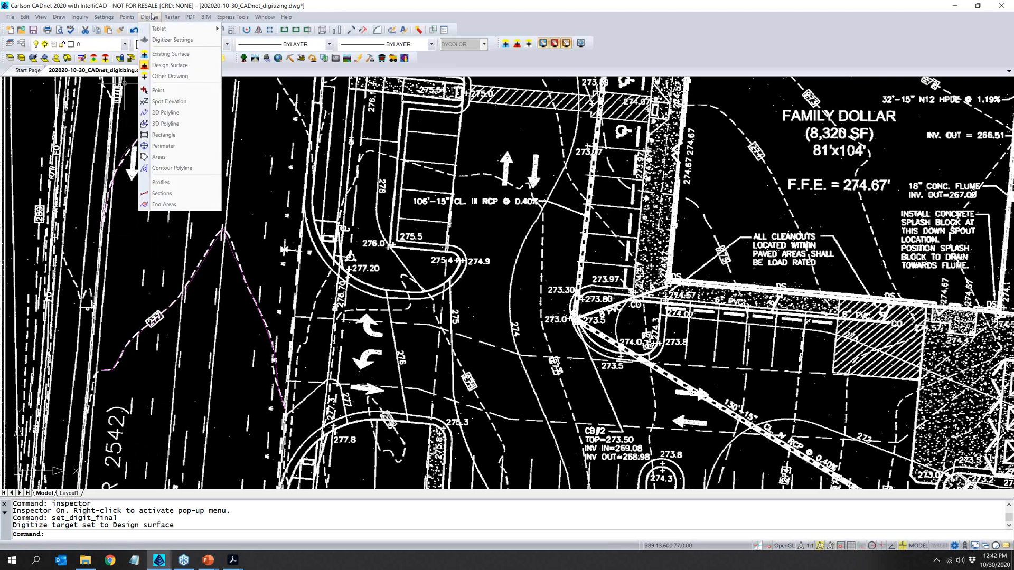
click(174, 169)
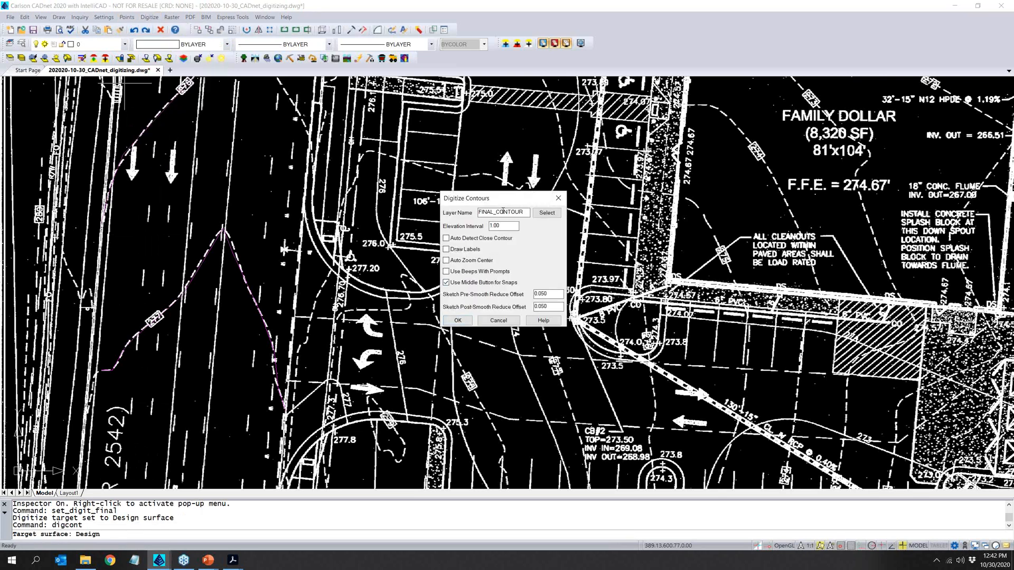
click(453, 318)
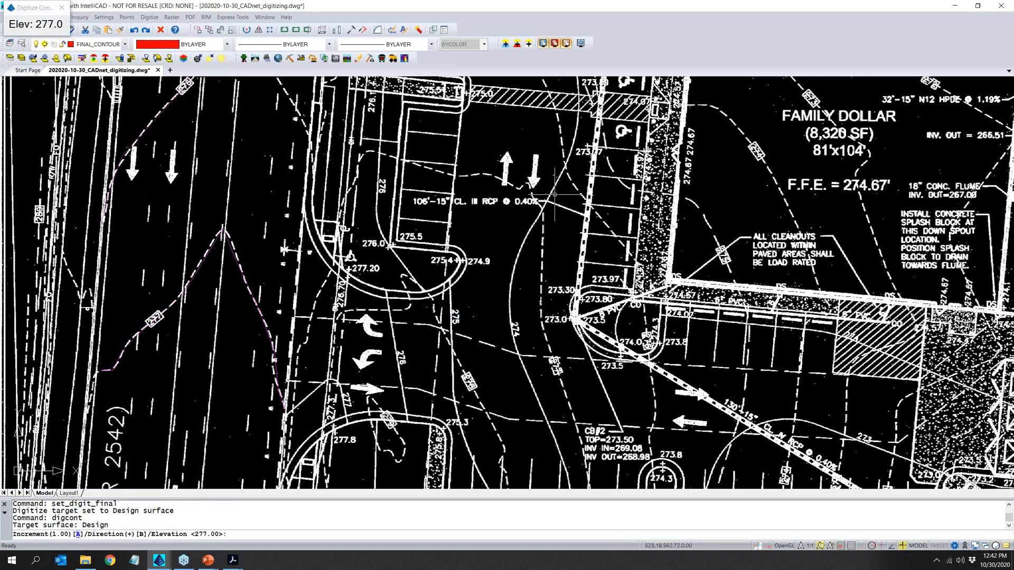
text(274)
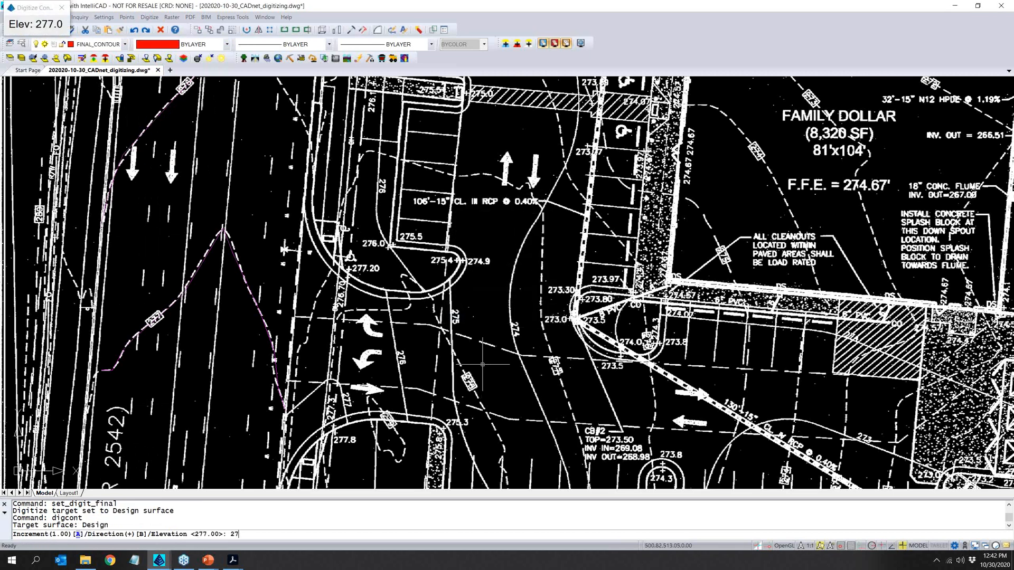
key(Return)
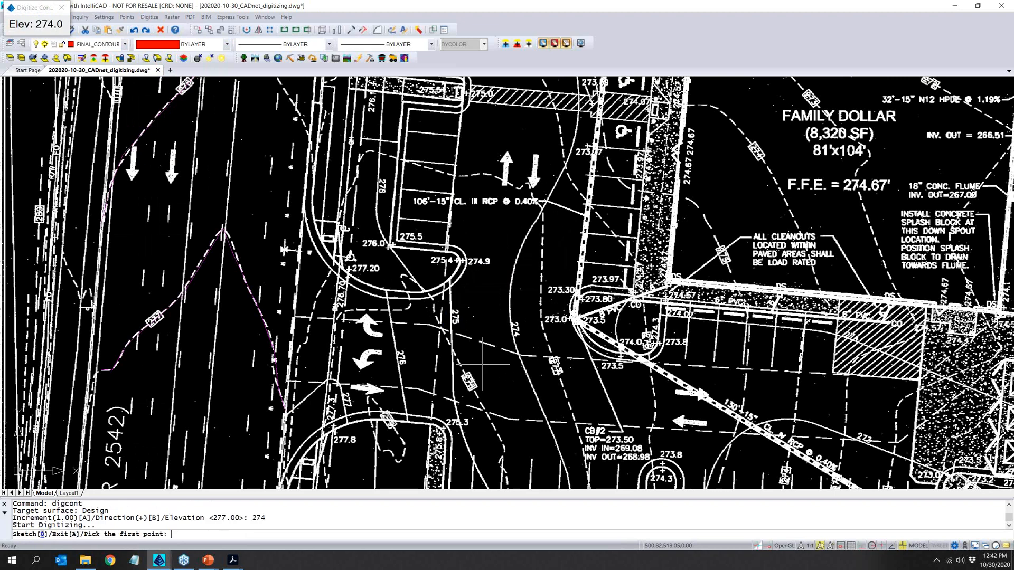
Trace the solid design 274 contour down the drive aisle in front of the Family Dollar, exit contour digitizing, and save the drawing.
click(561, 154)
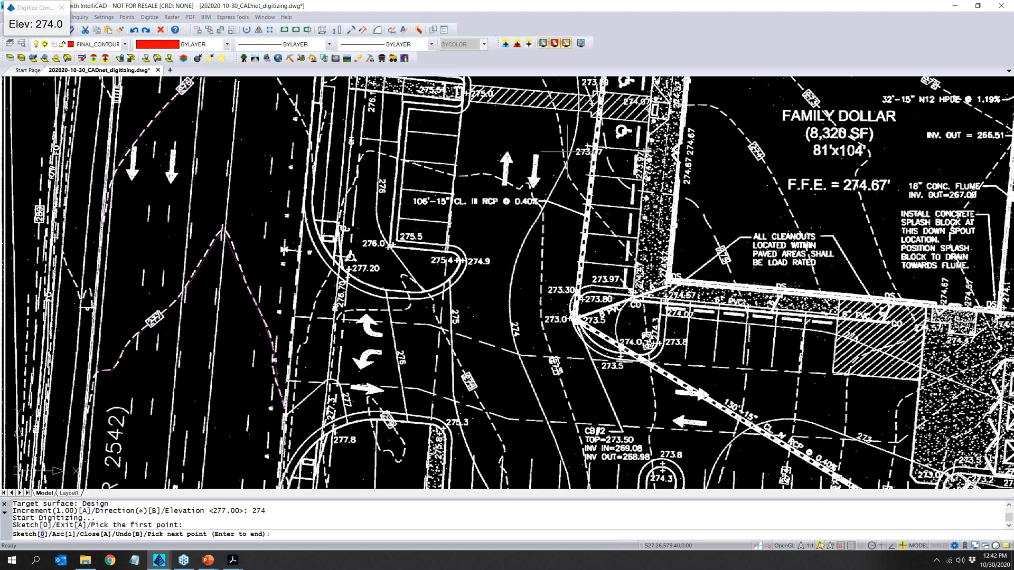
click(557, 182)
click(527, 228)
click(508, 292)
click(509, 320)
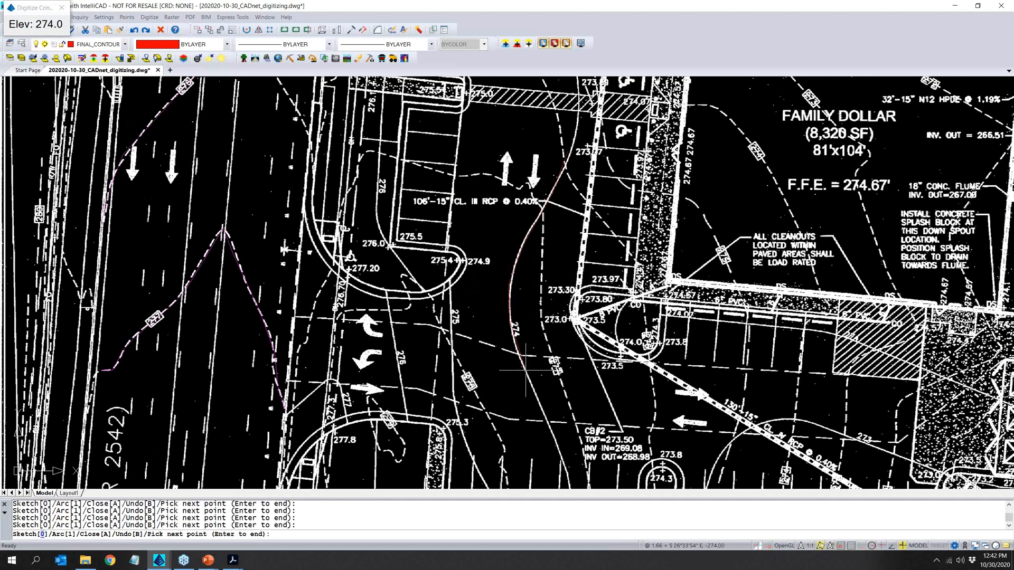
key(Return)
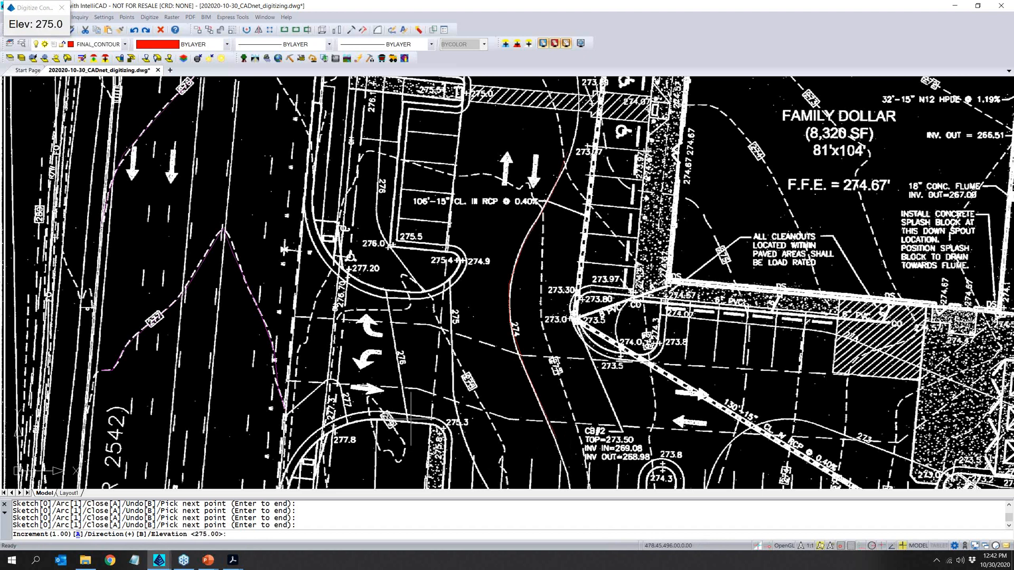
key(Return)
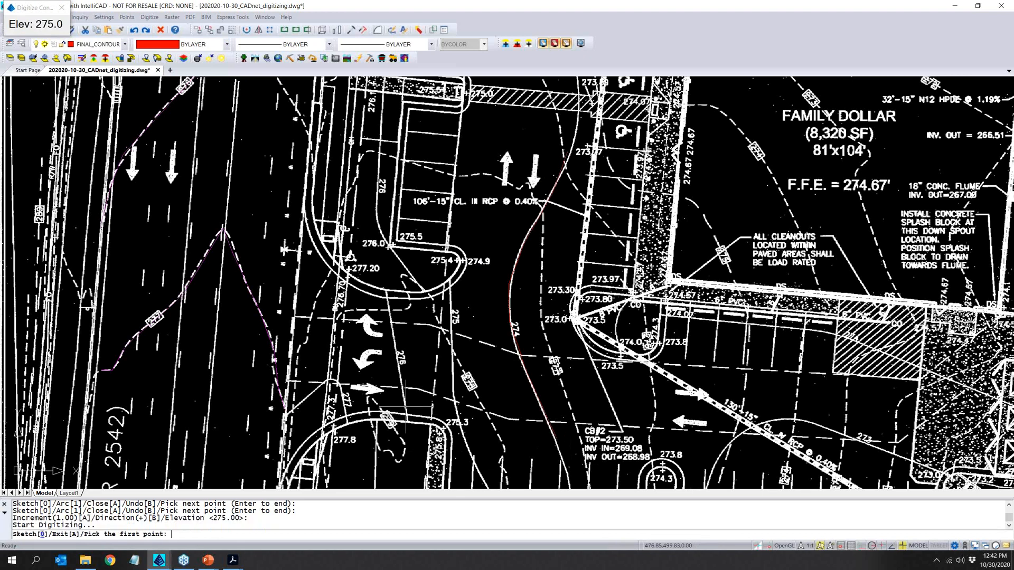
key(Return)
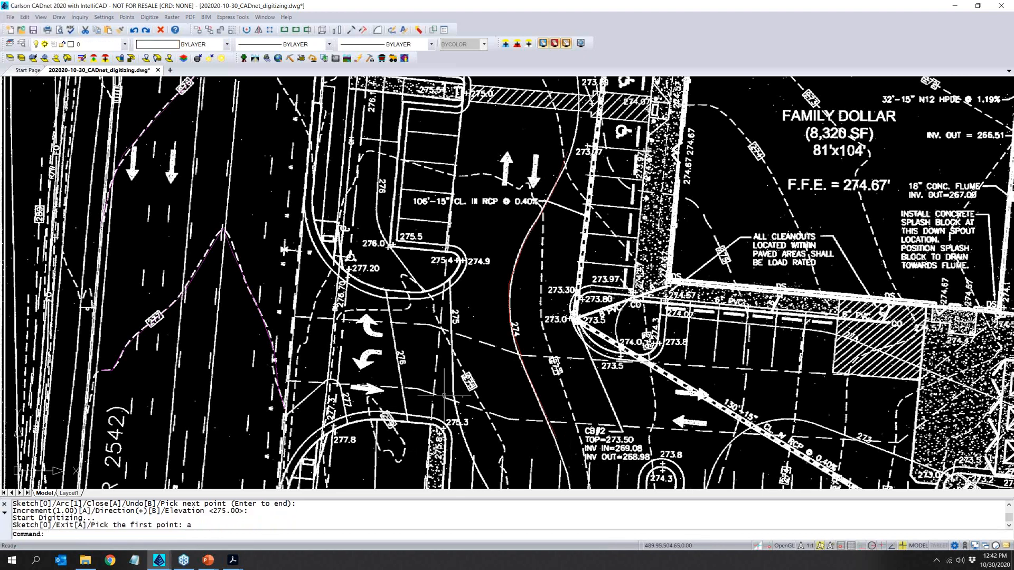
scroll(531, 353, down, 2)
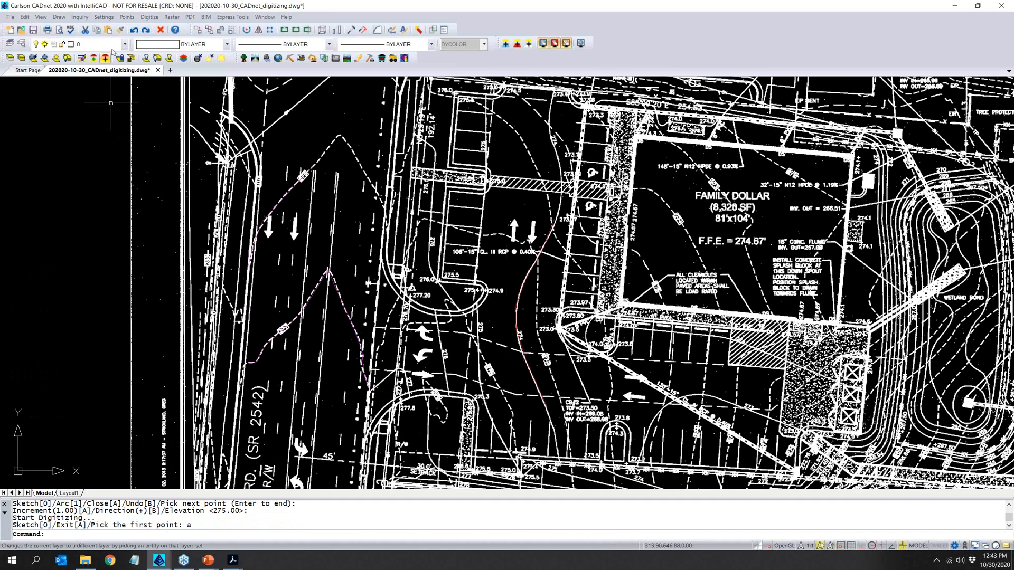
key(ctrl+s)
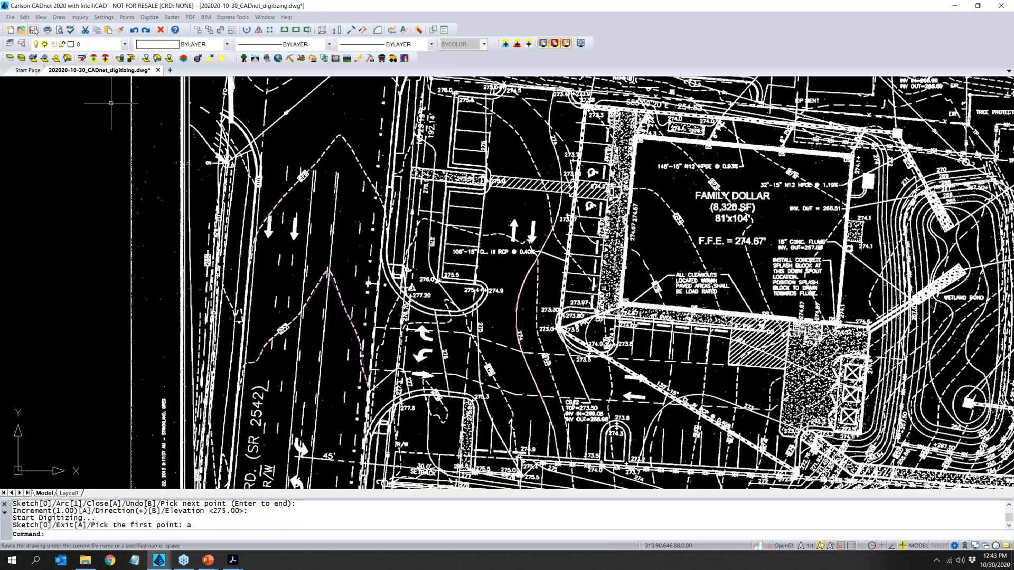
Keep the Design Surface as the digitizing target, and start a digitized 2D polyline with its layer named FINAL_BOC.
click(149, 17)
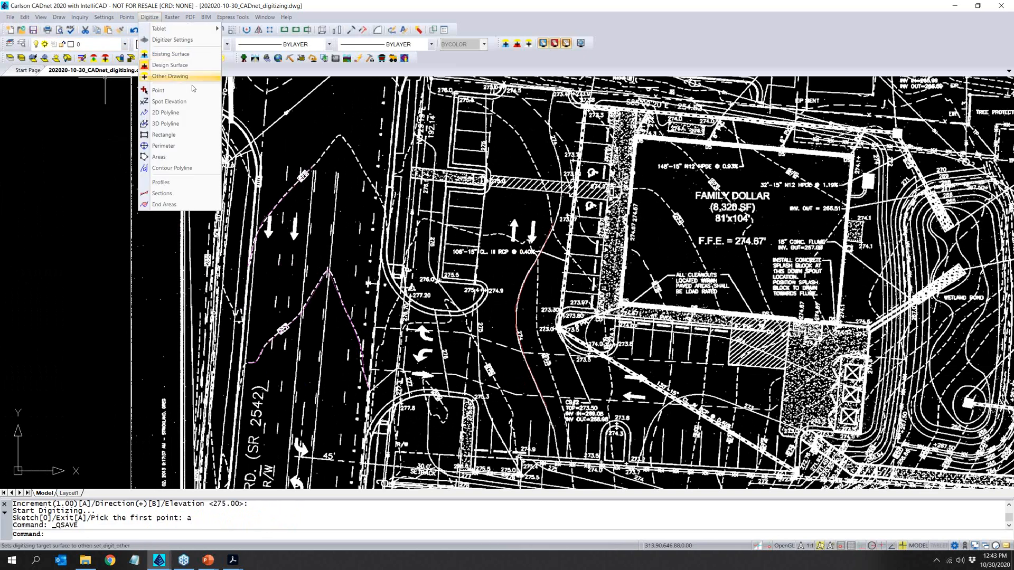
click(170, 64)
click(150, 17)
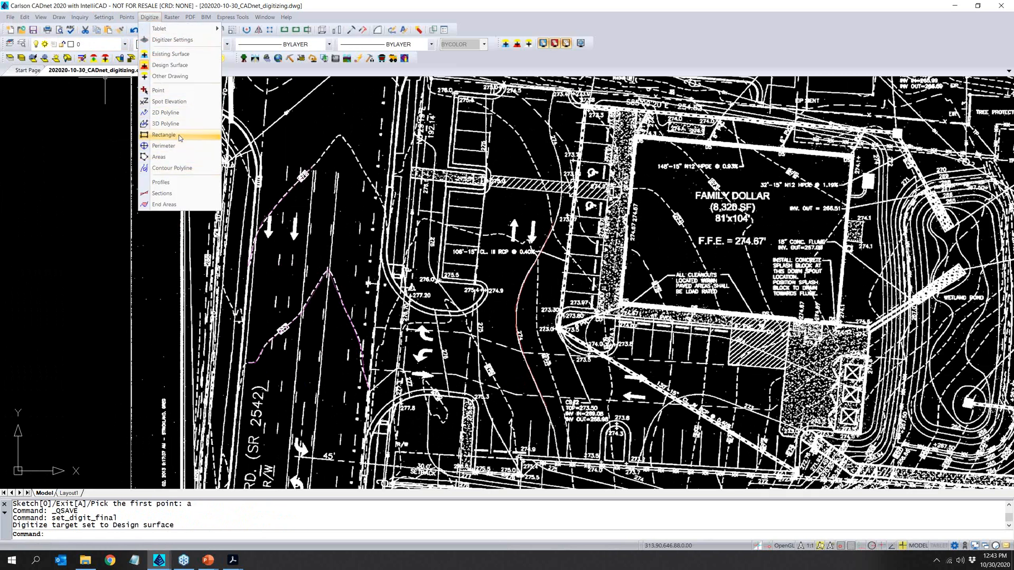
click(165, 112)
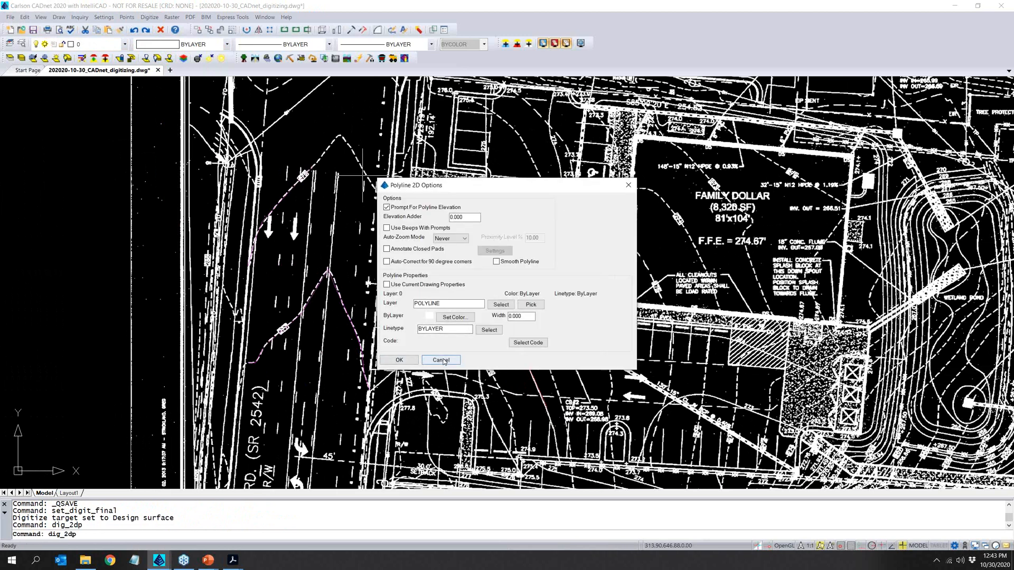
key(shift+Tab)
key(shift+Tab)
key(shift+Tab)
key(shift+Tab)
key(shift+Tab)
key(shift+Tab)
key(shift+Tab)
key(shift+Tab)
key(shift+Tab)
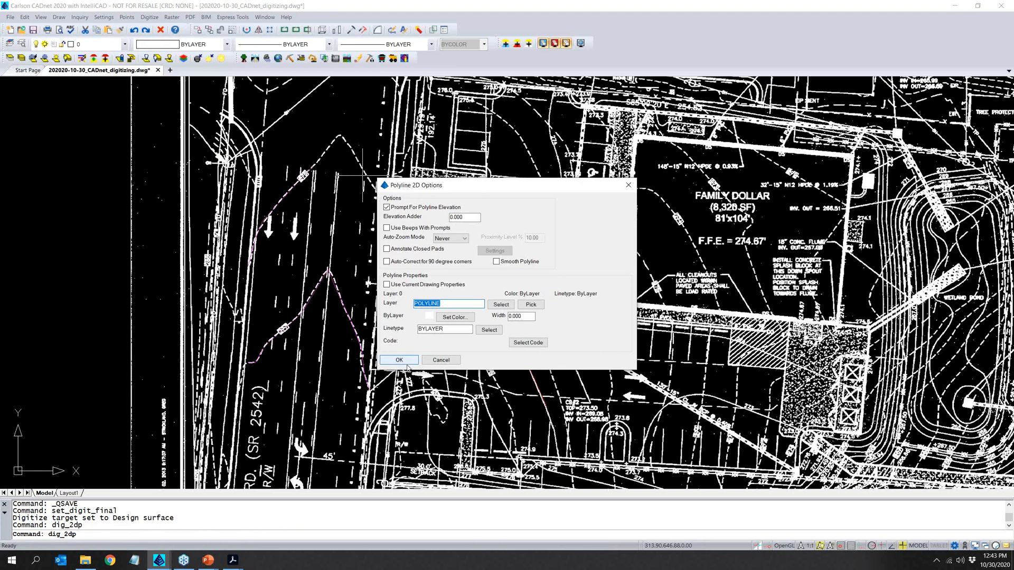
text(BOC)
Set the 2D polyline's color to green and its width to 2, and accept the options.
click(455, 317)
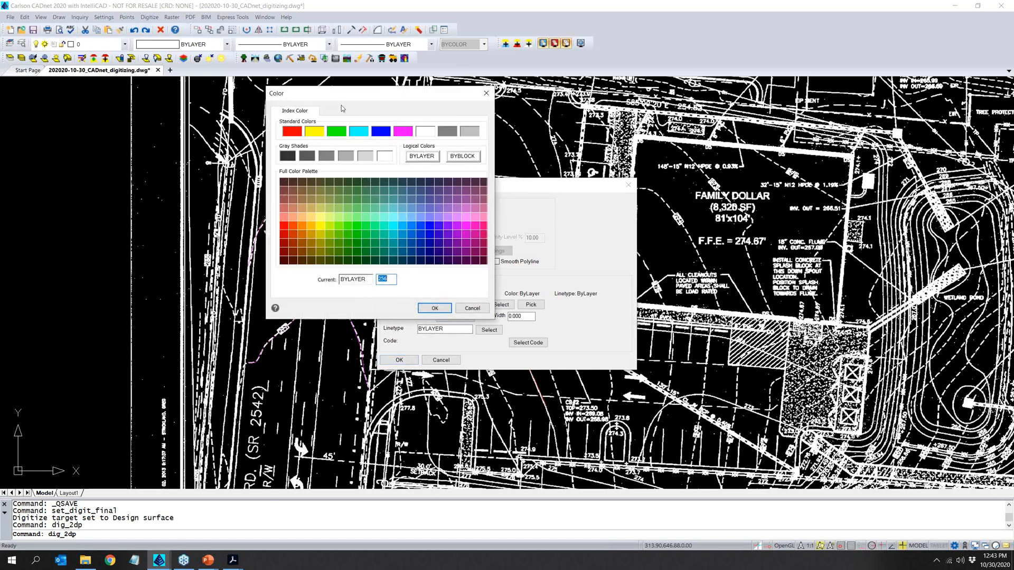
click(346, 132)
click(434, 308)
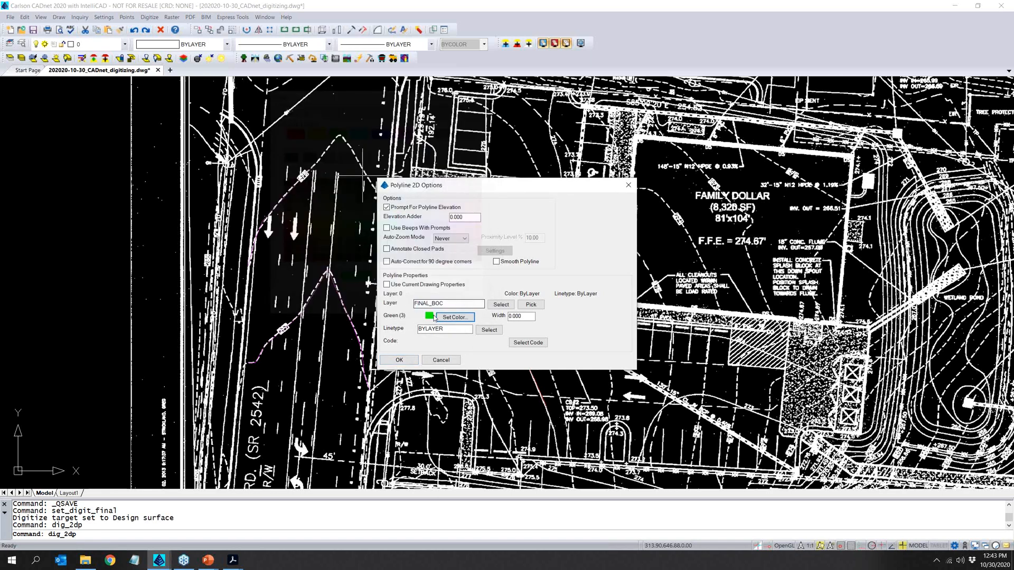
key(Tab)
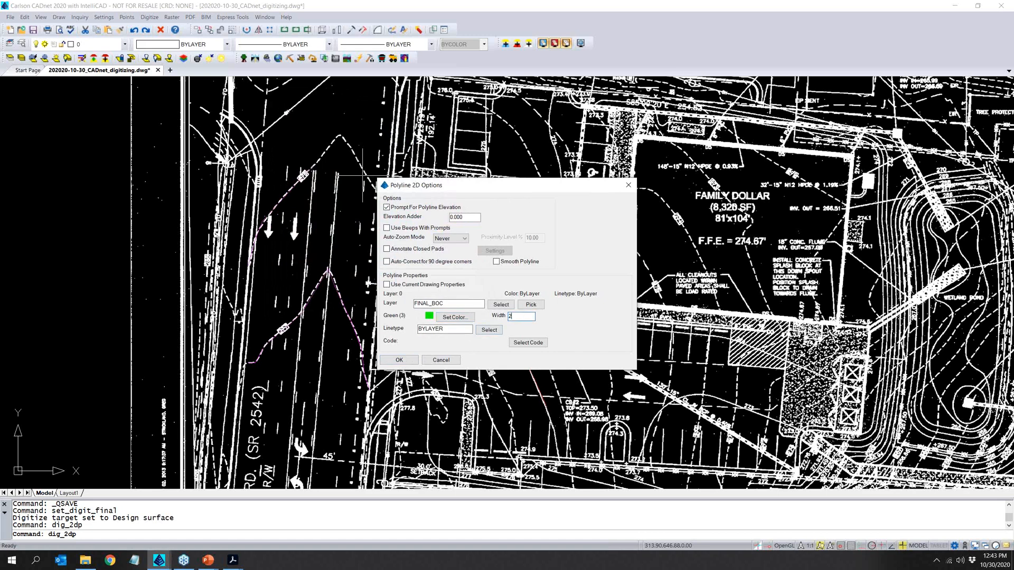
click(399, 360)
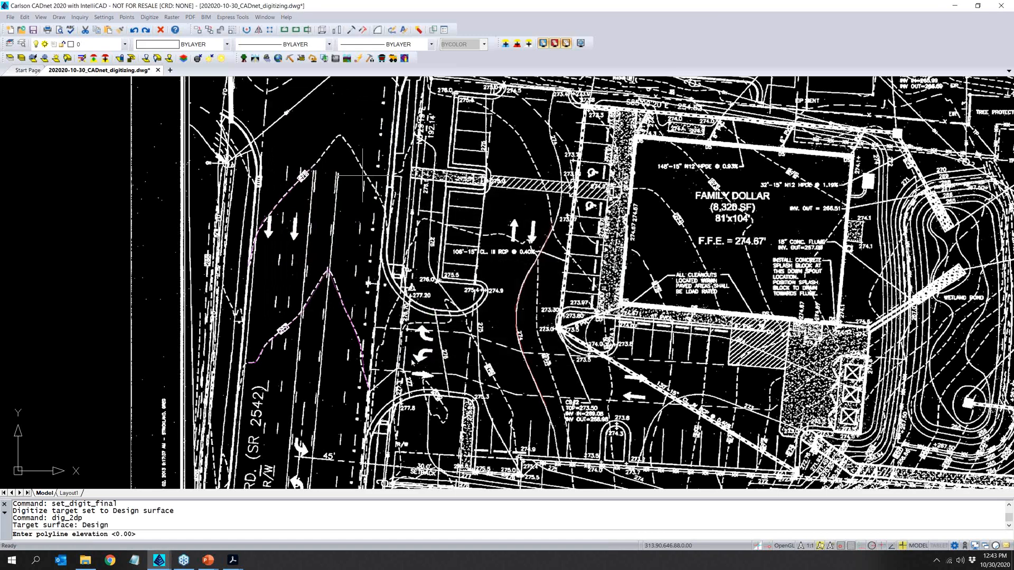
Digitize the curb island's inner line at elevation 0.00, around the rounded end past 275.4 and up the parking edge from 276.0, and finish.
scroll(462, 319, up, 3)
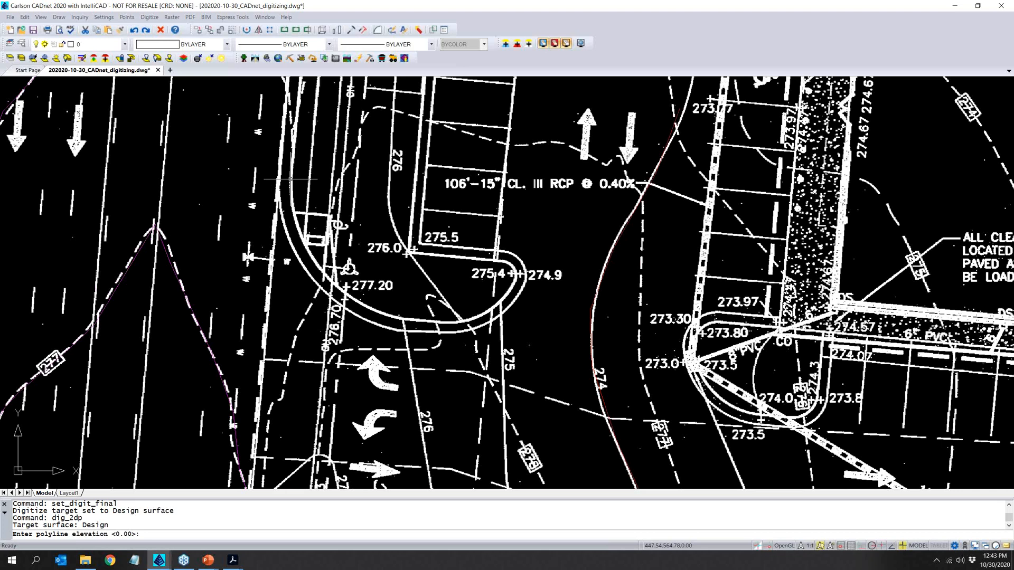
key(Return)
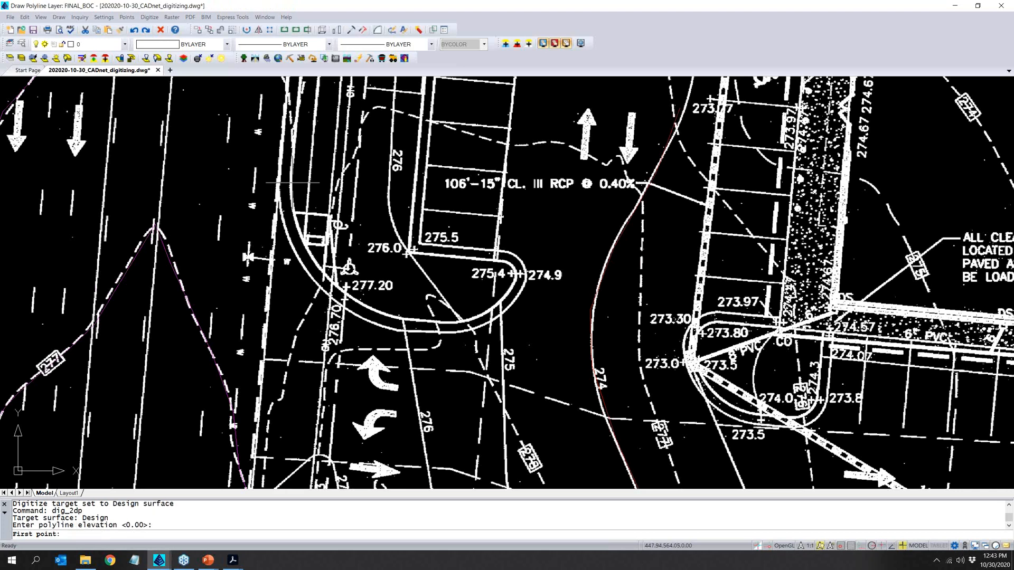
click(292, 181)
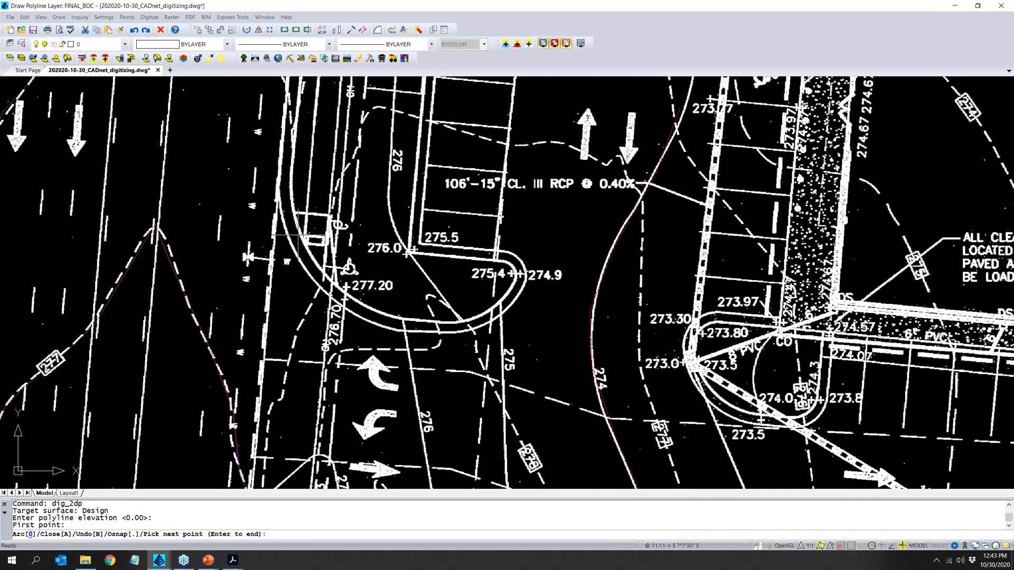
click(291, 213)
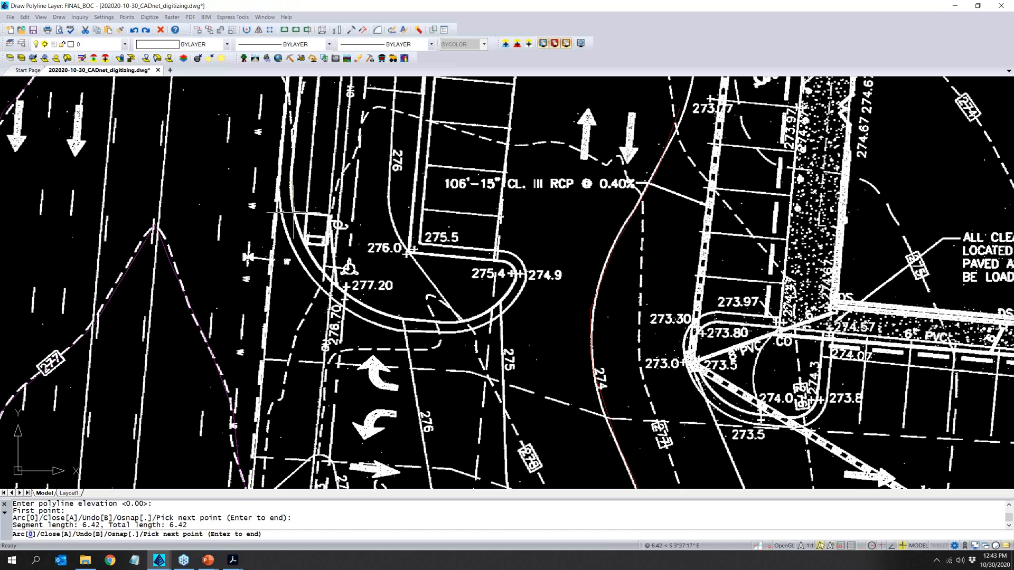
click(308, 249)
click(338, 283)
click(361, 305)
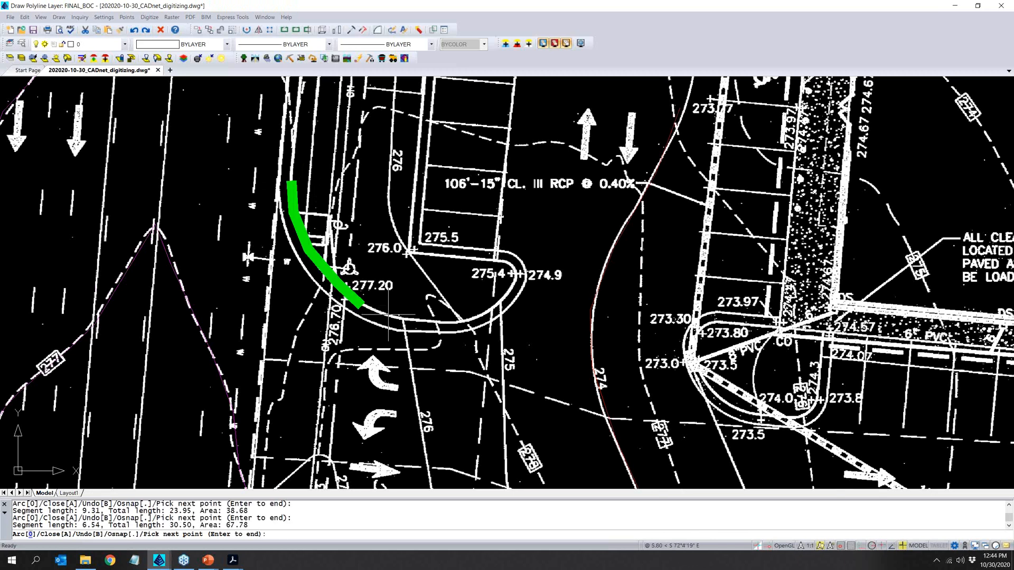
click(407, 320)
click(468, 319)
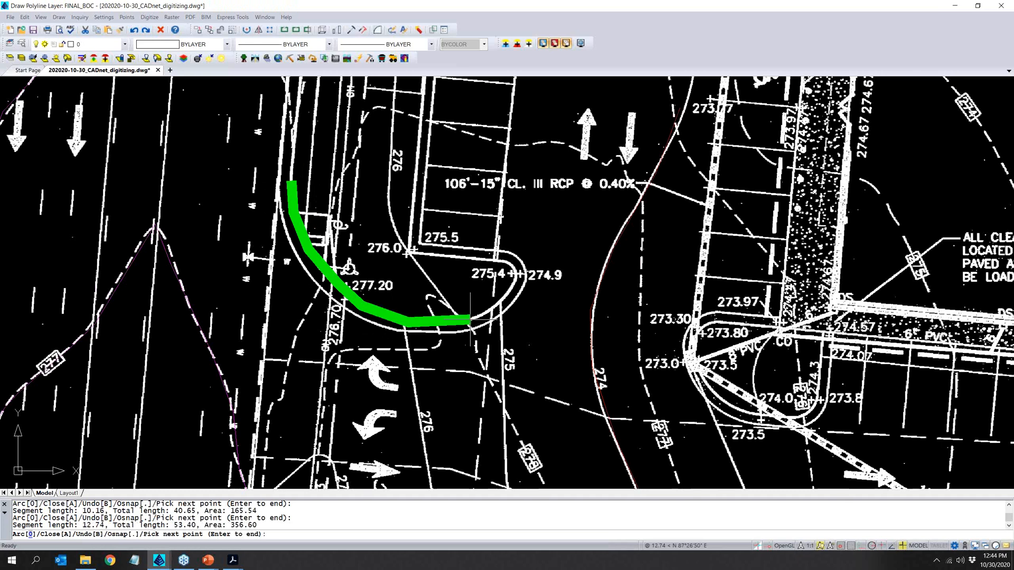
click(499, 302)
click(515, 283)
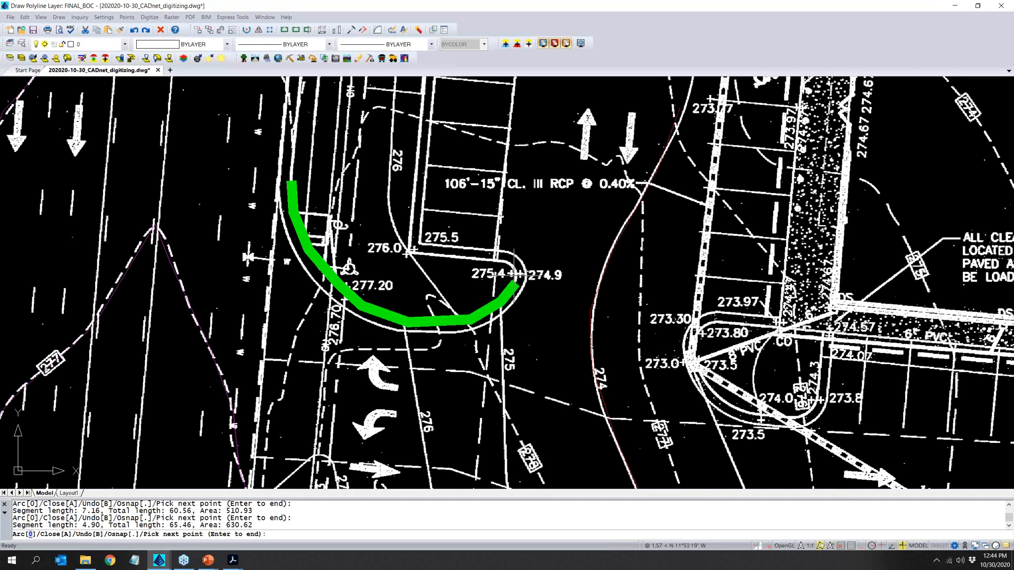
click(517, 271)
click(507, 261)
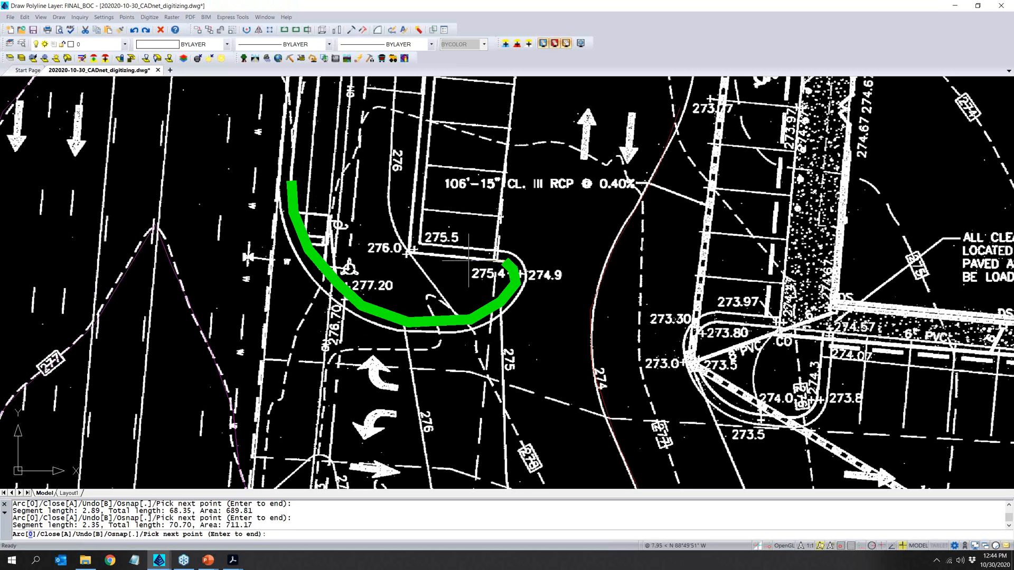
click(405, 254)
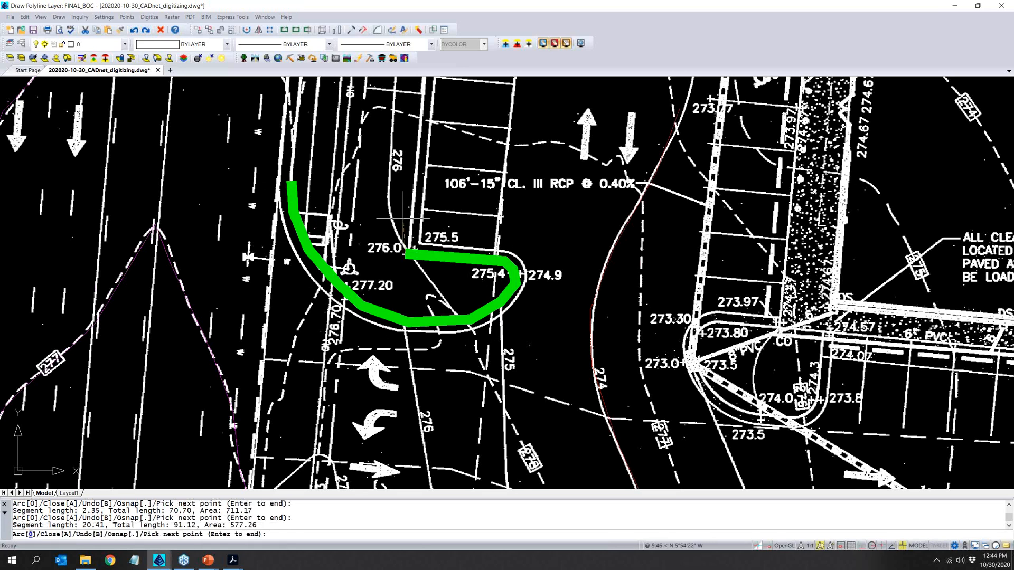
click(423, 83)
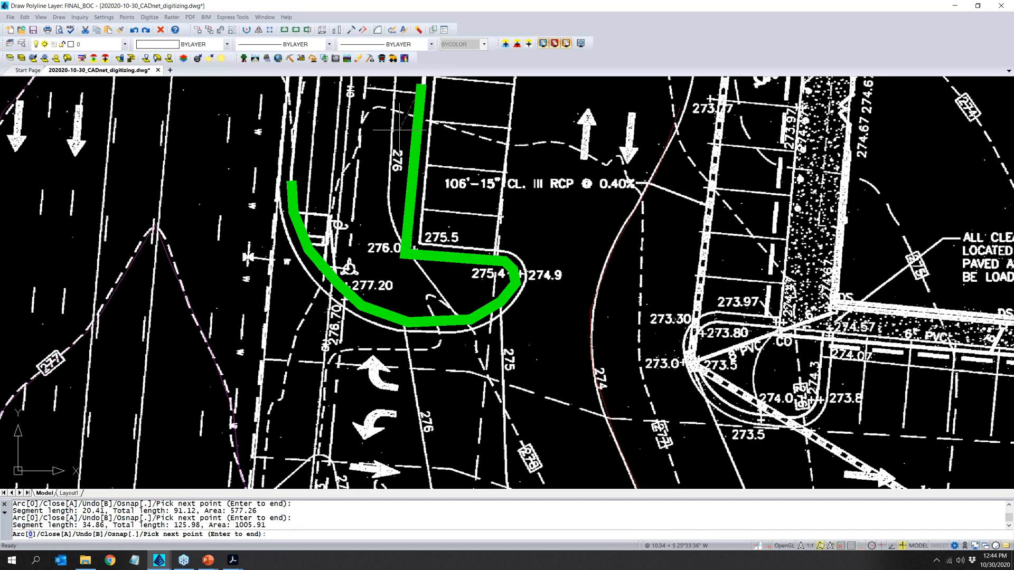
key(Return)
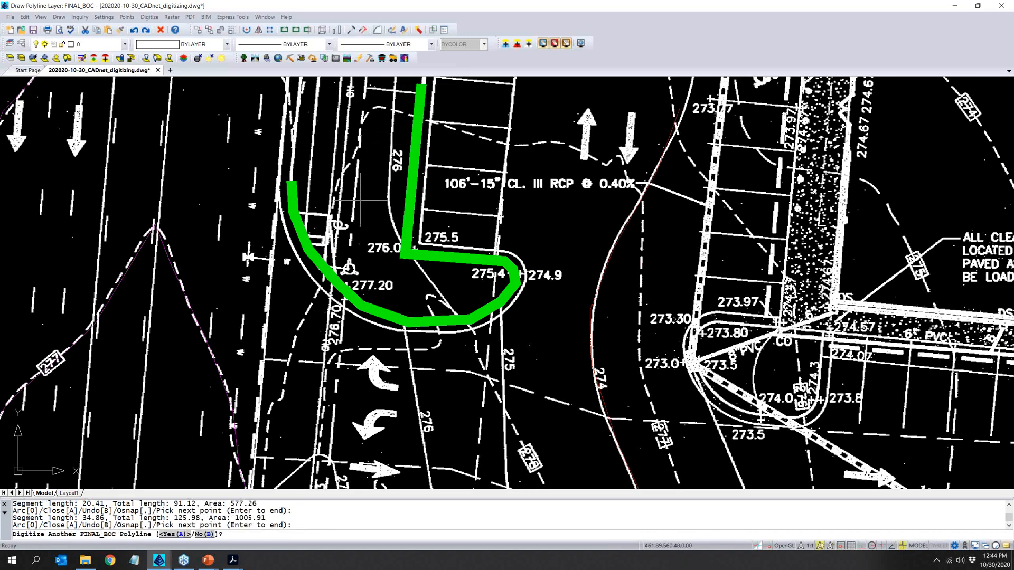
key(Escape)
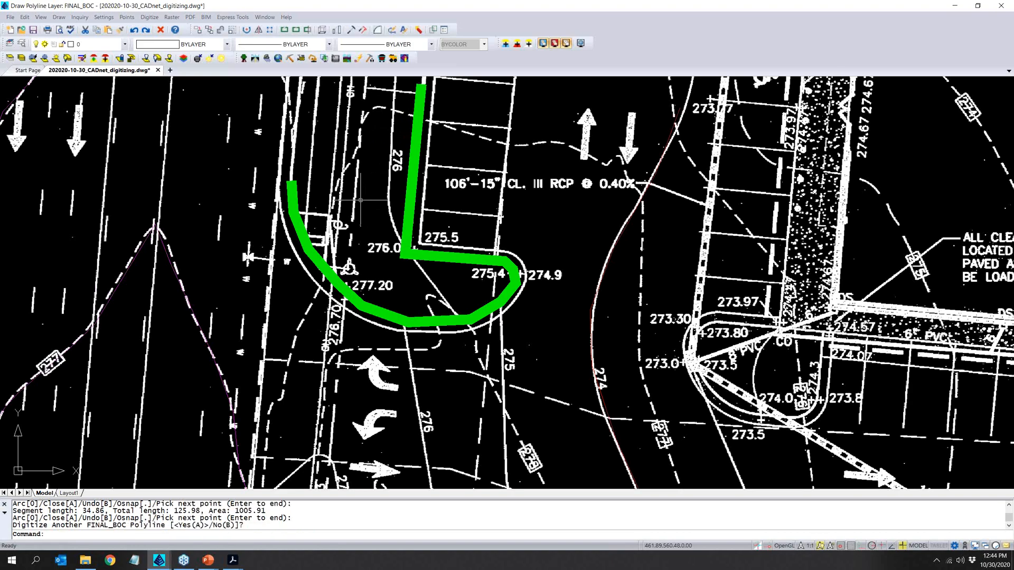
Start another digitized 2D polyline with its layer named FINAL_BLDG, keeping the green color and width of 2.
scroll(362, 309, down, 3)
scroll(472, 254, up, 4)
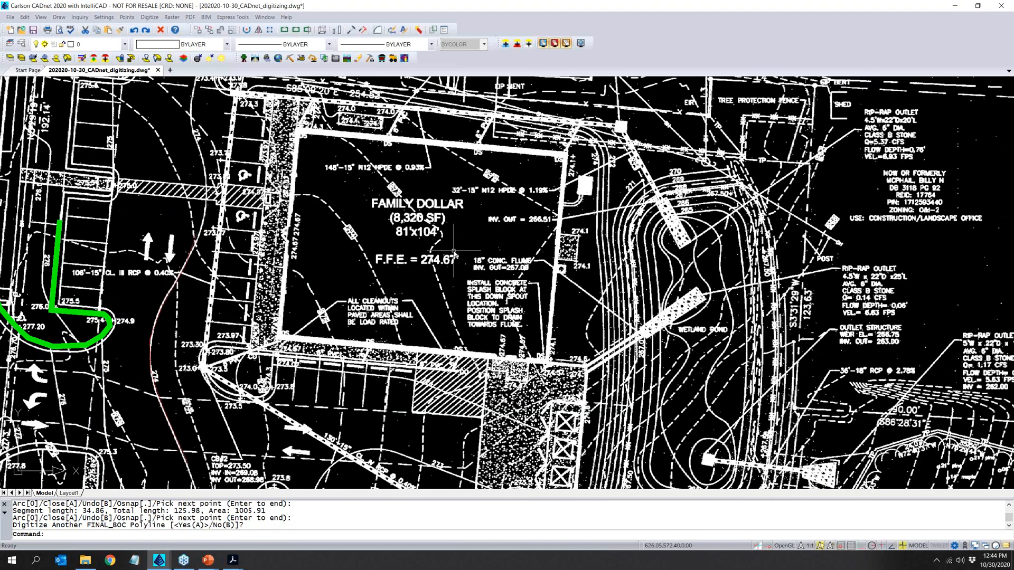
click(150, 17)
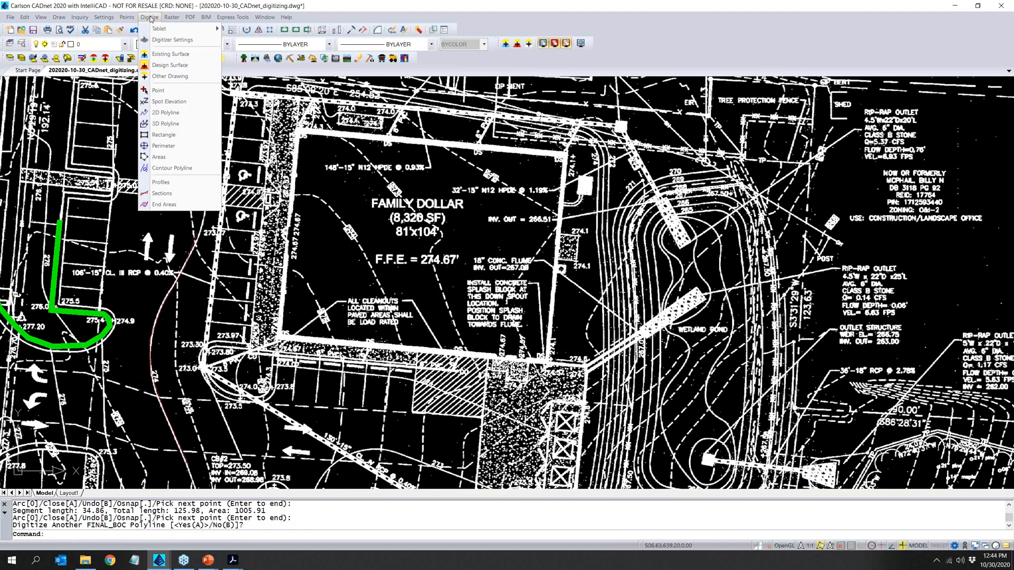
click(186, 114)
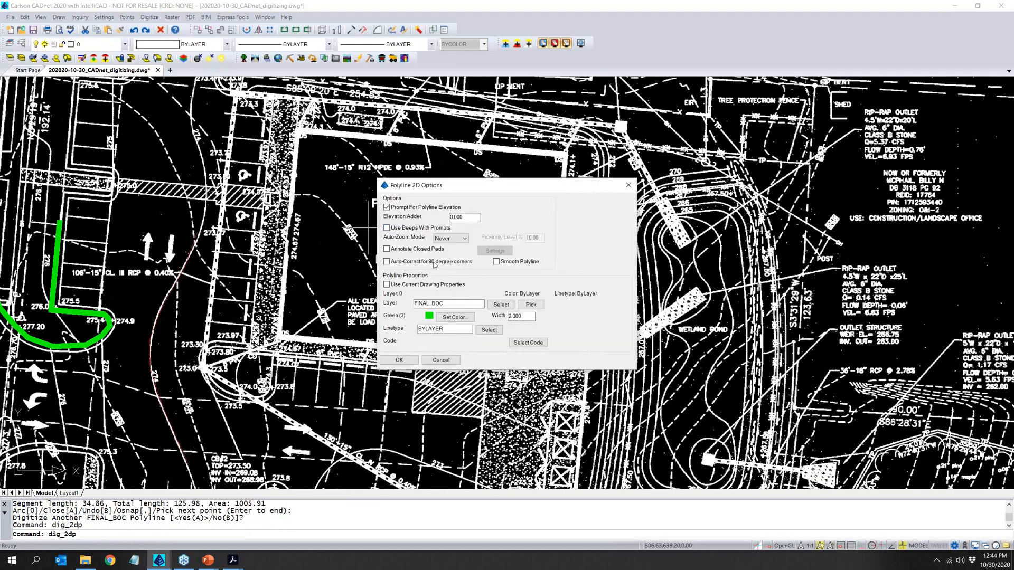
drag(431, 304, 458, 307)
click(402, 360)
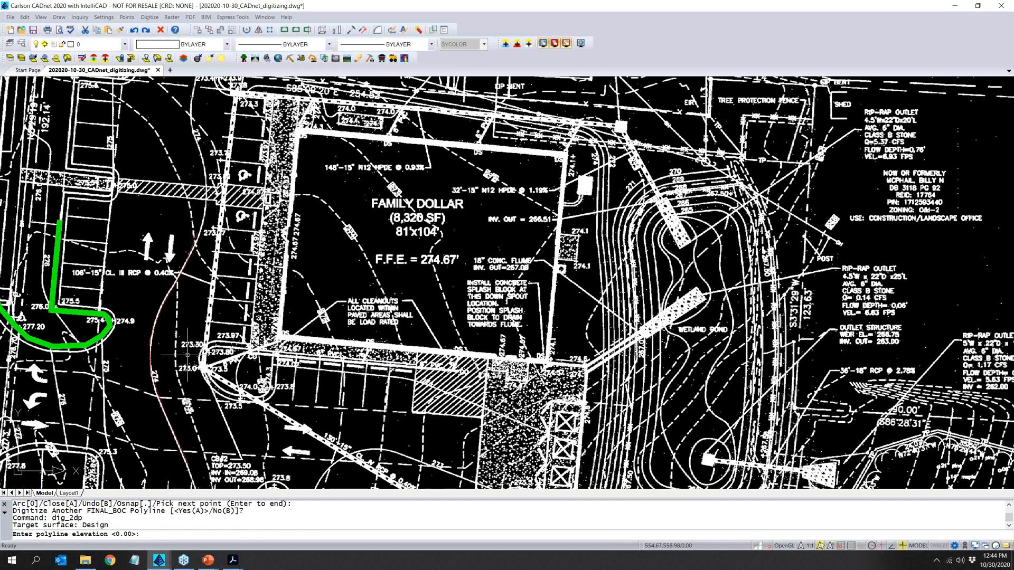
Digitize the Family Dollar building outline at elevation 274.67 through its four corners and close the polyline.
text(274.67)
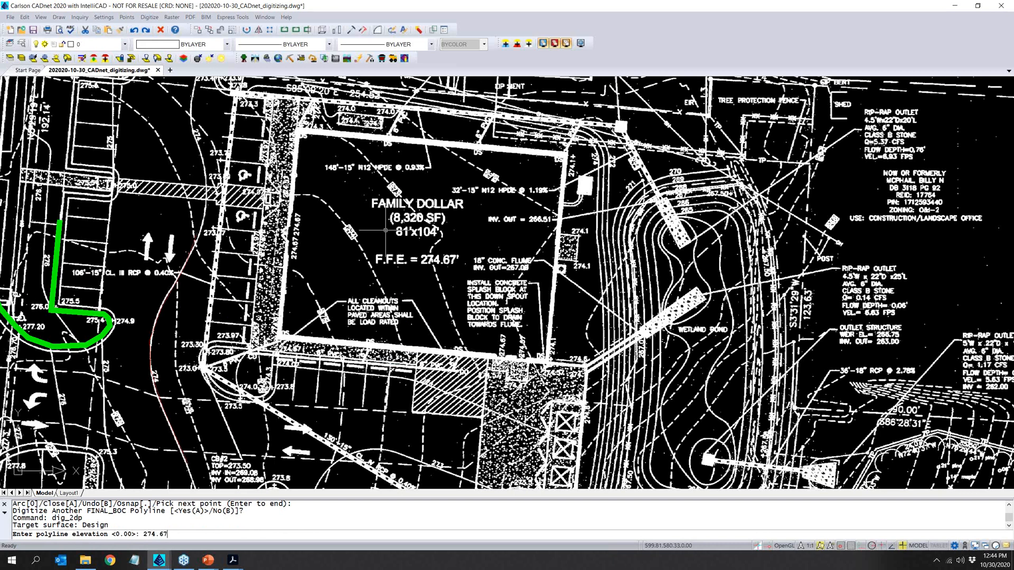
key(Return)
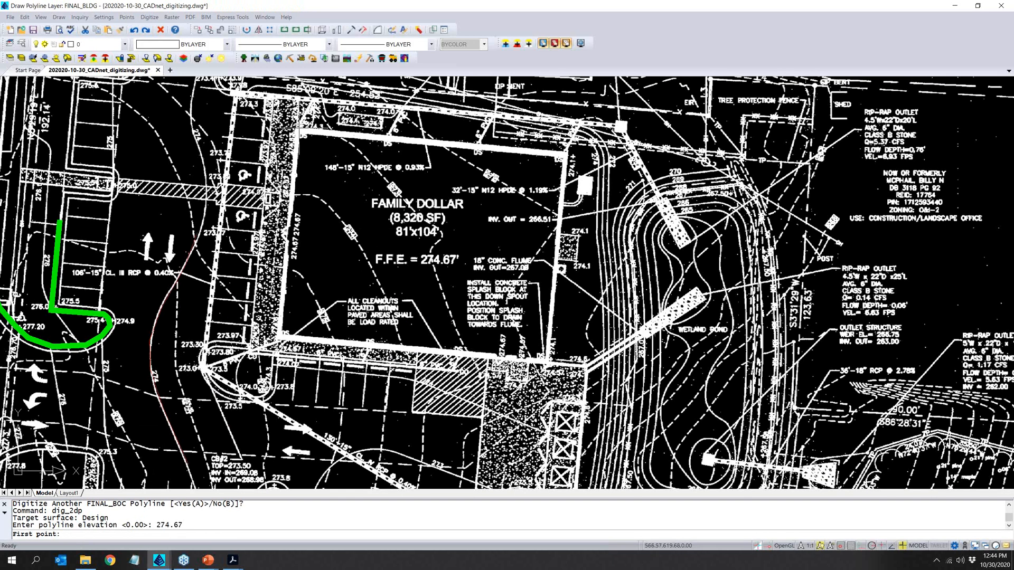
click(299, 133)
click(278, 336)
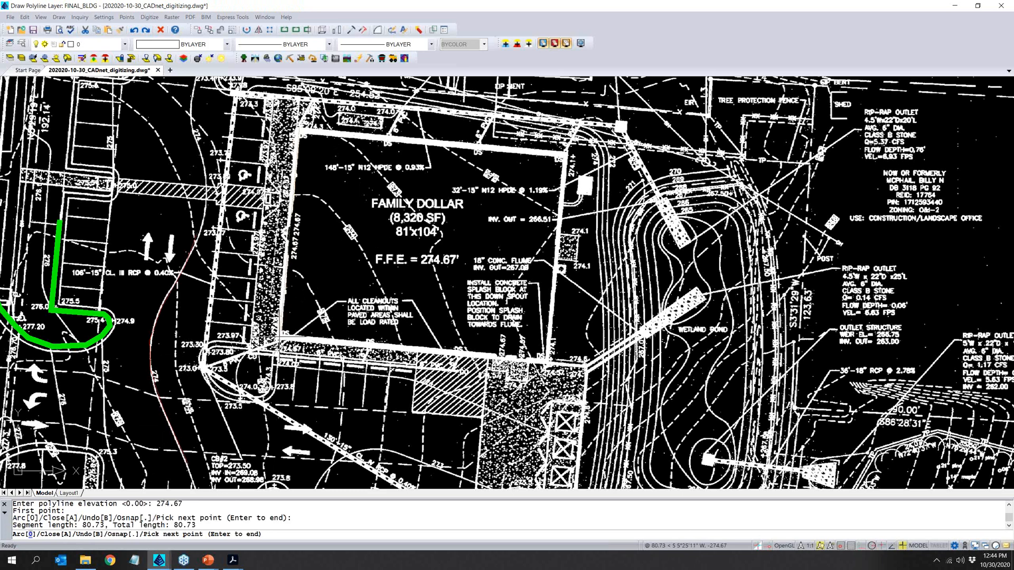
click(548, 361)
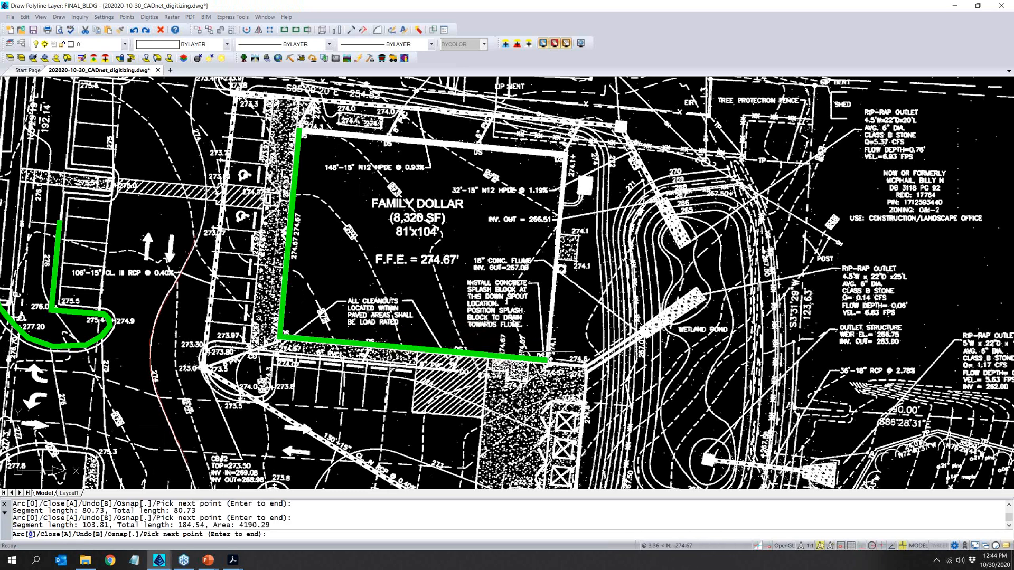
click(565, 155)
key(Return)
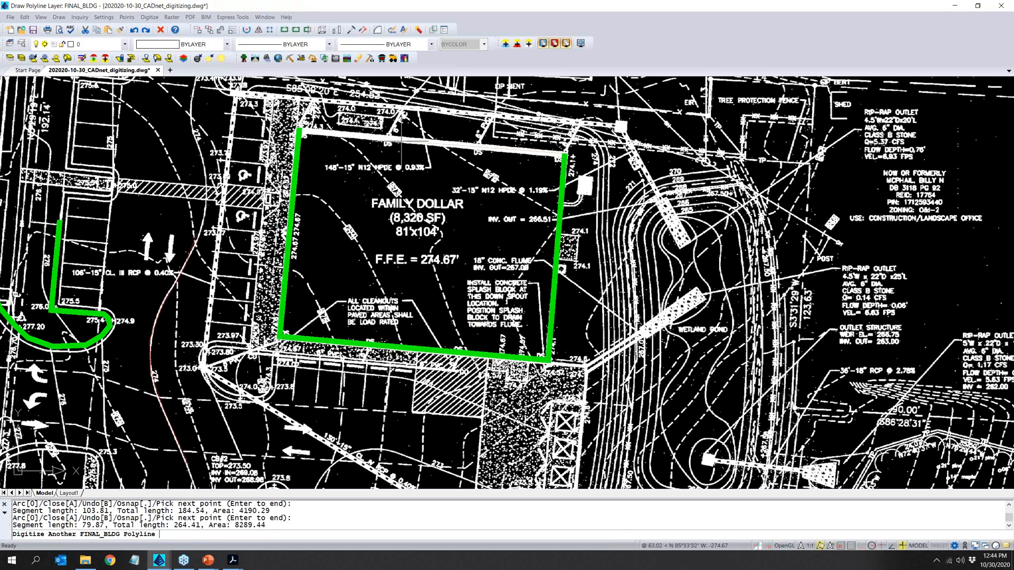
Start digitizing spot elevations with picked points, label layer FINAL_SPOT_TXT and label prefix BOC:, and accept the options.
scroll(359, 236, down, 4)
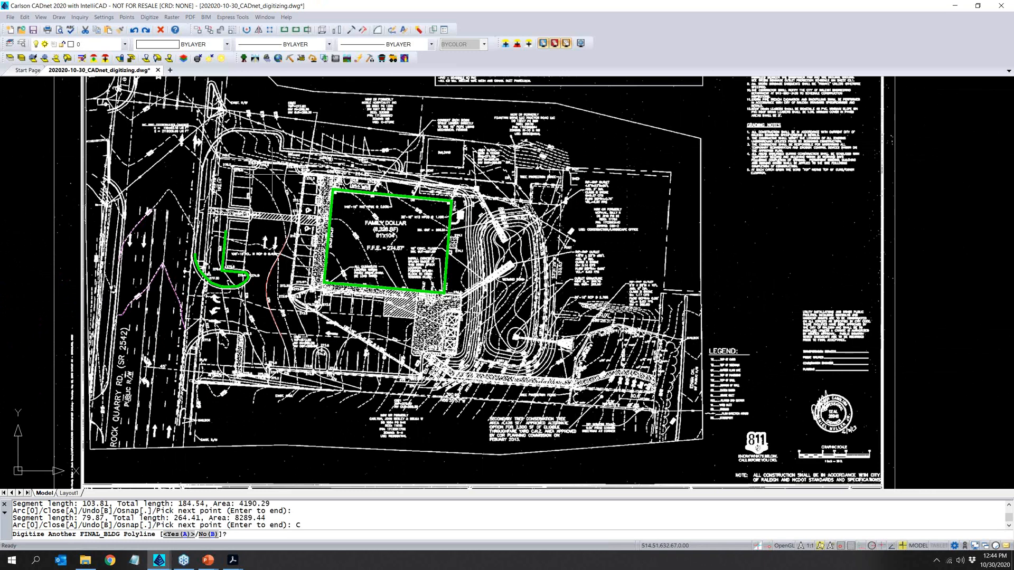
scroll(277, 177, down, 1)
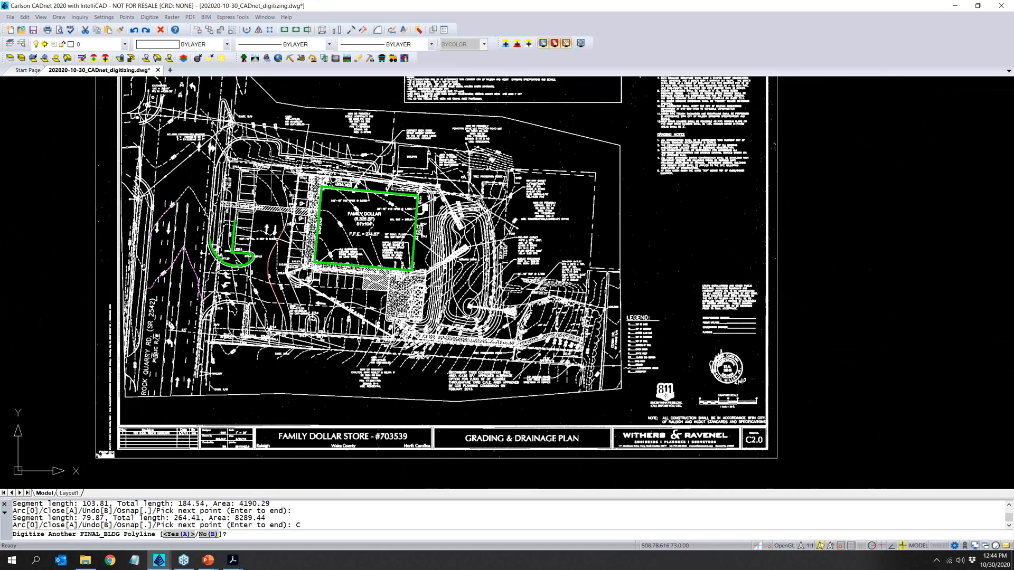
click(126, 17)
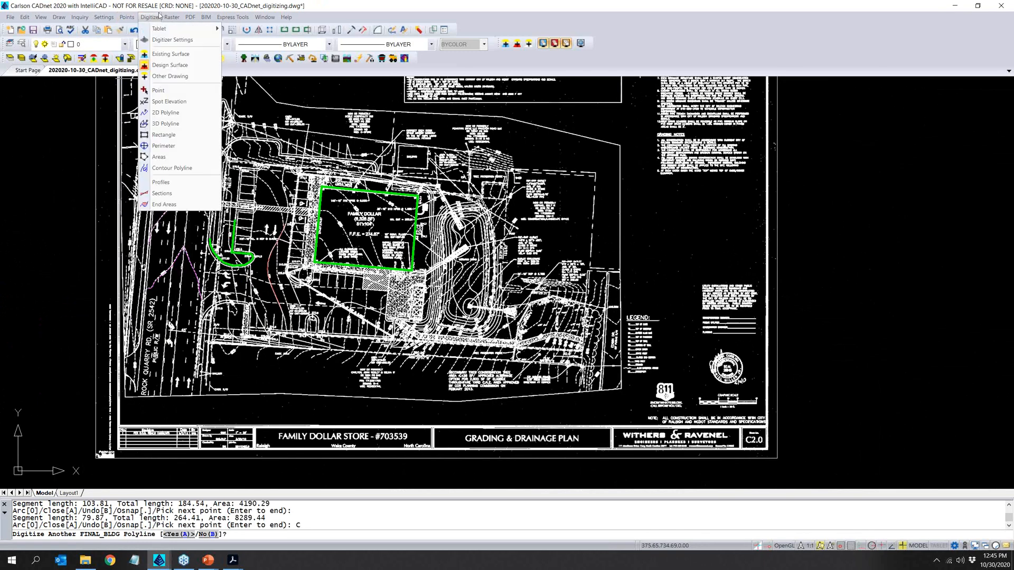
click(169, 101)
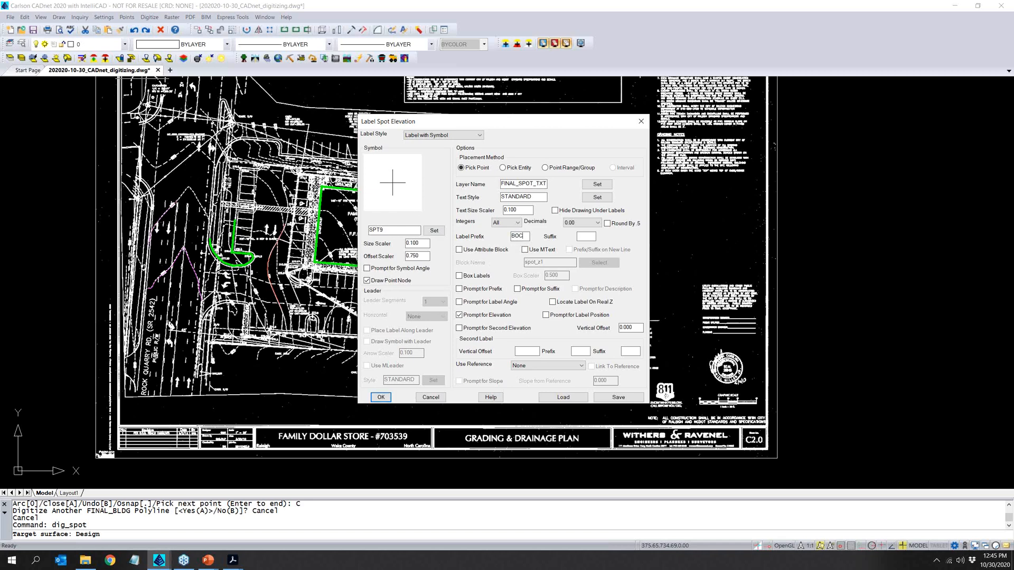
click(380, 396)
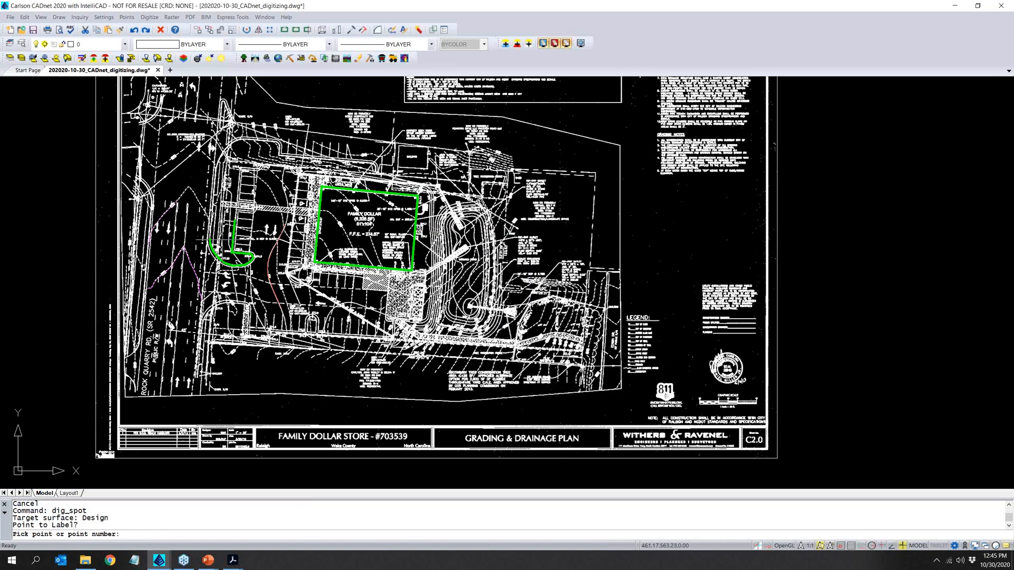
Label a spot elevation of 277.2 on the curb island's curved line beside the plan's 277.20 mark.
scroll(226, 259, up, 1)
scroll(226, 259, up, 5)
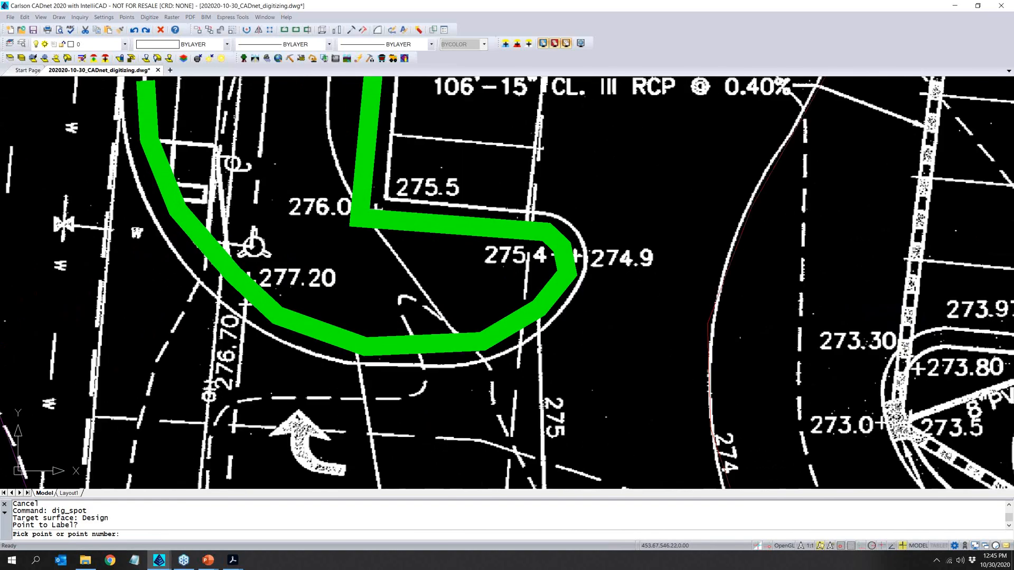
click(246, 290)
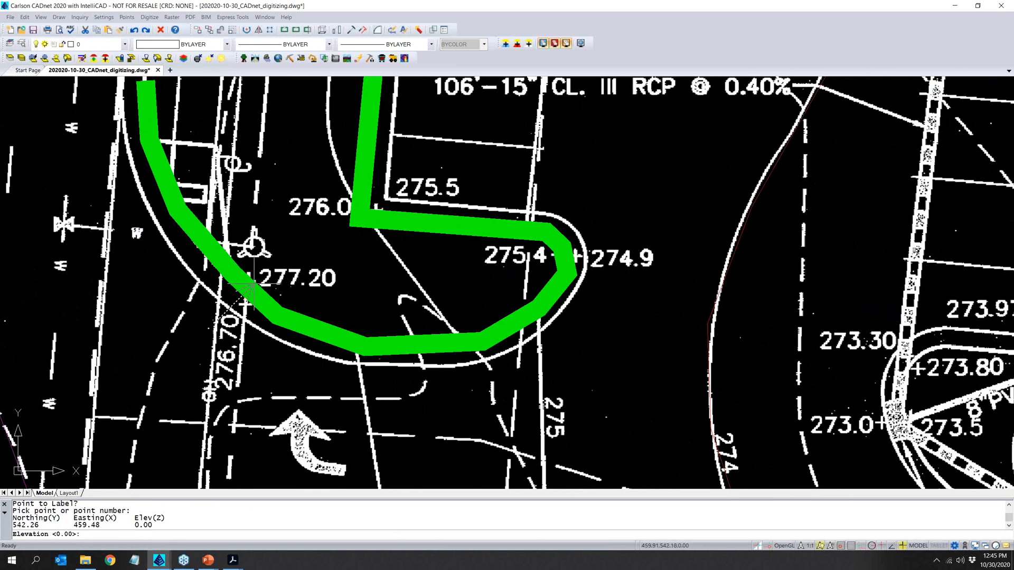
text(277)
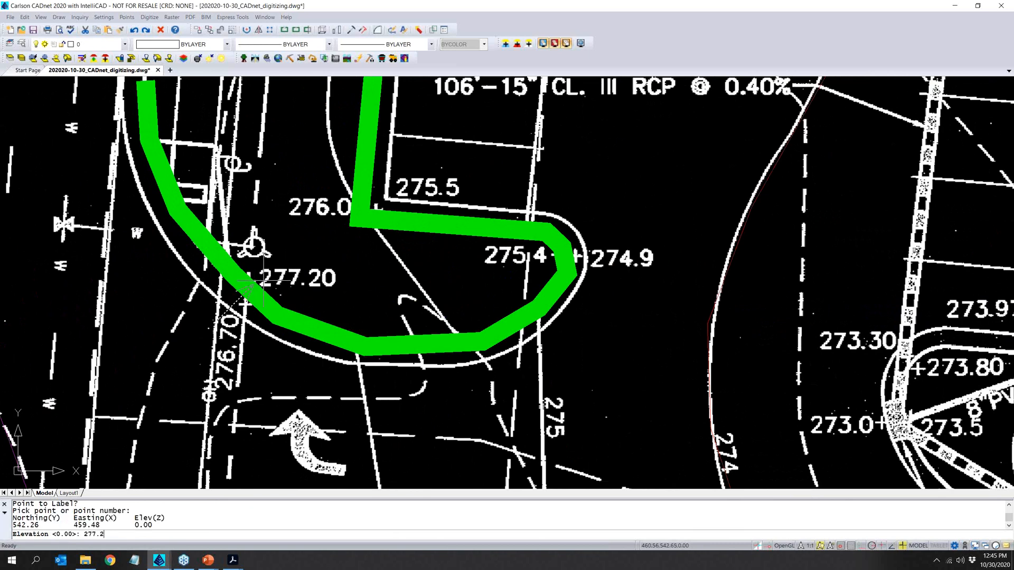
text(.2)
key(Return)
Label a spot elevation of 276 at the curb island's inner corner and end the spot labeling.
click(358, 218)
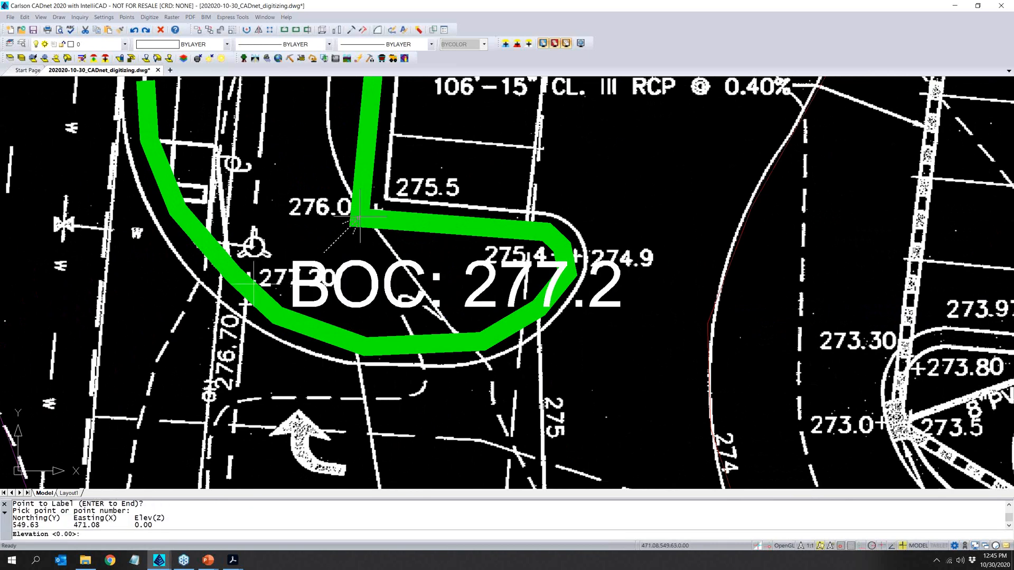
text(276)
key(Return)
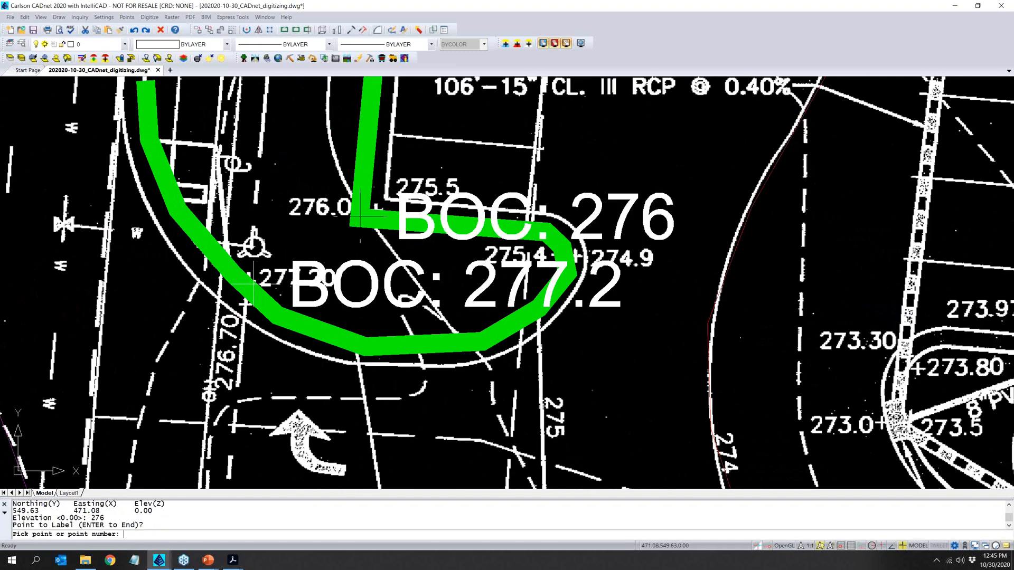
scroll(491, 349, down, 3)
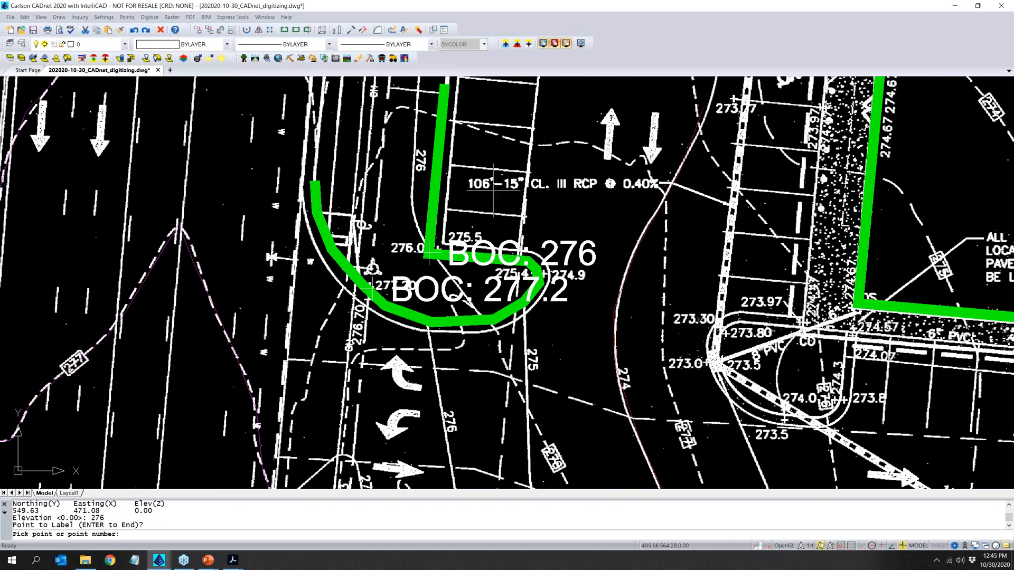
middle_drag(488, 208, 425, 311)
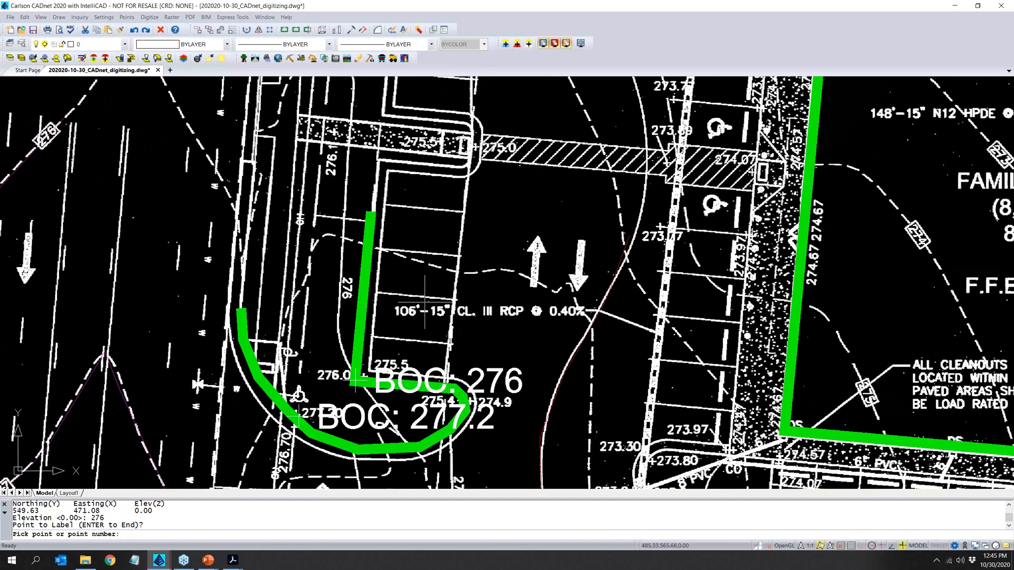
scroll(400, 245, down, 3)
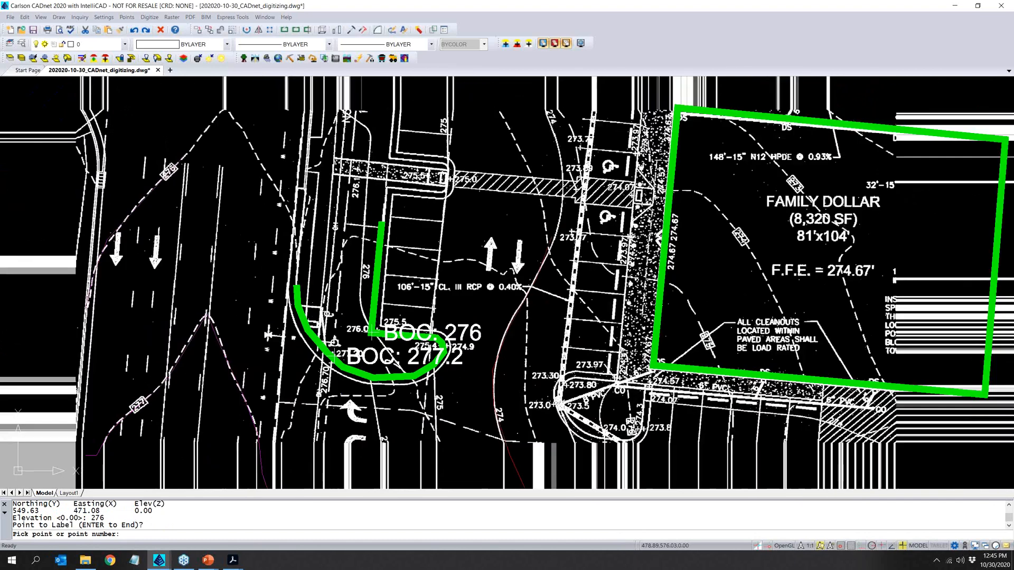
key(Return)
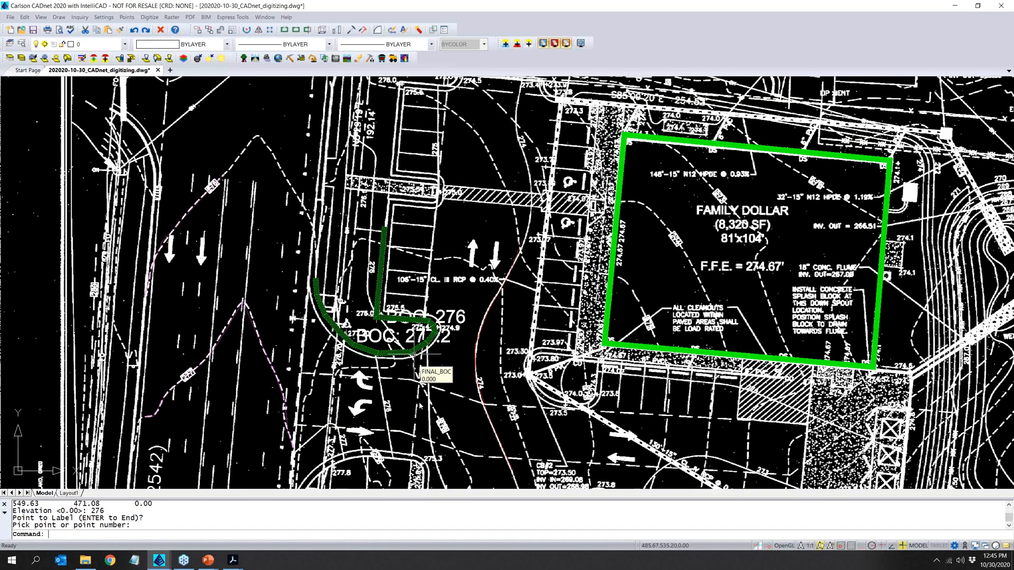
Try to freeze layer 0.
scroll(417, 399, down, 2)
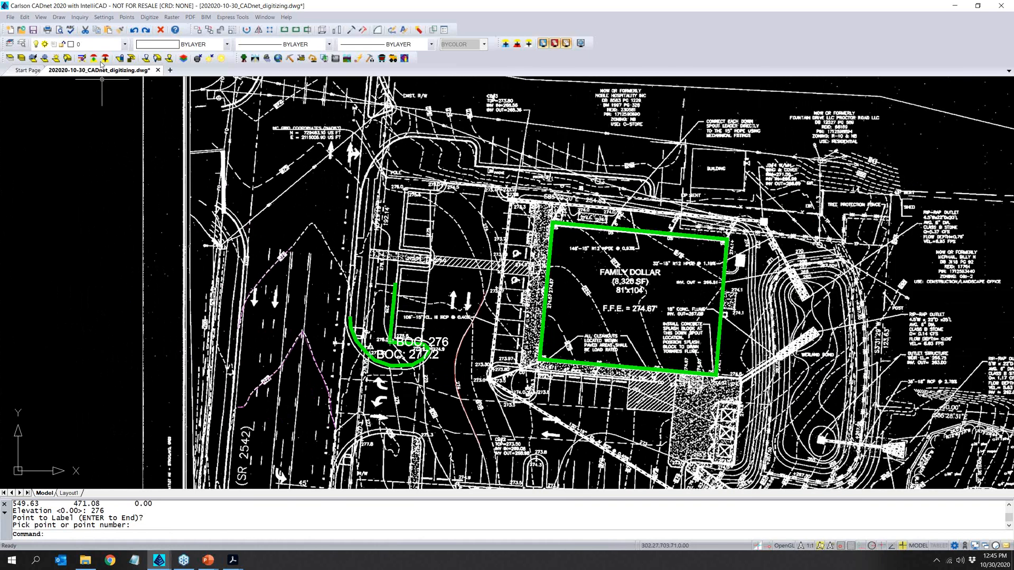
click(100, 45)
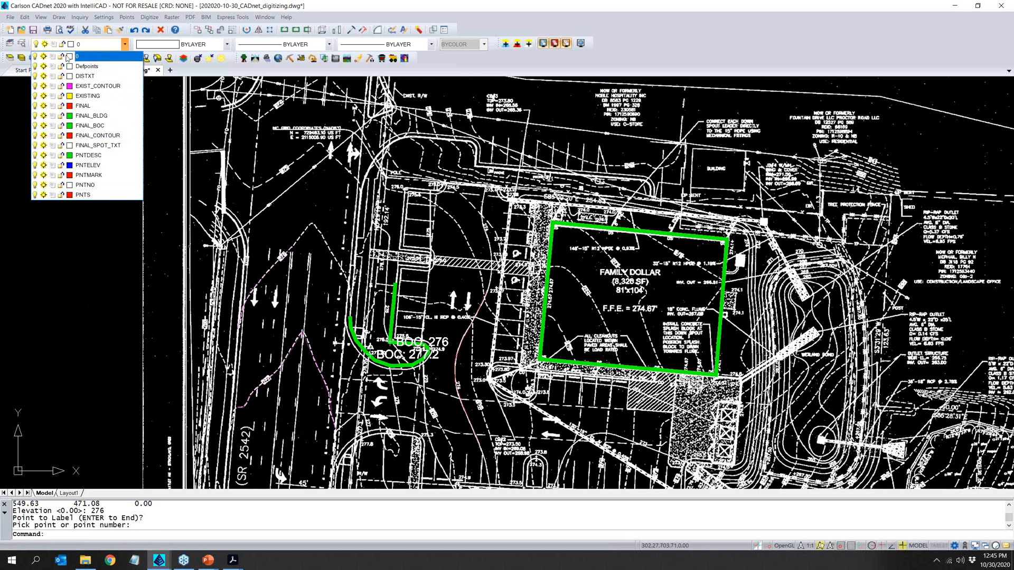
click(45, 57)
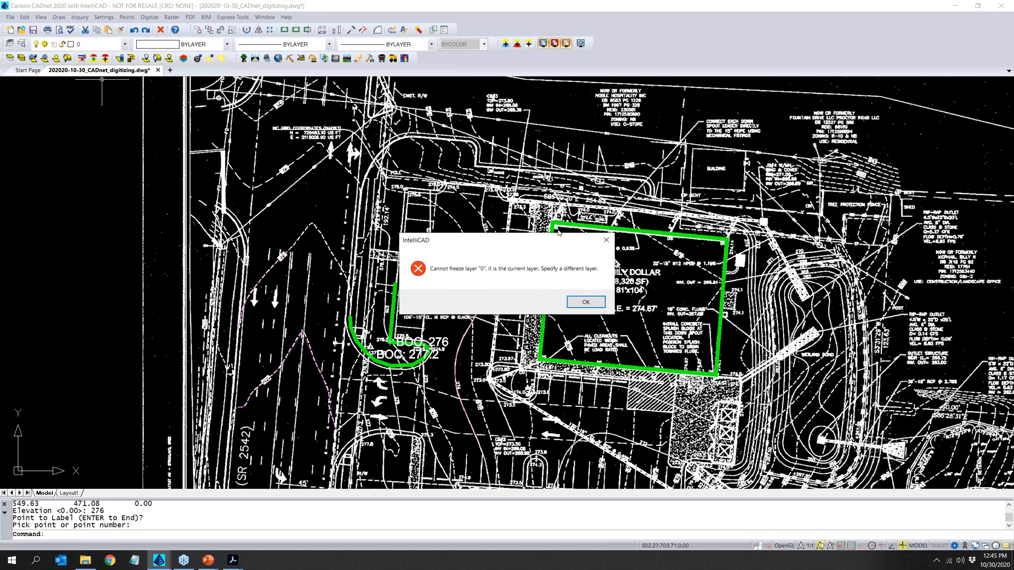
click(583, 301)
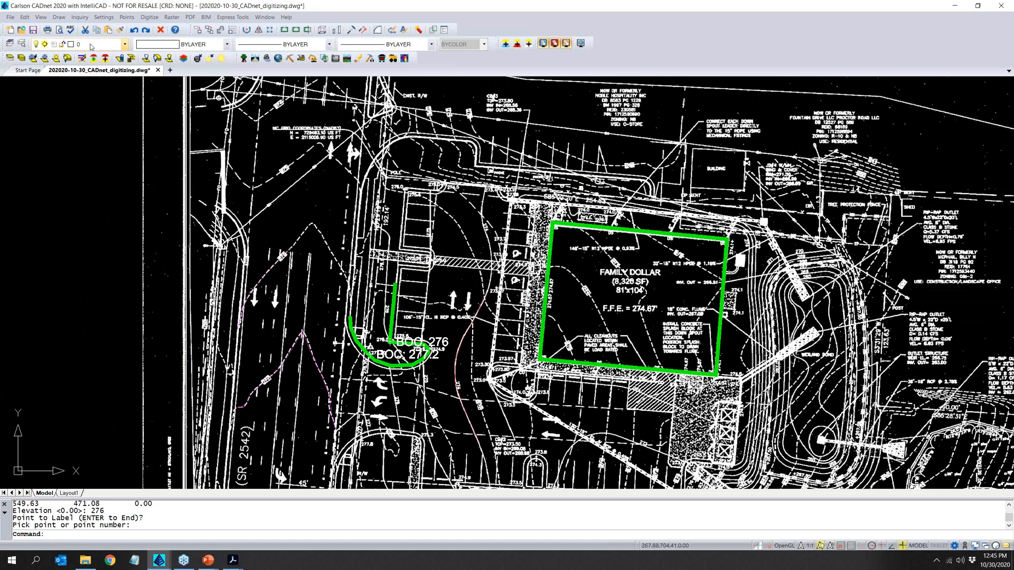
Turn off the current layer 0 to hide the raster plan and leave only the digitized linework.
click(124, 45)
click(35, 56)
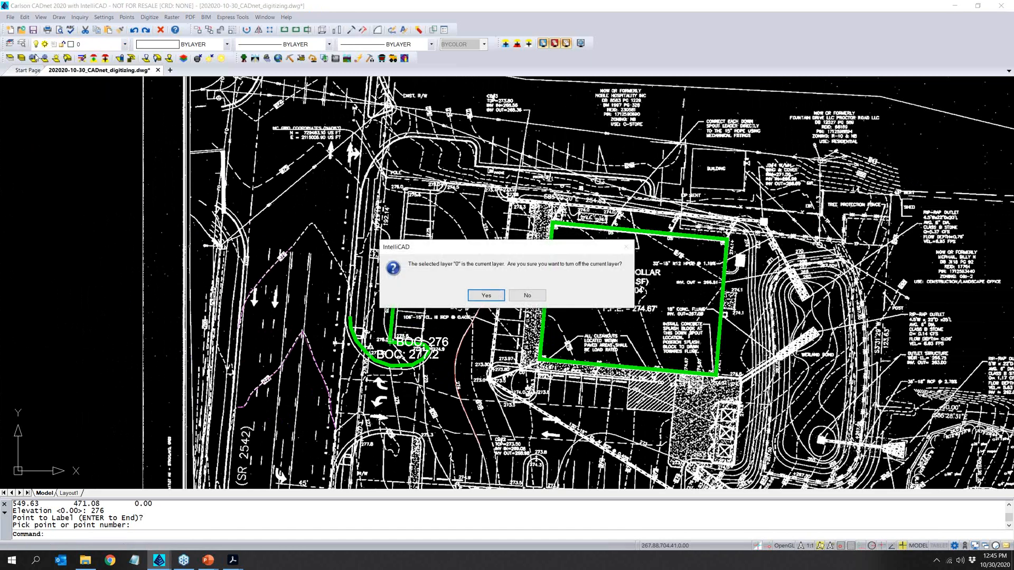
click(496, 297)
scroll(410, 274, down, 5)
scroll(410, 332, up, 3)
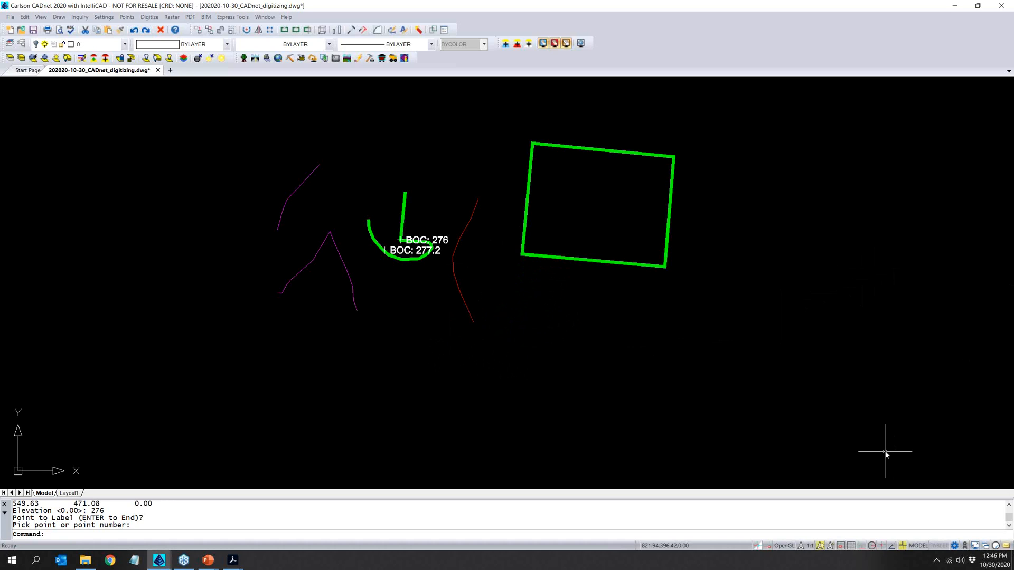
Open the drawing Modeling_Quantities_Original.dwg from the 02_SiteNet_Takeoff folder of the webinar project.
click(22, 30)
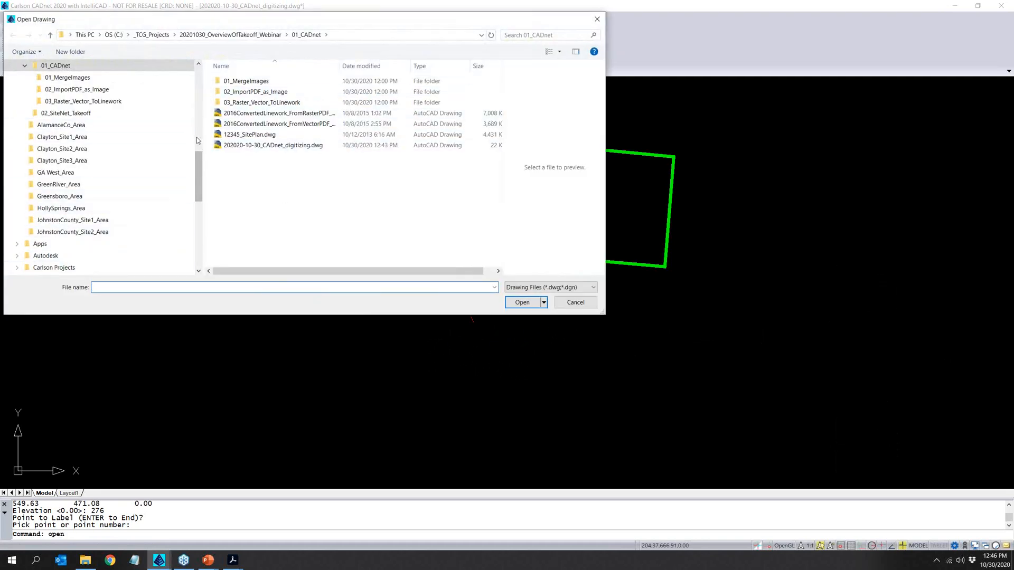
drag(199, 174, 200, 91)
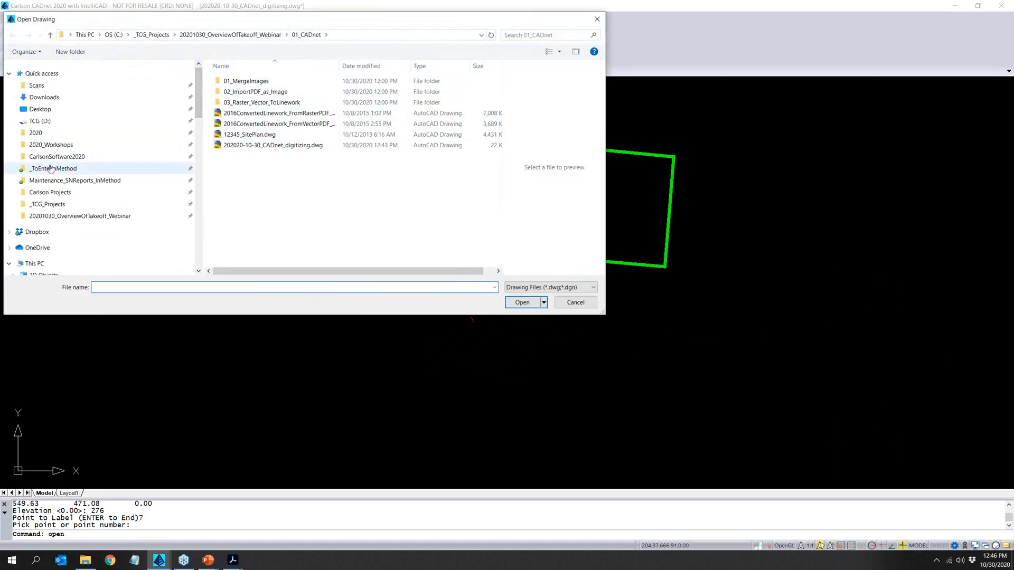
click(63, 215)
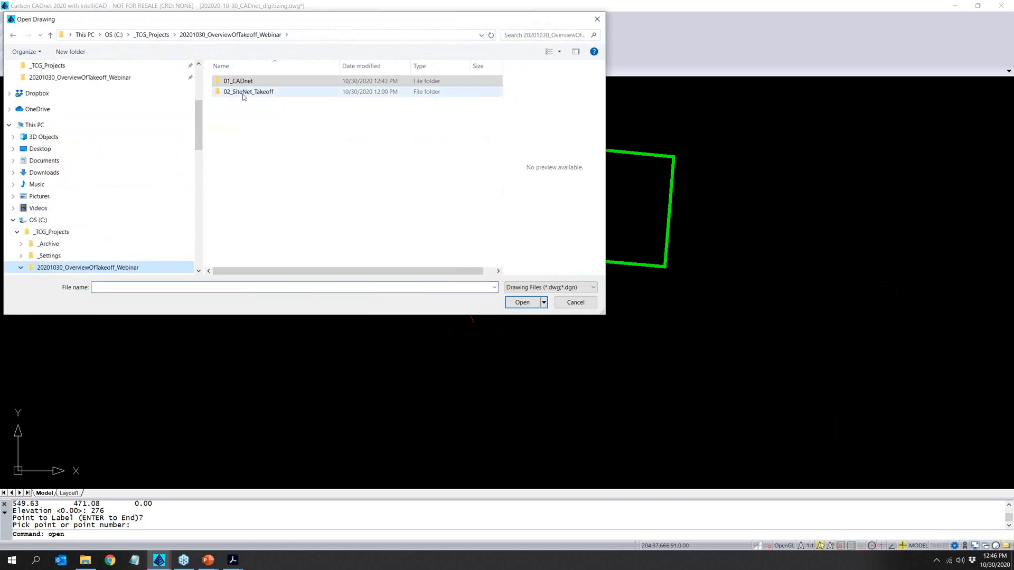
double_click(243, 92)
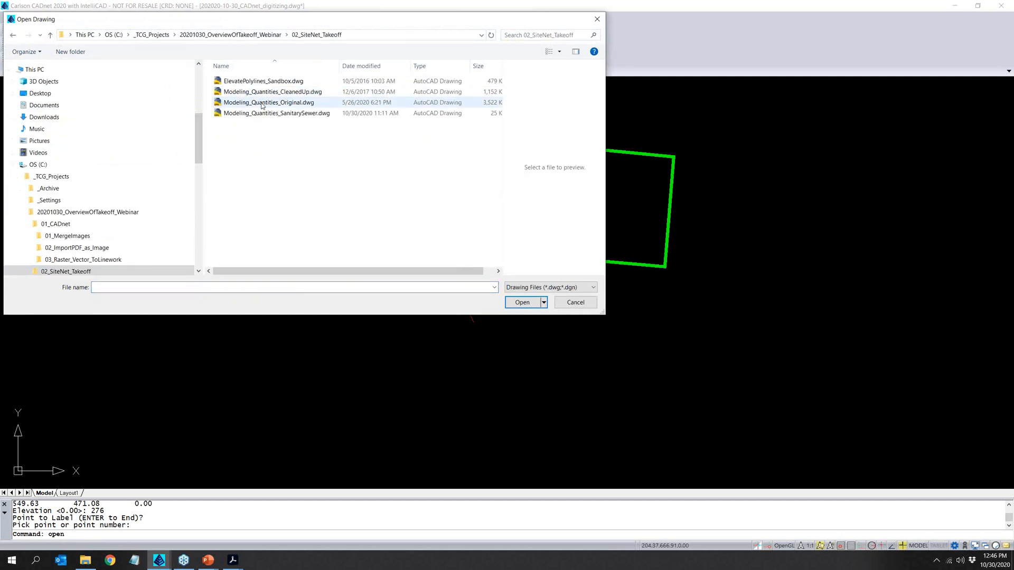
click(261, 103)
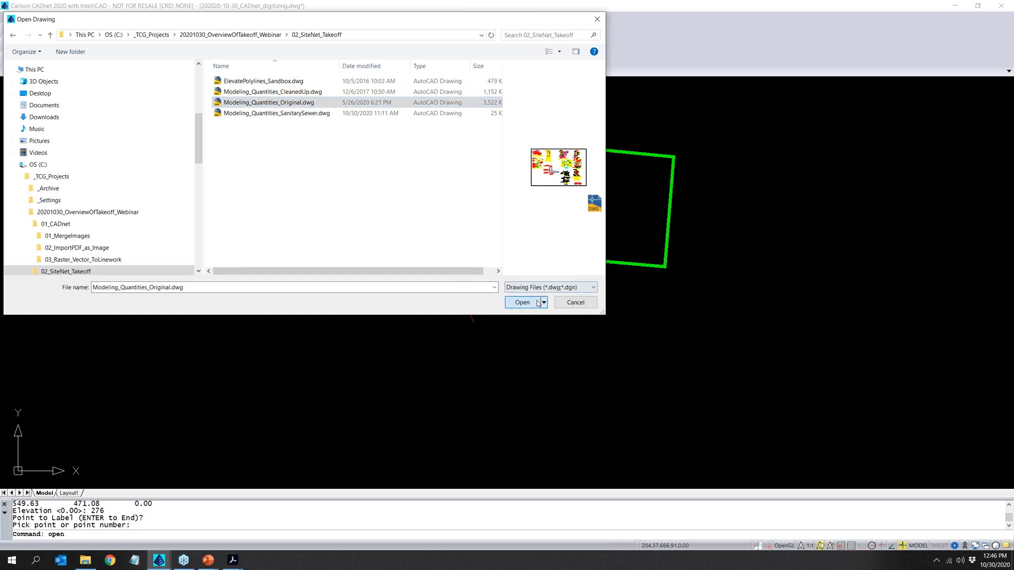
click(522, 302)
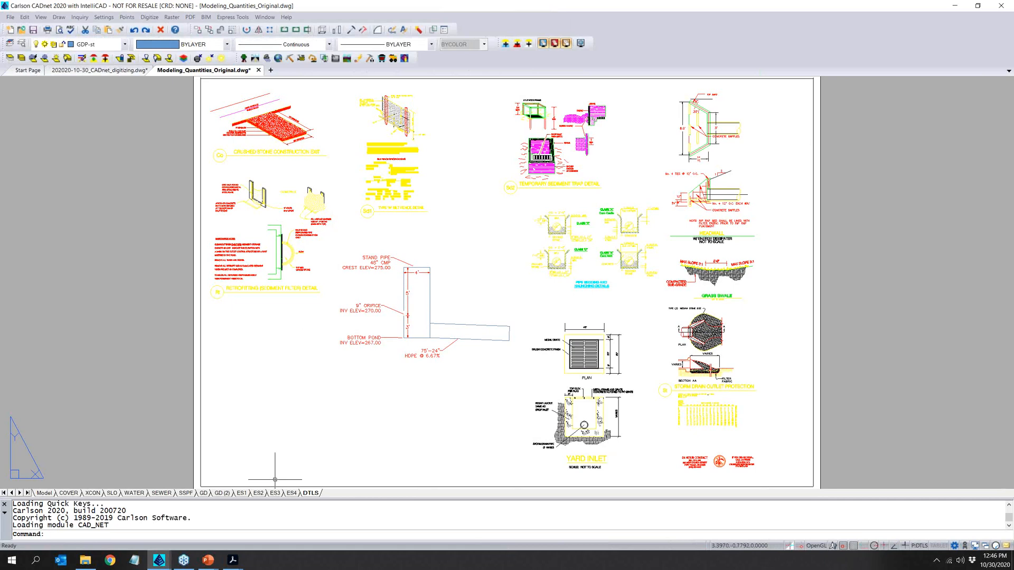
View the GD (2) layout and return to model space.
click(222, 493)
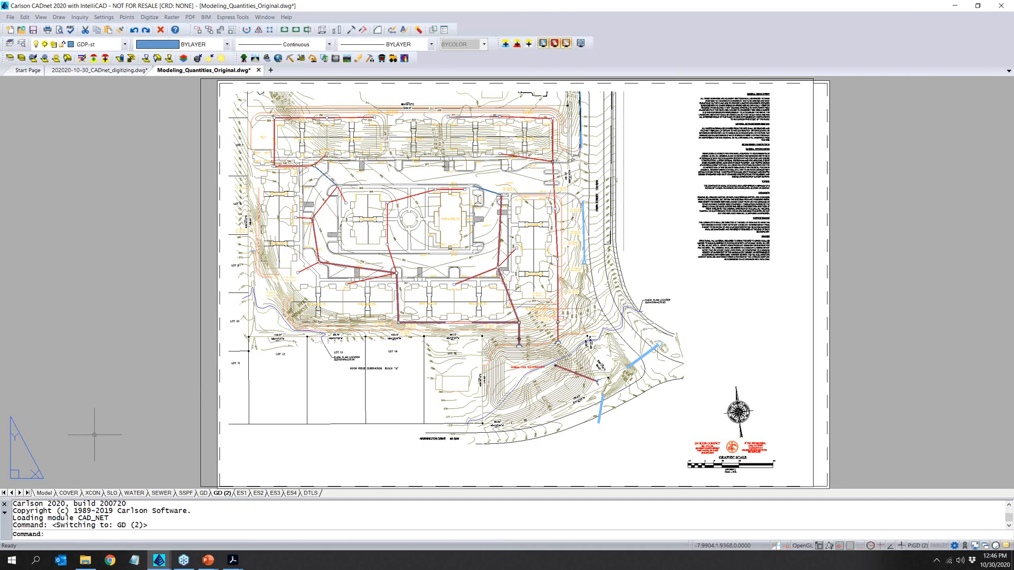
click(45, 493)
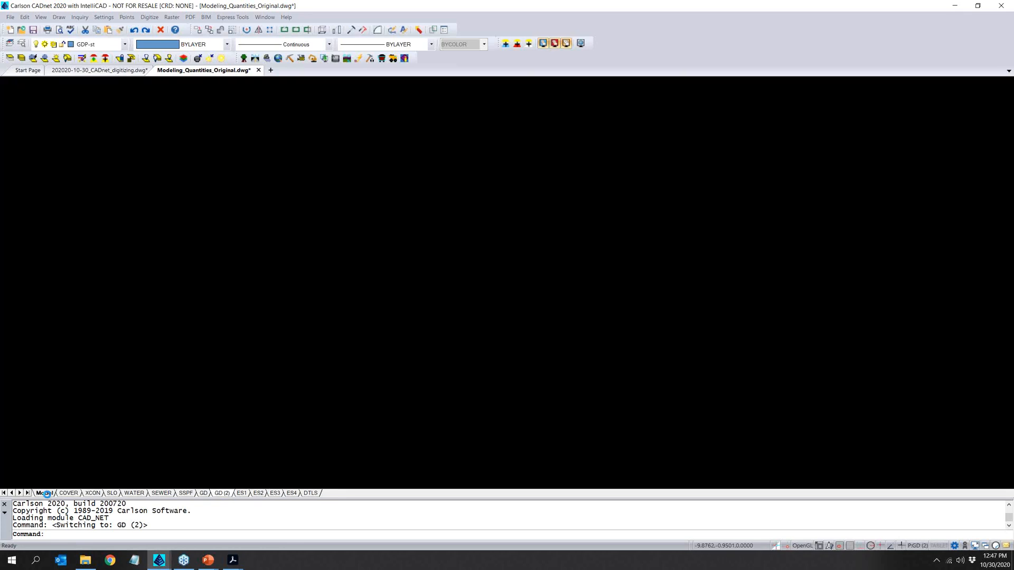
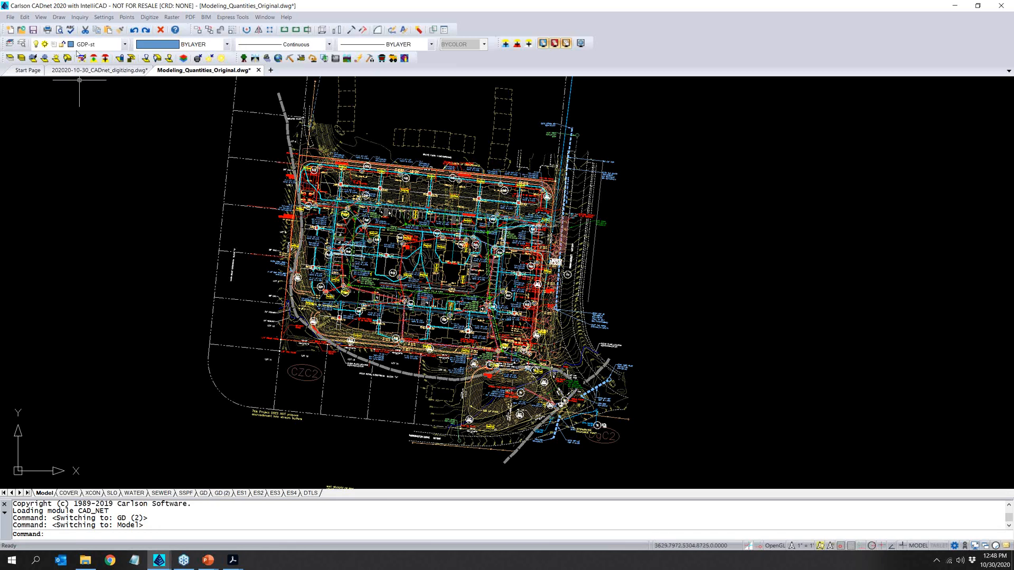
Look through the drawing's layer list, including the frozen Xr-2007-026 layers, and close it without changing the current layer.
click(124, 45)
drag(207, 152, 221, 298)
scroll(166, 181, up, 2)
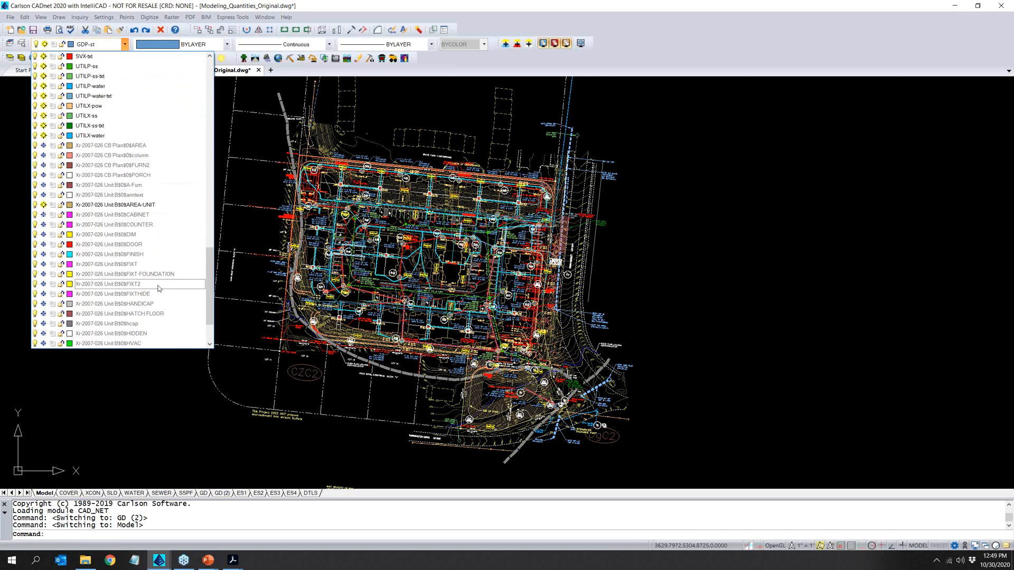
click(167, 379)
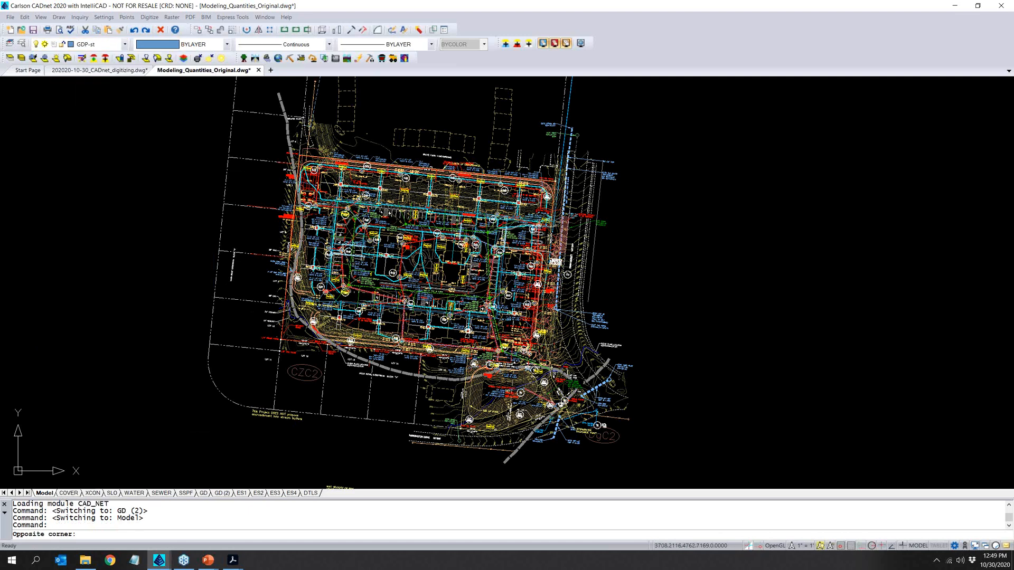
Thaw and turn on all layers with the -LAYER command, and zoom to the drawing extents.
text(-AR)
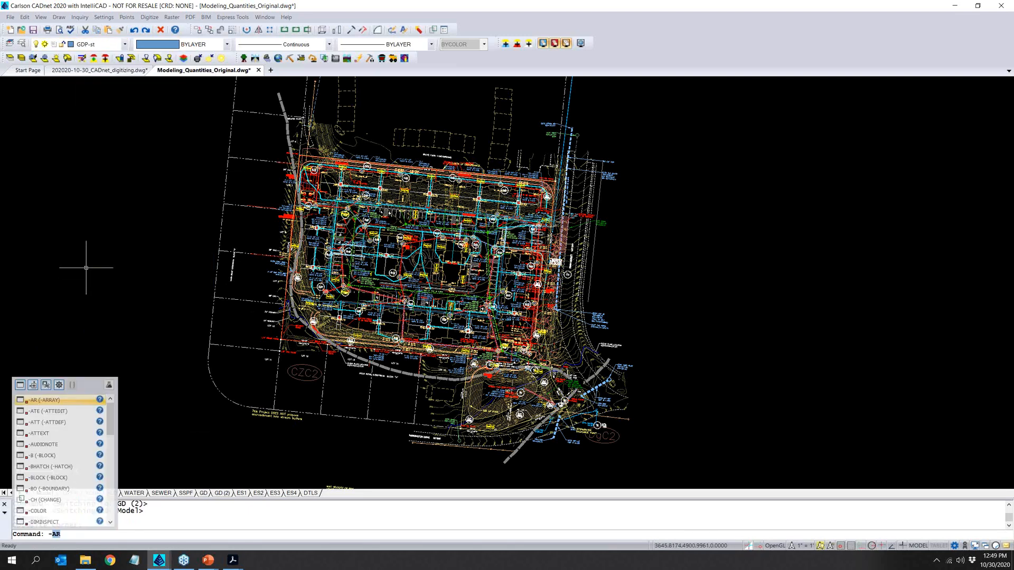
text(LA)
key(Return)
text(T)
key(Return)
text(*)
key(Return)
text(ON)
key(Return)
text(*)
key(Return)
key(Return)
text(Z)
key(Return)
text(E)
key(Return)
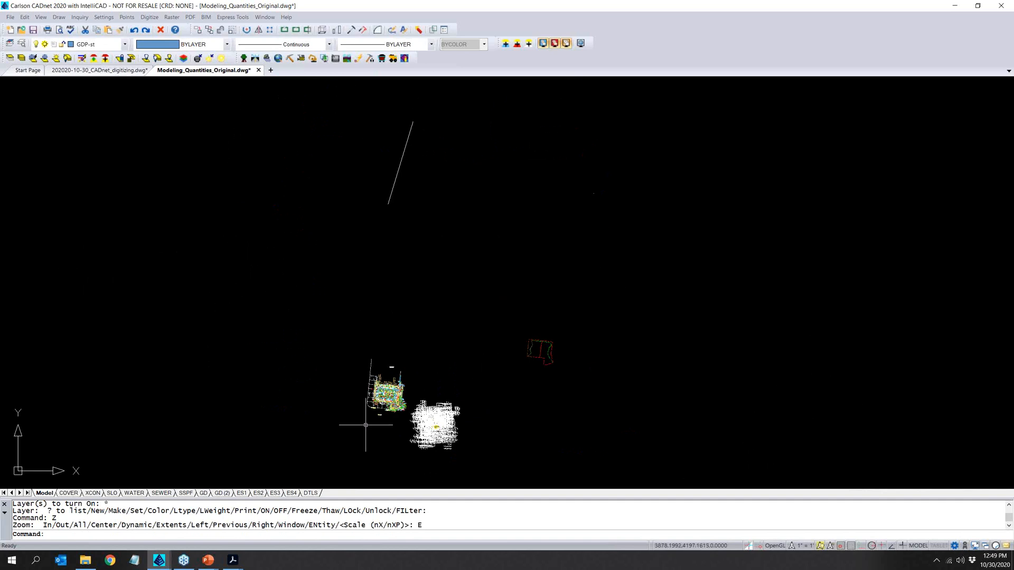
Undo the zoom changes and the thawing and turning on of all layers.
text(U)
key(Return)
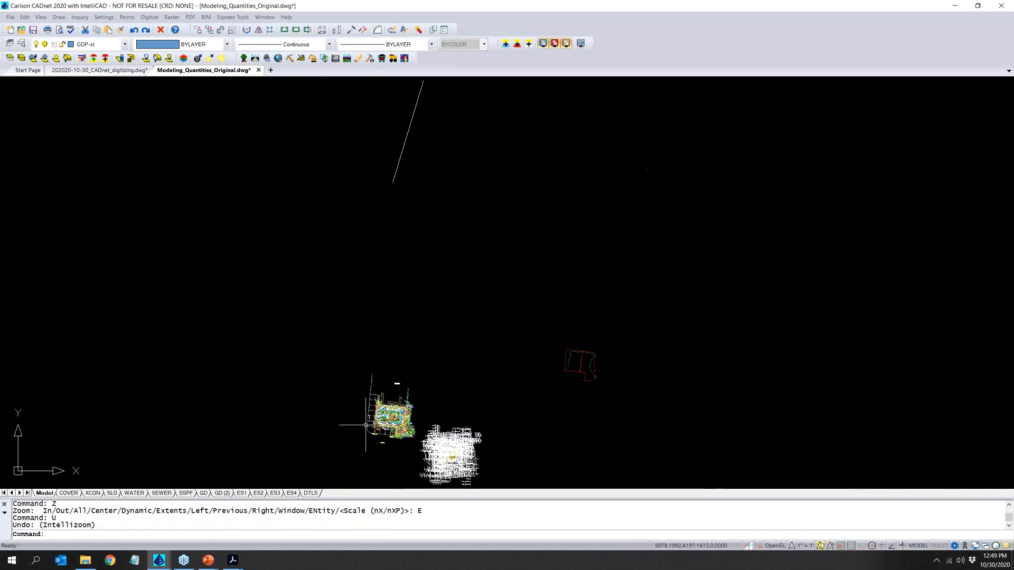
key(ctrl+z)
key(ctrl+z)
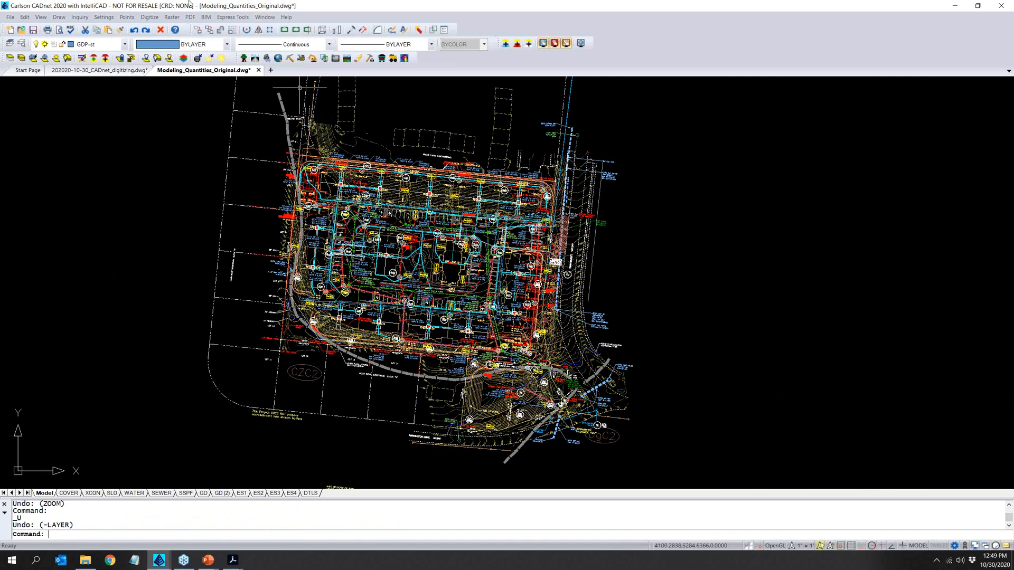
Isolate the layers of the existing contours and their labels, using the 278 to 280 contours north of Harrington Drive.
click(10, 59)
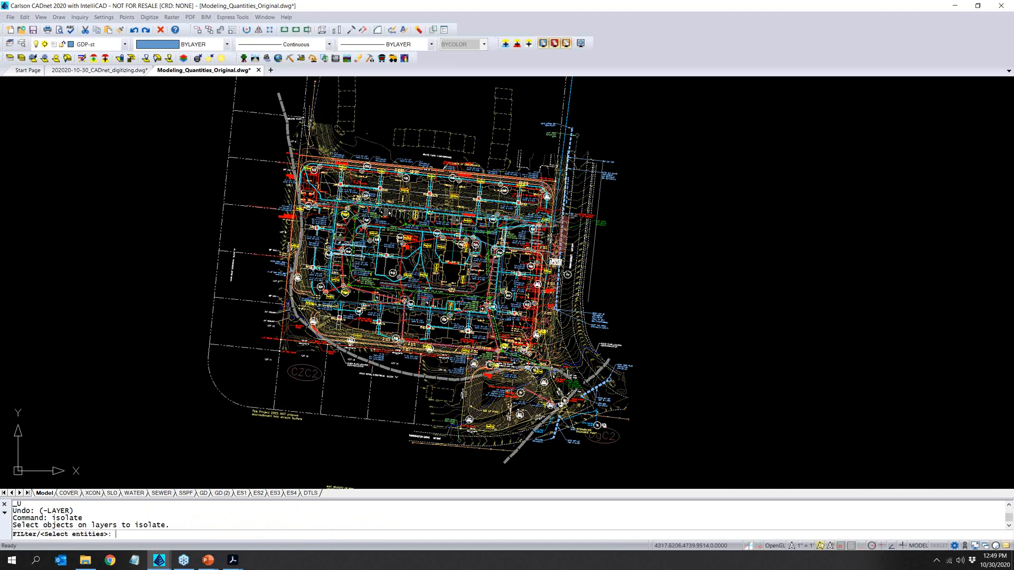
scroll(438, 438, up, 8)
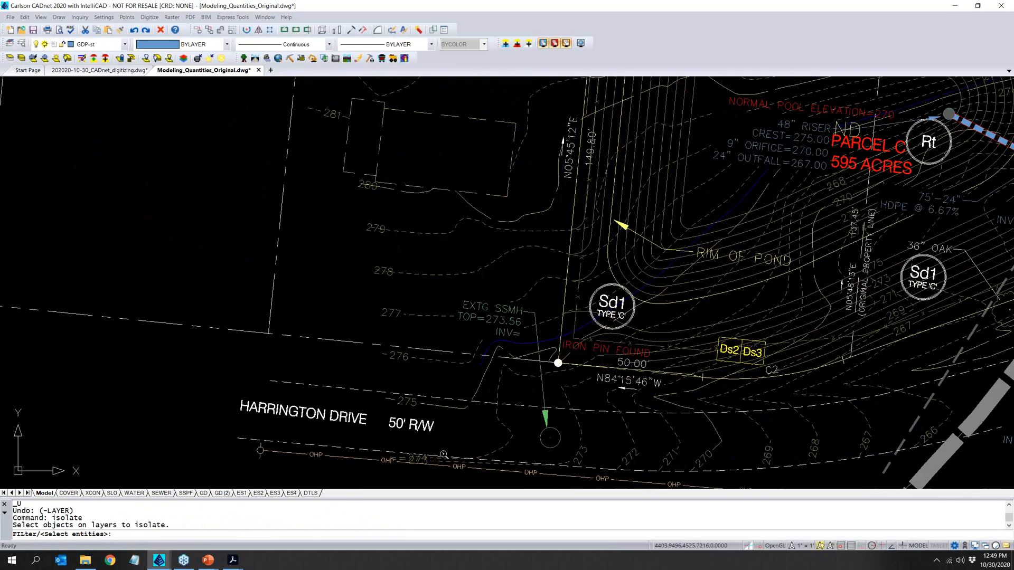
click(419, 289)
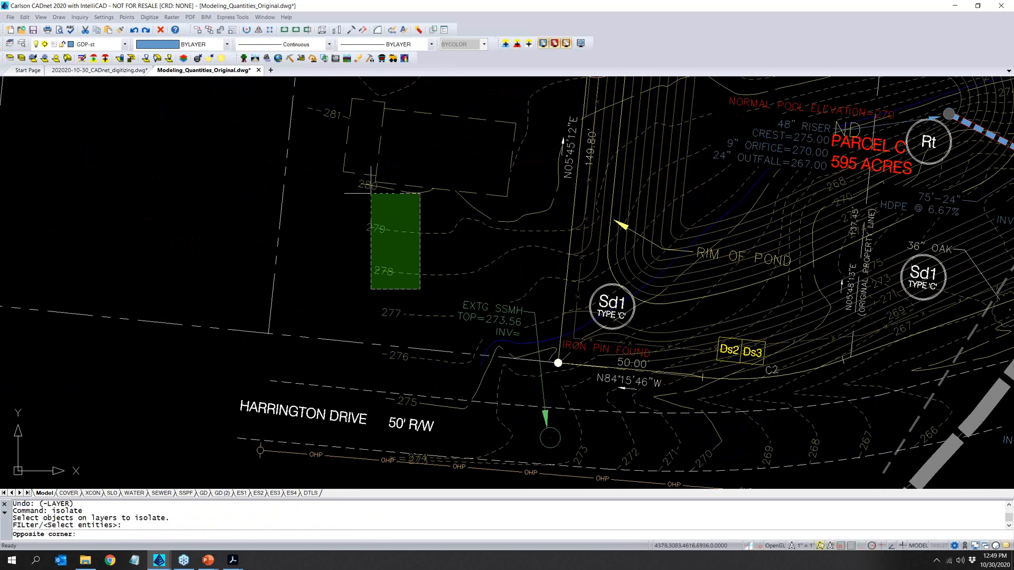
click(372, 188)
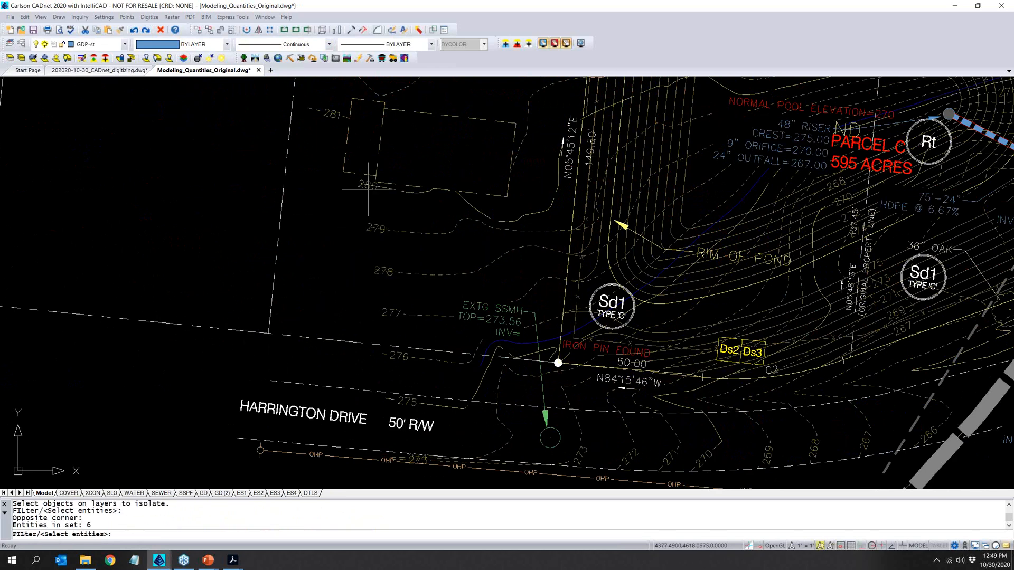
key(Return)
scroll(391, 258, down, 2)
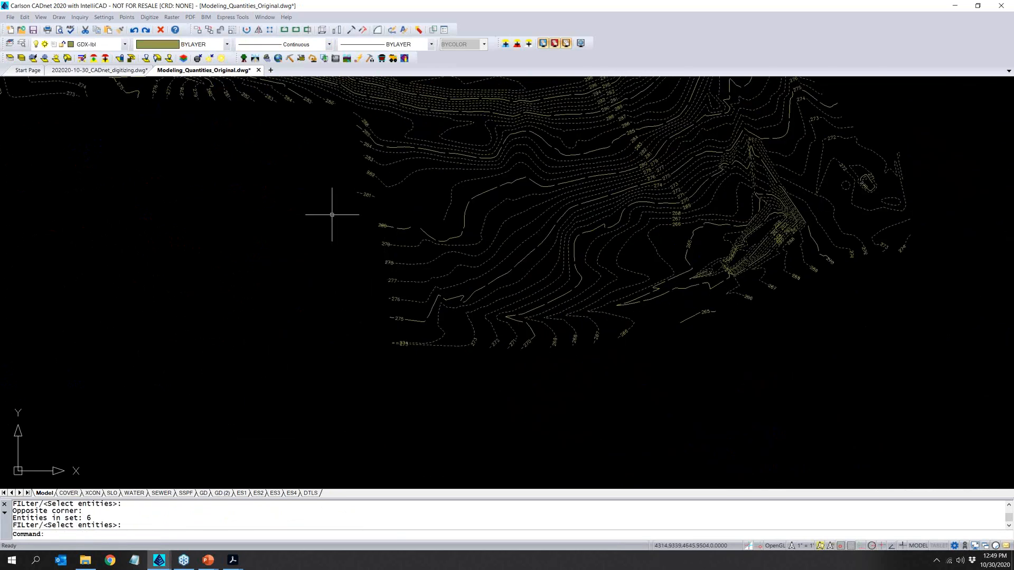
Turn on the Drawing Inspector and check the layers and elevations of the existing contours and labels near the 280 contour.
click(80, 18)
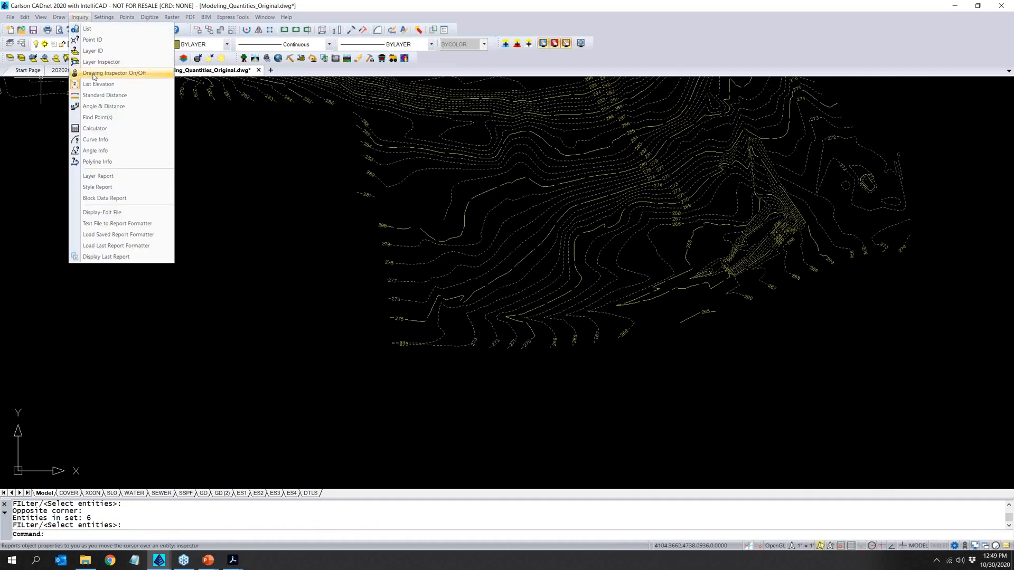
click(111, 75)
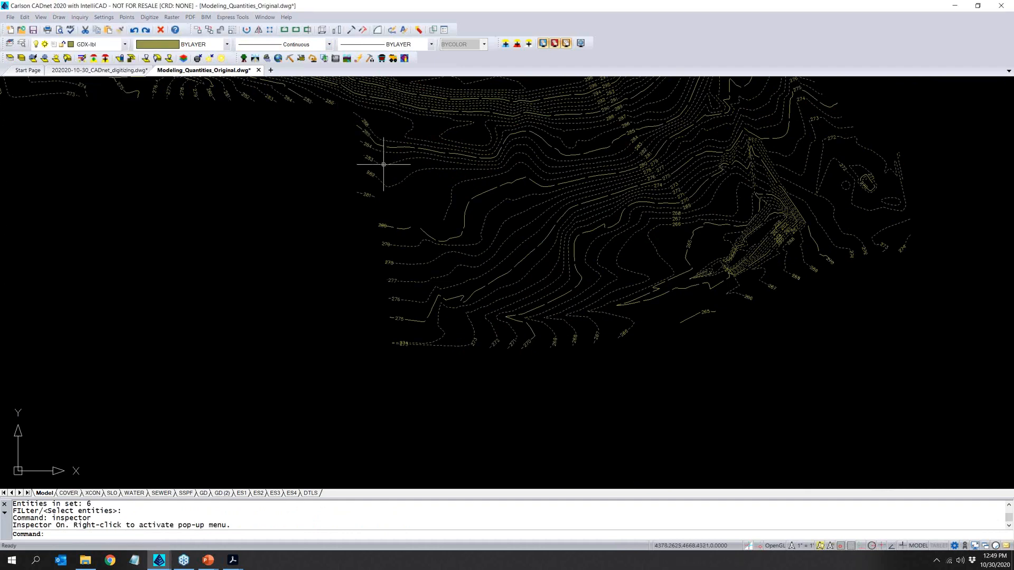
click(401, 184)
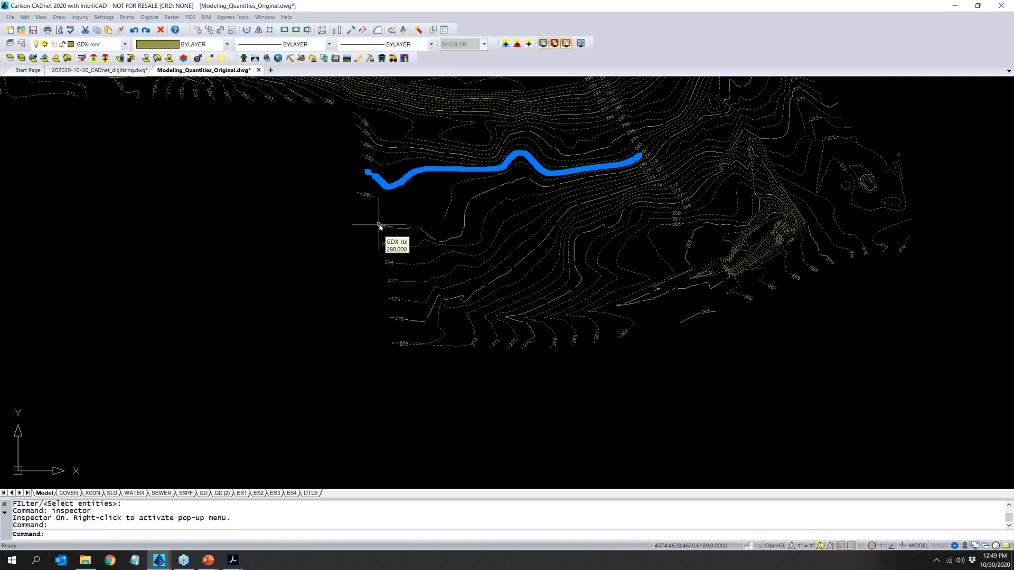
key(Escape)
mouse_move(399, 229)
key(Escape)
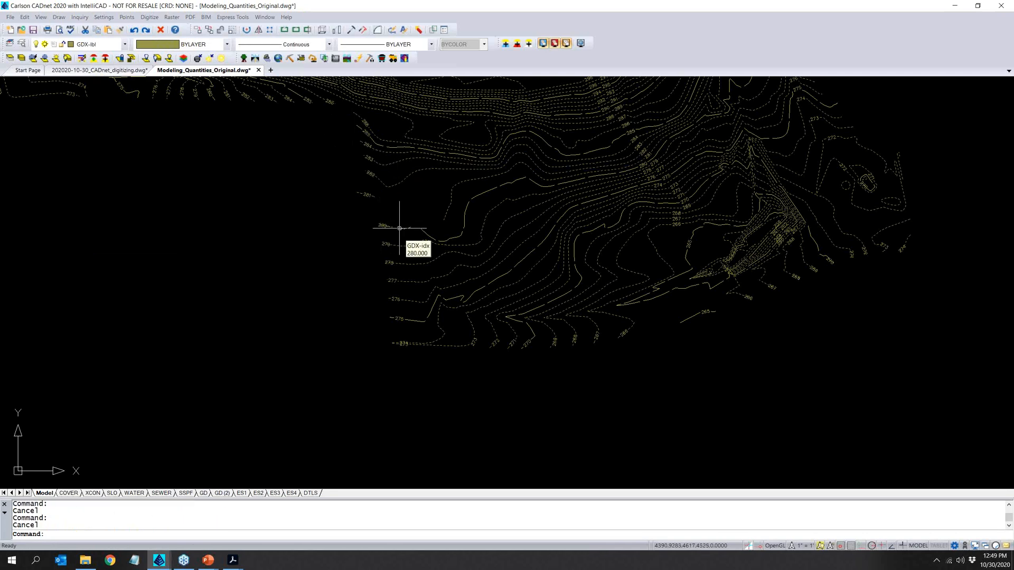
Load all of the isolated existing contours into the 3D Drawing Viewer.
scroll(329, 289, down, 3)
scroll(328, 289, down, 3)
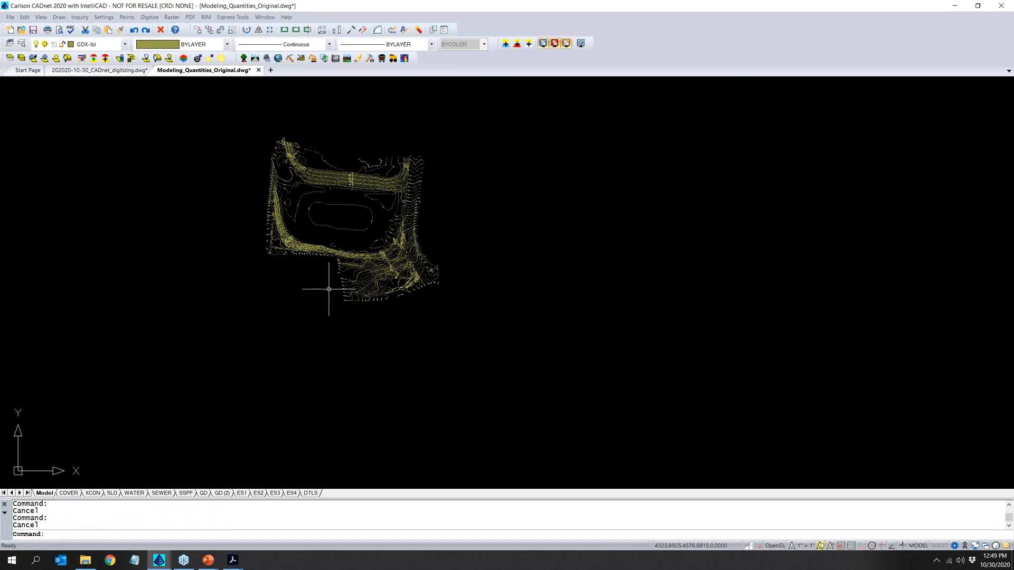
click(41, 17)
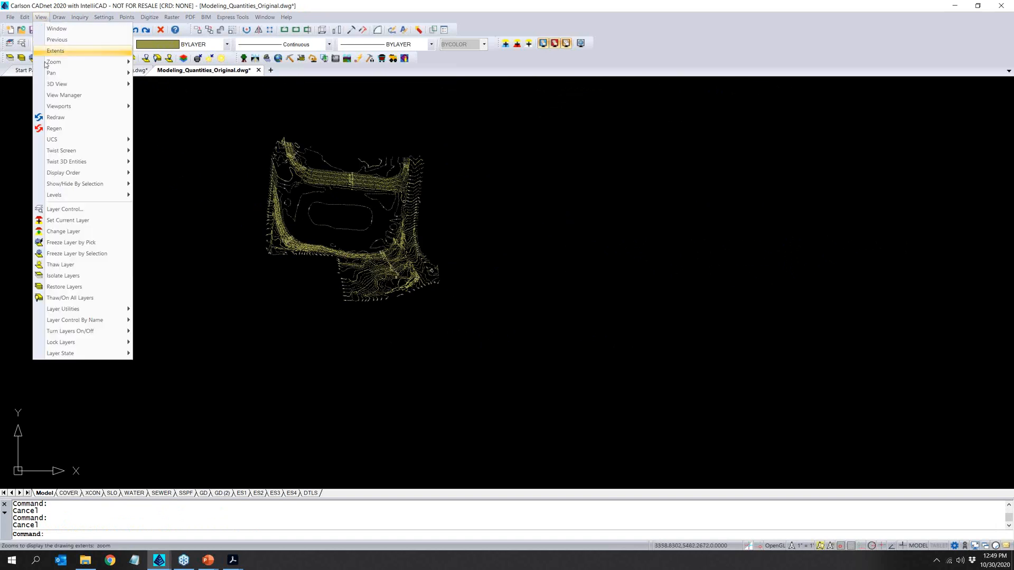
mouse_move(50, 86)
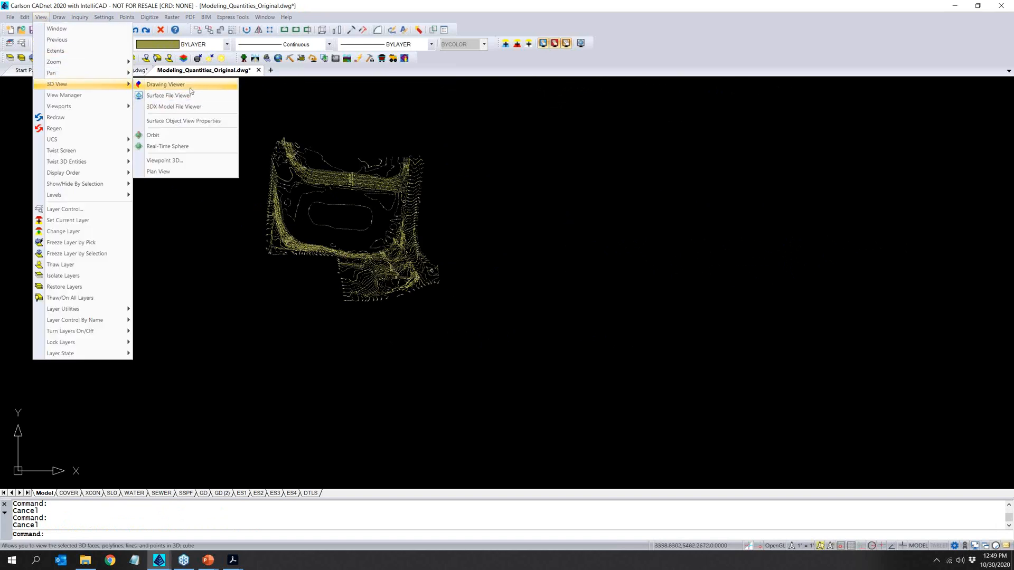
click(212, 84)
click(220, 118)
click(505, 343)
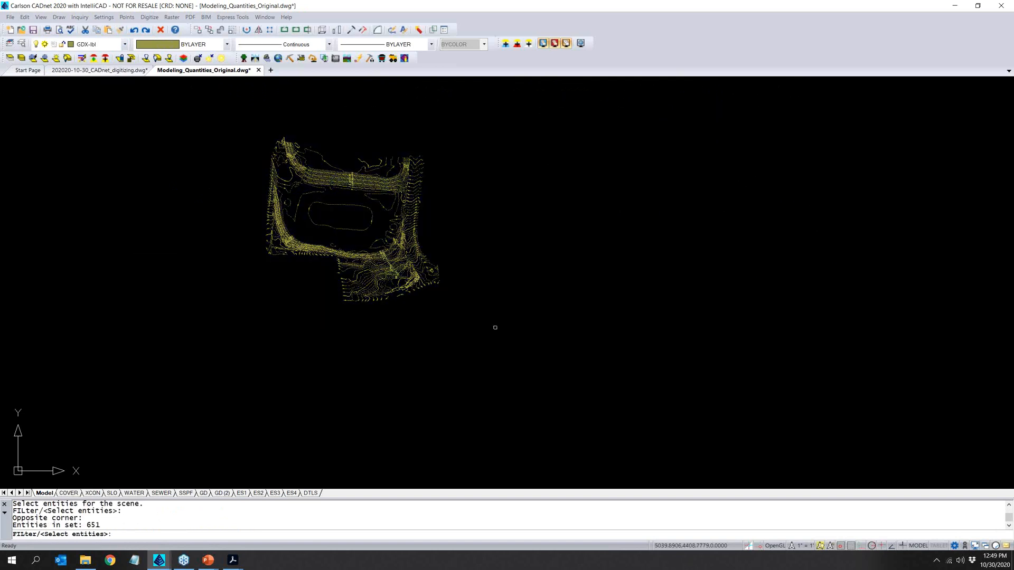
key(Return)
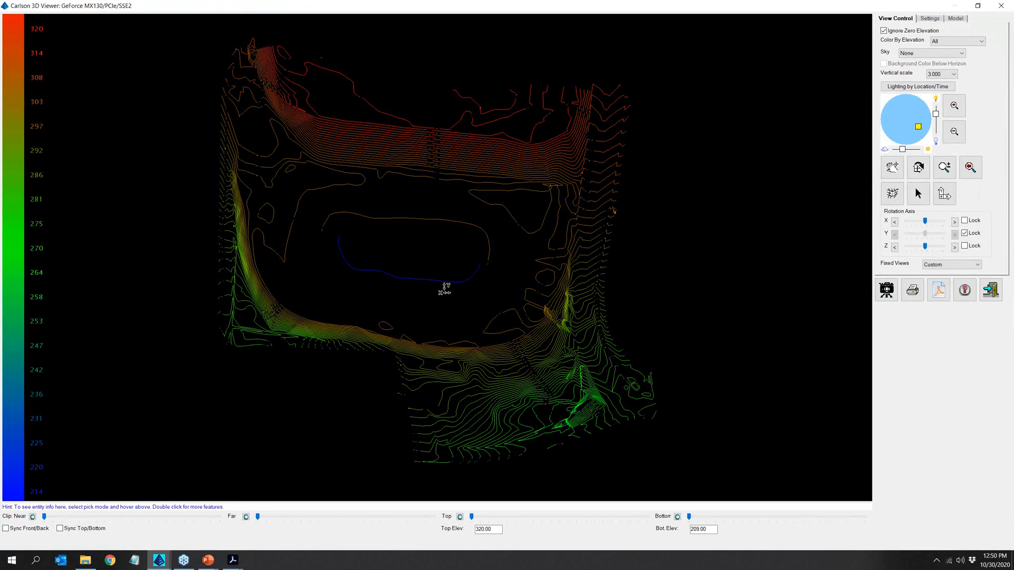
Orbit the existing contours to a side view and back to examine their elevations, and exit the 3D viewer.
drag(410, 324, 415, 154)
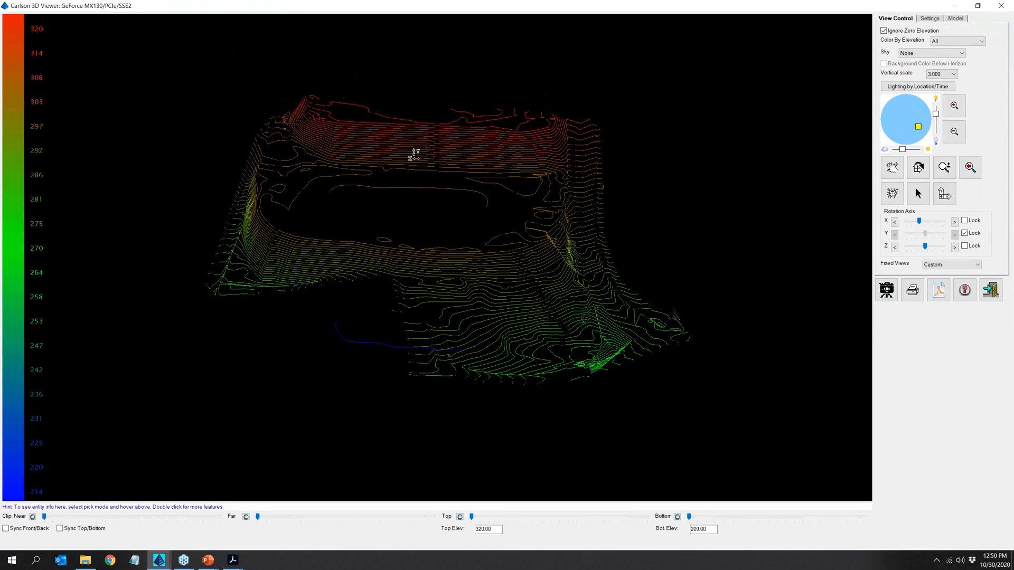
drag(386, 282, 386, 125)
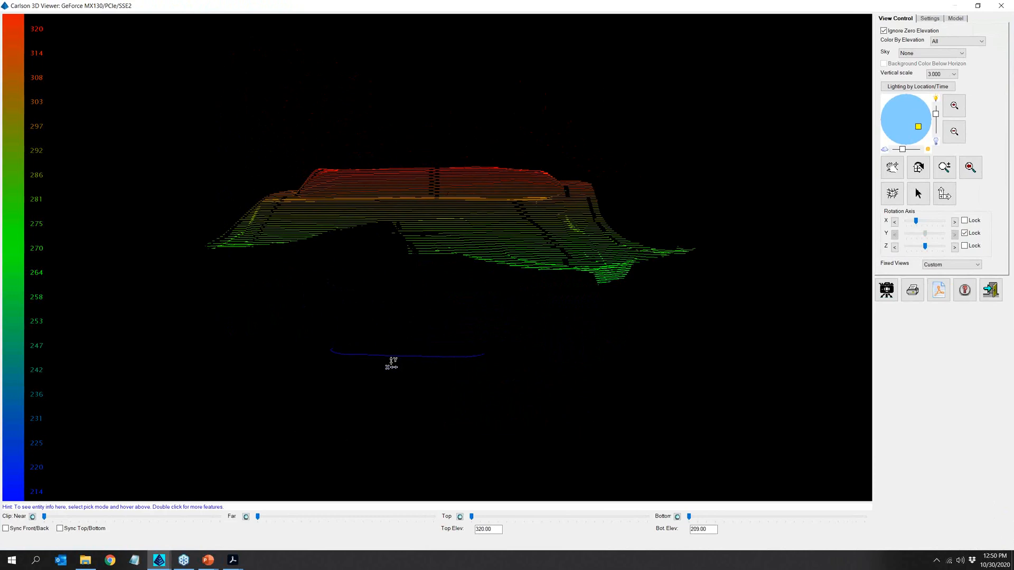
drag(422, 267, 441, 367)
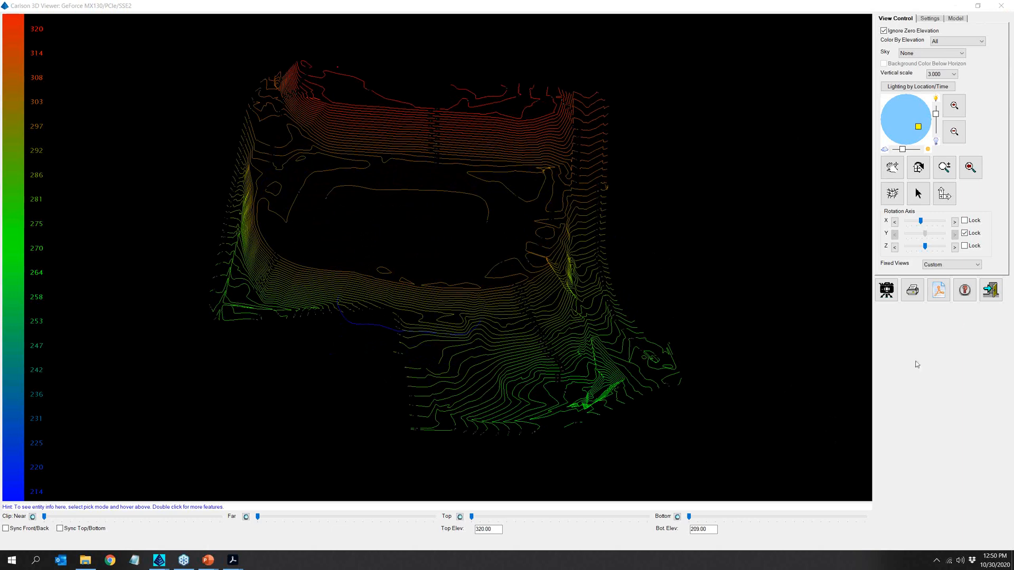
click(990, 290)
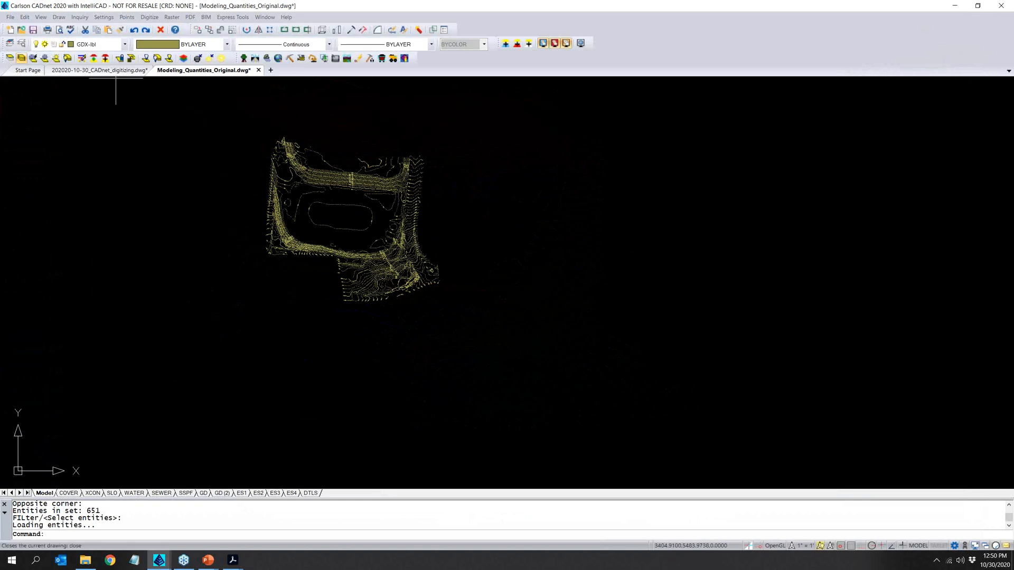
Restore the hidden layers, and isolate the layers of the proposed contours and their labels.
click(23, 45)
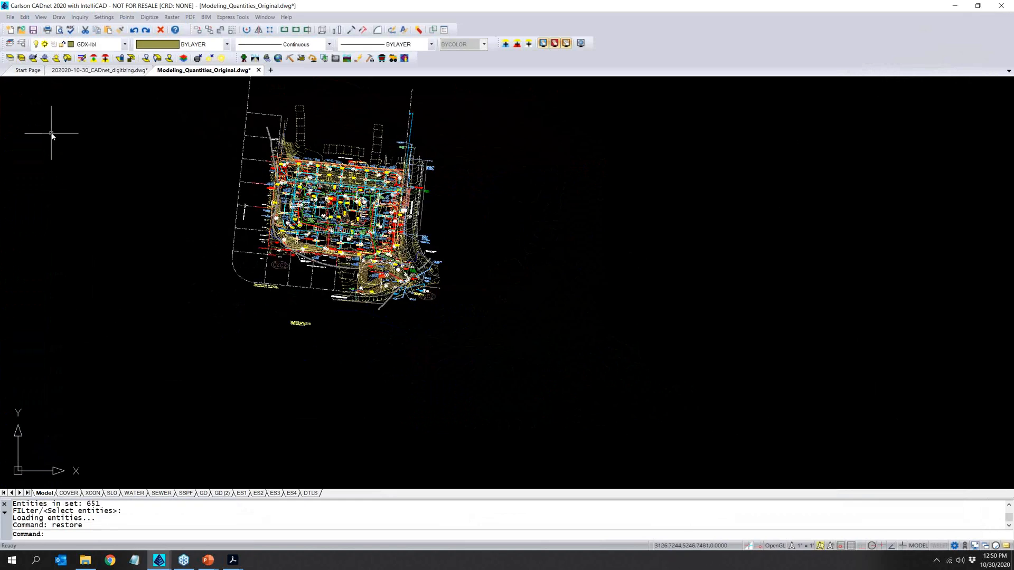
click(10, 57)
scroll(293, 218, up, 2)
scroll(292, 218, up, 5)
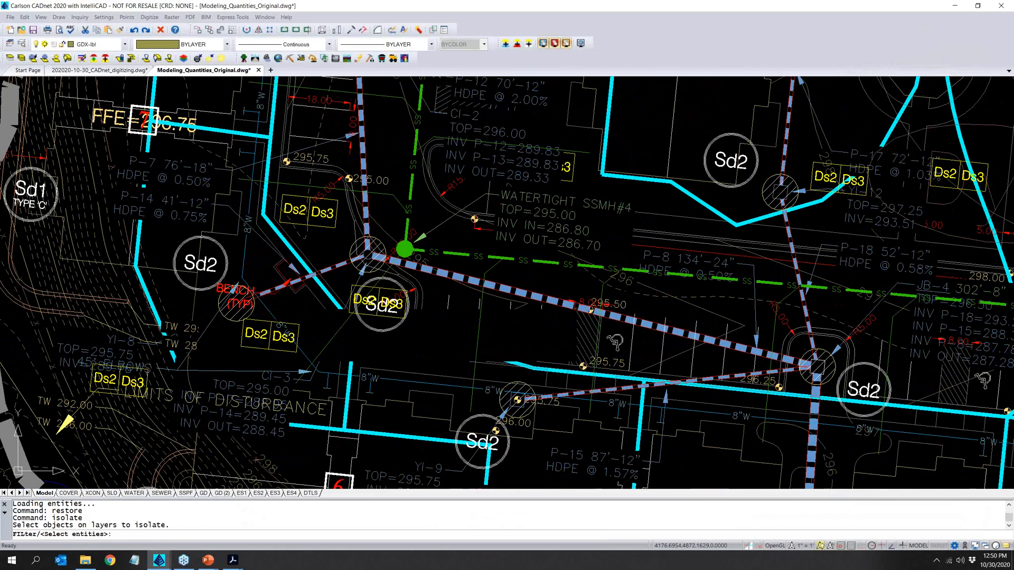
middle_drag(414, 179, 371, 355)
scroll(285, 263, up, 2)
click(285, 263)
click(351, 257)
key(Return)
scroll(351, 257, down, 8)
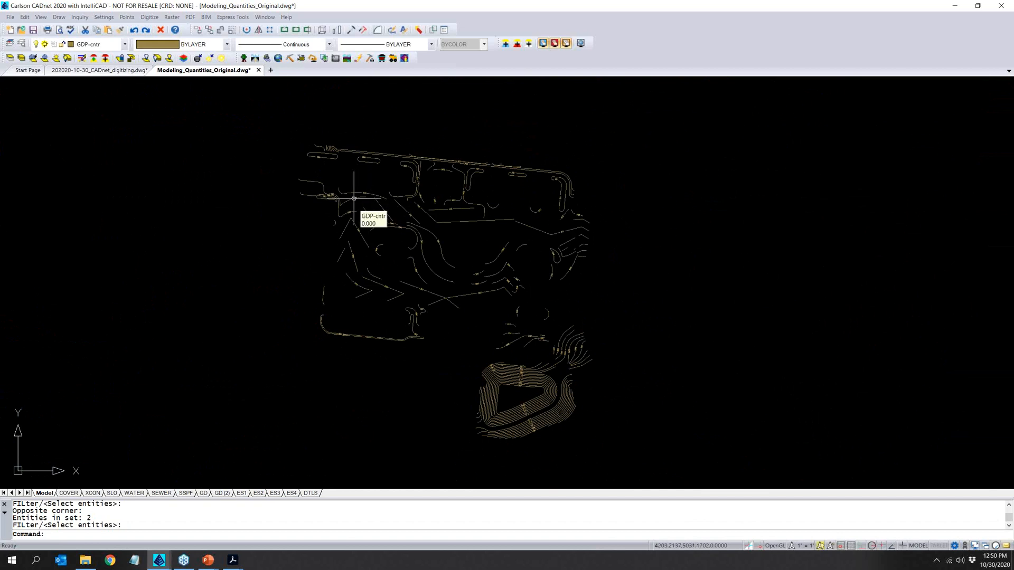
Inspect the elevation of the proposed contour on the site's west side and clear the selection.
scroll(353, 203, up, 3)
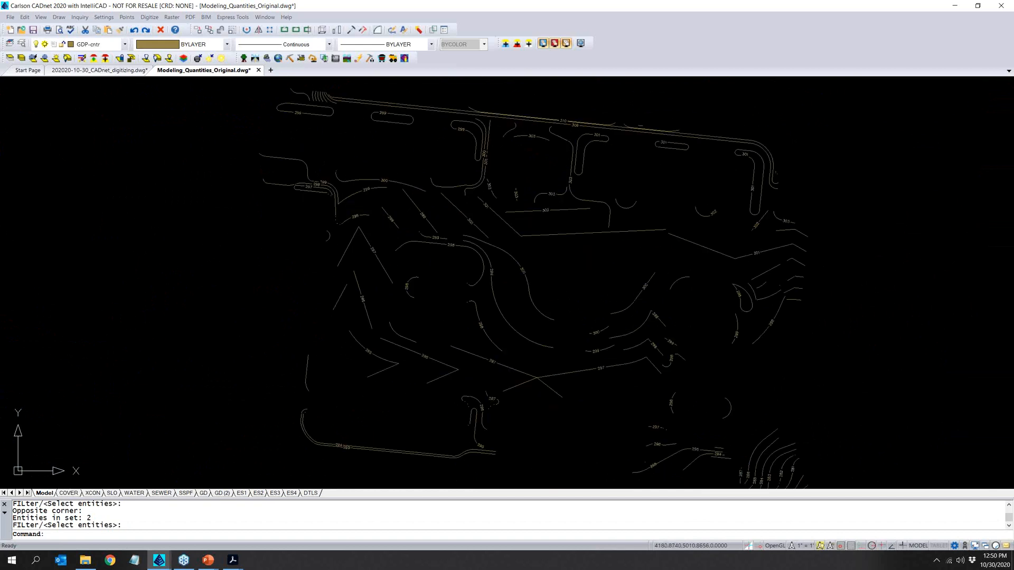
click(341, 224)
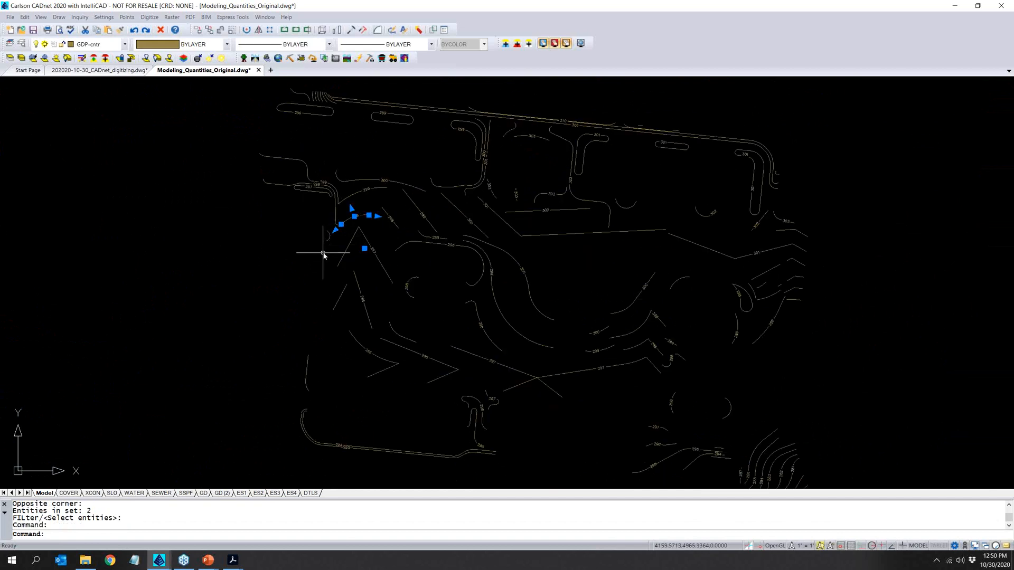
key(Escape)
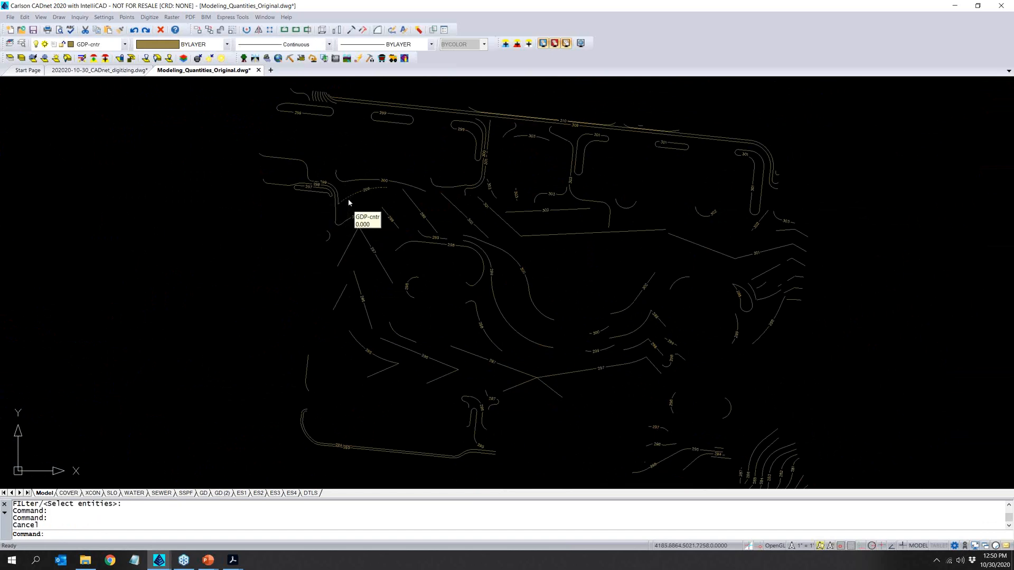
Load all of the isolated proposed contours and their labels into the 3D Drawing Viewer.
scroll(349, 202, down, 5)
key(Escape)
click(40, 17)
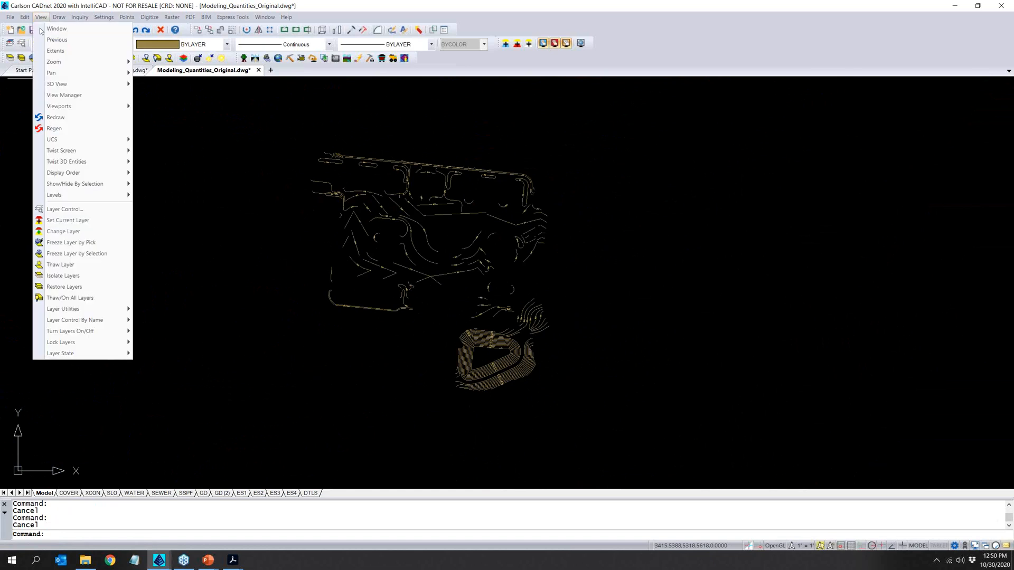
mouse_move(58, 84)
click(184, 94)
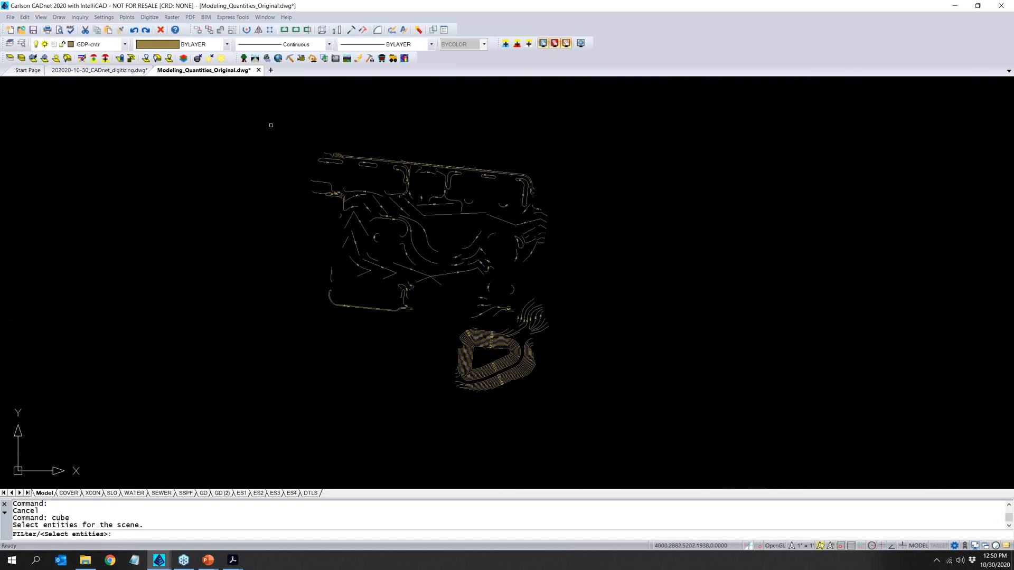
click(258, 113)
click(586, 407)
key(Return)
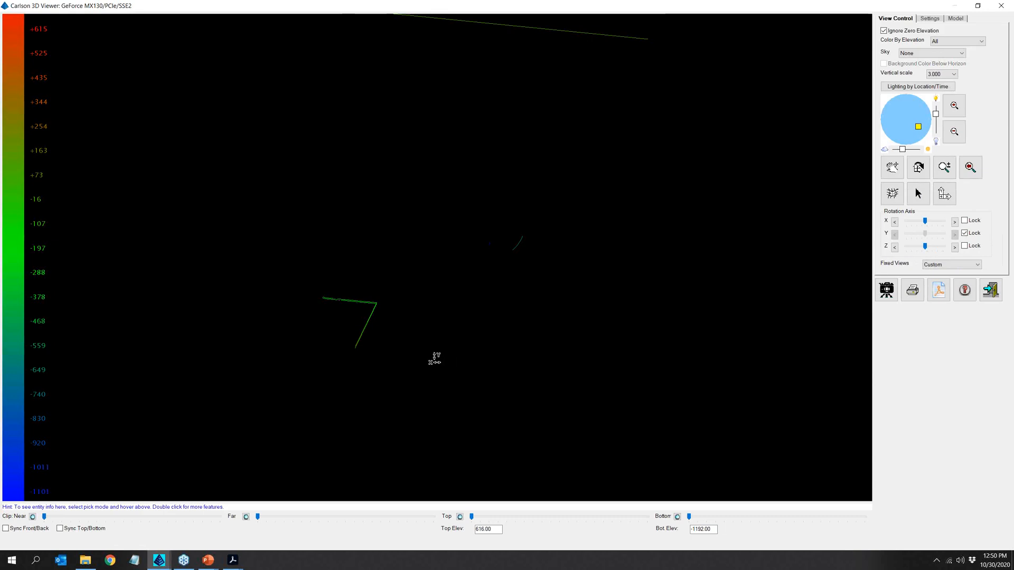
Orbit the proposed contours, toggle Ignore Zero Elevation off and on to check for unelevated lines, and exit the 3D viewer.
drag(430, 355, 414, 156)
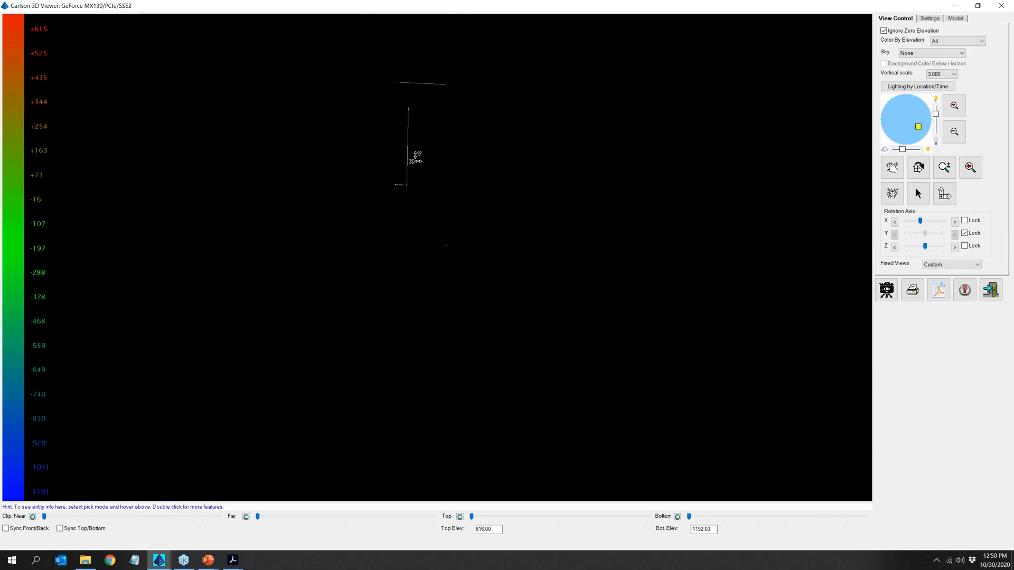
click(909, 32)
drag(457, 116, 307, 245)
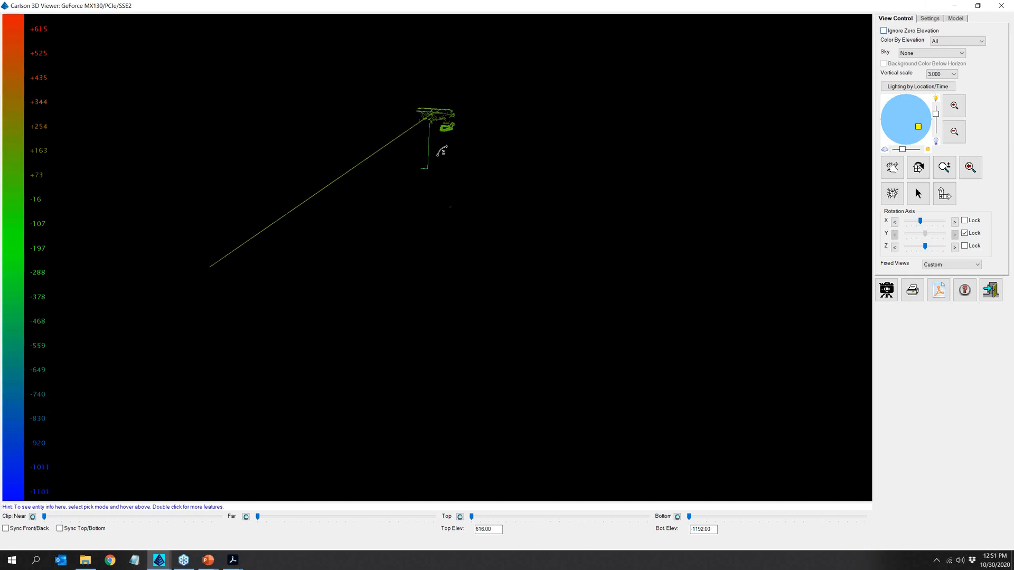
click(901, 32)
click(989, 290)
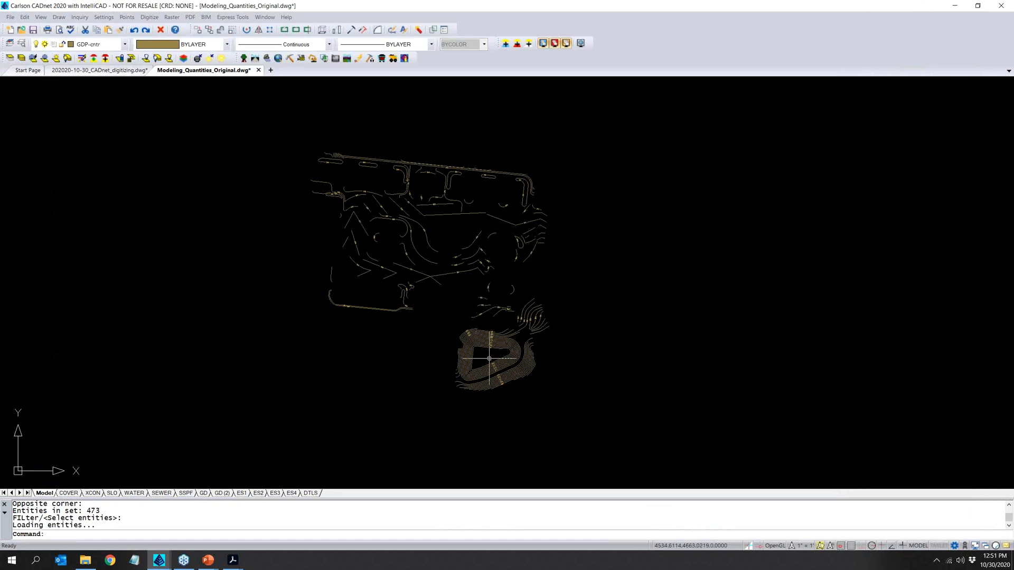
Examine the labeled pond contours and restore the layers hidden by the isolation.
scroll(491, 365, up, 7)
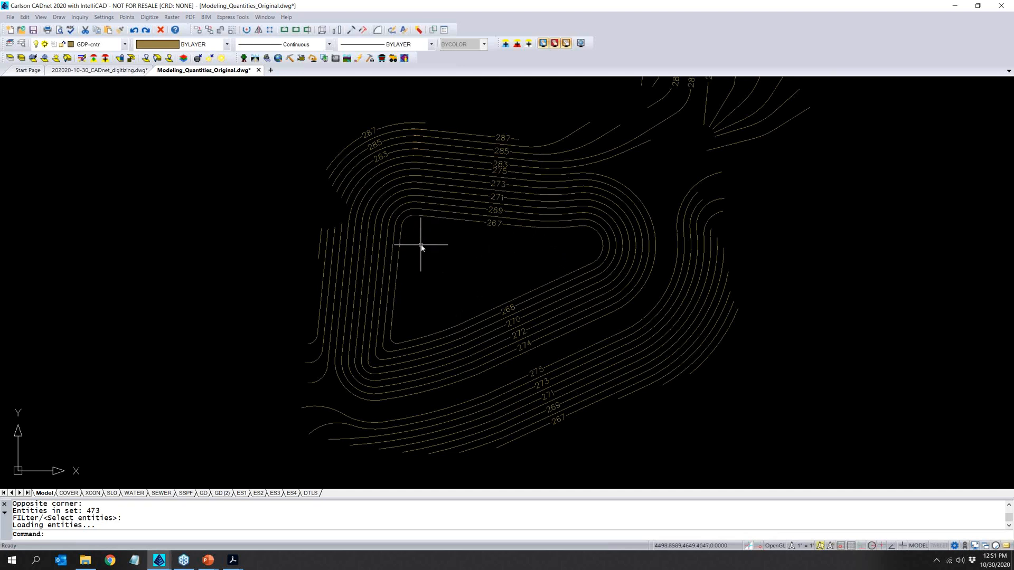
scroll(222, 227, down, 3)
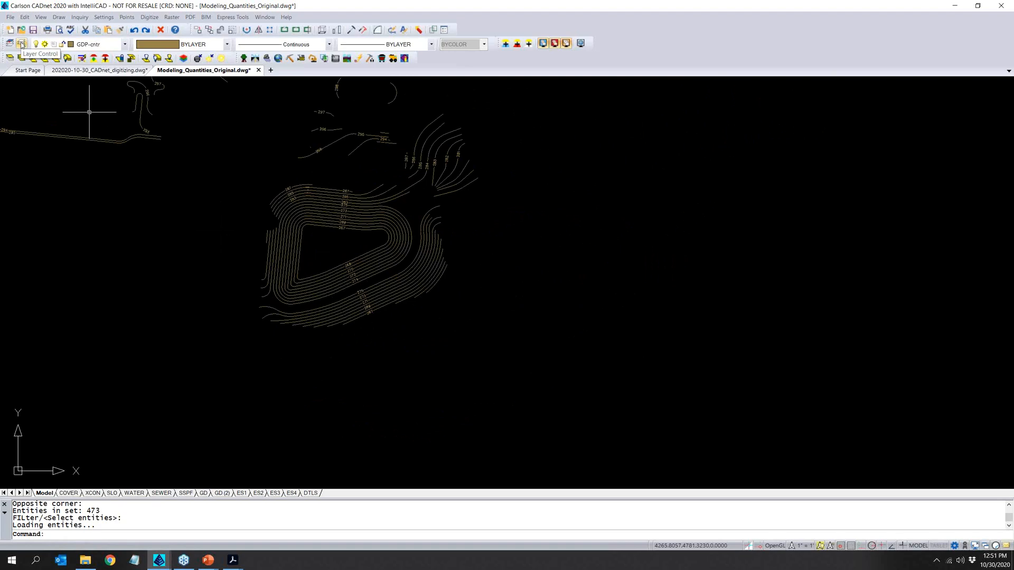
click(22, 44)
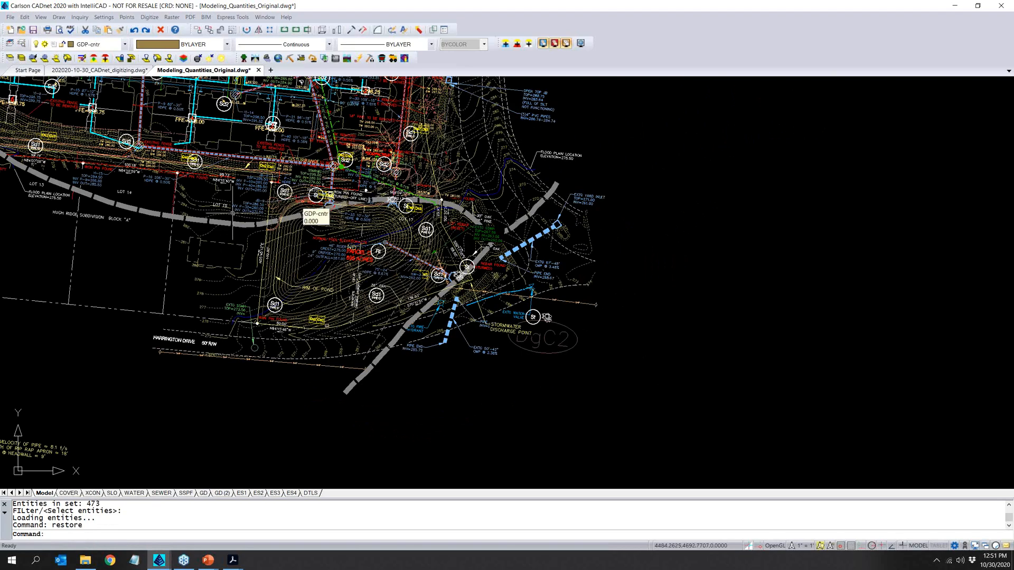
Isolate the layers of the curb lines and spot elevations, using the objects around the 297.50 spot beside the accessible parking spaces.
scroll(213, 229, down, 1)
middle_drag(125, 170, 319, 392)
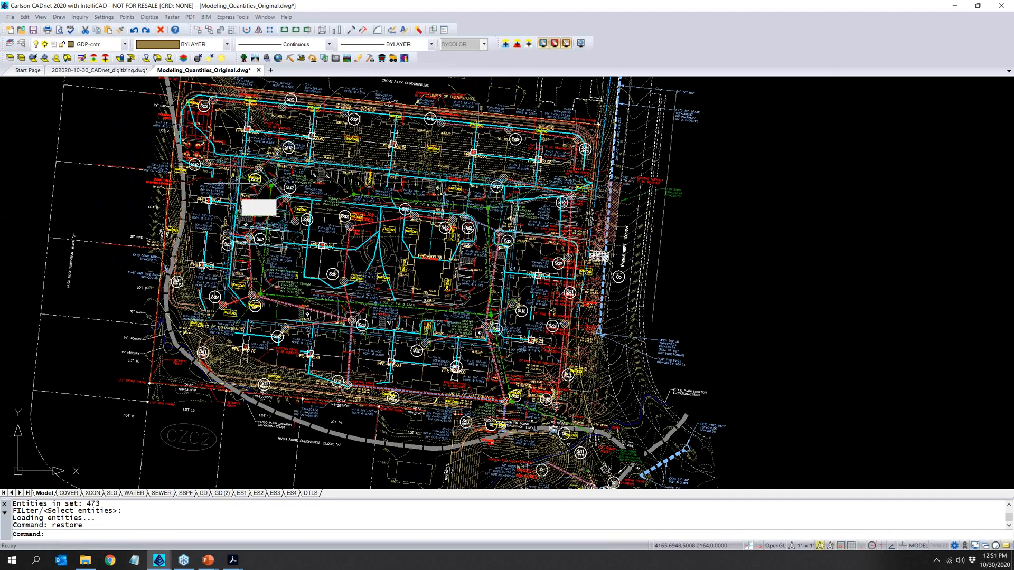
click(9, 59)
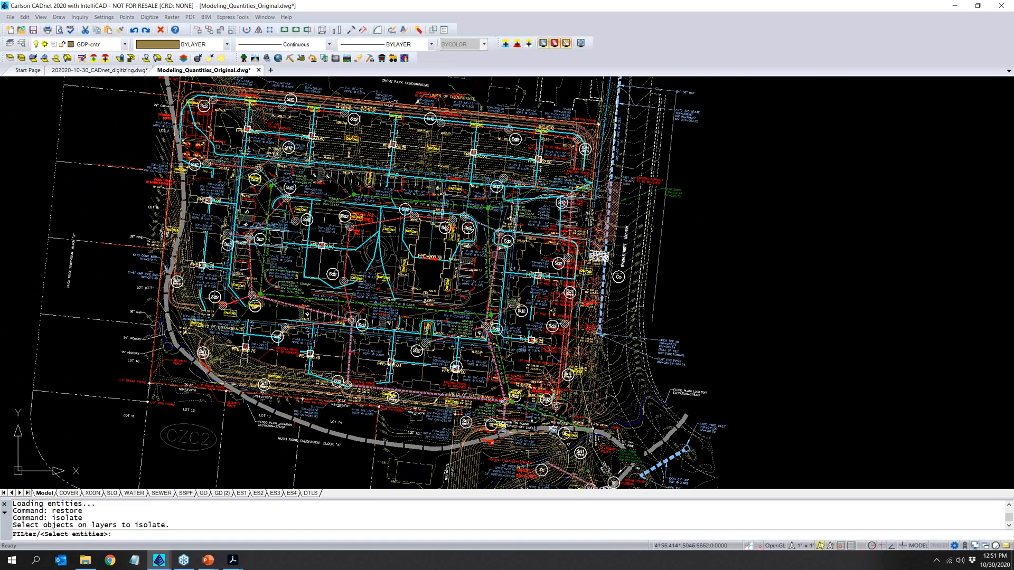
scroll(496, 256, up, 5)
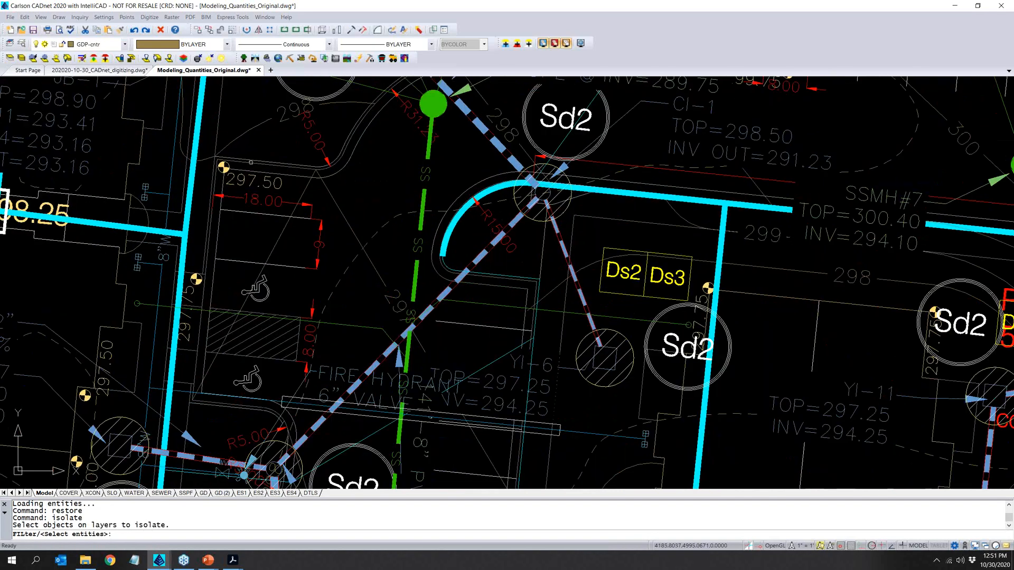
click(315, 201)
click(201, 147)
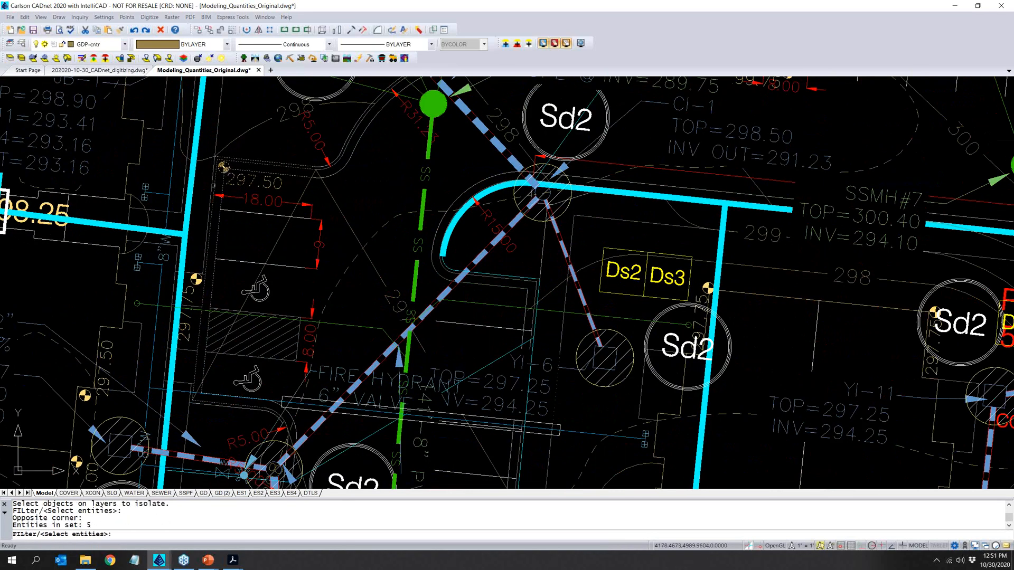
key(Return)
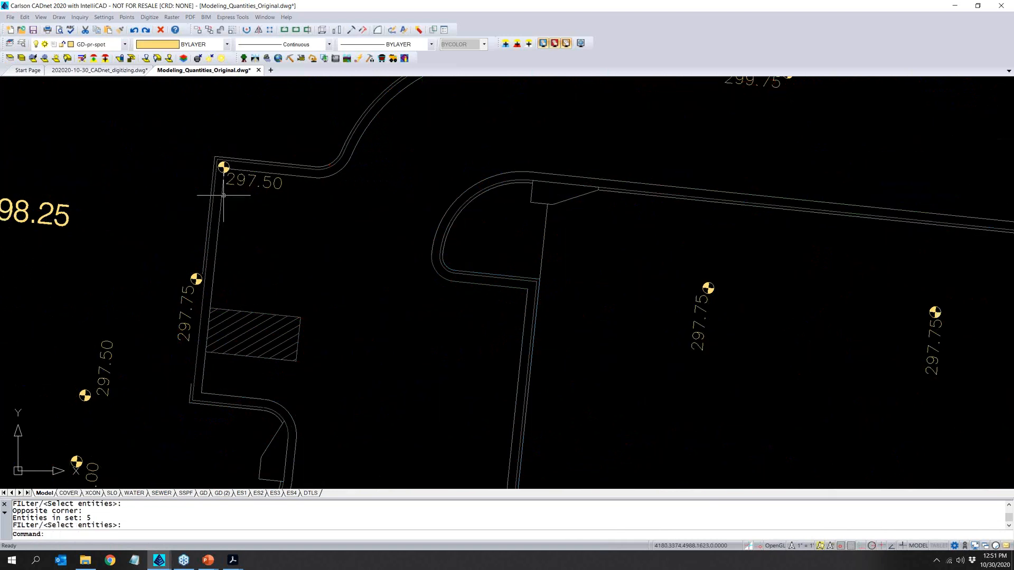
Inspect the elevations of the curb lines around the accessible parking spaces and clear the selection.
click(219, 206)
click(211, 208)
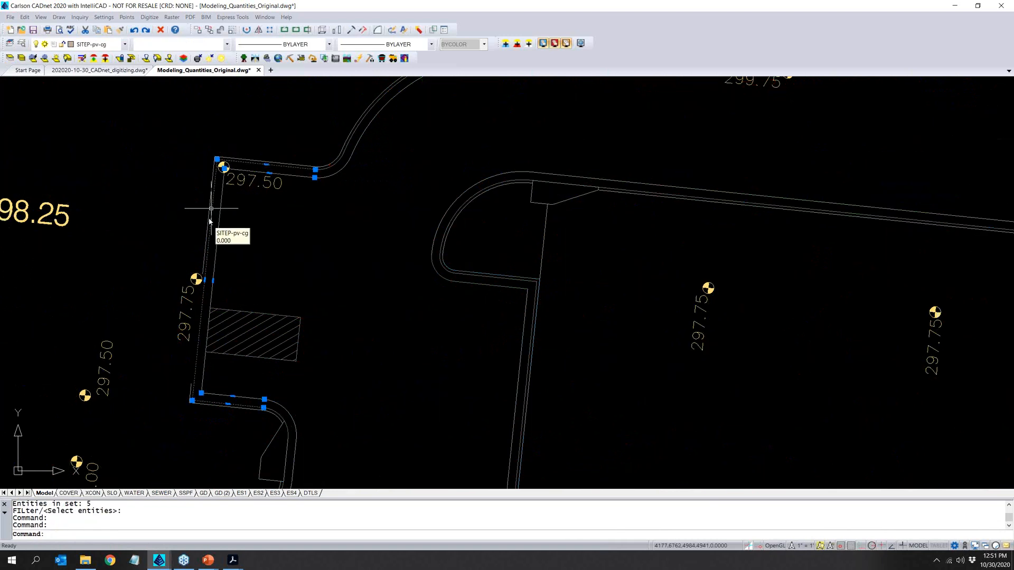
click(329, 170)
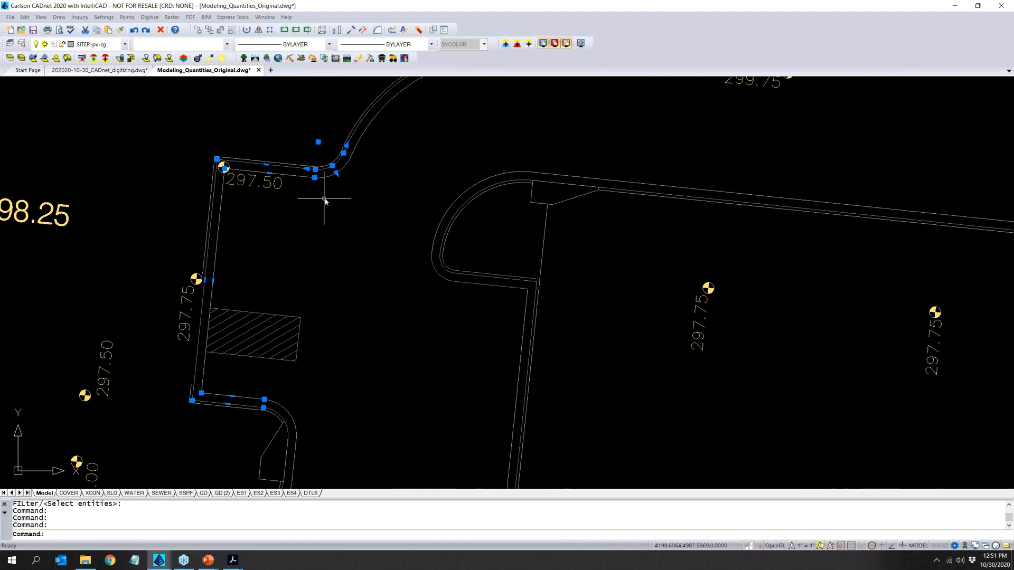
key(Escape)
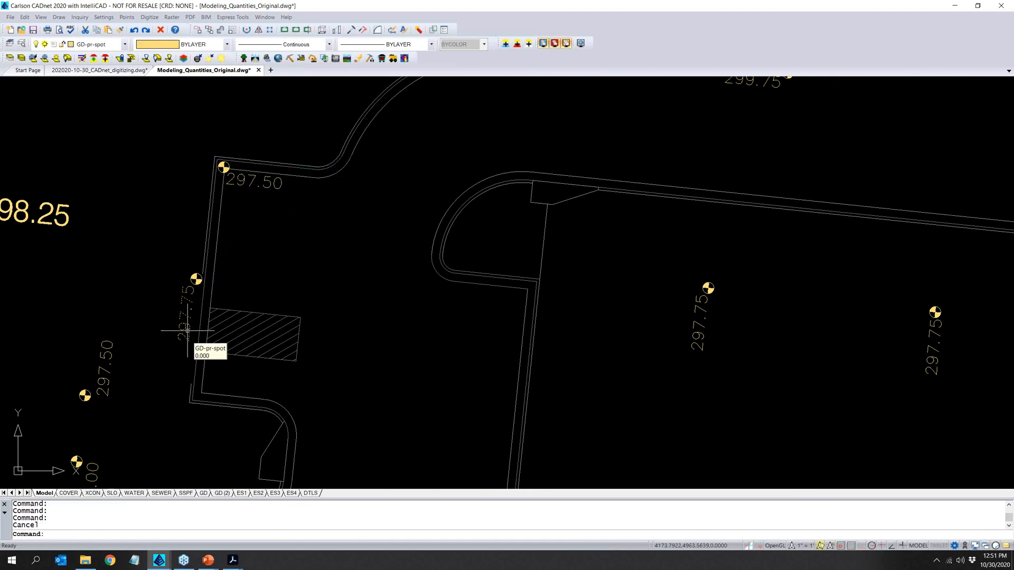
Load all of the isolated curb lines and spot elevations into the 3D Drawing Viewer.
scroll(181, 328, down, 5)
scroll(282, 296, down, 6)
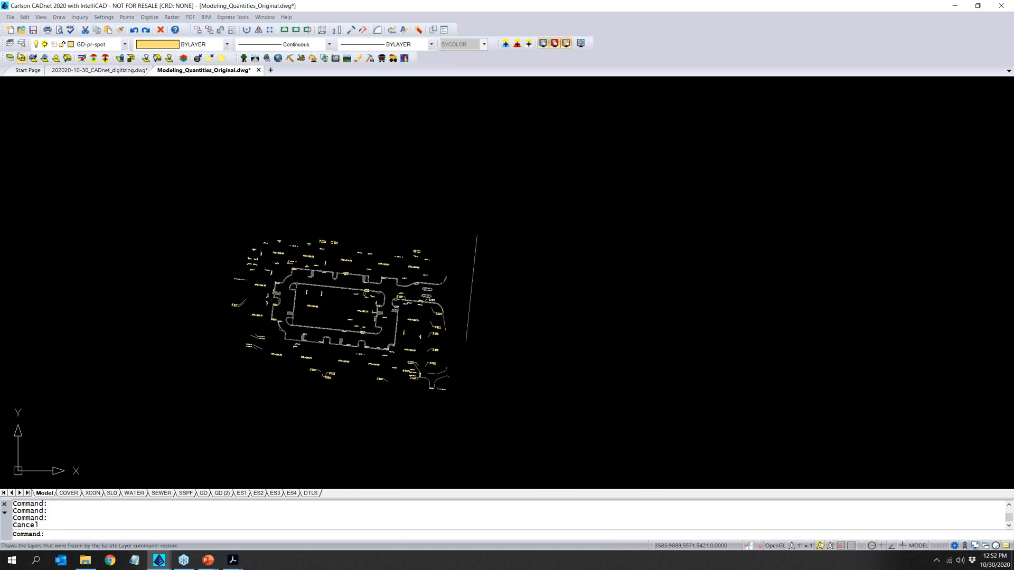
click(41, 17)
mouse_move(62, 85)
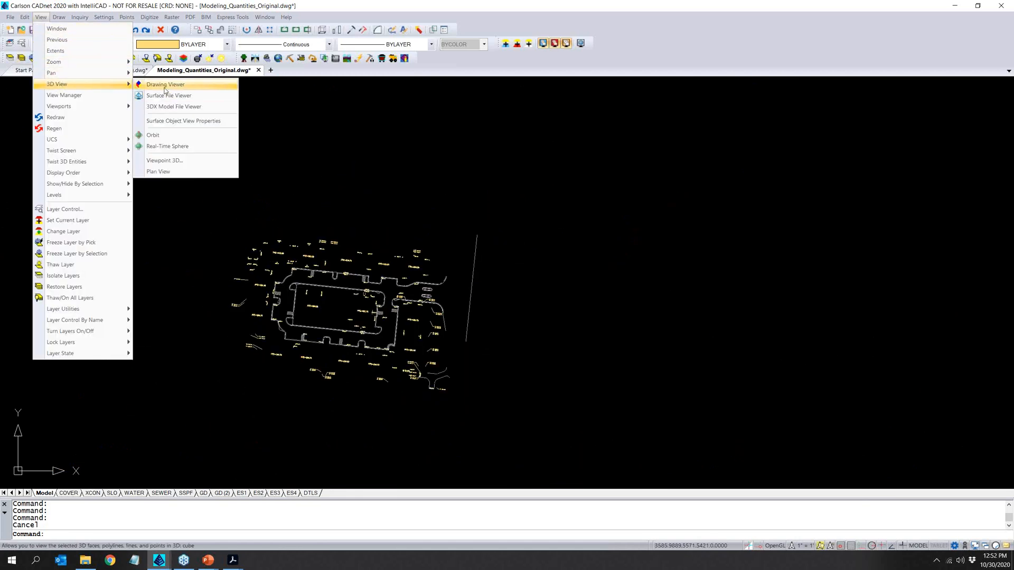
click(167, 87)
click(174, 158)
click(468, 431)
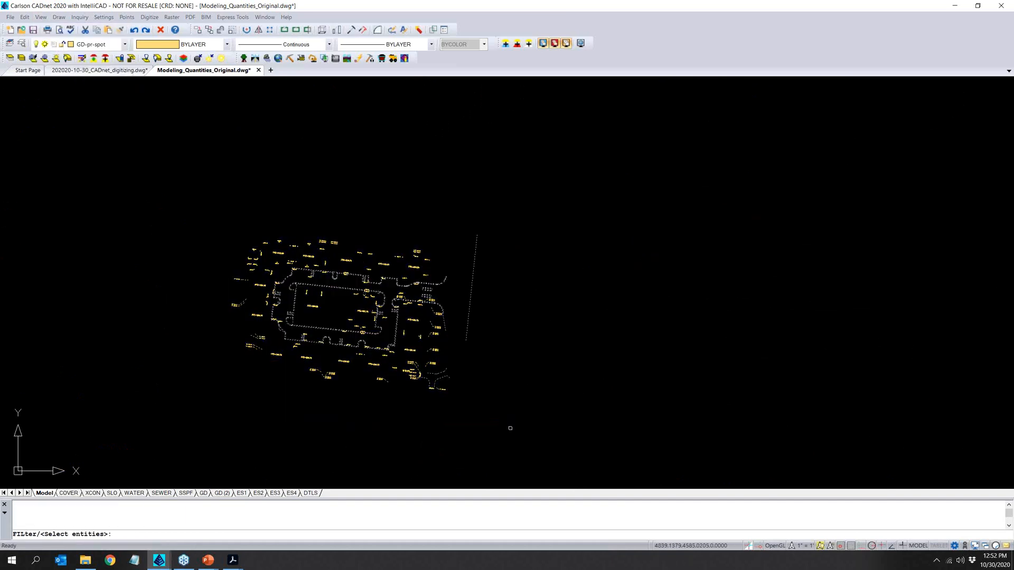
key(Return)
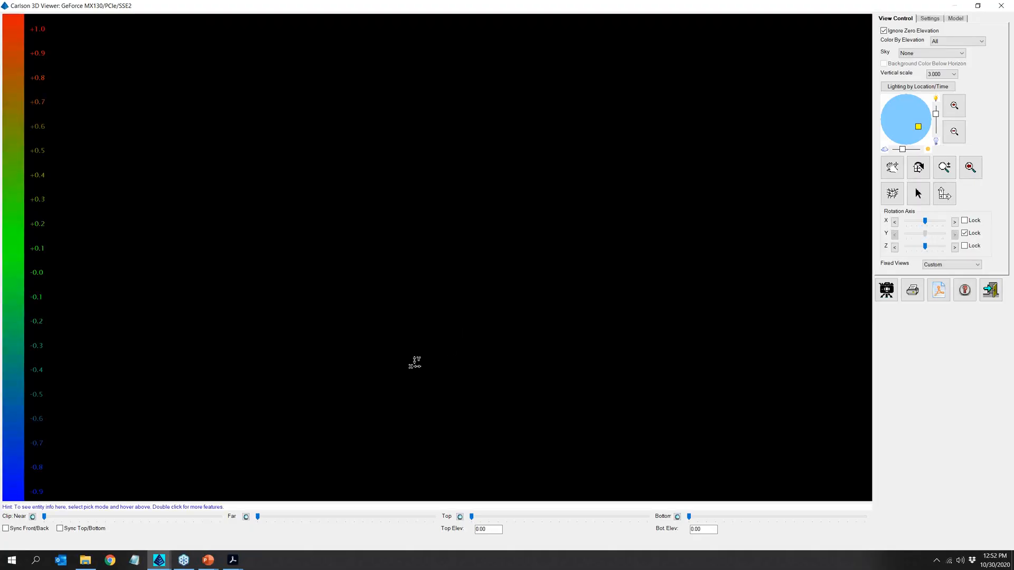
Toggle Ignore Zero Elevation off and on to check the curbs and spot elevations, and exit the 3D viewer.
click(910, 32)
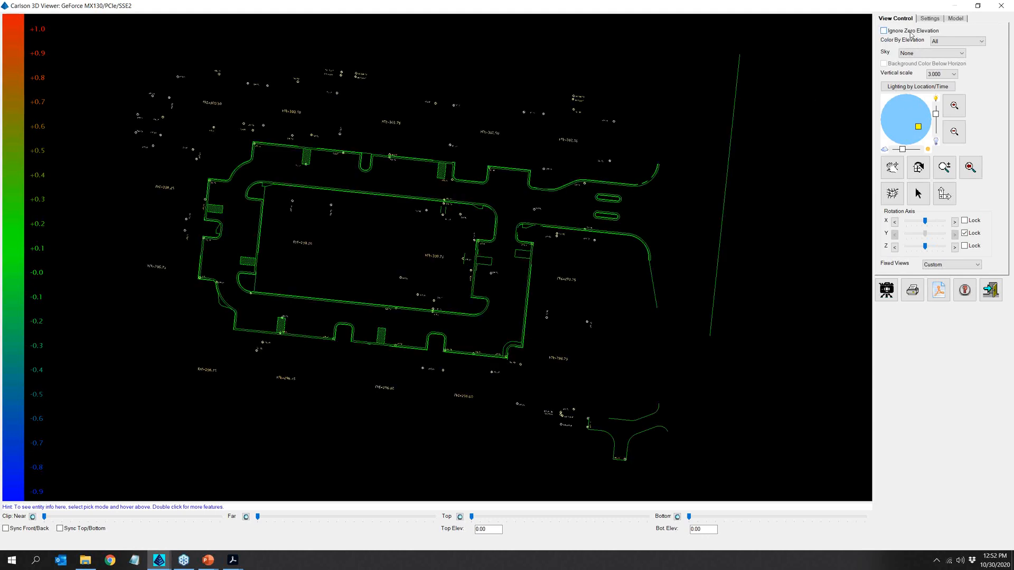
click(911, 35)
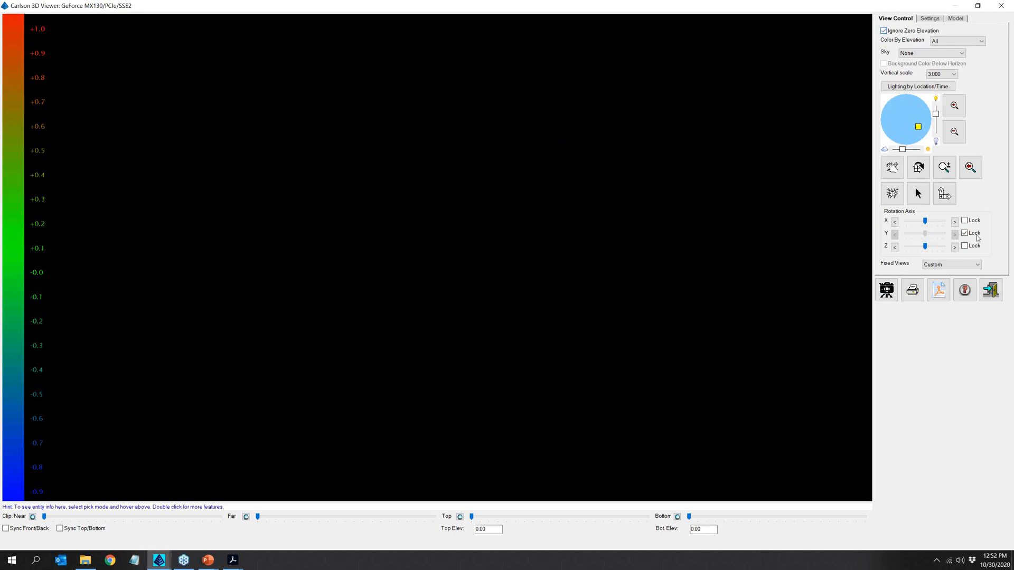
click(989, 290)
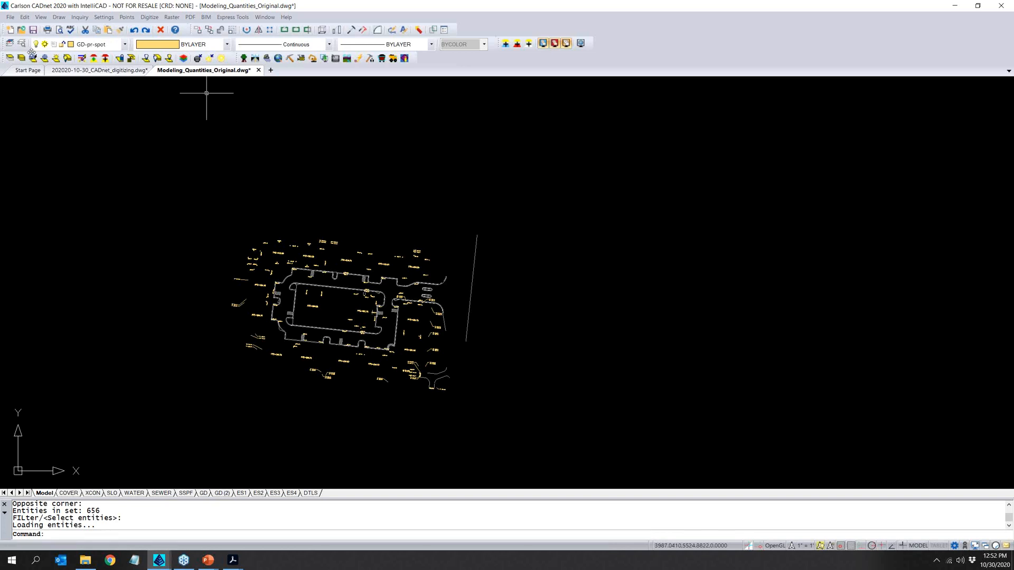
Switch from the CADnet module to the Construction module.
click(10, 17)
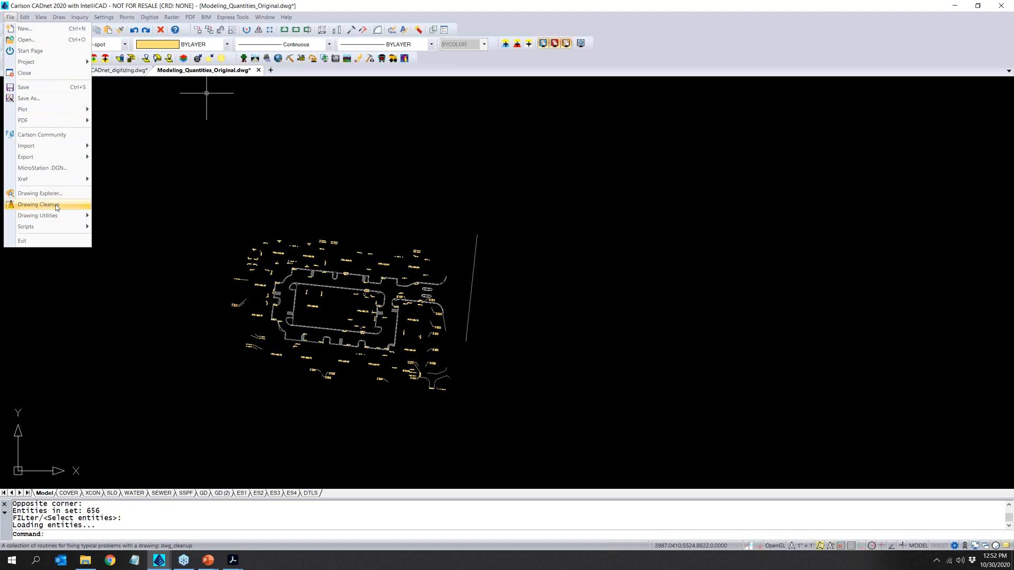
click(301, 59)
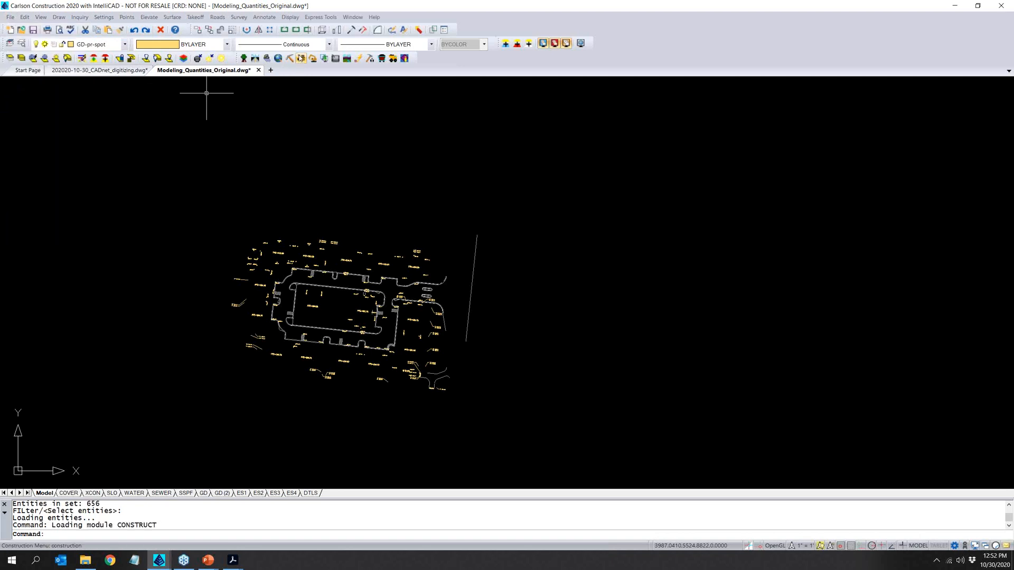
Review the Drawing Cleanup options, including the Selection Set and Entire Drawing choices, and cancel without running the cleanup.
click(194, 17)
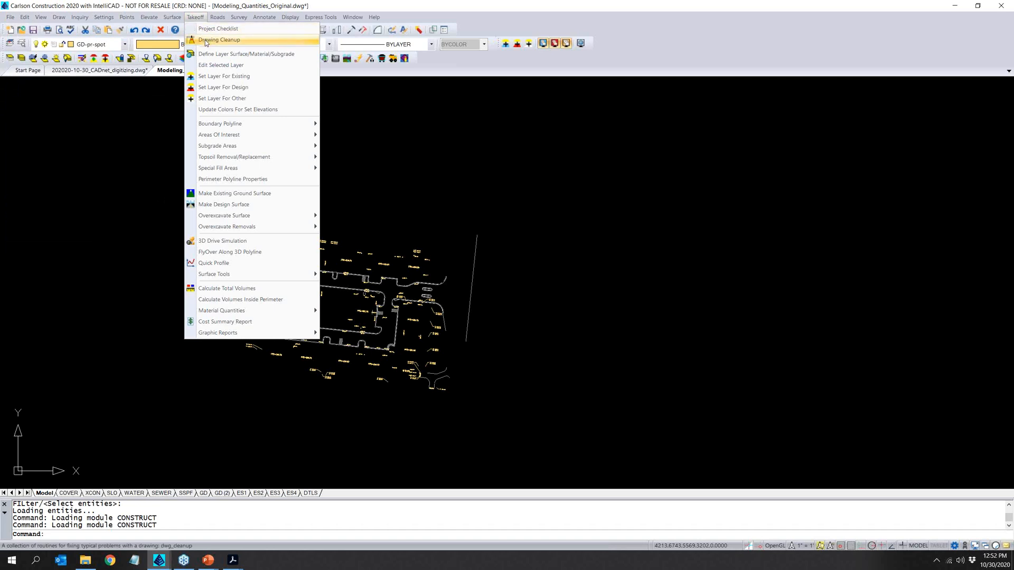
click(206, 41)
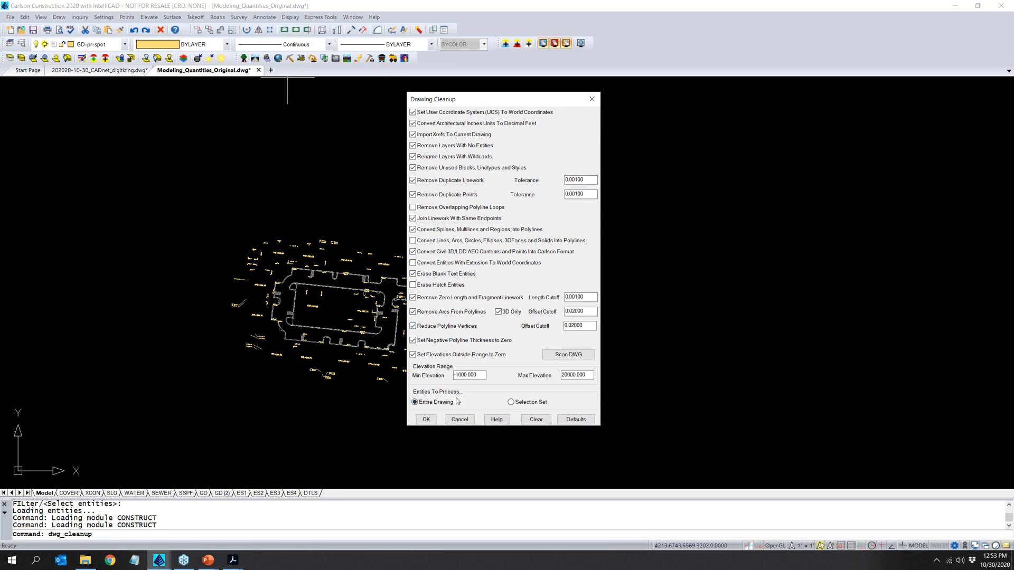
click(533, 406)
click(432, 402)
click(468, 421)
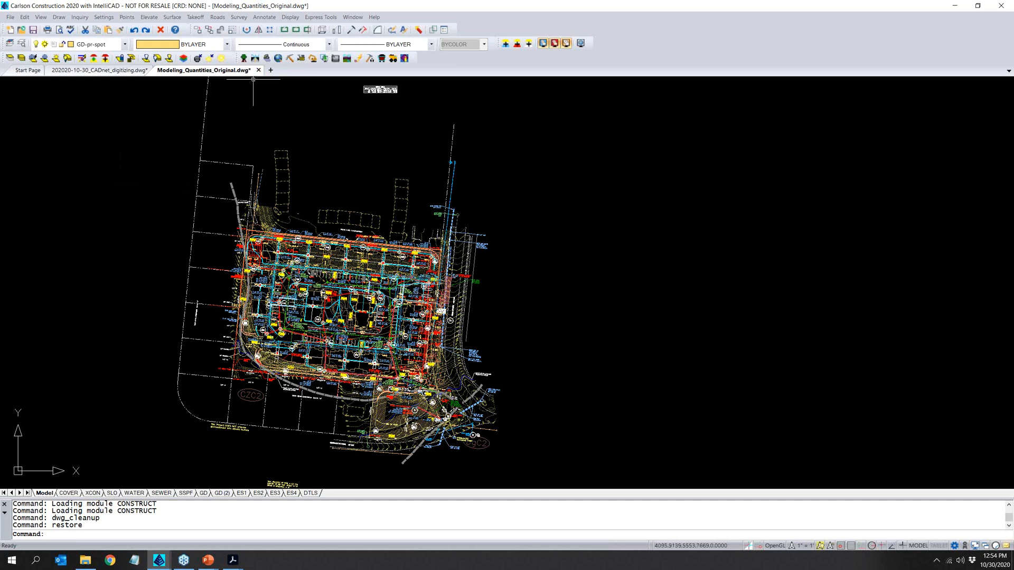
Review the Construction module's elevation tools, including 2D to 3D Polyline, Set Point Elevations and Assign Contour Elevations, and its takeoff commands.
click(151, 18)
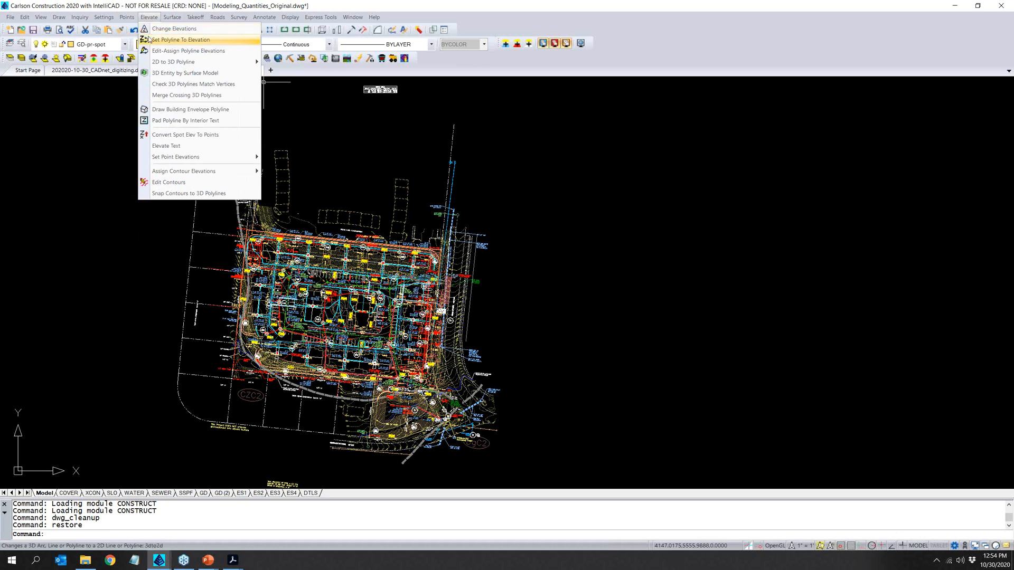
mouse_move(149, 64)
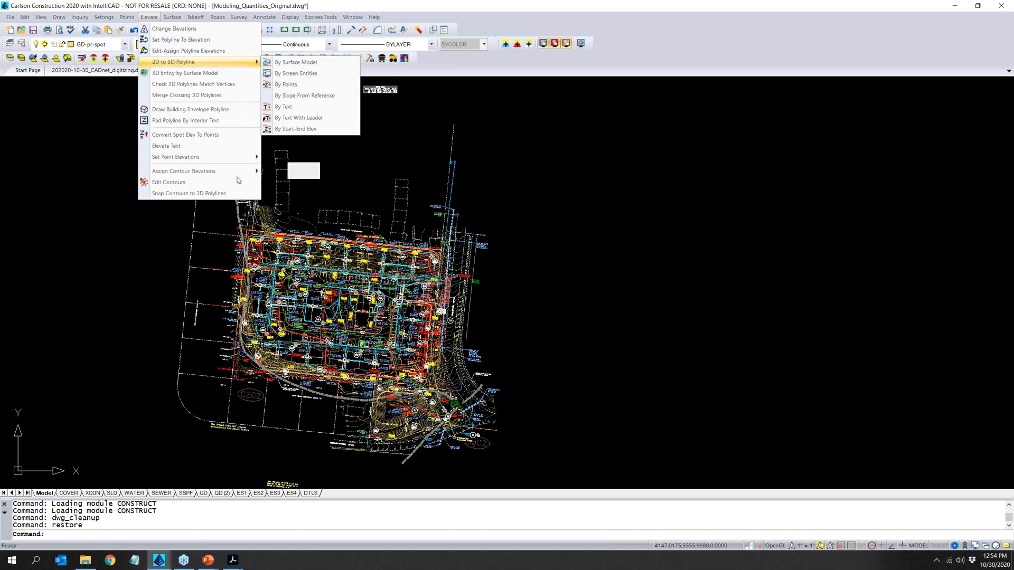
mouse_move(237, 177)
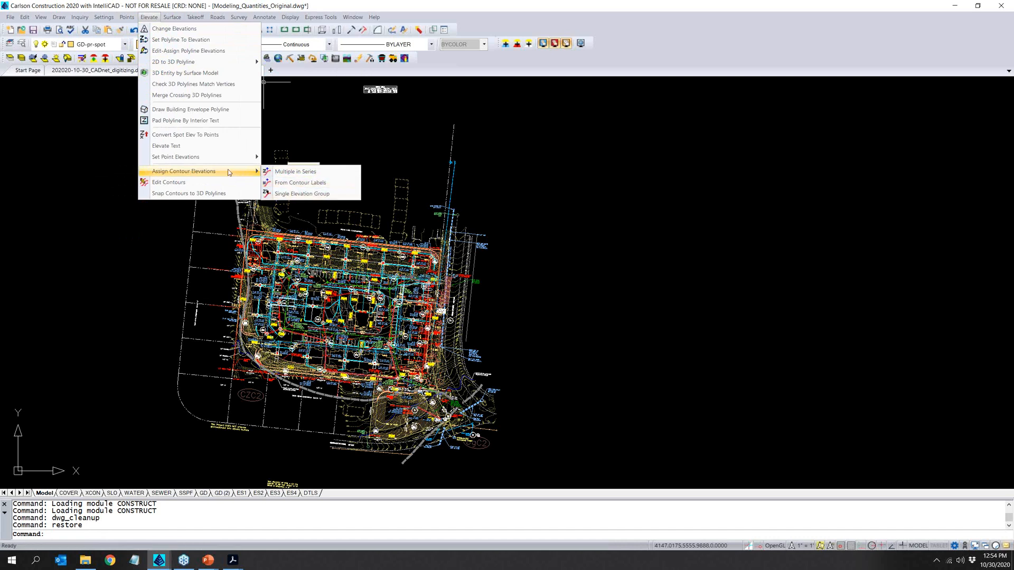
mouse_move(149, 161)
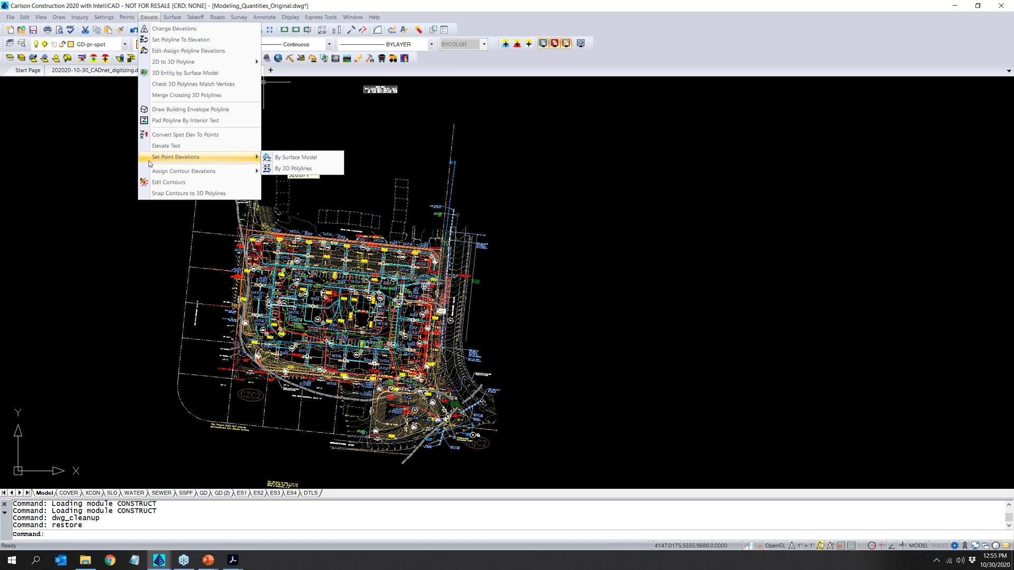
click(154, 4)
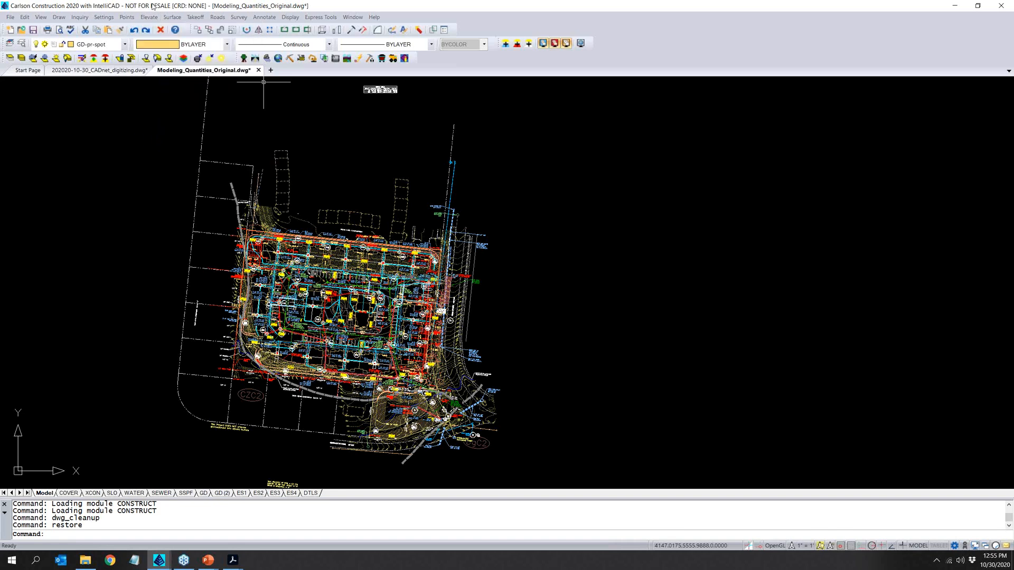
click(149, 17)
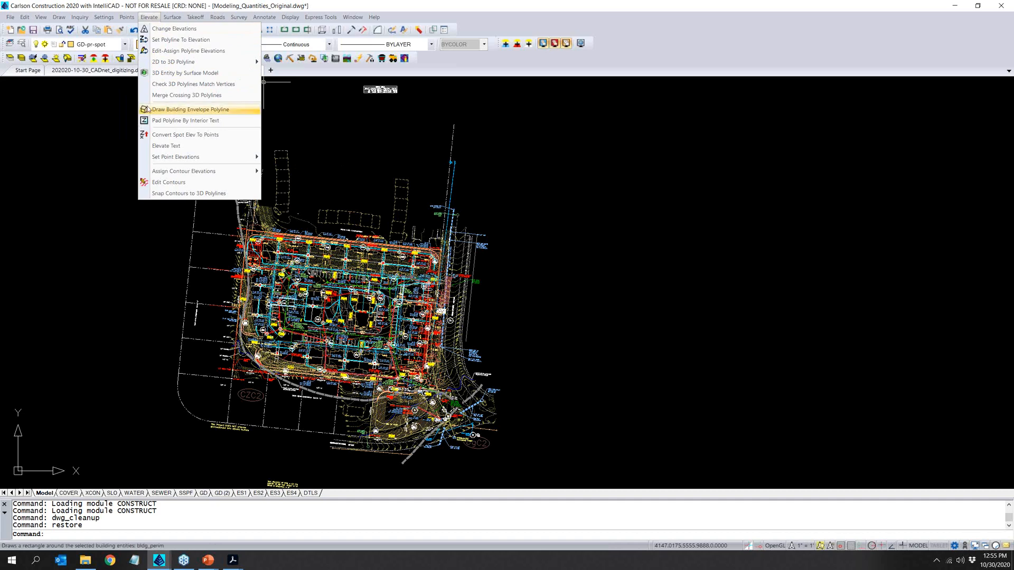
mouse_move(196, 16)
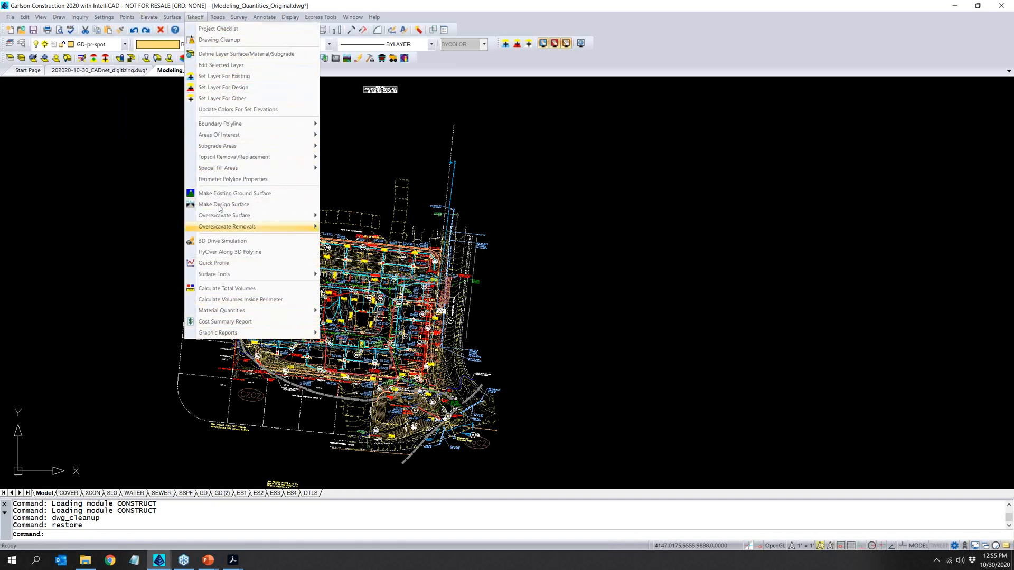
click(194, 18)
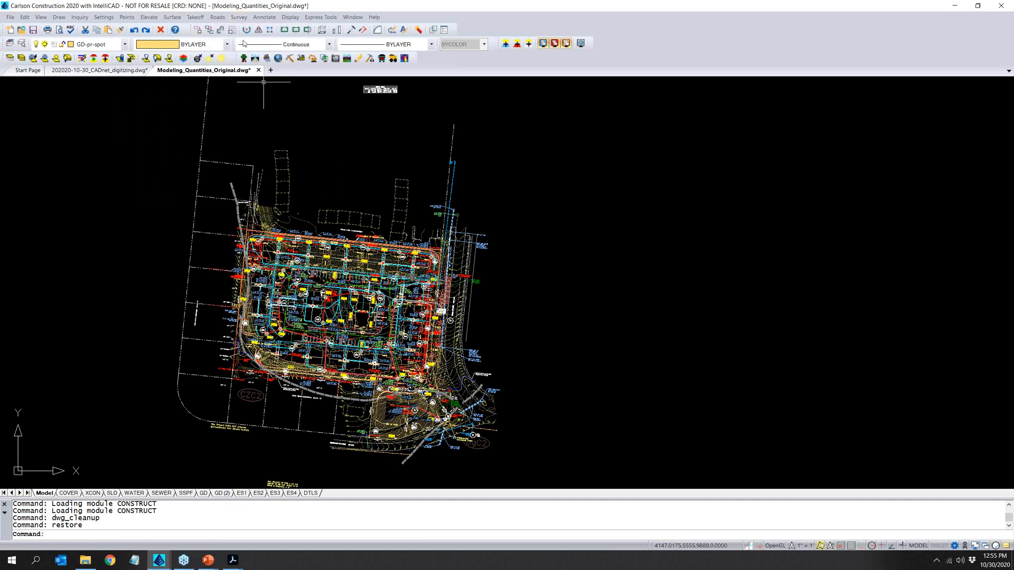
Switch to the Civil grading and road design module and review its 3D data, SiteNet and section commands.
click(256, 59)
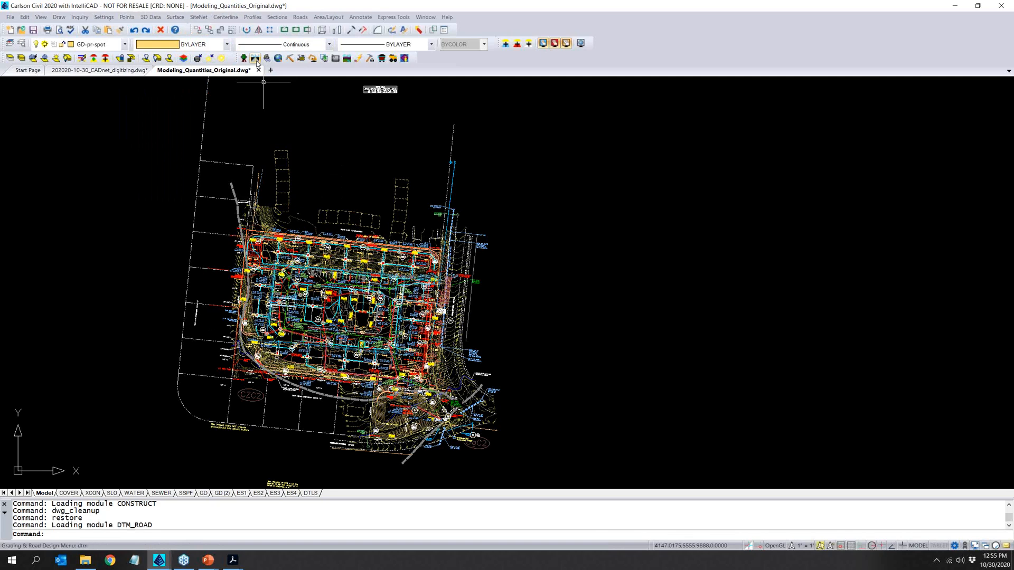
click(148, 17)
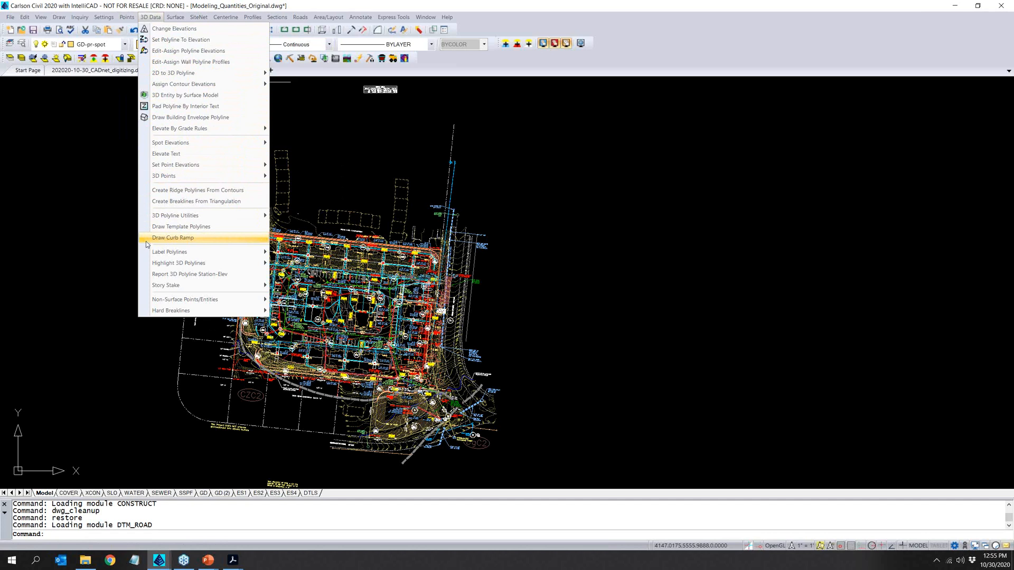
mouse_move(147, 133)
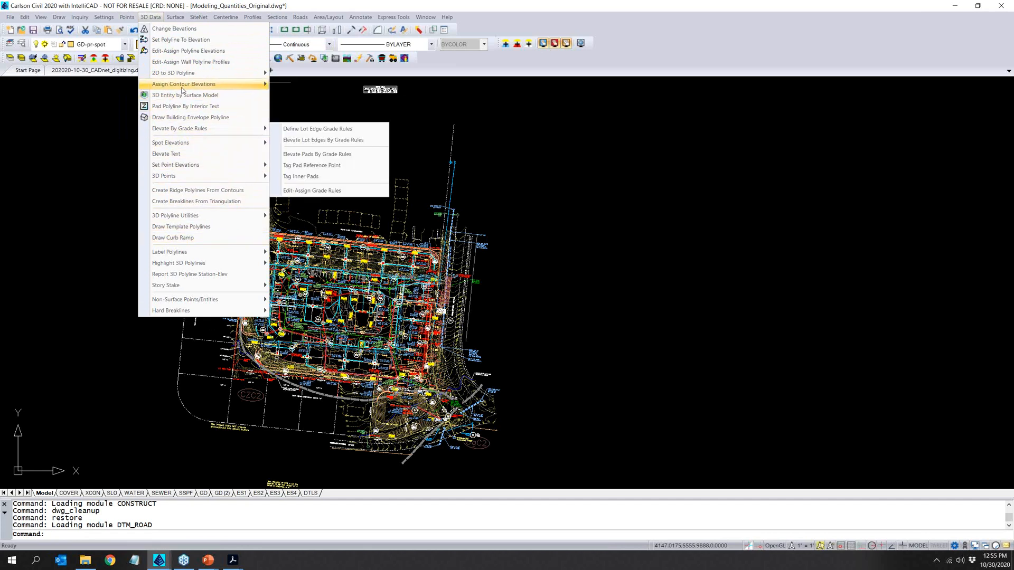
mouse_move(183, 86)
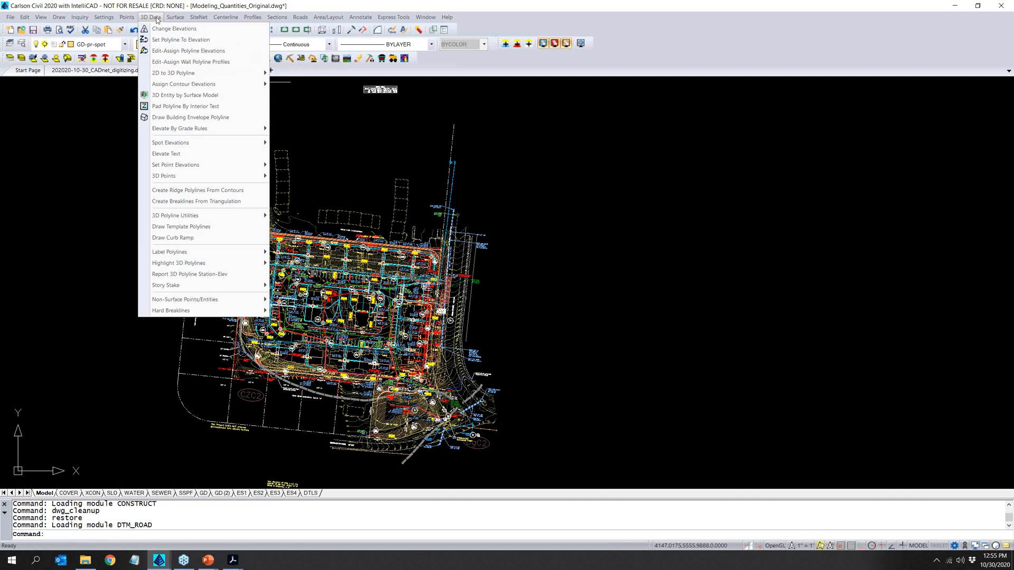
mouse_move(170, 19)
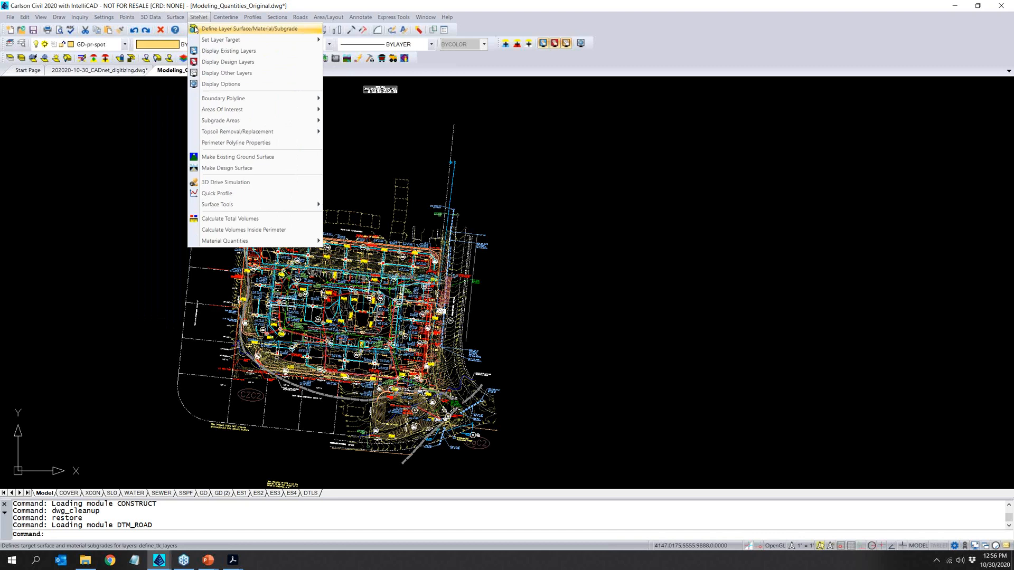
mouse_move(7, 22)
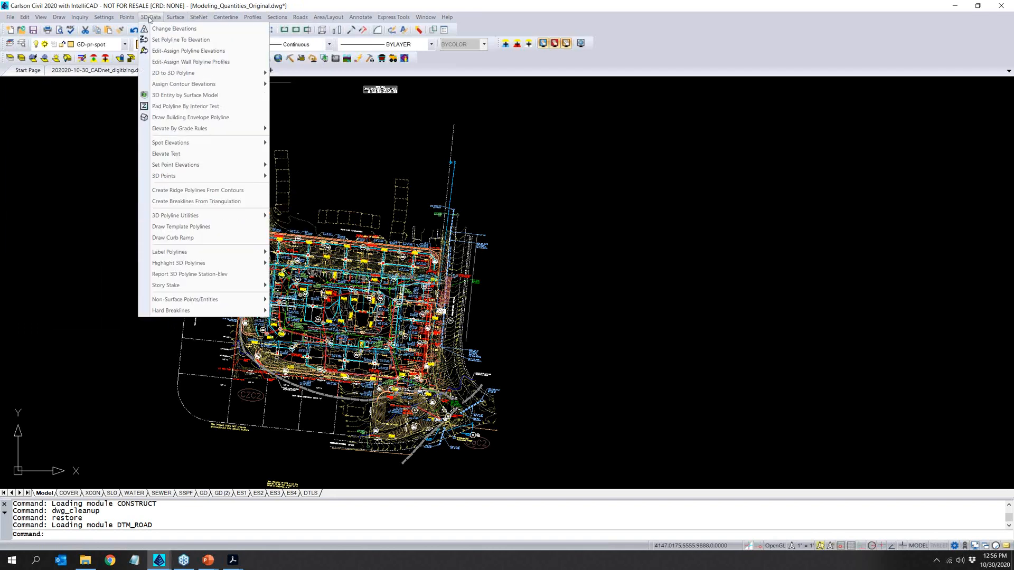
mouse_move(277, 16)
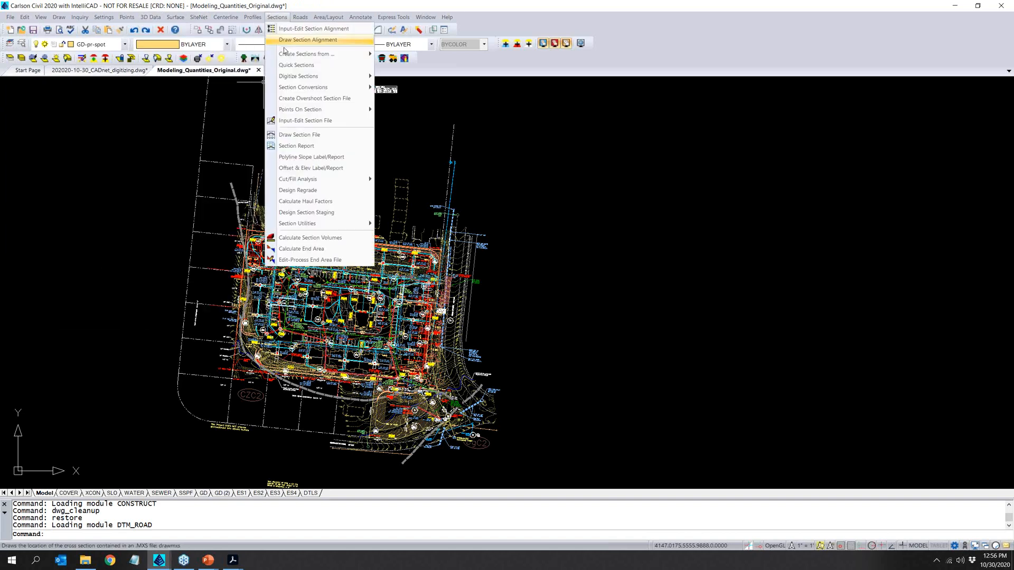
click(464, 53)
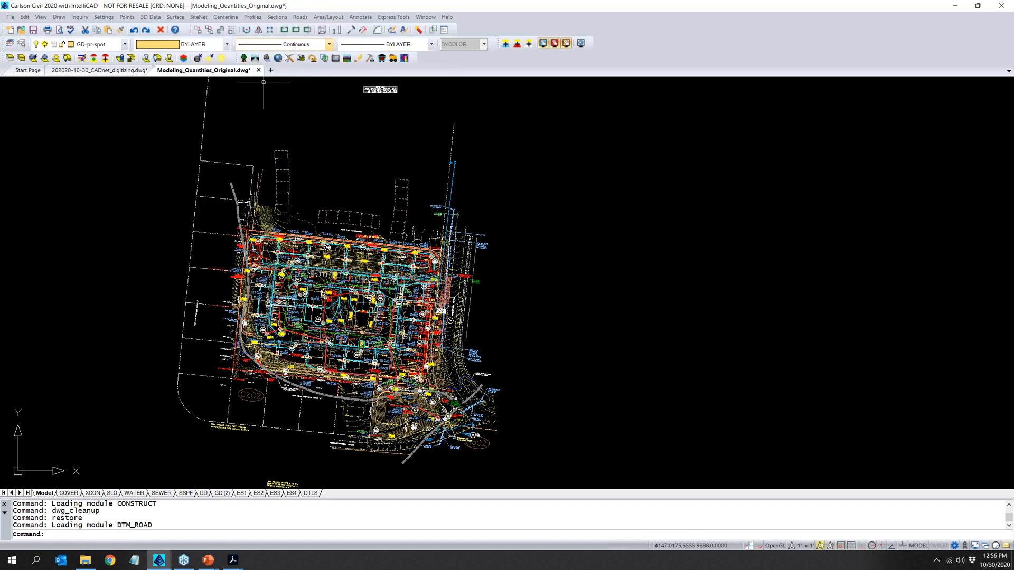
Switch back to the Construction module and open the drawing Modeling_Quantities_CleanedUp.dwg.
click(300, 58)
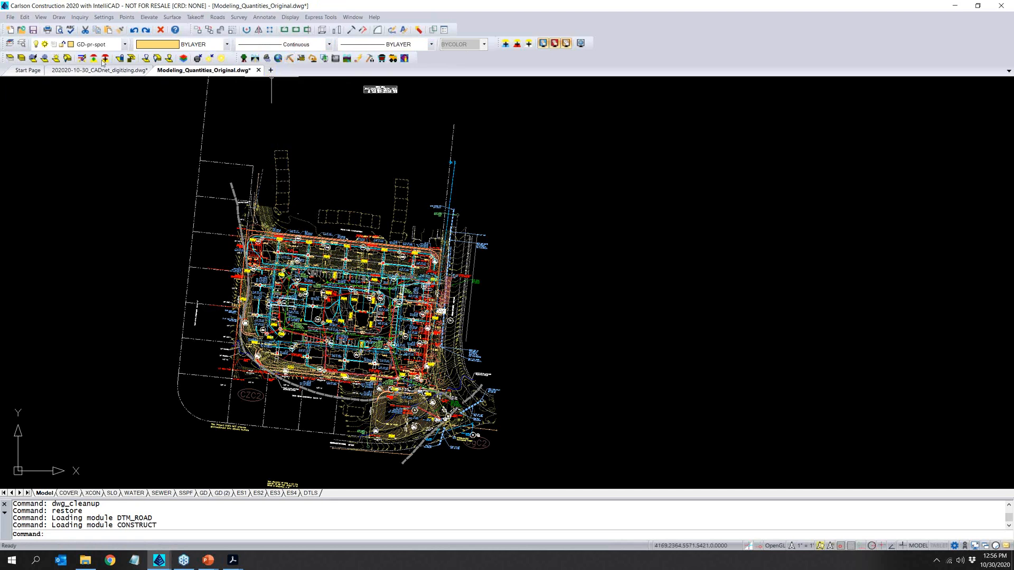
click(22, 32)
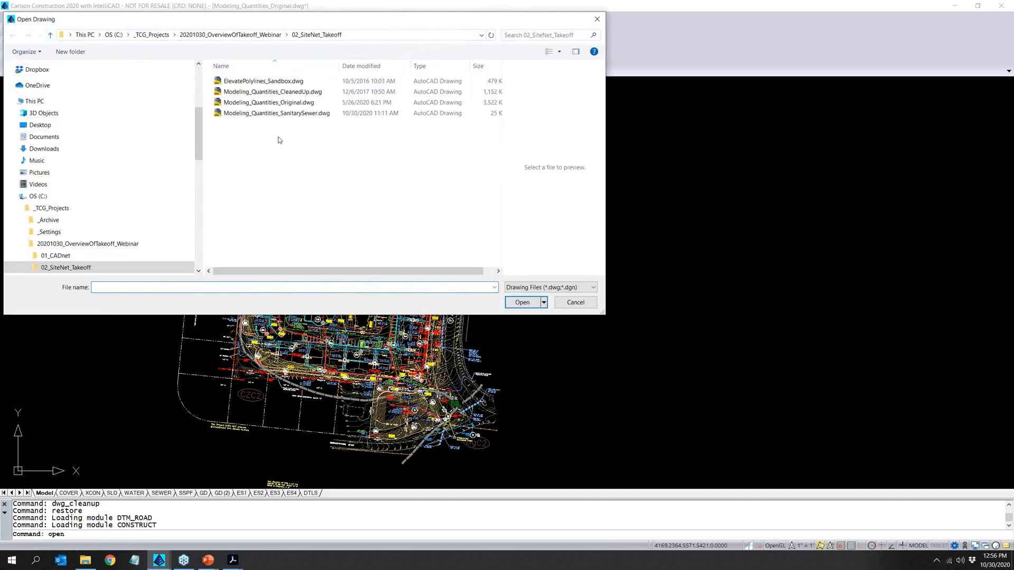
click(303, 92)
click(520, 301)
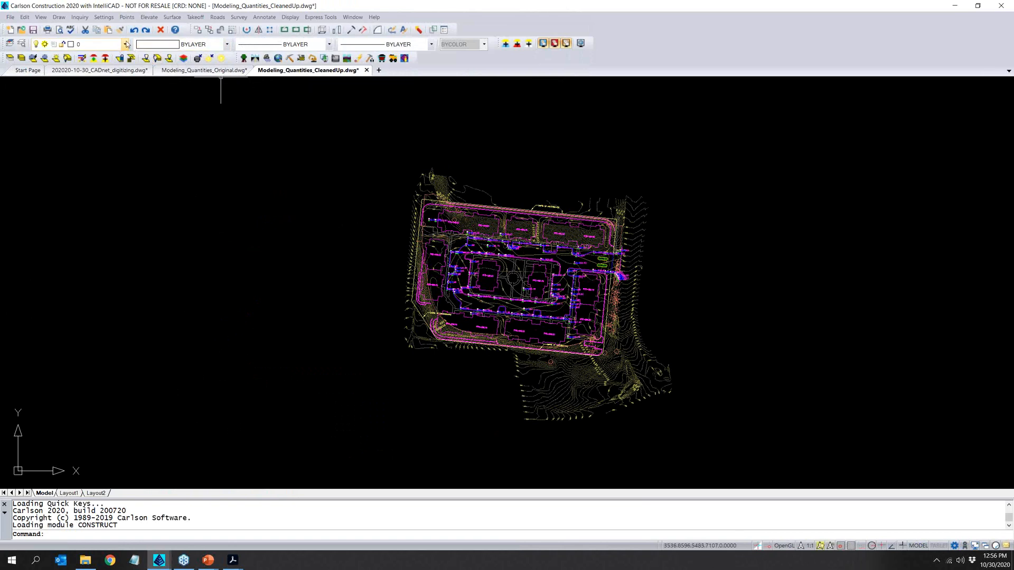
Look over the cleaned-up drawing's layer list, then start the Layer Inspector and isolate the 2D_BLDGPAD layer.
click(126, 45)
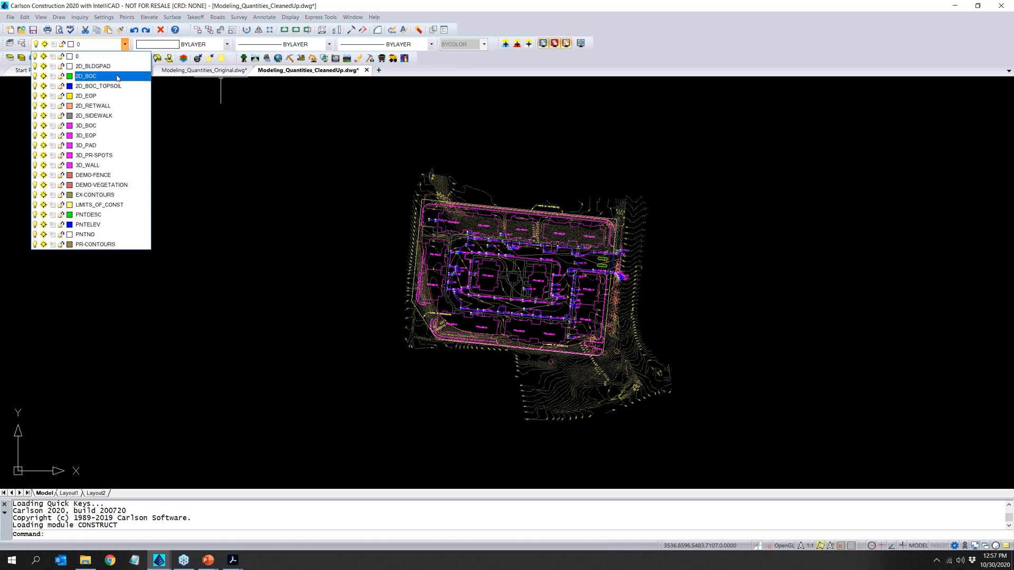
click(81, 17)
click(81, 17)
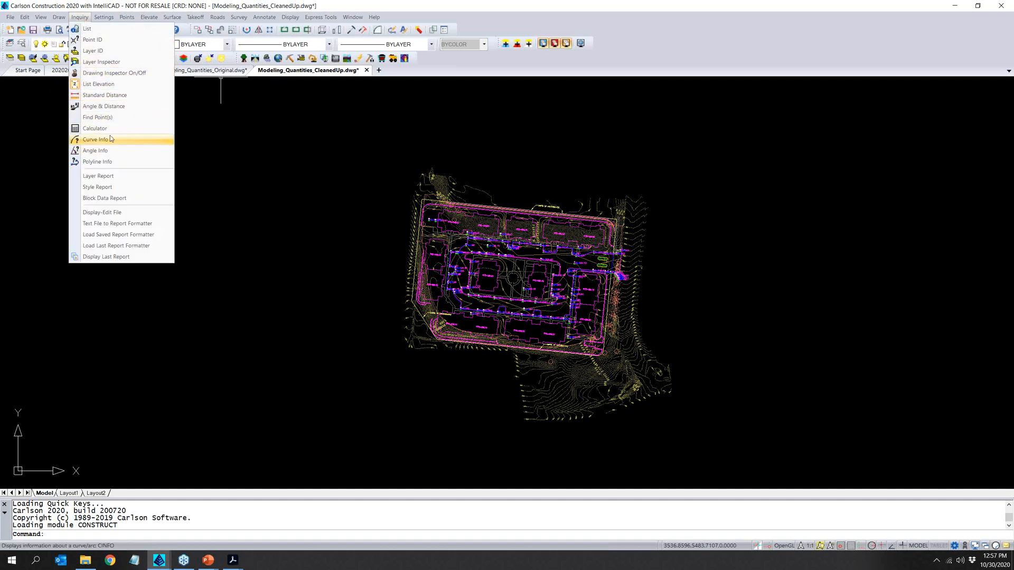
click(122, 62)
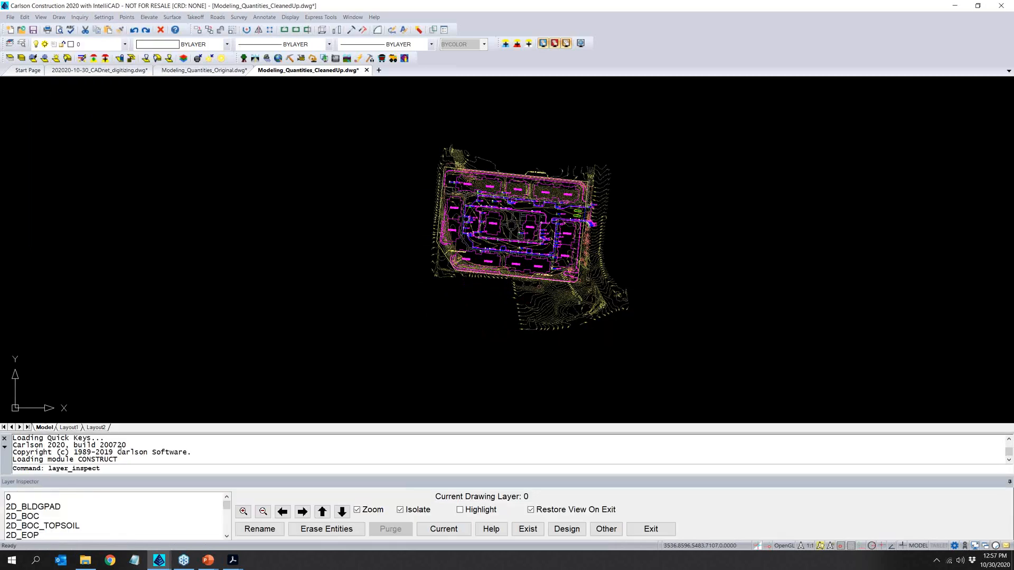
click(29, 507)
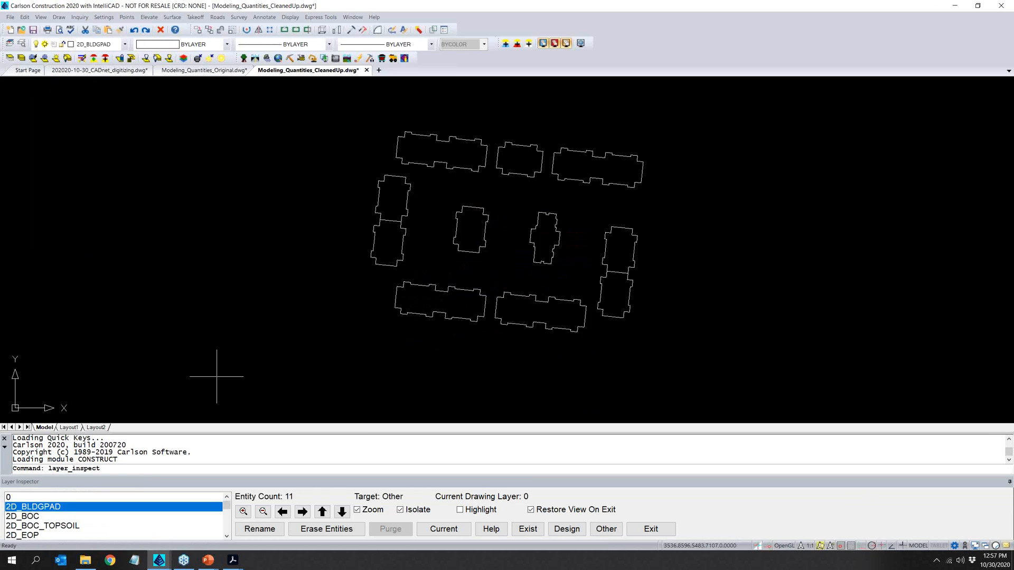
Compare the 2D_BOC and 2D_BOC_TOPSOIL layers by isolating each one and both together.
click(43, 517)
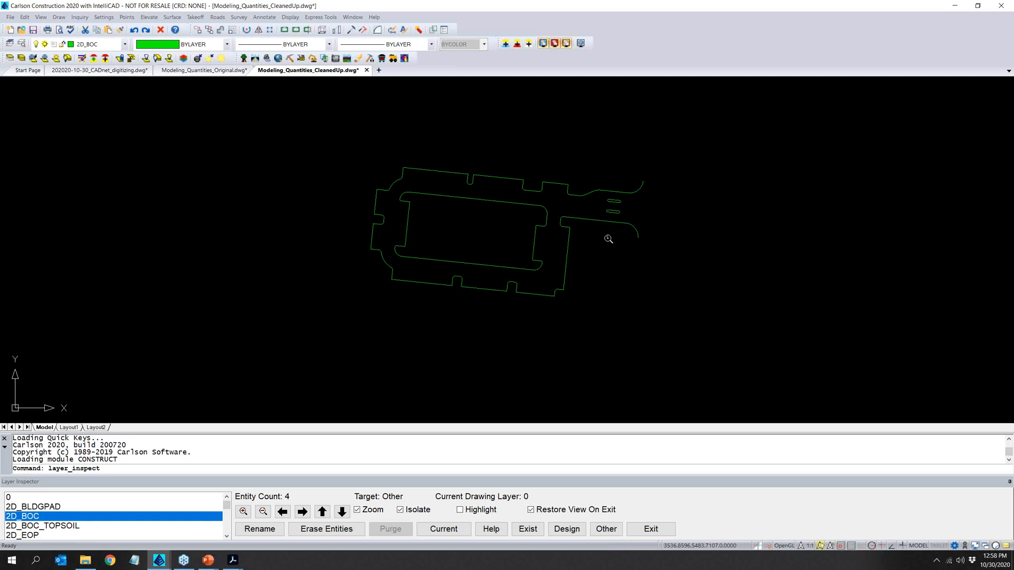
click(64, 527)
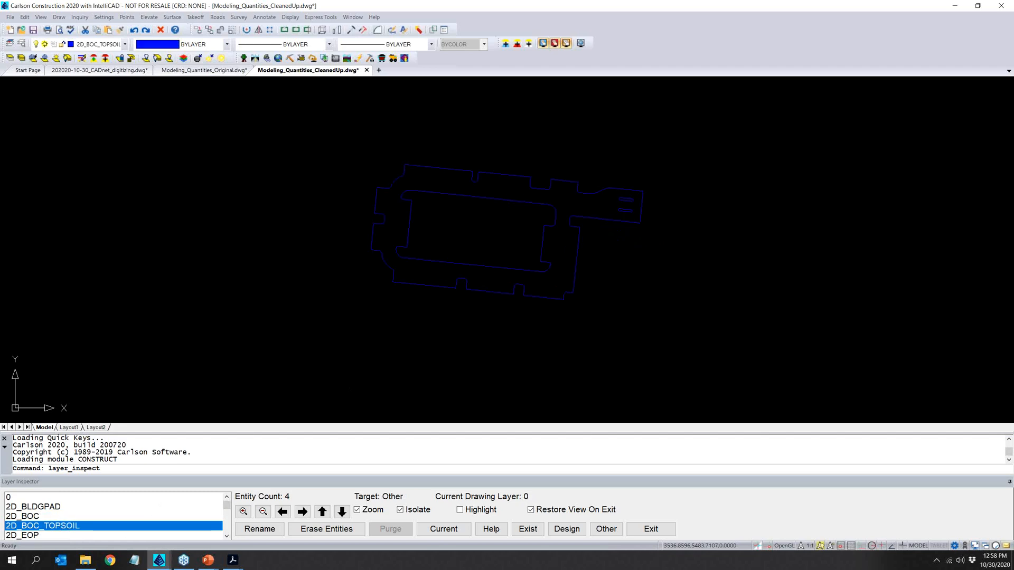
ctrl+click(63, 517)
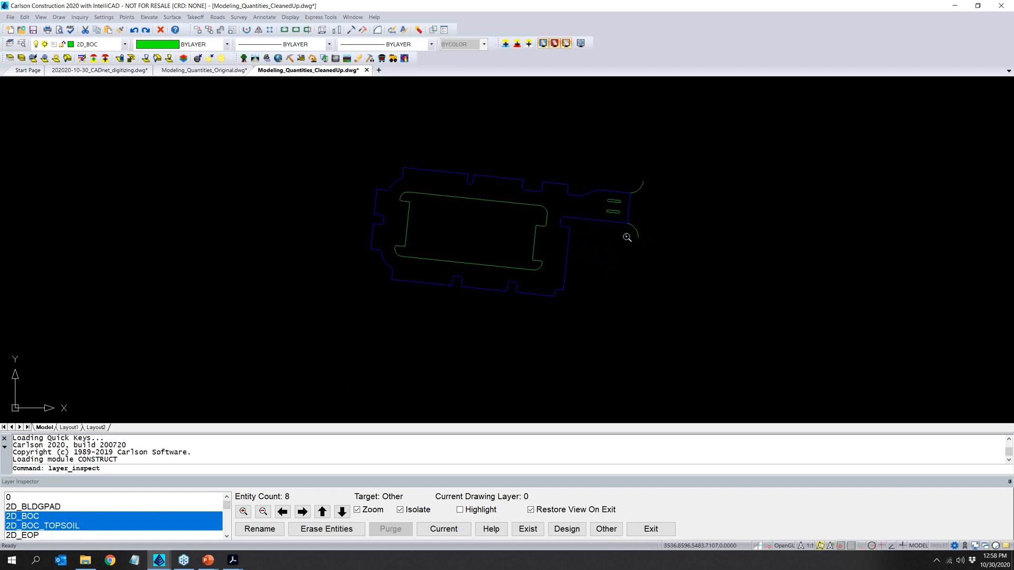
click(104, 527)
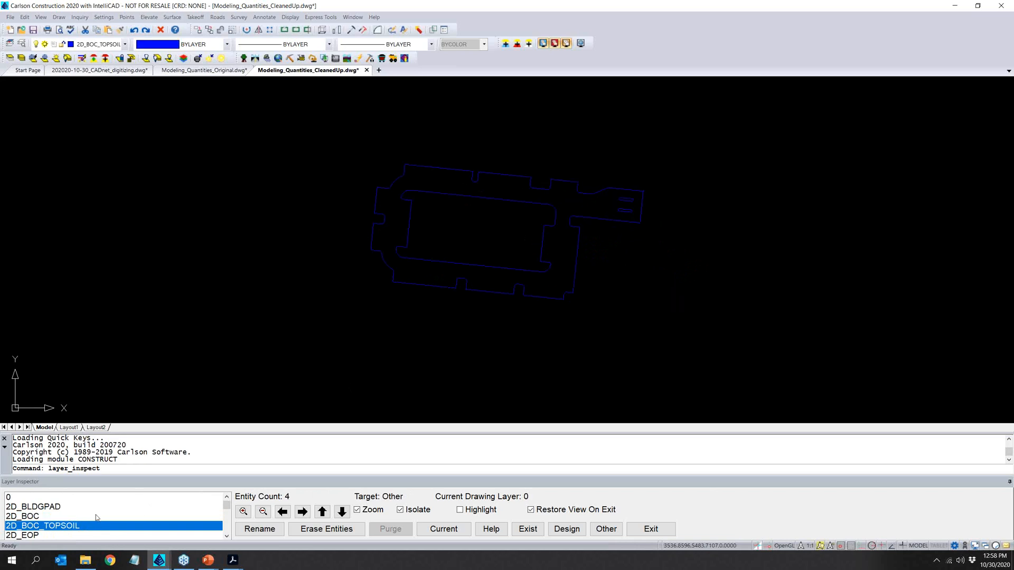
Isolate the 2D_EOP, 2D_RETWALL and 2D_SIDEWALK layers in turn to inspect their linework.
click(80, 534)
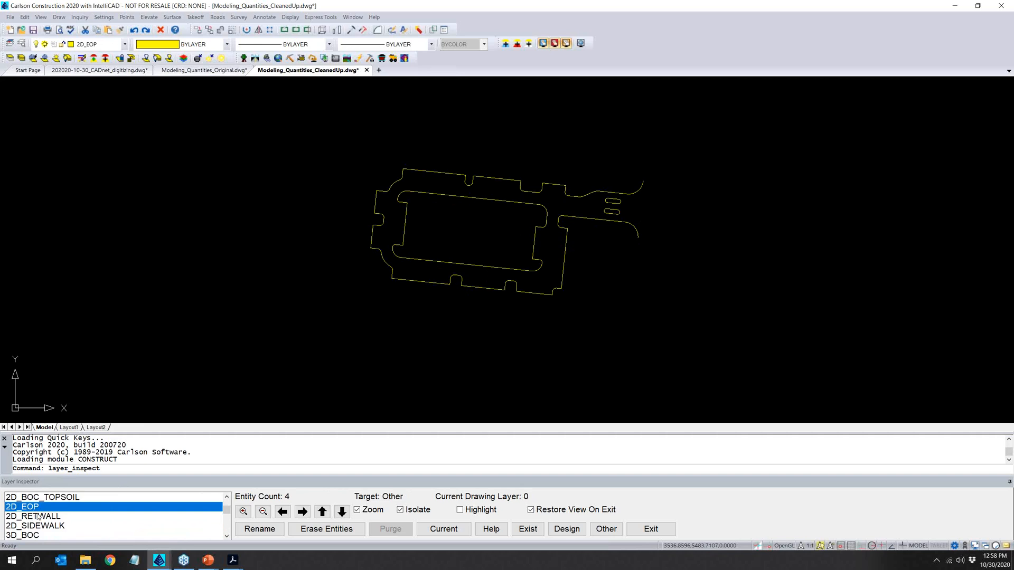
click(71, 518)
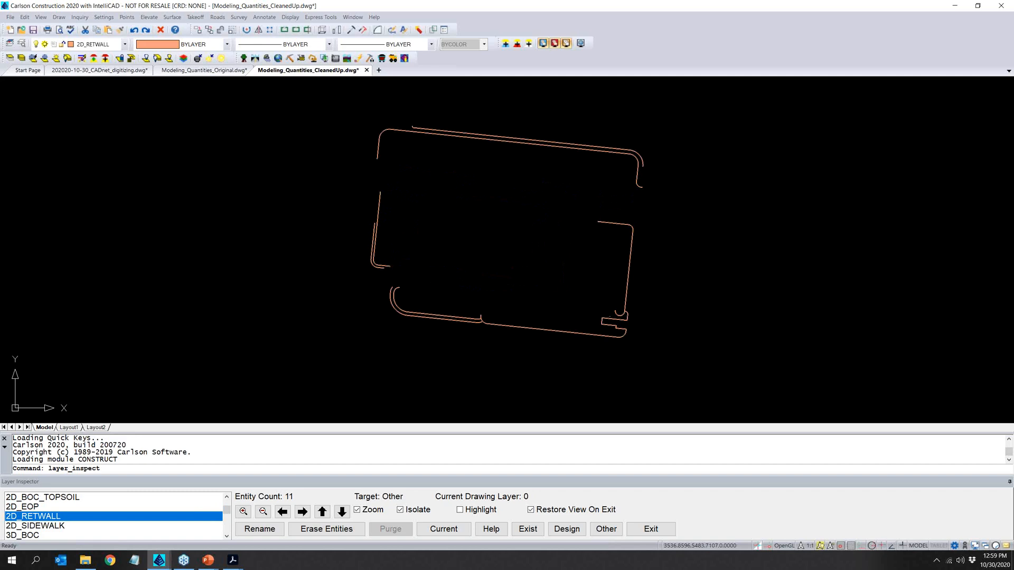
click(70, 525)
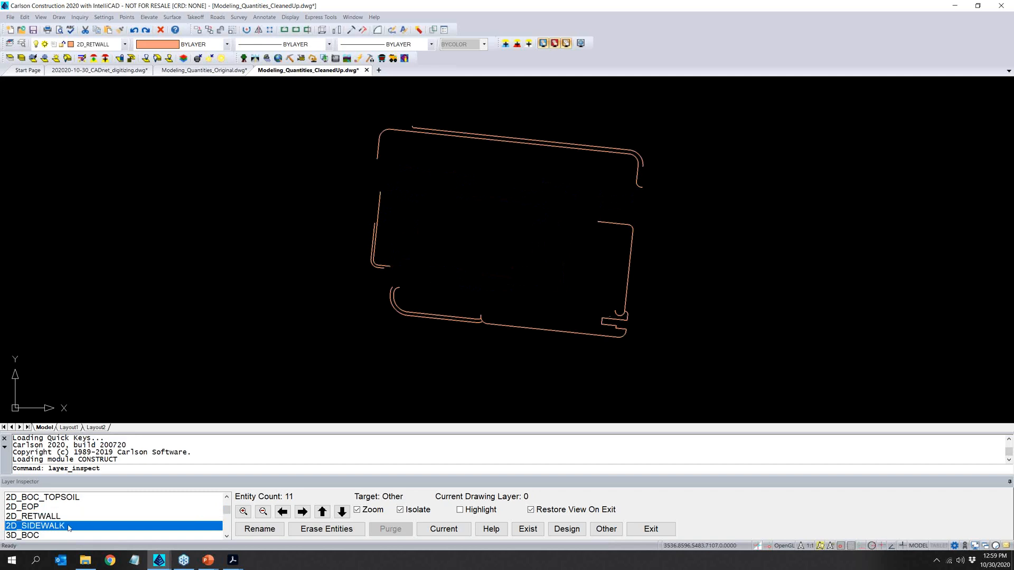
Isolate the 3D_BOC, 3D_EOP and 3D_PAD layers in turn to inspect the elevated curbs, pavement edges and building pads.
click(35, 507)
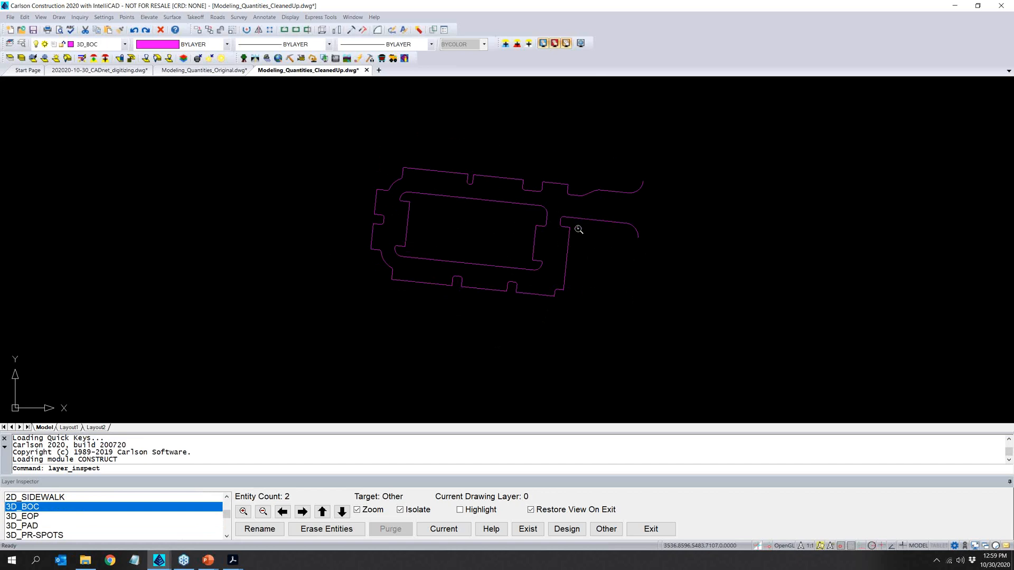
click(40, 514)
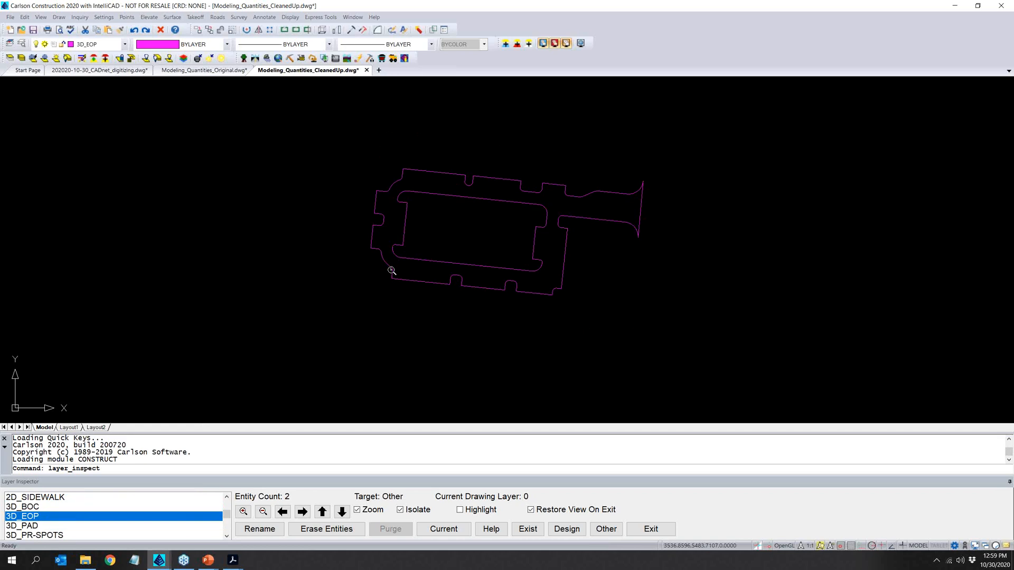
click(39, 526)
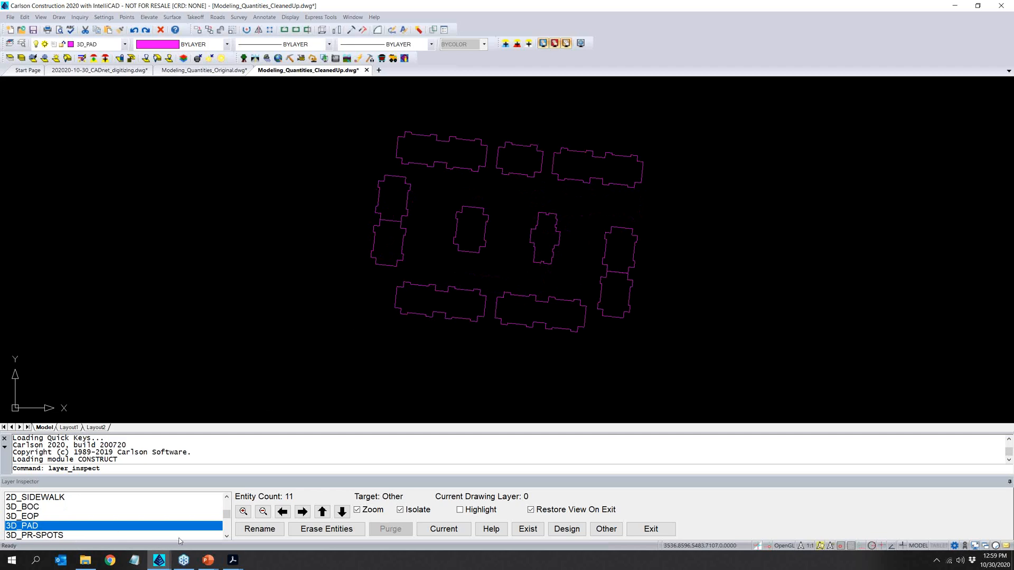
Isolate the 3D_PR-SPOTS and 3D_WALL layers in turn to inspect the proposed spot elevations and the walls.
click(226, 536)
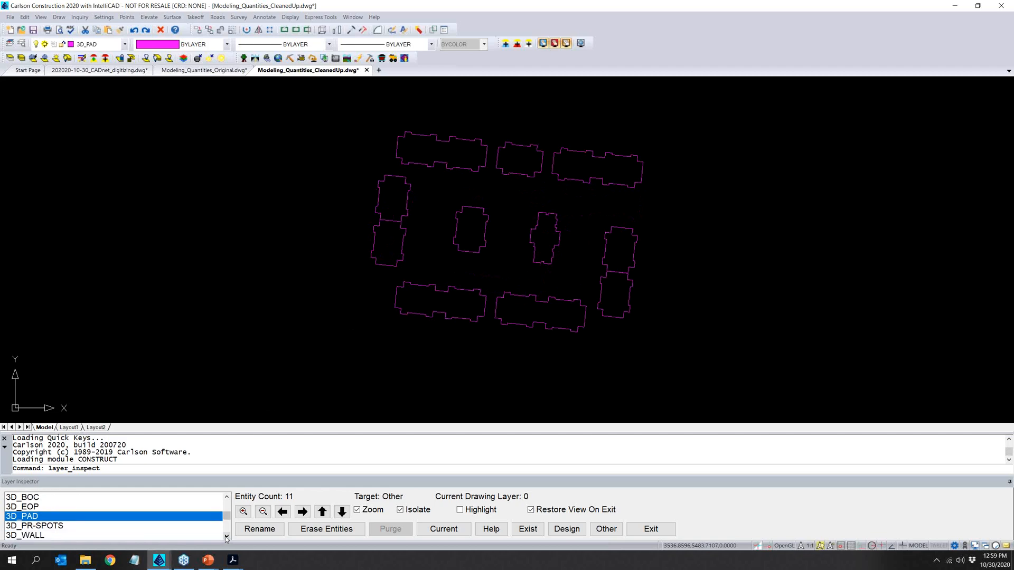
click(226, 536)
click(48, 516)
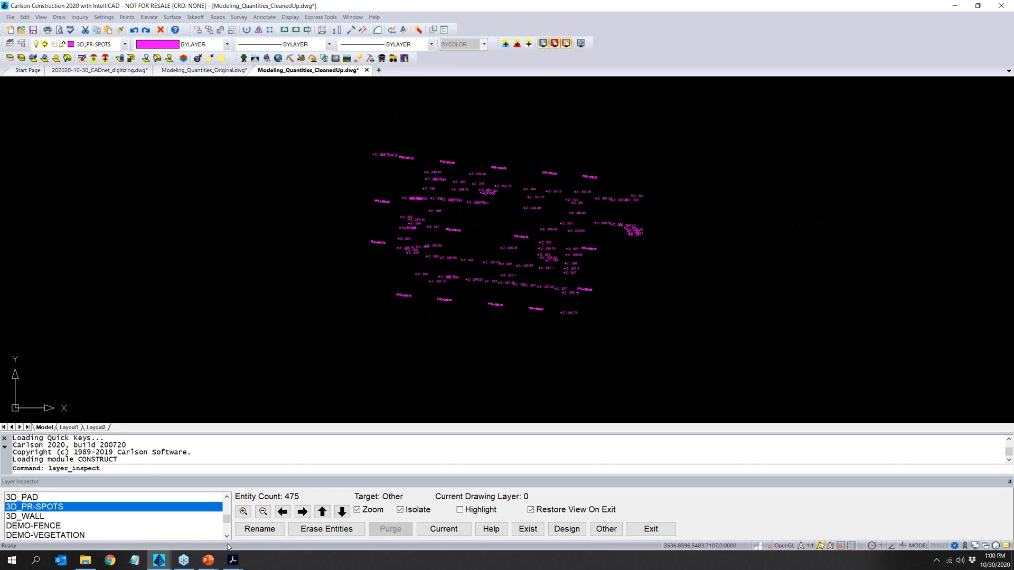
click(41, 518)
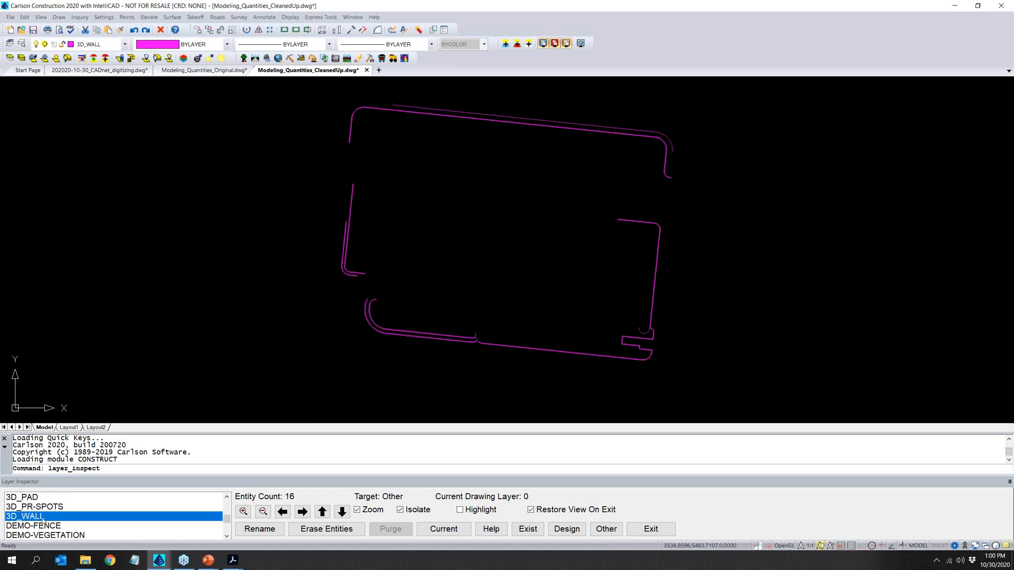
Isolate the DEMO-FENCE and DEMO-VEGETATION layers in turn to inspect the demolition items.
click(59, 525)
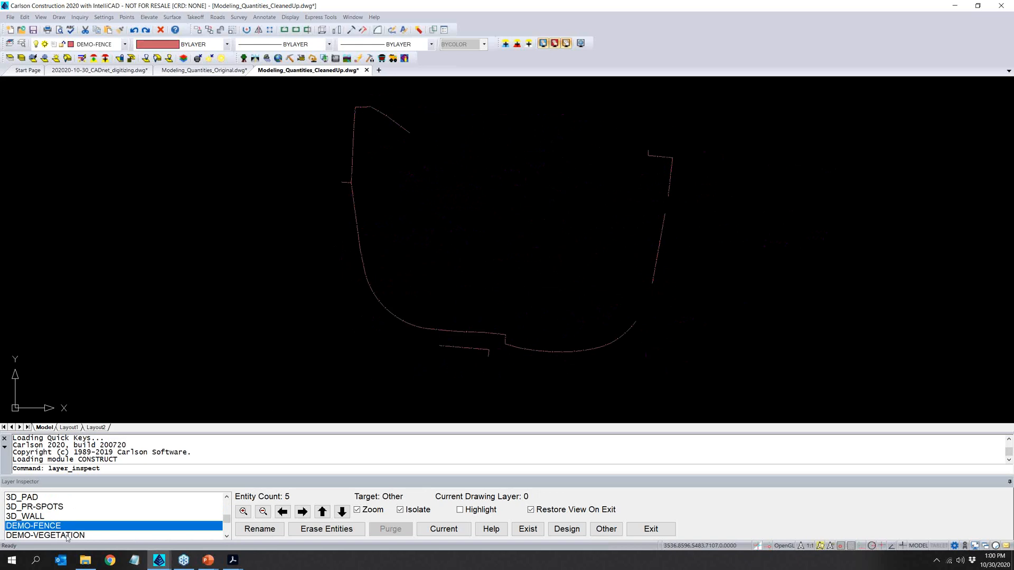
click(67, 535)
scroll(65, 527, down, 2)
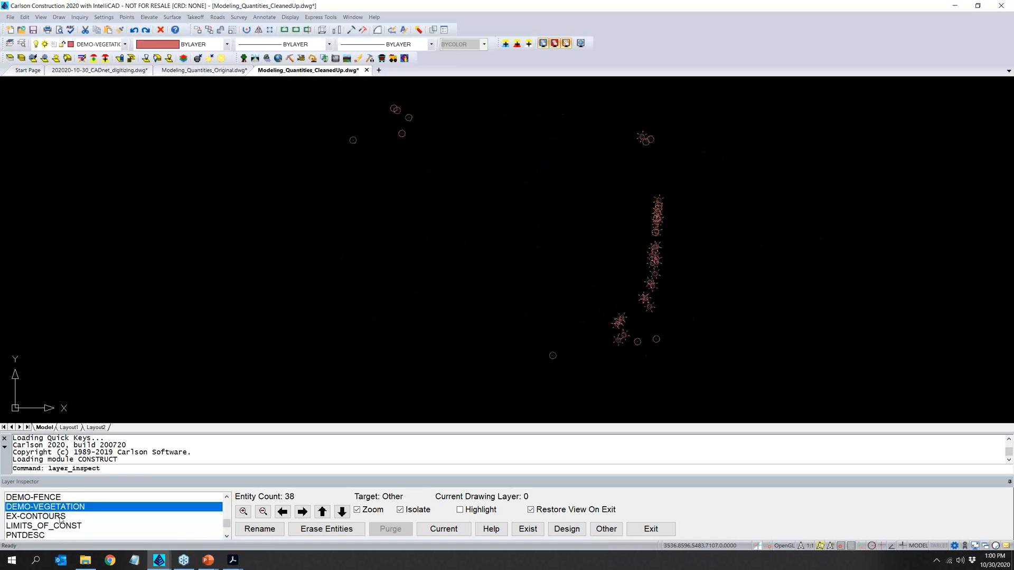
Inspect the EX-CONTOURS, LIMITS_OF_CONST and PR-CONTOURS layers one at a time in the Layer Inspector, then exit it.
click(60, 518)
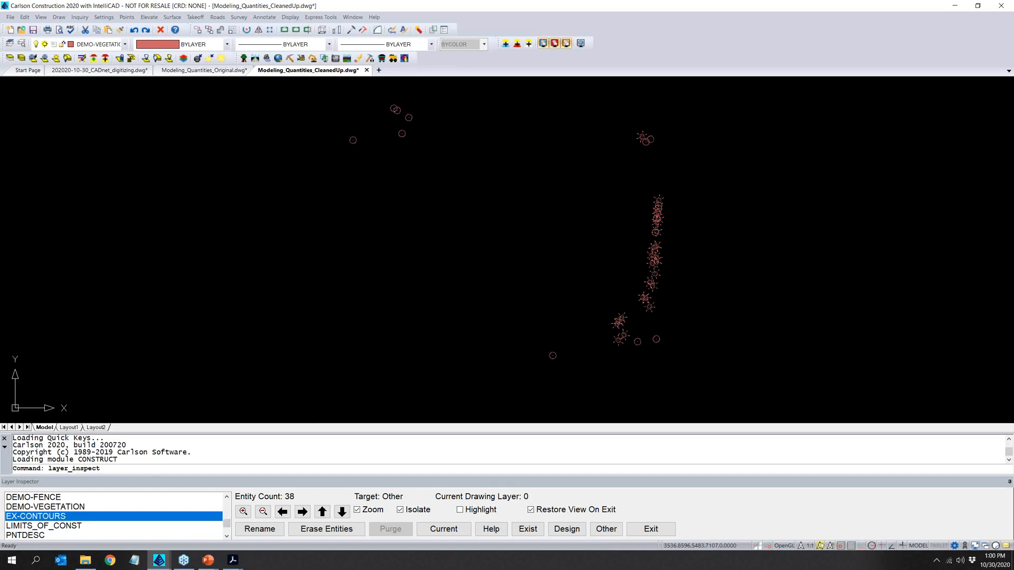
click(63, 526)
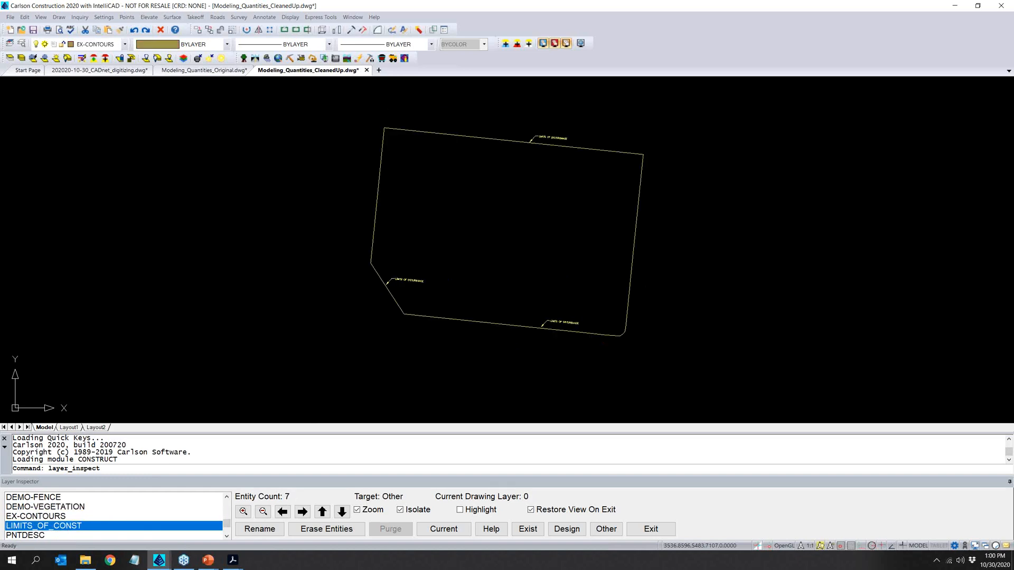
scroll(62, 530, down, 1)
scroll(61, 531, down, 2)
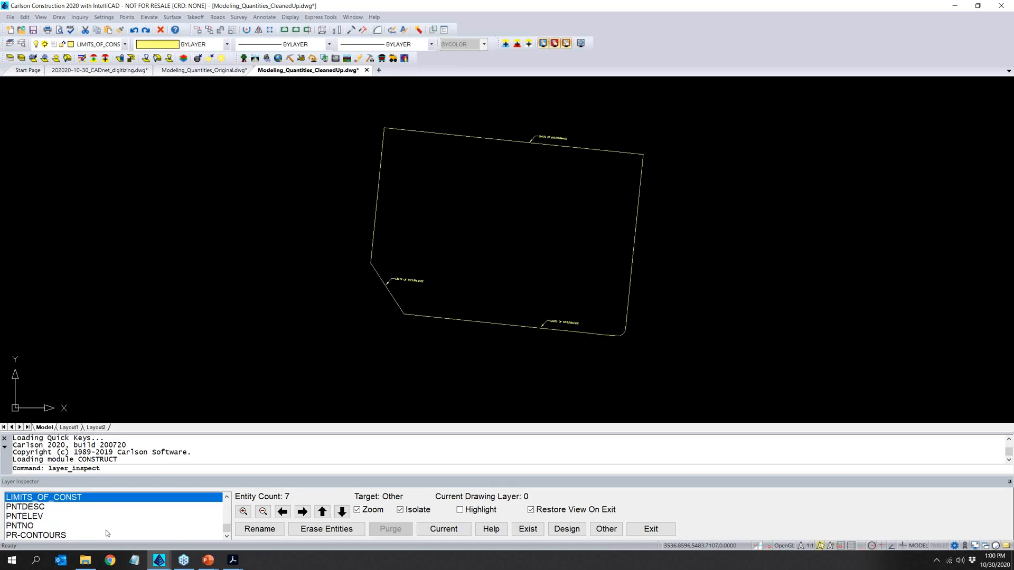
click(45, 535)
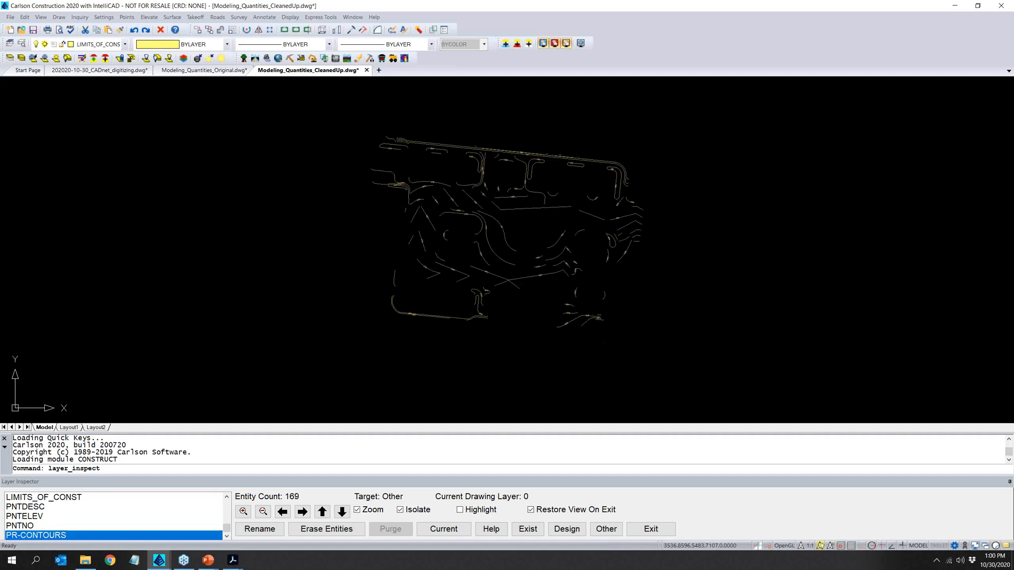
click(650, 528)
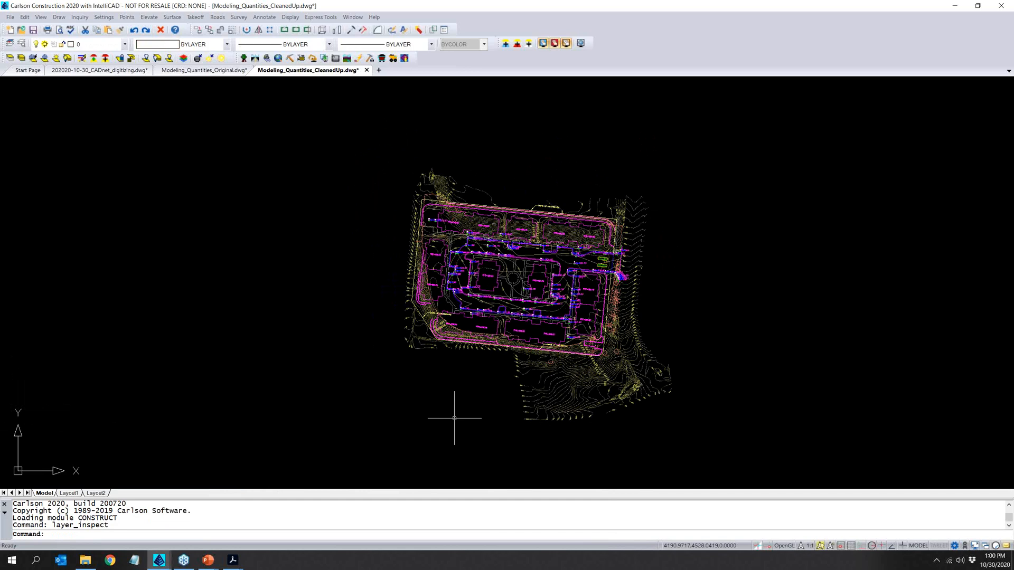
View all the drawing's entities in the 3D Drawing Viewer, examine their elevations from several angles, and close the viewer.
click(41, 17)
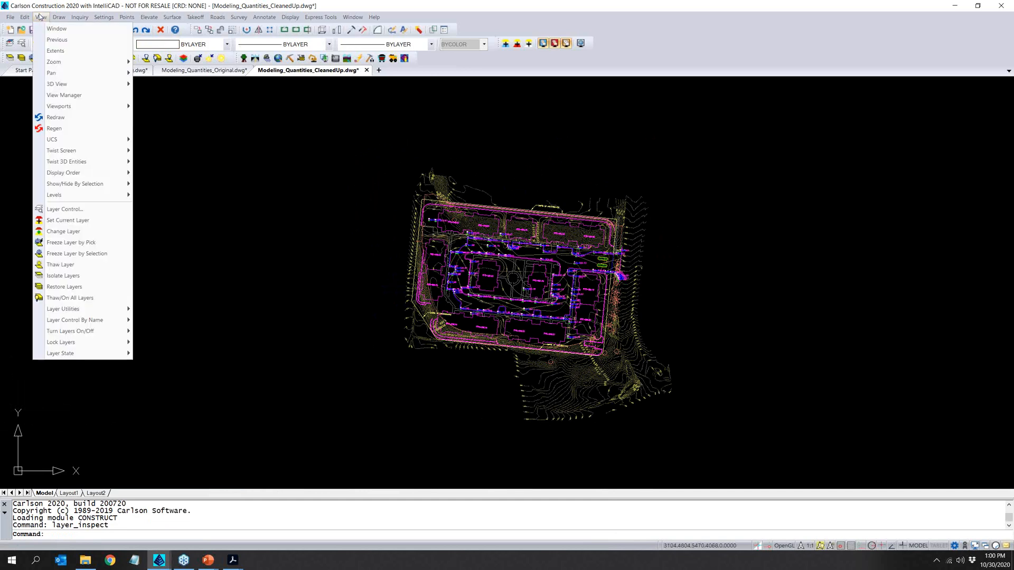
mouse_move(75, 84)
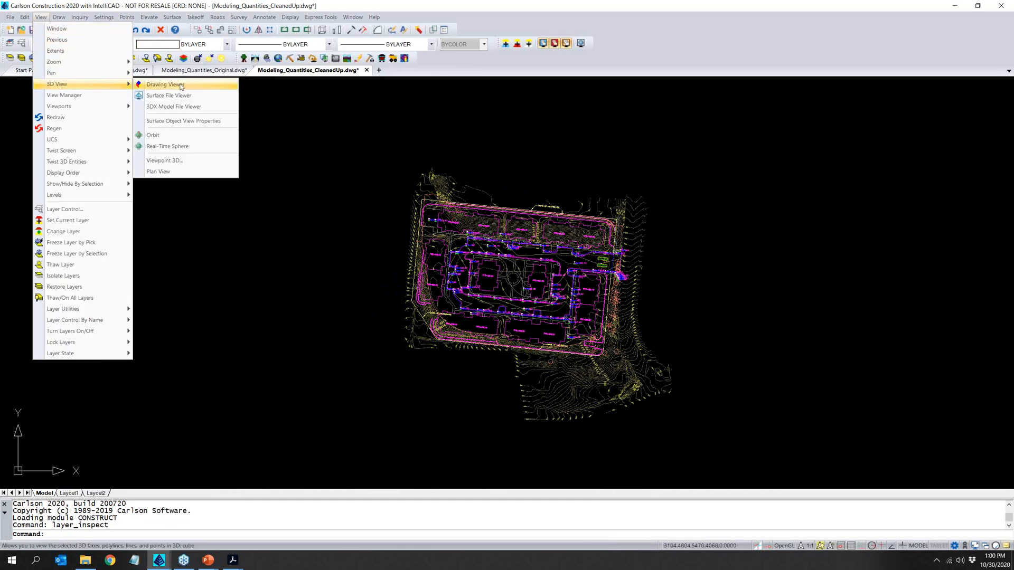
click(179, 86)
click(358, 128)
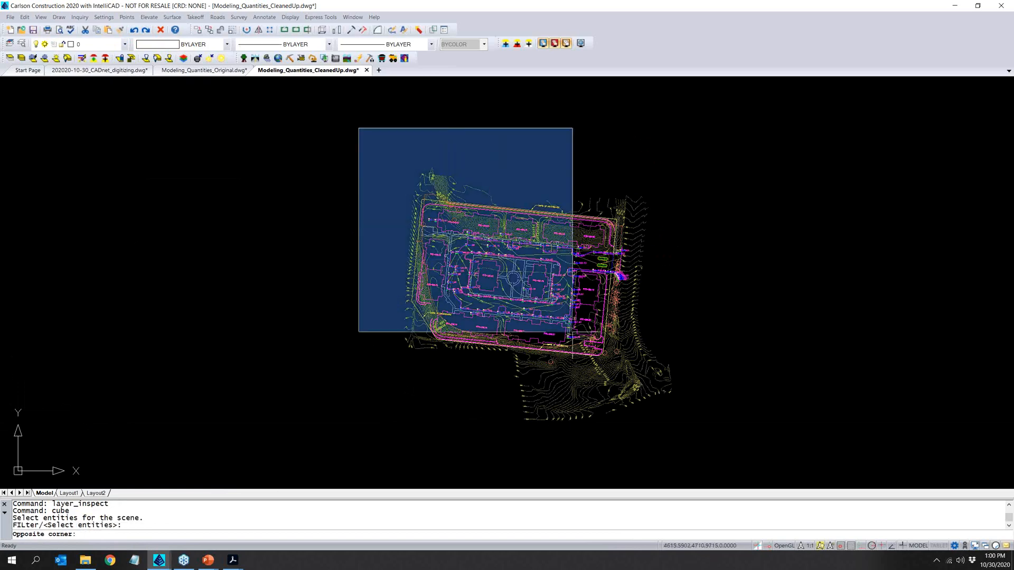
click(707, 424)
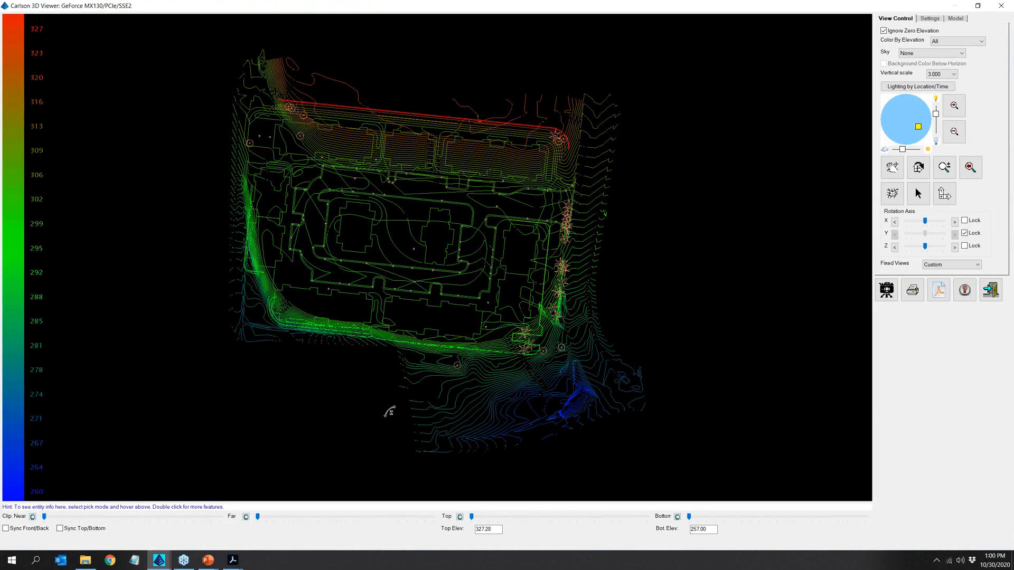
drag(374, 359, 461, 159)
drag(615, 421, 458, 443)
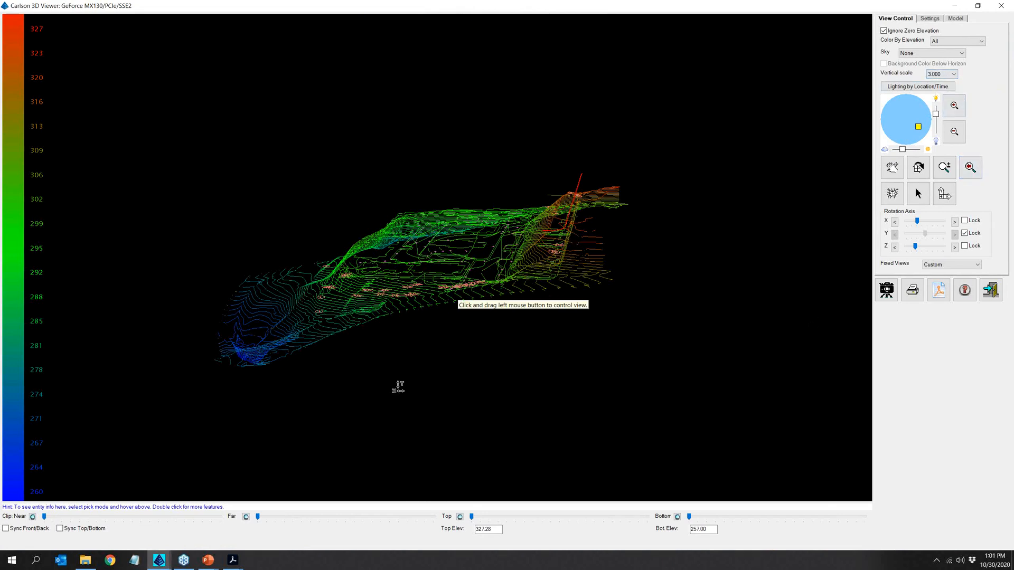
drag(385, 435, 508, 442)
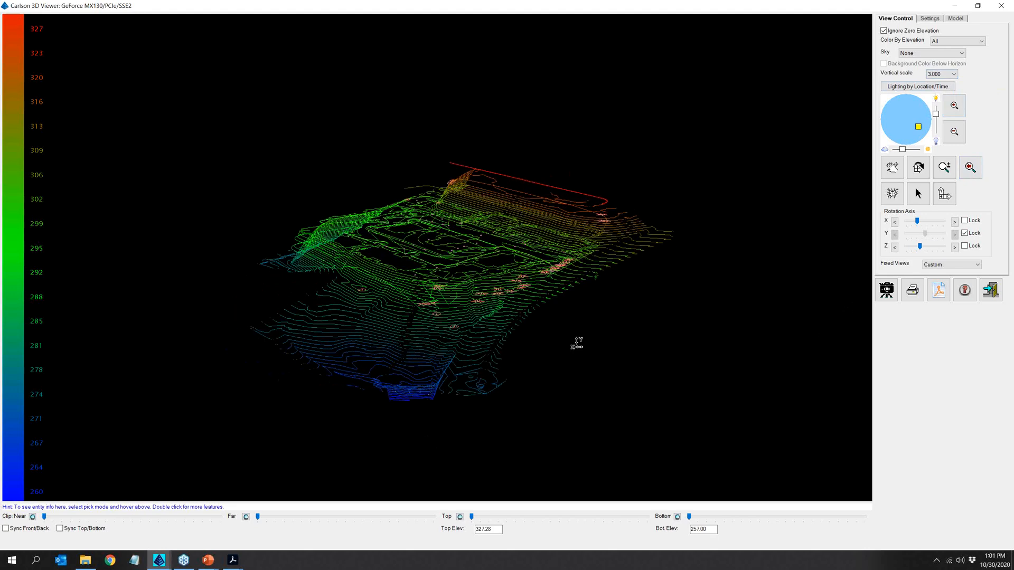
drag(516, 460, 557, 452)
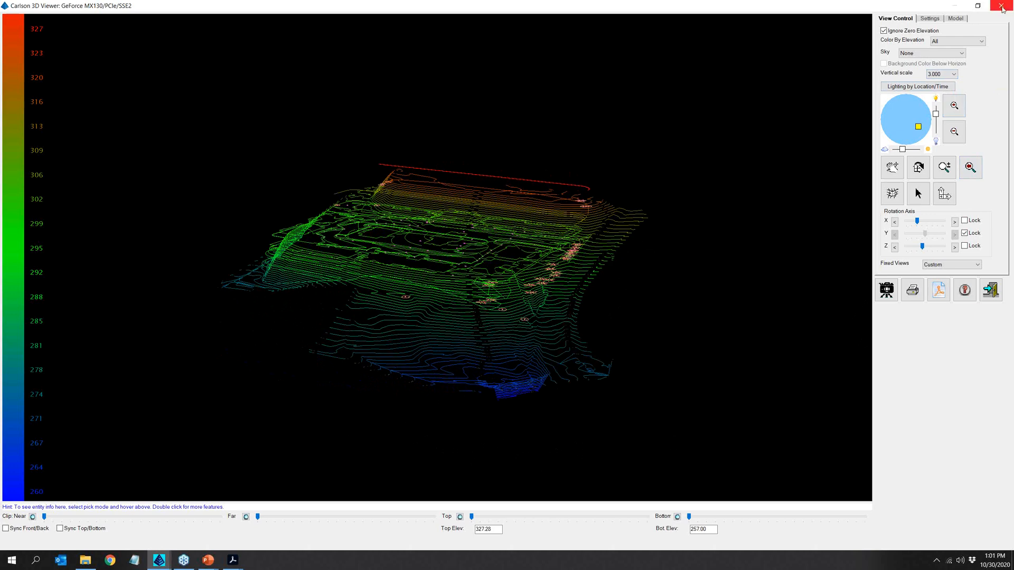
key(Escape)
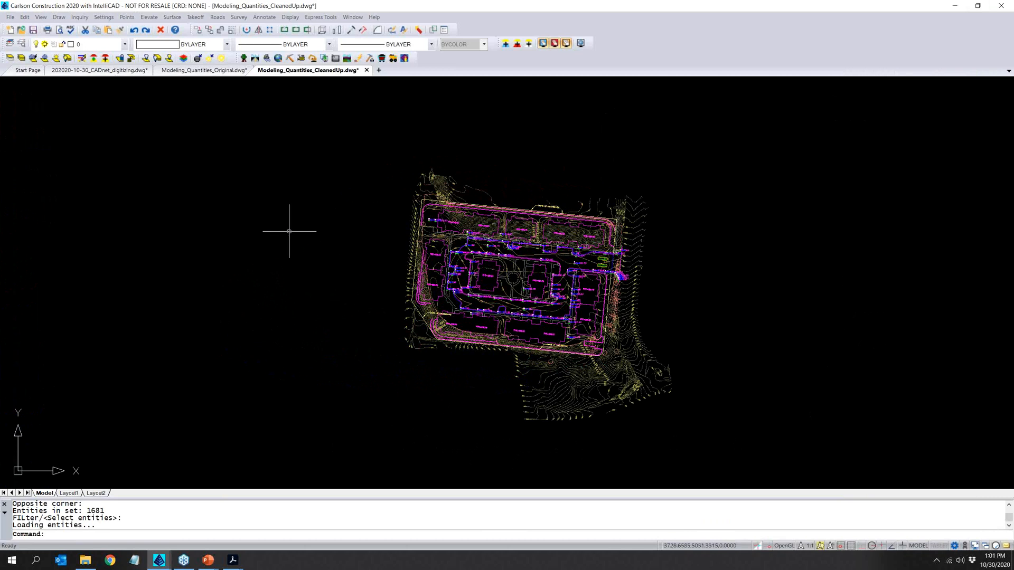
Review the takeoff Project Checklist for the status of its required tasks, then close it.
click(195, 18)
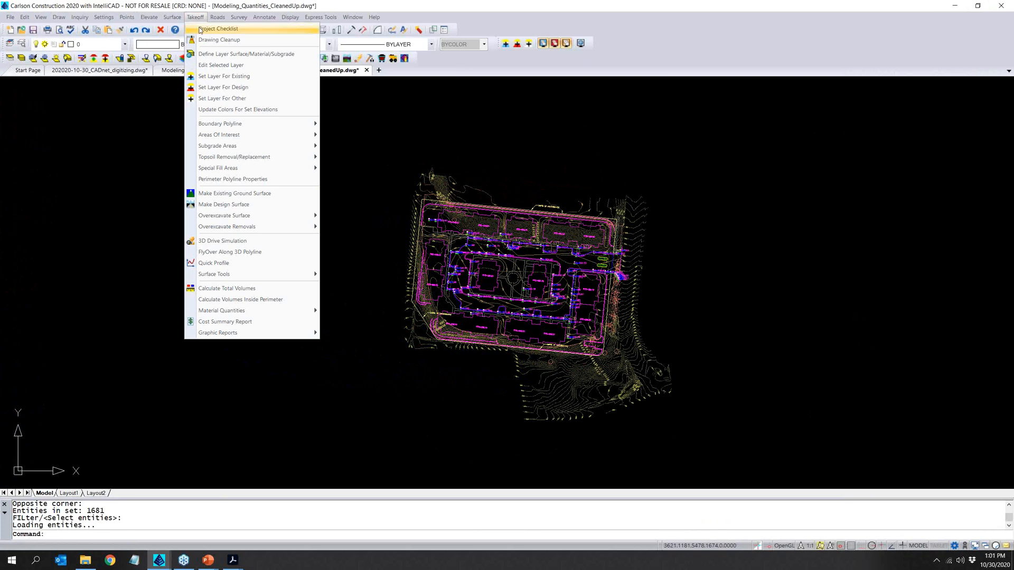
click(200, 29)
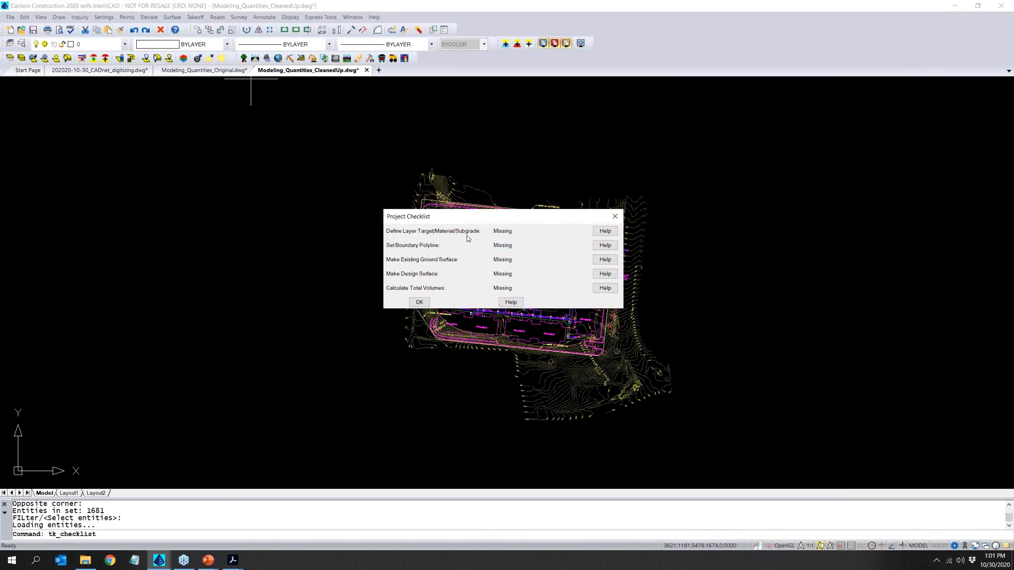
click(419, 302)
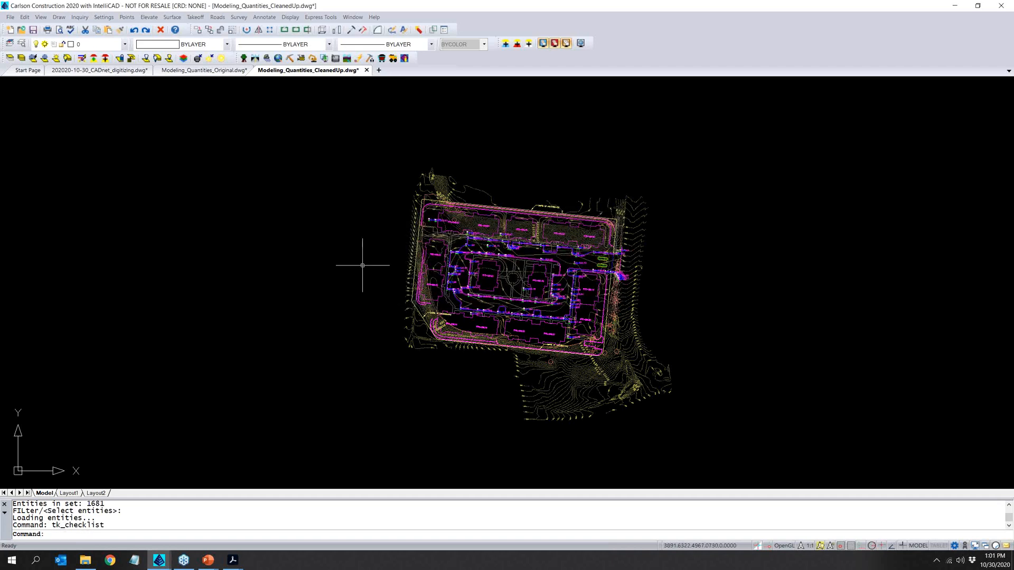
Examine the Existing, Design and Other layer lists in Define Layer Surface/Material/Subgrade, then exit the dialog.
click(195, 17)
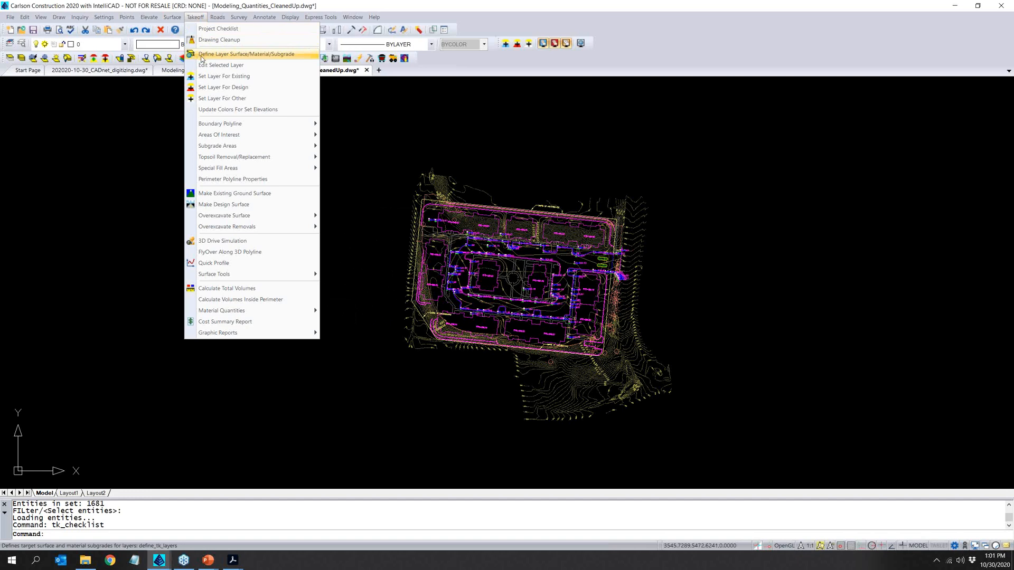
click(201, 55)
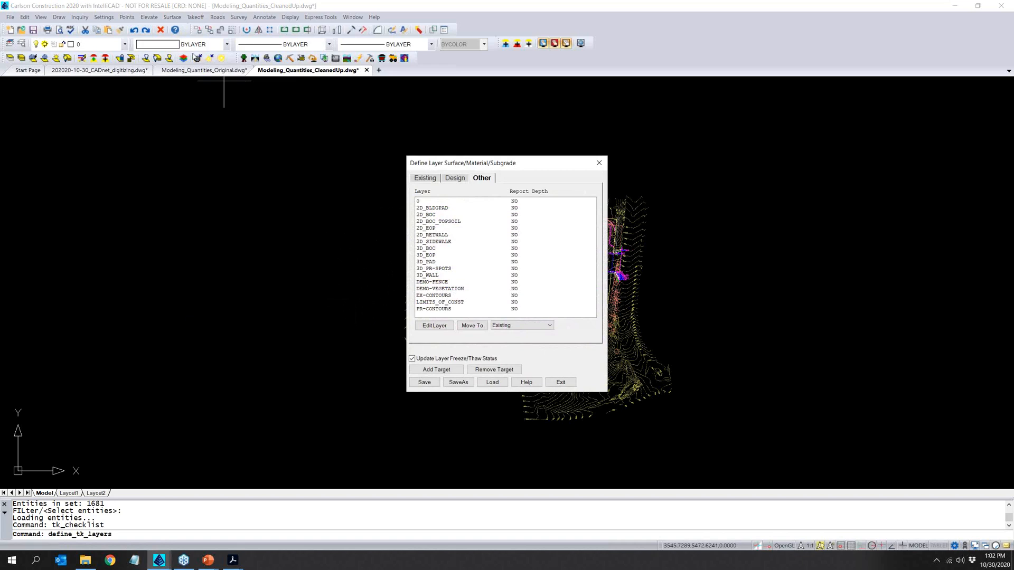
mouse_move(427, 168)
mouse_down()
mouse_move(286, 116)
mouse_move(214, 136)
mouse_up()
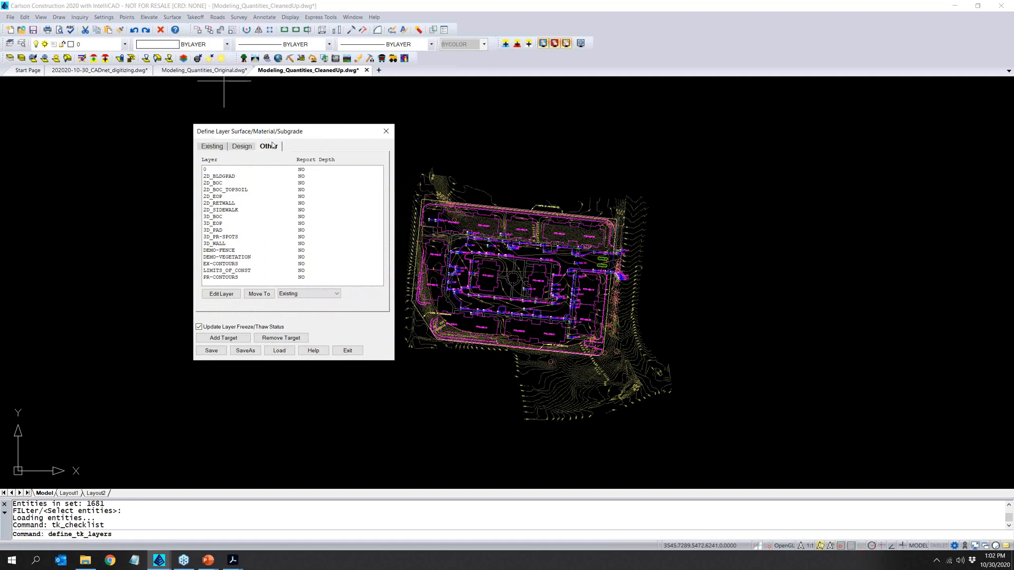
click(216, 150)
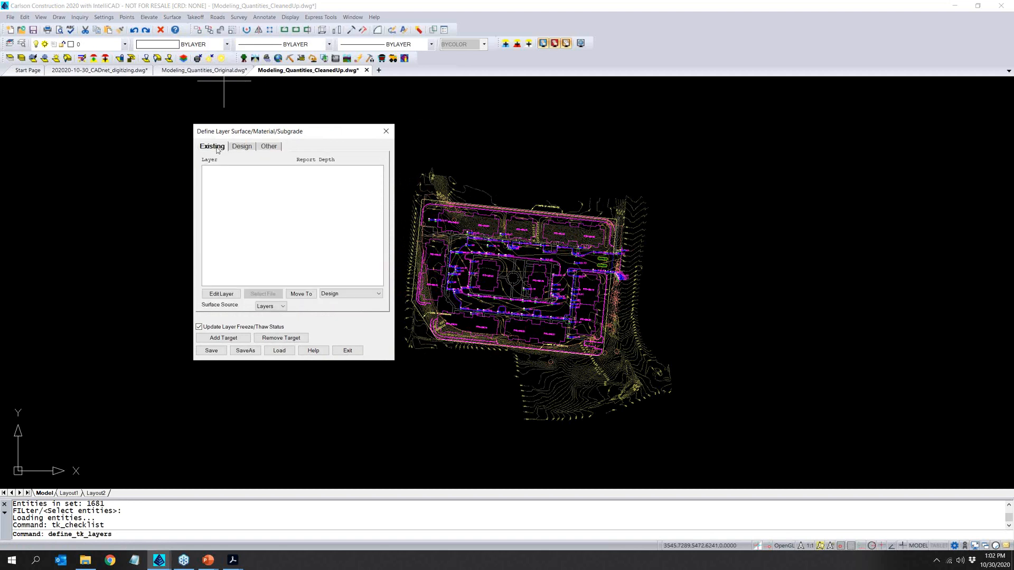
click(250, 148)
click(278, 149)
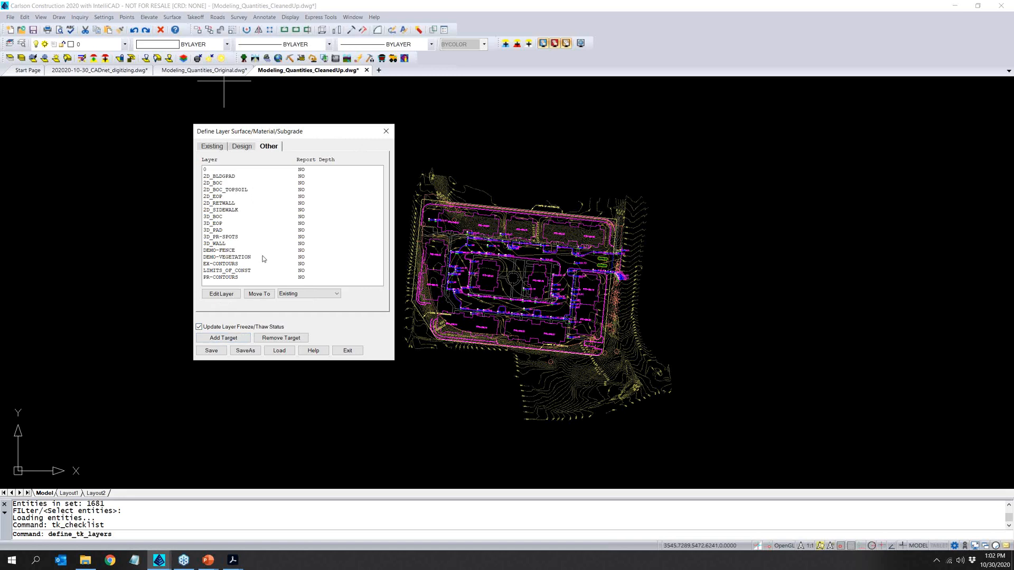
click(213, 146)
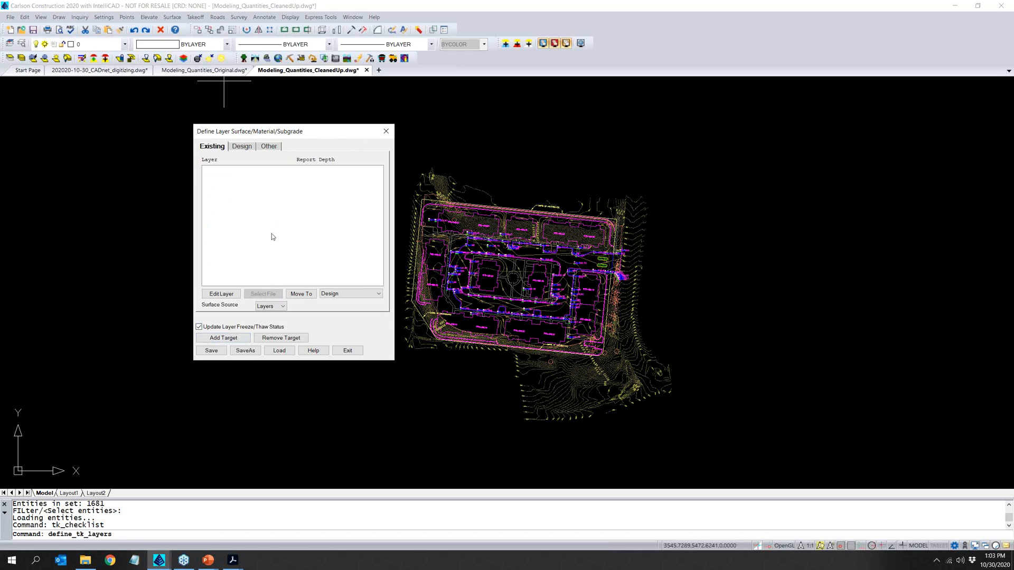
click(242, 148)
click(348, 351)
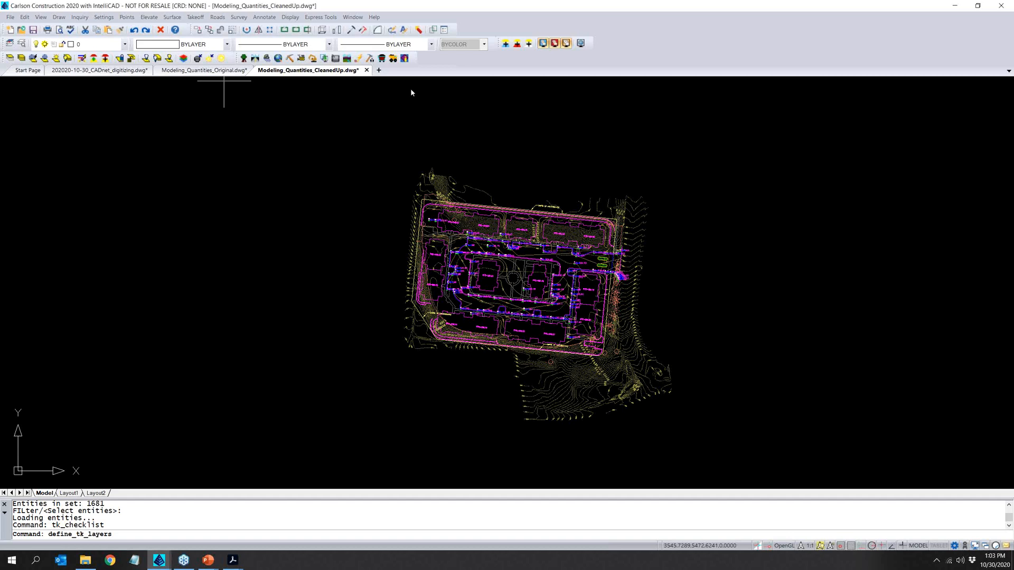
Assign the EX-CONTOURS layer to the existing surface by selecting existing contours southeast of the site with Set Layer For Existing.
drag(499, 45, 522, 45)
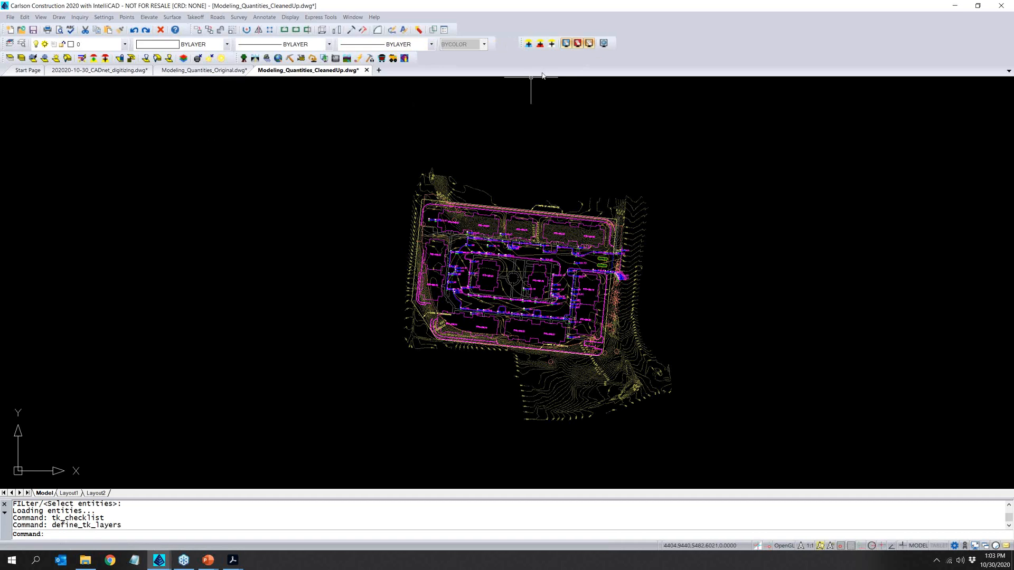
click(528, 45)
click(678, 407)
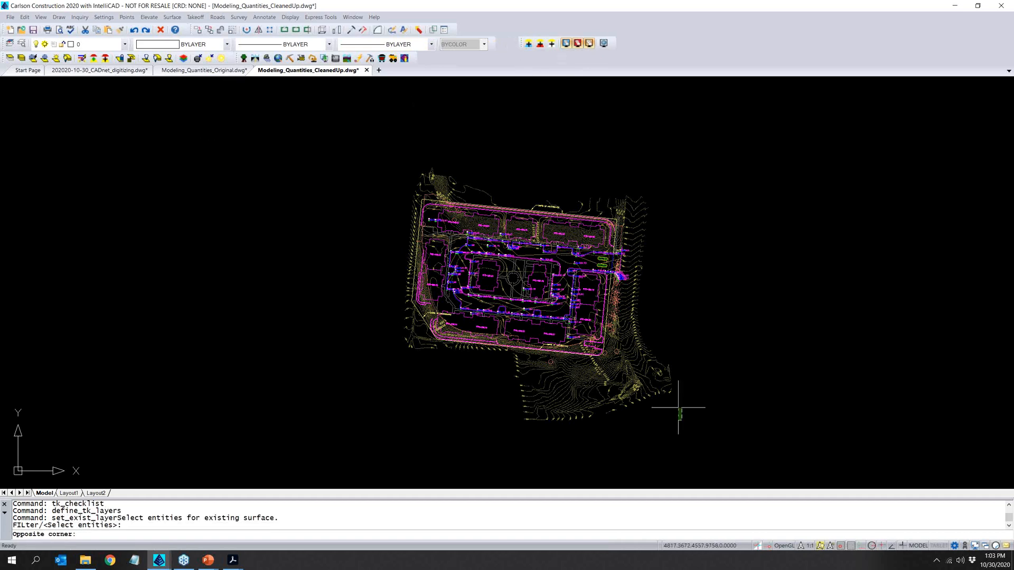
click(637, 346)
scroll(655, 368, up, 5)
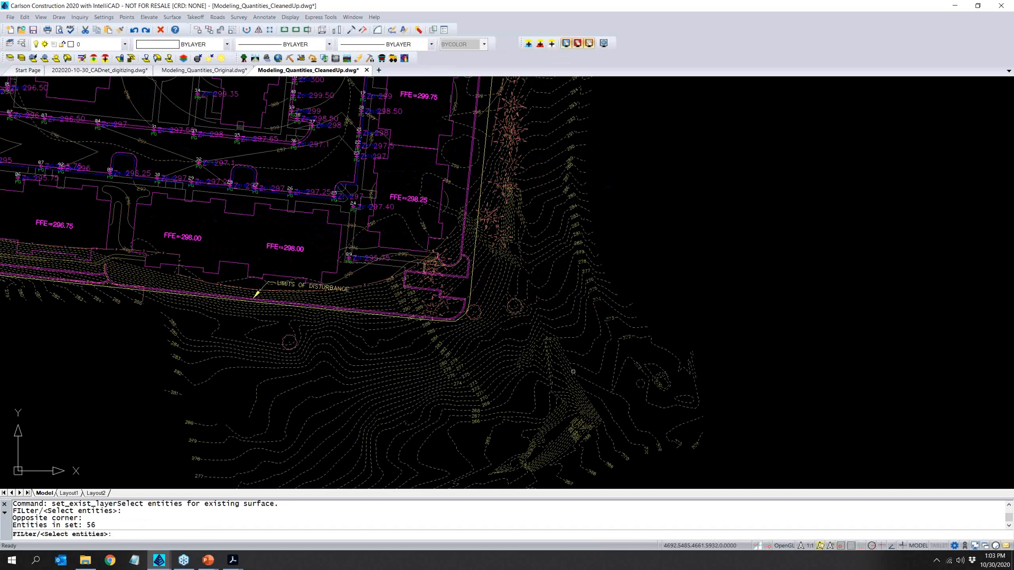
key(Return)
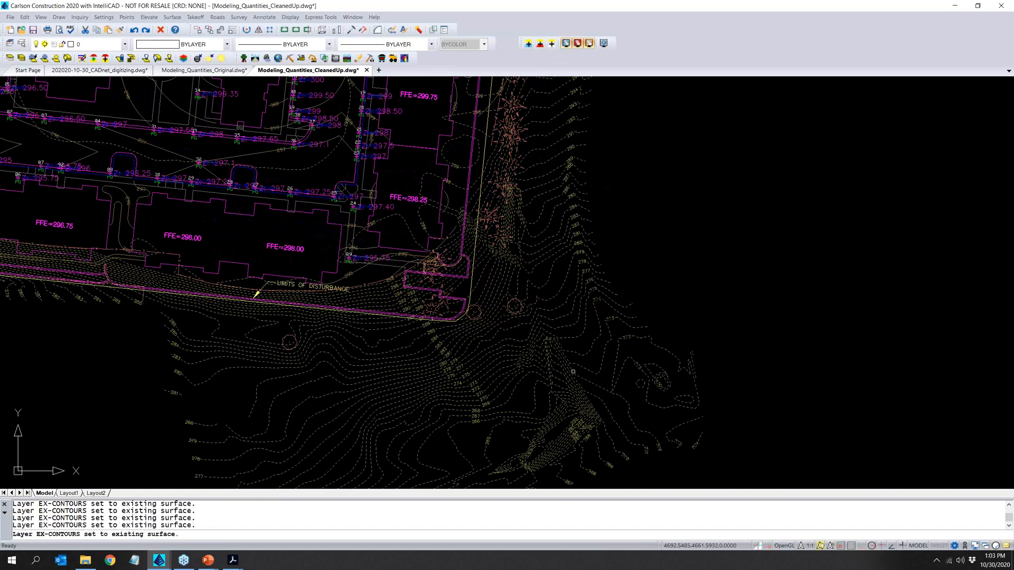
scroll(573, 372, down, 6)
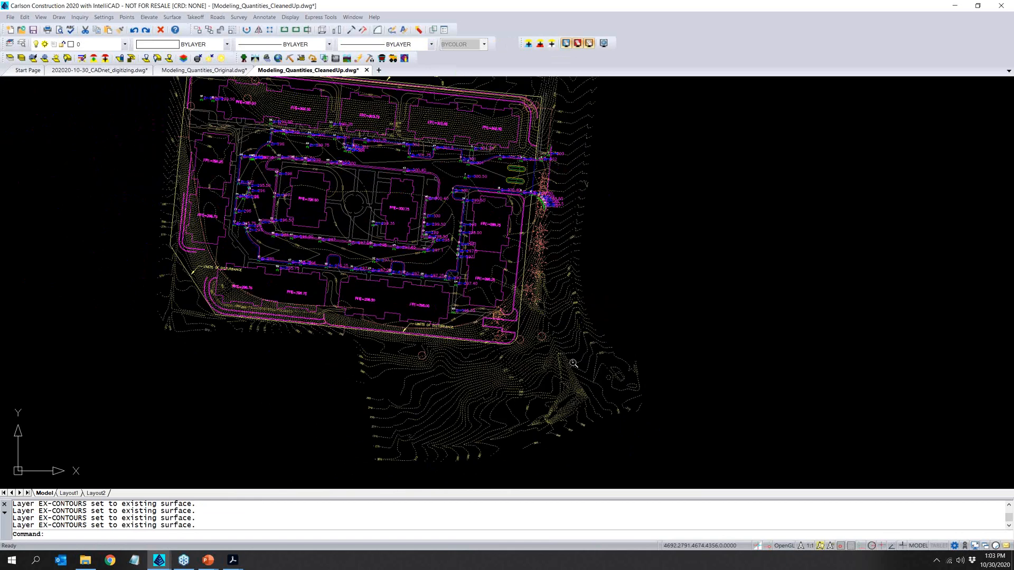
Move the DEMO-FENCE and DEMO-VEGETATION layers from Other to the Existing target in the layer surface definitions.
click(195, 17)
click(213, 55)
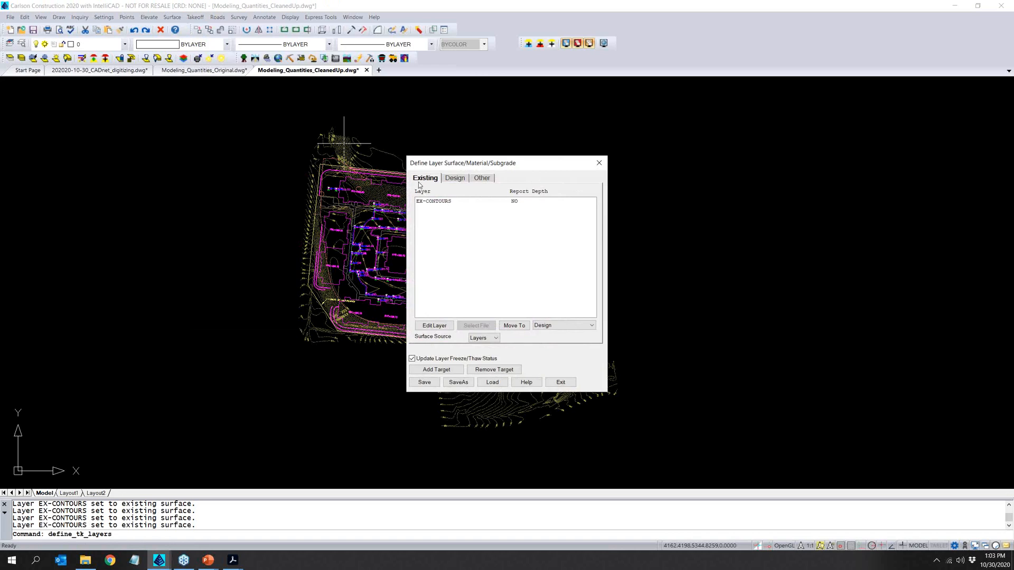
click(481, 178)
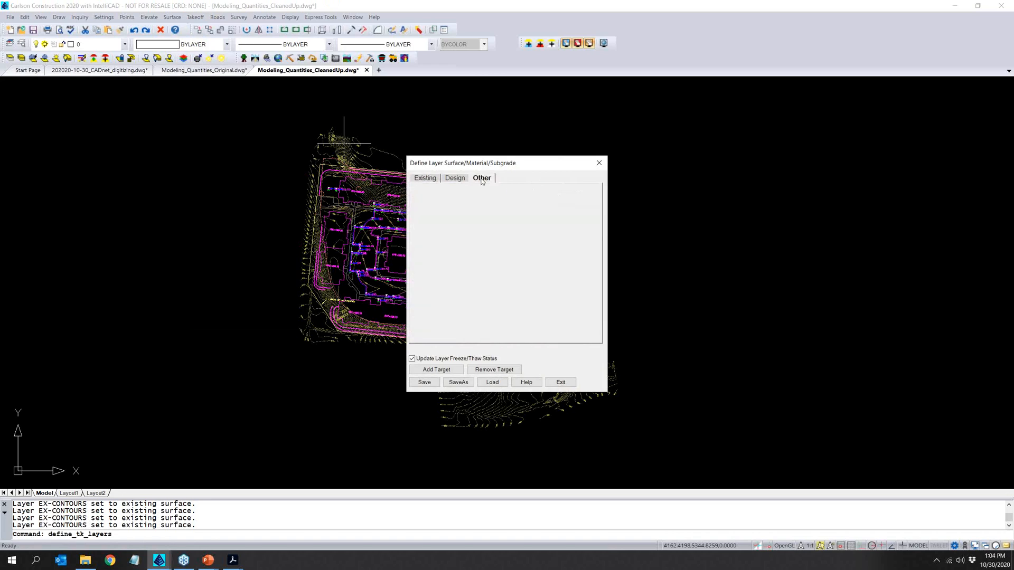
click(429, 181)
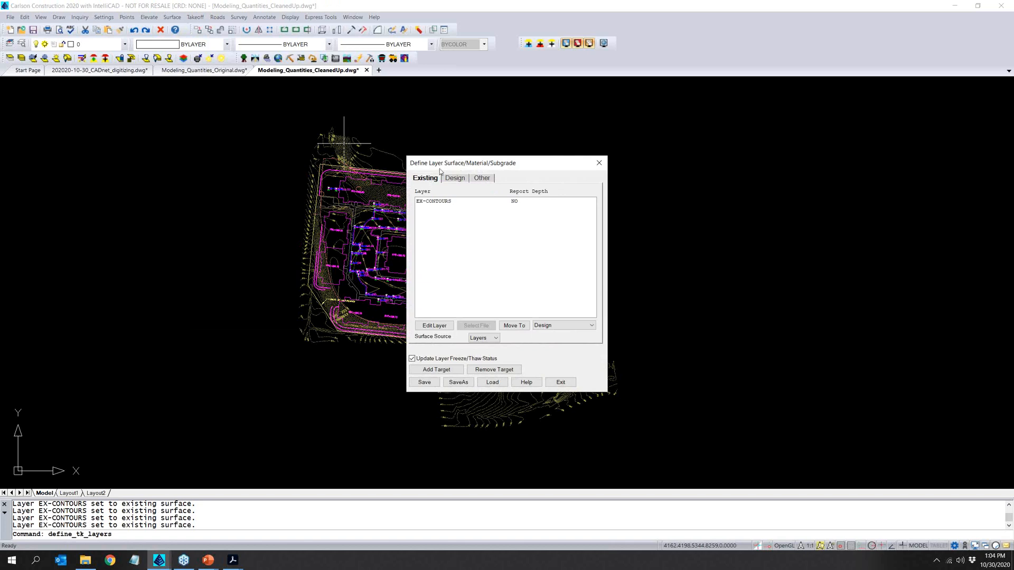
mouse_move(455, 162)
mouse_down()
mouse_move(433, 147)
mouse_move(149, 117)
mouse_up()
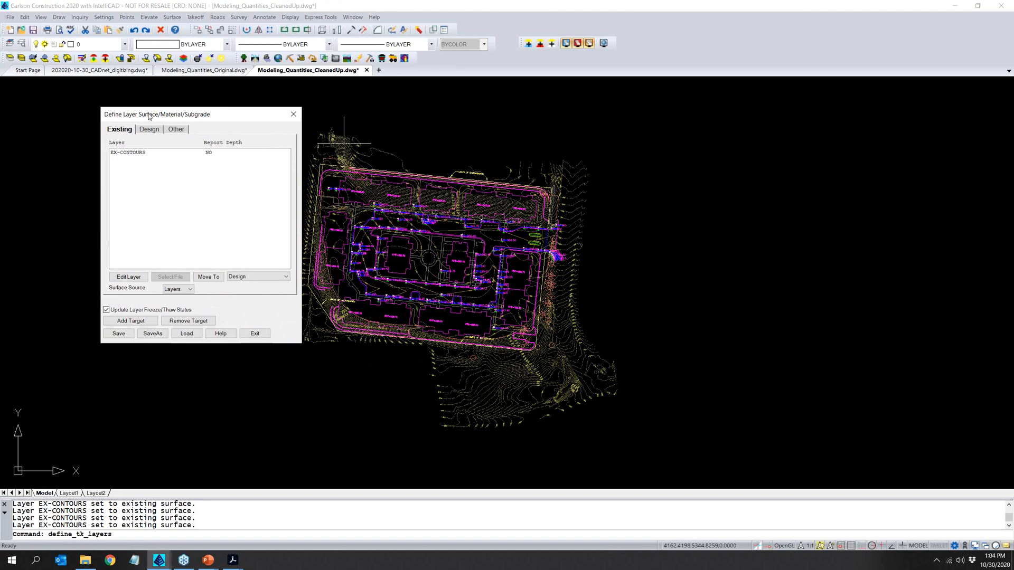
click(175, 130)
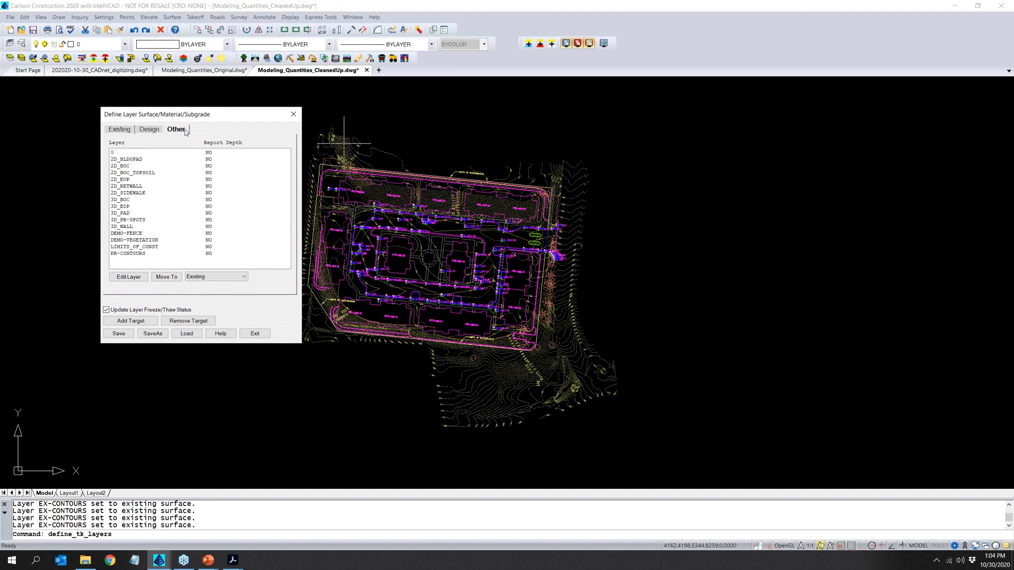
click(140, 234)
shift+click(141, 240)
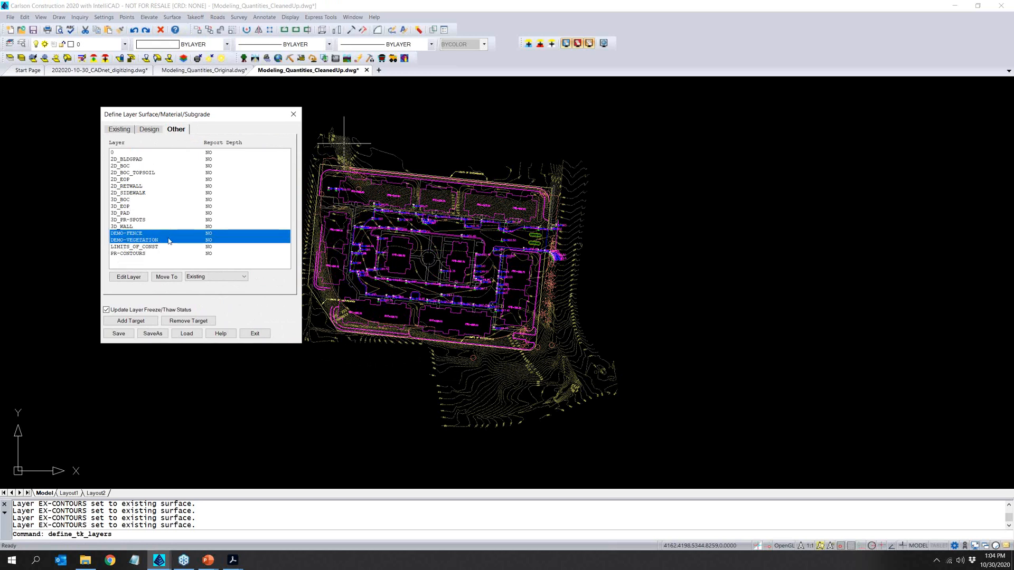
click(177, 278)
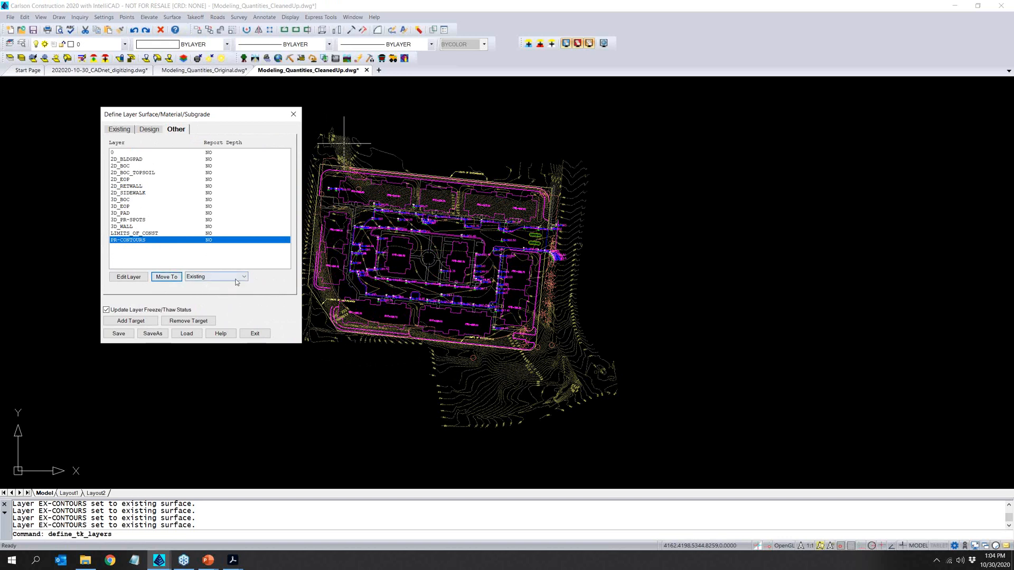
Move the 2D_BOC, 3D_BOC, 3D_EOP, 3D_PAD, 3D_WALL and LIMITS_OF_CONST layers from Other to the Design target and save the definitions.
click(115, 129)
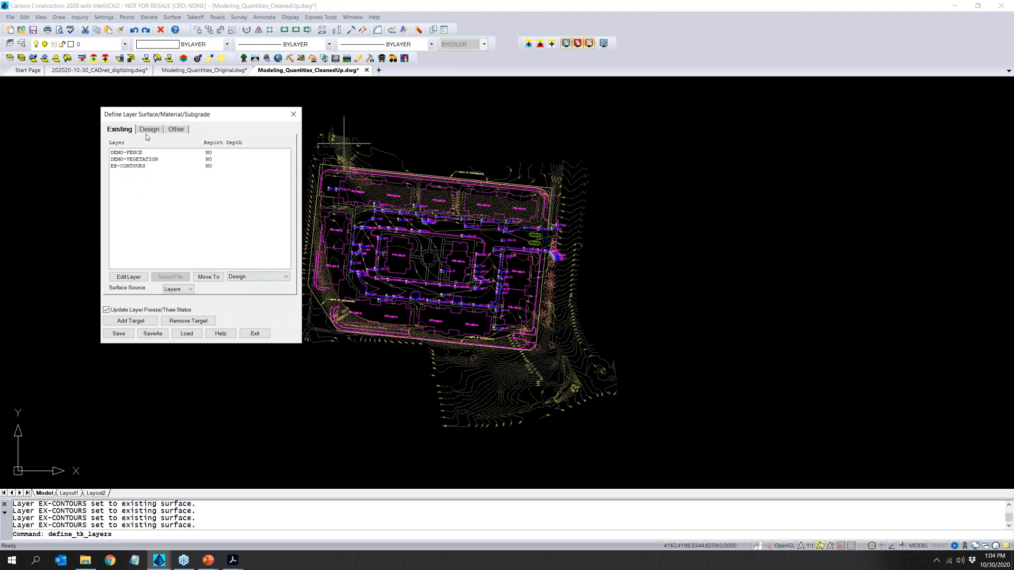
click(177, 130)
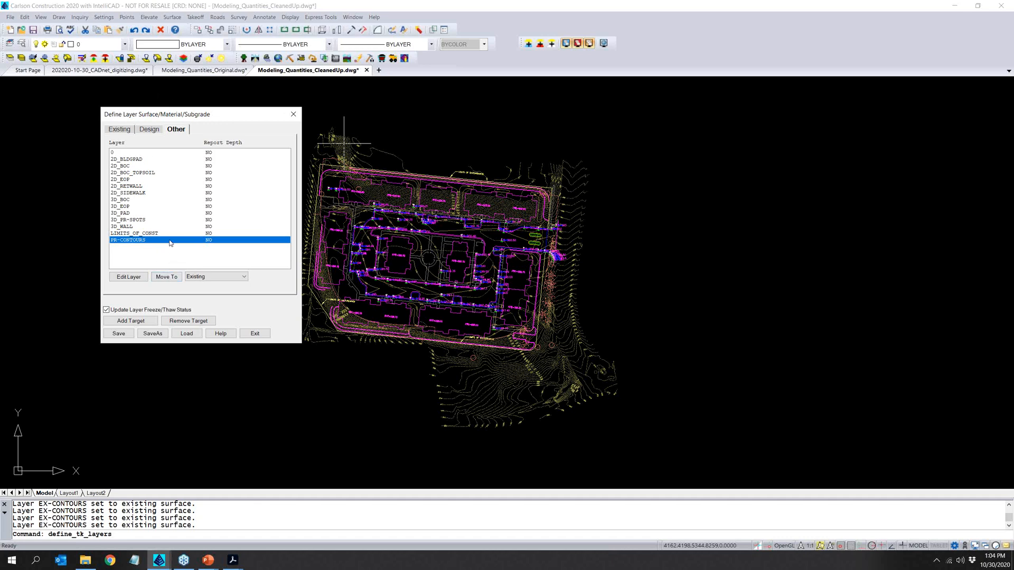
click(139, 166)
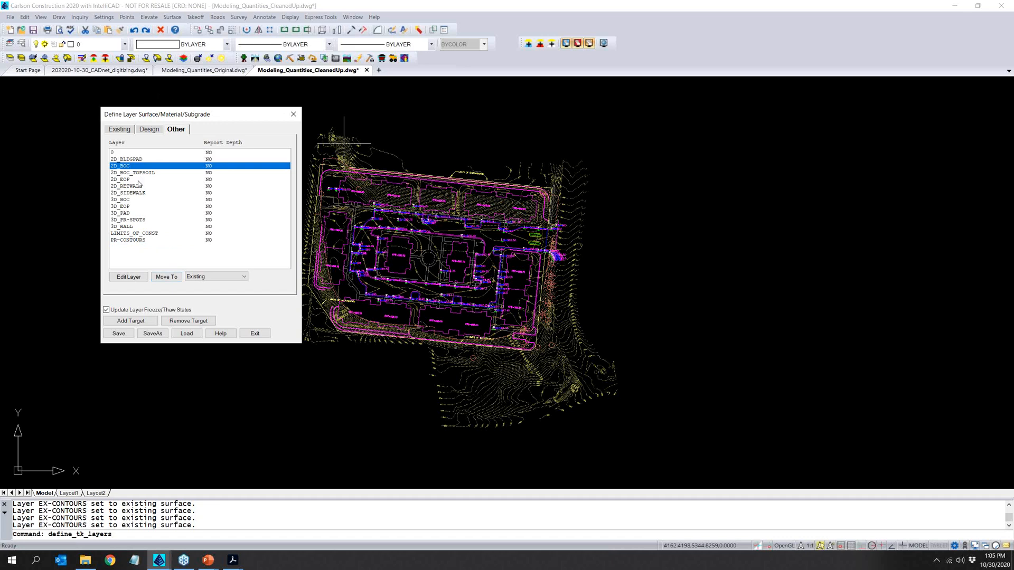
ctrl+click(138, 180)
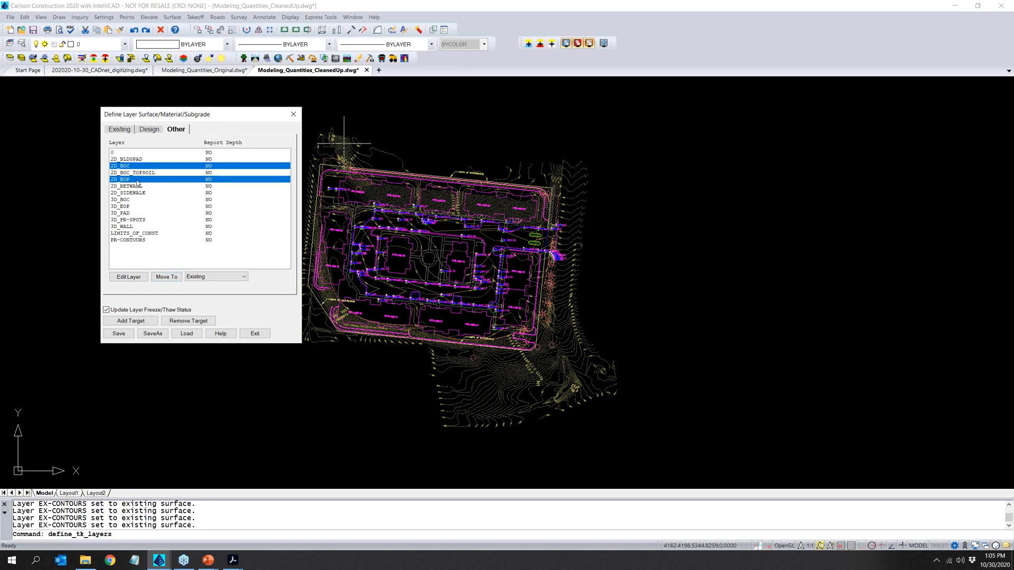
ctrl+click(138, 180)
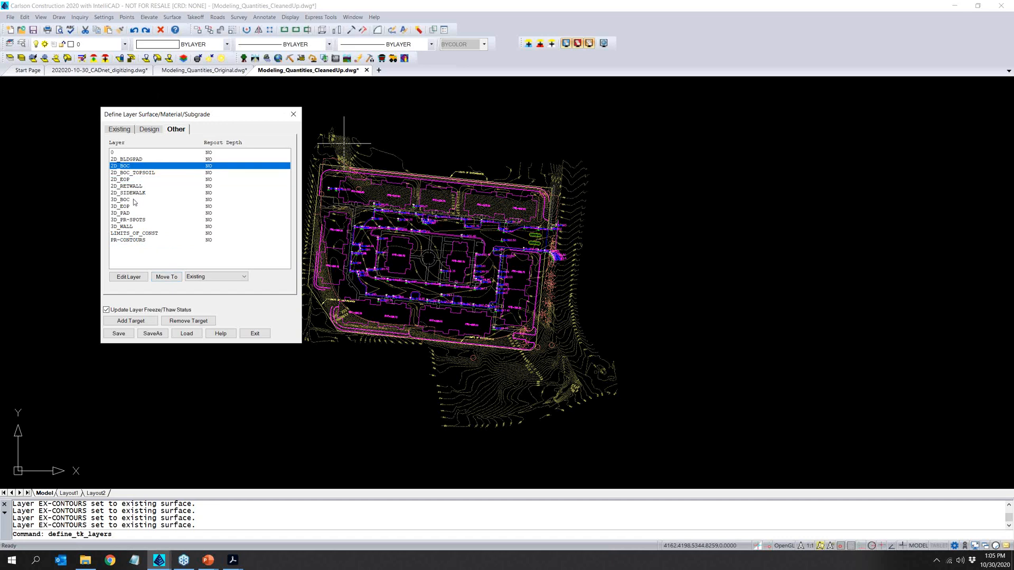
ctrl+click(134, 201)
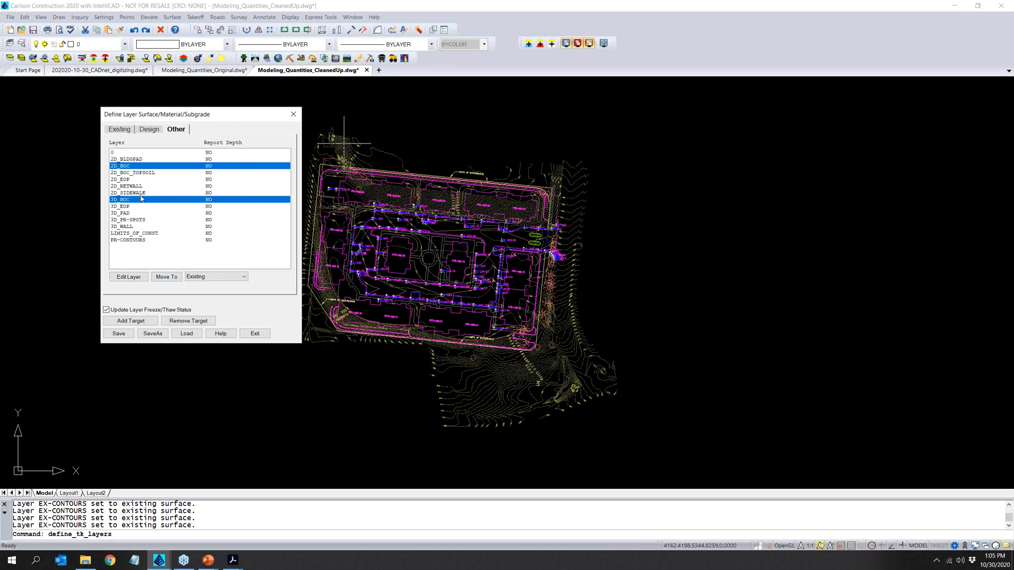
ctrl+click(136, 207)
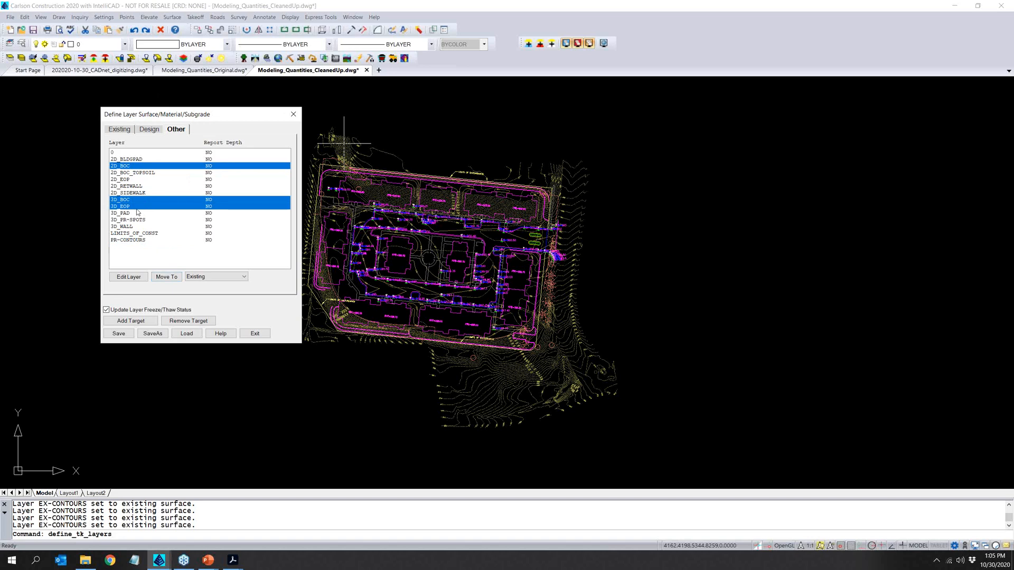
ctrl+click(124, 214)
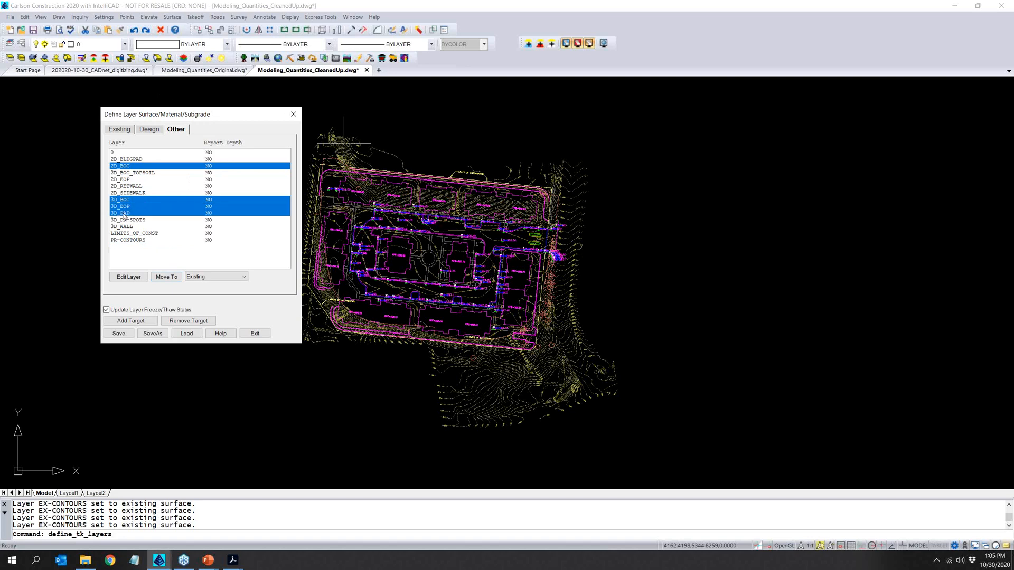
ctrl+click(126, 227)
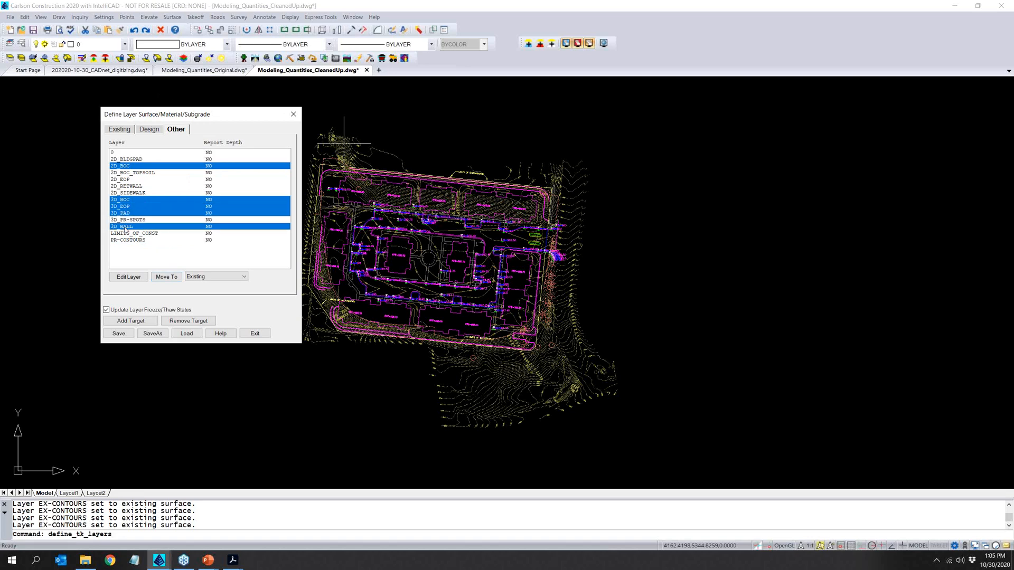
ctrl+click(126, 233)
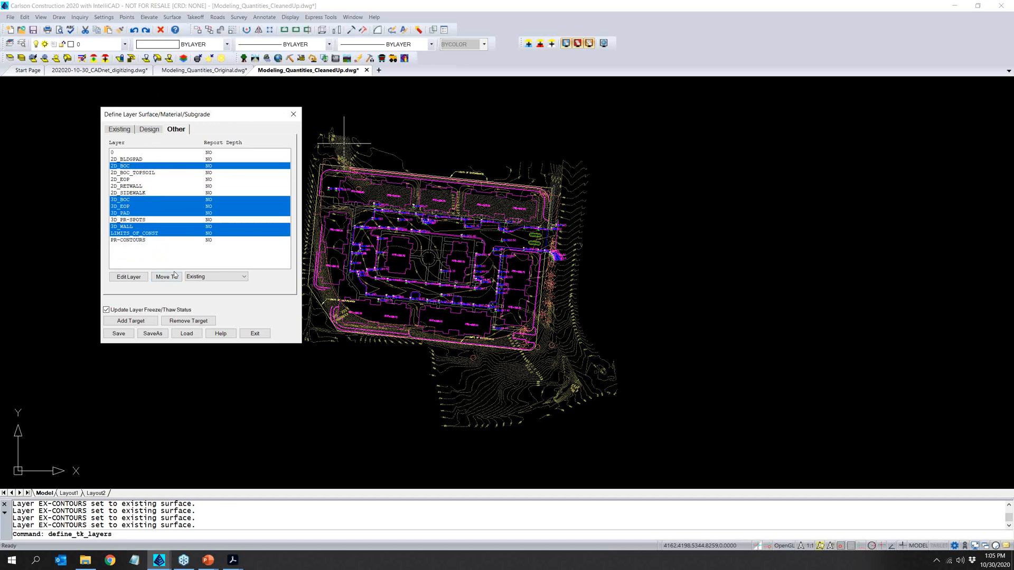
click(198, 278)
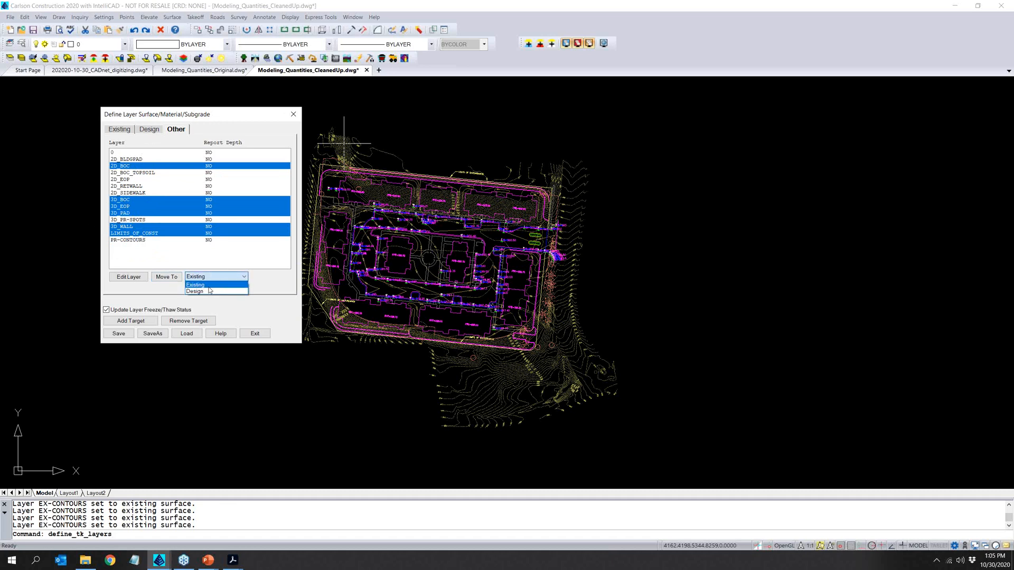
click(208, 297)
click(199, 278)
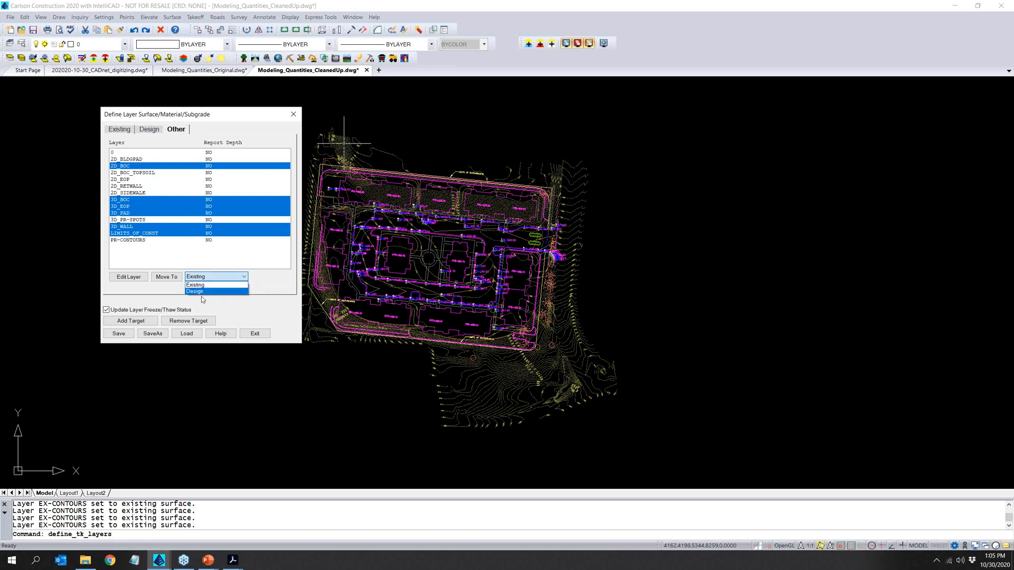
click(201, 291)
click(166, 277)
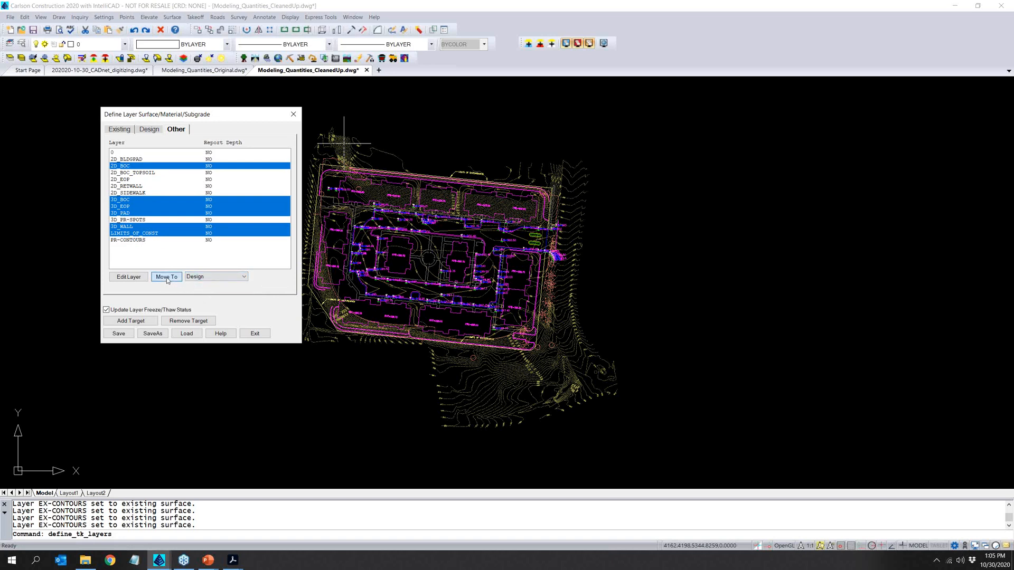
click(149, 129)
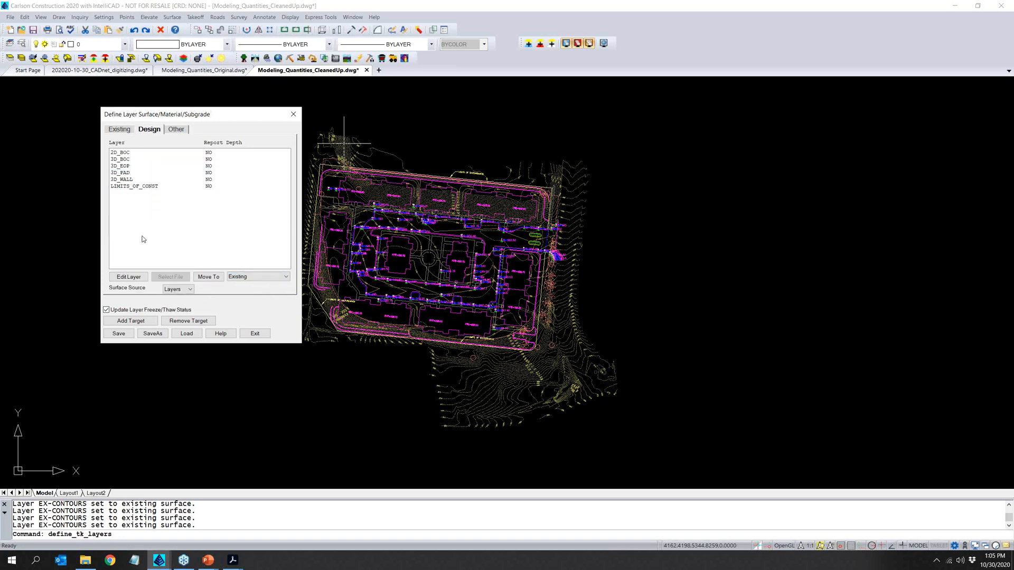
click(127, 335)
Name the DEMO-FENCE layer's material REMOVE FENCE, with Linear material type and Length (Ft) as cost unit.
click(121, 129)
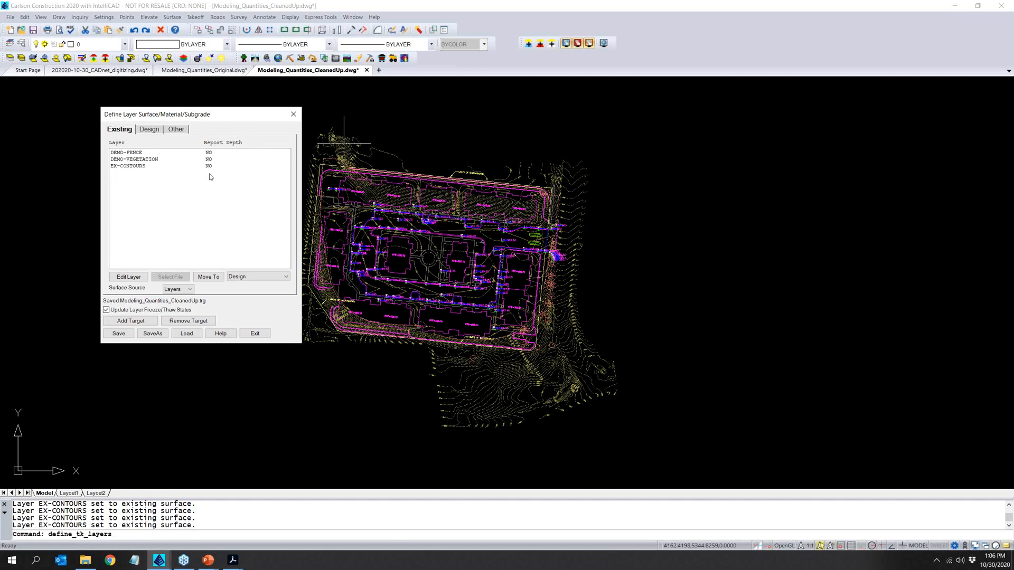
double_click(124, 153)
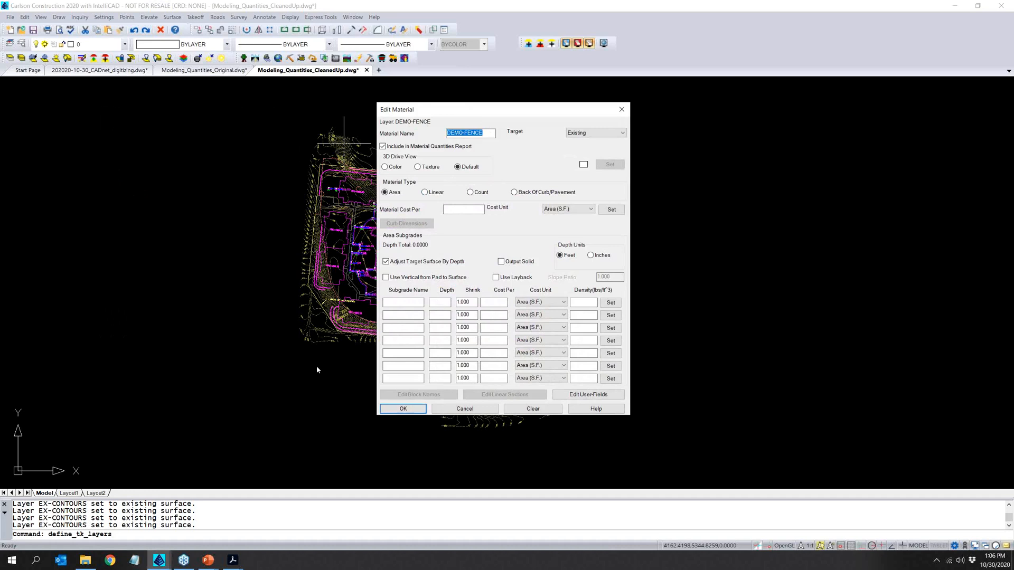
text(REMOVE V)
key(BackSpace)
text(FENC)
click(436, 194)
click(543, 212)
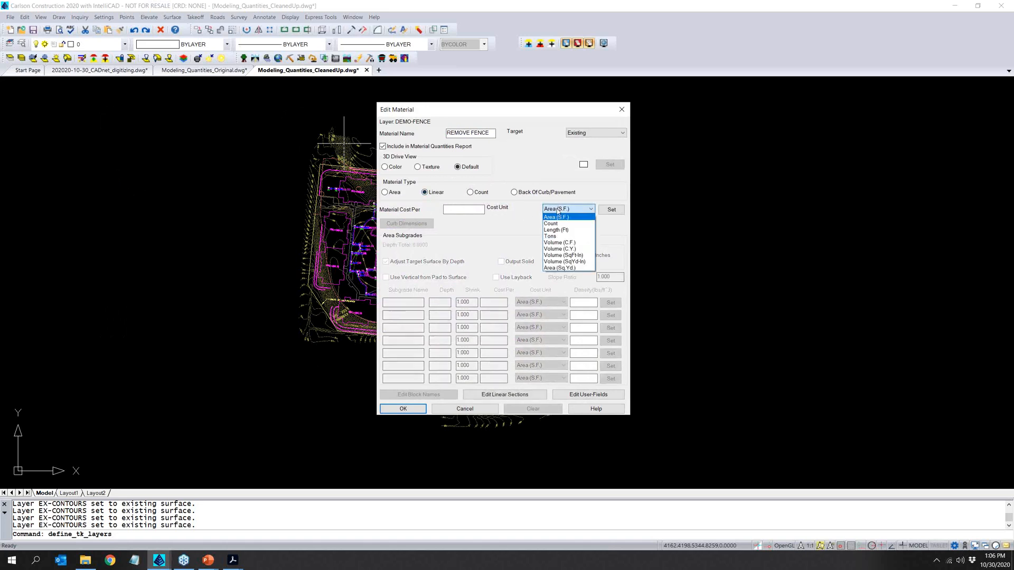
click(558, 229)
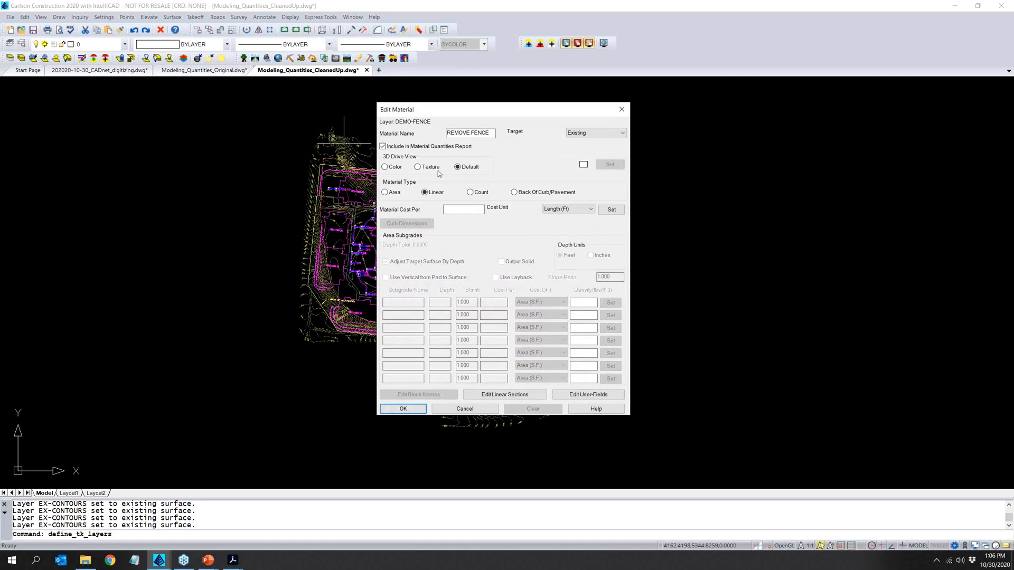
Add 6' CL to the fence removal material's name and accept the material settings.
click(470, 133)
text(6' CL)
click(418, 409)
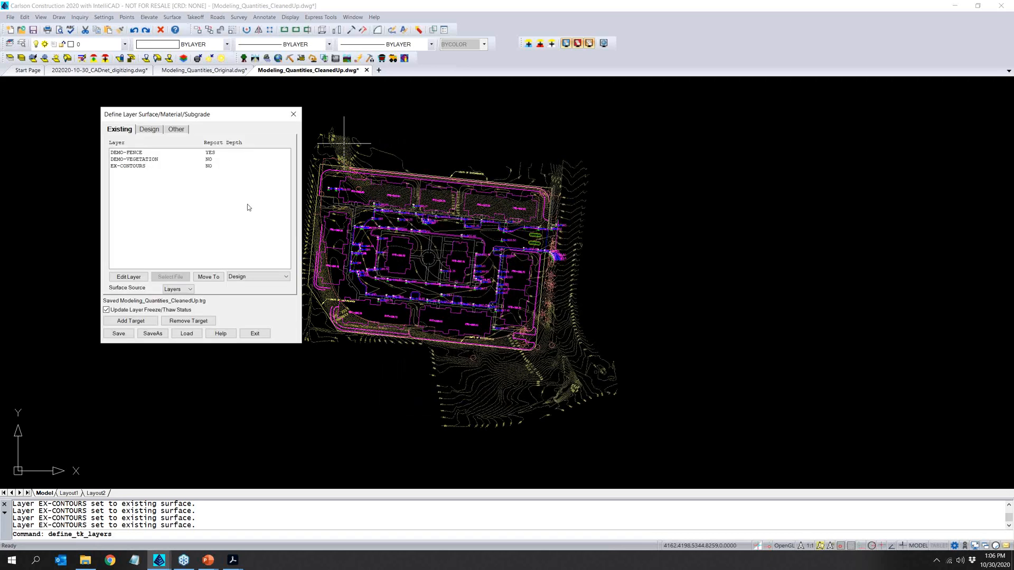
Define the DEMO-VEGETATION layer's material as REMOVE TREES, with Count as both material type and cost unit.
click(212, 161)
key(Escape)
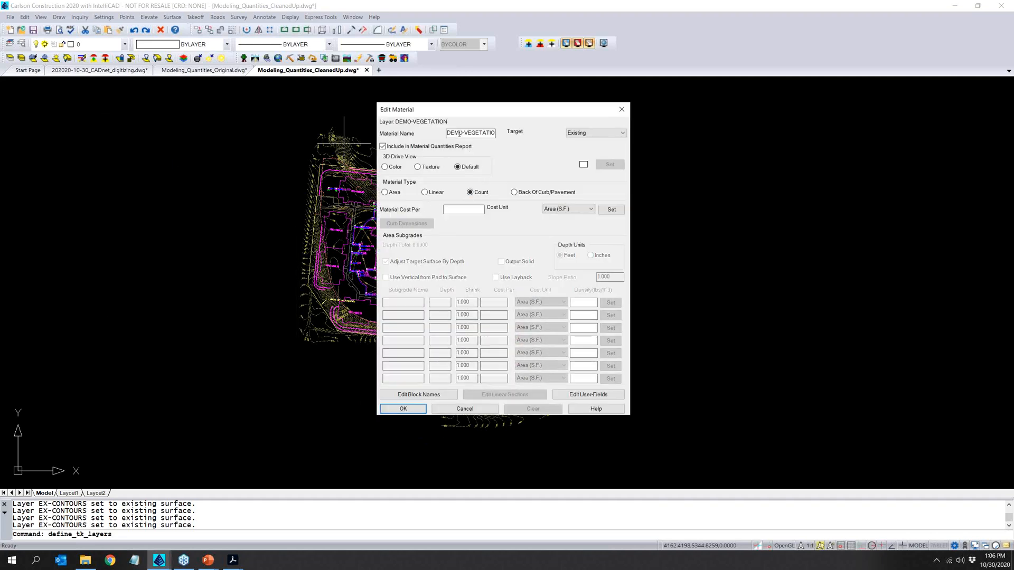
double_click(448, 134)
text(REMOVE TREES)
click(586, 210)
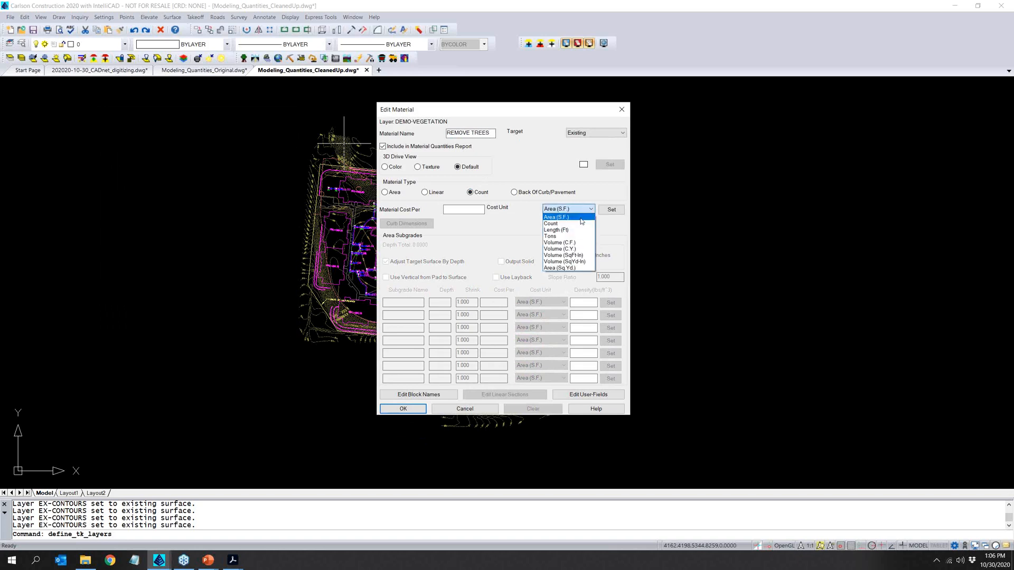
click(580, 224)
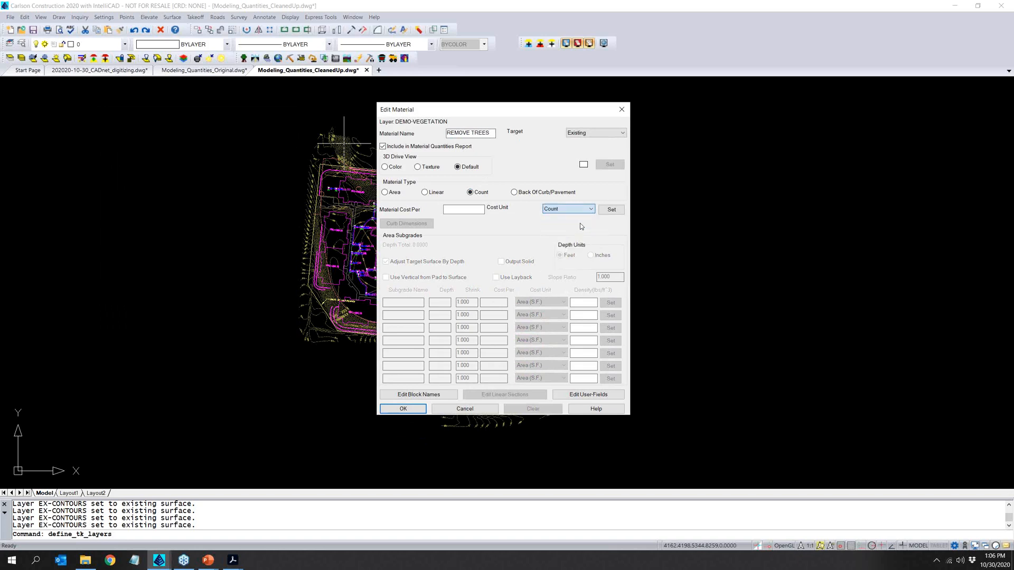
click(402, 409)
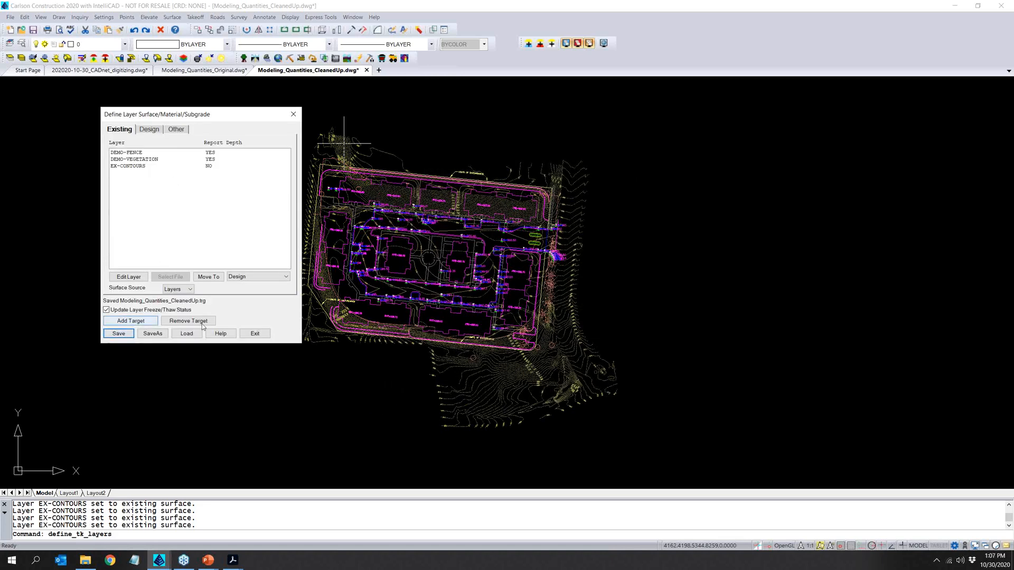
Define the design layer 2D_BOC's material as 24" CURB, with Linear material type and Length (Ft) as cost unit.
click(149, 129)
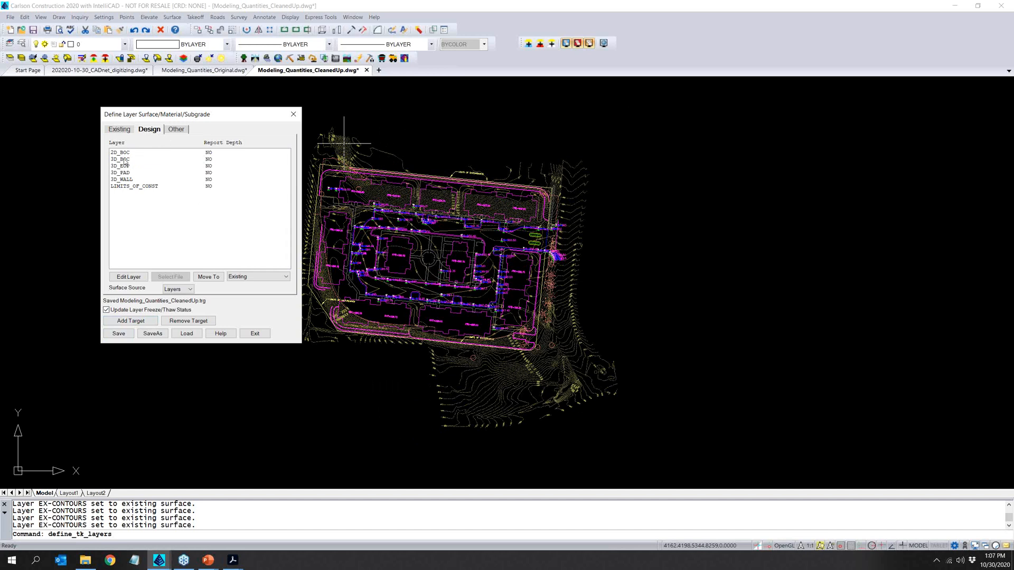
click(127, 152)
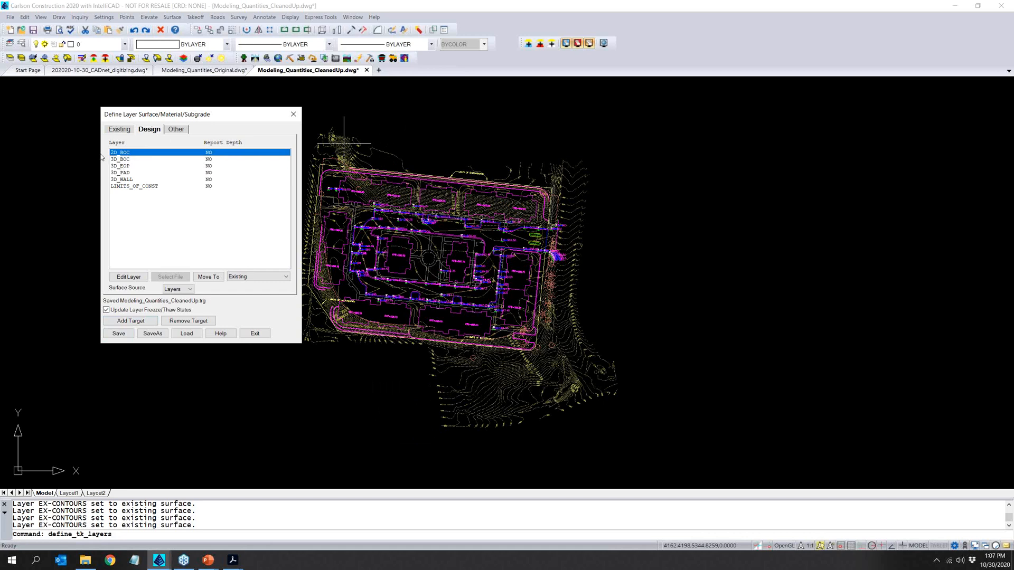
double_click(134, 154)
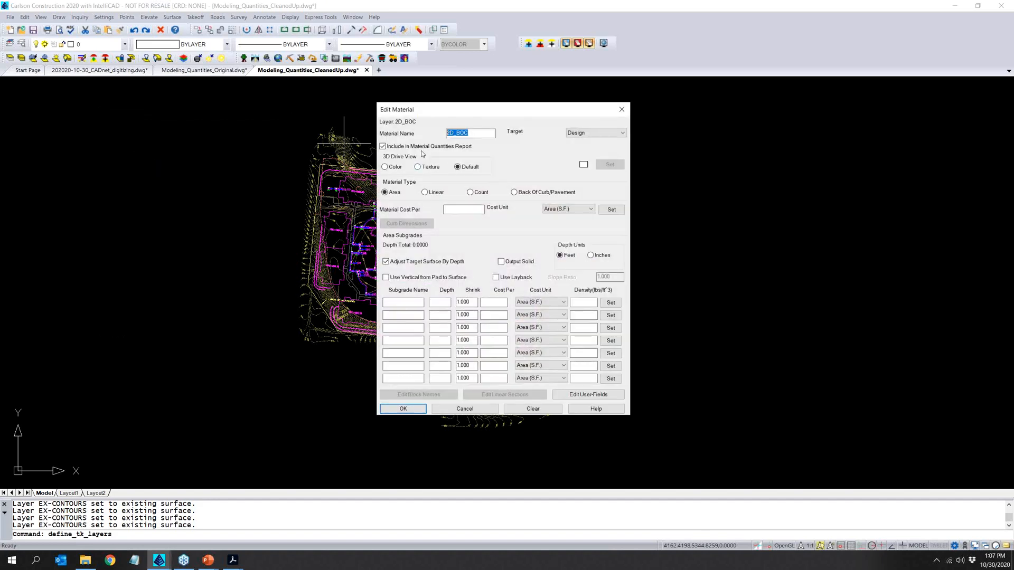
text(24" CURB)
click(424, 192)
click(570, 209)
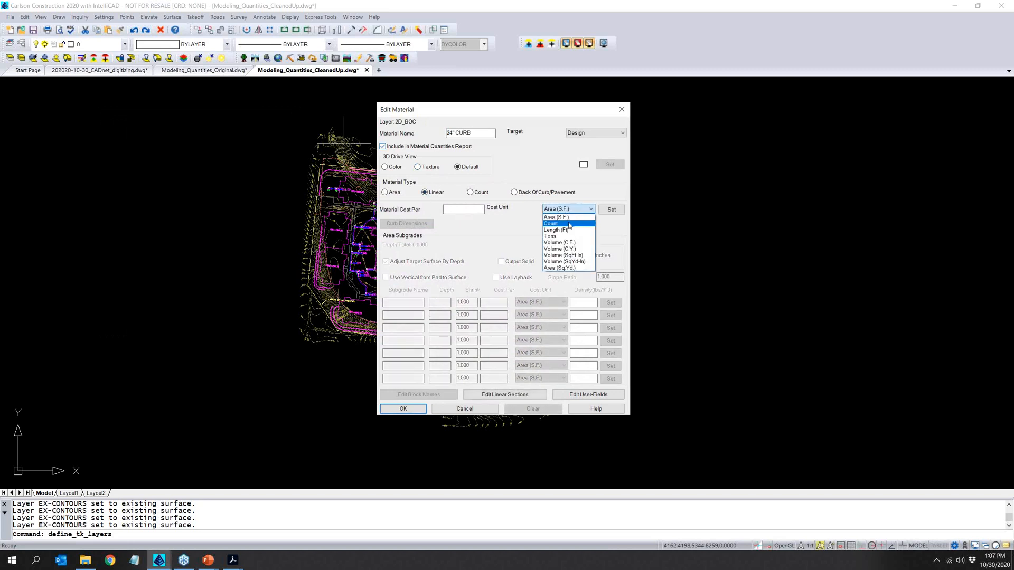
click(568, 230)
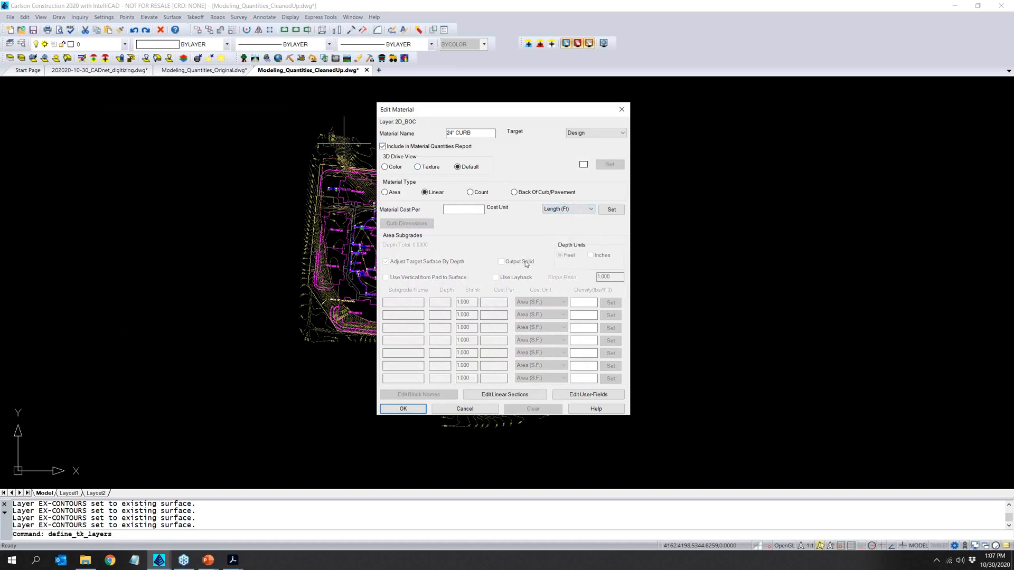
click(401, 410)
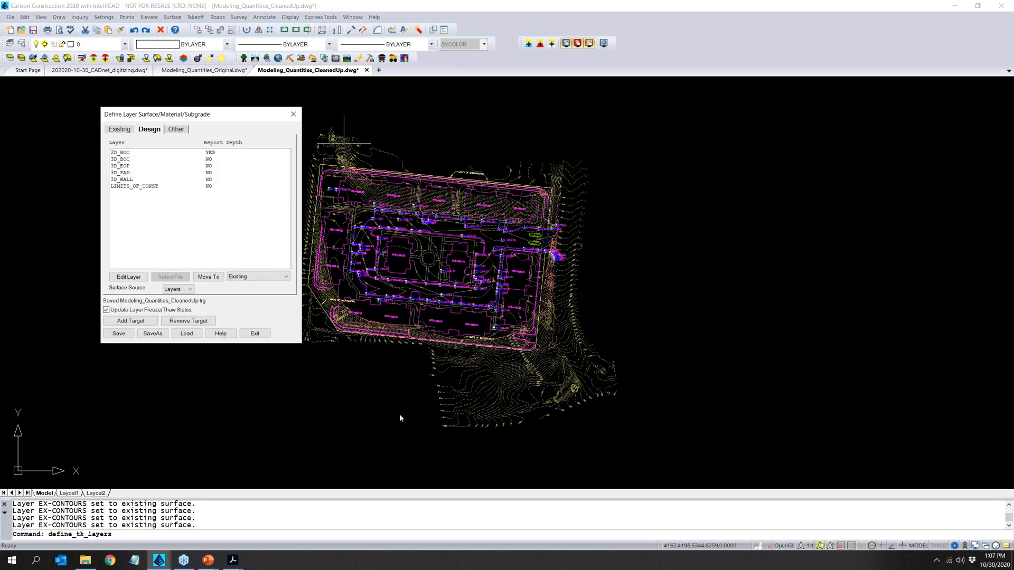
Name the design layer 3D_EOP's material PAVEMENT and set its cost unit to Volume (C.Y.).
click(131, 160)
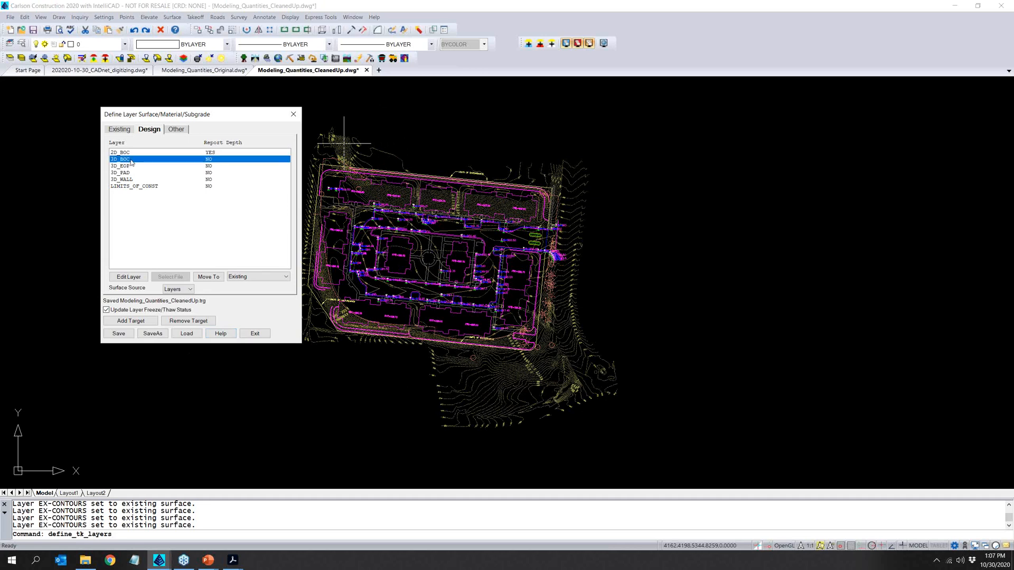
click(132, 168)
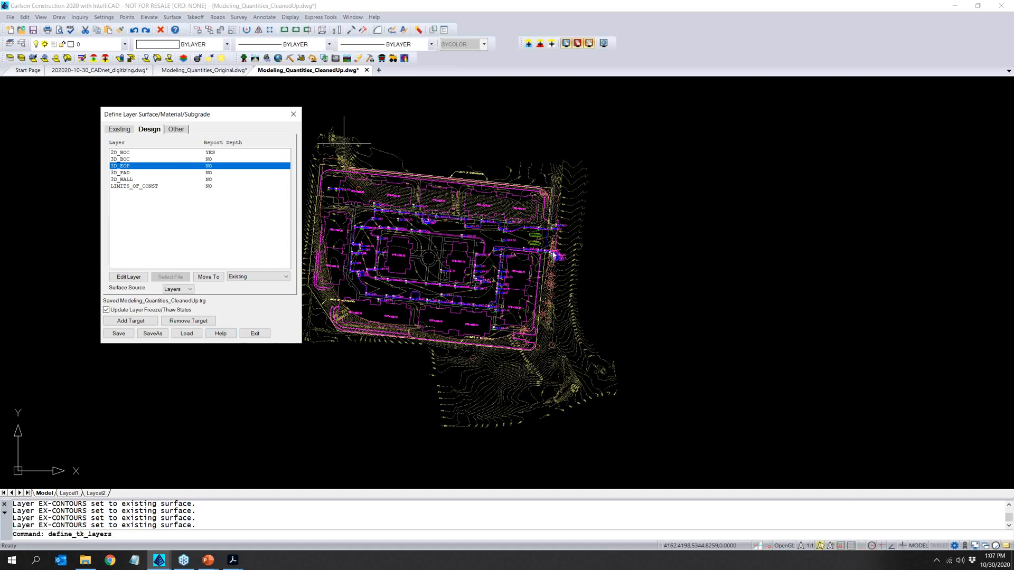
double_click(130, 167)
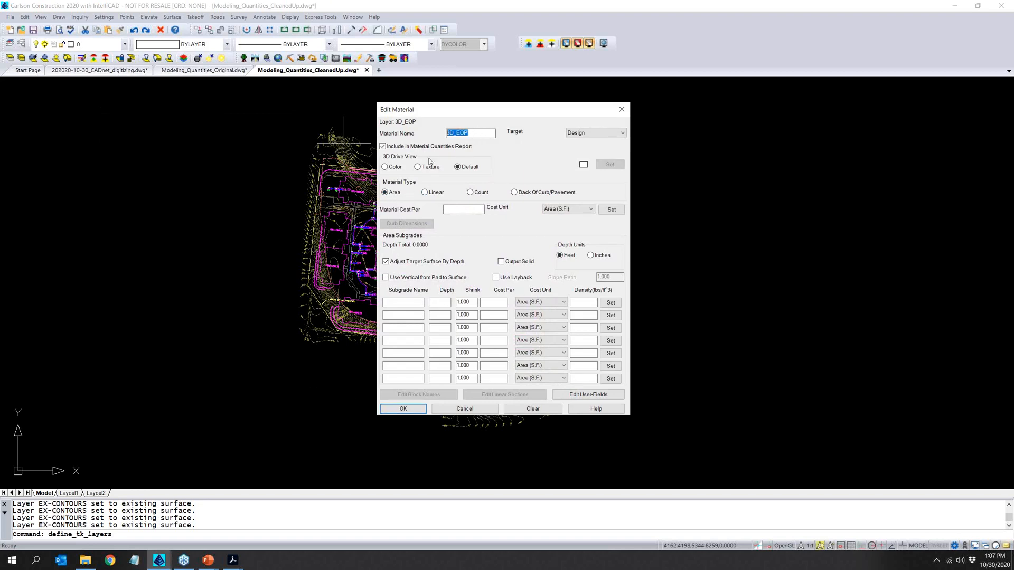
text(PAVEMENT)
click(561, 210)
click(563, 249)
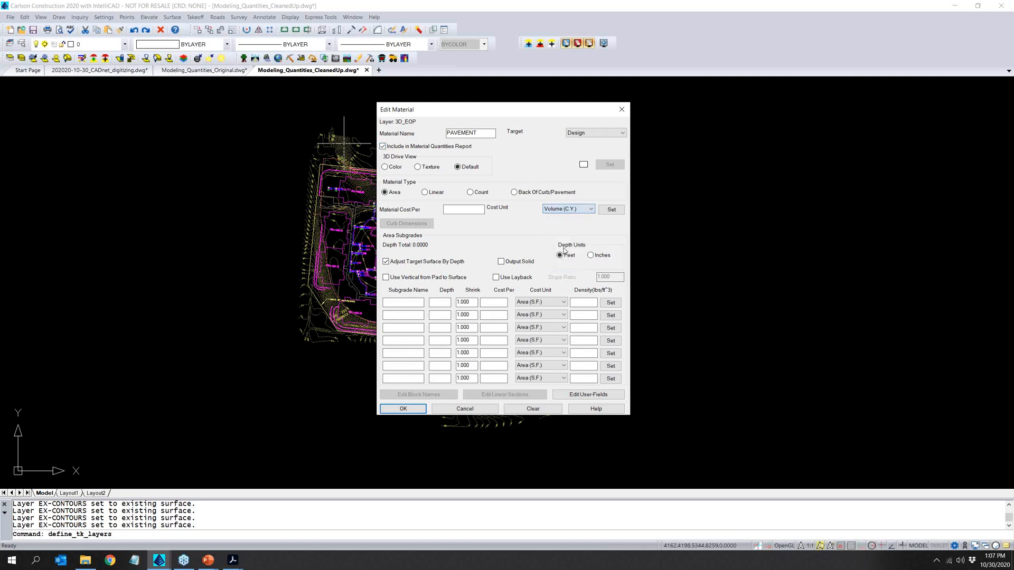
Set the pavement depth units to inches, add ASPH and STONE subgrades, and accept the material.
click(602, 258)
click(384, 302)
text(ASPH)
text(STONE)
key(Tab)
click(403, 409)
Name the design layer 3D_PAD's material BLDG and set its cost unit to Volume (C.Y.).
double_click(121, 175)
text(BLDG)
click(566, 209)
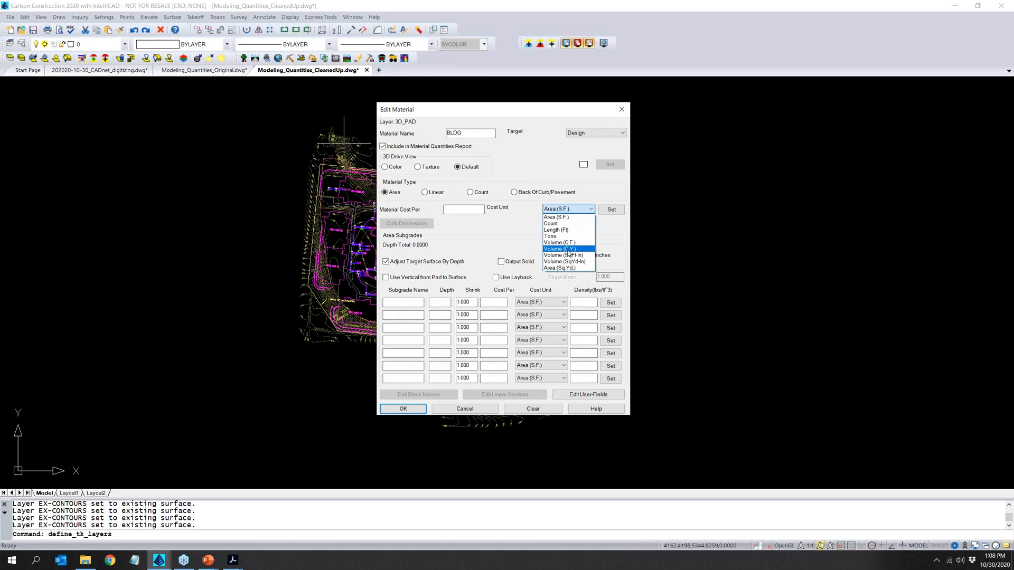
click(568, 249)
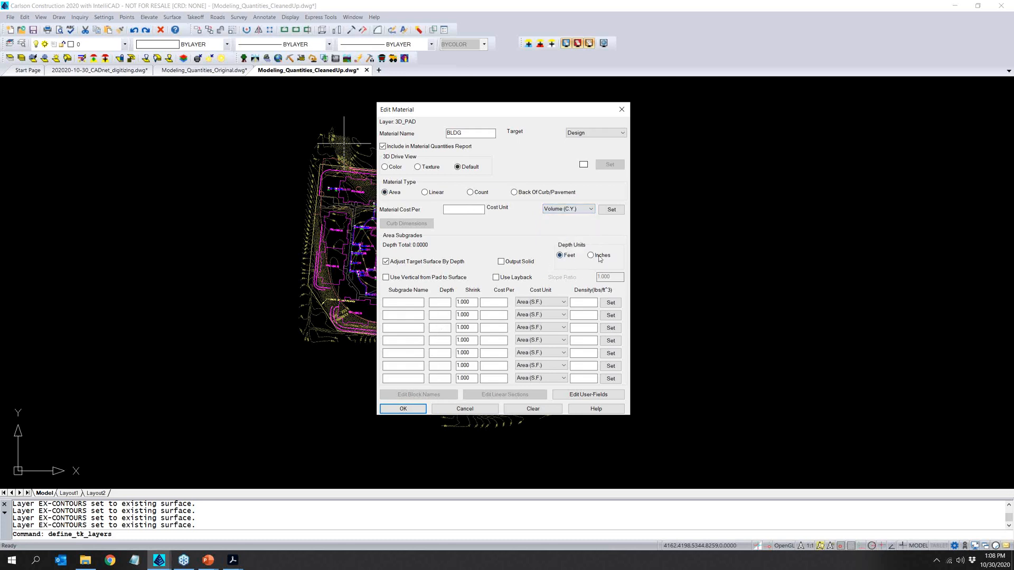
Set BLDG's depth units to inches, add CONC and STONE subgrades 4 inches deep each, and save the layer definitions.
click(416, 302)
text(CON)
key(Tab)
key(Tab)
key(Tab)
key(Tab)
key(Tab)
key(Tab)
text(STONE)
key(Tab)
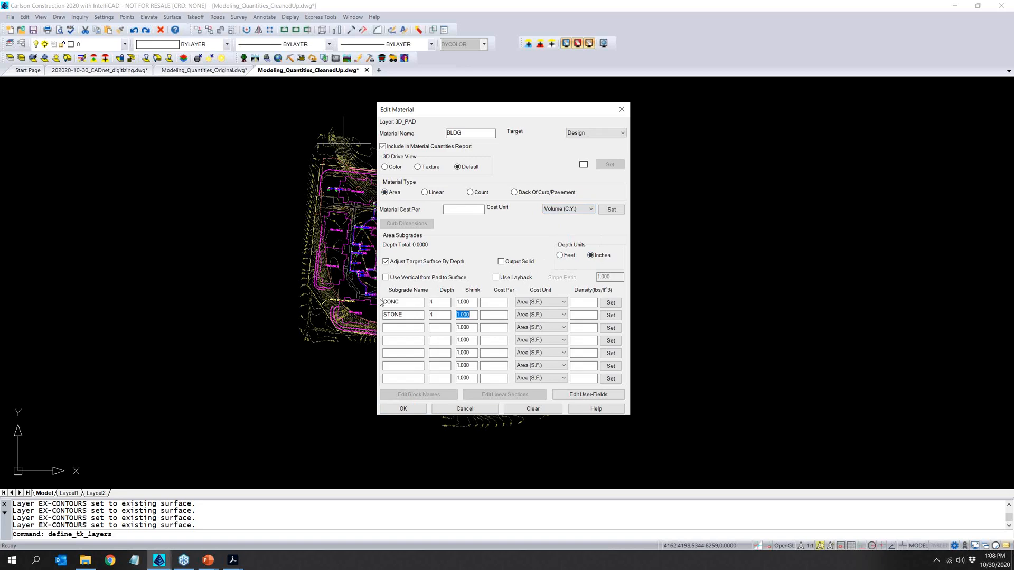
click(403, 408)
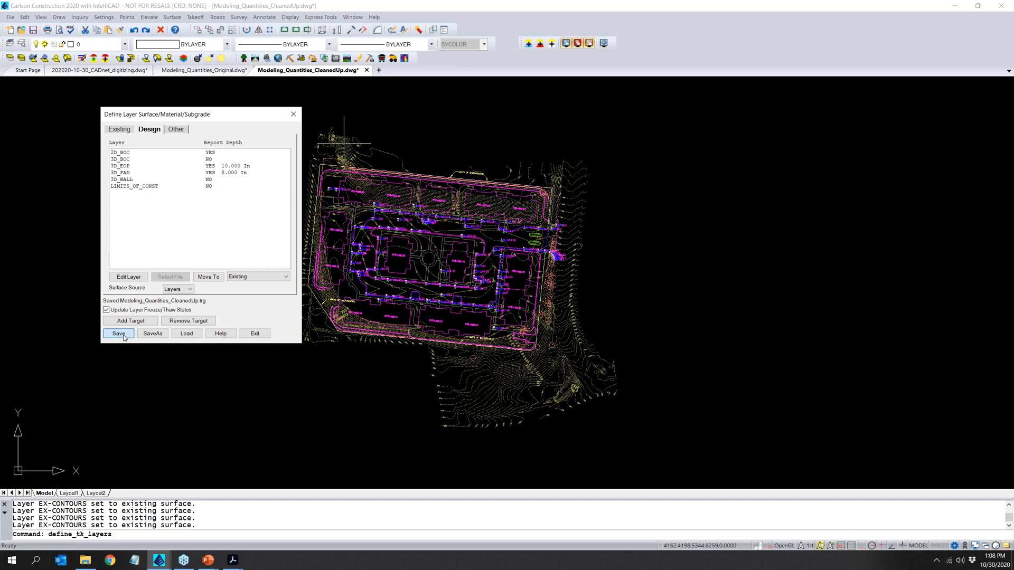
click(254, 333)
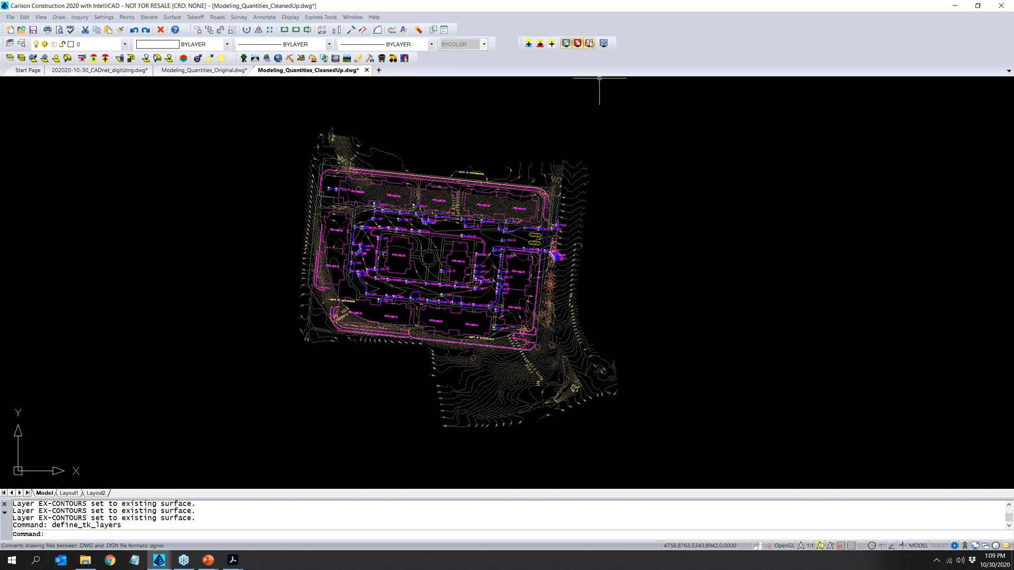
Turn off the display of the Other and Existing layers, leaving the design layers on.
click(589, 43)
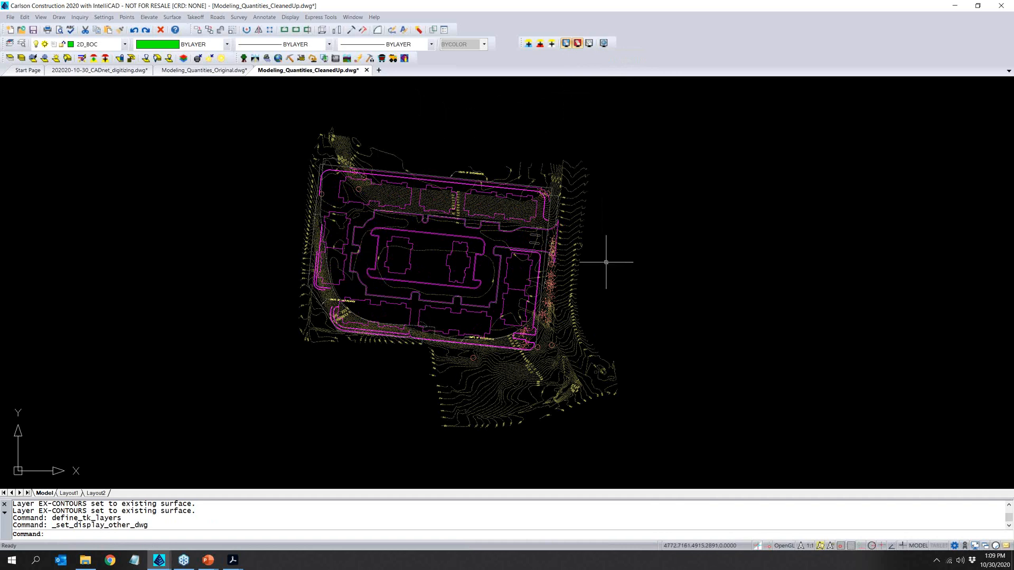
click(565, 43)
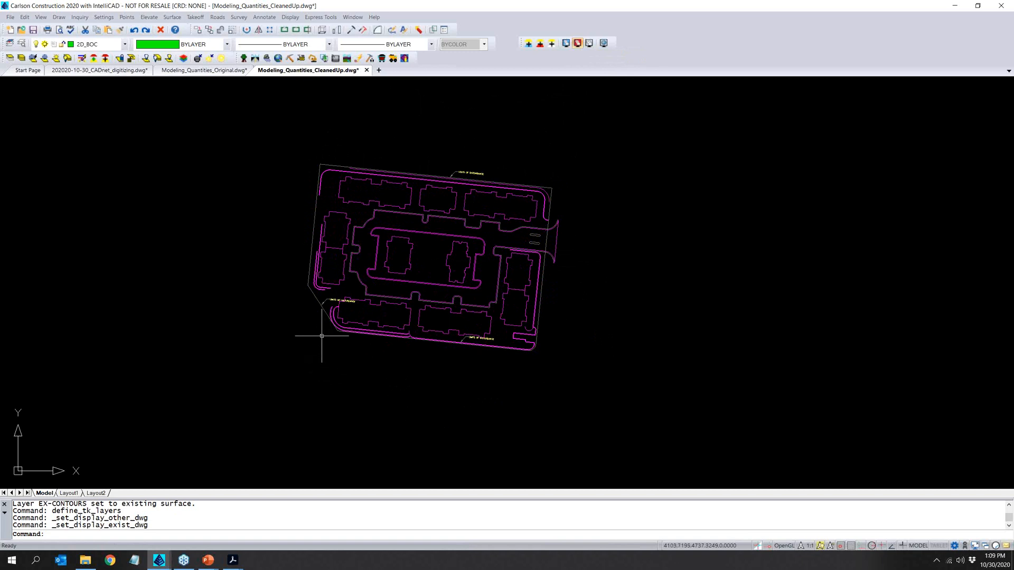
click(41, 17)
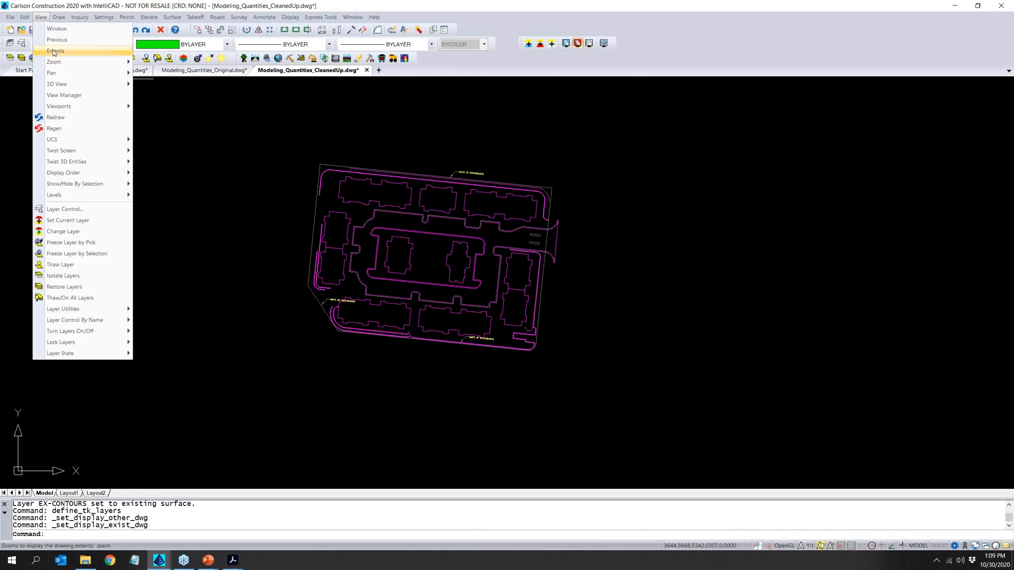
mouse_move(58, 82)
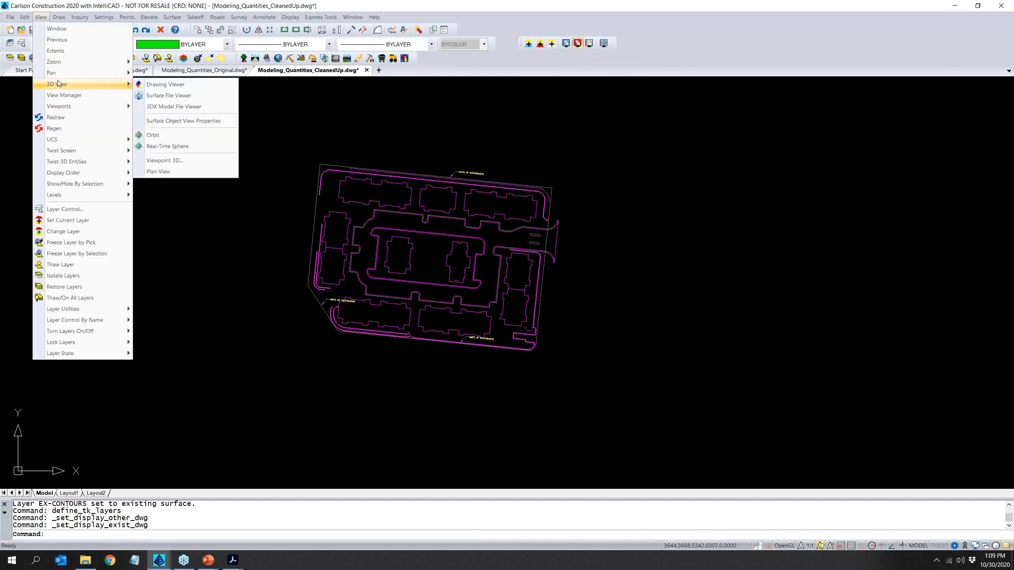
click(185, 96)
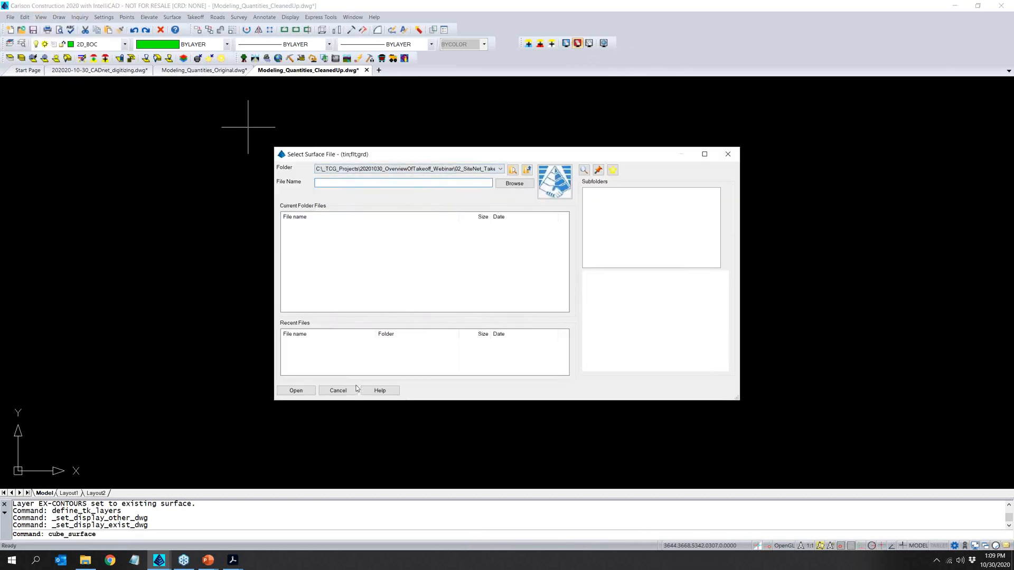
click(353, 391)
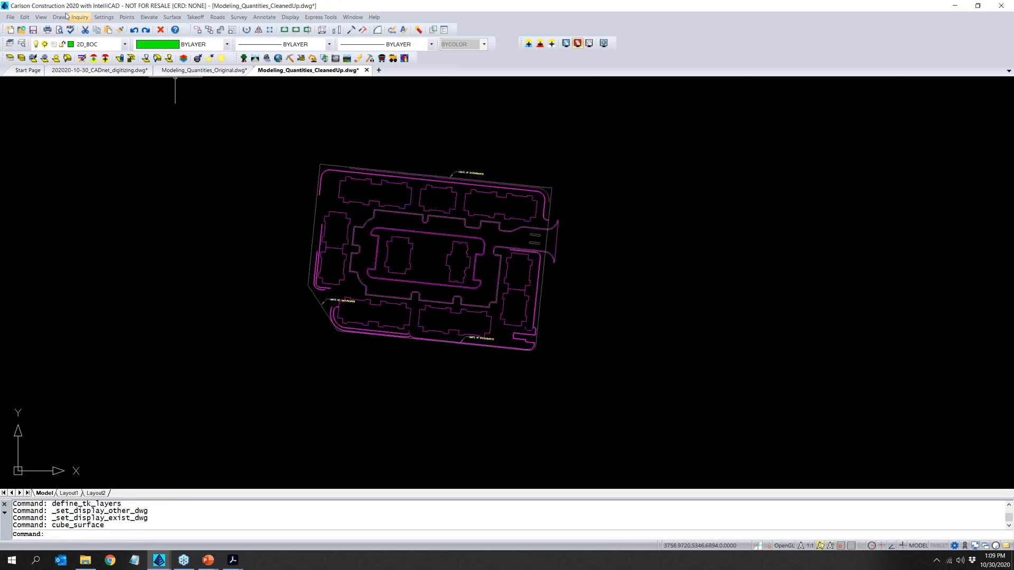
Inspect the design linework's elevations in the 3D drawing viewer from several angles and exit the viewer.
click(41, 17)
mouse_move(72, 84)
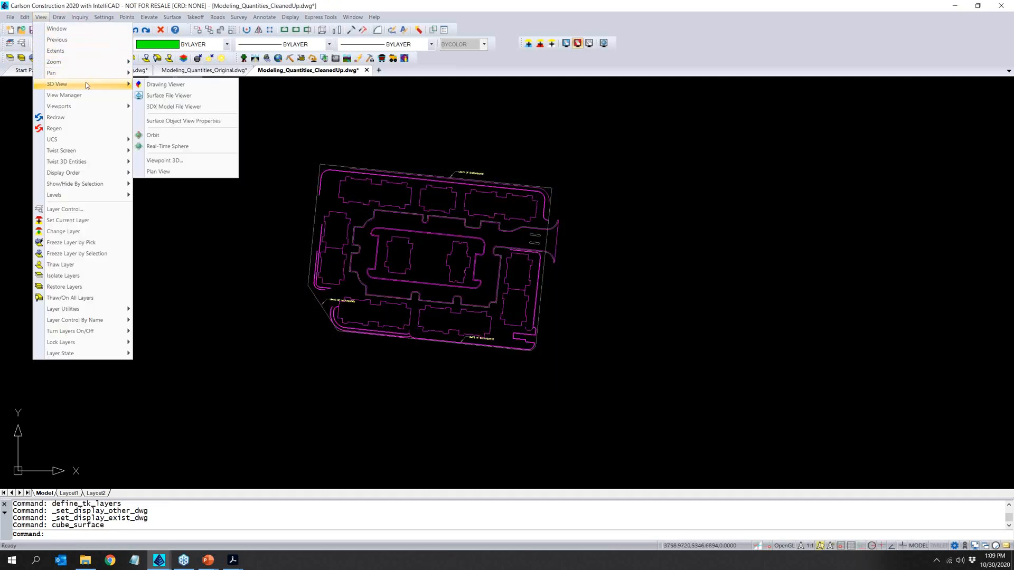
click(165, 84)
click(272, 160)
drag(501, 304, 614, 415)
click(614, 415)
key(Return)
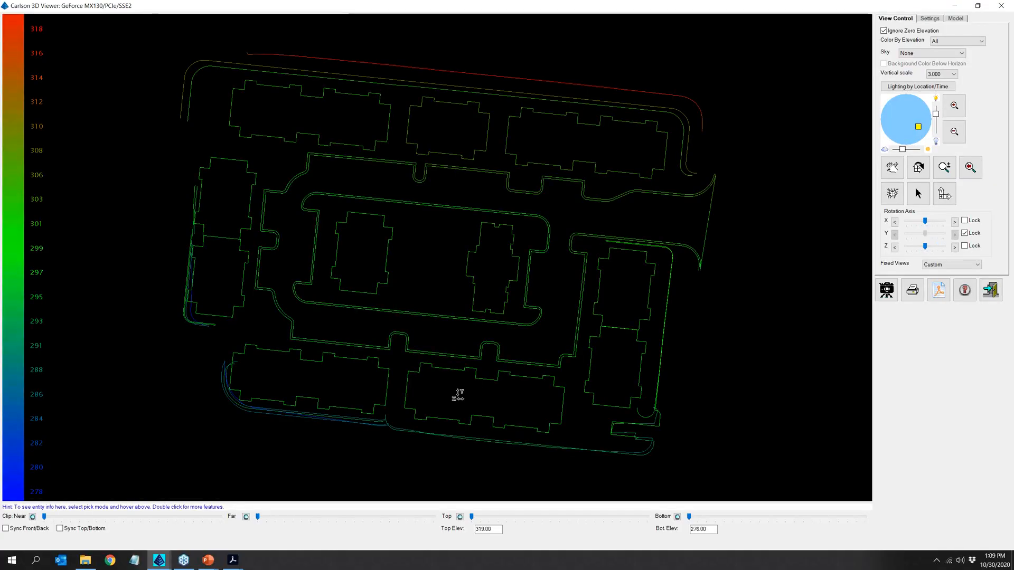
drag(453, 396, 419, 218)
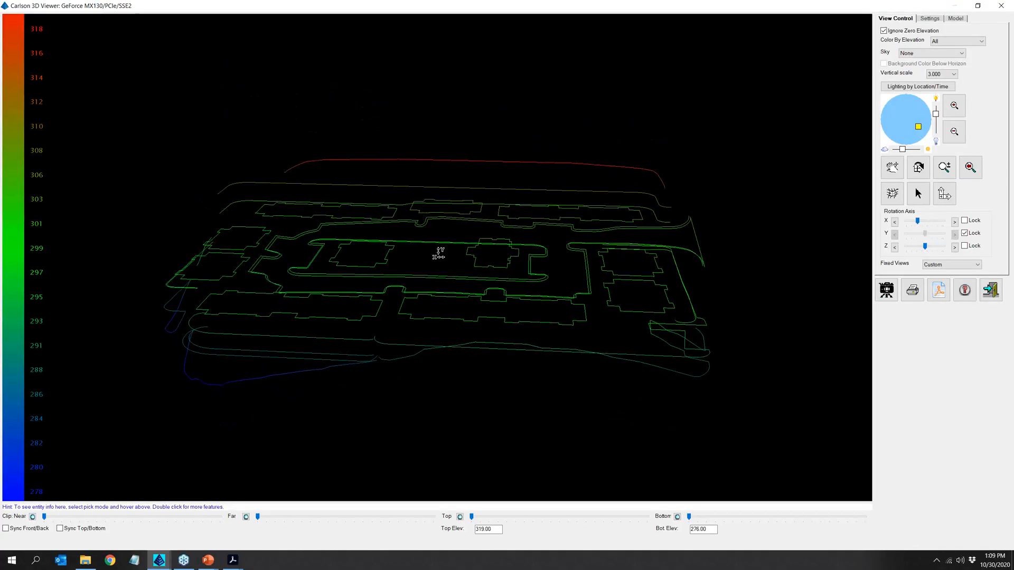
drag(625, 441, 533, 419)
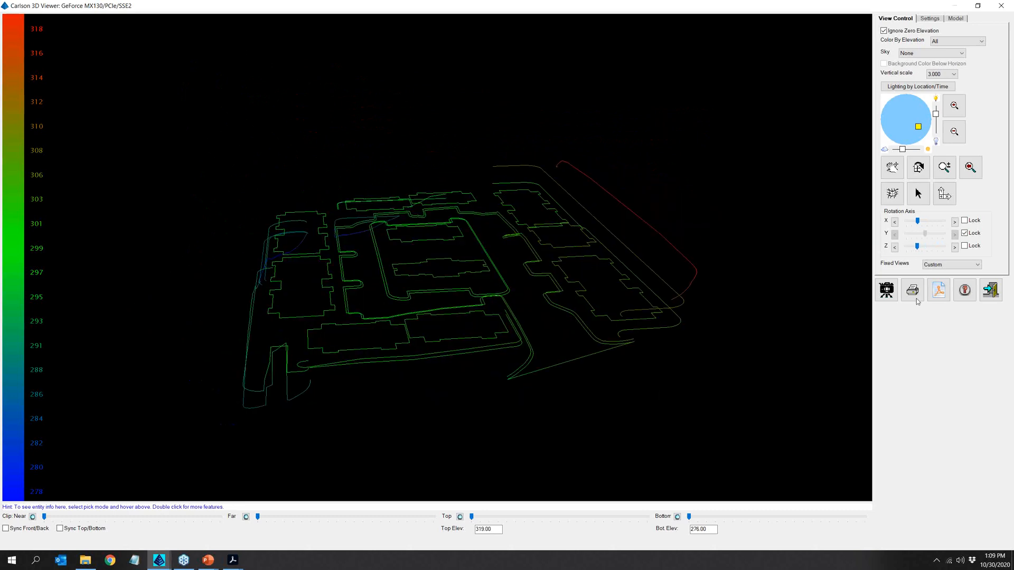
click(991, 289)
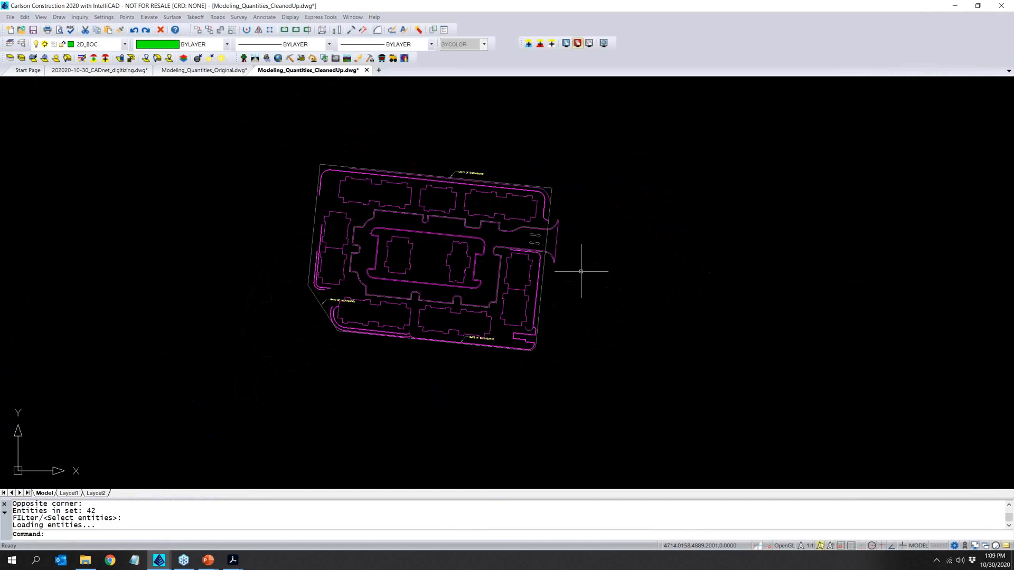
Save the drawing and review the takeoff project checklist for missing tasks.
click(32, 30)
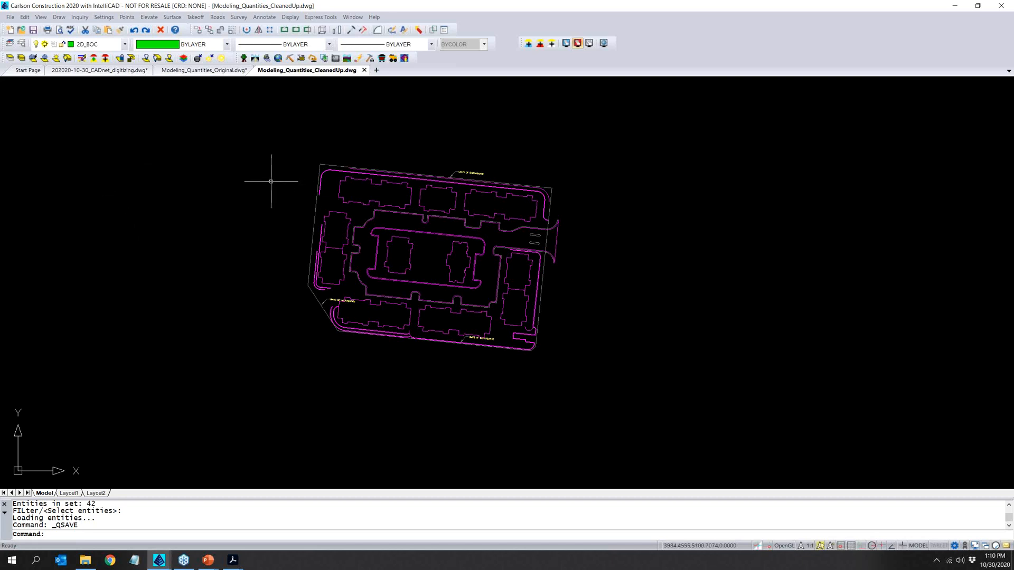
click(205, 17)
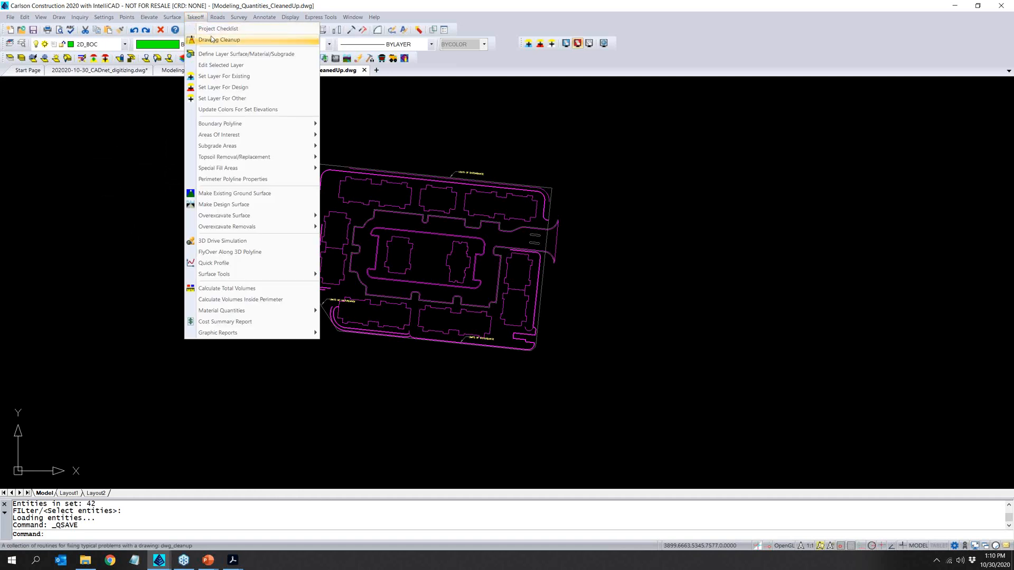
click(210, 29)
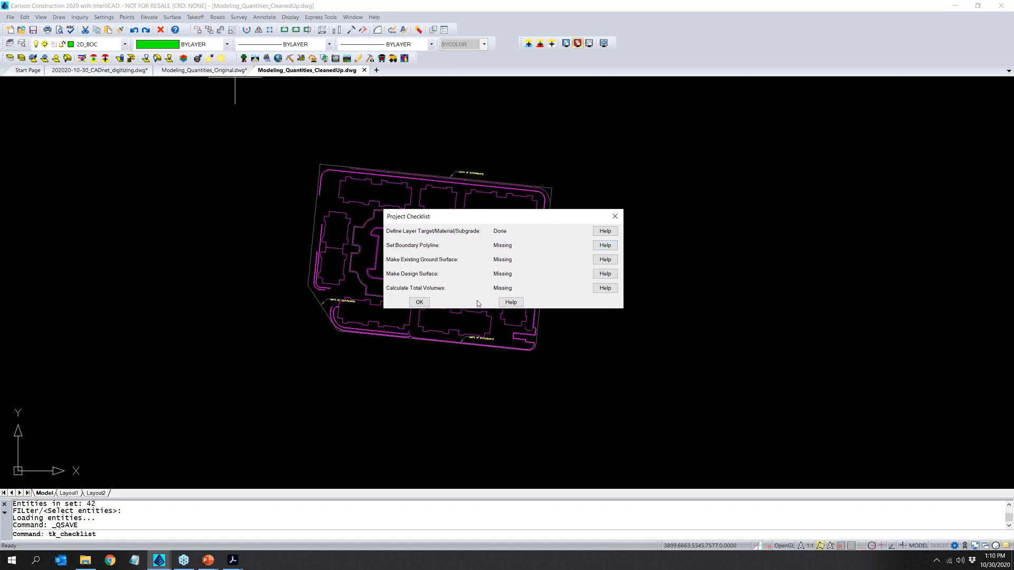
click(419, 302)
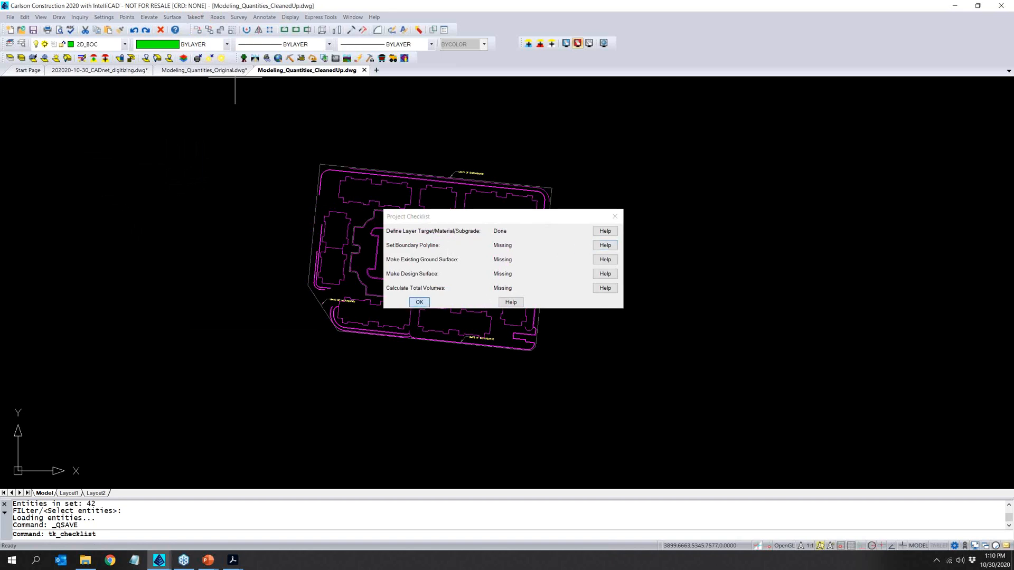
Set the outer limits-of-disturbance polyline around the site as the takeoff boundary polyline.
click(195, 17)
mouse_move(254, 123)
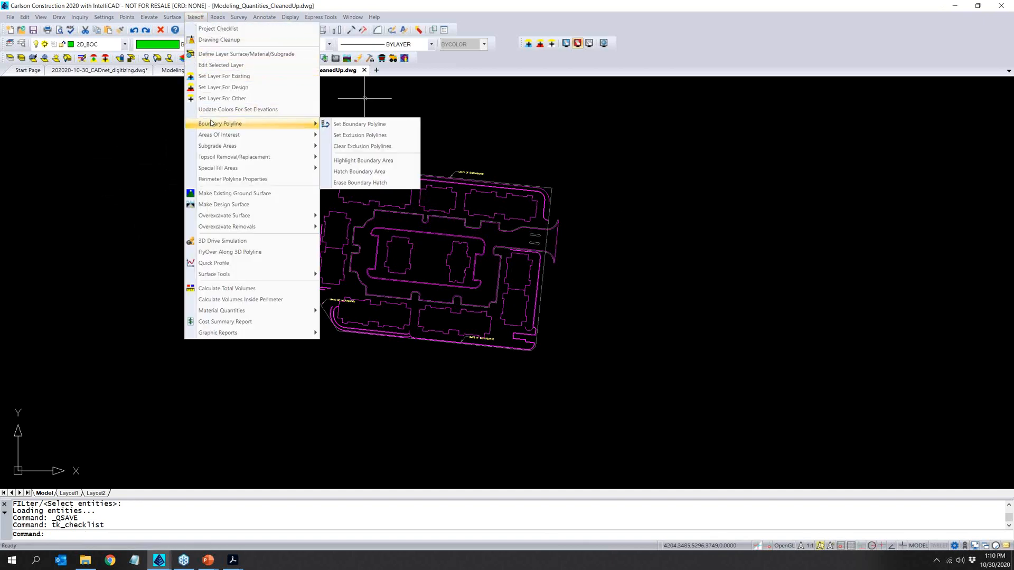
click(362, 124)
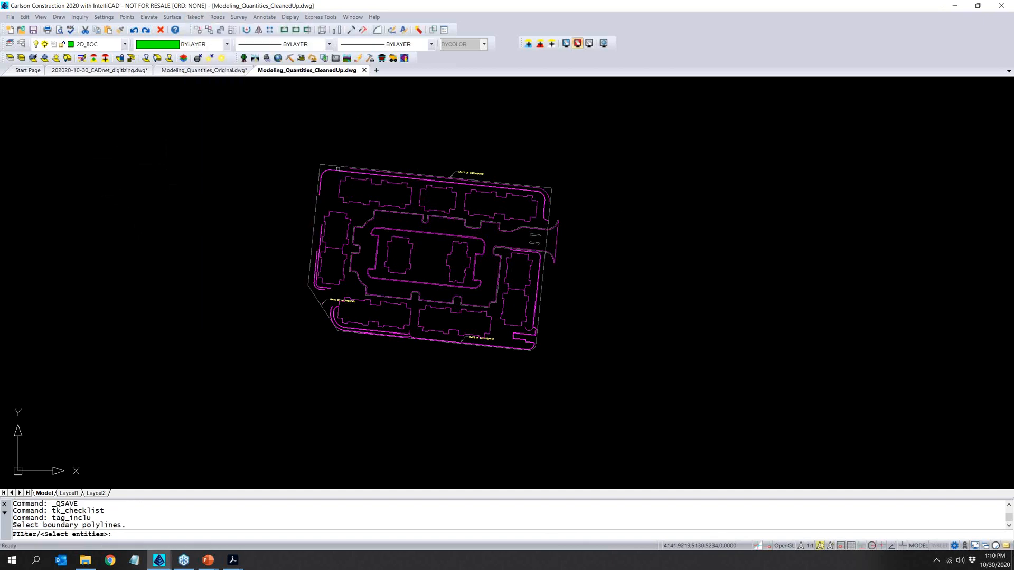
click(337, 167)
key(Return)
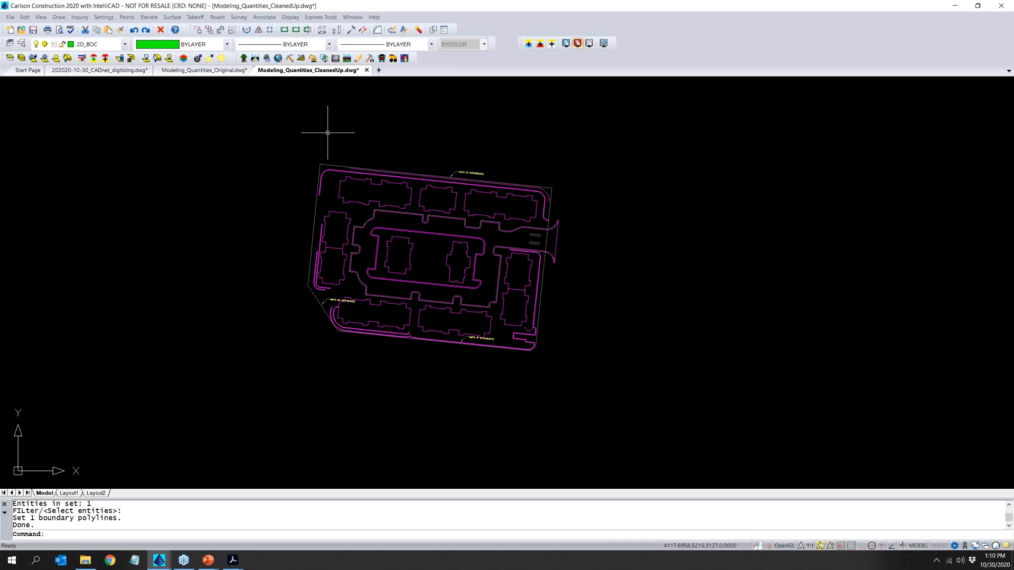
Hatch the boundary area to check its extent, and erase the boundary hatch.
click(194, 16)
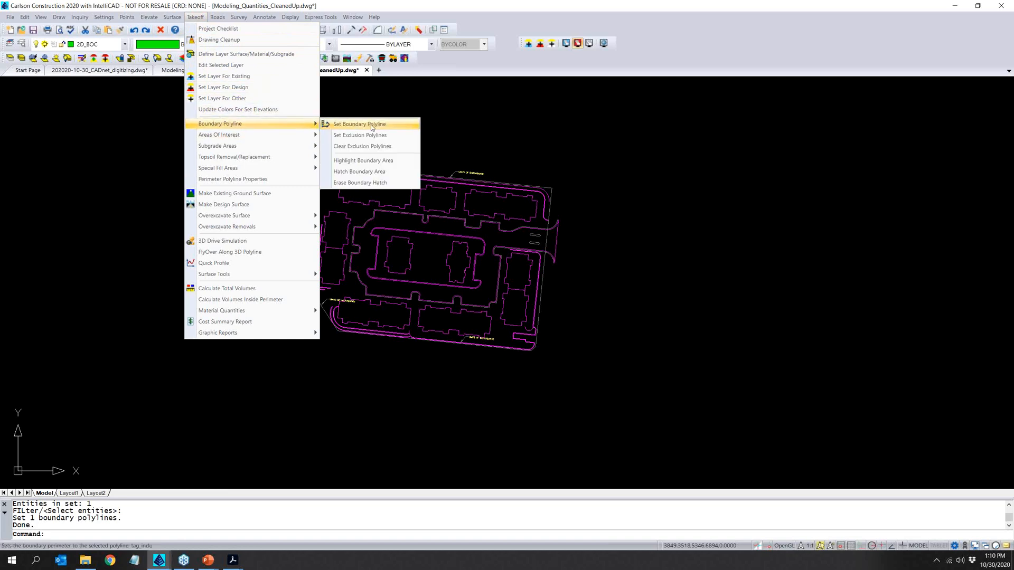
click(384, 172)
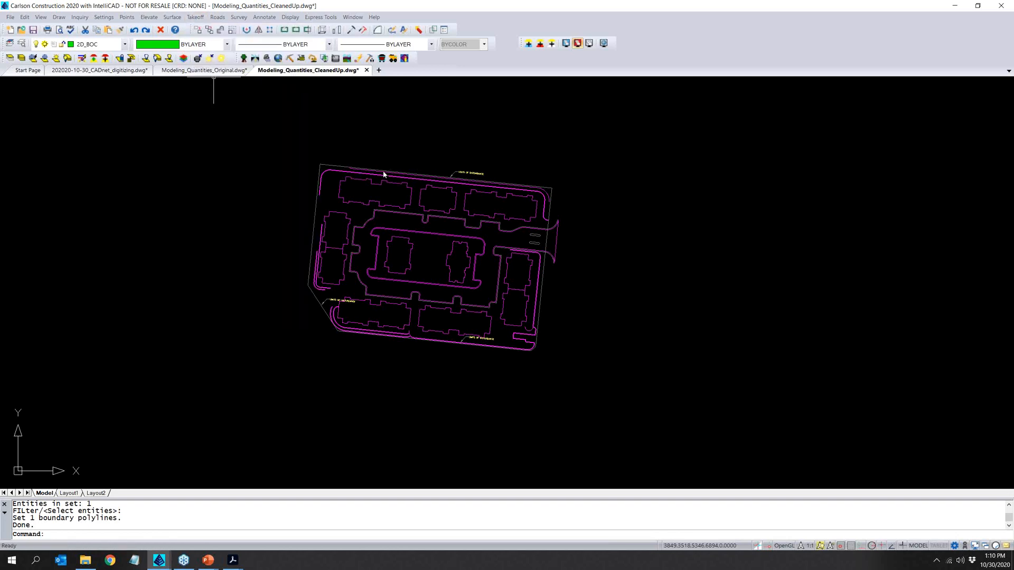
click(490, 316)
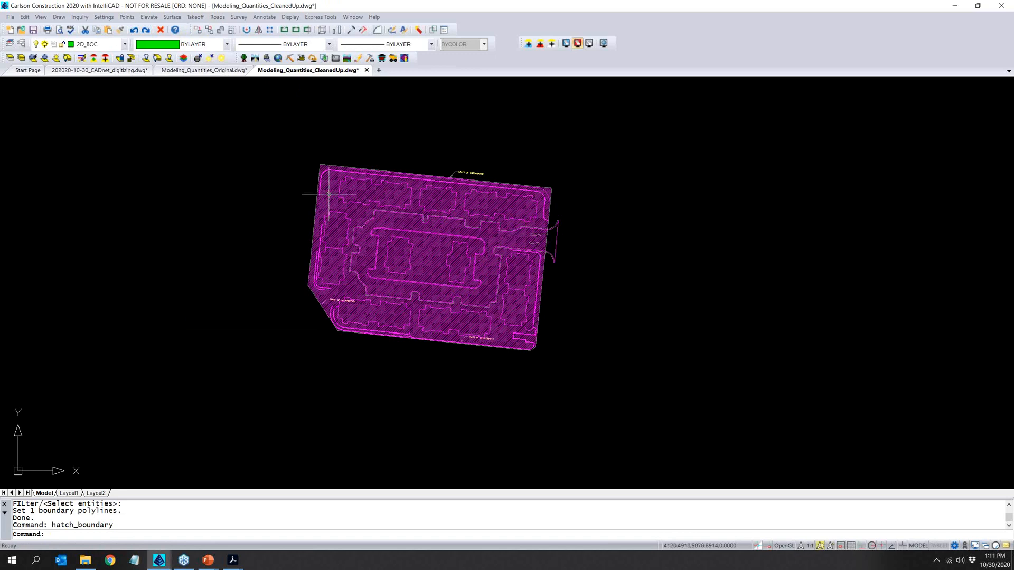
click(195, 18)
mouse_move(251, 135)
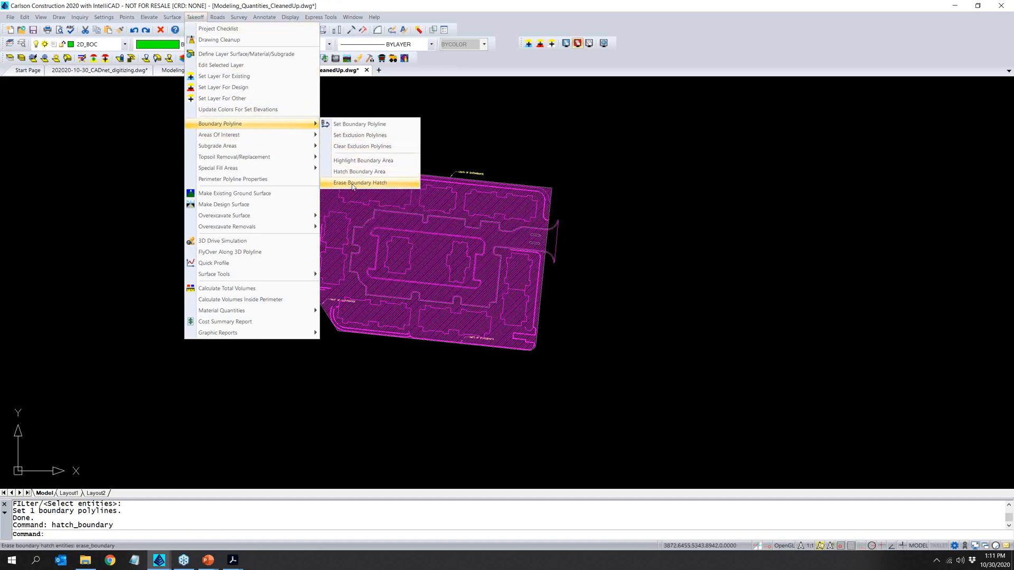
click(353, 183)
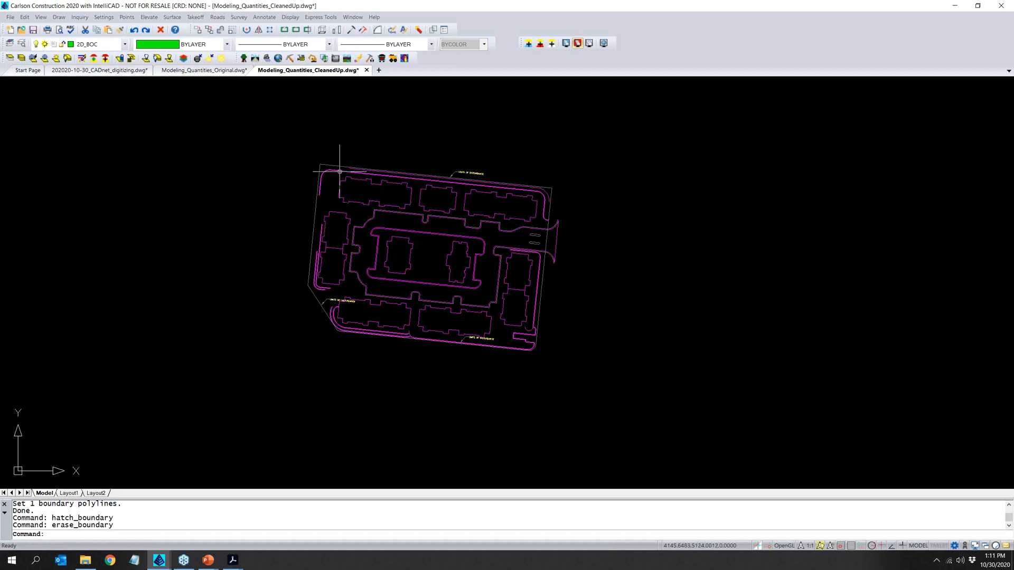
Hatch the PAVEMENT subgrade area on layer 3D_EOP with the red ANSI31 pattern and automatic hatch scale.
click(196, 17)
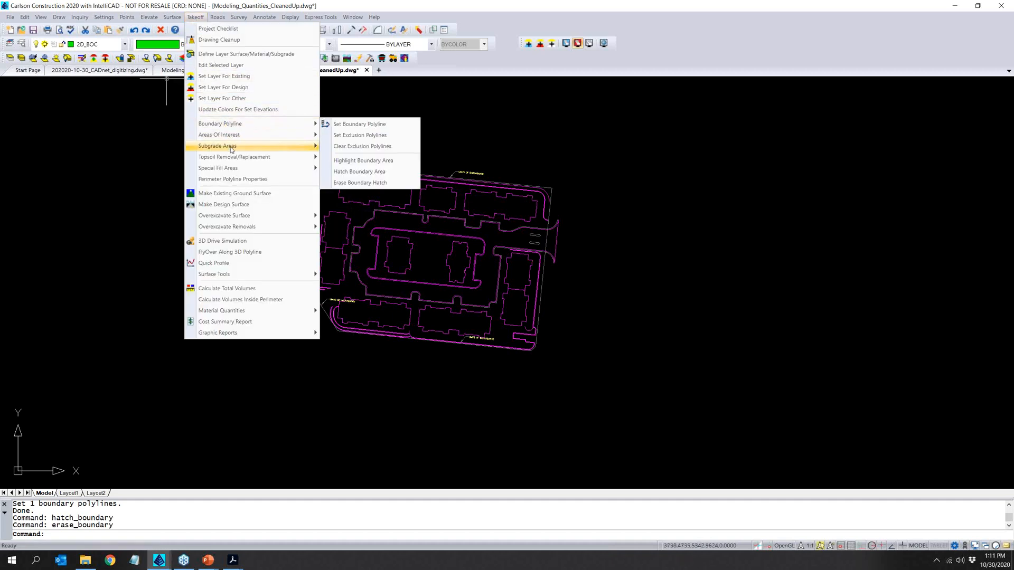
mouse_move(231, 148)
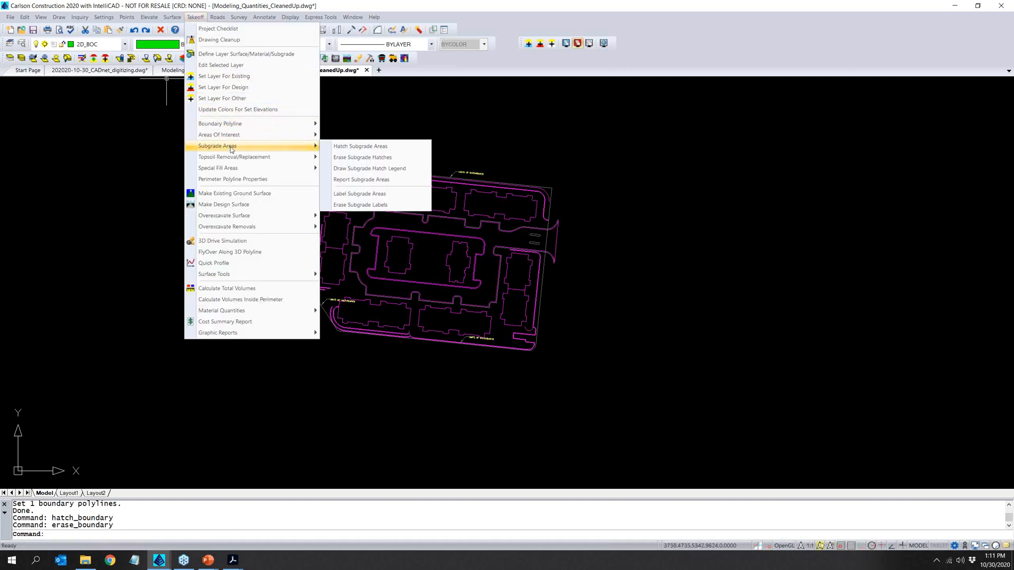
click(360, 146)
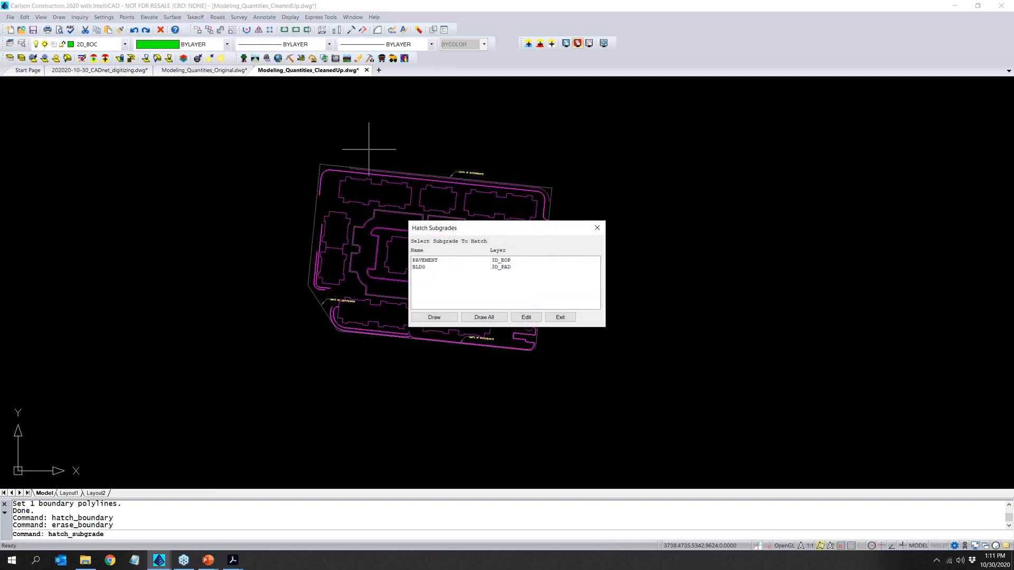
click(420, 261)
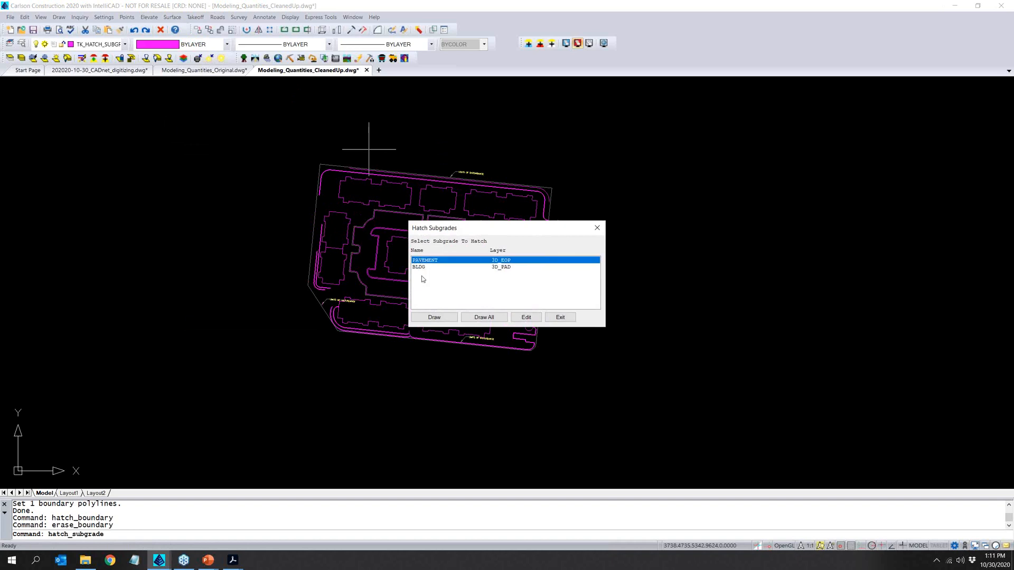
click(433, 317)
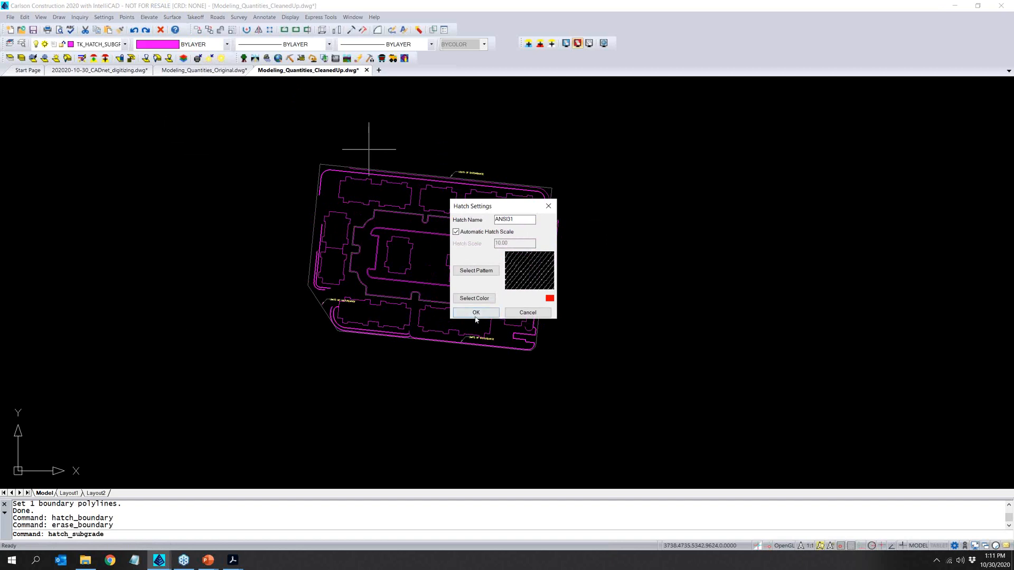
click(475, 313)
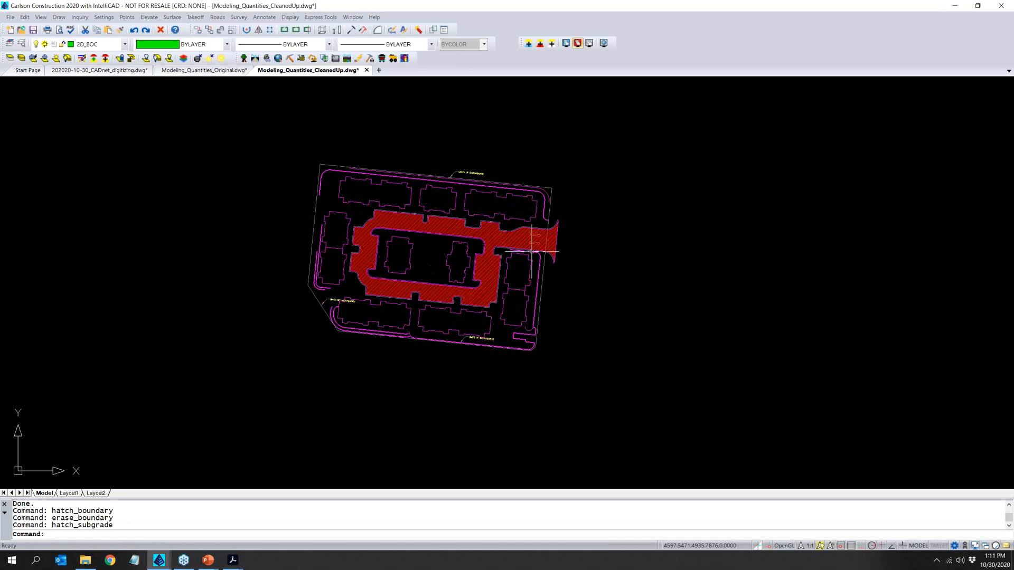
Hatch the BLDG subgrade areas on layer 3D_PAD with the ANSI31 pattern in cyan, colour 130, using automatic hatch scale.
right_click(349, 119)
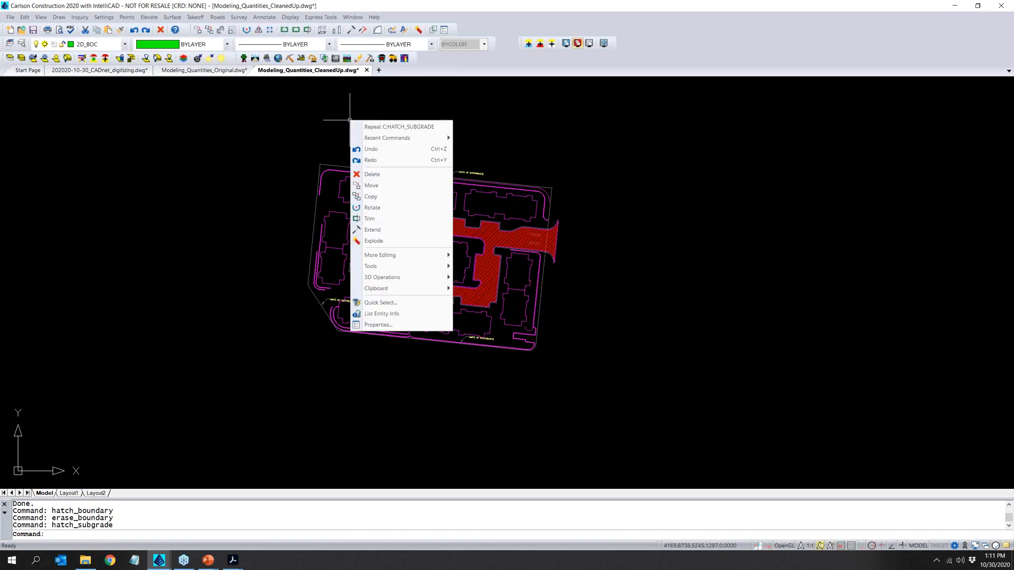
click(378, 132)
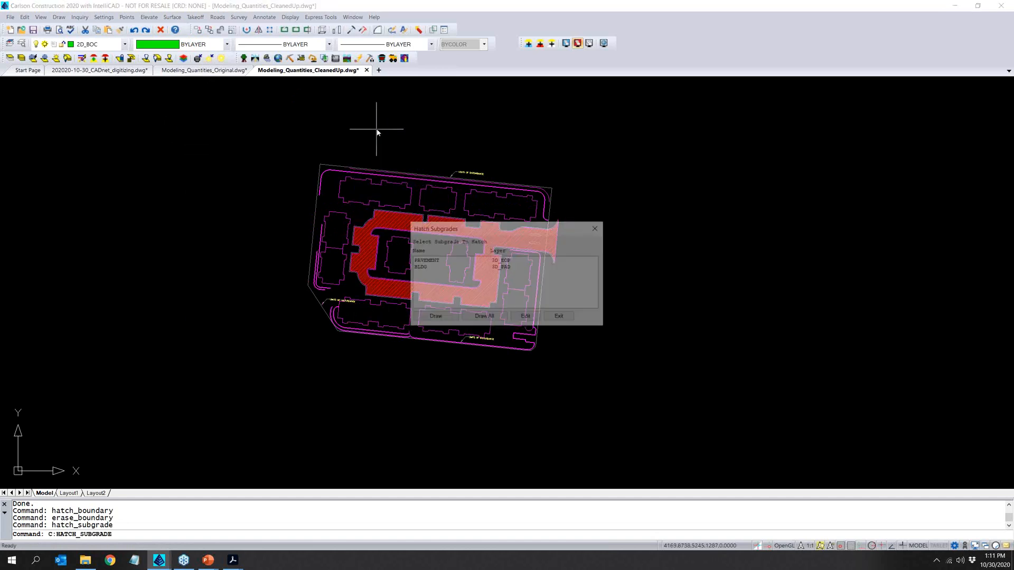
click(423, 268)
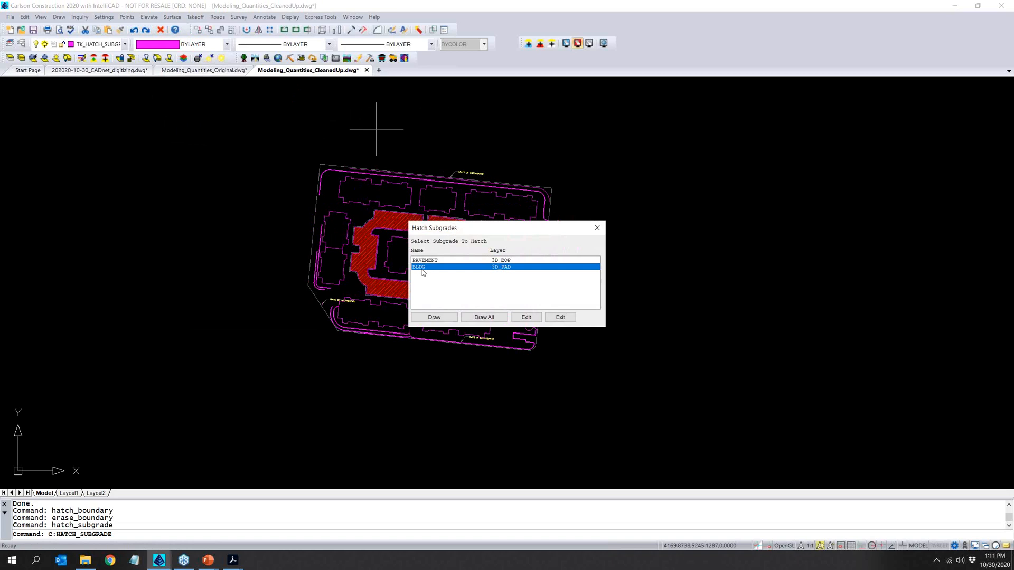
click(447, 318)
click(489, 298)
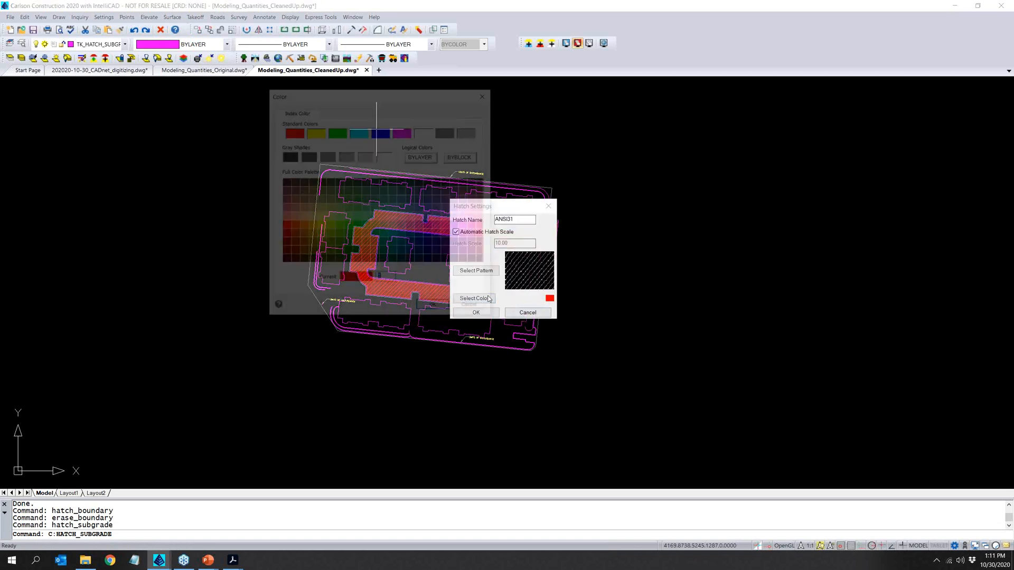
click(391, 226)
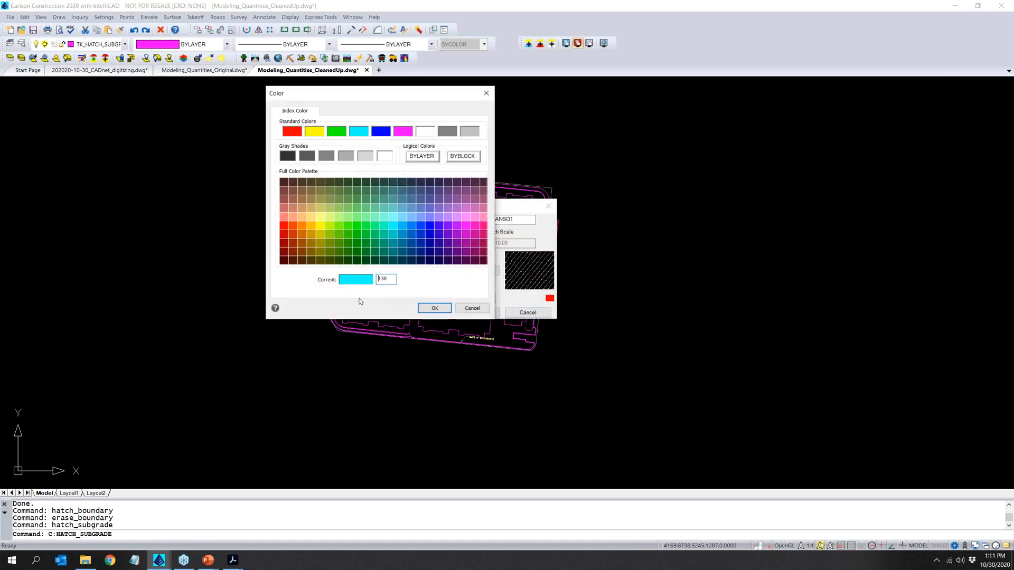
click(434, 308)
click(461, 313)
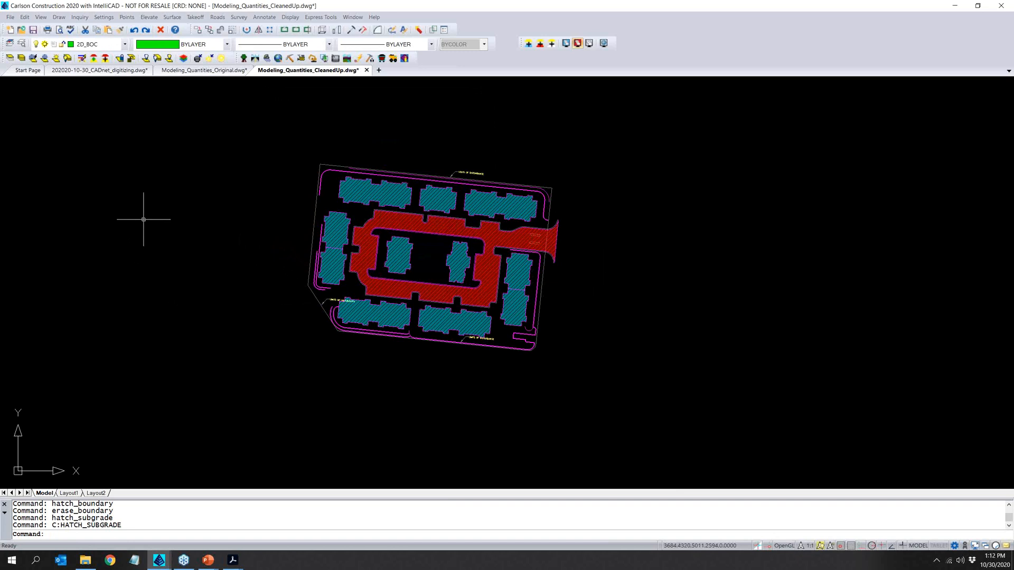
Erase all the subgrade hatches from the site drawing.
click(198, 17)
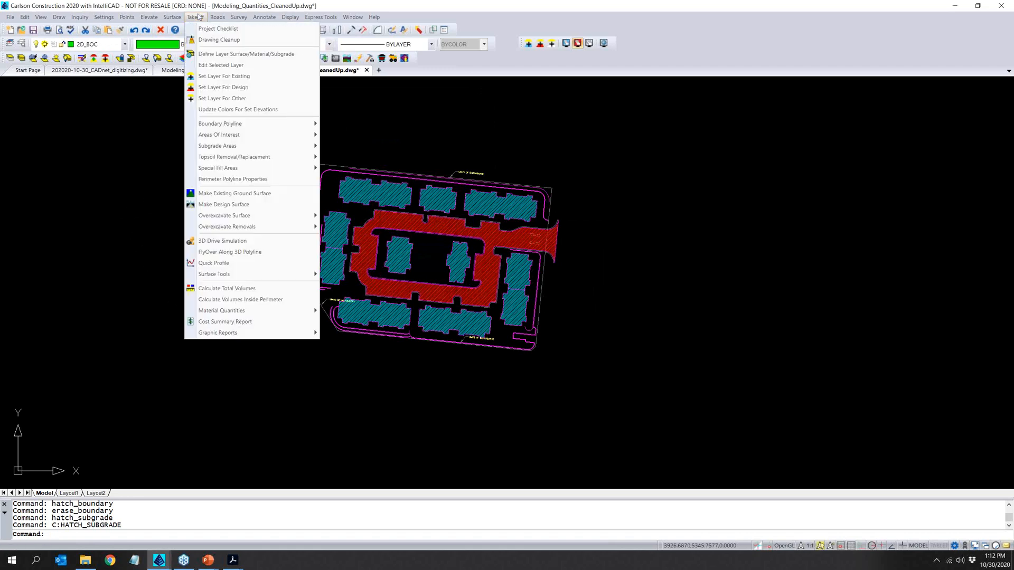
mouse_move(231, 139)
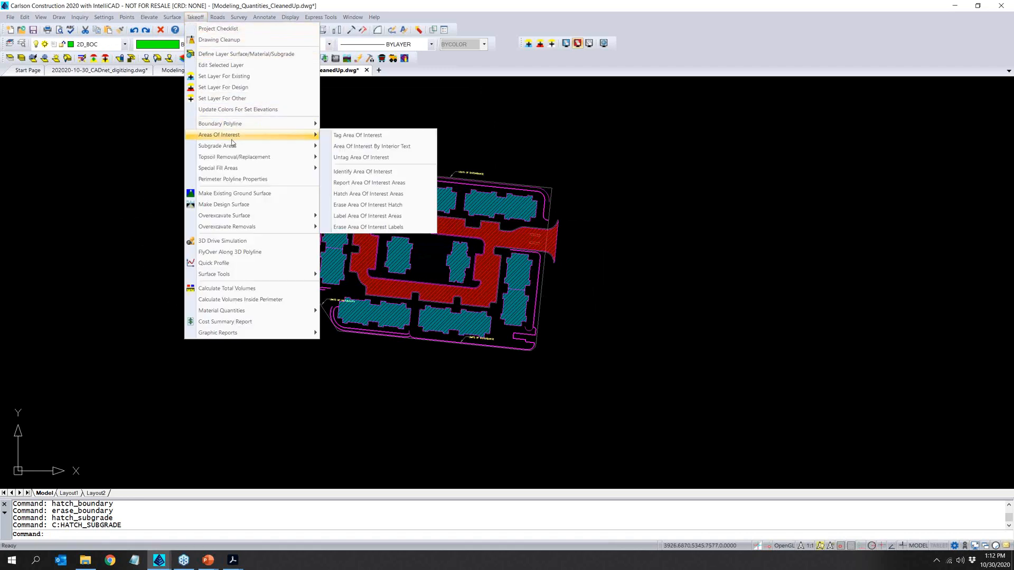
mouse_move(238, 158)
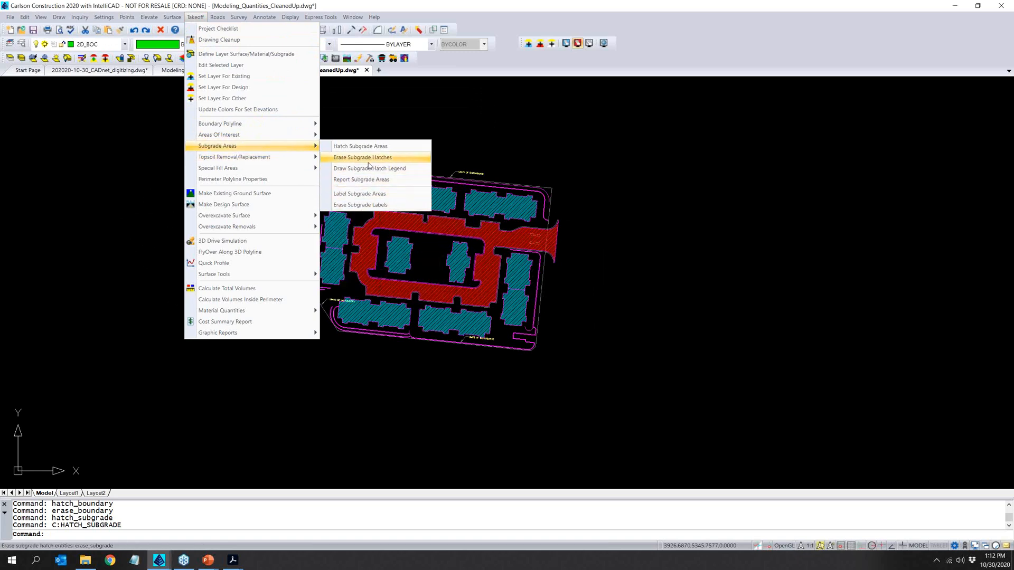
click(370, 157)
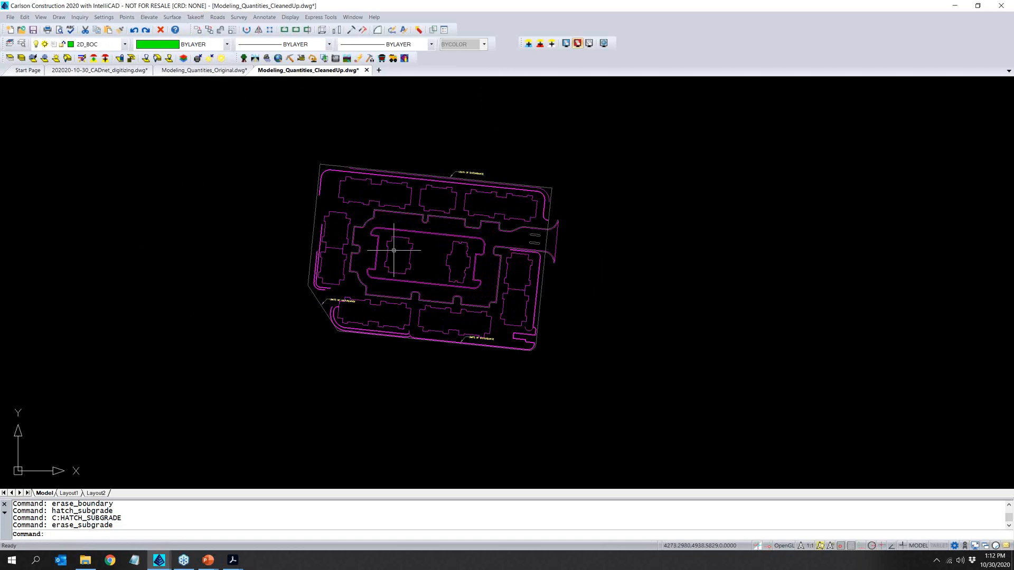
Define the topsoil depths by the entered-depth method, with a removal depth of 1 ft and vertical offset.
click(198, 17)
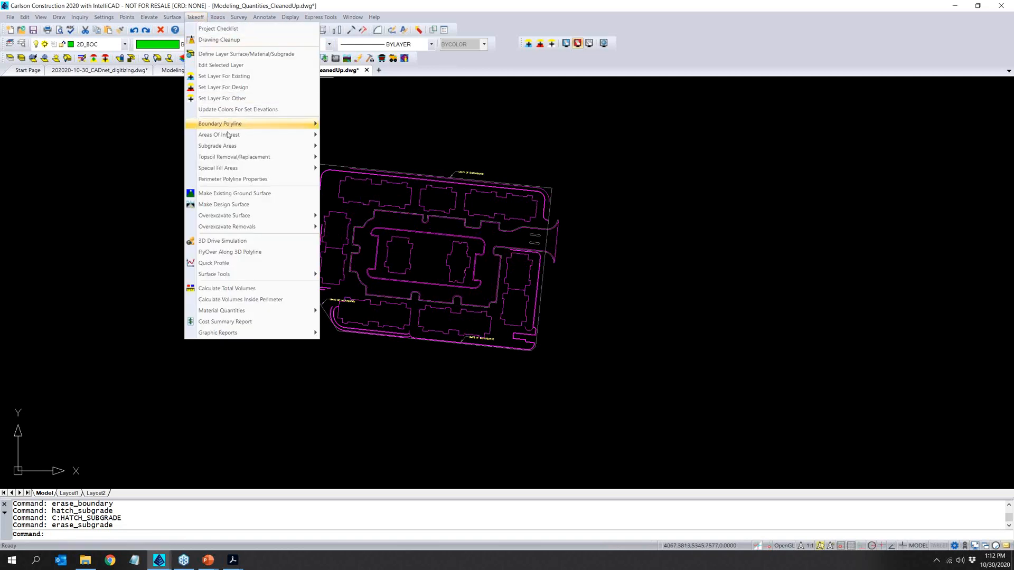
mouse_move(228, 155)
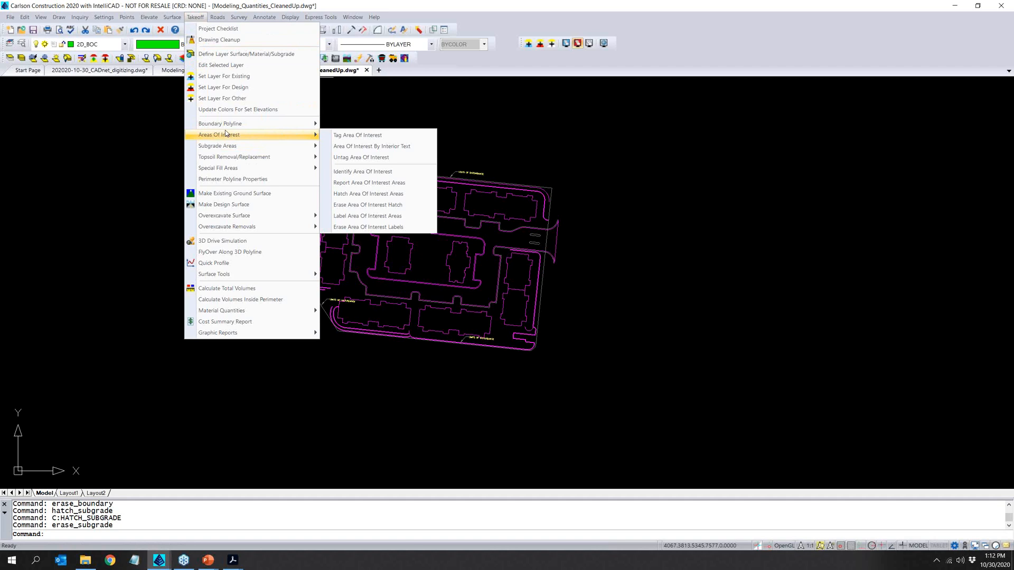
mouse_move(224, 169)
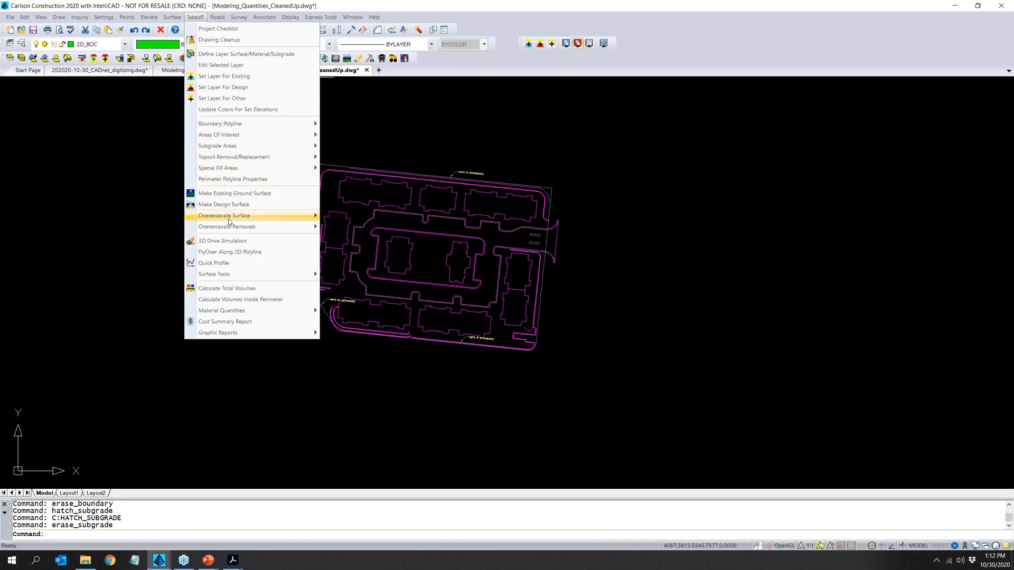
mouse_move(229, 227)
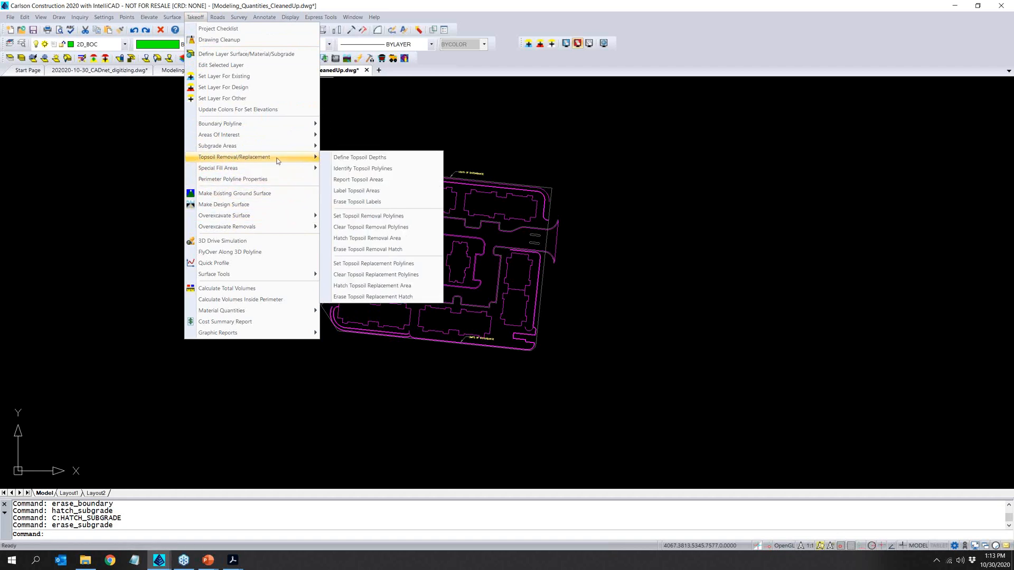
click(374, 161)
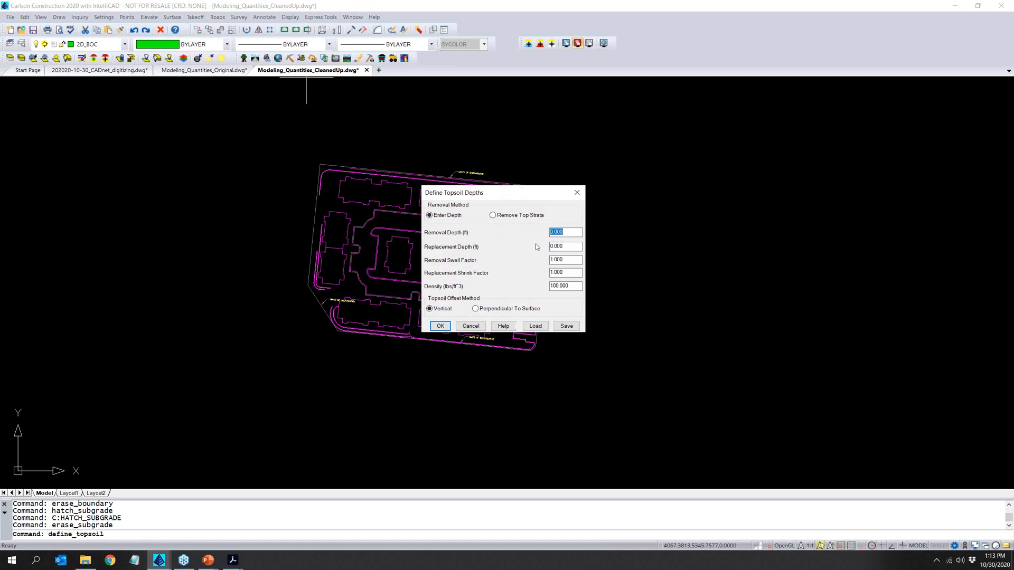
text(1)
key(Tab)
key(BackSpace)
click(440, 326)
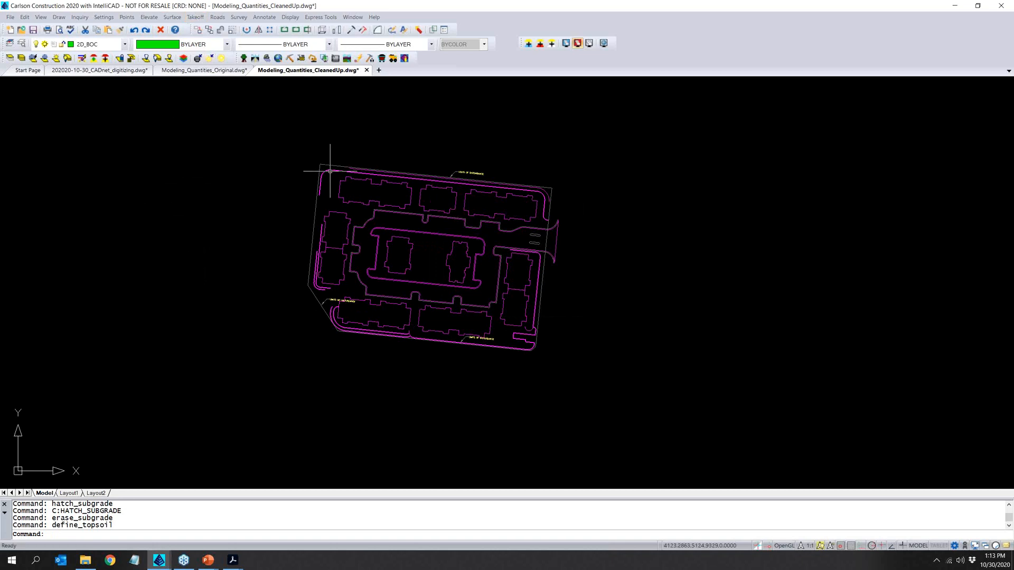
Isolate the LIMITS_OF_CONST layer using the outer site boundary polyline.
click(10, 58)
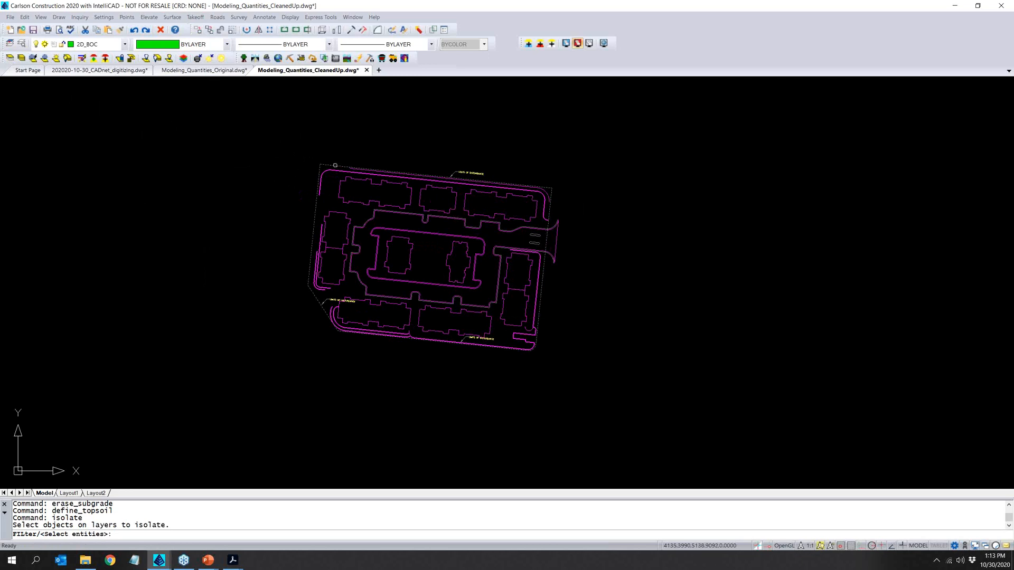
click(334, 164)
key(Return)
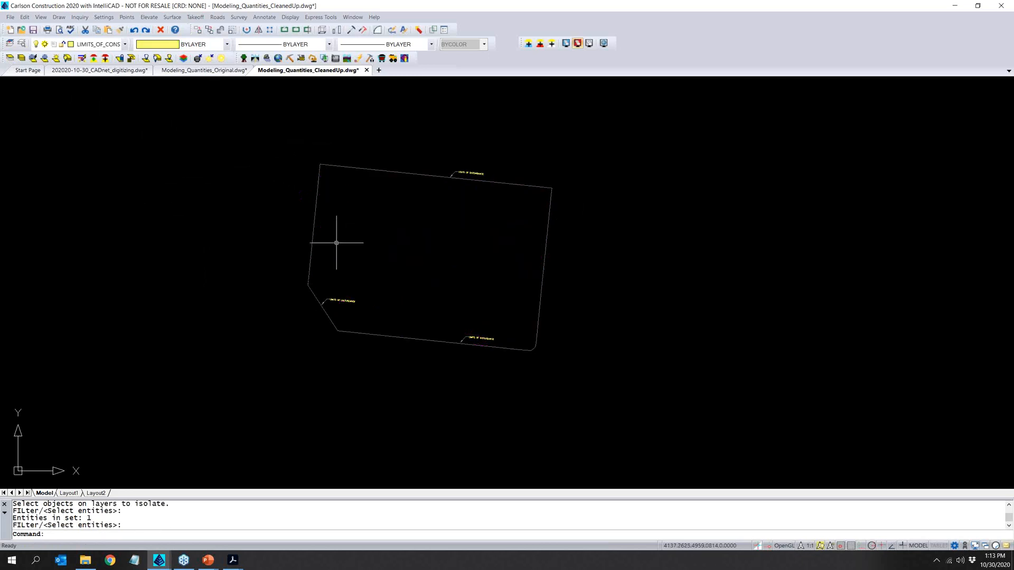
Delete the three text labels and their leaders along the site boundary, keeping the boundary polyline.
click(292, 411)
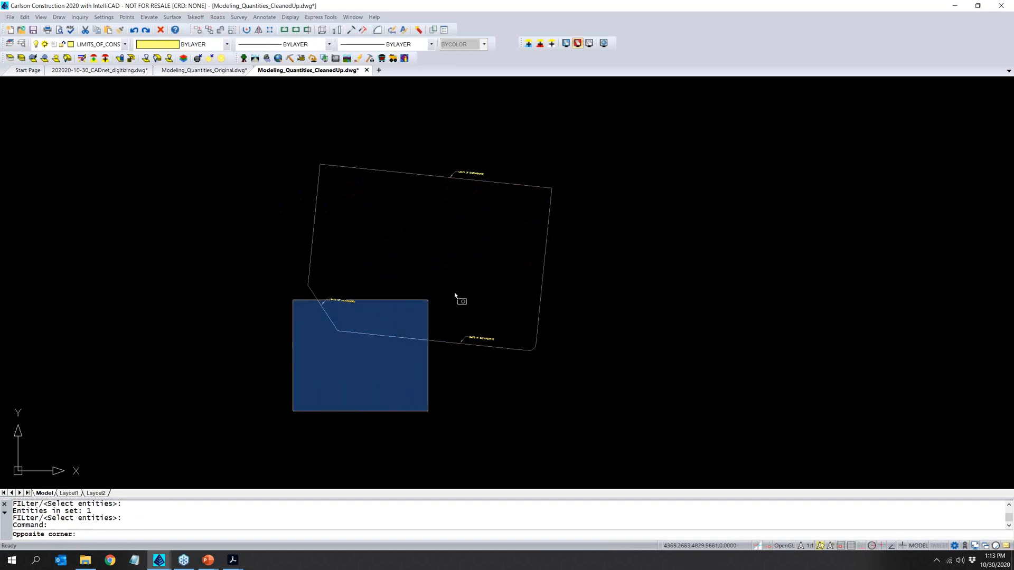
click(518, 281)
key(Delete)
click(428, 225)
click(501, 140)
key(Delete)
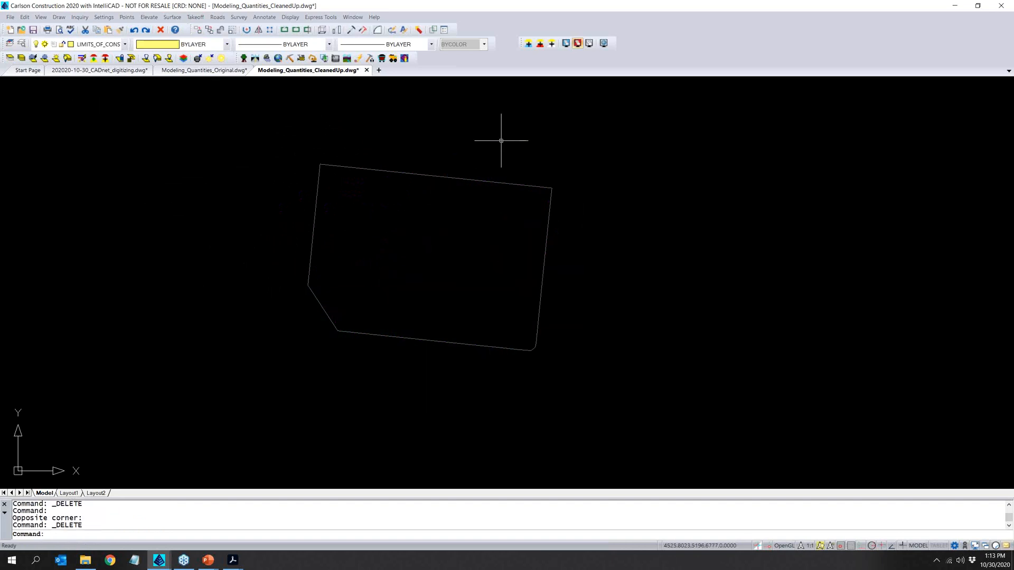
Thaw the 2D_BLDGPAD and 2D_BOC_TOPSOIL layers.
click(126, 44)
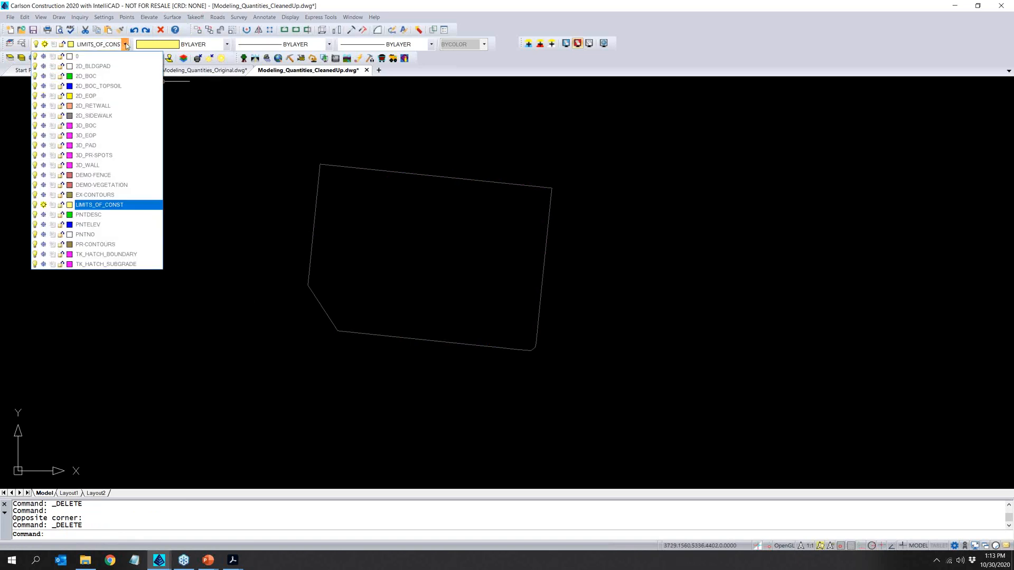
click(44, 73)
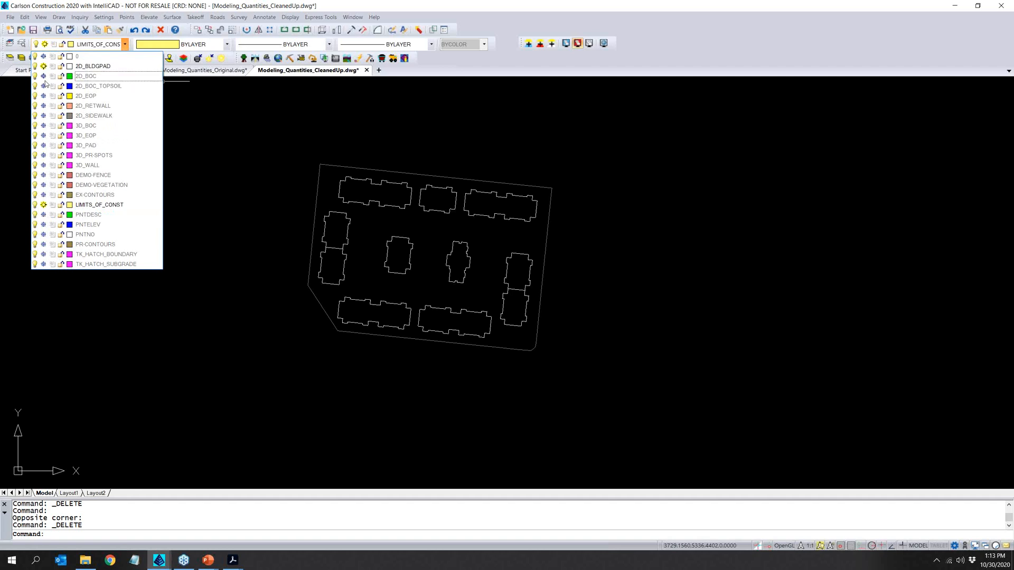
click(44, 84)
click(254, 227)
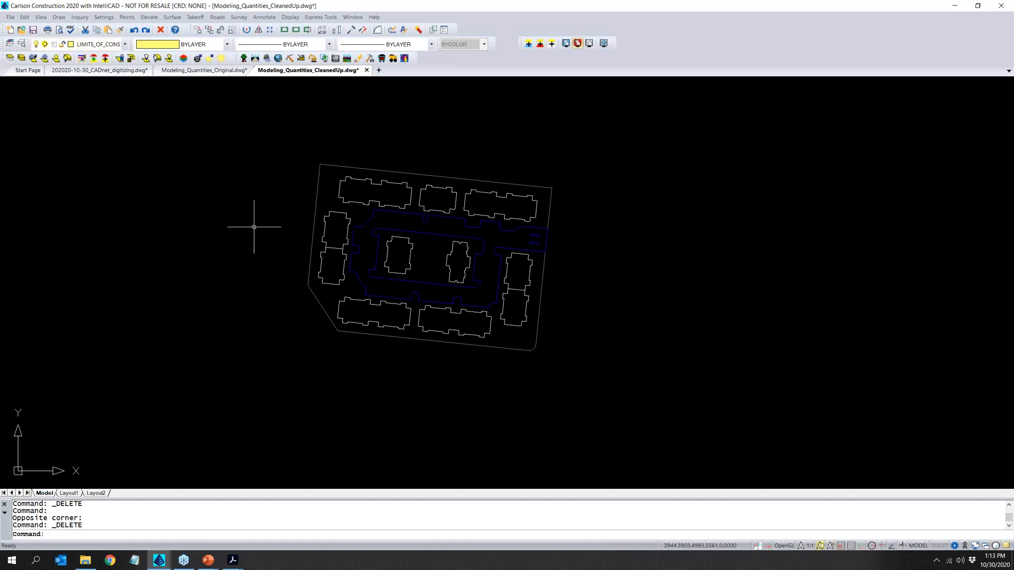
Set the outer site boundary as the topsoil removal perimeter polyline, using the depth from Define Topsoil.
scroll(535, 333, up, 3)
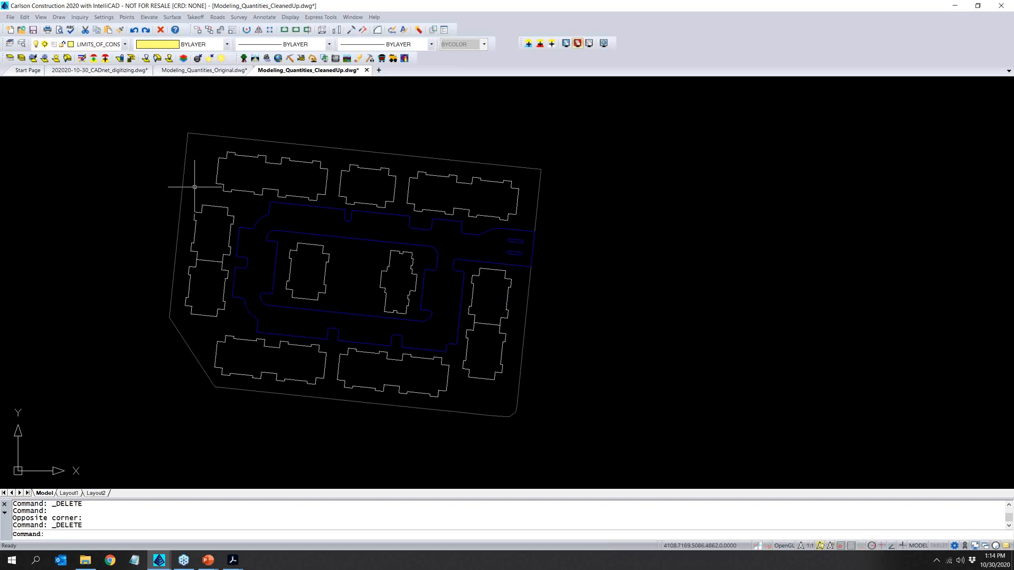
click(200, 15)
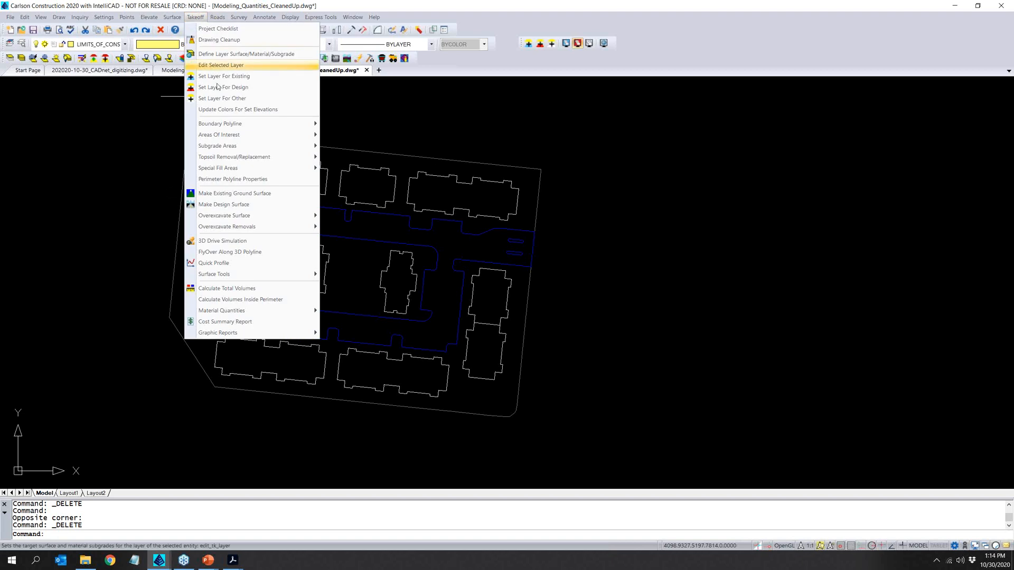
mouse_move(241, 160)
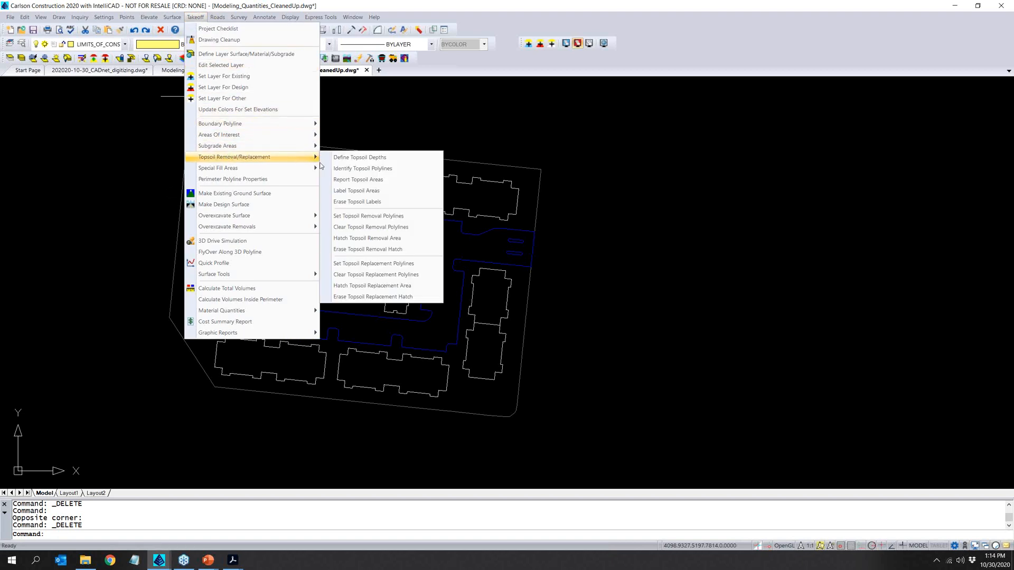
click(391, 216)
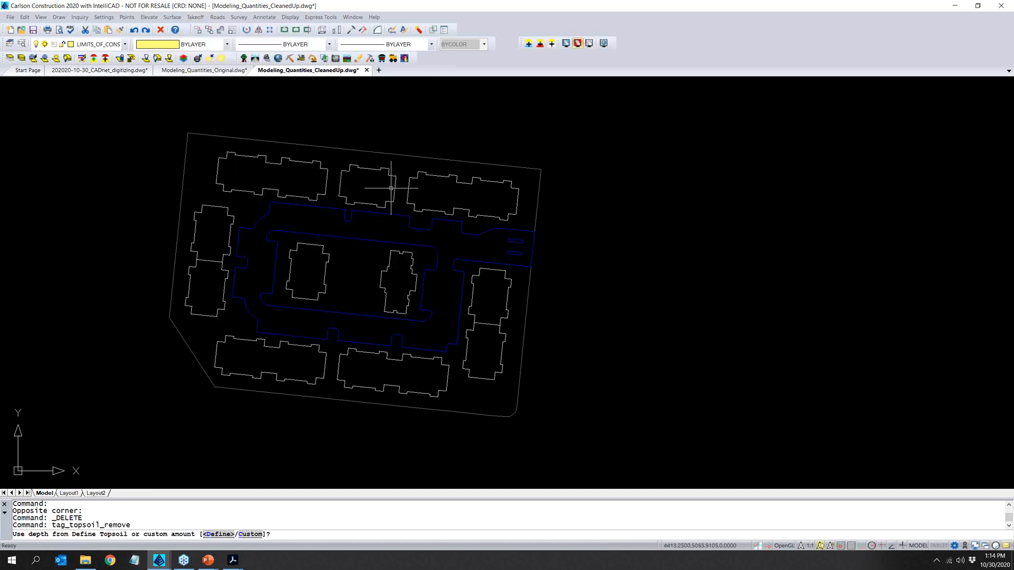
click(397, 155)
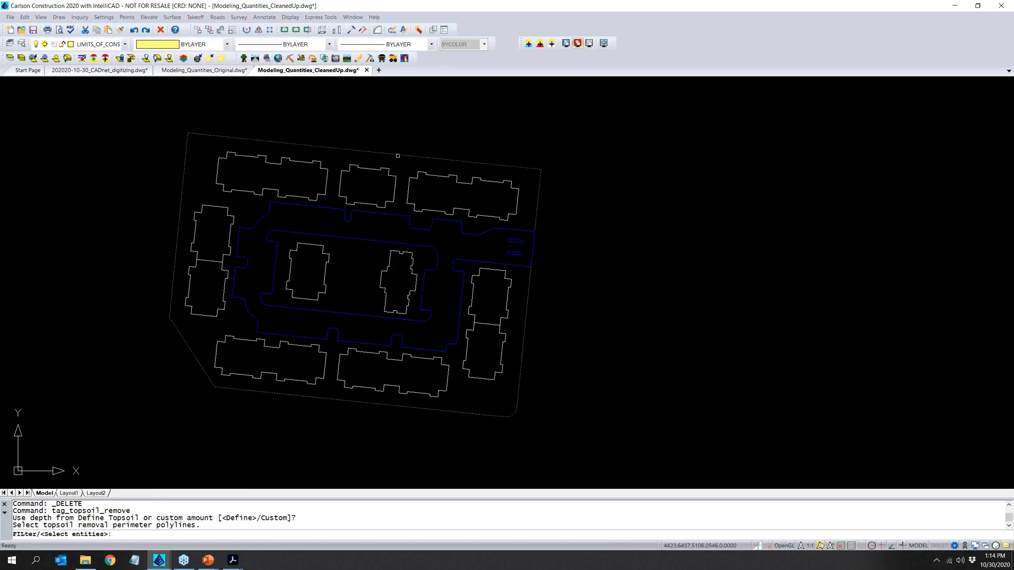
key(Return)
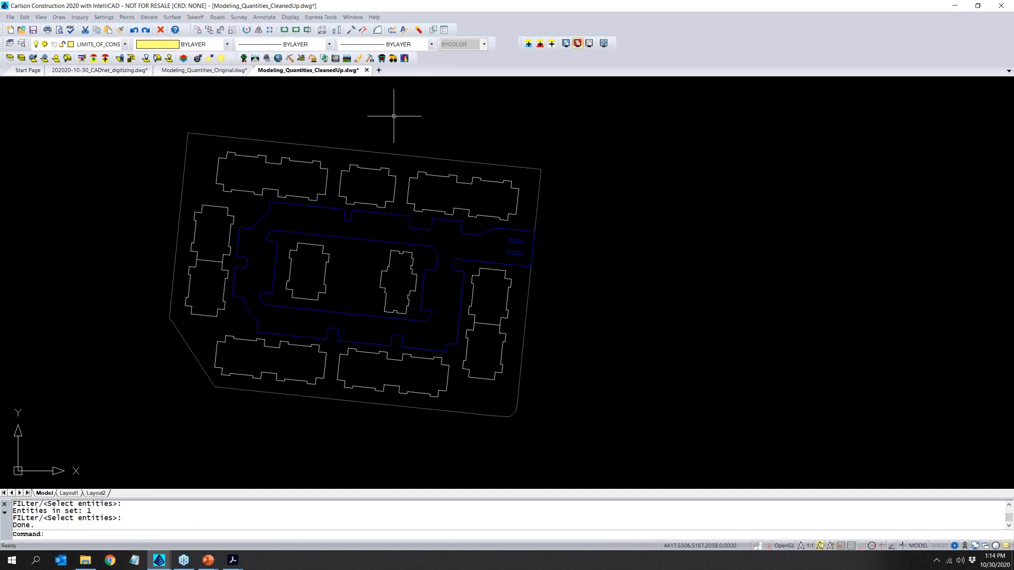
click(194, 17)
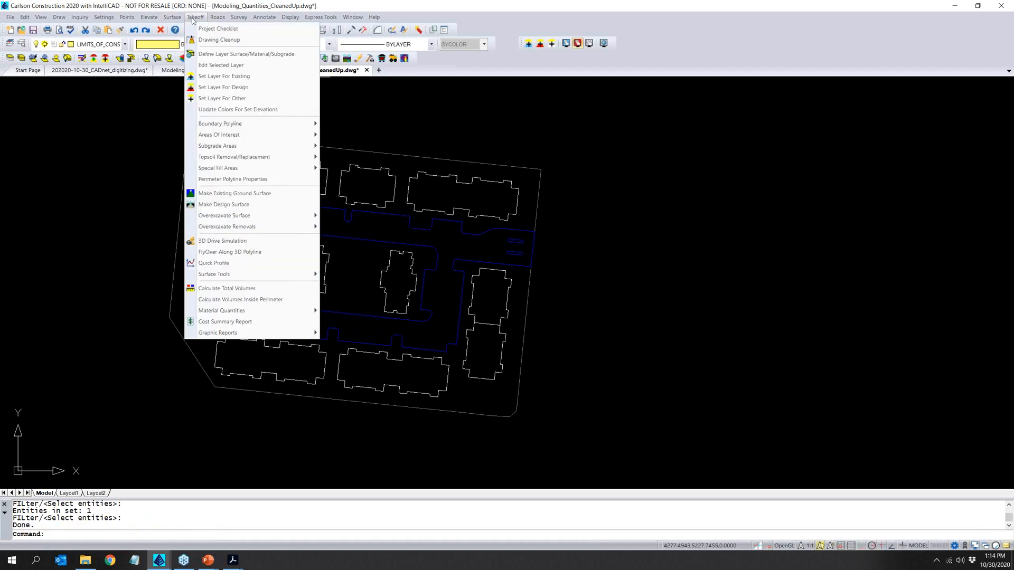
mouse_move(254, 157)
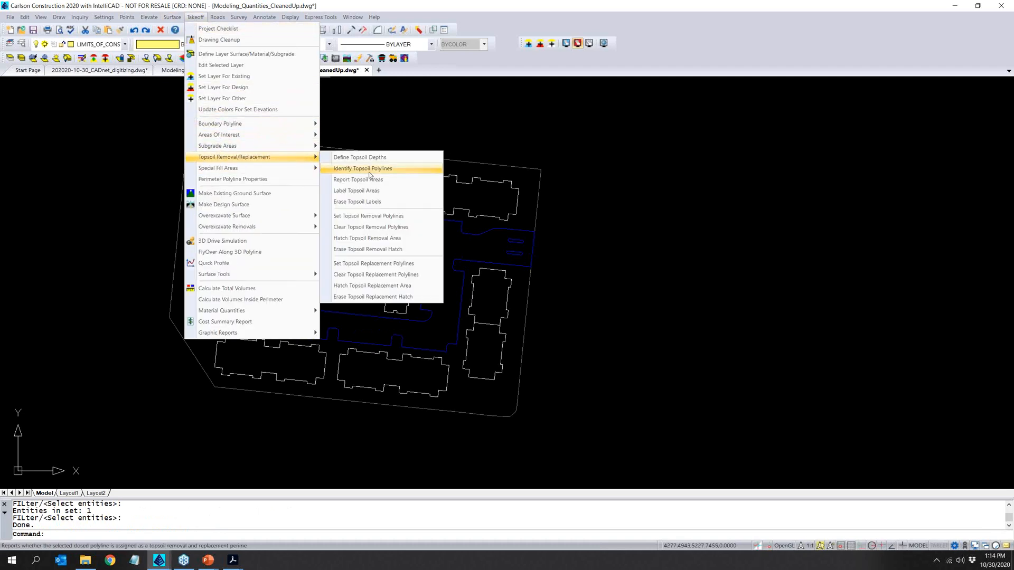
click(412, 266)
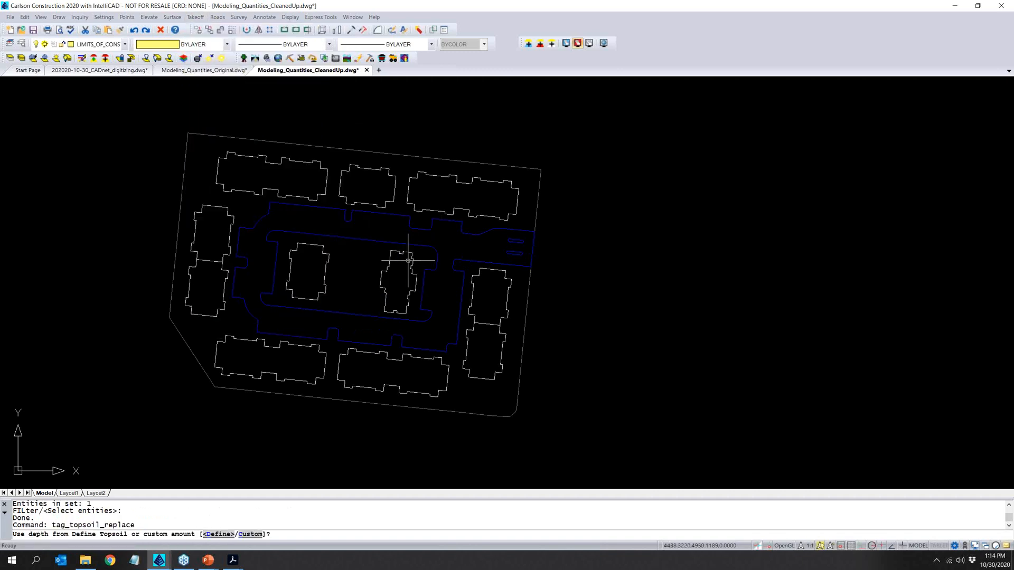
key(Return)
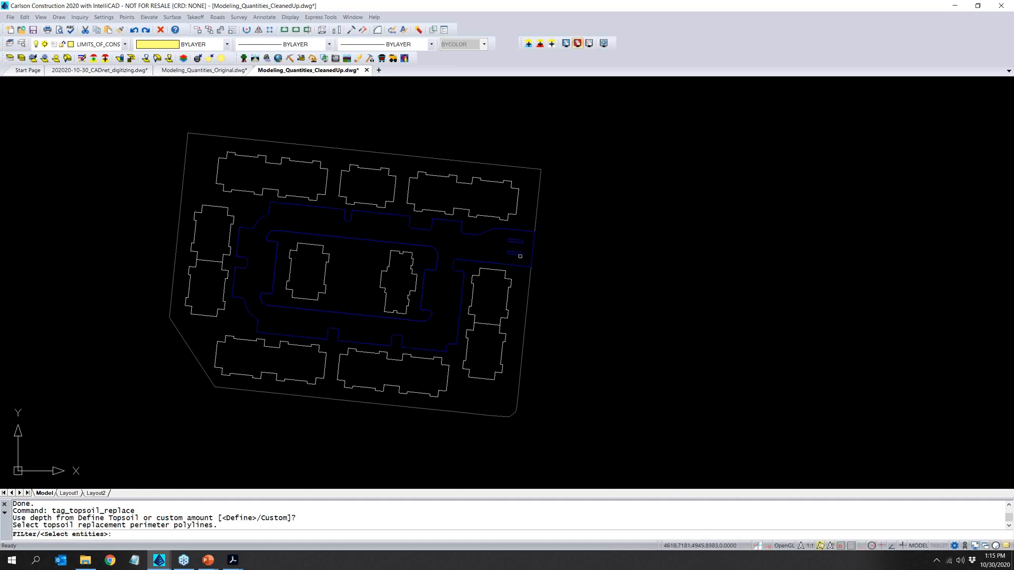
key(Return)
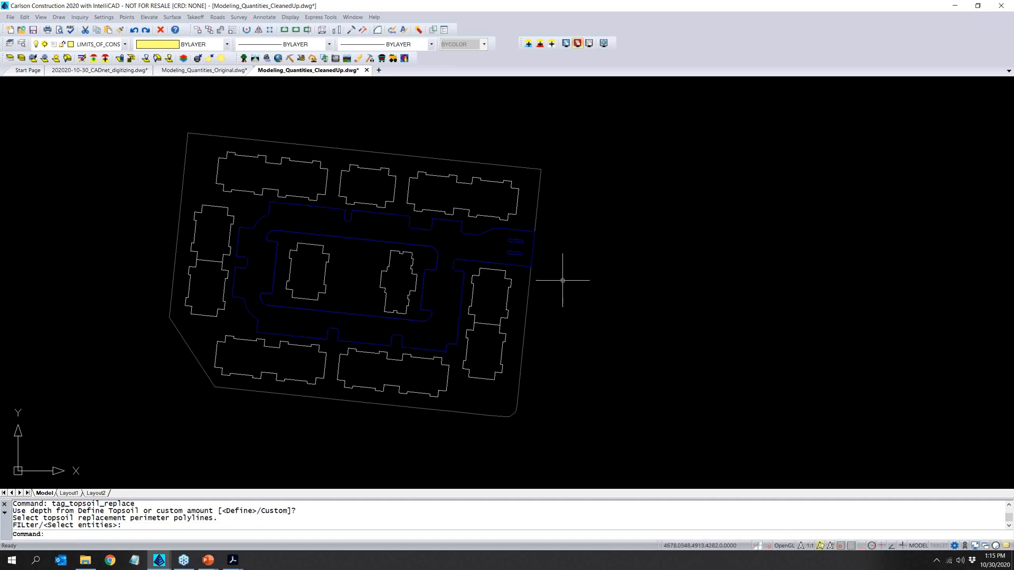
Set the site boundary, building pads and curb outlines as topsoil replacement perimeter polylines, using the depth from Define Topsoil.
right_click(555, 278)
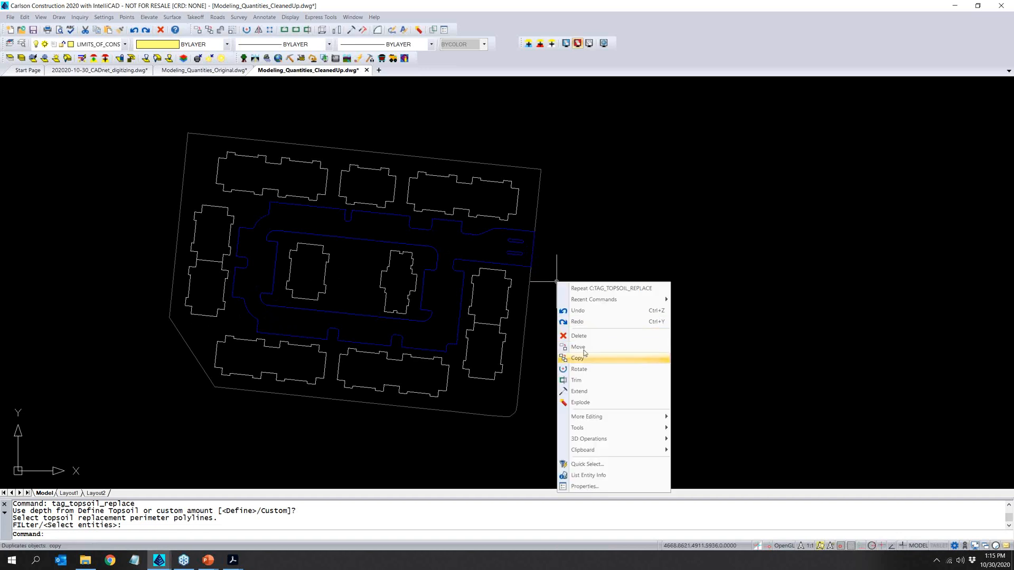
click(615, 290)
key(Return)
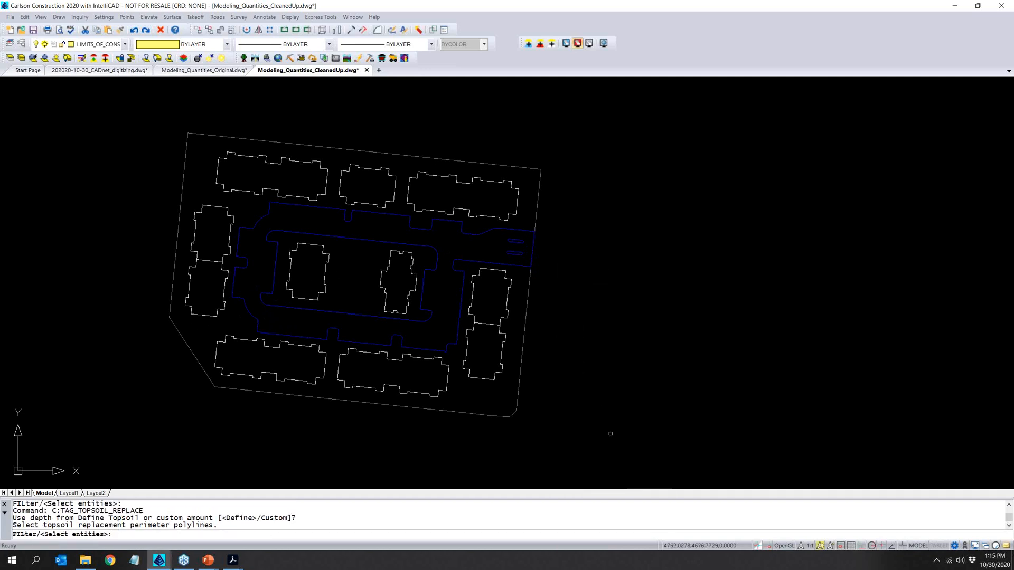
click(611, 433)
click(156, 126)
key(Return)
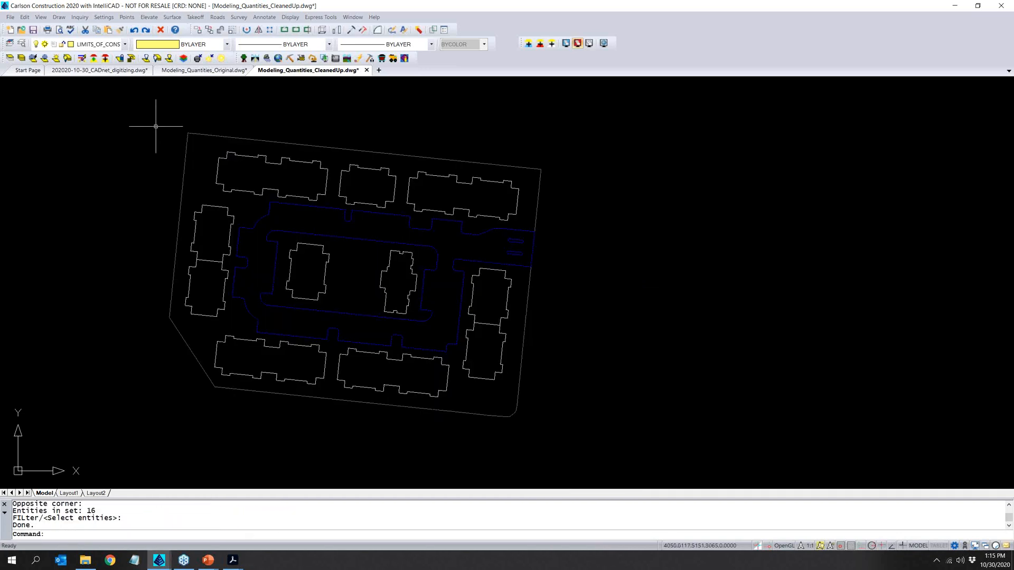
Hatch the topsoil removal area with the ANSI31 pattern to check its coverage, and erase that hatch.
click(194, 17)
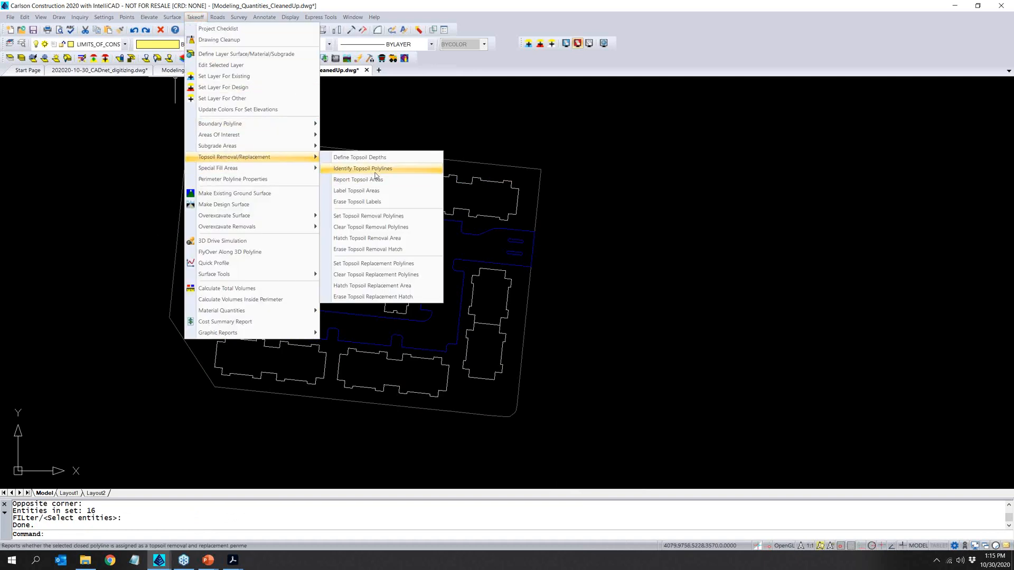
click(423, 241)
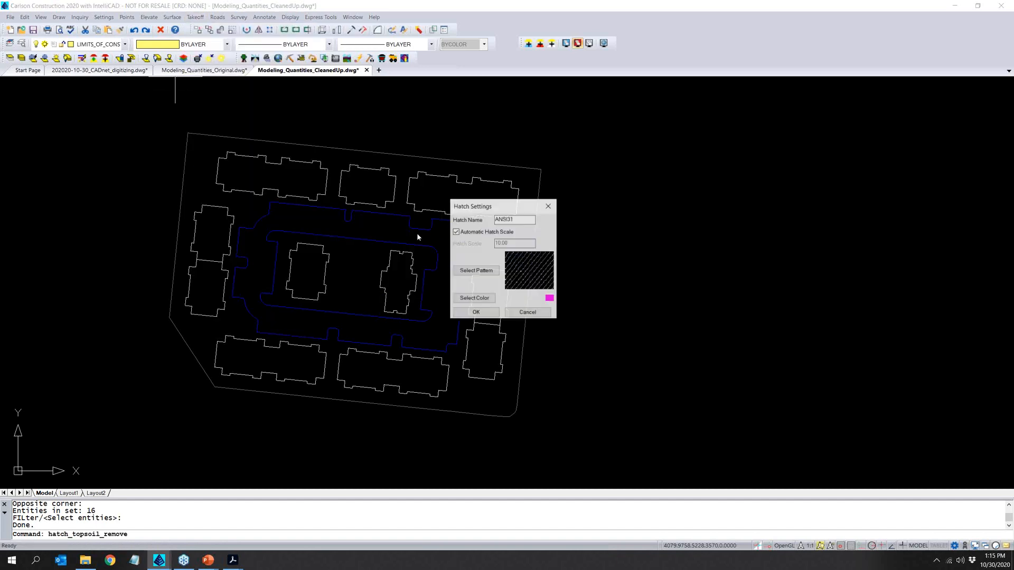
click(476, 312)
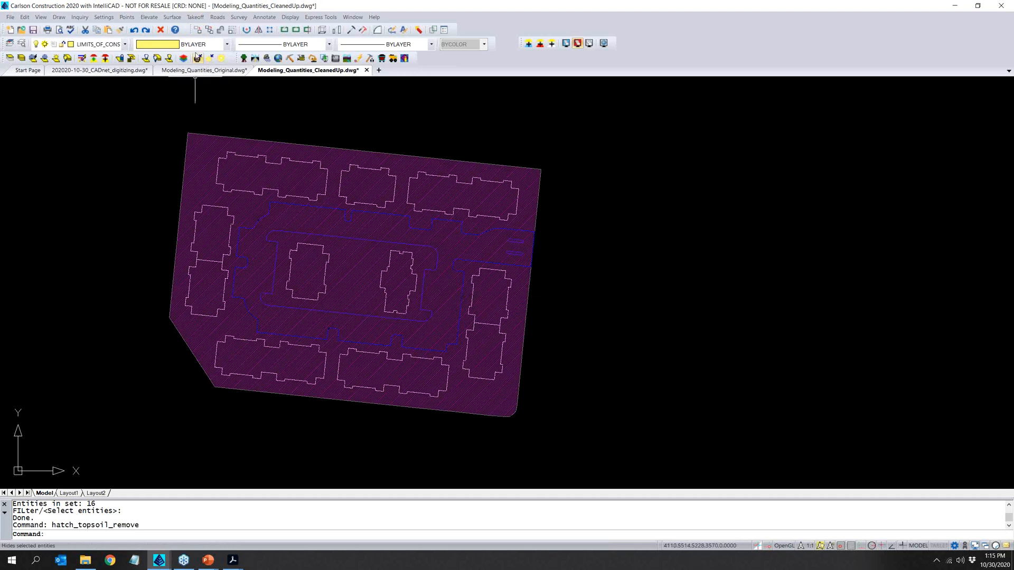
click(195, 17)
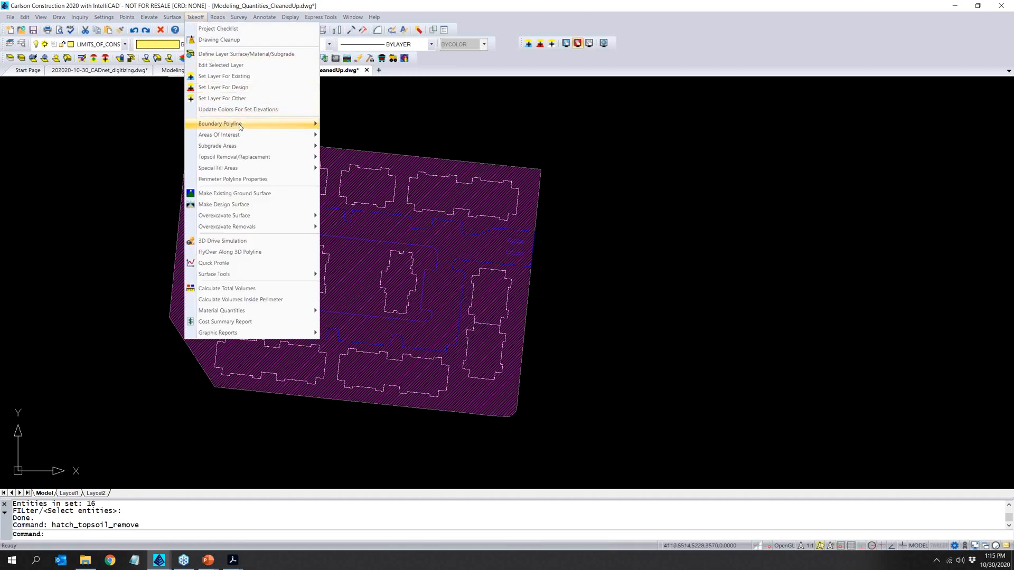
mouse_move(245, 155)
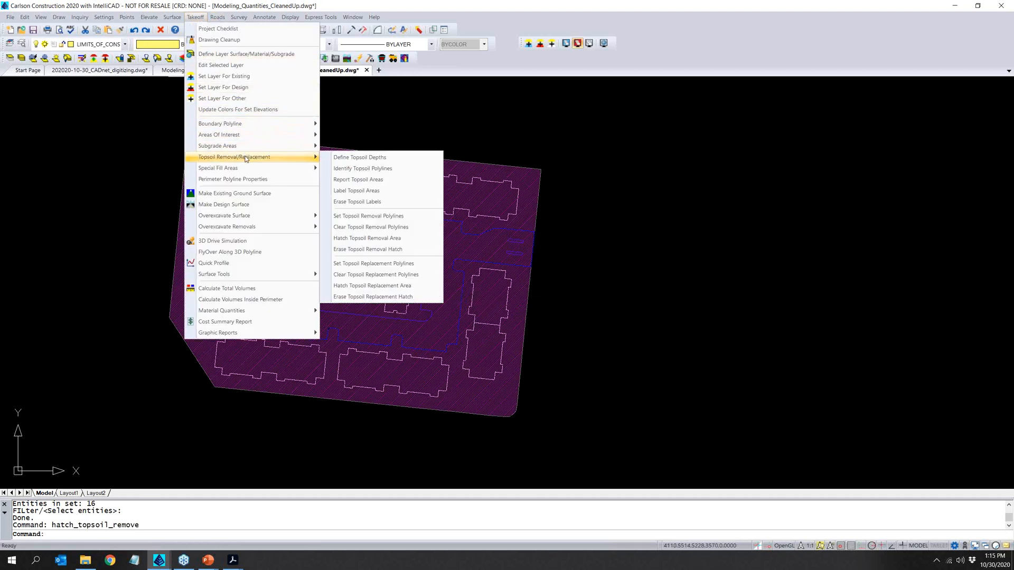
click(373, 250)
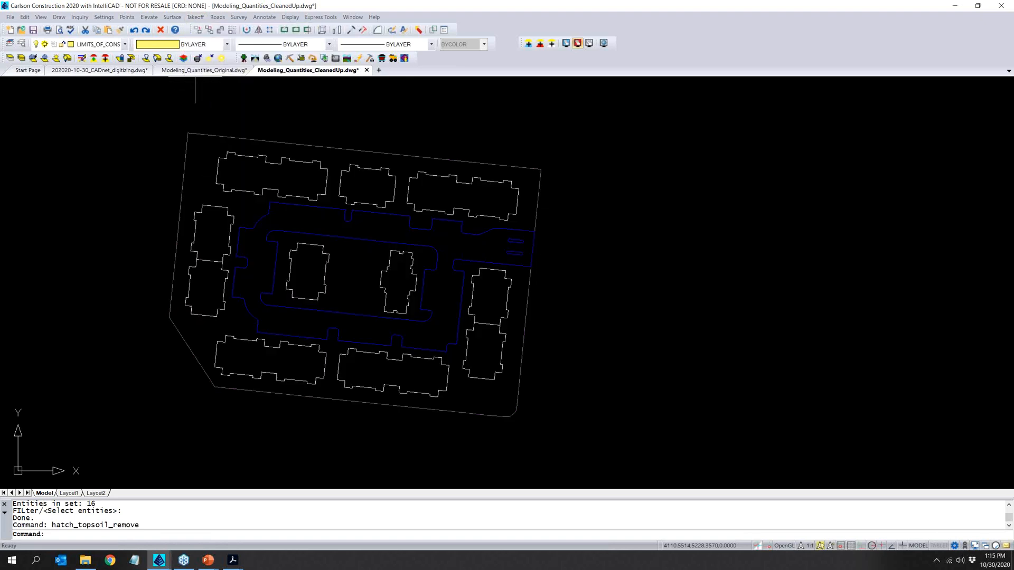
Hatch the topsoil replacement area to check that it excludes the pads and pavement, and erase that hatch.
click(205, 20)
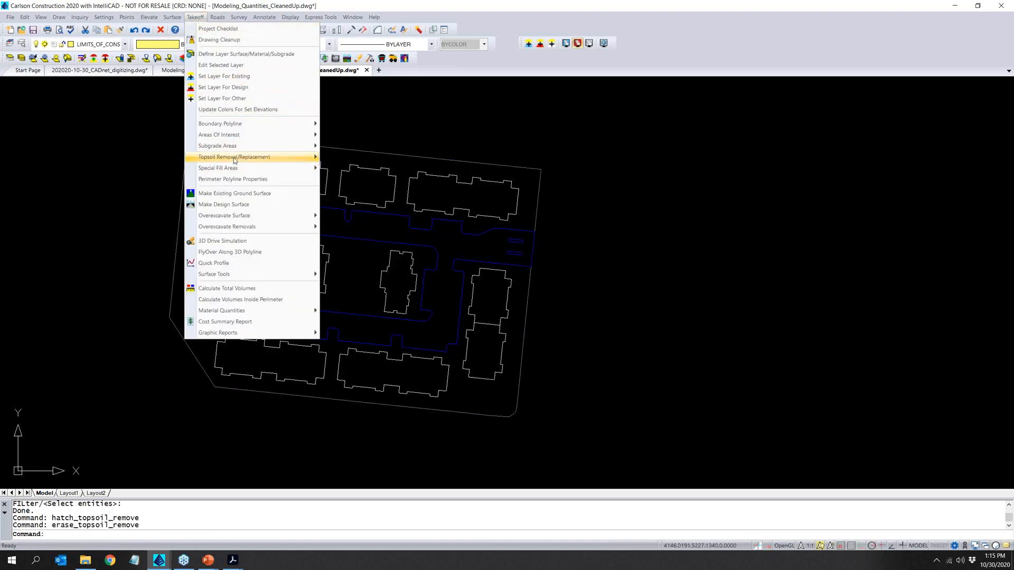
mouse_move(234, 157)
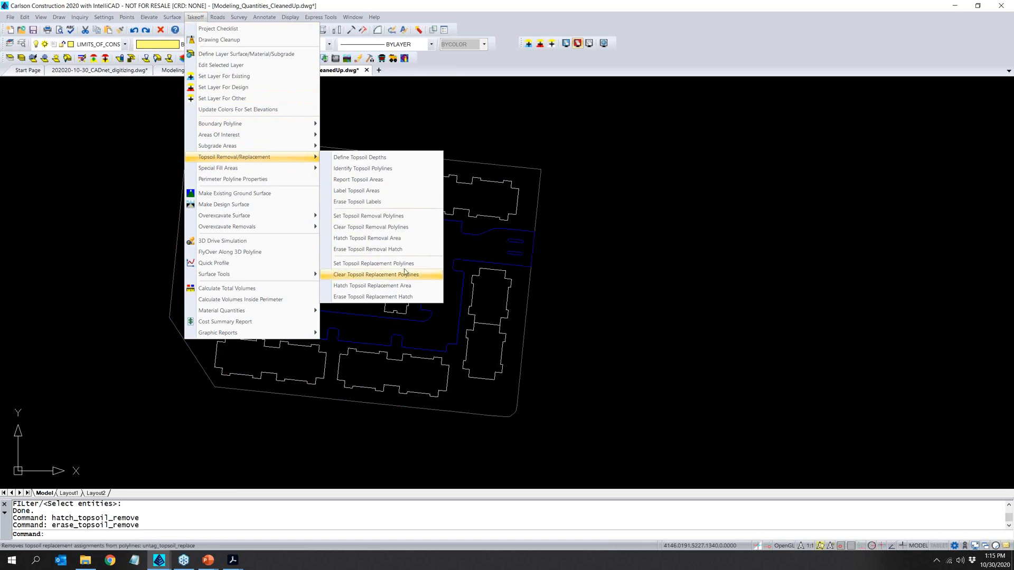
click(407, 285)
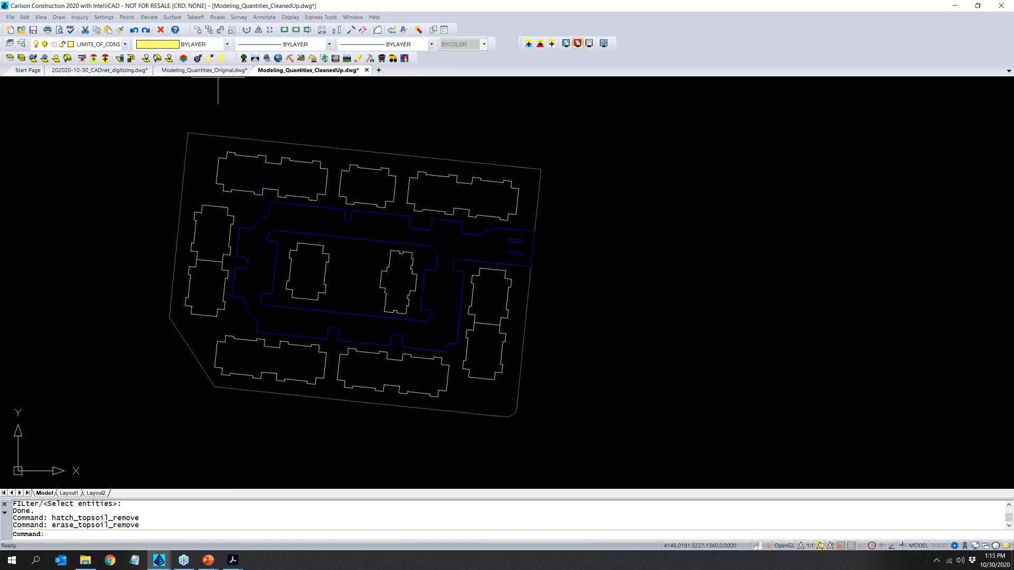
click(476, 312)
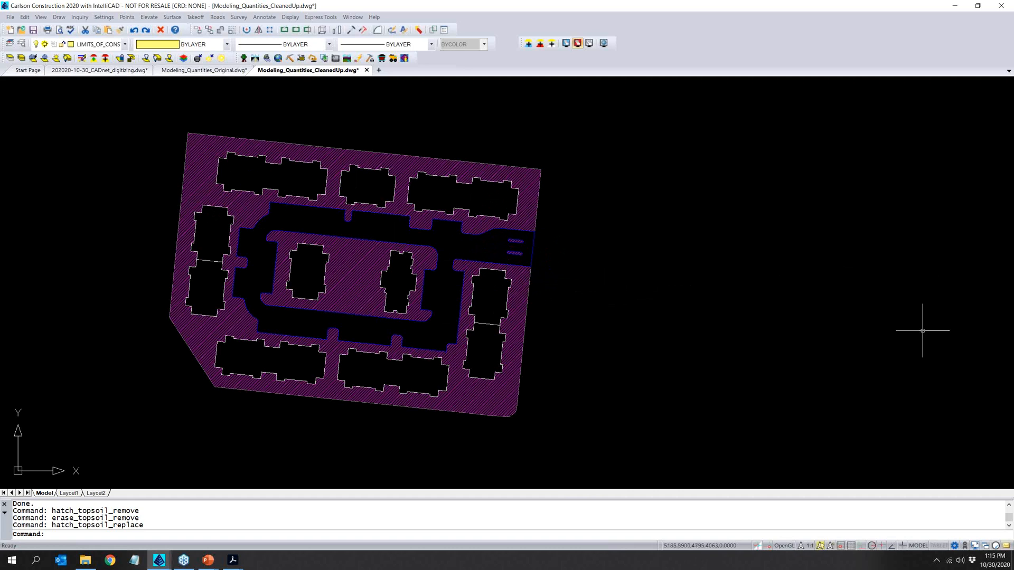
click(195, 16)
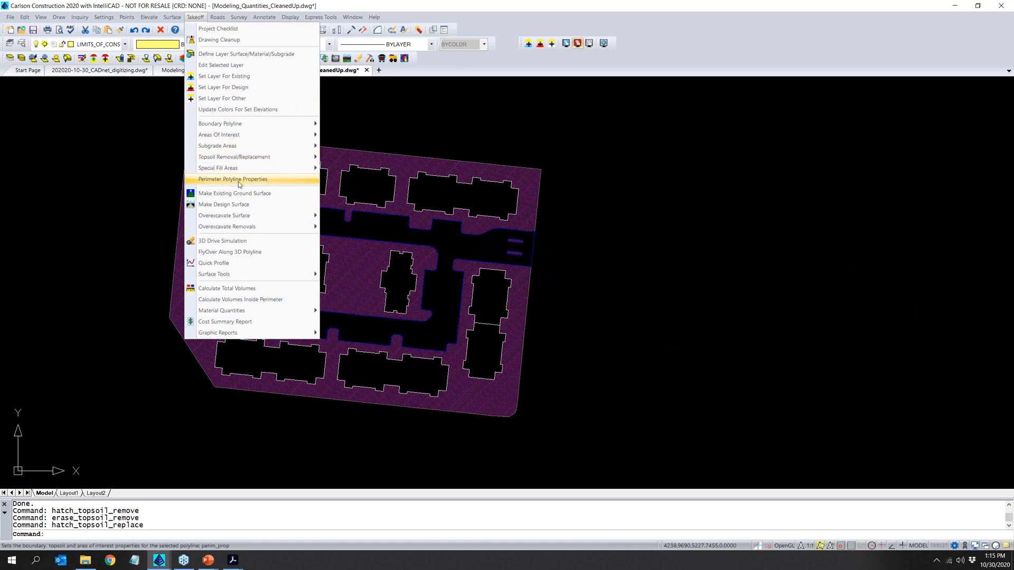
mouse_move(240, 157)
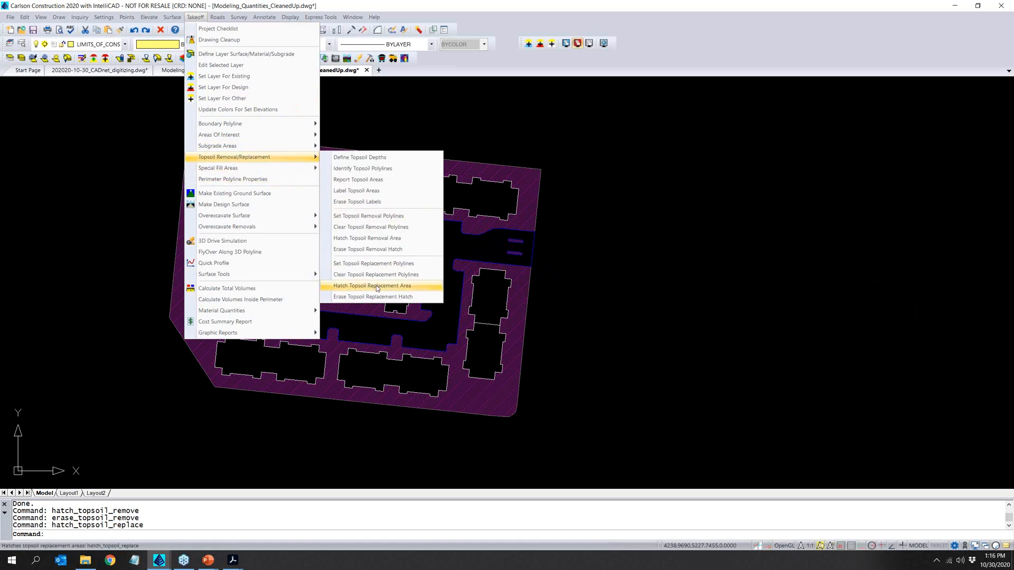
click(382, 297)
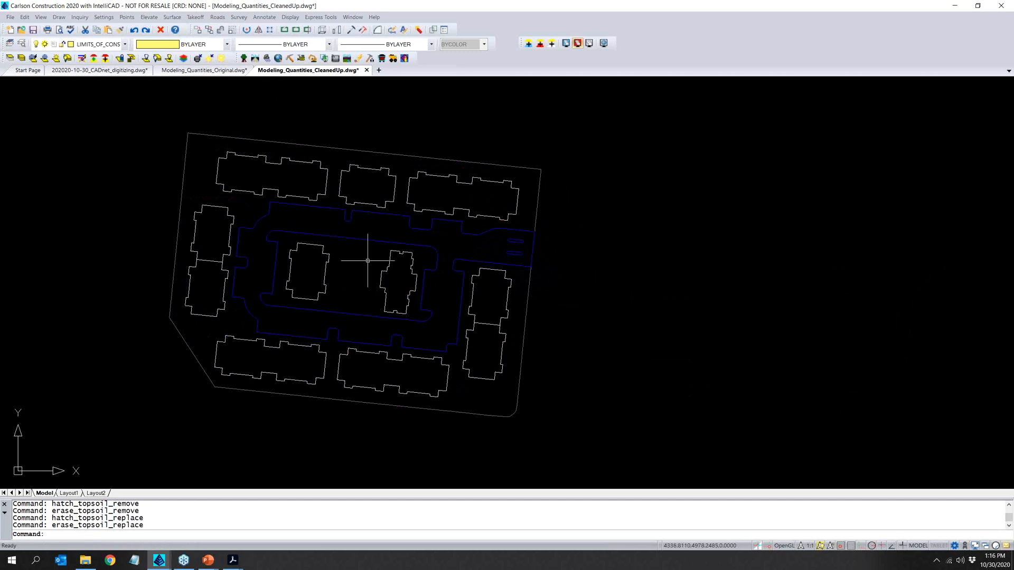
Save the drawing and review the project checklist for takeoff tasks still missing.
click(35, 31)
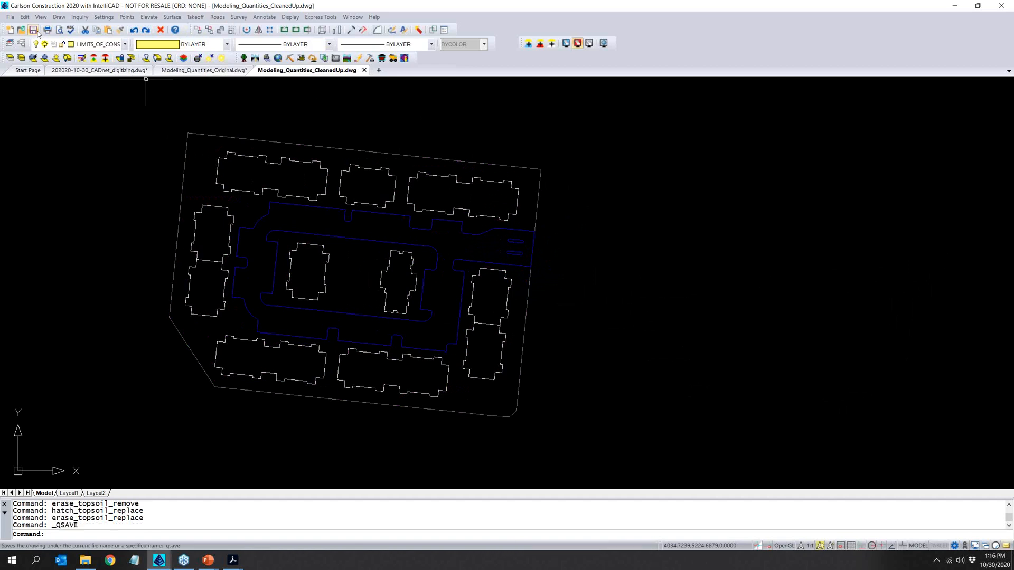
click(179, 19)
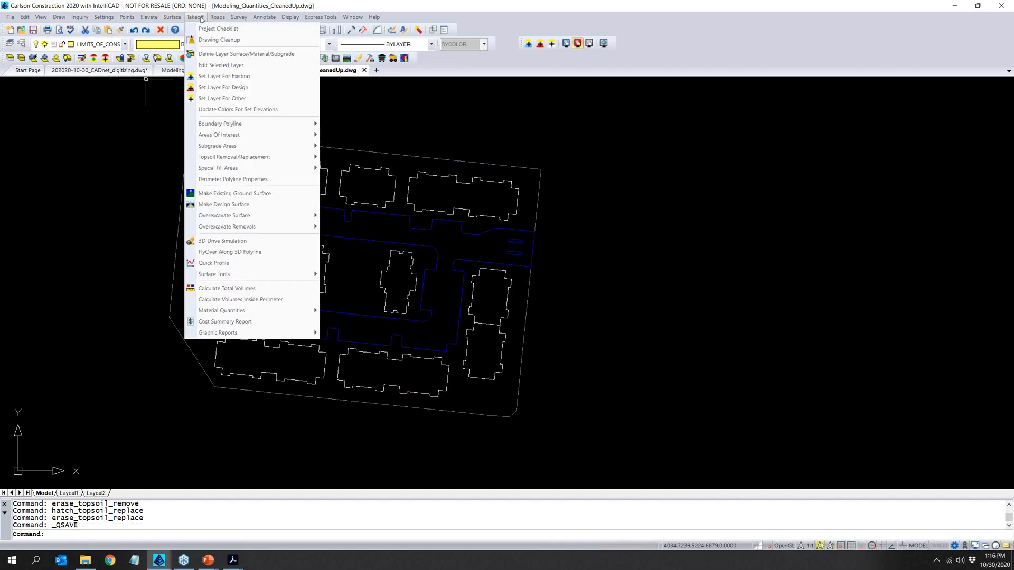
key(Escape)
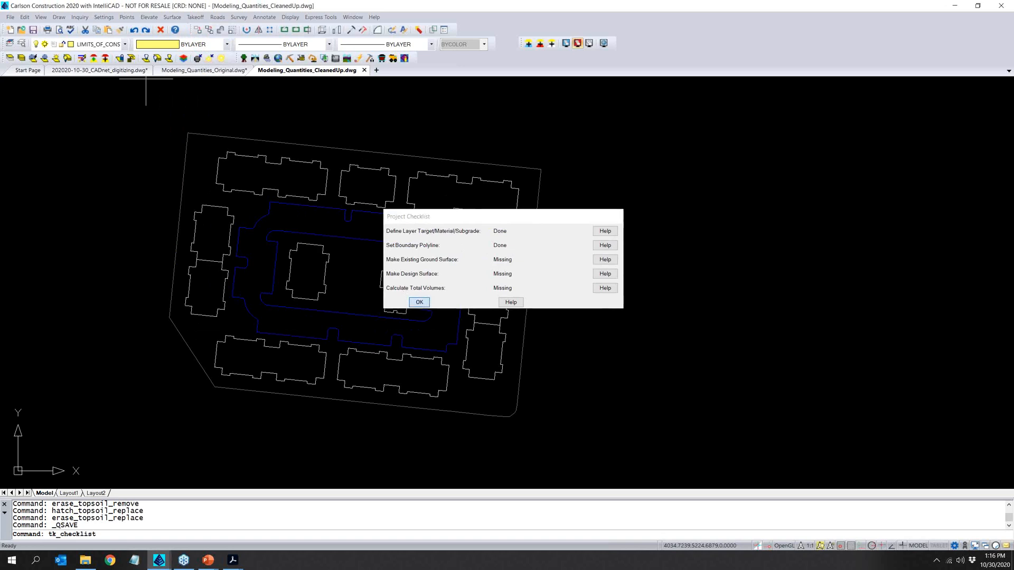
click(419, 302)
Make the existing ground surface and the design surface from the layers assigned to them.
click(195, 17)
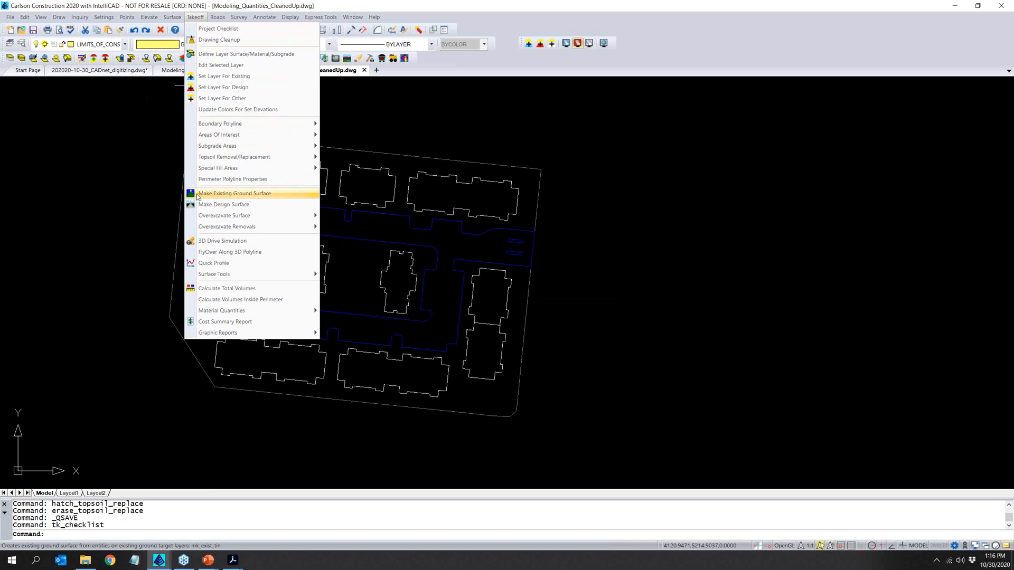
click(235, 193)
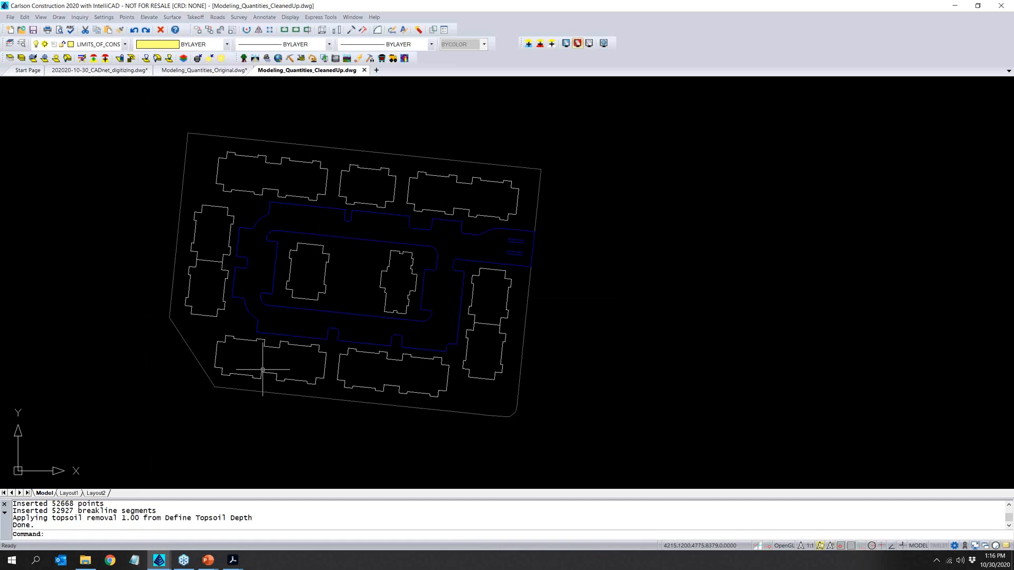
click(200, 20)
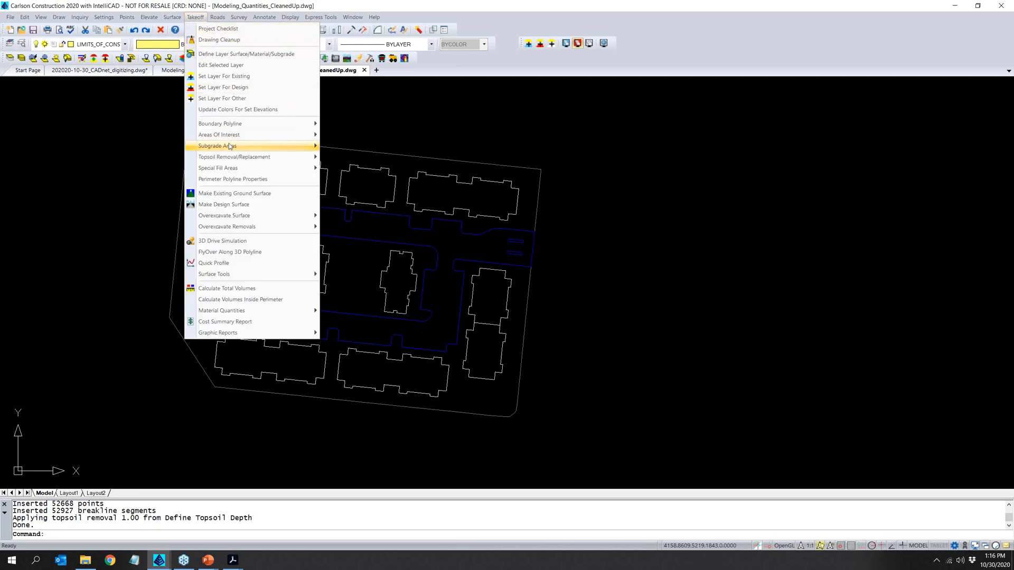
mouse_move(230, 146)
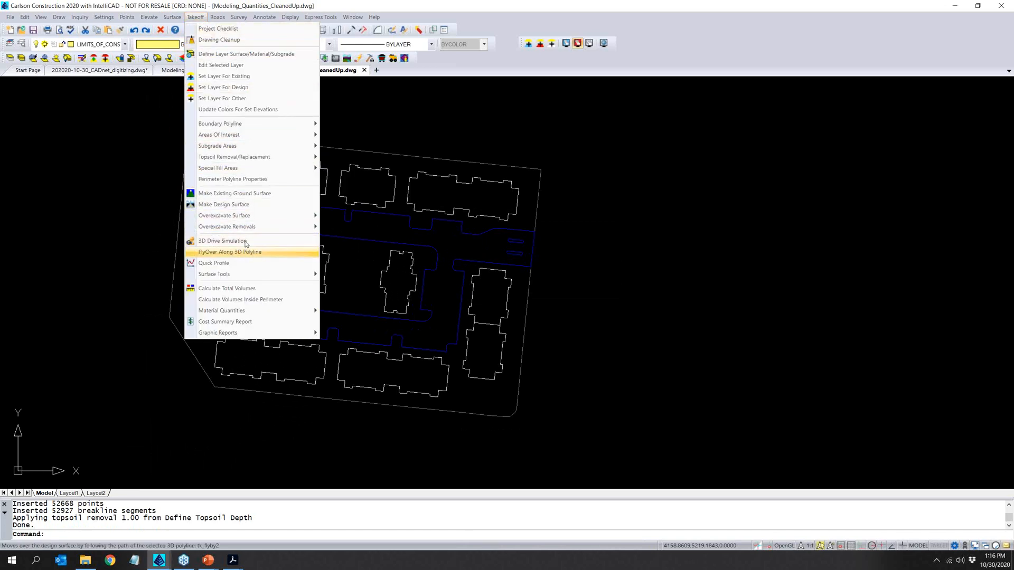
click(241, 204)
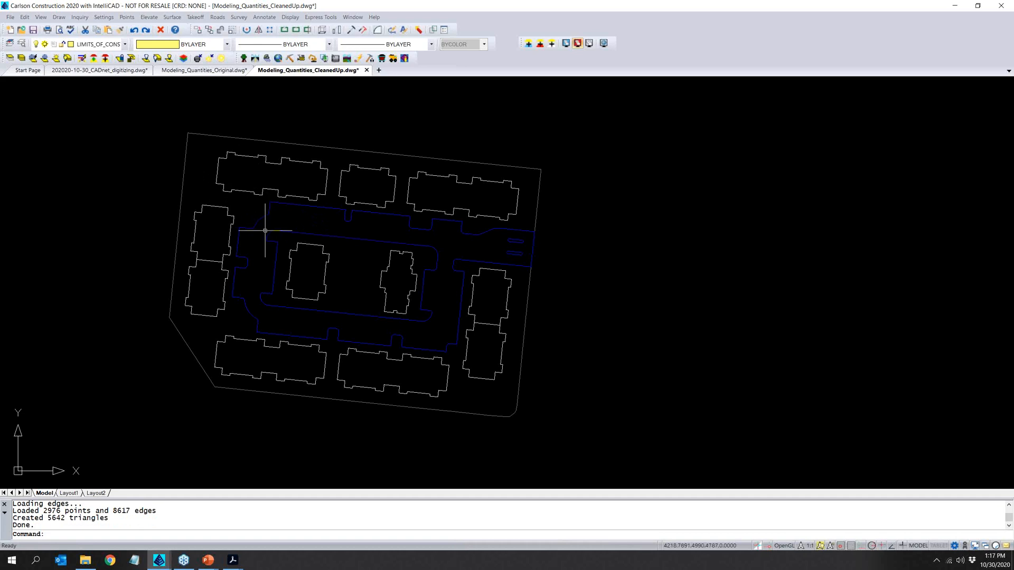
Calculate the total volumes with cut swell and fill shrink factors of 1.000 in English units, and review the full volumes report.
click(172, 17)
mouse_move(195, 17)
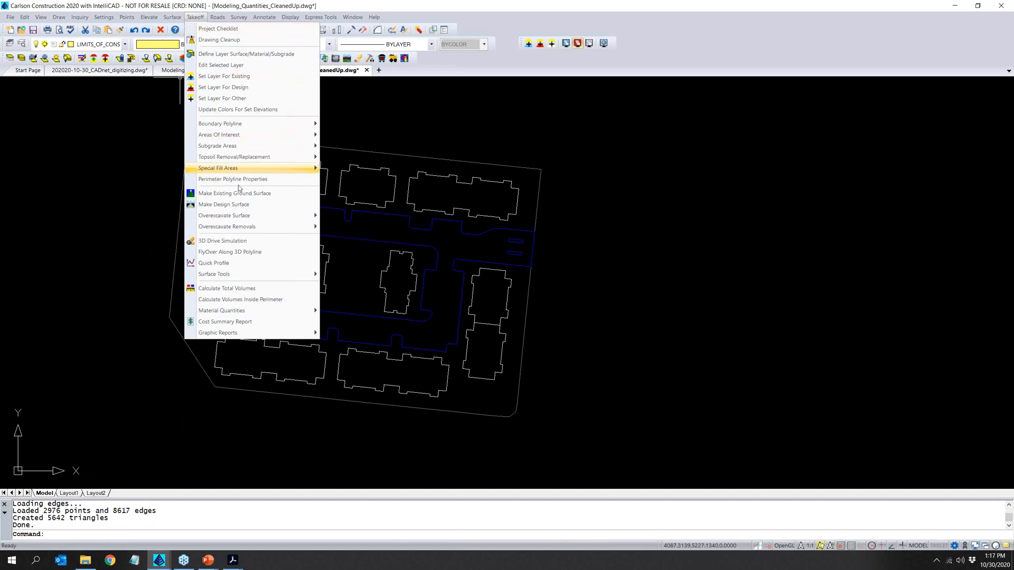
mouse_move(253, 232)
click(277, 289)
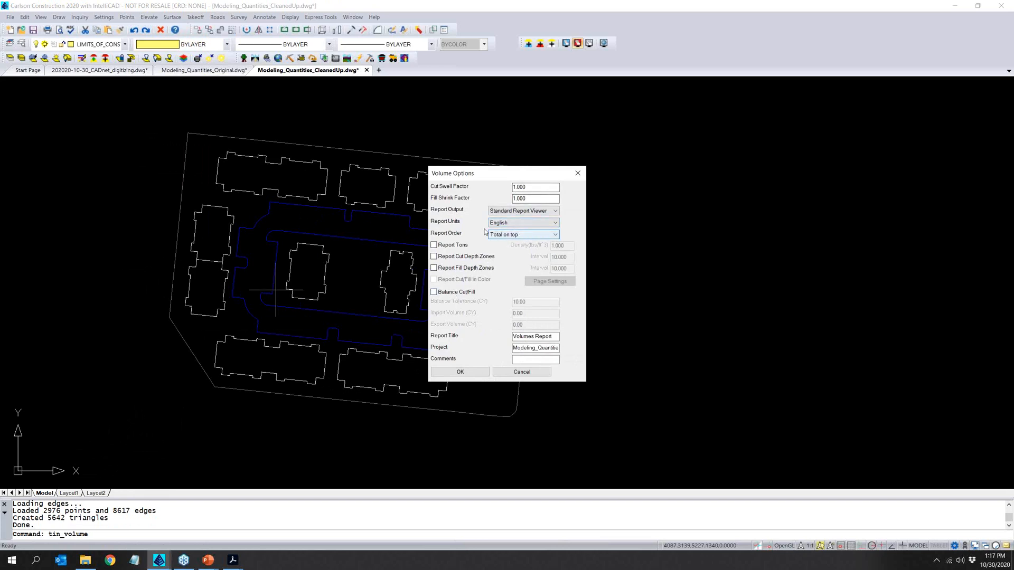
click(458, 373)
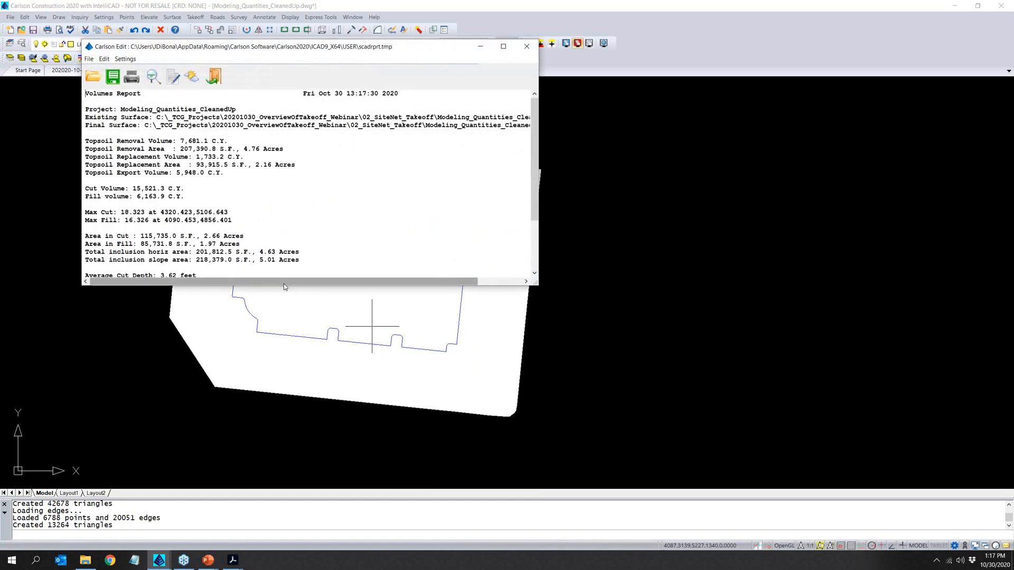
drag(287, 286, 314, 405)
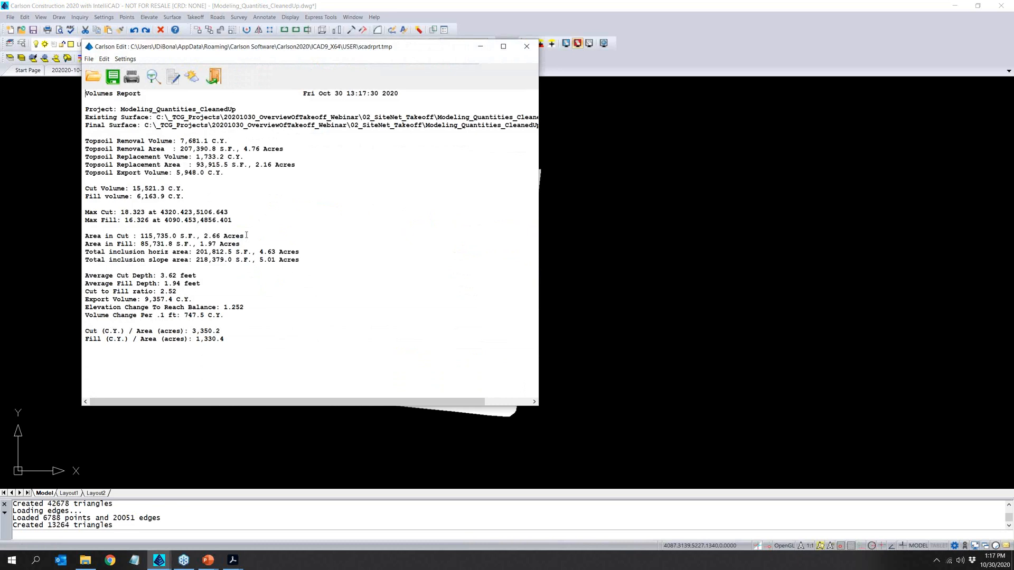
click(213, 77)
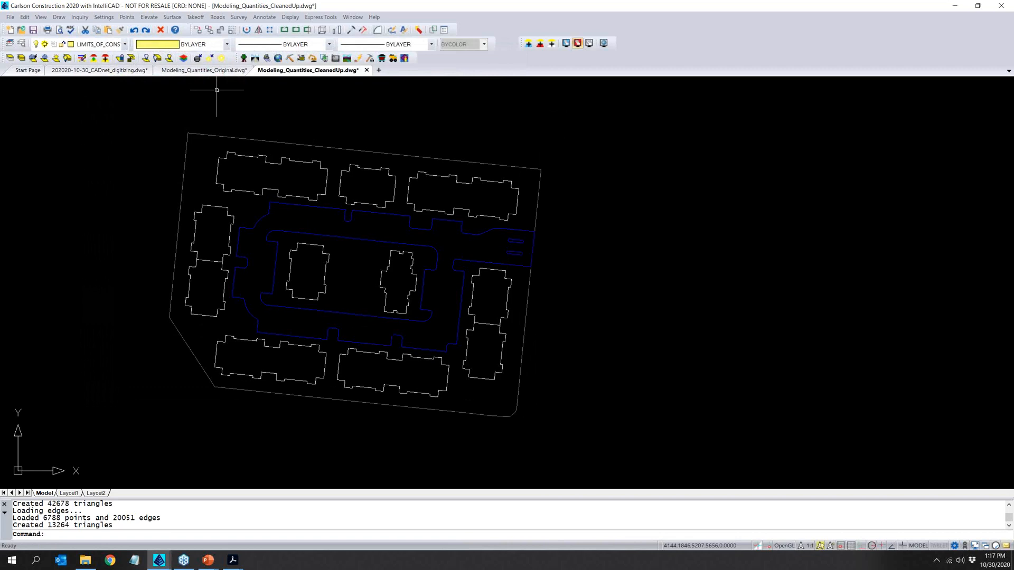
Generate the standard material quantities report for the entire drawing, limited by the boundary, and review the breakout quantities.
click(195, 17)
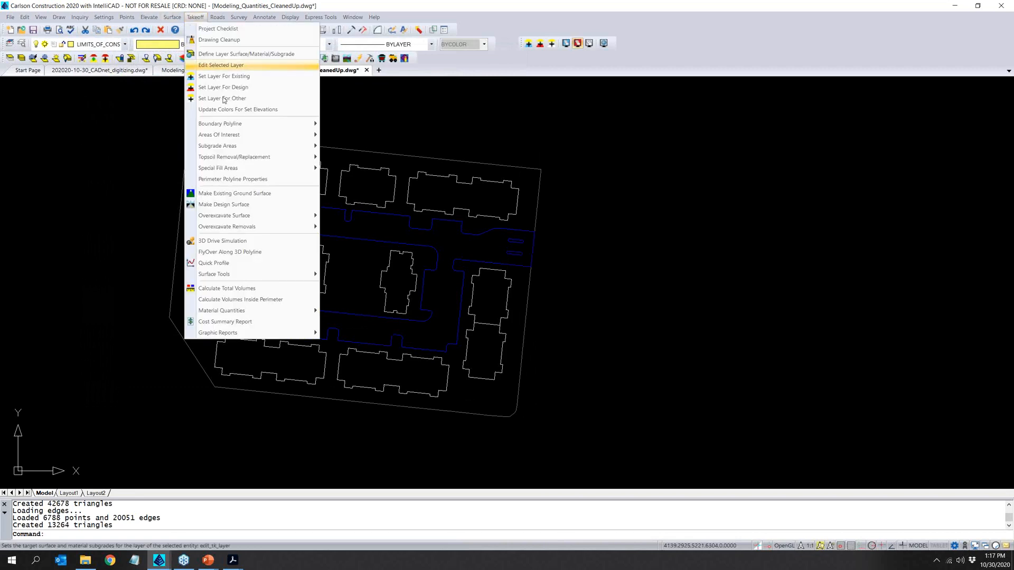
mouse_move(288, 312)
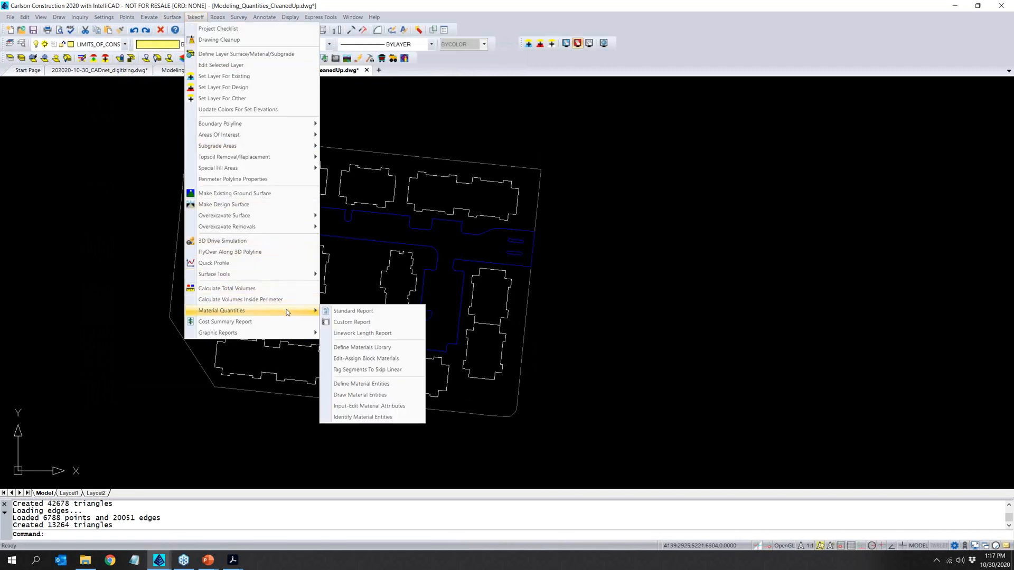
click(353, 311)
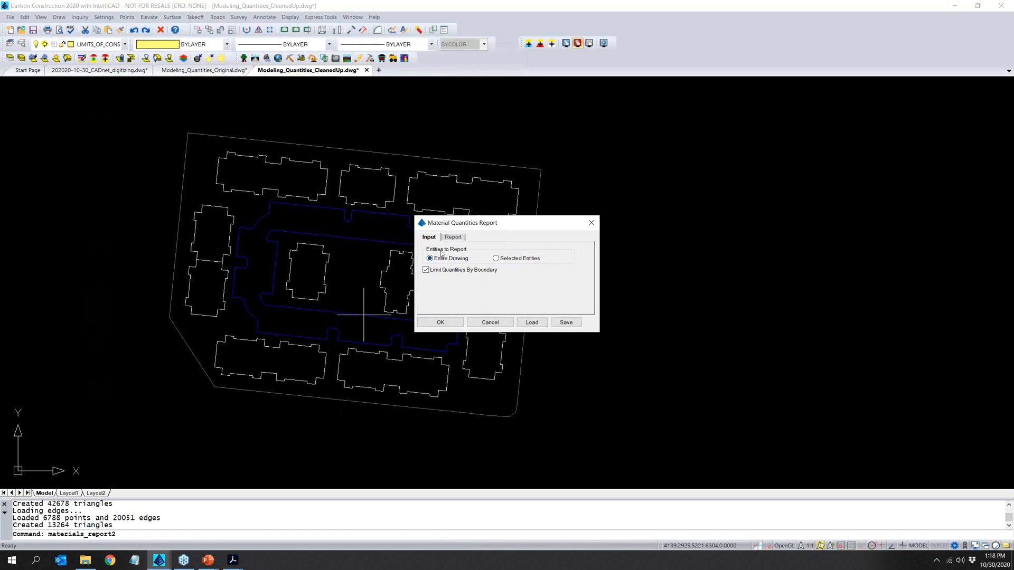
click(440, 322)
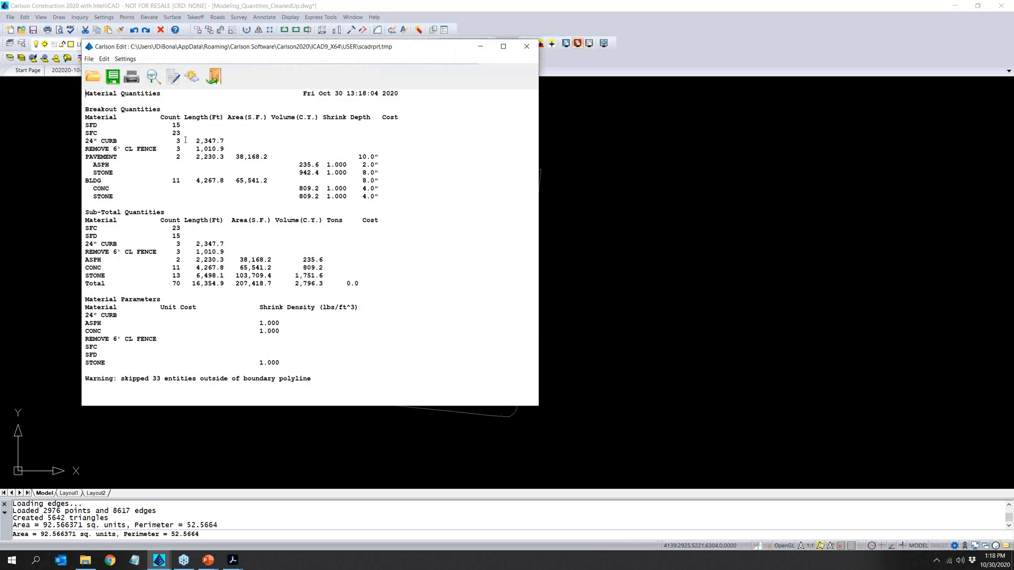
double_click(178, 140)
mouse_move(227, 50)
mouse_down()
mouse_move(361, 89)
mouse_move(559, 89)
mouse_move(333, 318)
mouse_move(336, 259)
mouse_move(290, 97)
mouse_up()
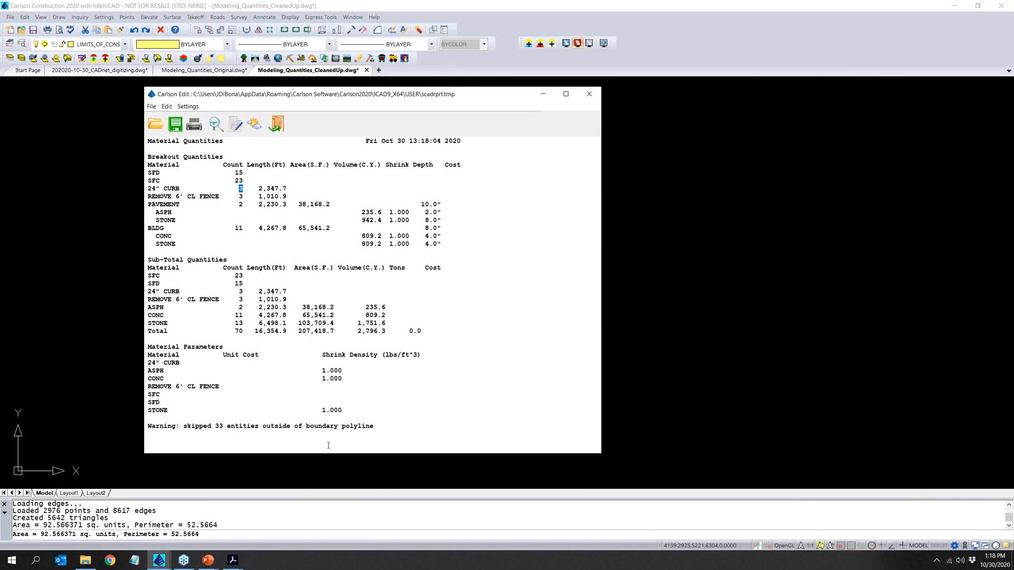
click(589, 93)
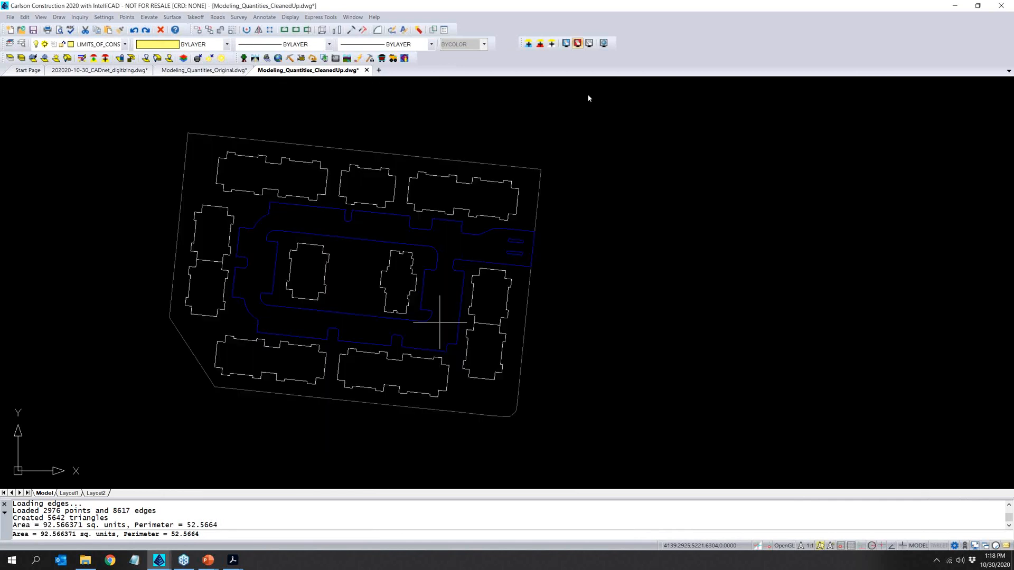
Show the existing and design drawing linework together, with the other drawing's linework hidden.
click(577, 44)
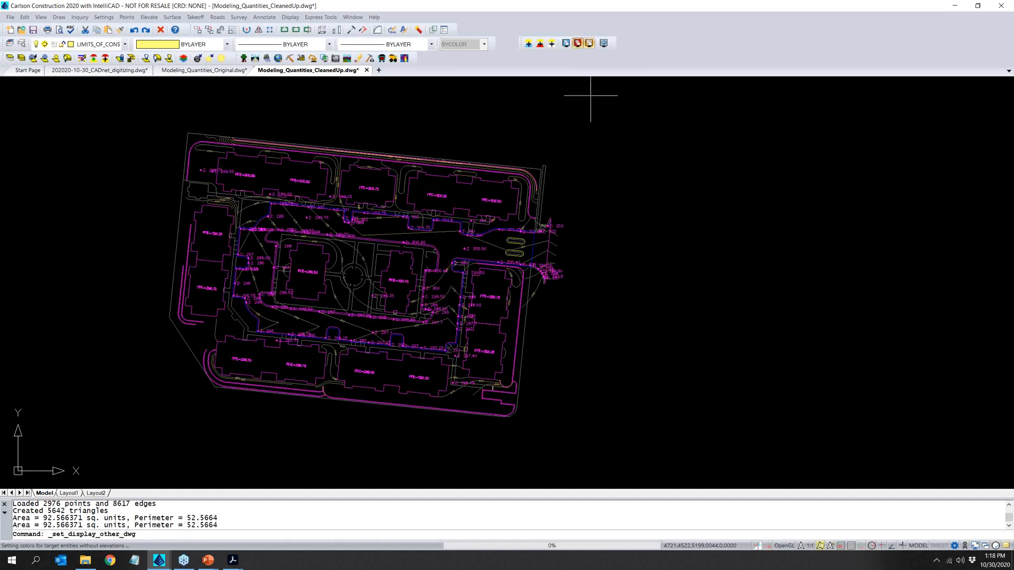
click(566, 44)
click(565, 44)
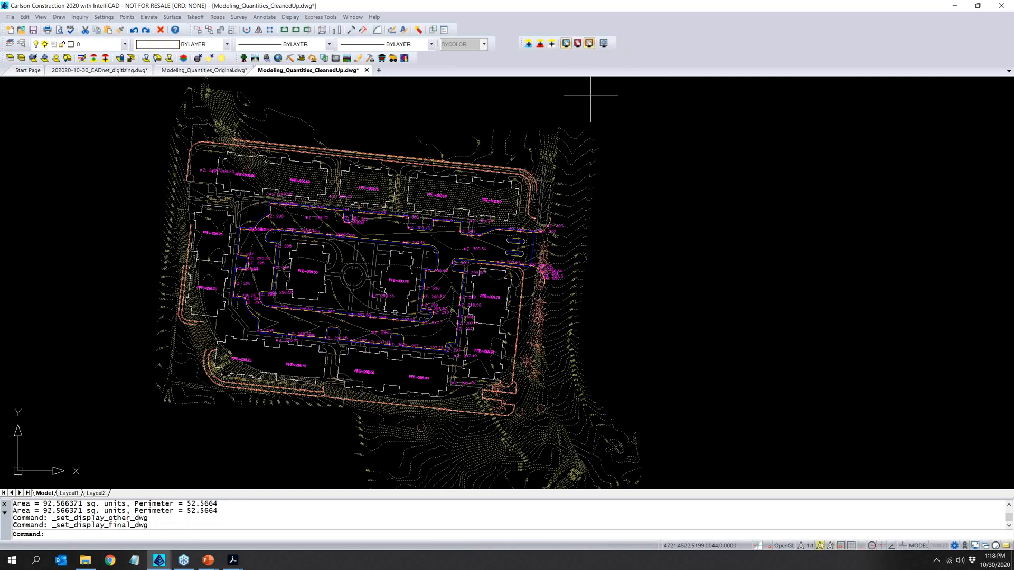
click(566, 44)
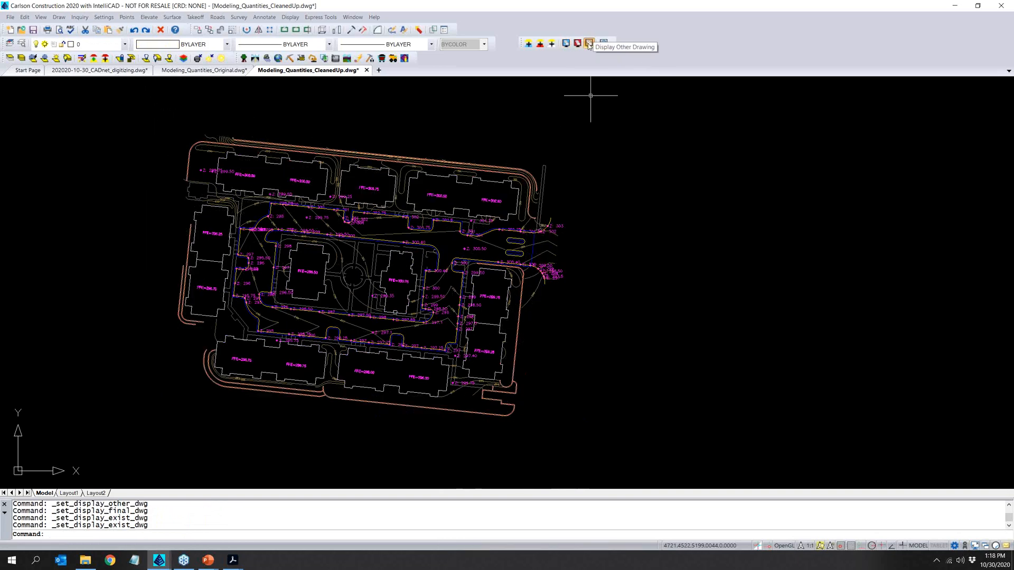
click(577, 43)
click(578, 44)
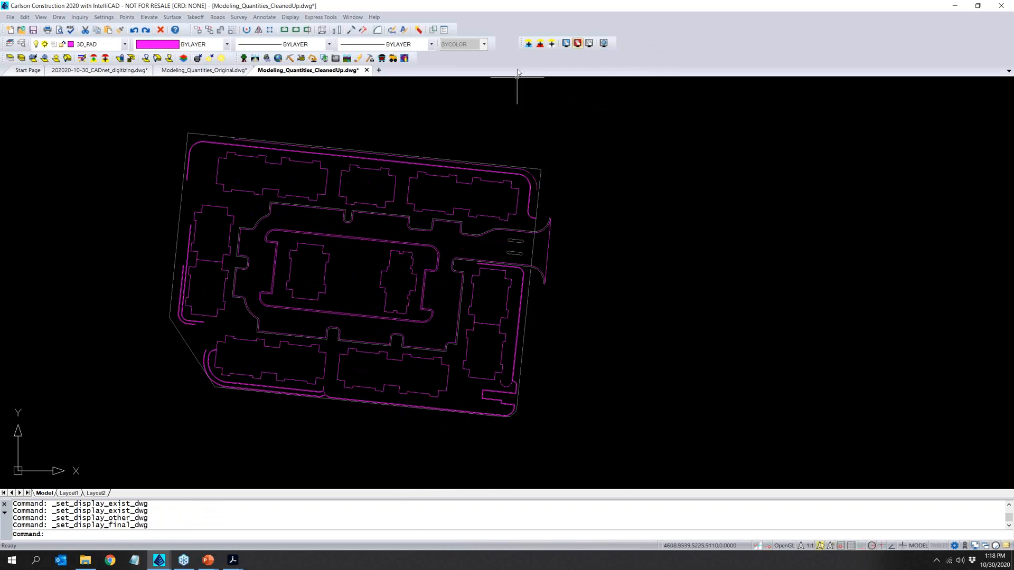
click(565, 43)
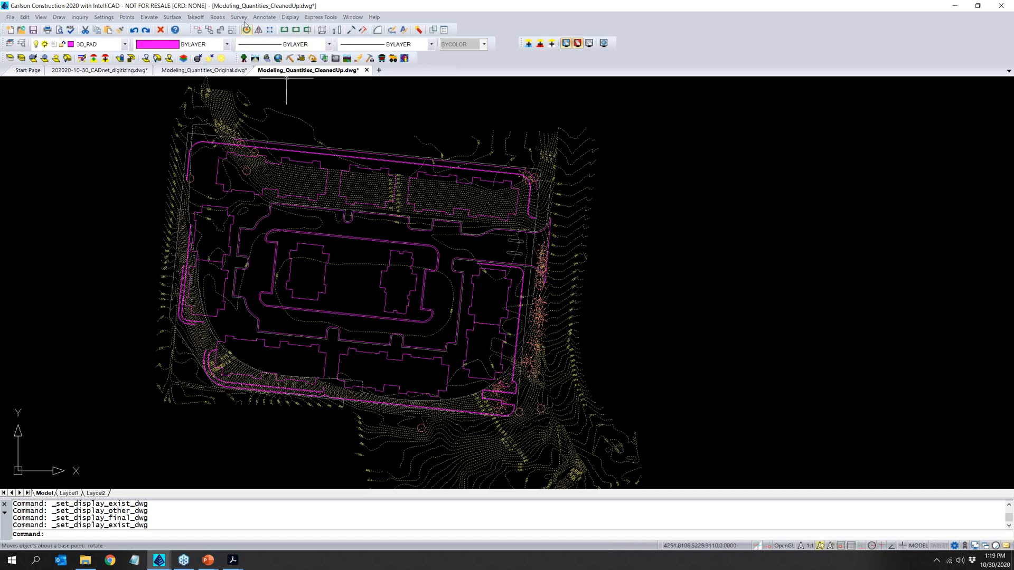
Inspect the existing, topsoil and design elevations and the cut/fill depths across the site with Surface Inspector.
click(202, 18)
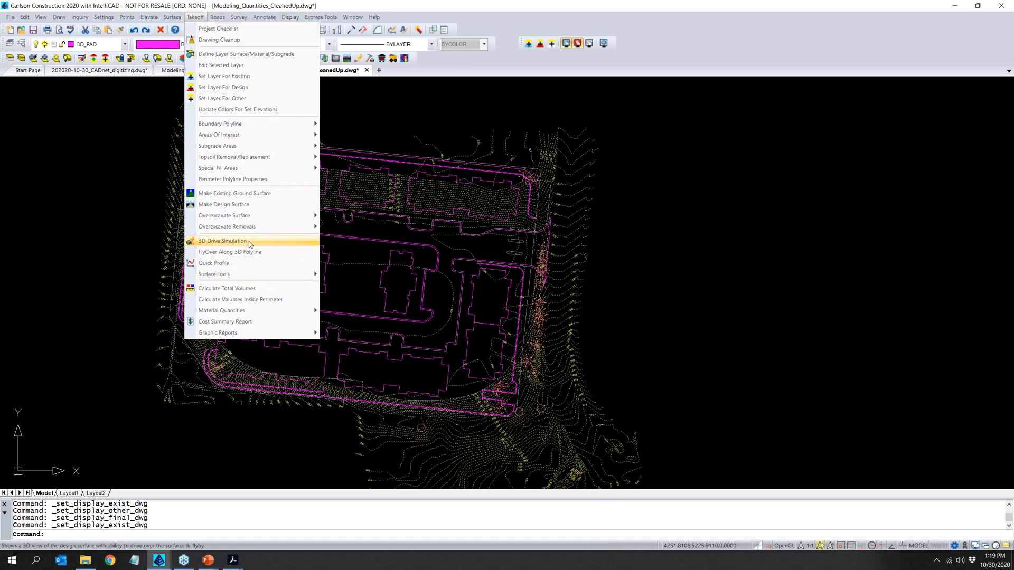
mouse_move(260, 274)
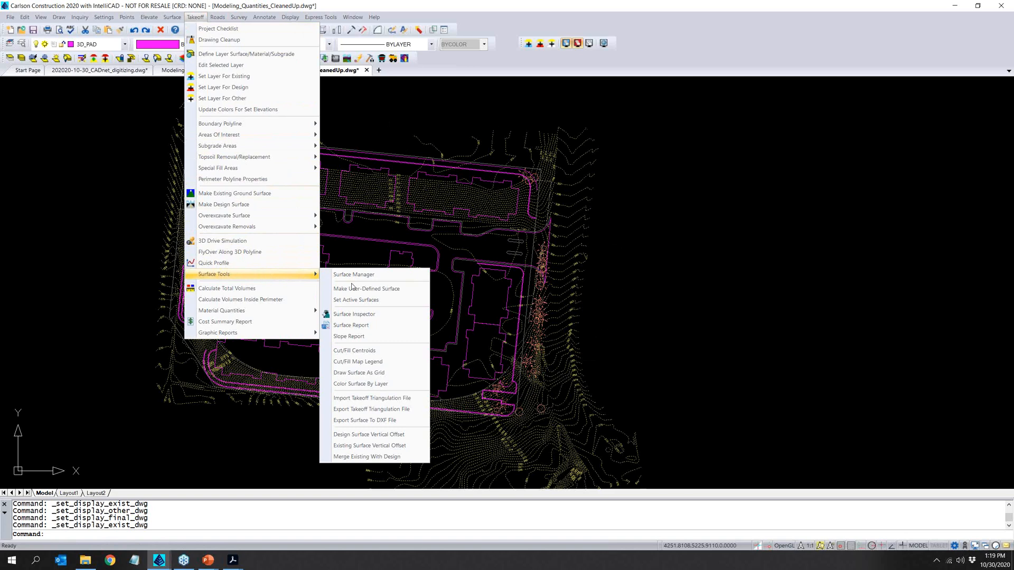
click(384, 316)
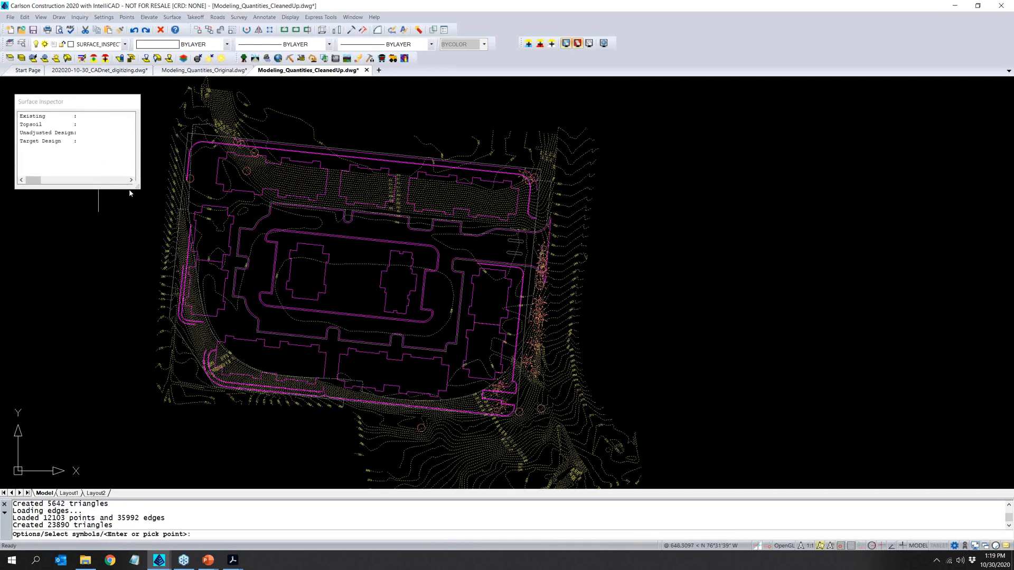
drag(140, 187, 146, 196)
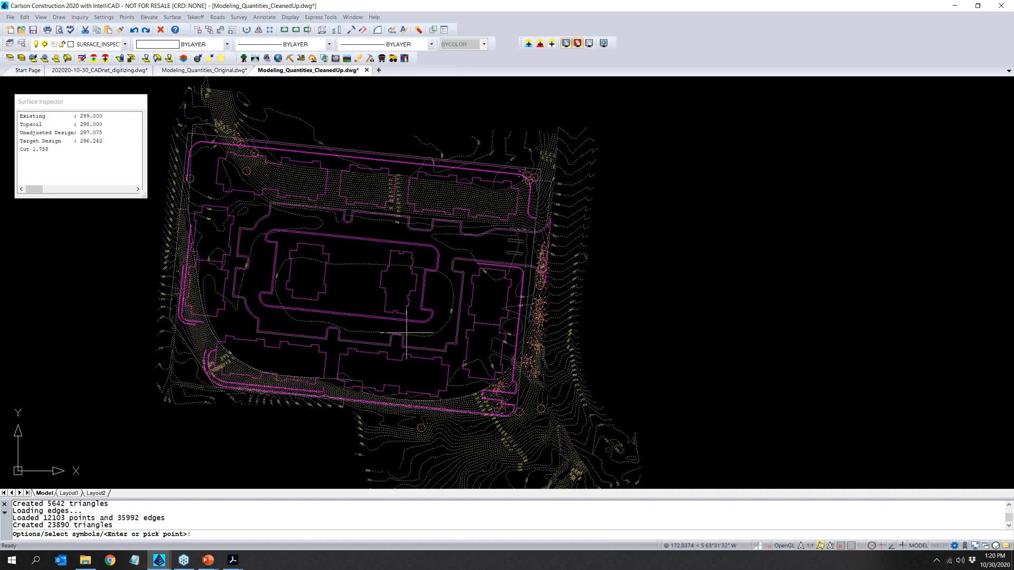
key(Return)
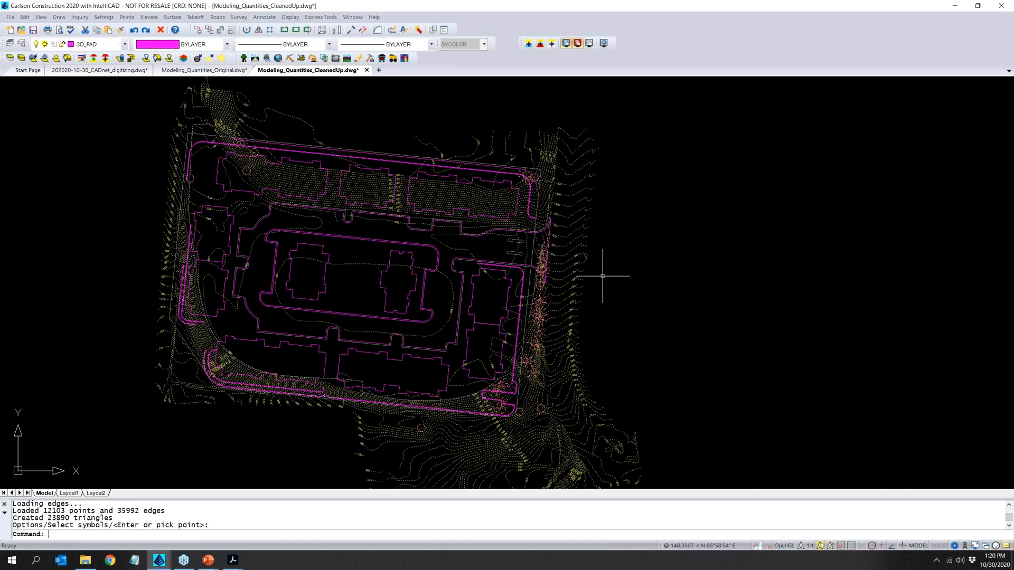
Place a cut/fill map color legend of size 10.0 in the empty area east of the site.
click(200, 17)
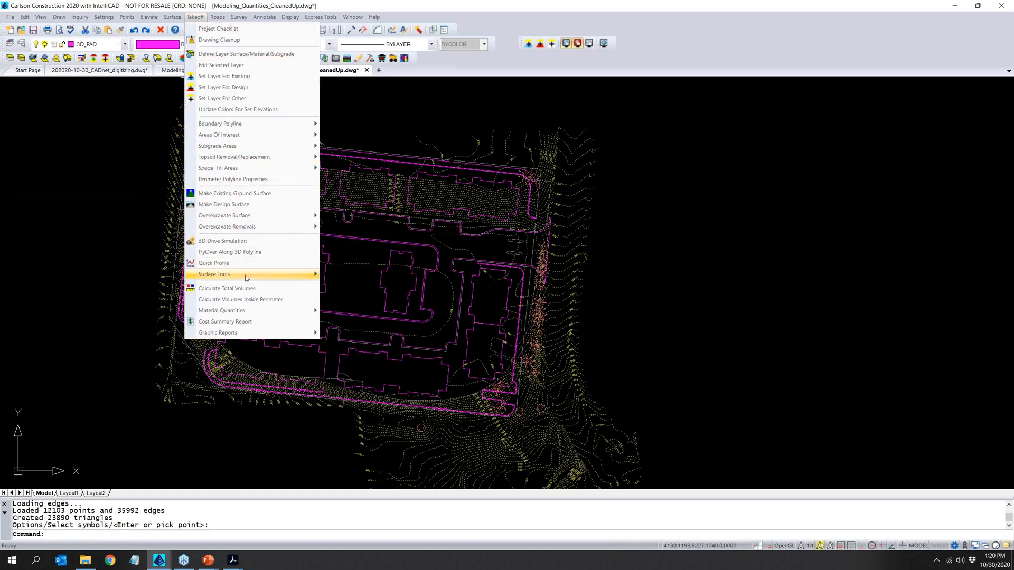
mouse_move(246, 278)
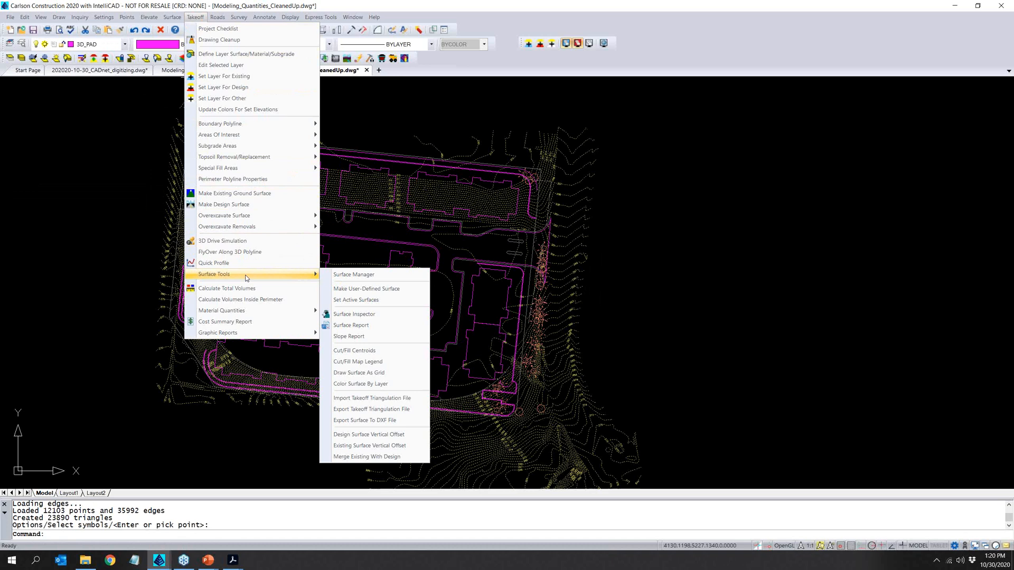
click(375, 364)
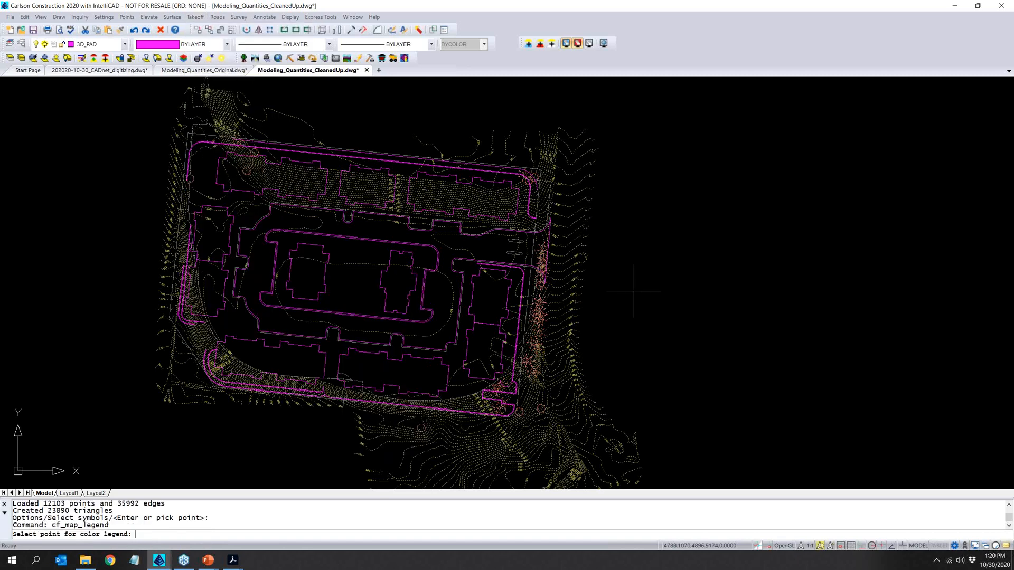
click(661, 259)
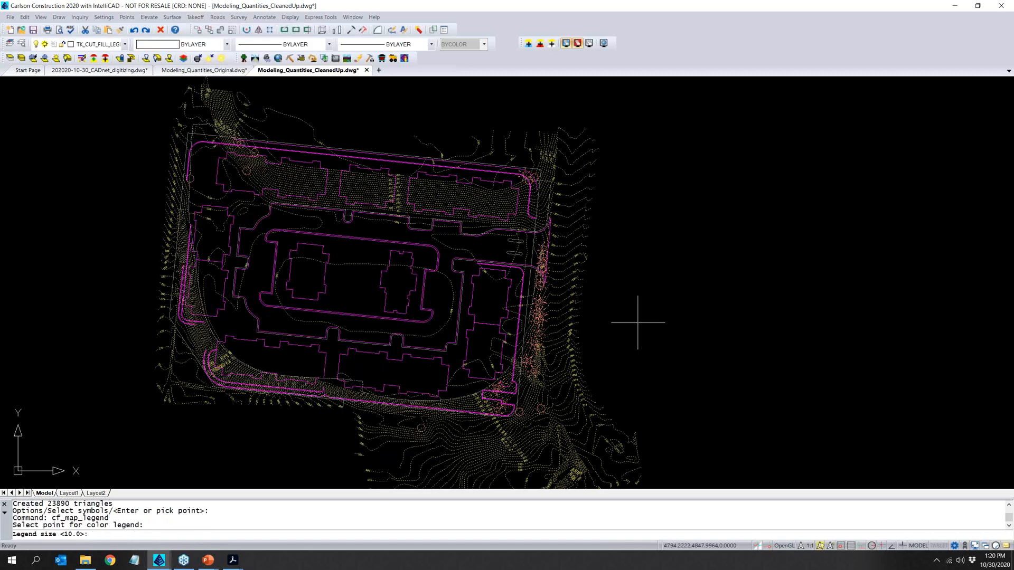
key(Return)
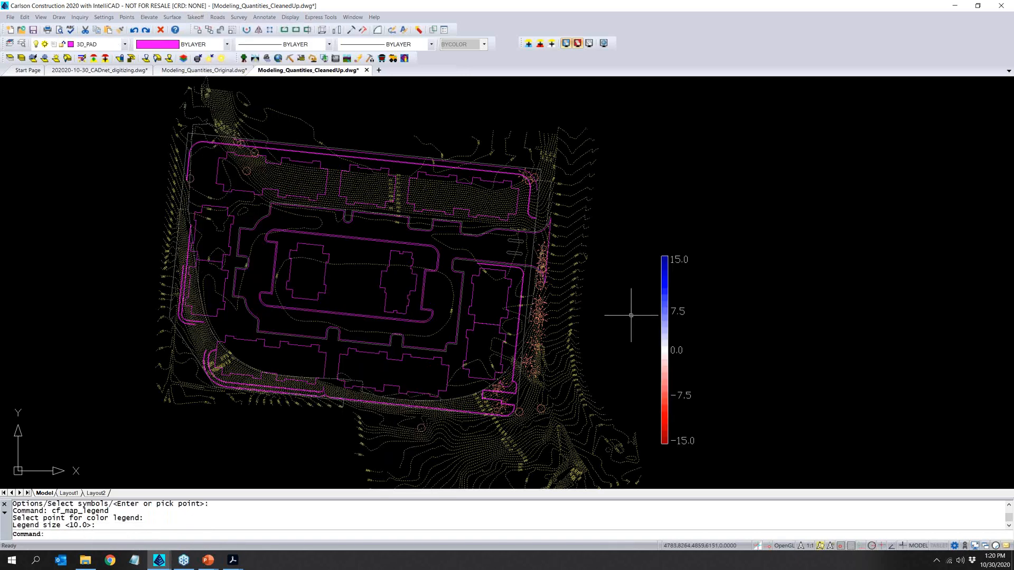
Display the cut/fill color map to examine the cut and fill areas, and turn it off again.
click(295, 18)
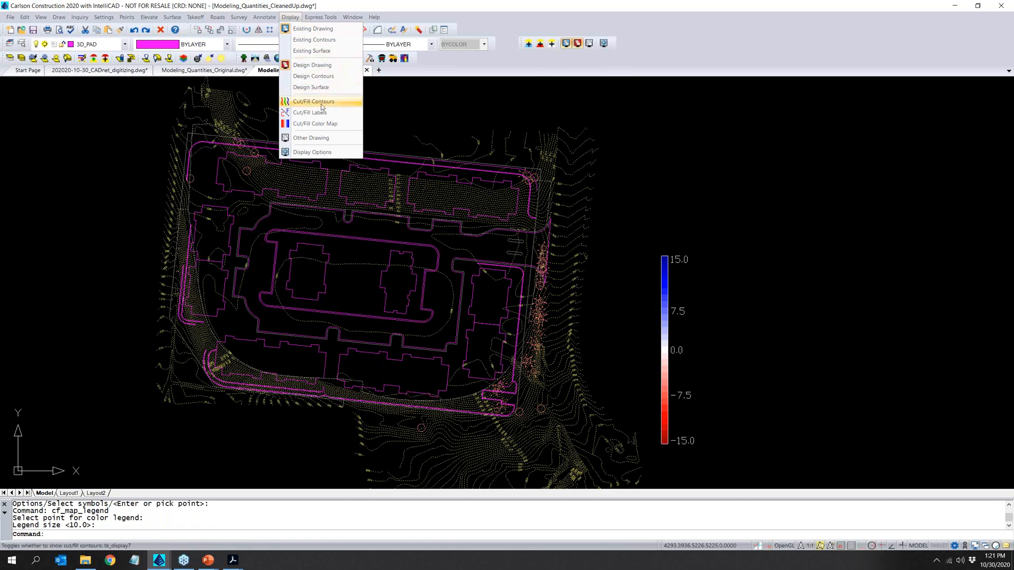
click(344, 127)
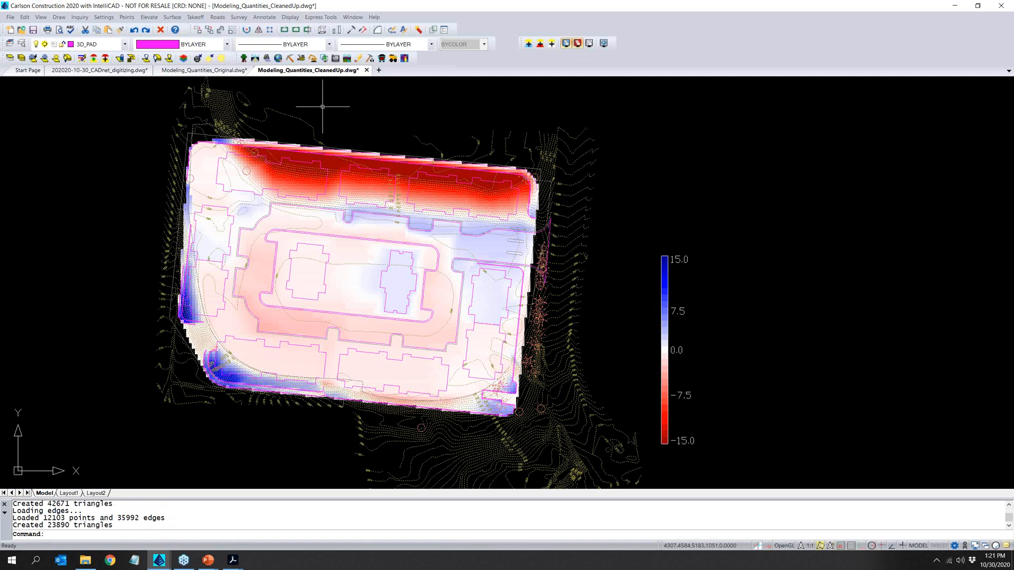
click(290, 17)
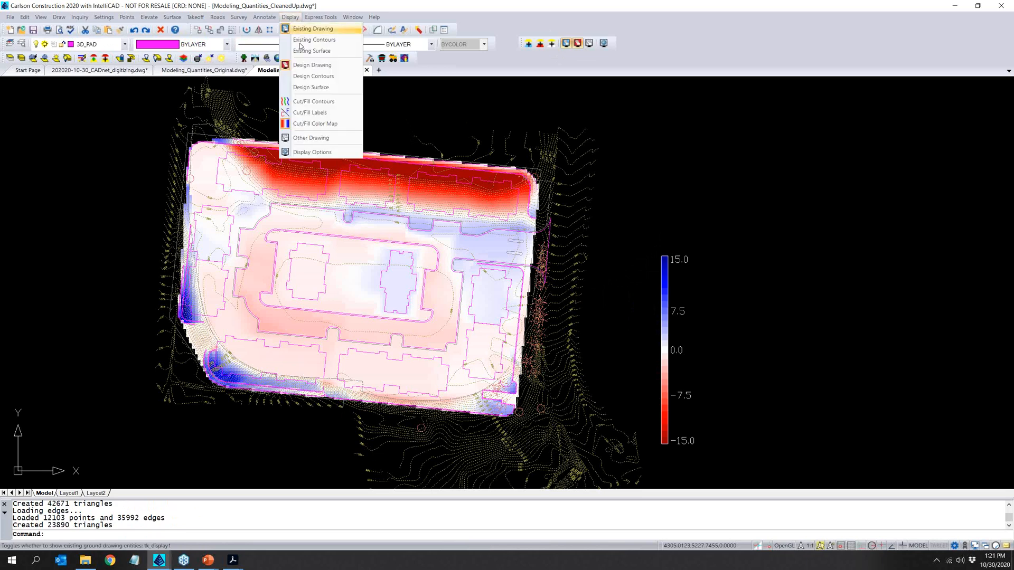
click(317, 124)
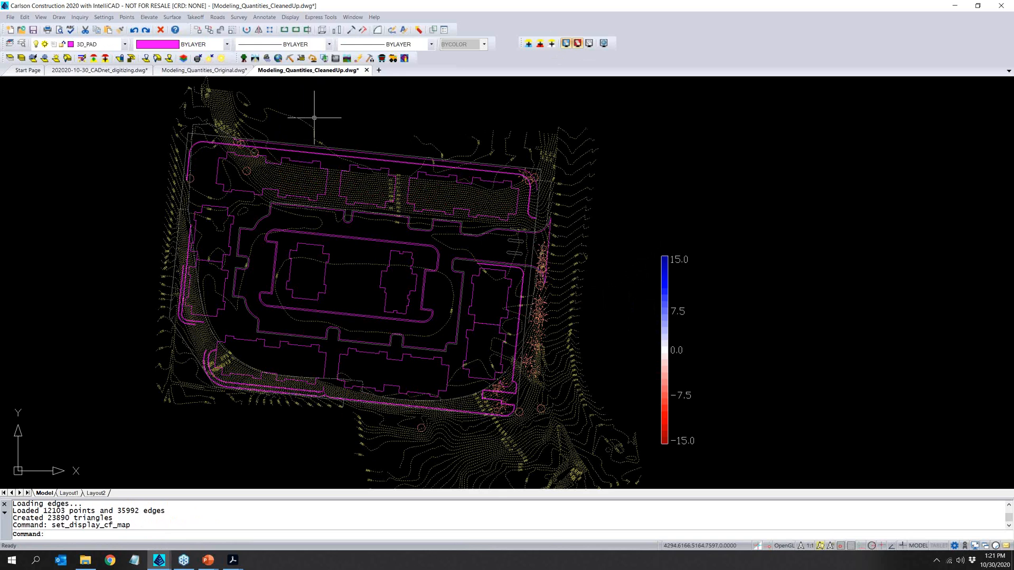
Run a 3D drive simulation over the design surface with elevation shading, starting at the site's southwest corner.
click(195, 17)
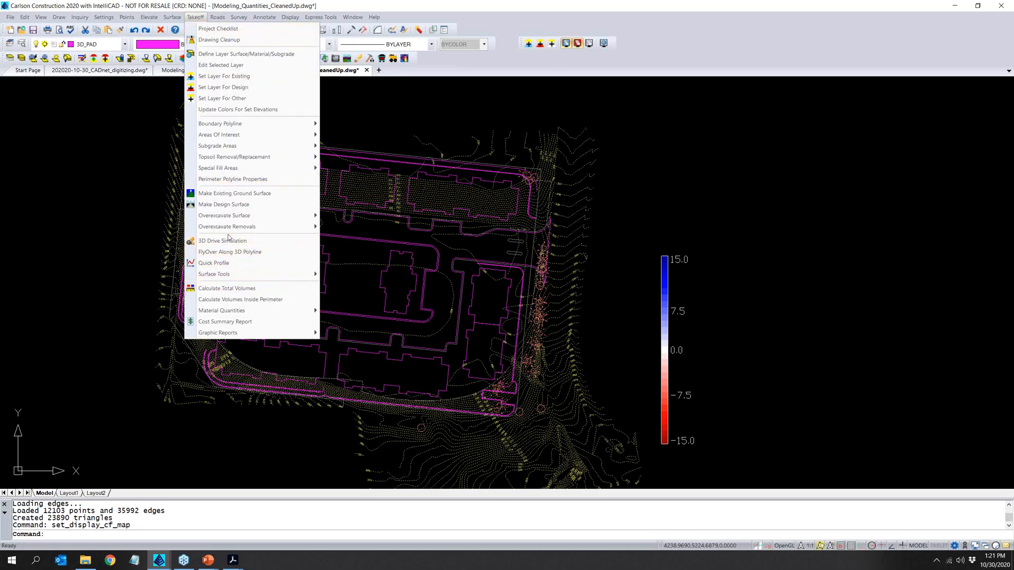
key(Escape)
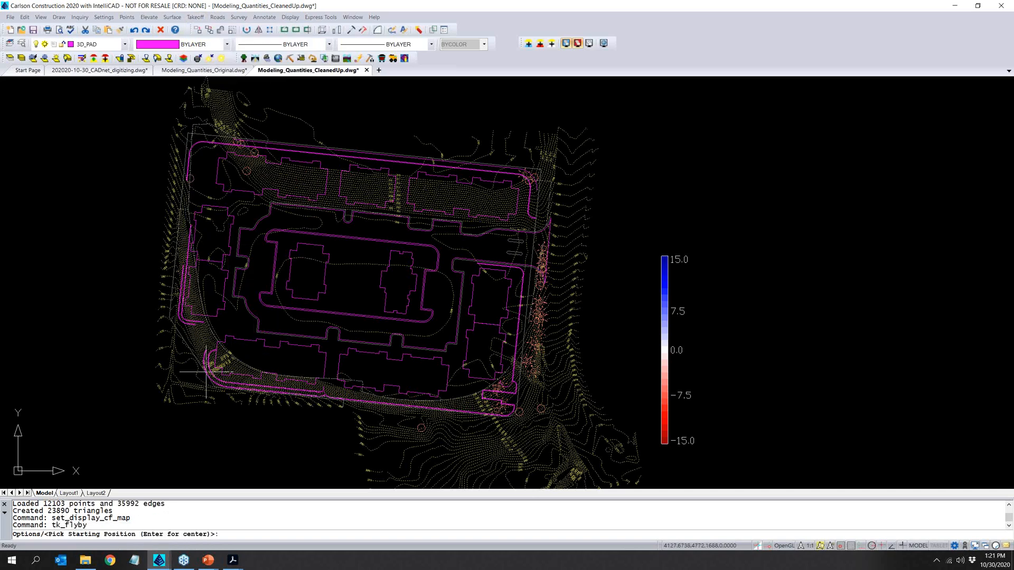
click(206, 372)
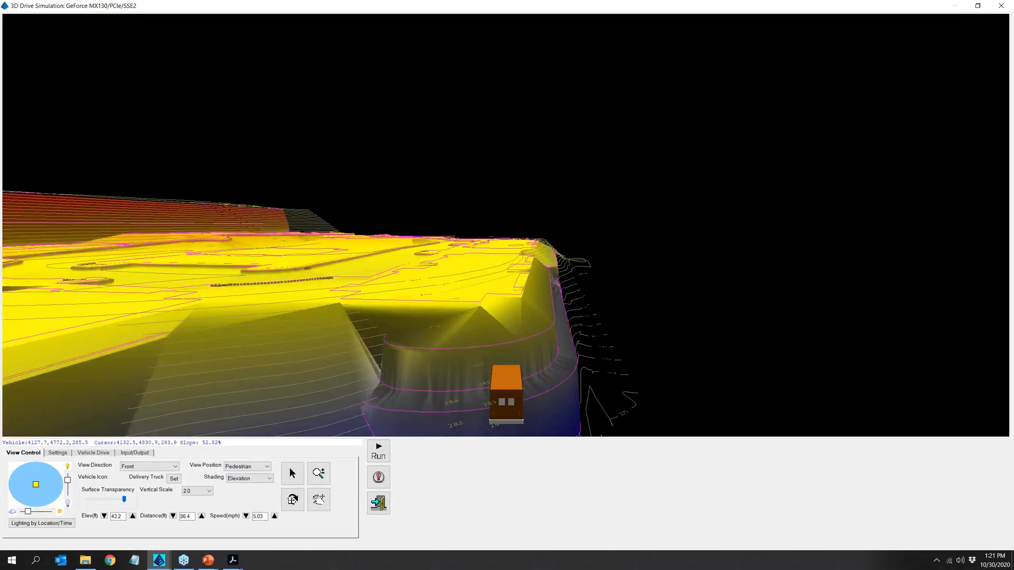
click(267, 480)
click(267, 482)
click(380, 453)
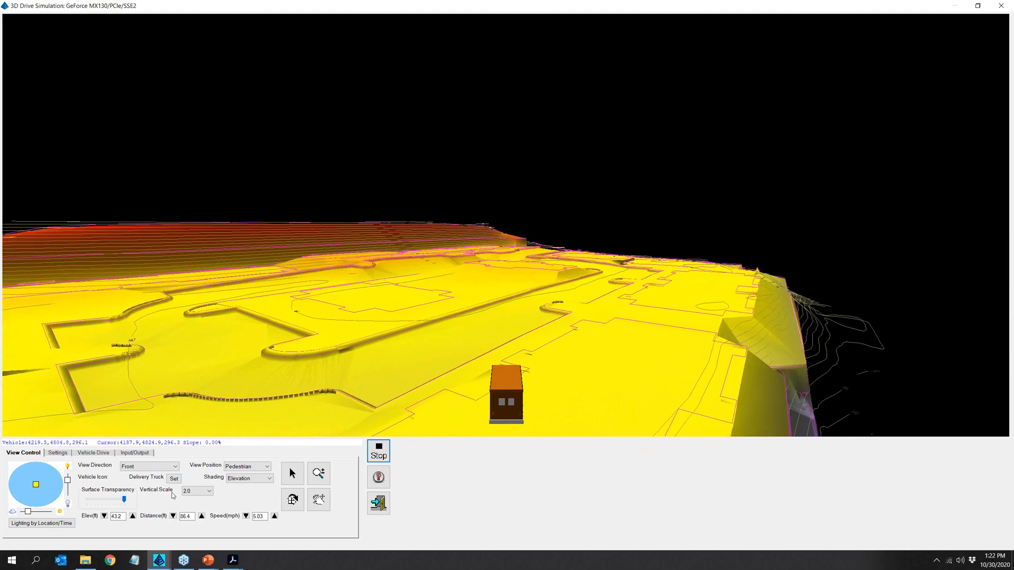
Review the simulation's settings, vehicle and input/output options, and finish the drive at a vertical scale of 1.0.
click(58, 453)
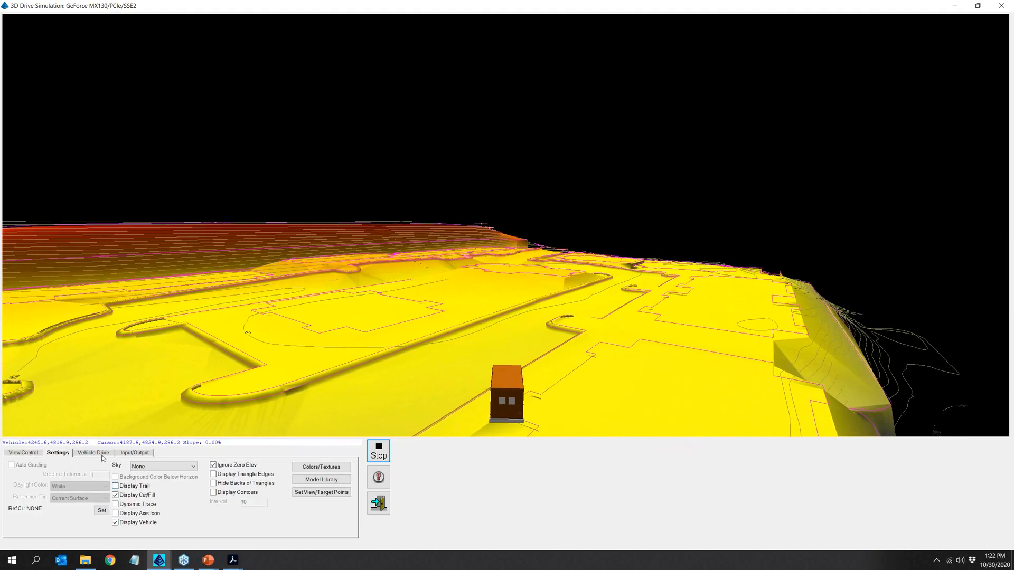
click(93, 452)
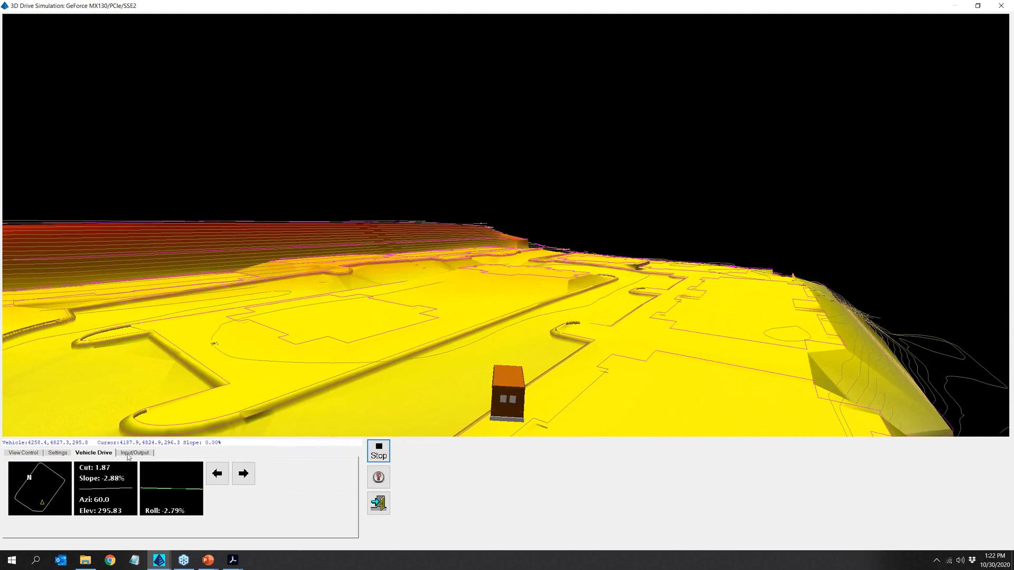
click(129, 454)
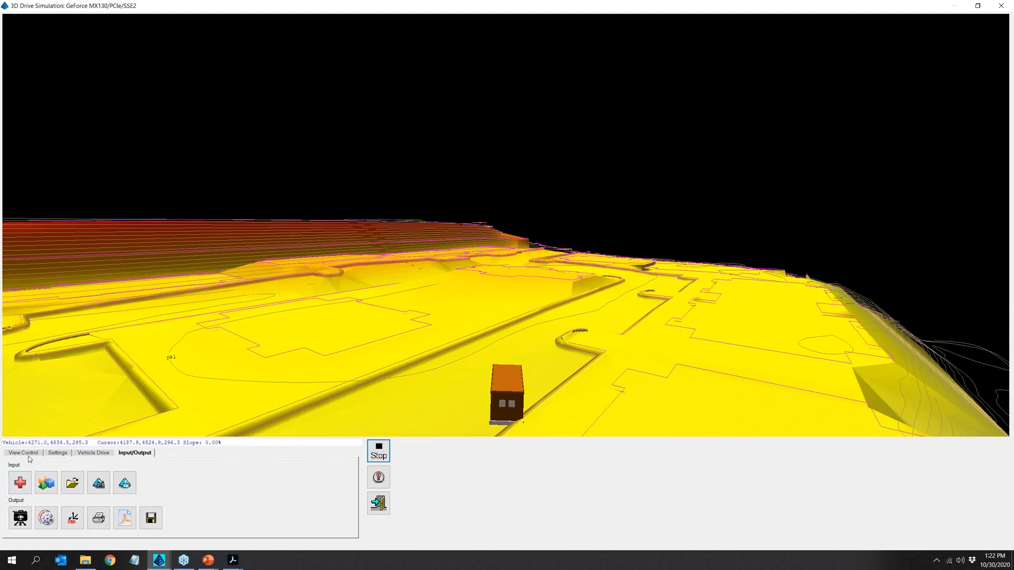
click(24, 453)
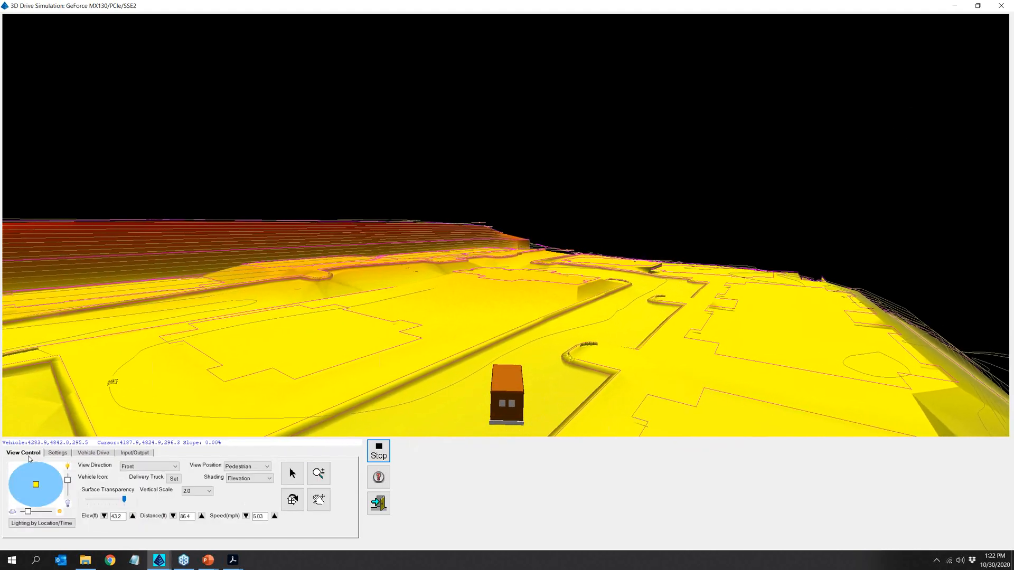
click(189, 493)
click(199, 439)
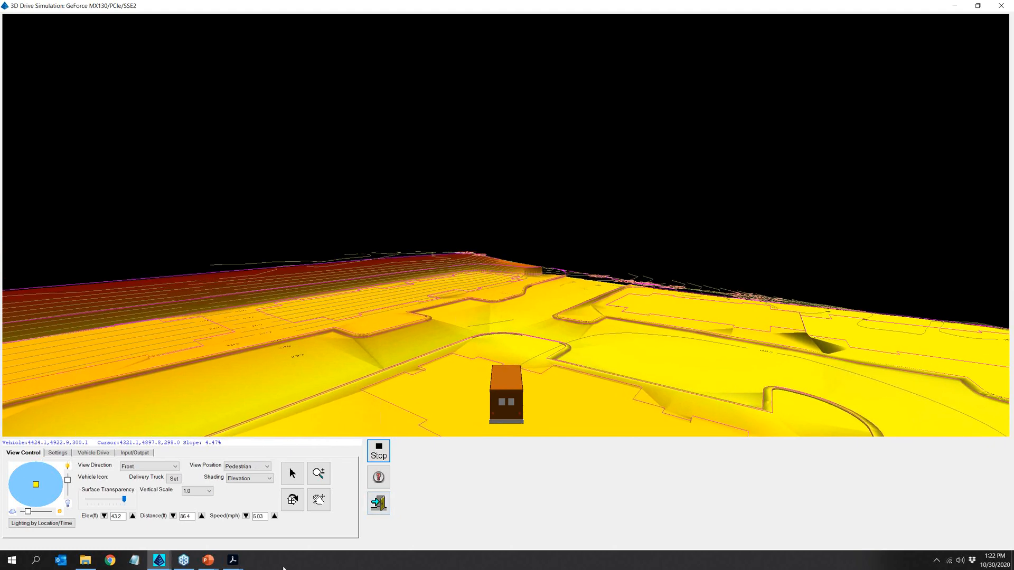
click(378, 502)
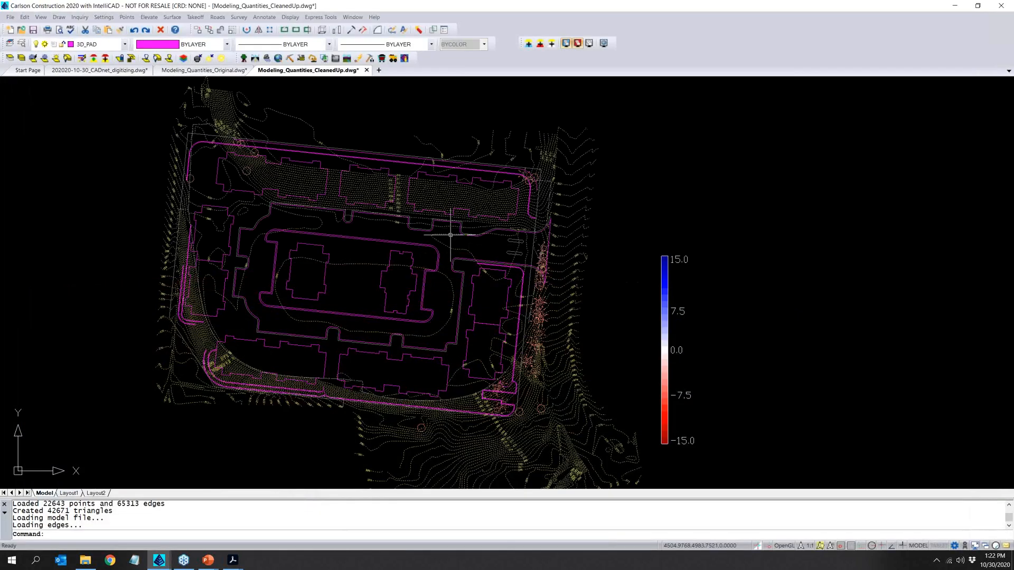
Save the drawing and try to generate cut and fill centroids with a minimum region volume of 500.
scroll(450, 238, down, 2)
click(34, 30)
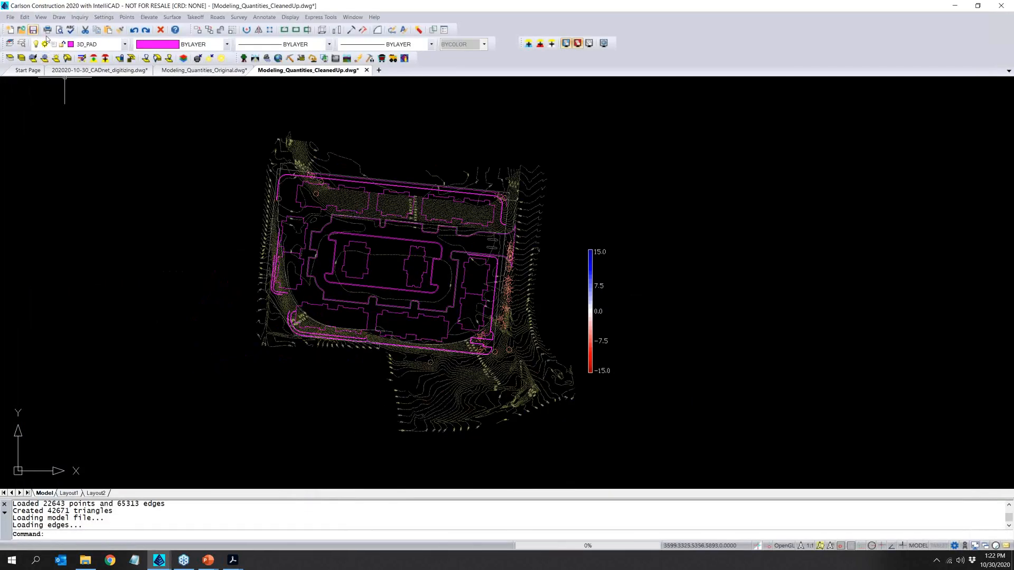
click(201, 17)
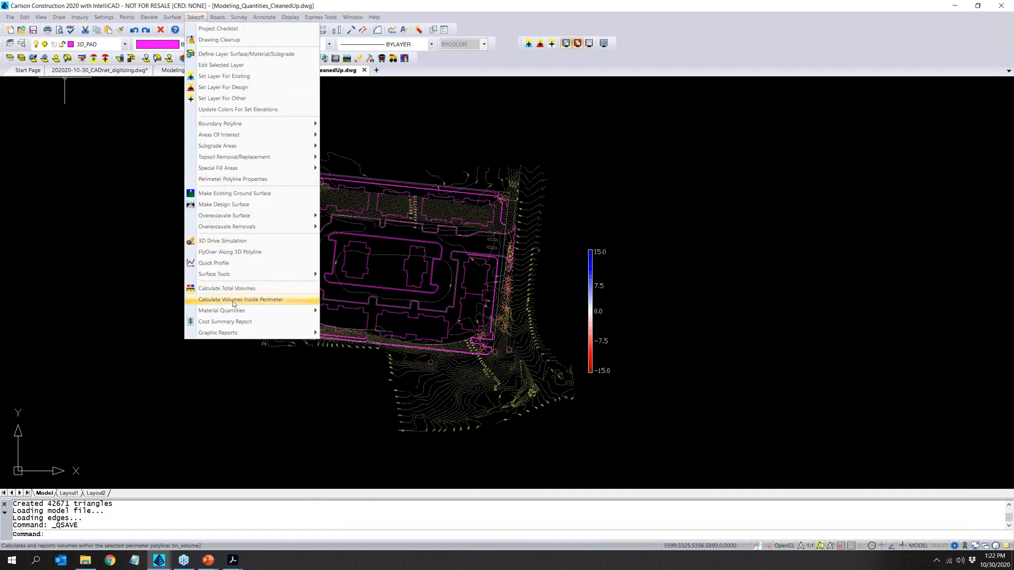
mouse_move(268, 274)
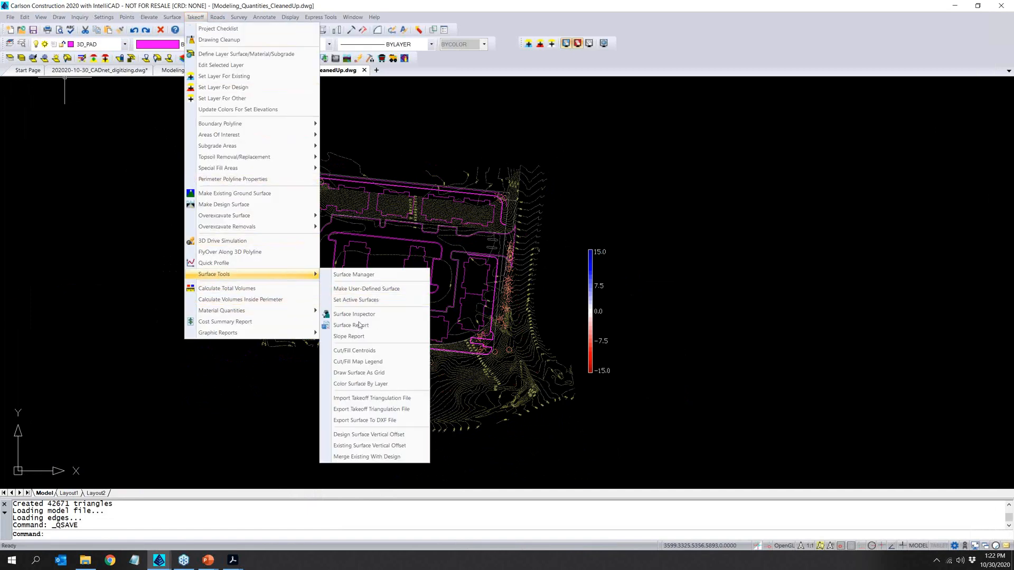
click(370, 350)
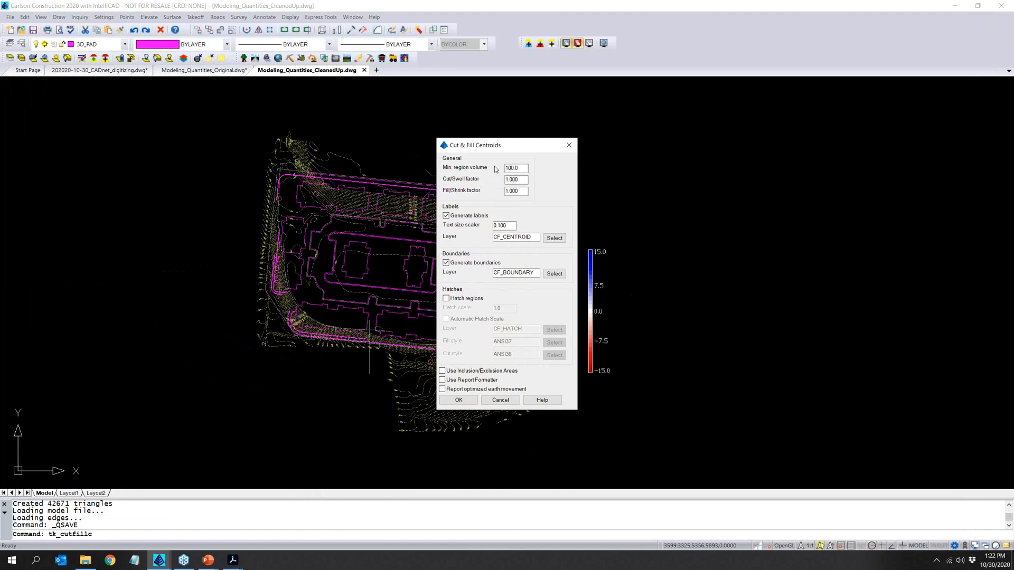
drag(522, 168, 502, 182)
text(500)
click(458, 400)
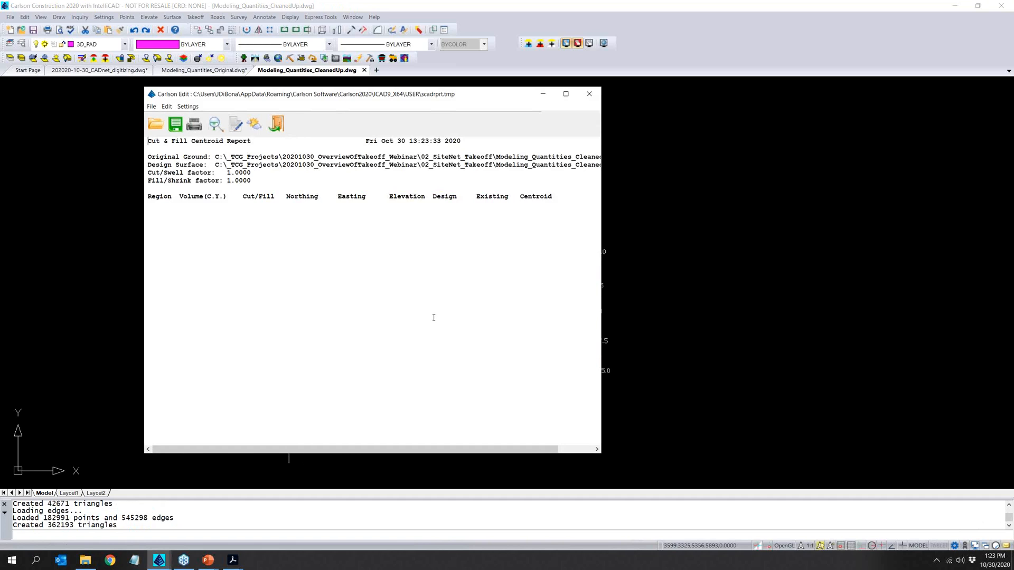
click(590, 94)
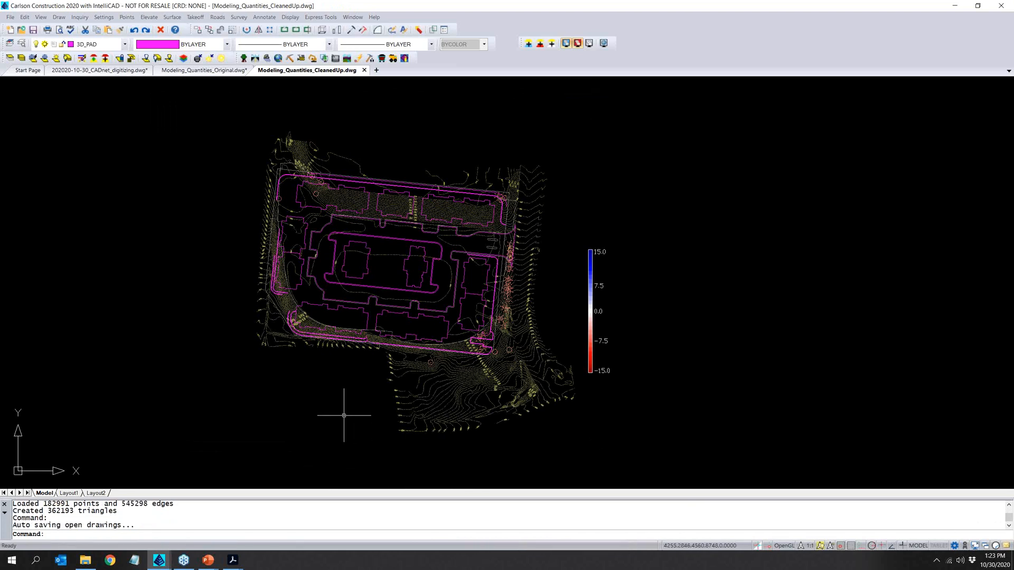
Save the drawing and generate labelled cut and fill centroids and boundaries with a minimum region volume of 100.
click(33, 30)
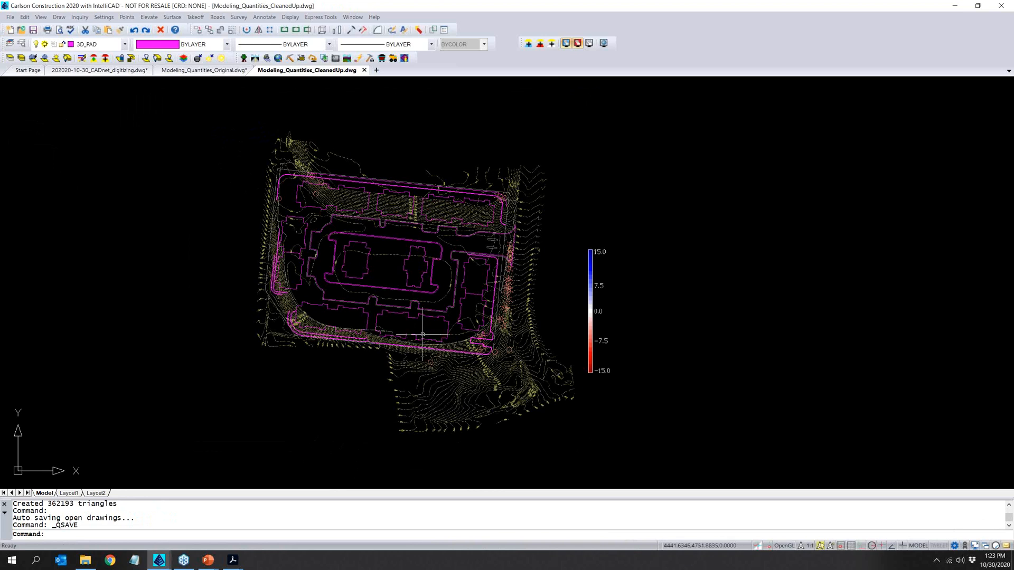
click(195, 17)
mouse_move(251, 274)
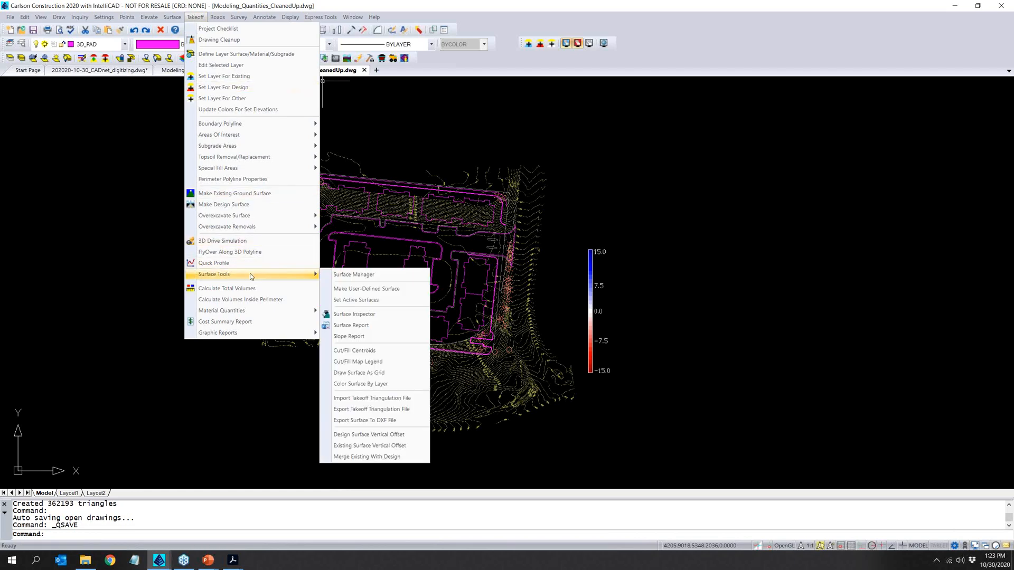
click(355, 350)
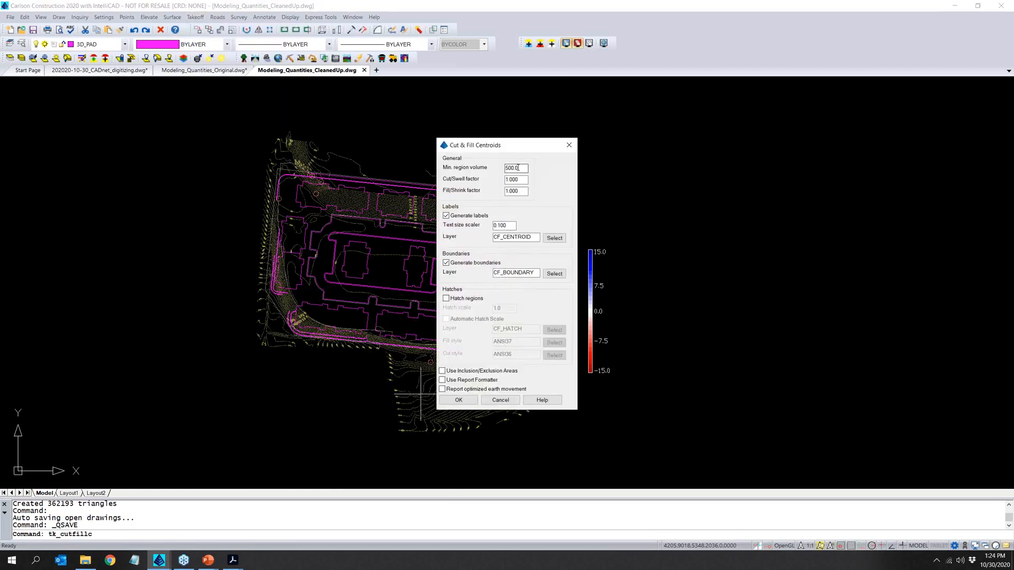
text(100)
click(458, 400)
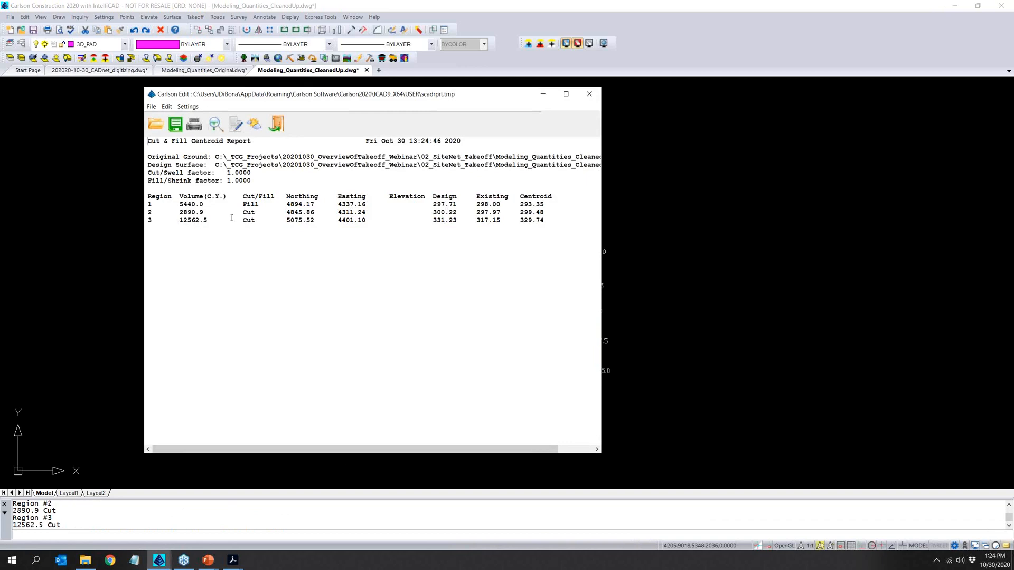
click(589, 95)
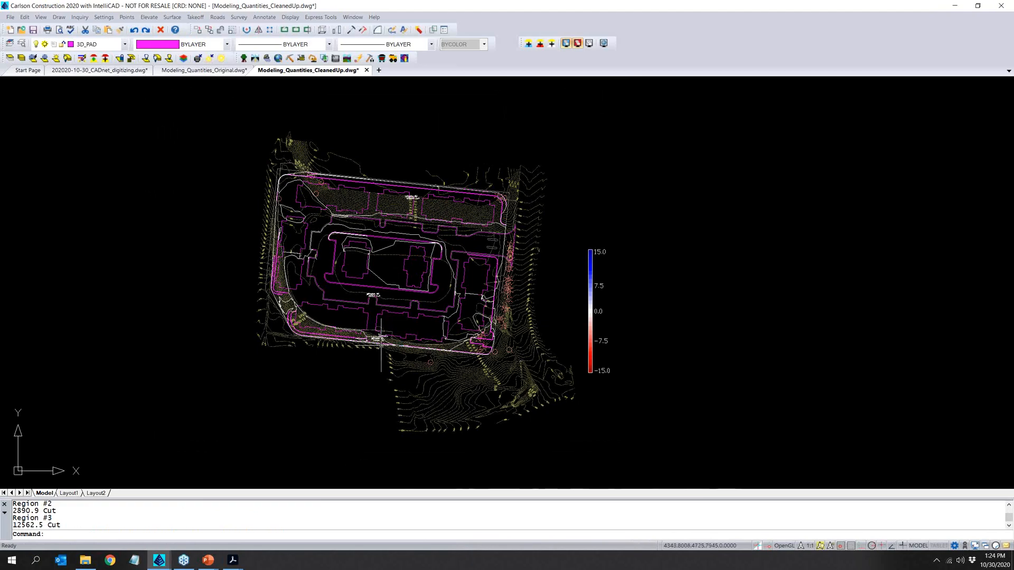
Examine the cut and fill region labels and boundaries on the site, and save the drawing.
scroll(383, 341, up, 6)
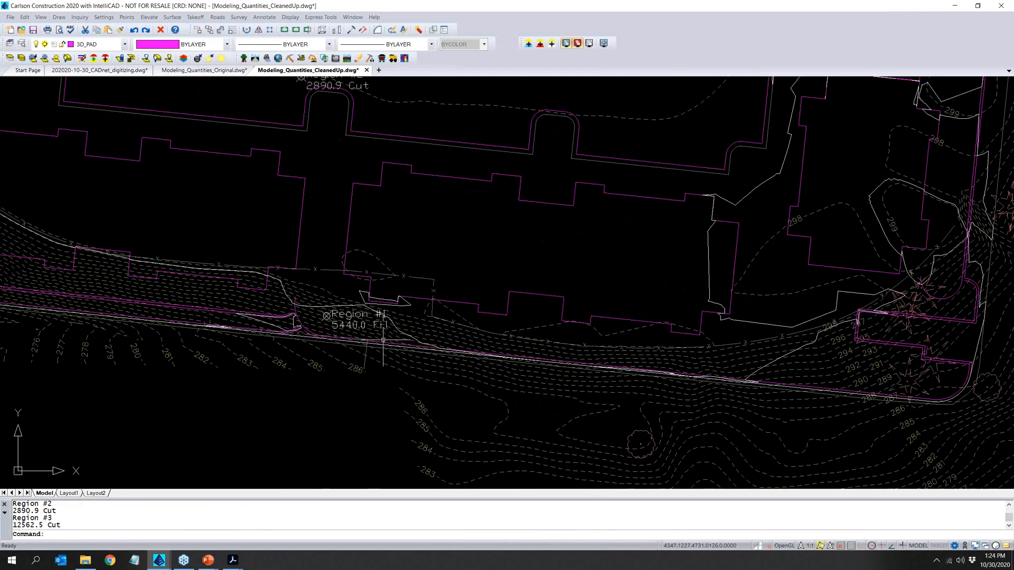
scroll(383, 340, down, 3)
scroll(380, 267, down, 3)
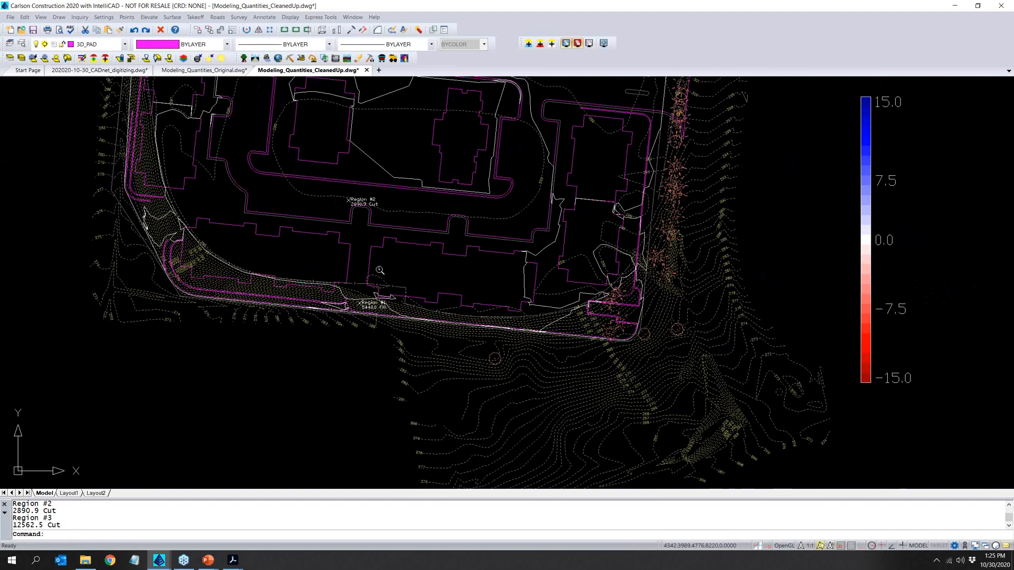
scroll(379, 271, down, 4)
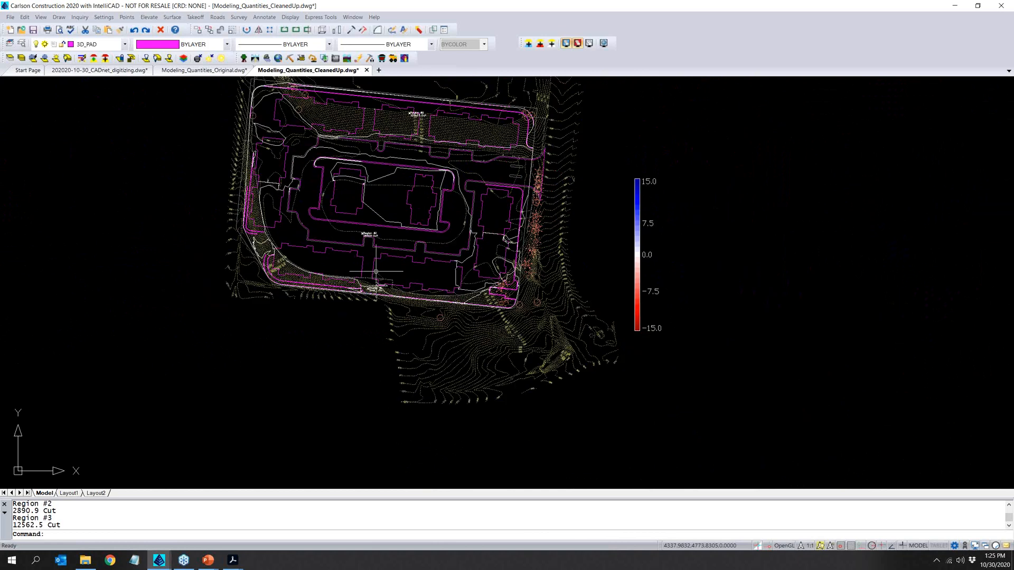
middle_drag(376, 271, 354, 316)
click(33, 29)
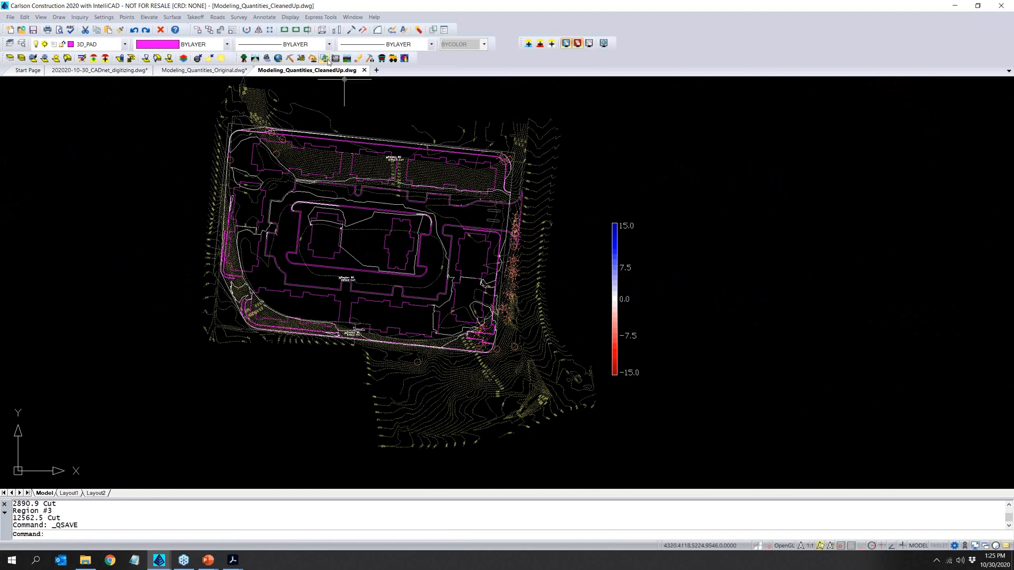
Switch to the GeoTech module and open the drillhole and strata definition settings.
click(290, 59)
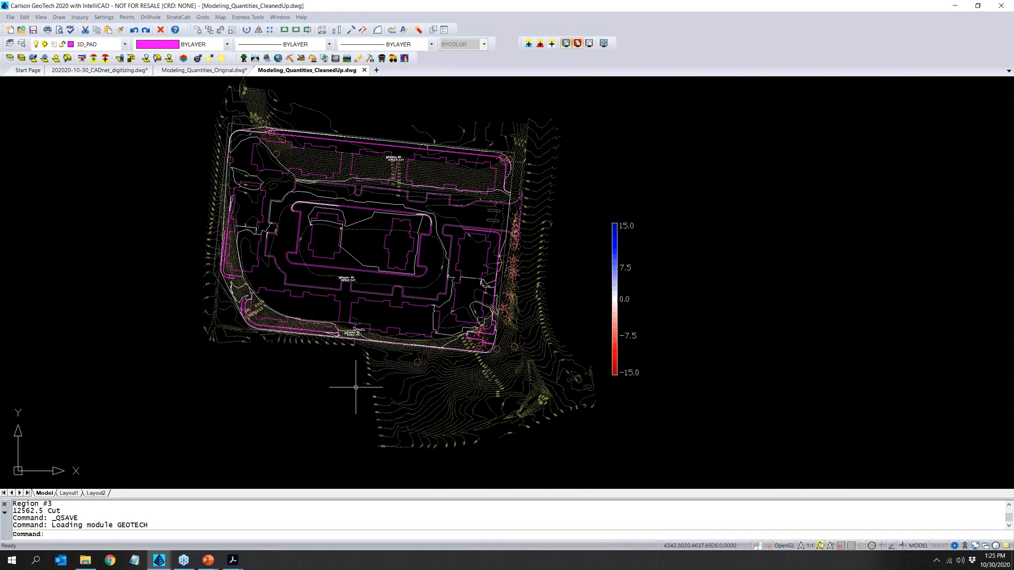
click(147, 21)
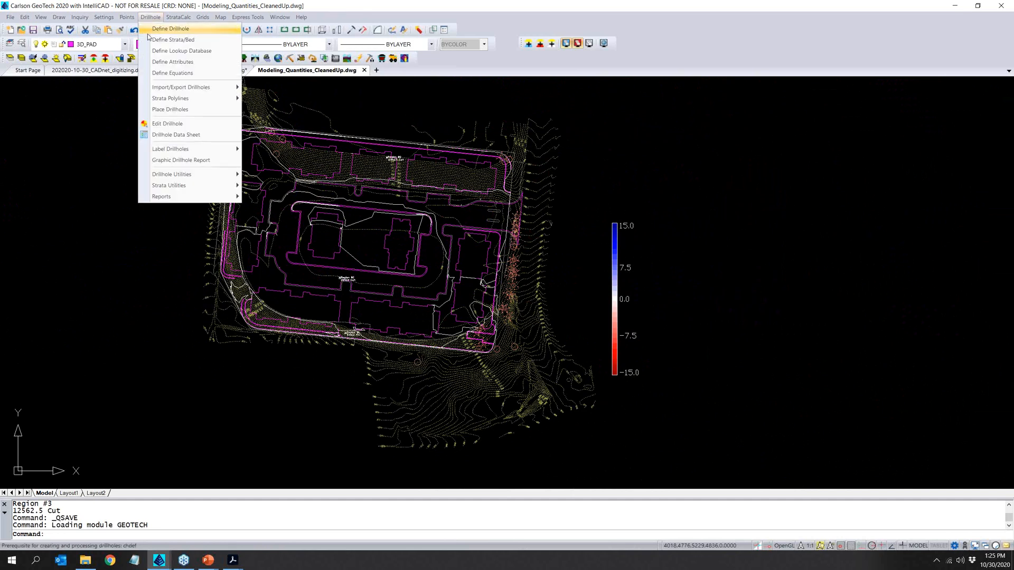
click(157, 5)
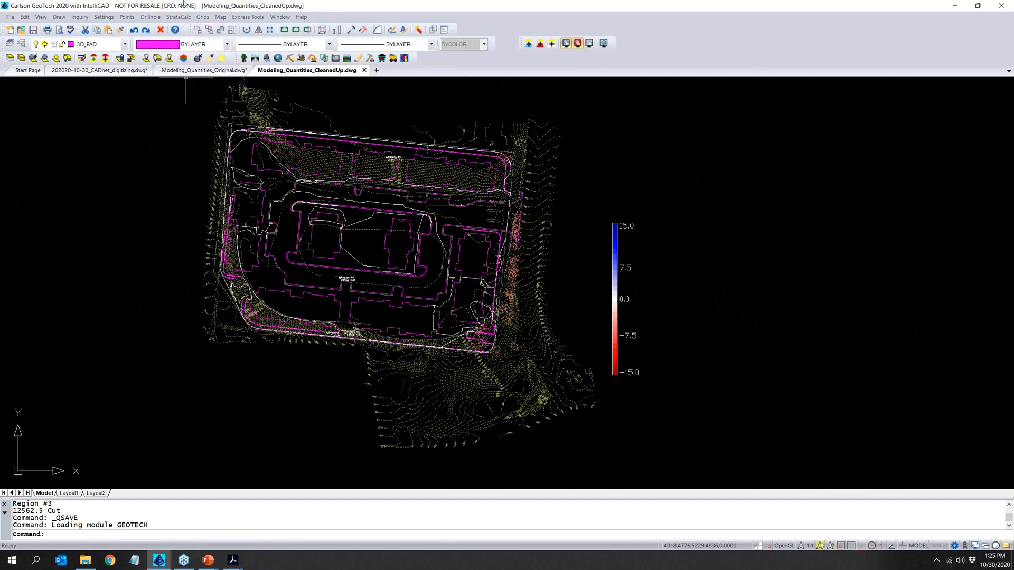
click(151, 20)
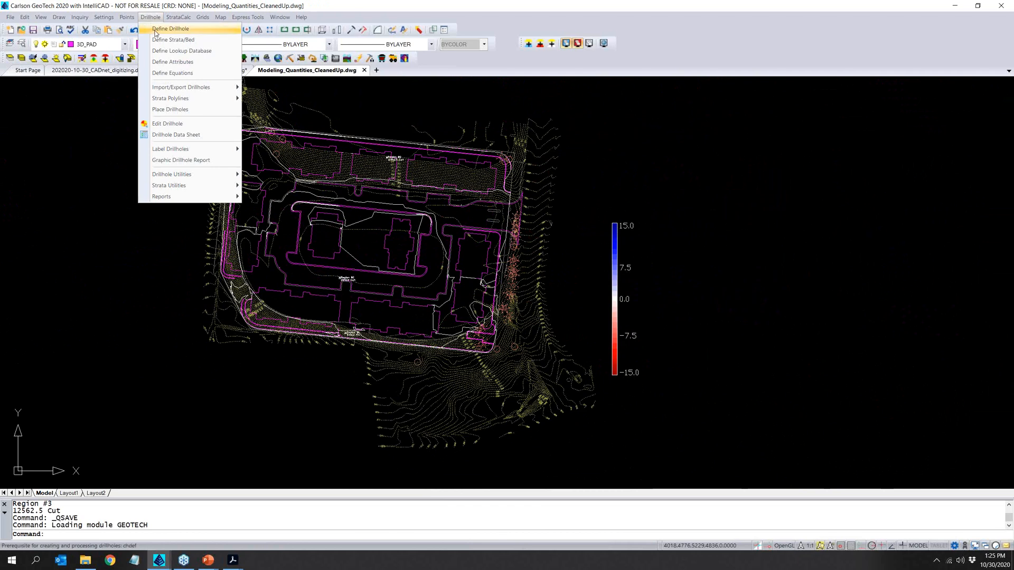
click(152, 30)
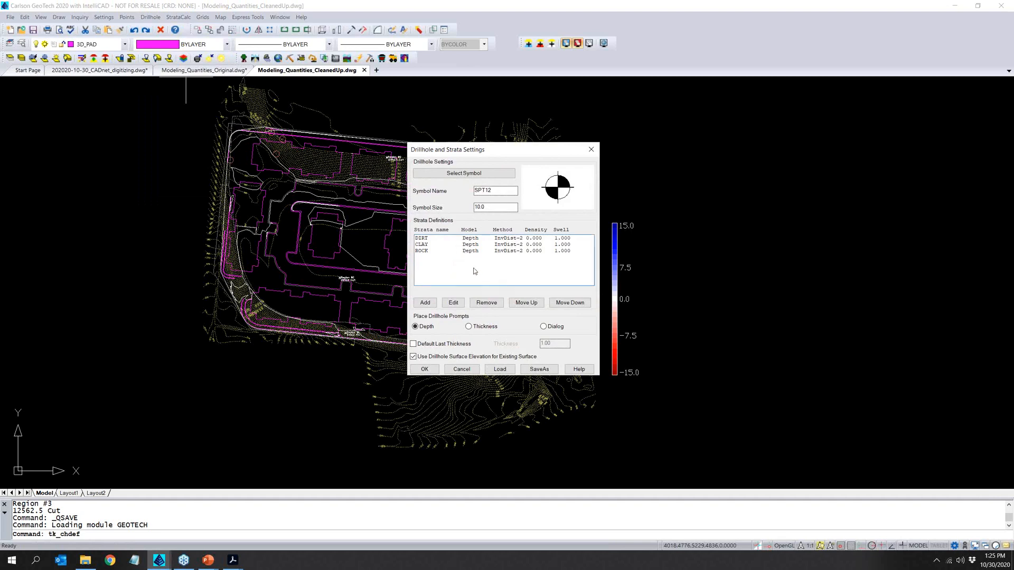
Set the DIRT, CLAY and ROCK strata to be modelled by strata elevation.
double_click(440, 240)
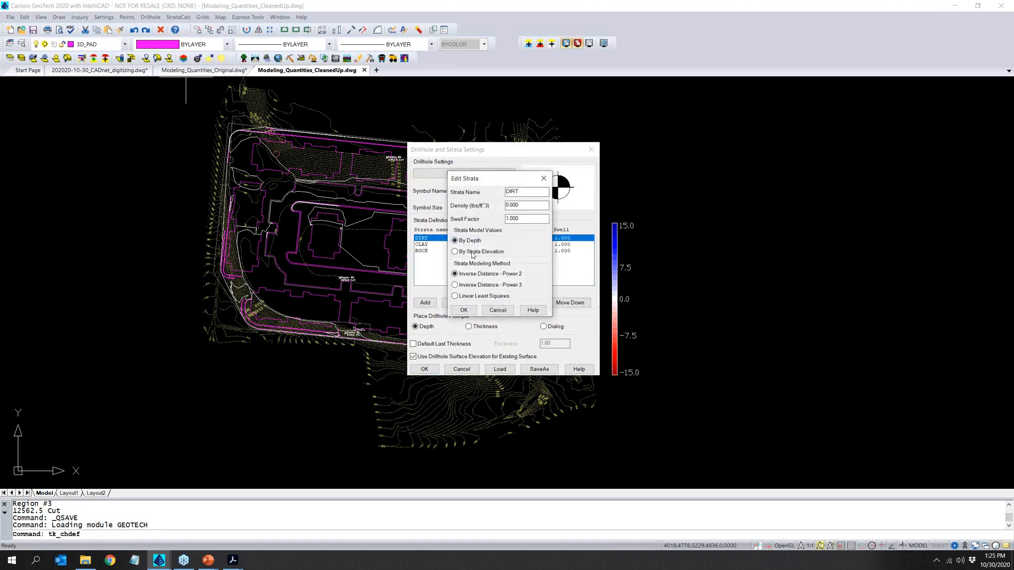
click(473, 253)
click(463, 310)
click(446, 245)
double_click(447, 245)
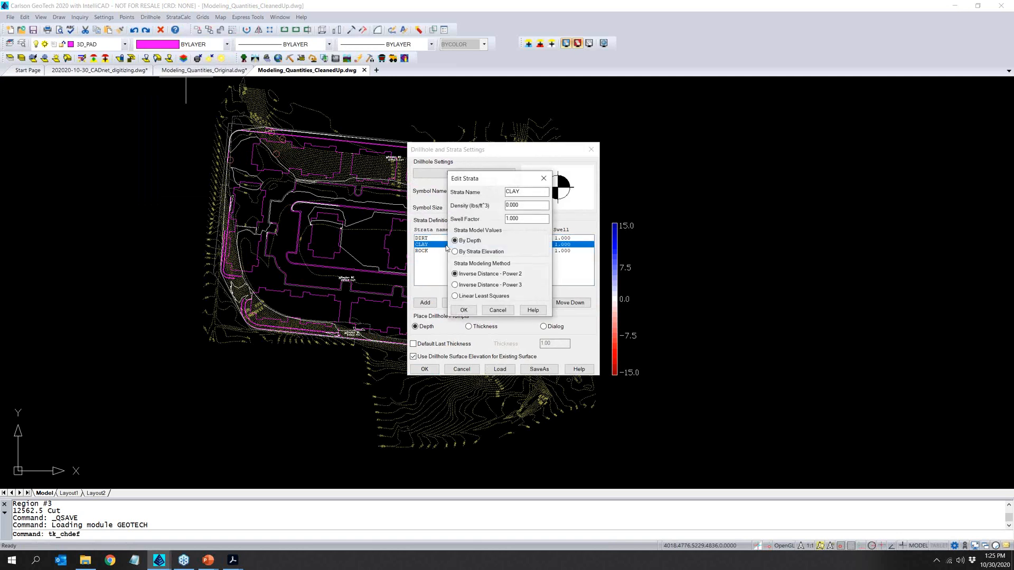
click(480, 252)
click(463, 310)
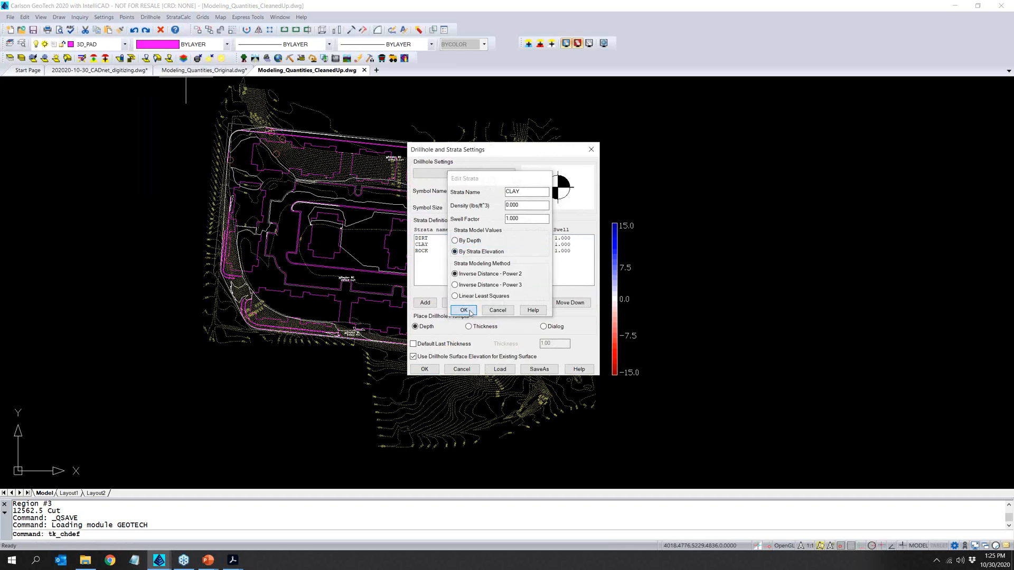
double_click(439, 251)
click(461, 253)
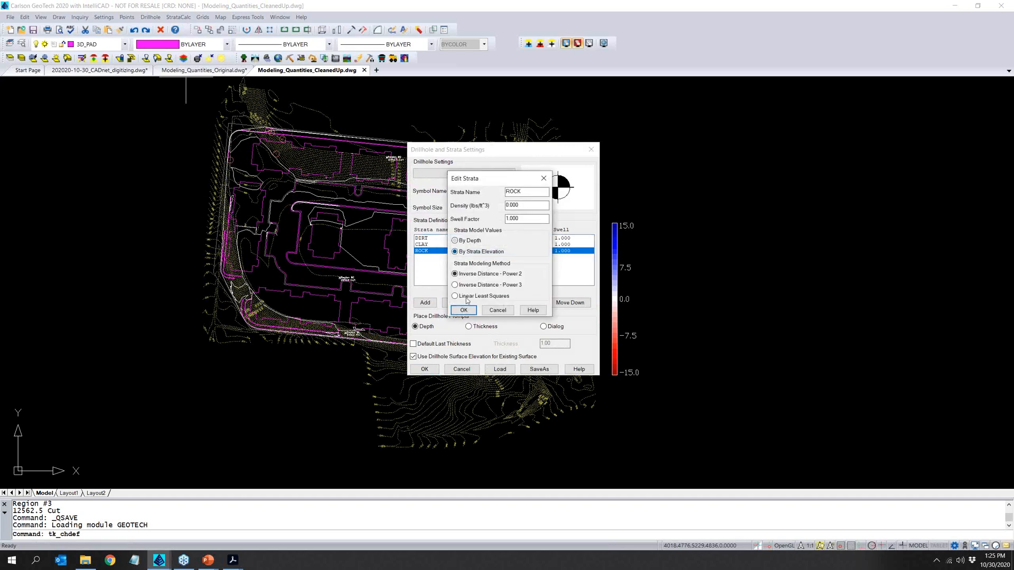
click(470, 312)
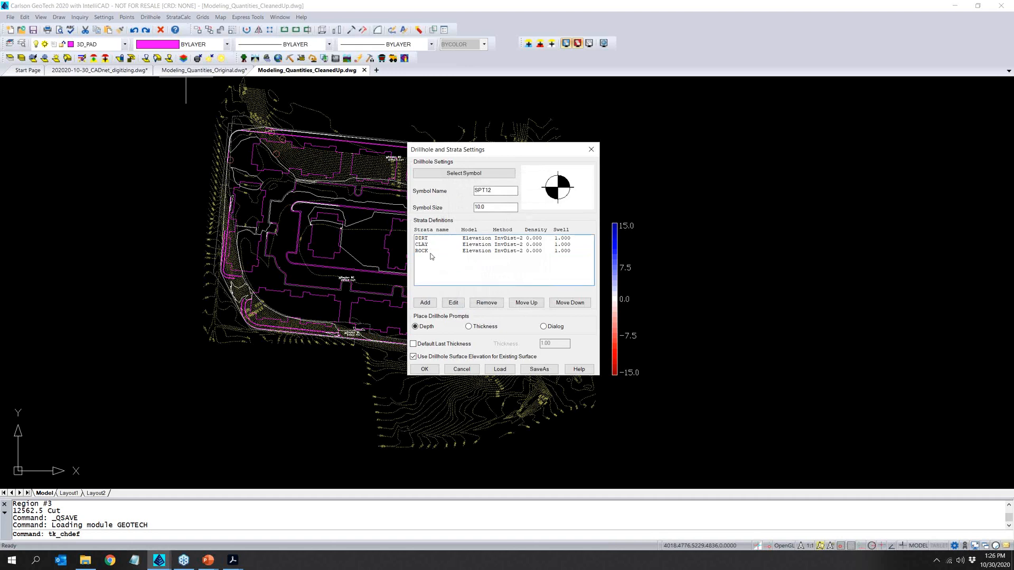
Enable a default last strata thickness of 10 and apply the drillhole settings.
click(452, 347)
drag(551, 343, 538, 344)
text(1)
click(425, 369)
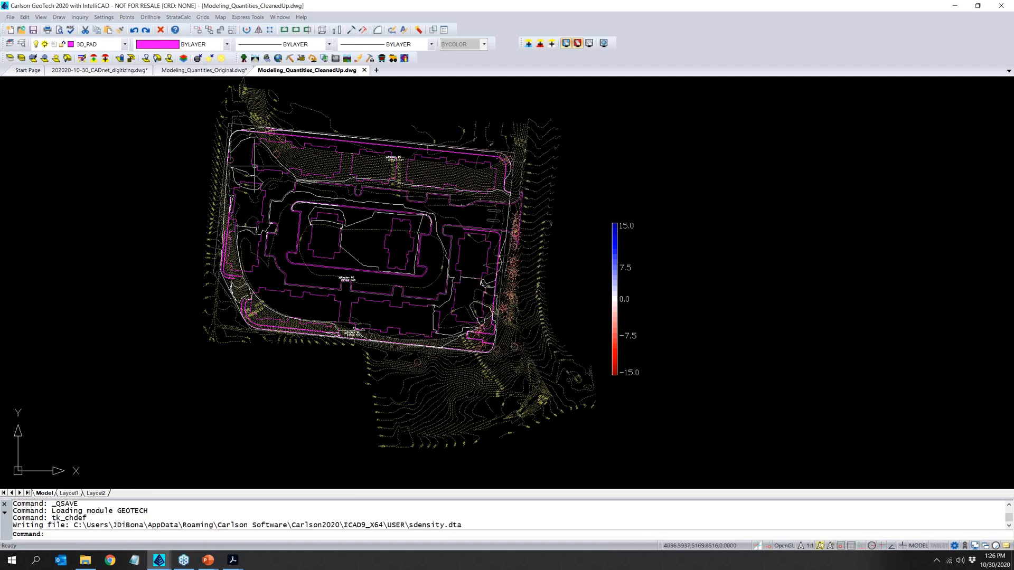
Place an unnamed drillhole just west of the central loop, with bottom depths of 1.5 for DIRT and 3 for CLAY.
click(151, 17)
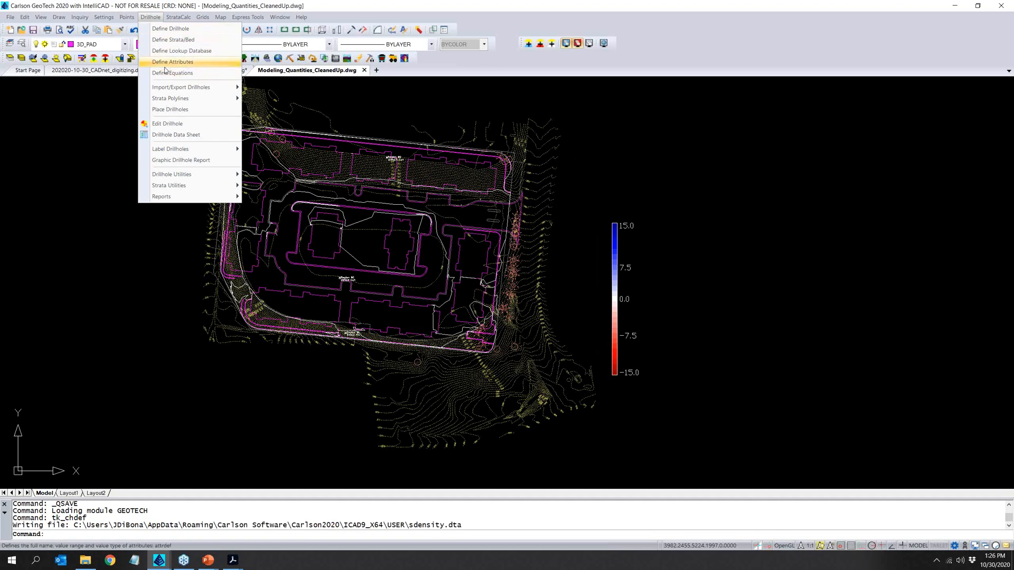
click(169, 109)
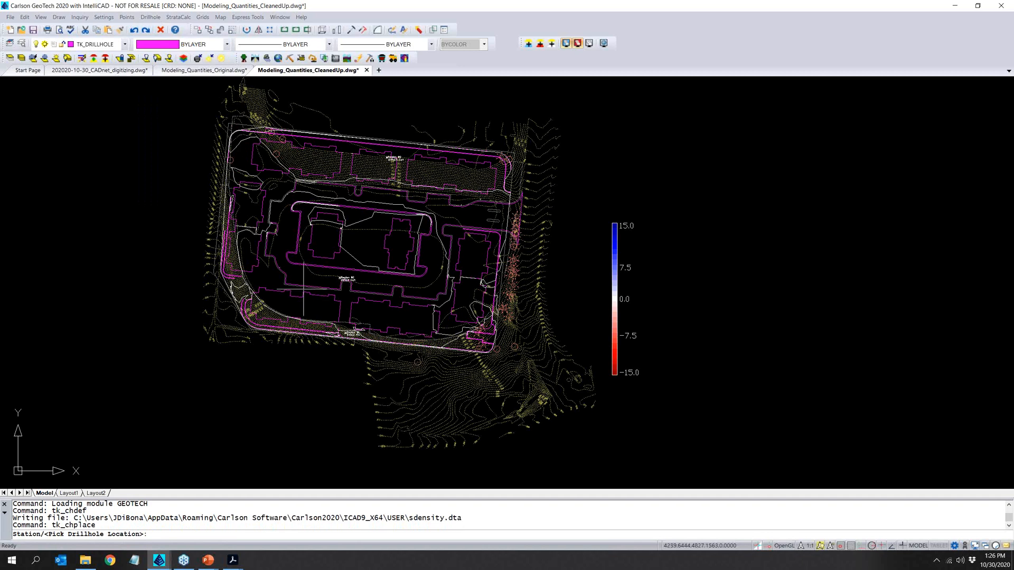
click(282, 253)
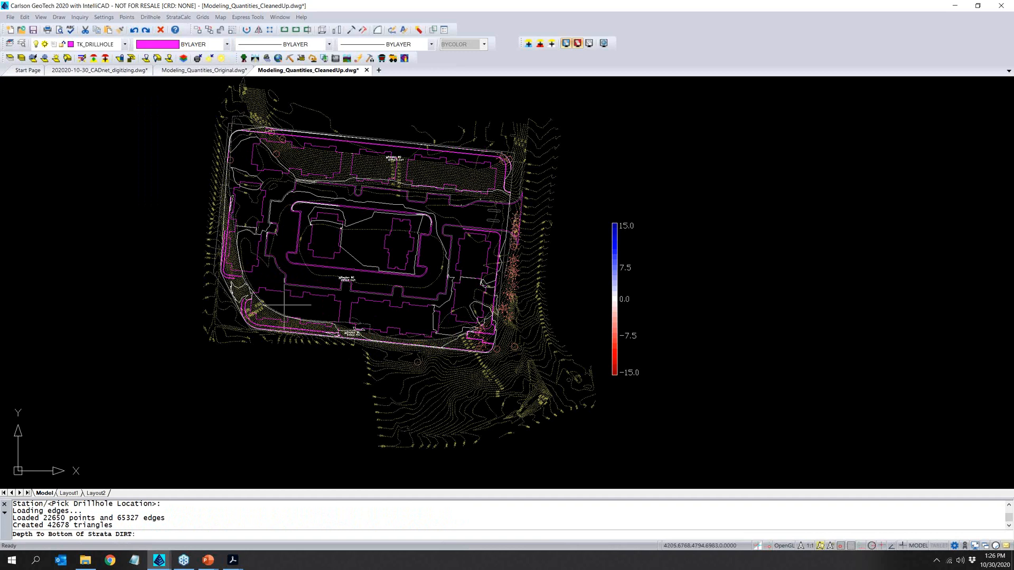
text(1.5)
key(Return)
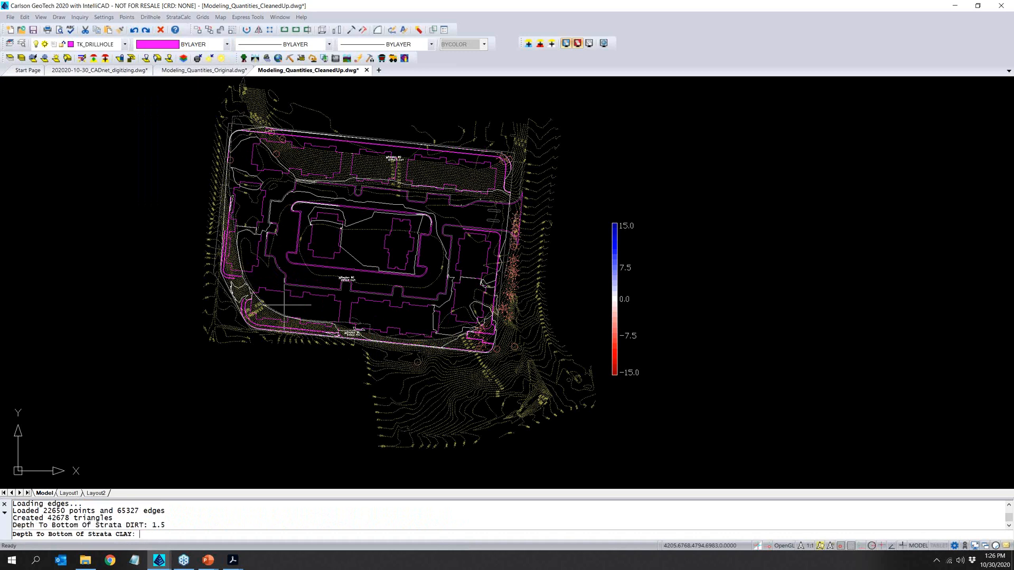
text(3)
key(Return)
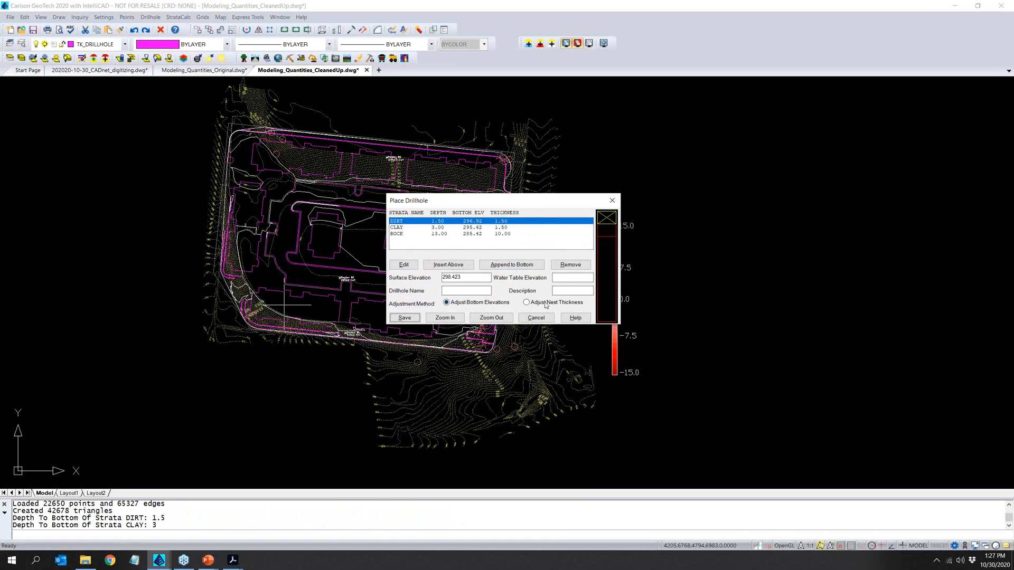
click(469, 291)
click(412, 318)
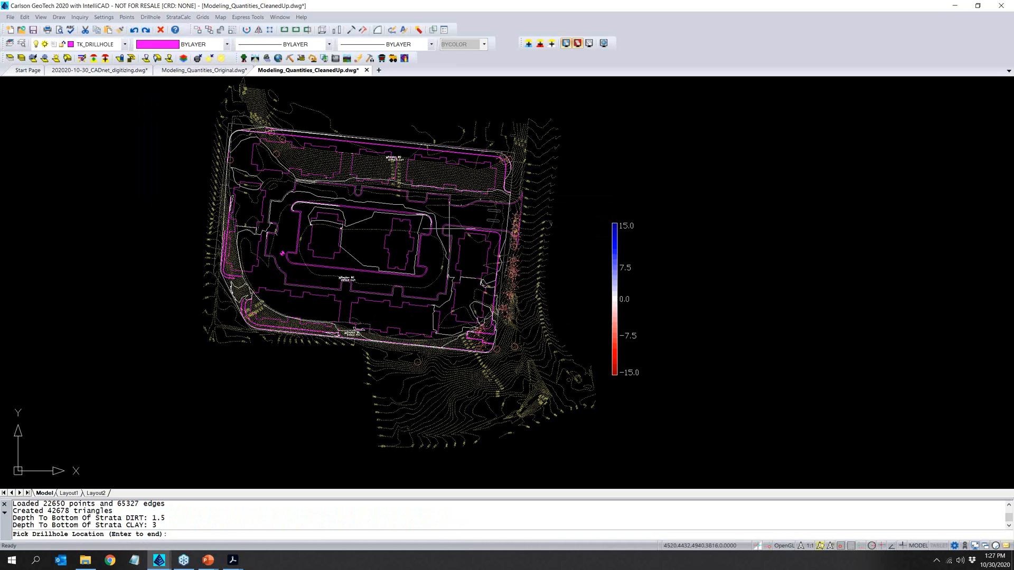
Place a second drillhole northeast of the central loop, with bottom depths of 2 for DIRT and 4 for CLAY.
click(472, 215)
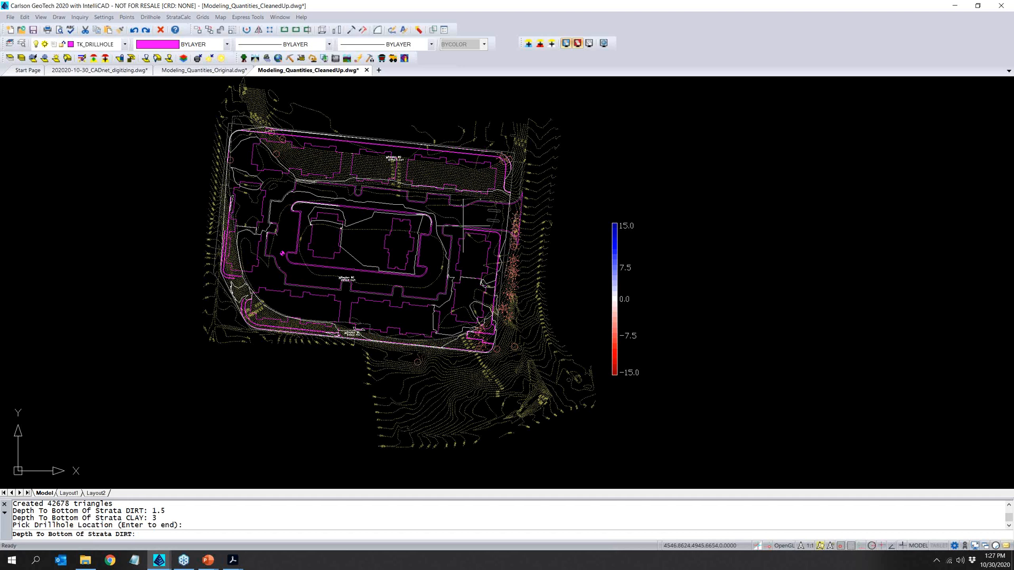
text(2)
key(Return)
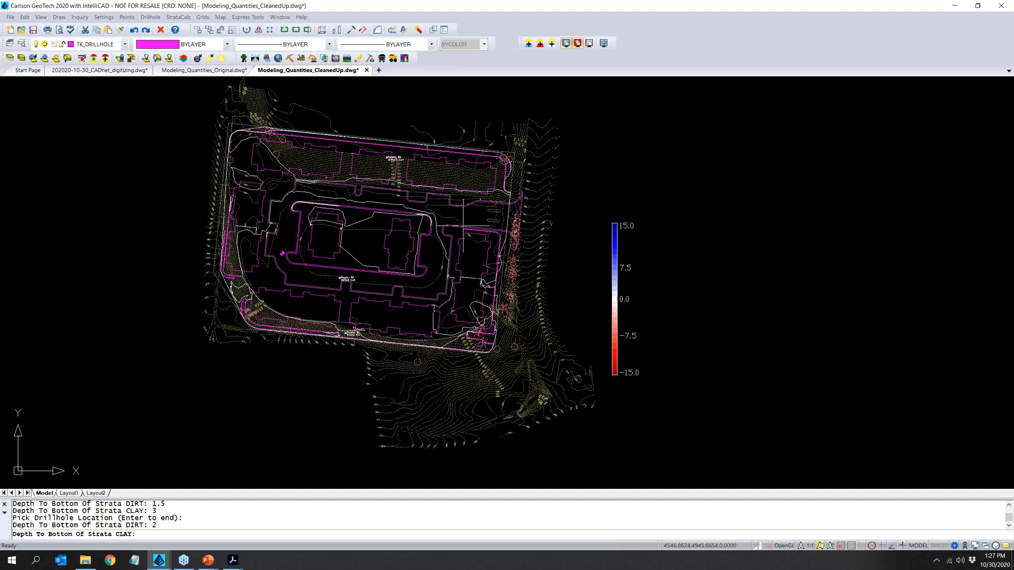
key(Return)
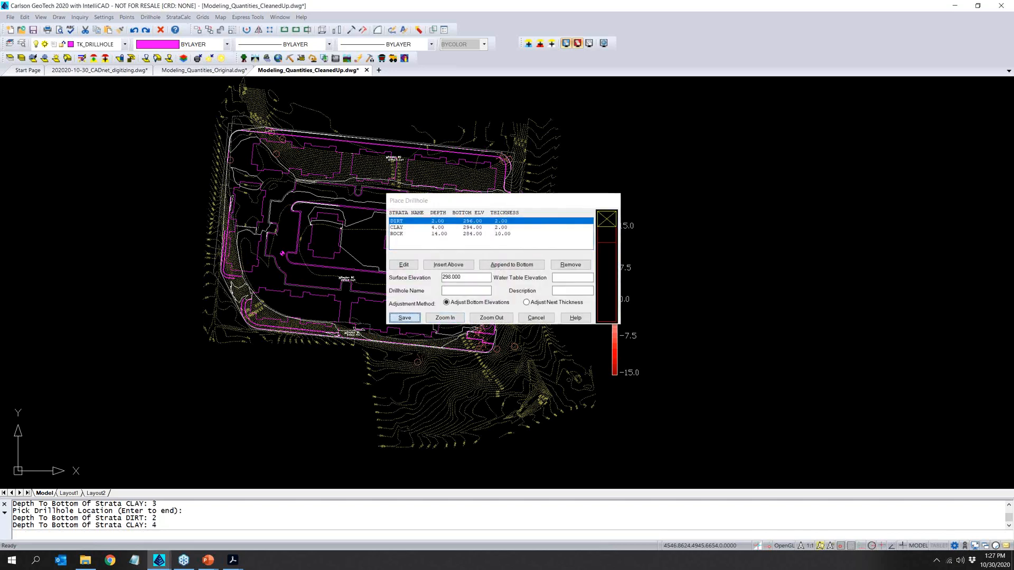
Save the second drillhole, end drillhole placement, and make the strata surfaces from the placed drillholes.
click(412, 317)
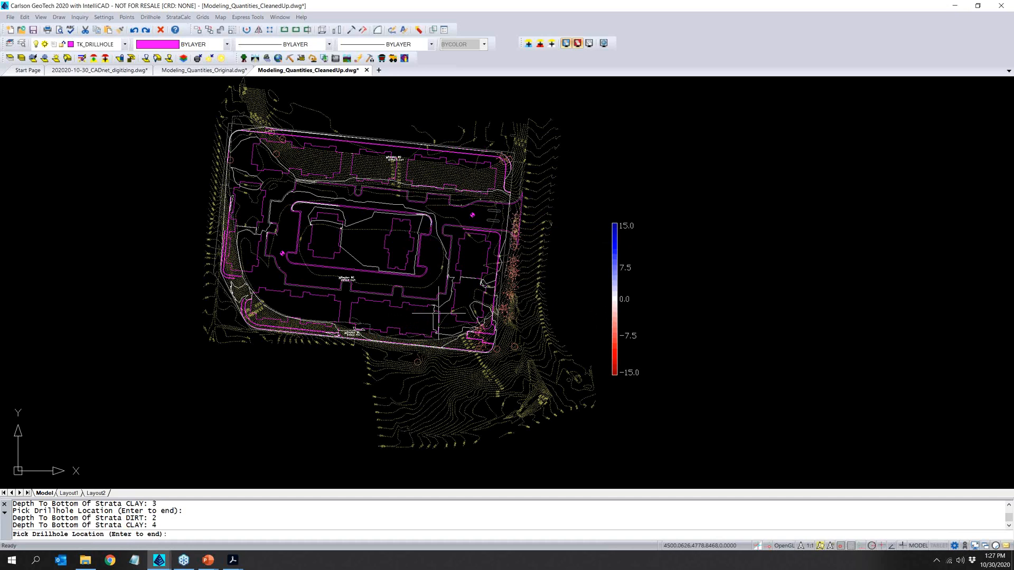
key(Return)
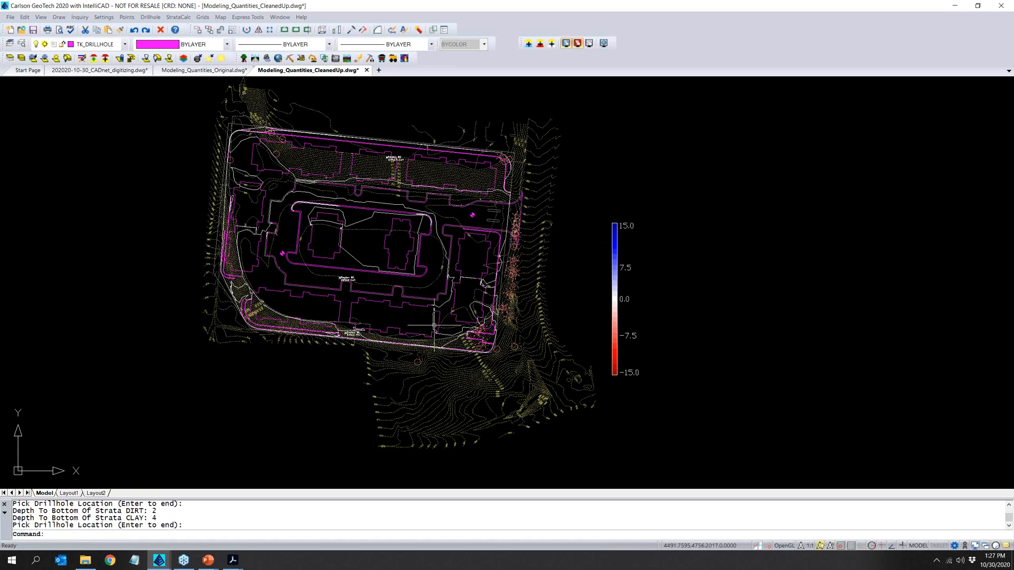
click(179, 17)
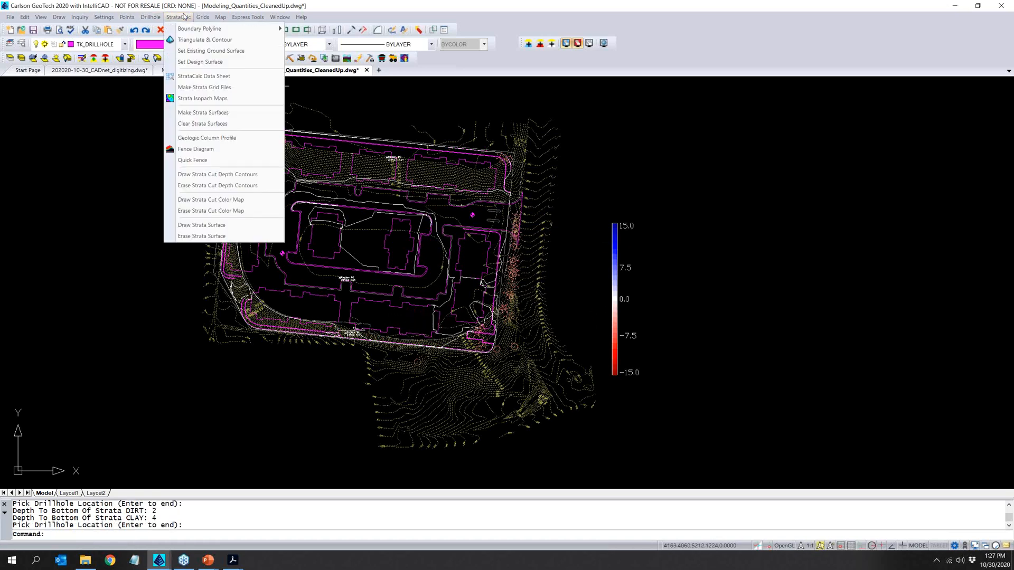
click(228, 113)
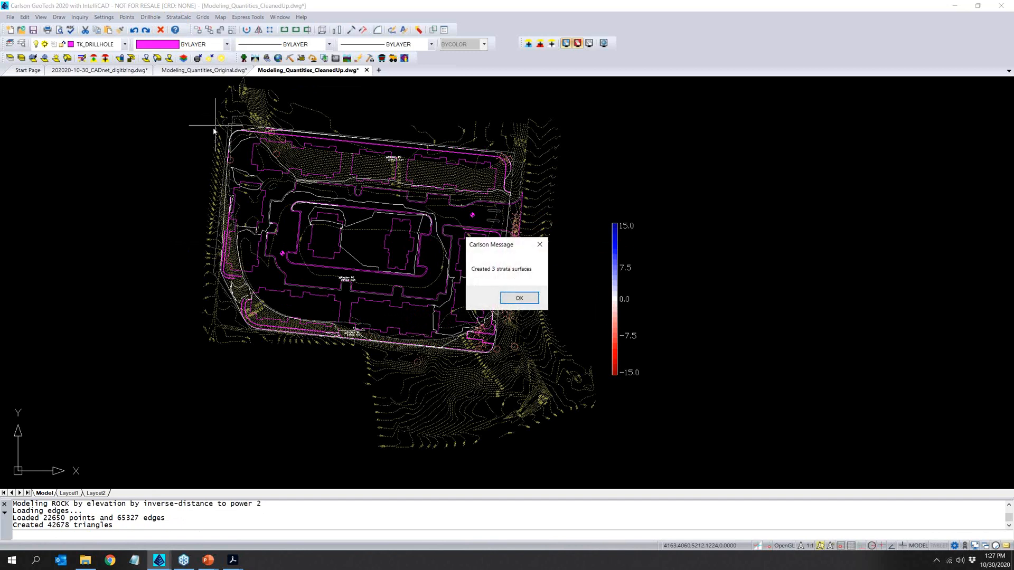
click(519, 298)
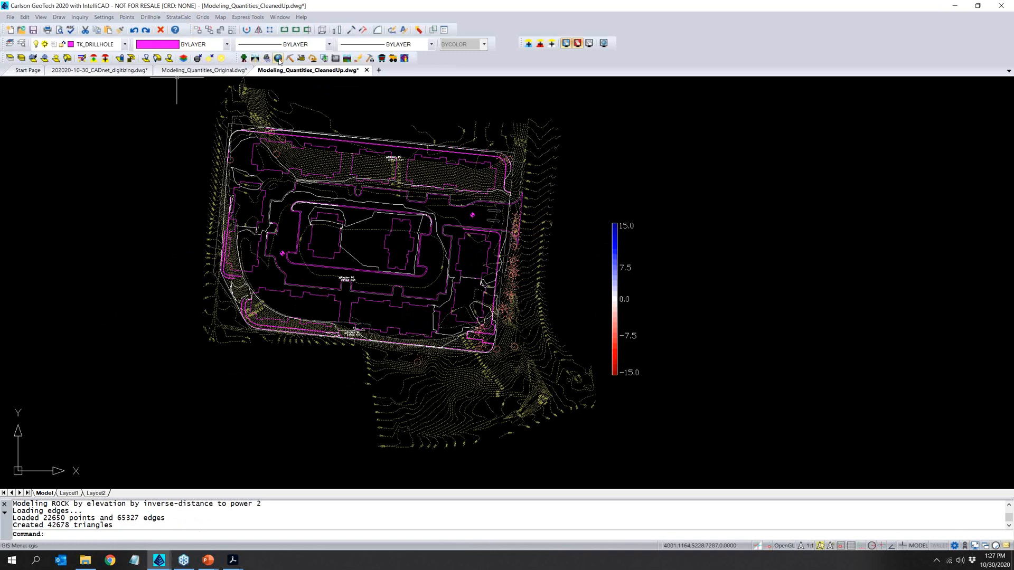
Switch to the Construction module and rebuild the existing ground surface and the design surface.
click(299, 60)
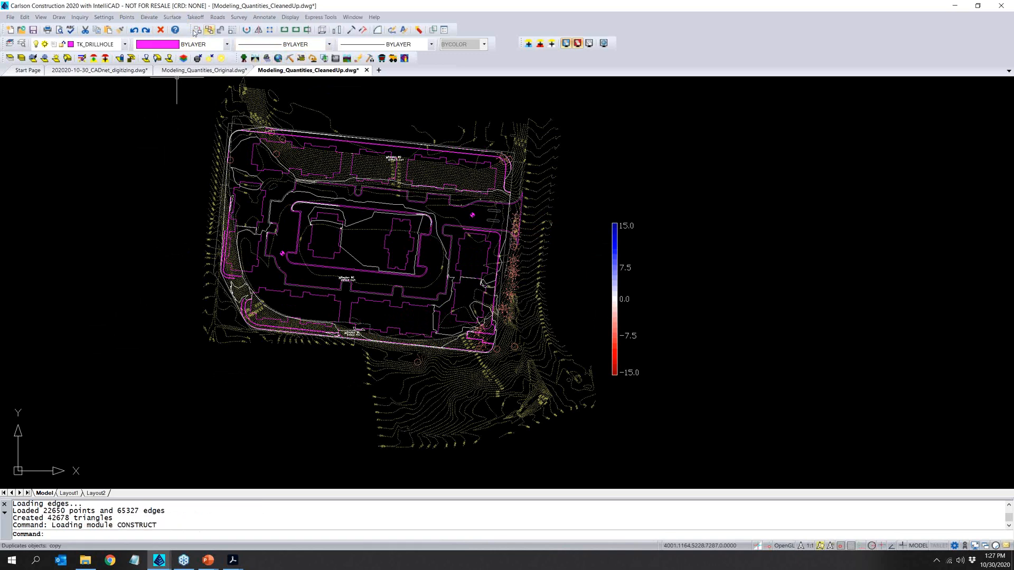
click(196, 17)
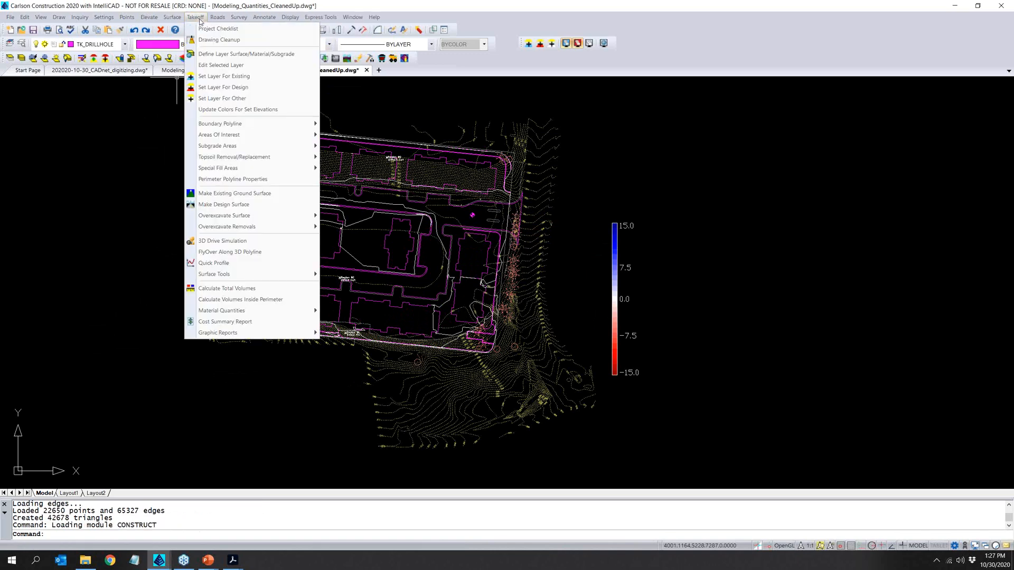
click(234, 193)
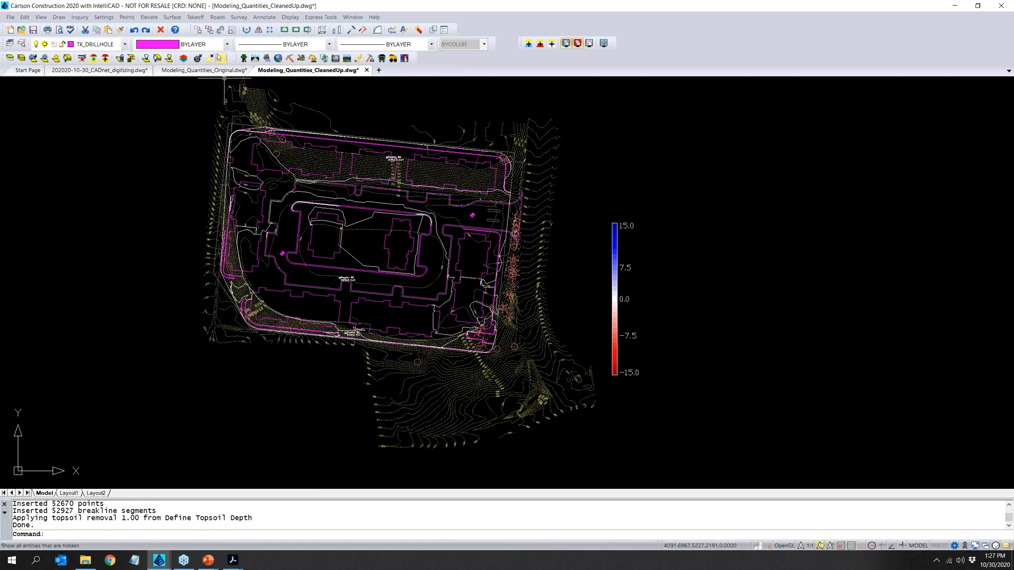
click(213, 19)
mouse_move(195, 17)
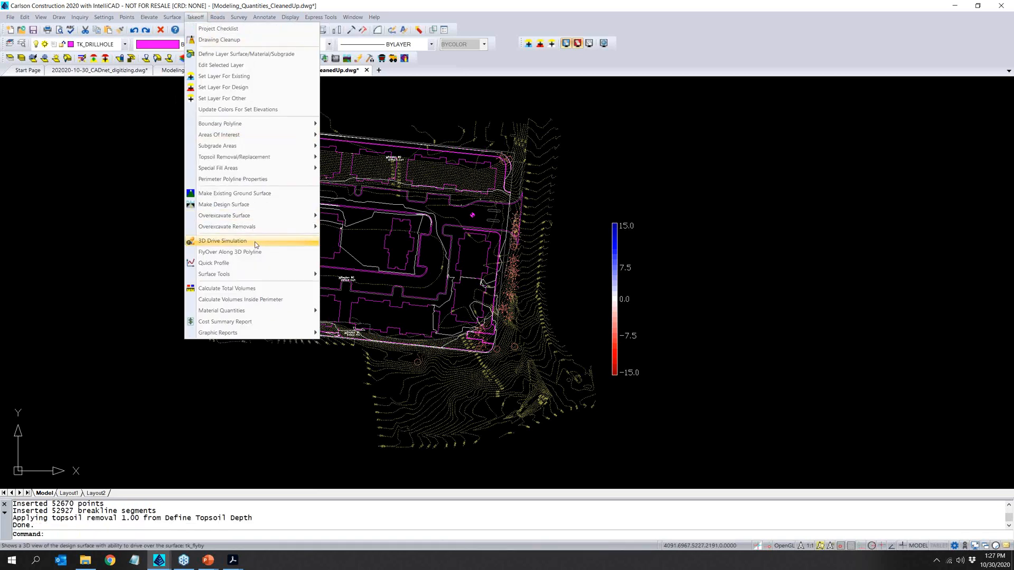
click(224, 204)
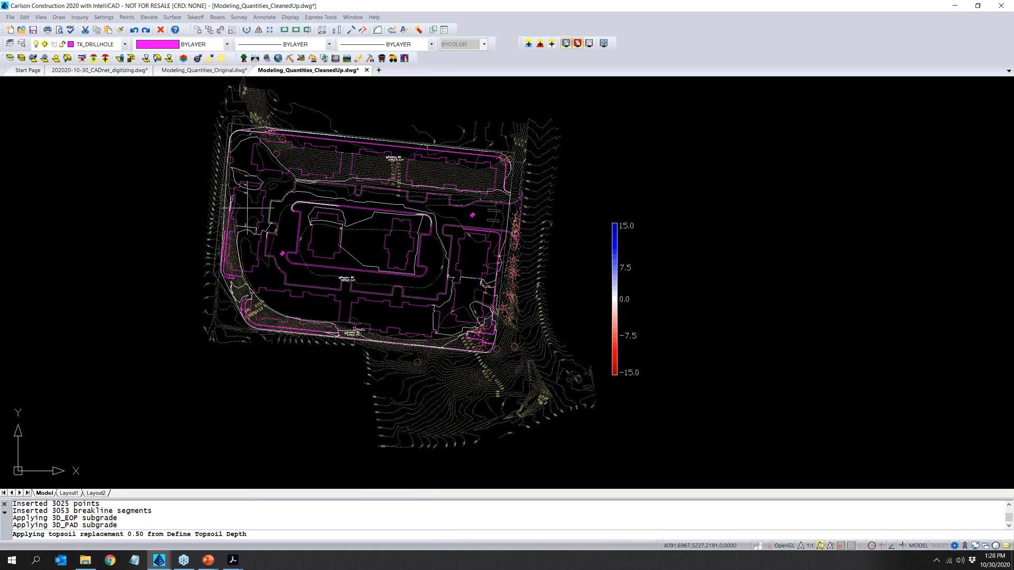
Calculate the total volumes with cut swell and fill shrink factors of 1.000, and review the strata quantities in the report.
click(194, 18)
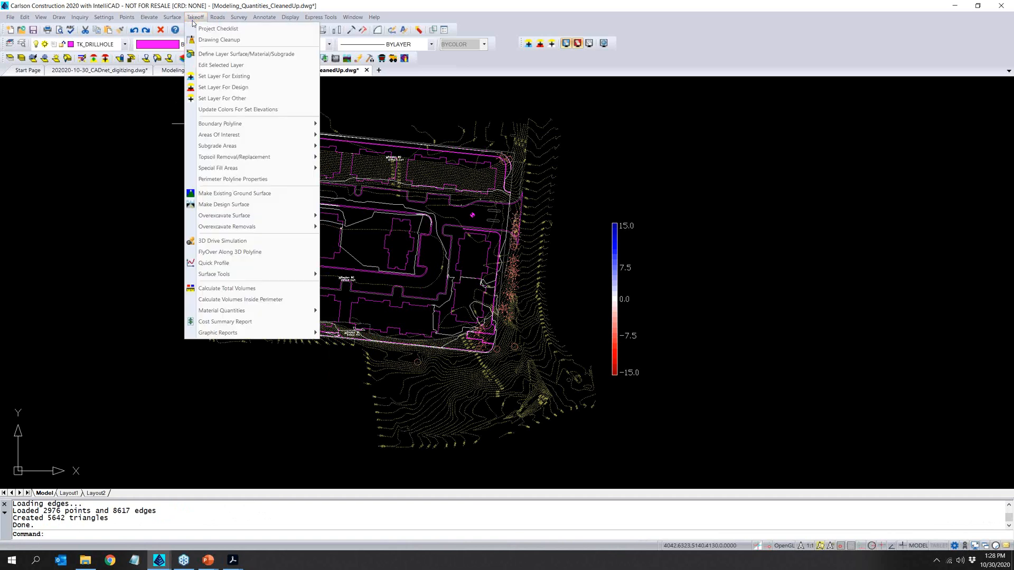
click(274, 289)
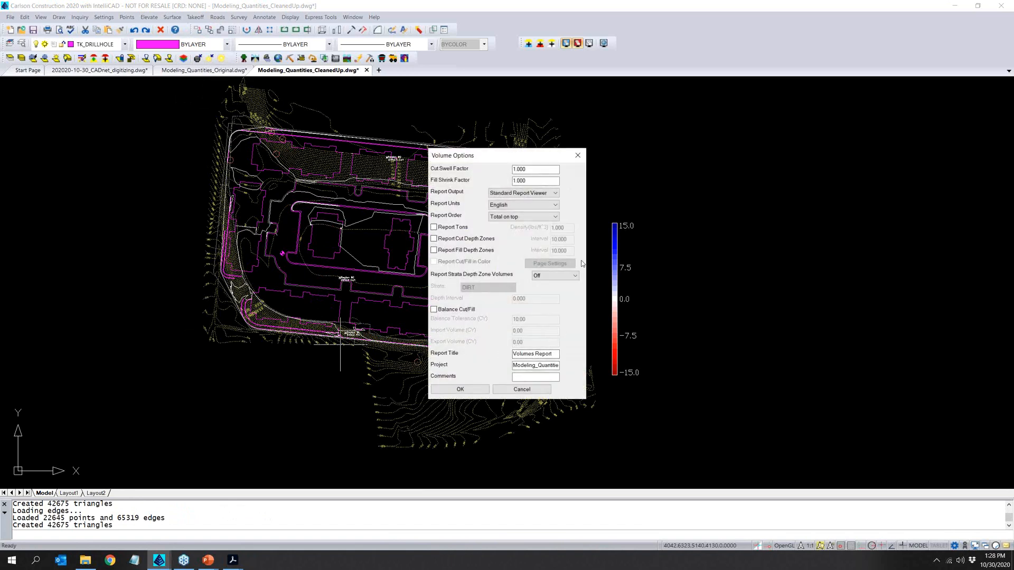
click(462, 390)
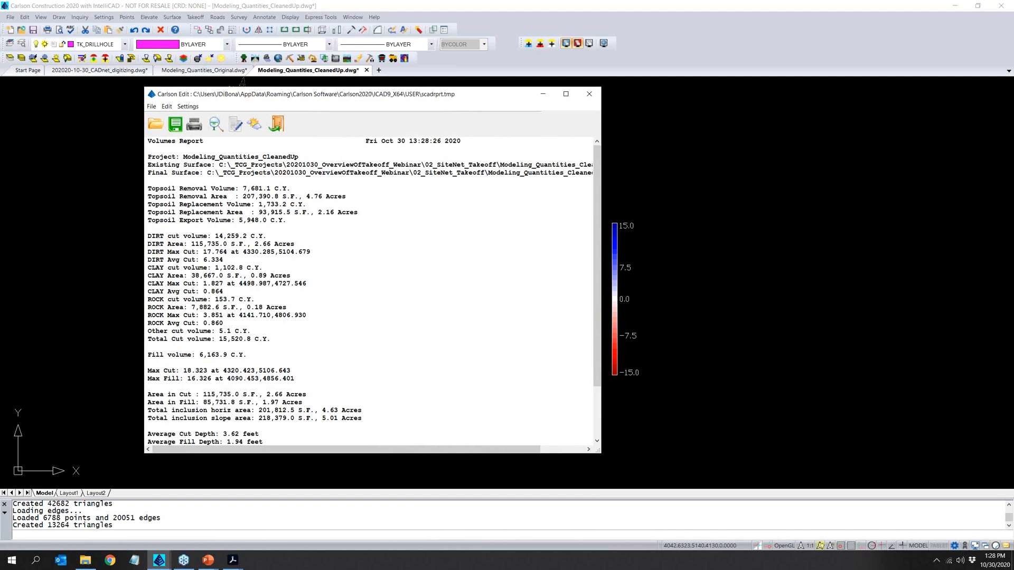
click(306, 354)
scroll(306, 351, down, 3)
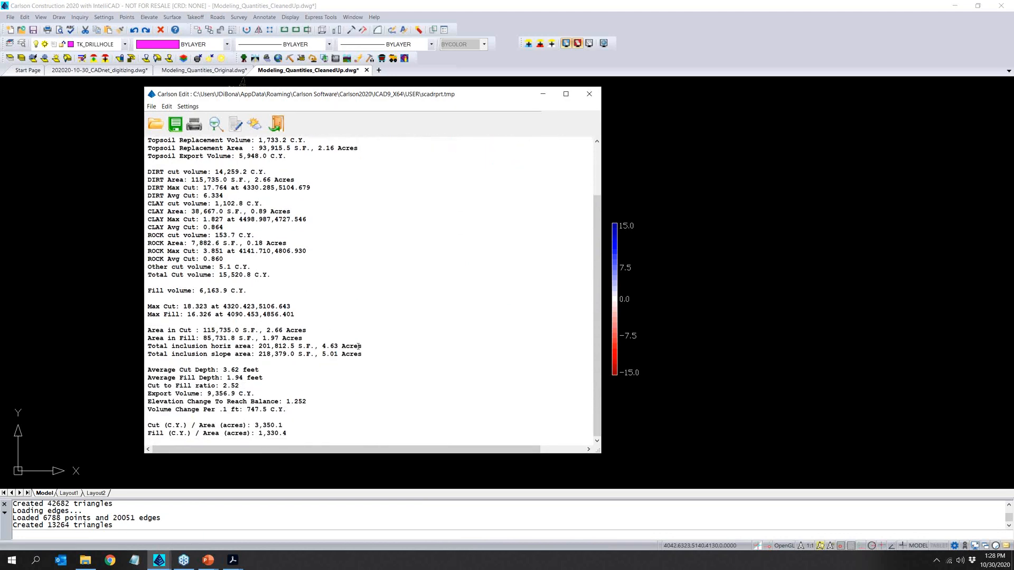
scroll(358, 347, up, 3)
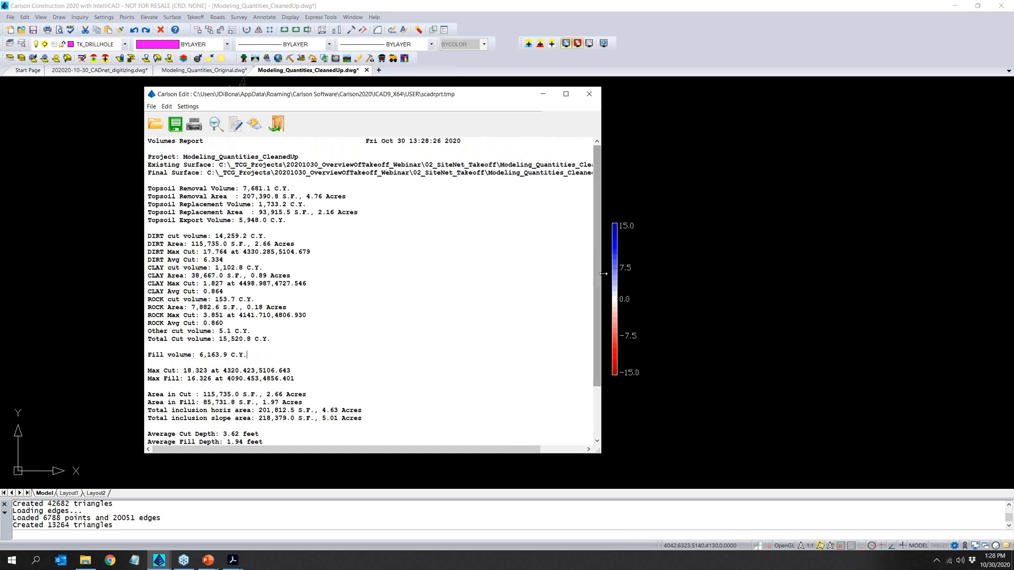
drag(600, 276, 648, 278)
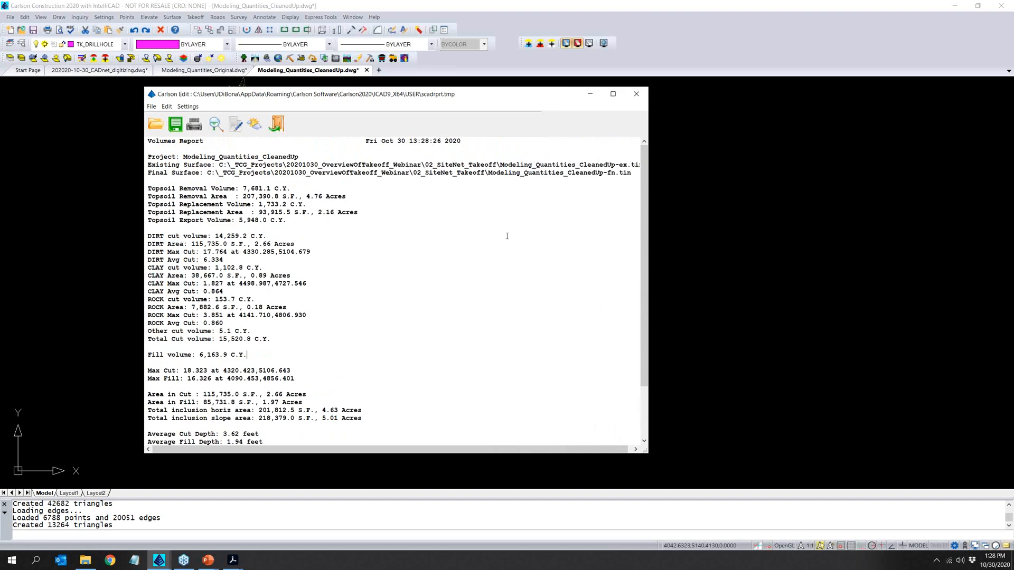
click(636, 94)
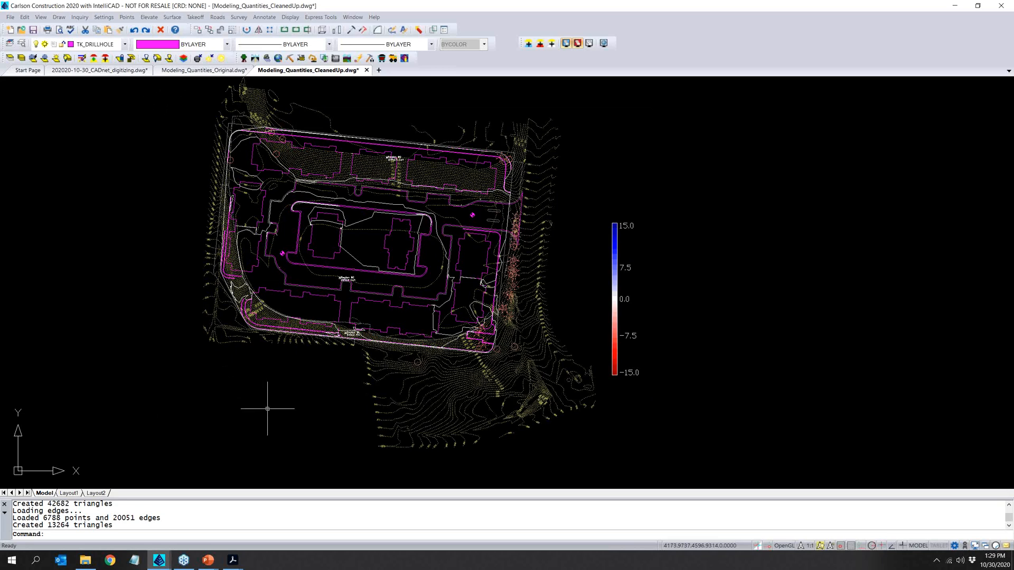
Insert Modeling_Quantities_SanitarySewer.dwg as an exploded block at 0,0,0 with scale 1, and save the drawing.
text(insert)
key(Return)
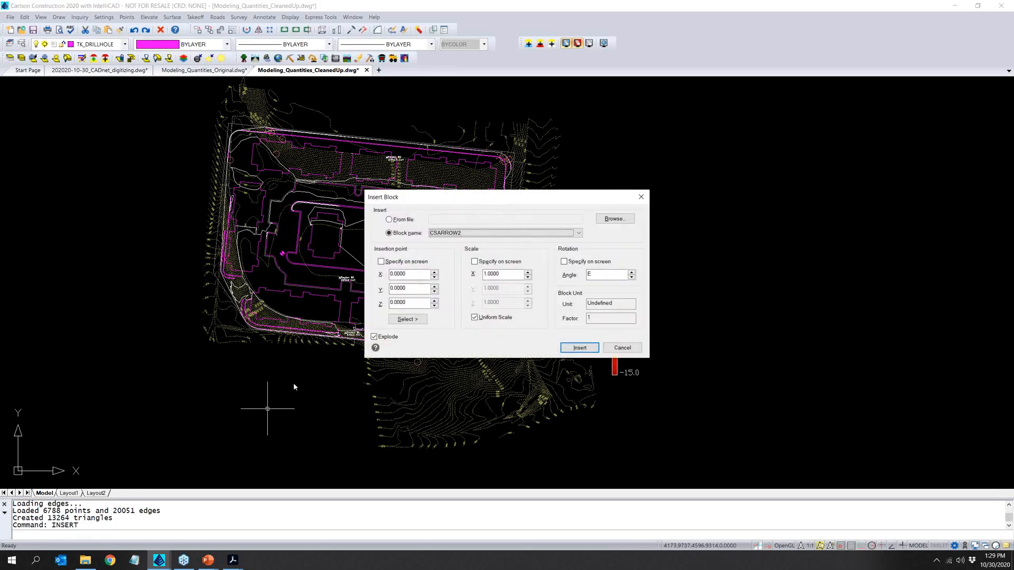
click(614, 218)
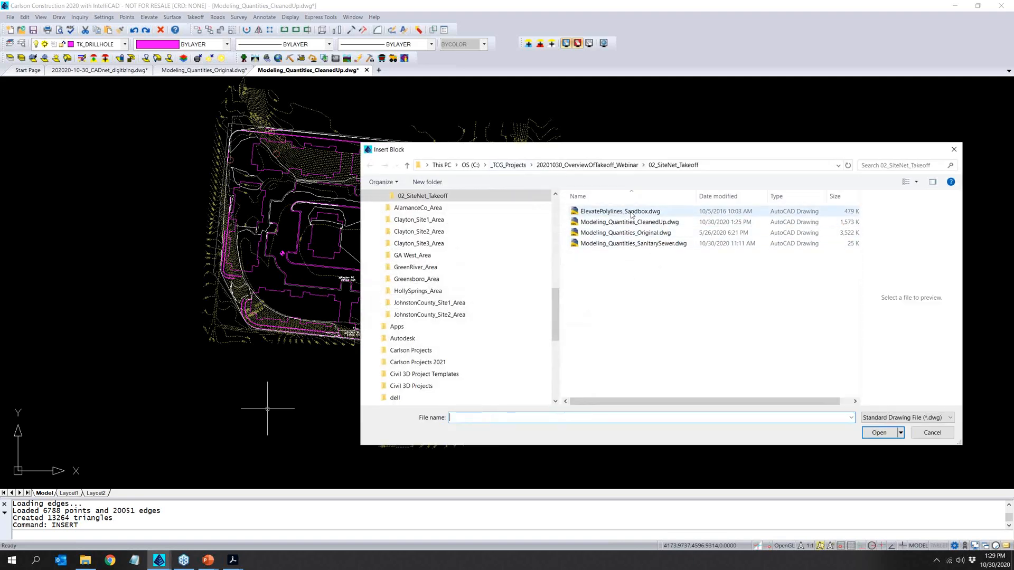
click(657, 244)
click(879, 433)
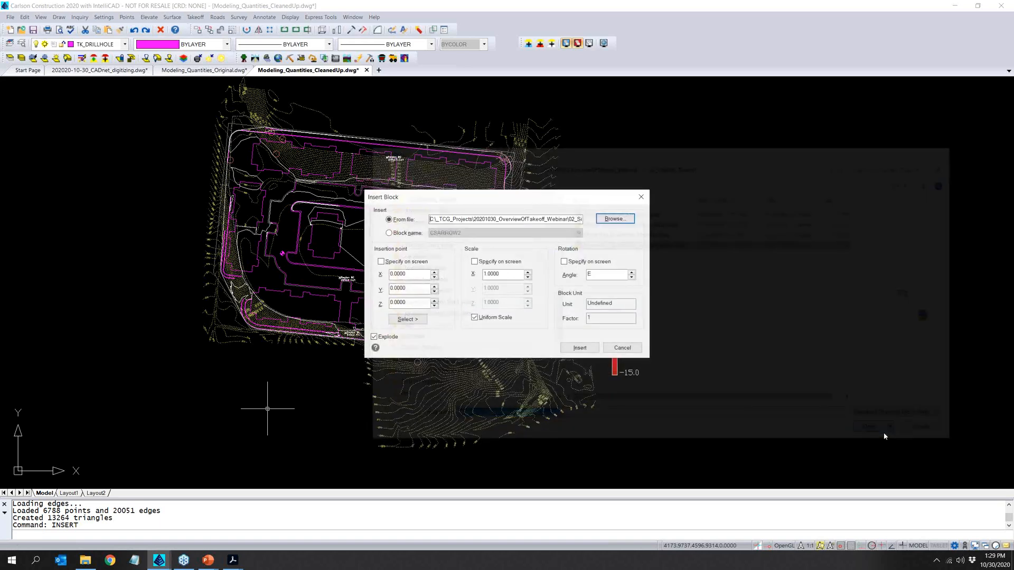
click(578, 351)
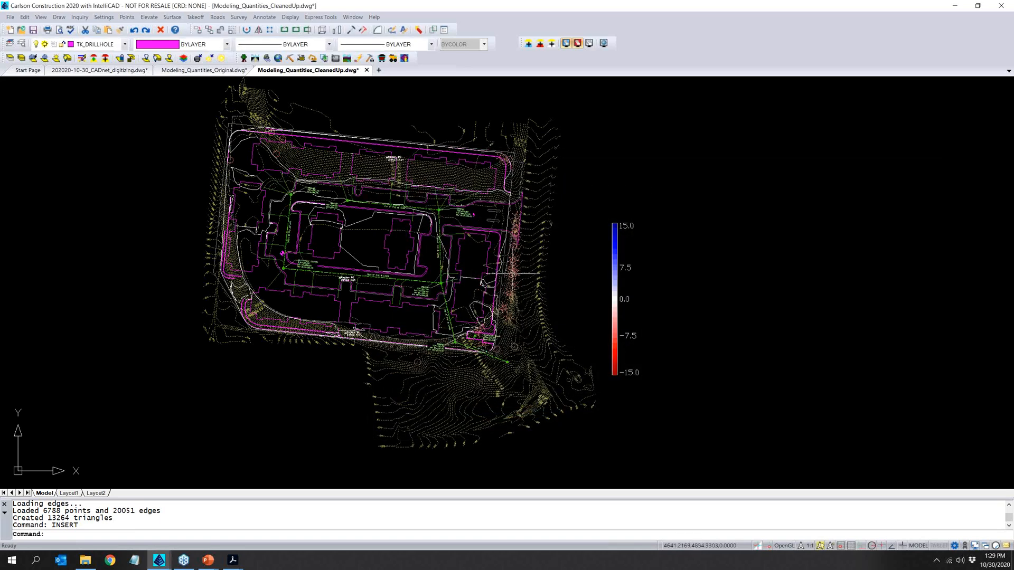
scroll(459, 228, up, 4)
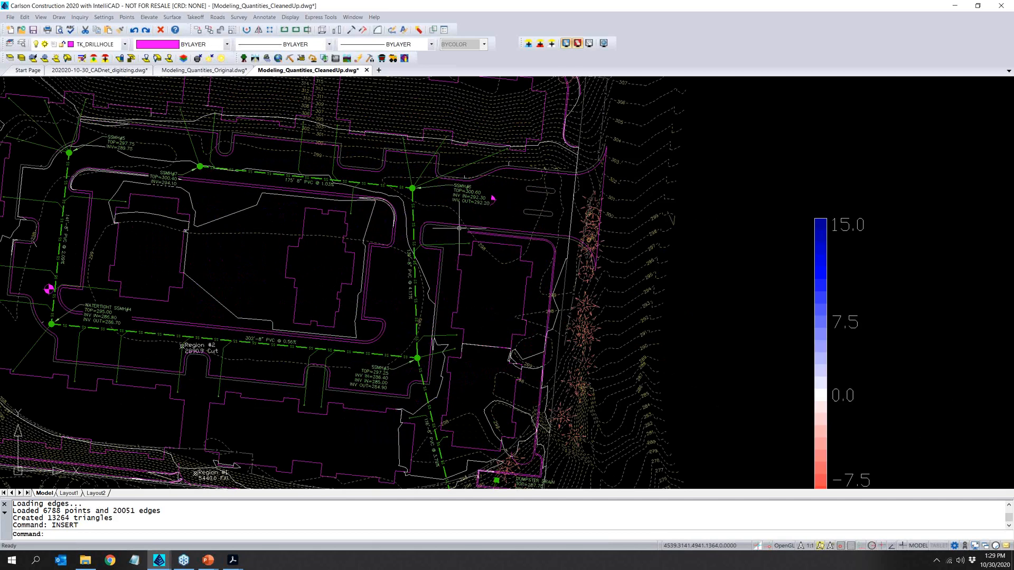
middle_drag(93, 161, 184, 139)
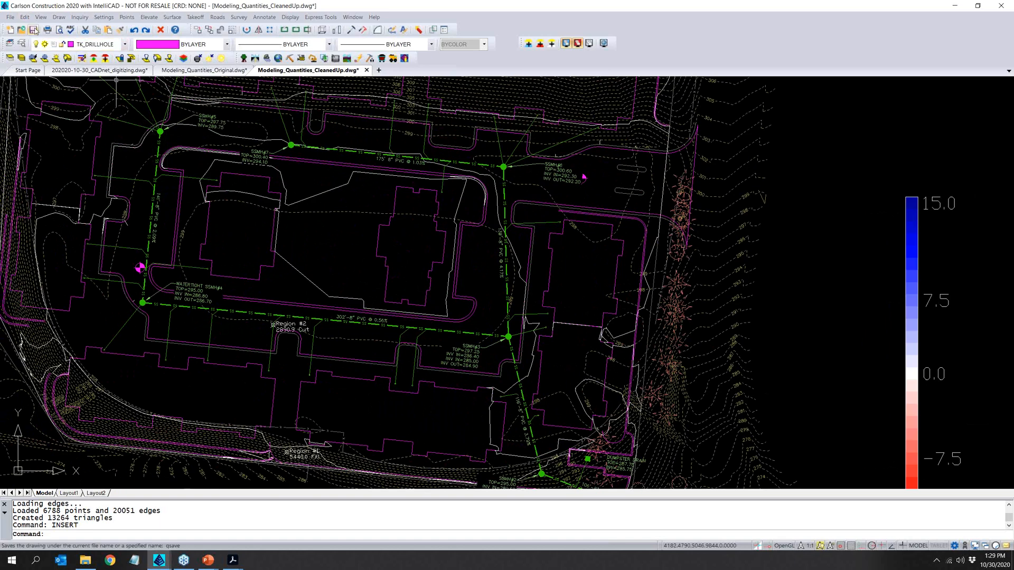
click(34, 29)
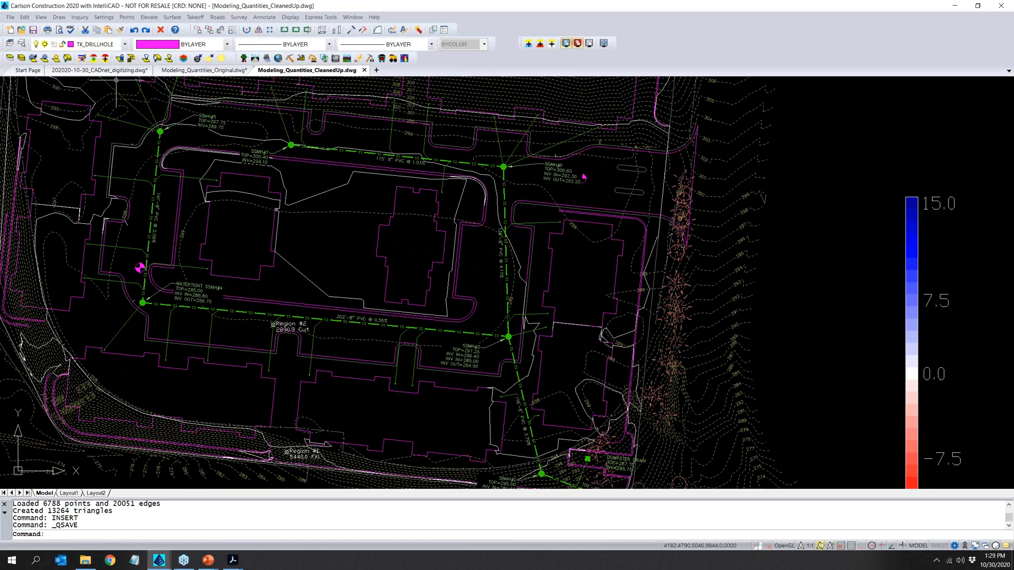
In the Trench module, set up a sewer trench line by points as a connected trench network, using surface Modeling_Quantities_CleanedUp-fn.tin.
click(314, 60)
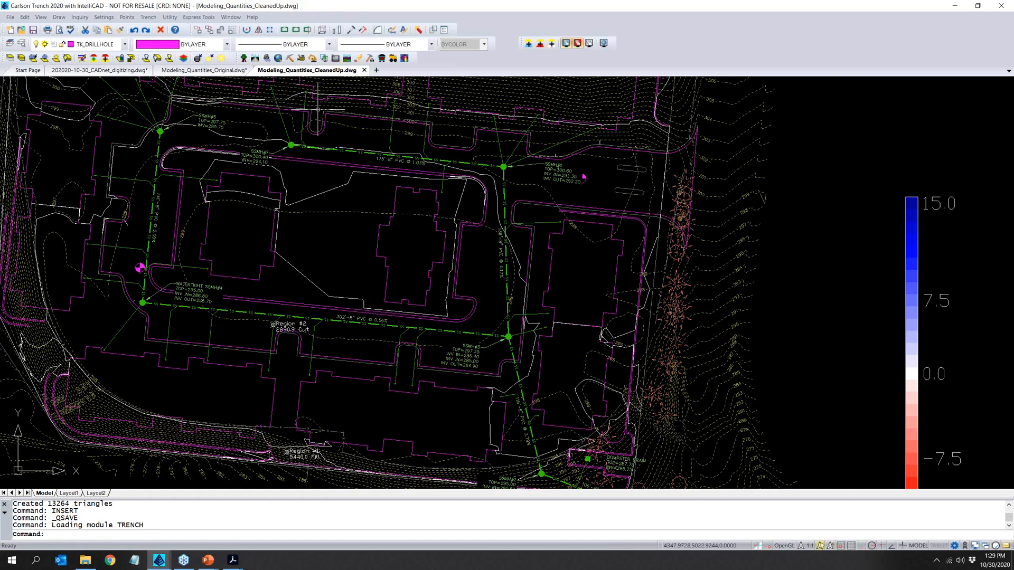
click(149, 17)
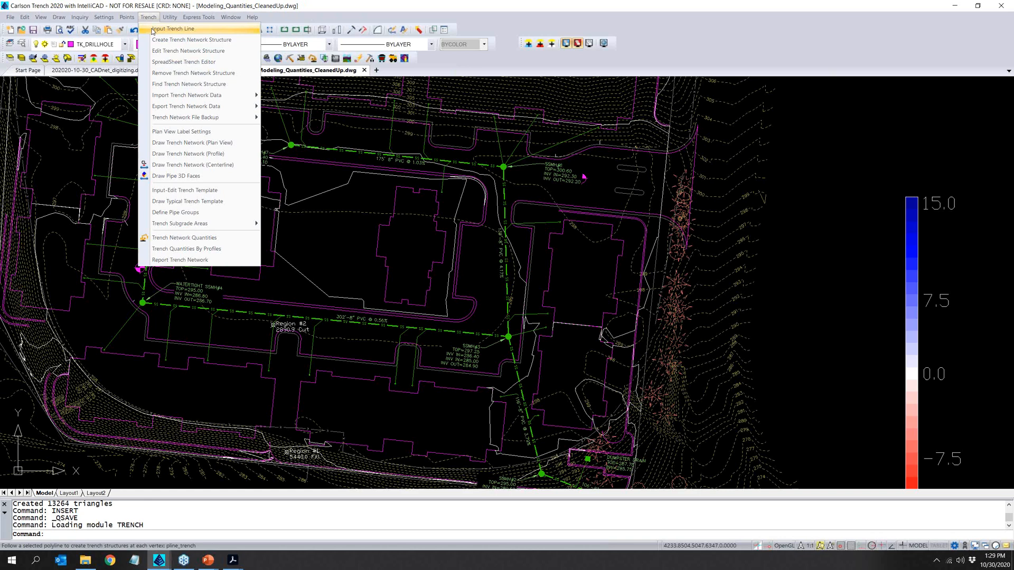
click(172, 29)
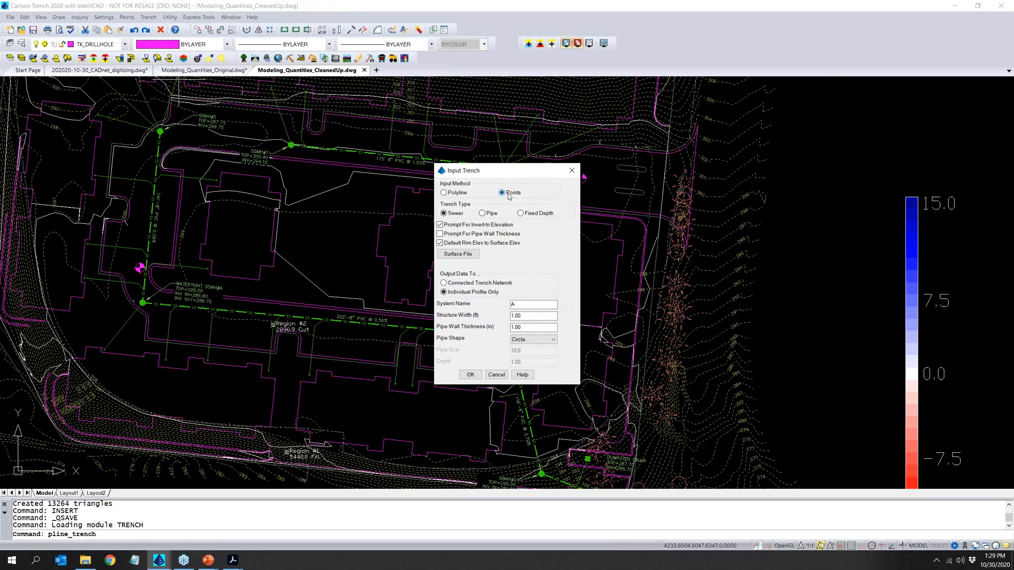
click(486, 283)
drag(495, 171, 621, 147)
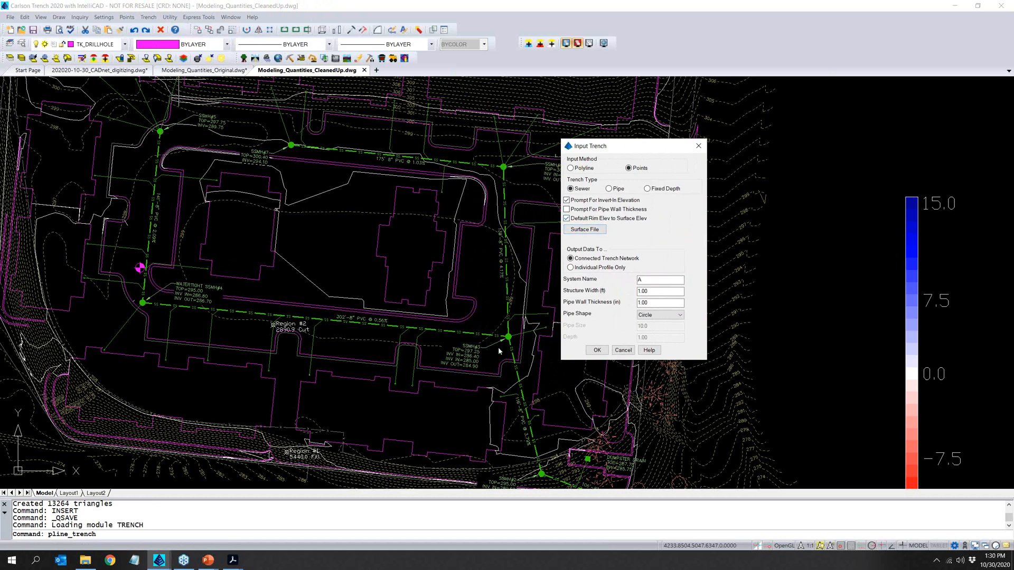
click(600, 231)
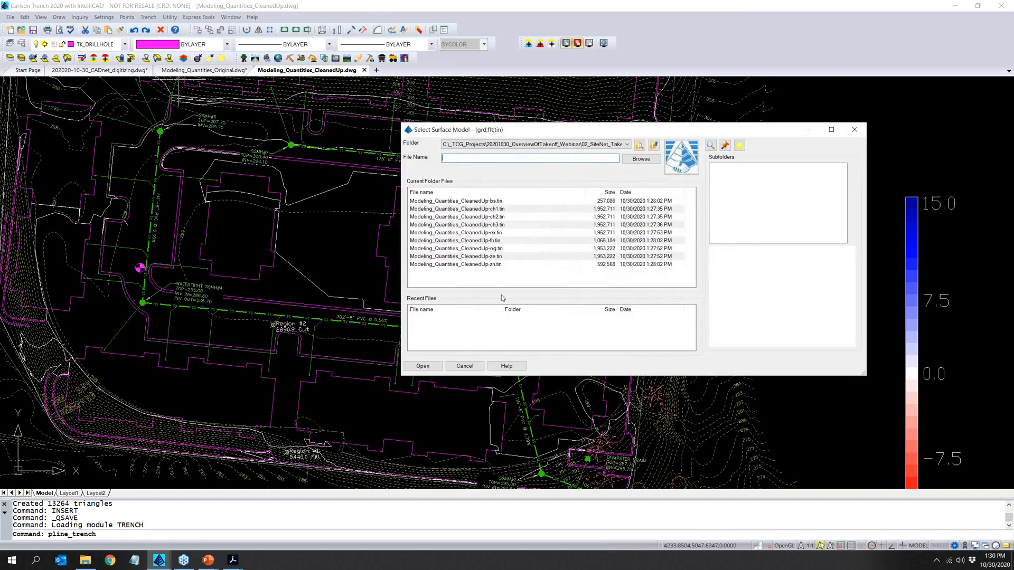
click(497, 240)
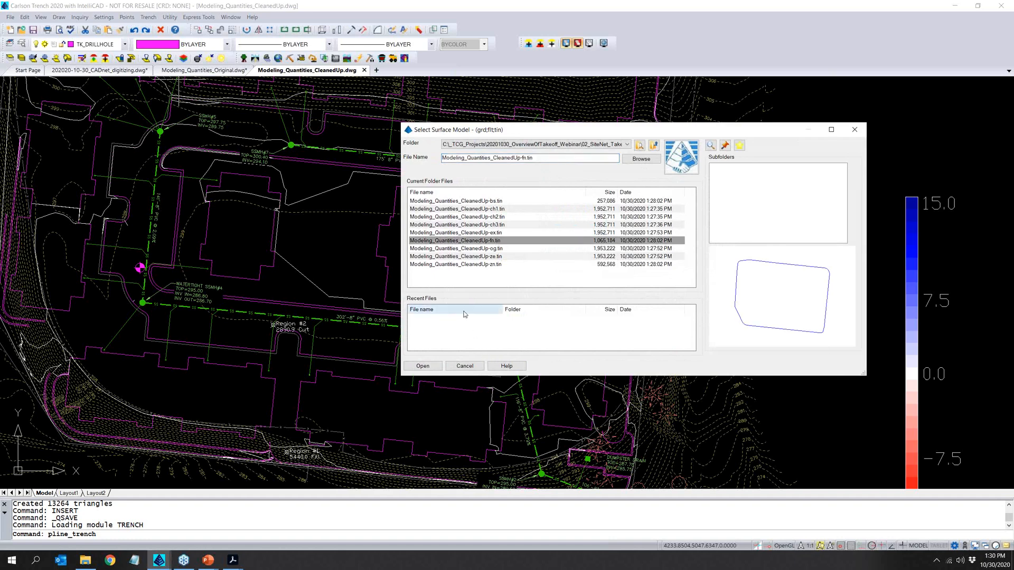
click(429, 366)
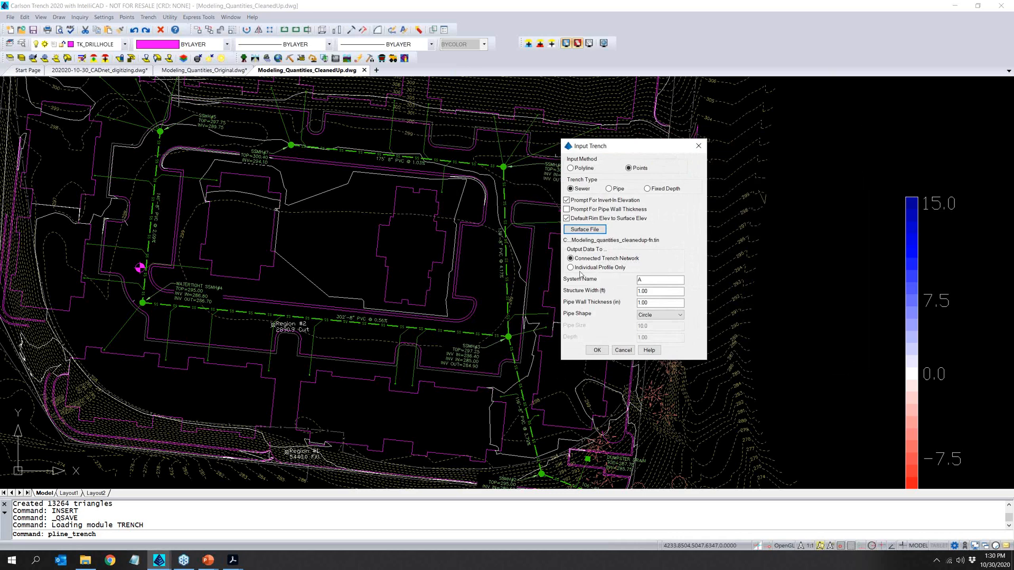
click(597, 351)
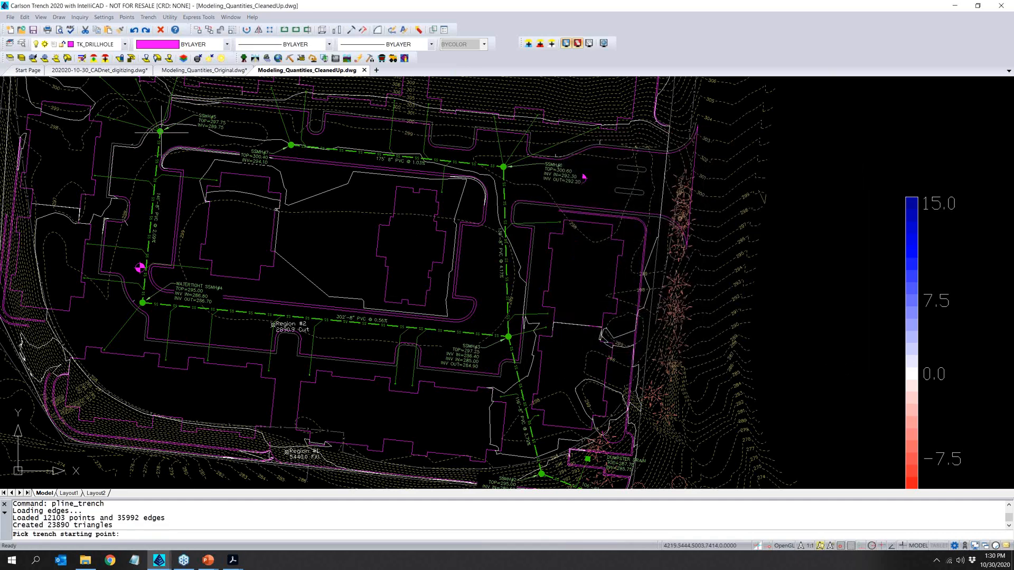
Start the trench line at manhole SSMH#5 with station 0.0, ID SSMH5, and invert-in and invert-out elevations of 289.75.
scroll(160, 131, up, 3)
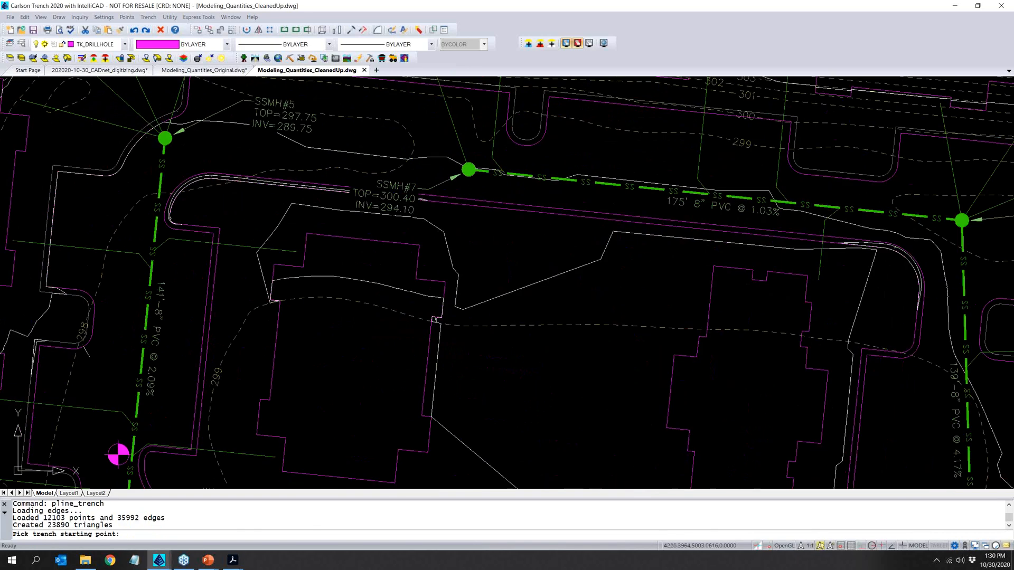
click(164, 138)
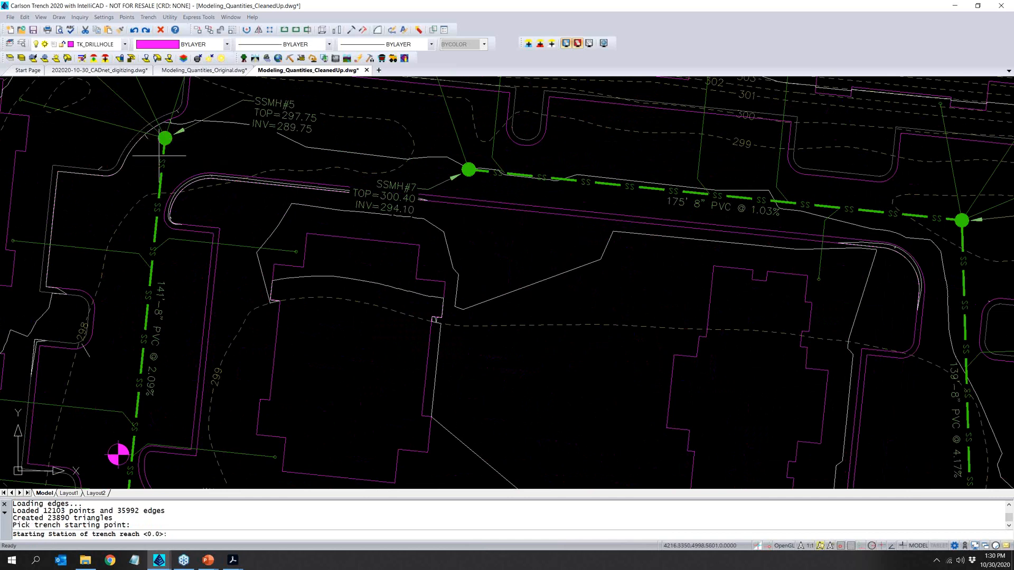
key(Return)
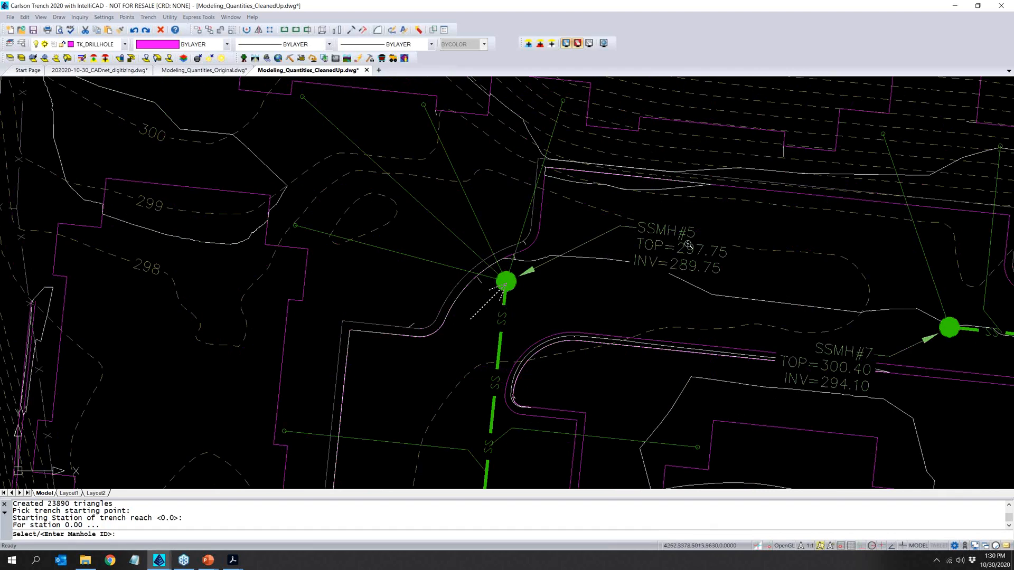
text(SSMH5)
key(Return)
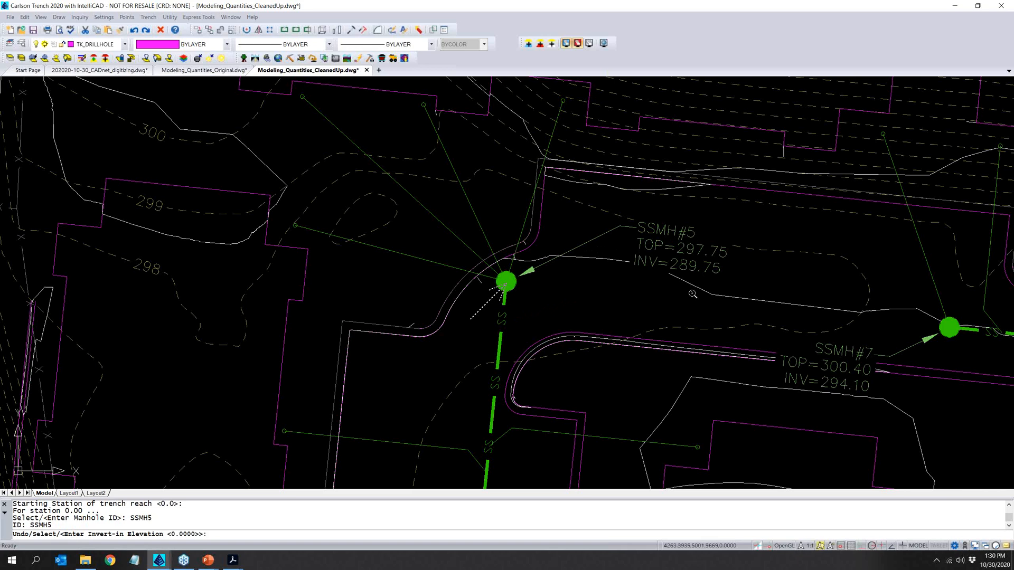
text(2)
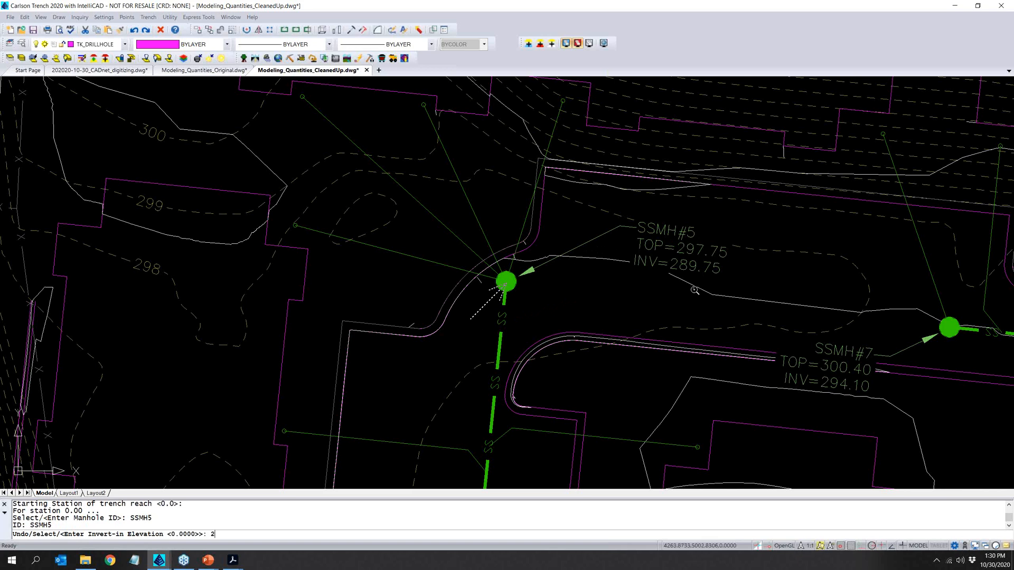
text(89.75)
key(Return)
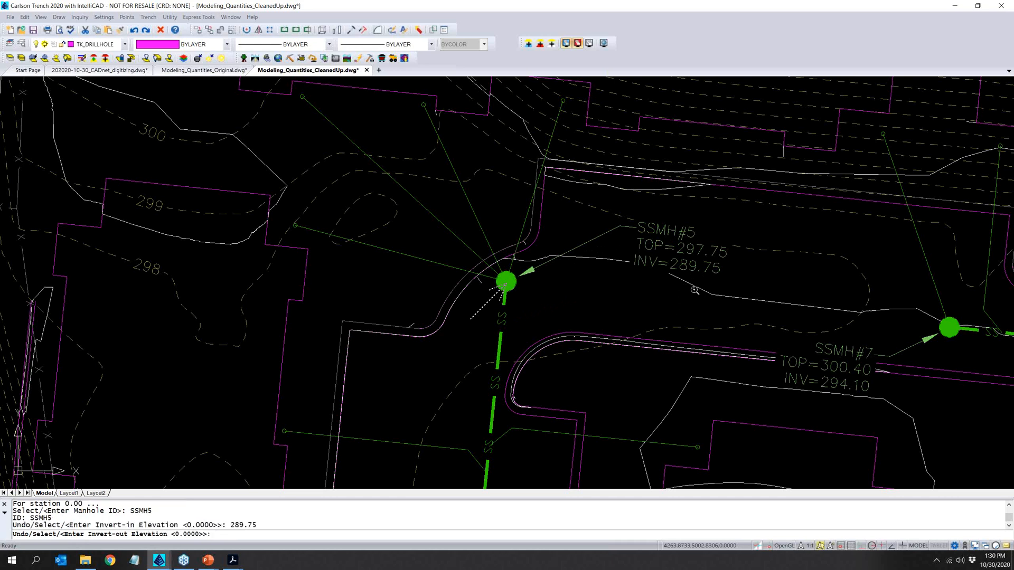
text(289.75)
key(Return)
Add the watertight manhole SSMH#4 as the next trench point with ID SSMH4, invert-in 286.8, invert-out 286.7 and an 8-inch pipe.
scroll(470, 319, down, 3)
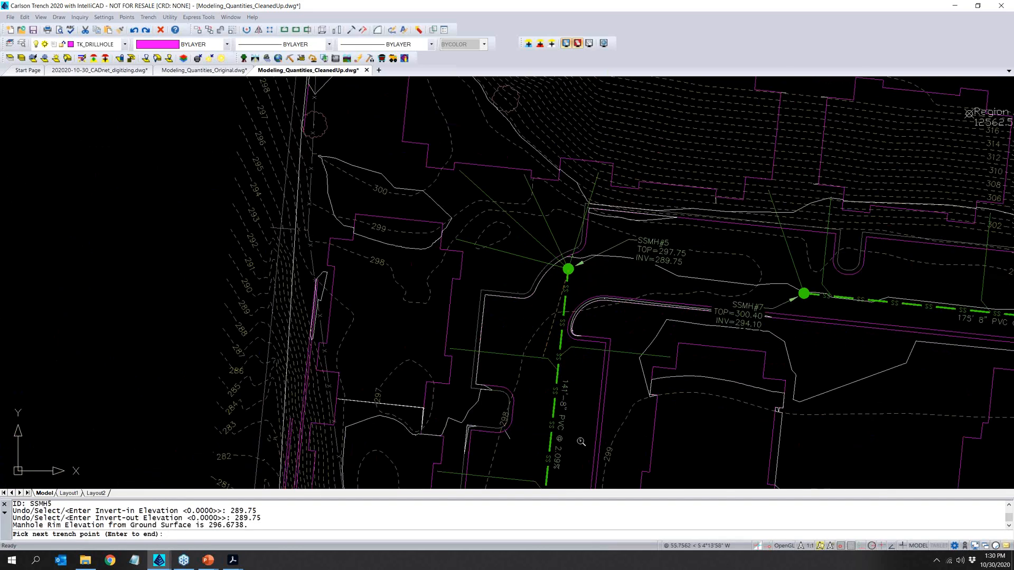
scroll(458, 266, up, 3)
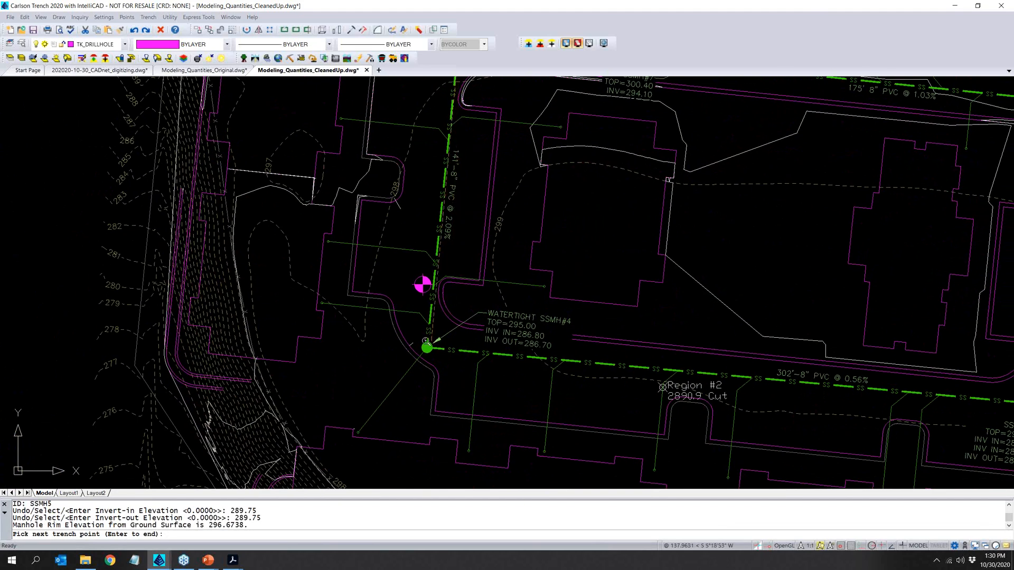
scroll(428, 346, up, 2)
click(429, 346)
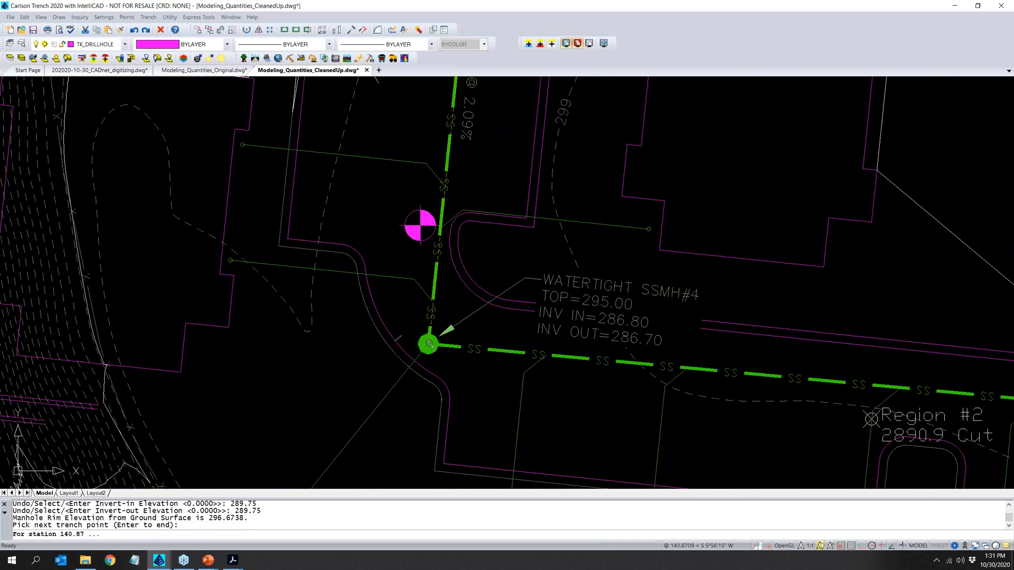
middle_drag(398, 305, 188, 285)
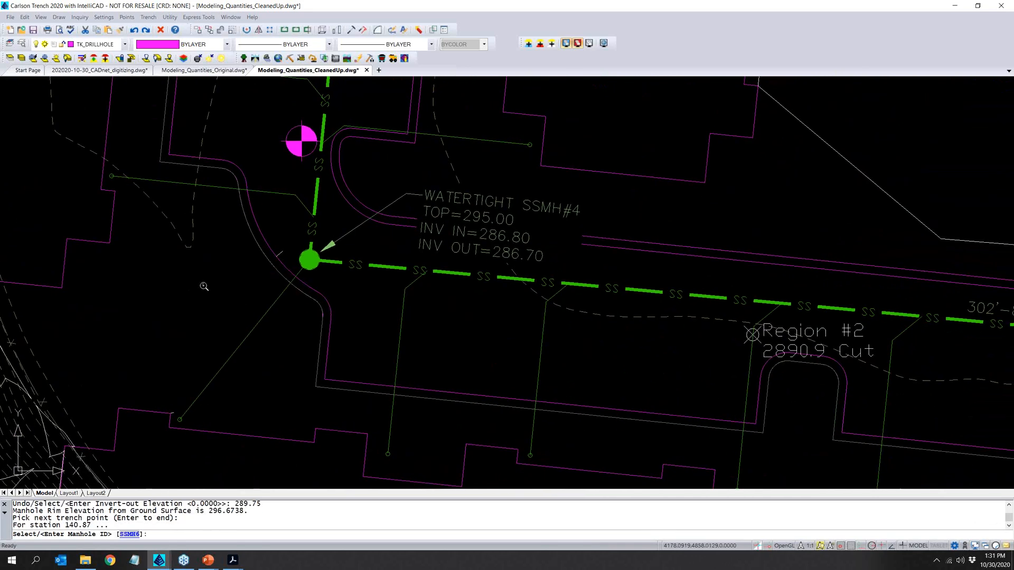
text(SSMH4)
key(Return)
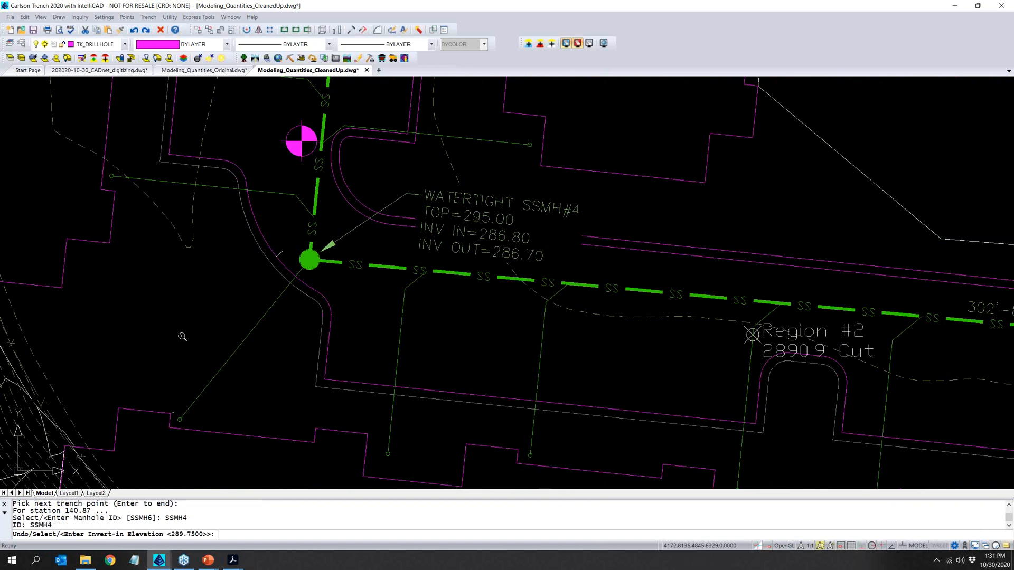
text(286.)
key(Return)
text(286.)
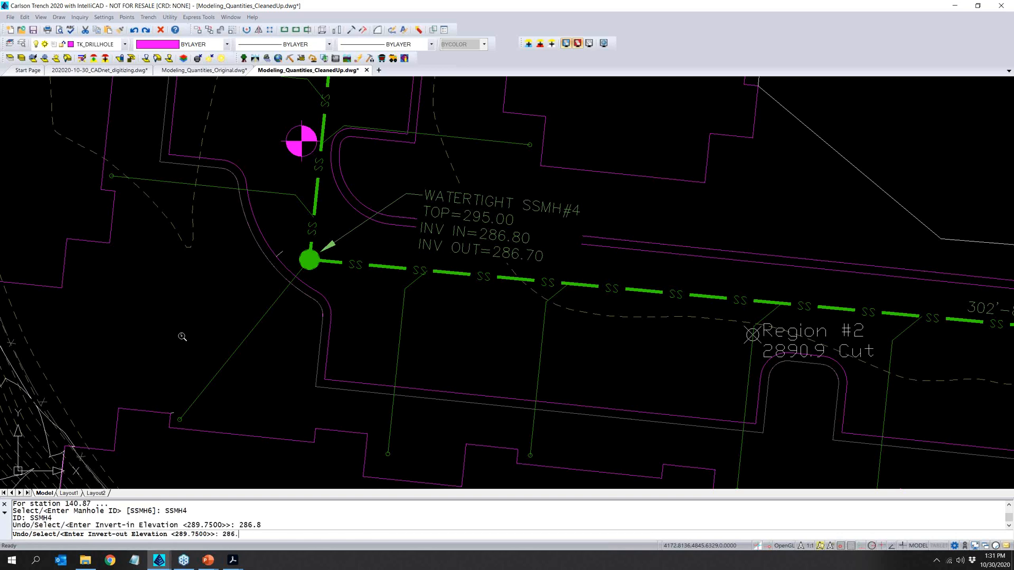
text(7)
key(Return)
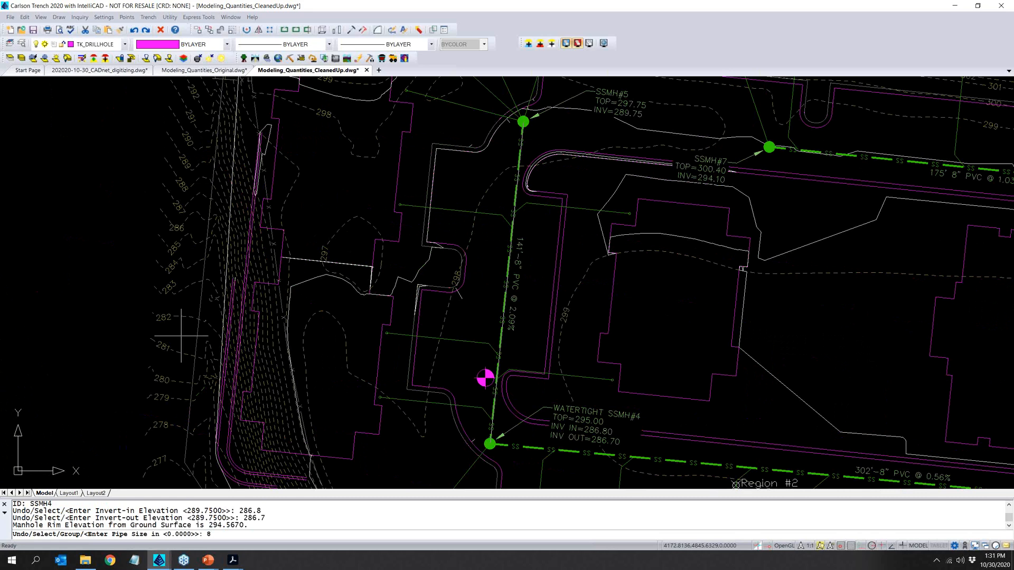
key(Return)
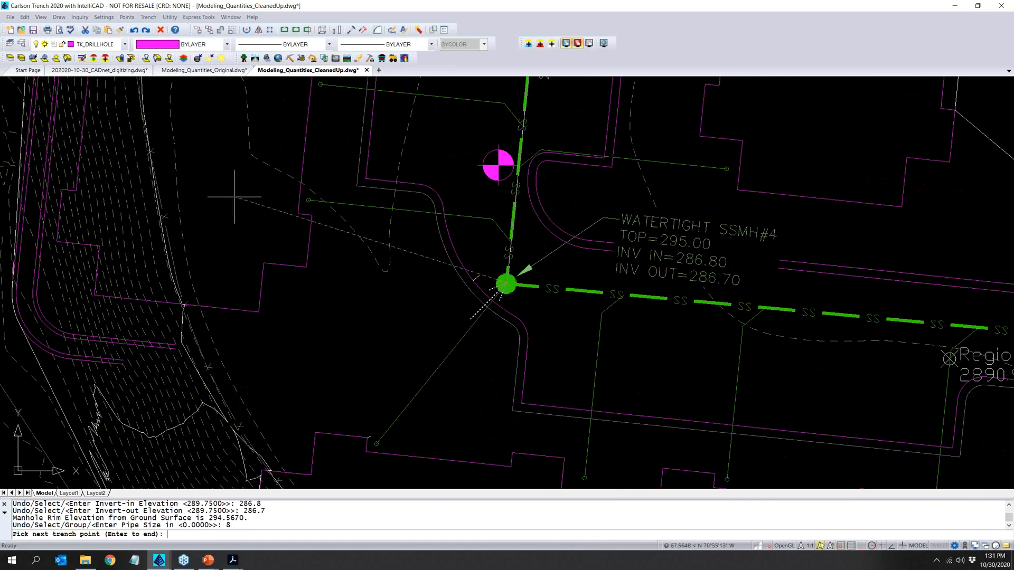
Add manhole SSMH#3 as the next trench point with ID SSMH3, invert-in 286.4, invert-out 284.9 and an 8-inch pipe.
scroll(325, 272, down, 4)
middle_drag(525, 341, 239, 296)
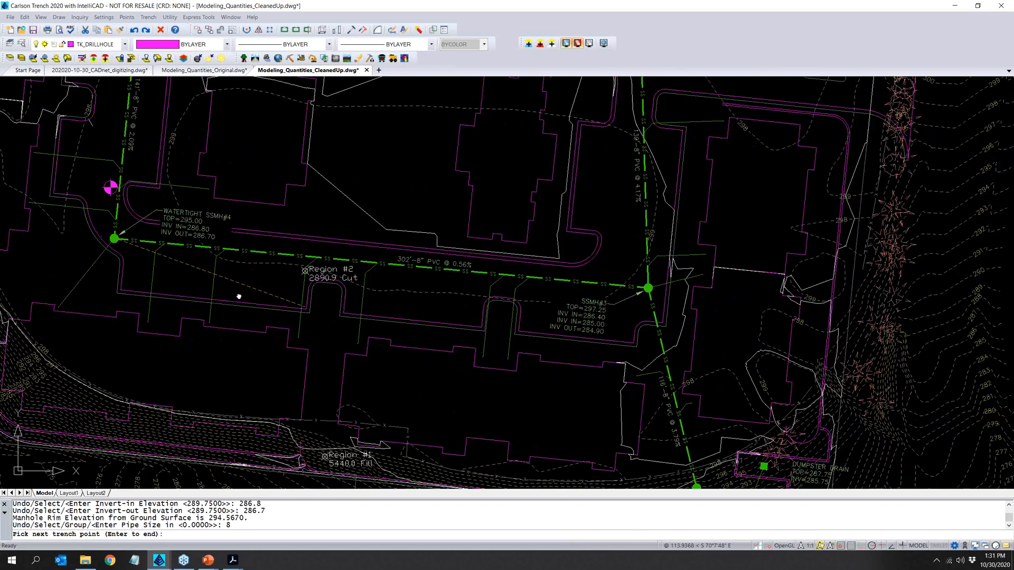
click(551, 271)
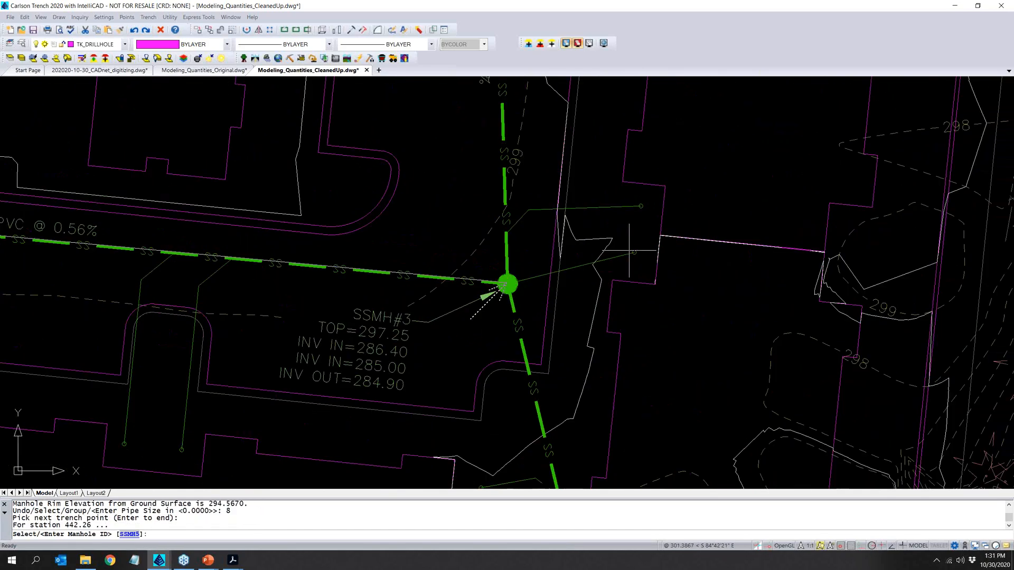
text(SSMH3)
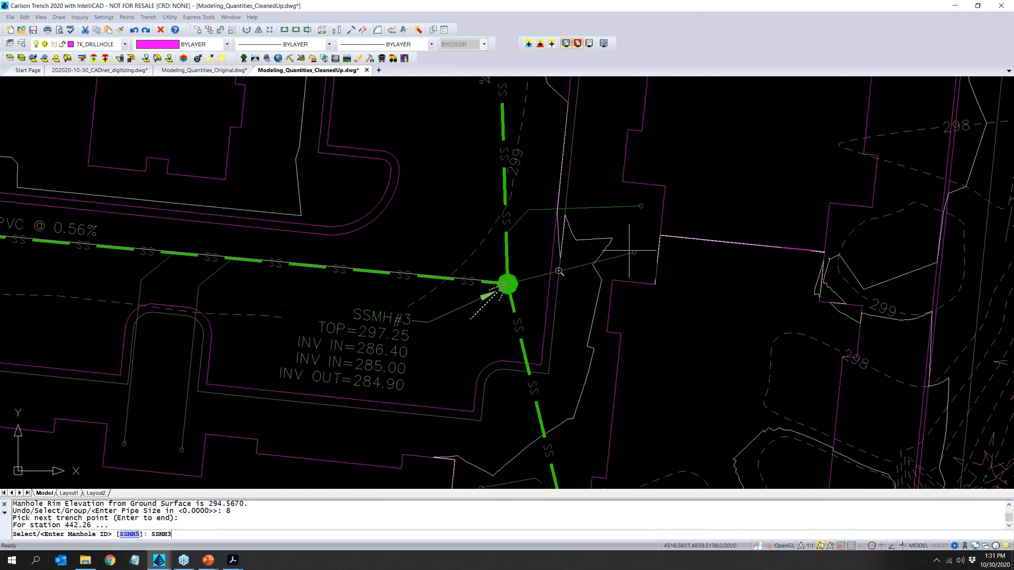
key(Return)
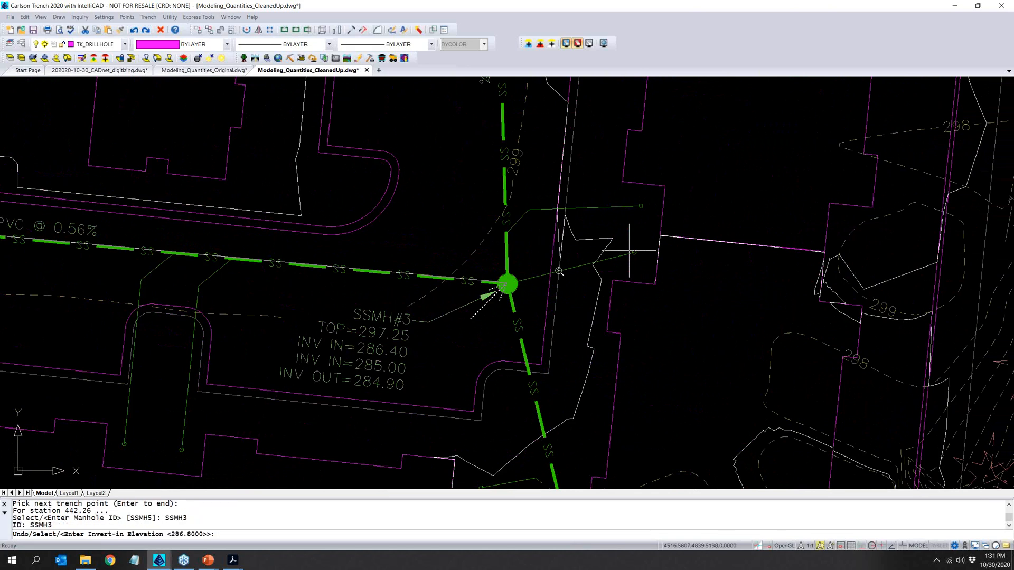
text(286.4)
key(Return)
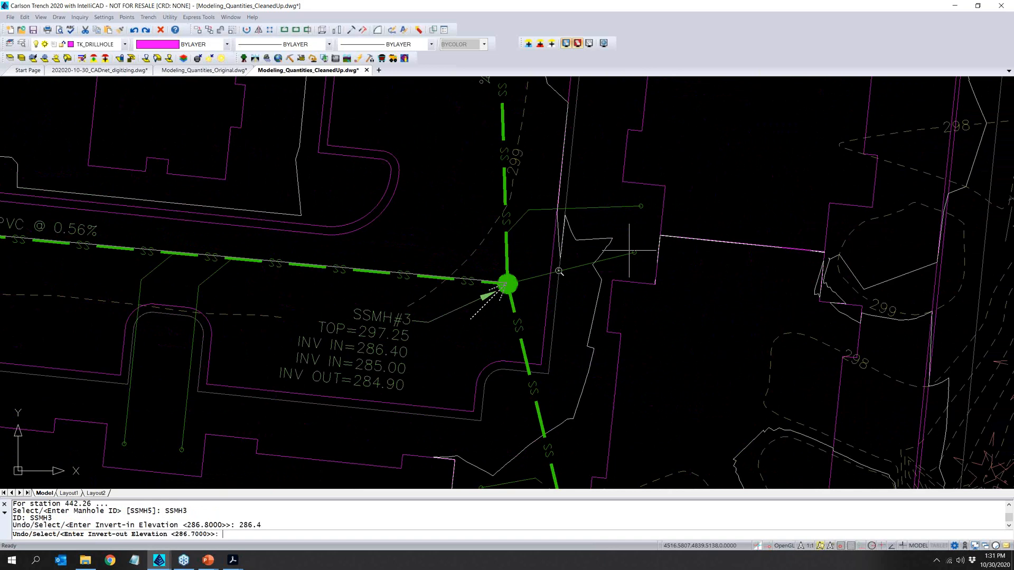
text(284.)
key(Return)
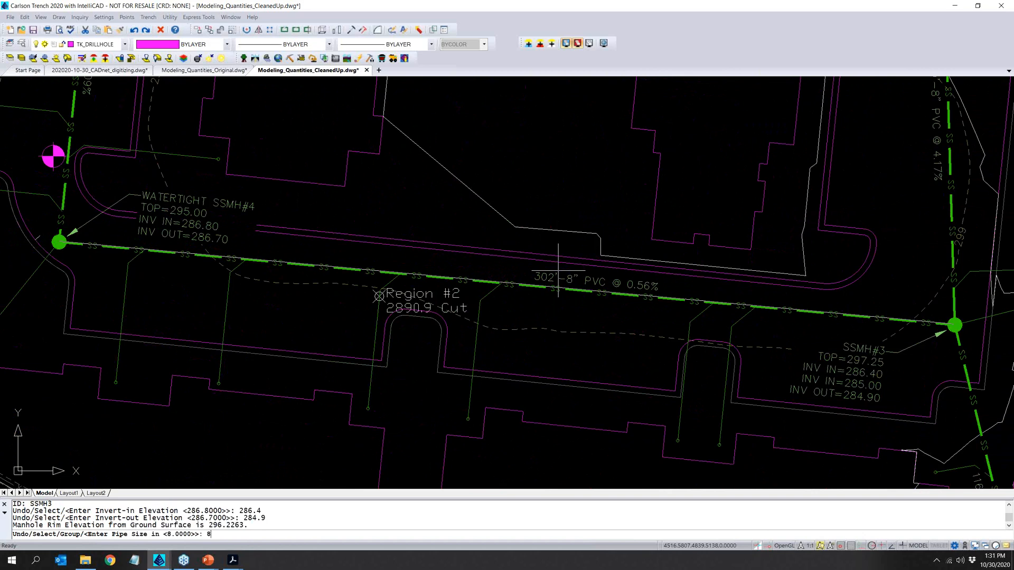
text(8)
key(Return)
End the trench line at SSMH3 without starting another line, and save the drawing.
key(Return)
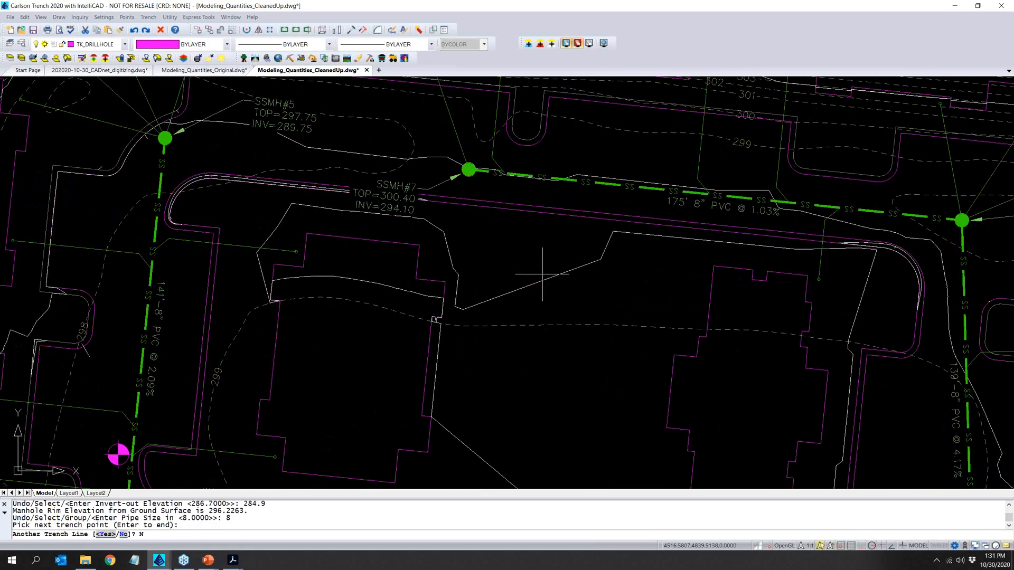
key(Return)
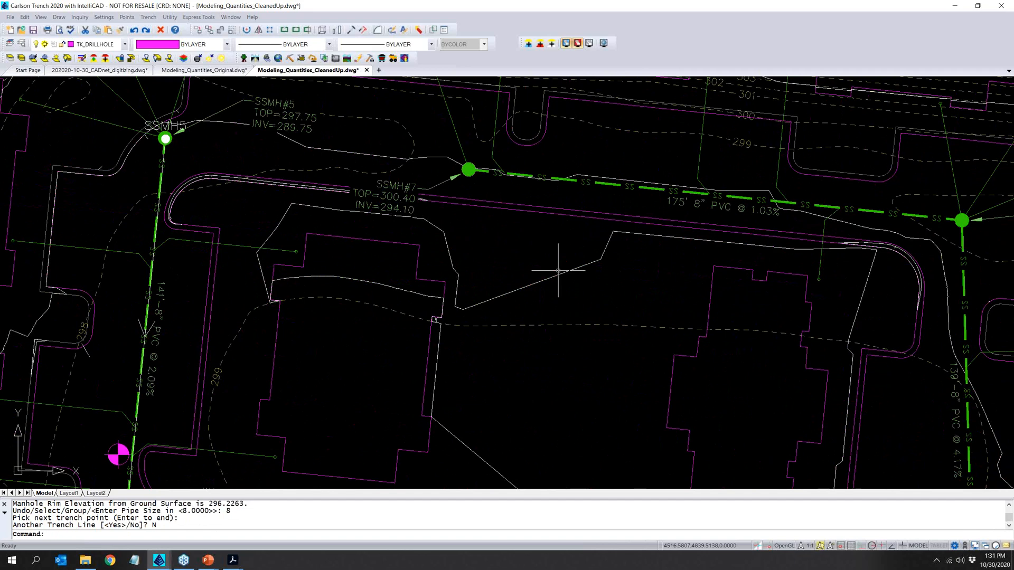
scroll(368, 240, down, 2)
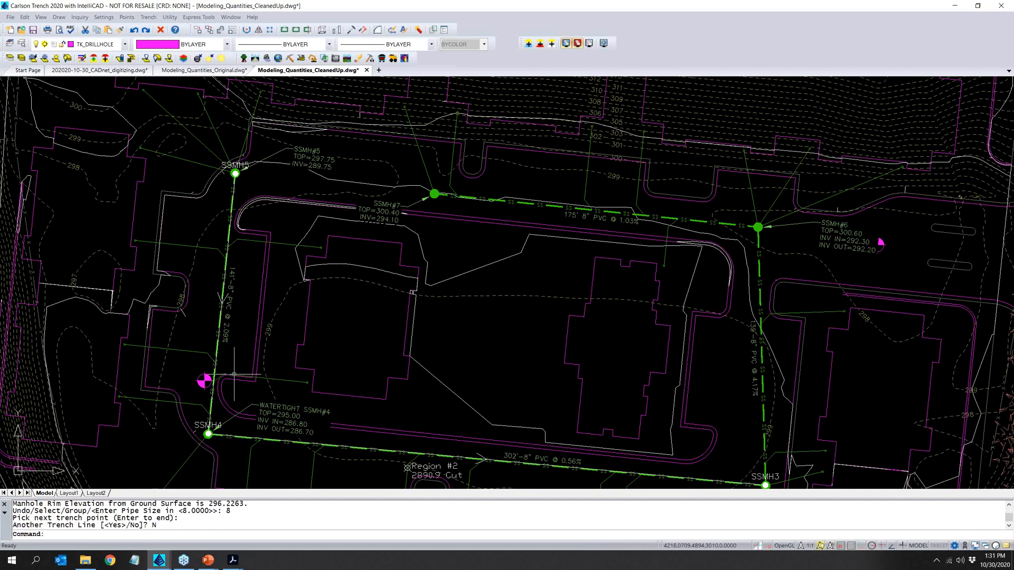
scroll(356, 290, down, 3)
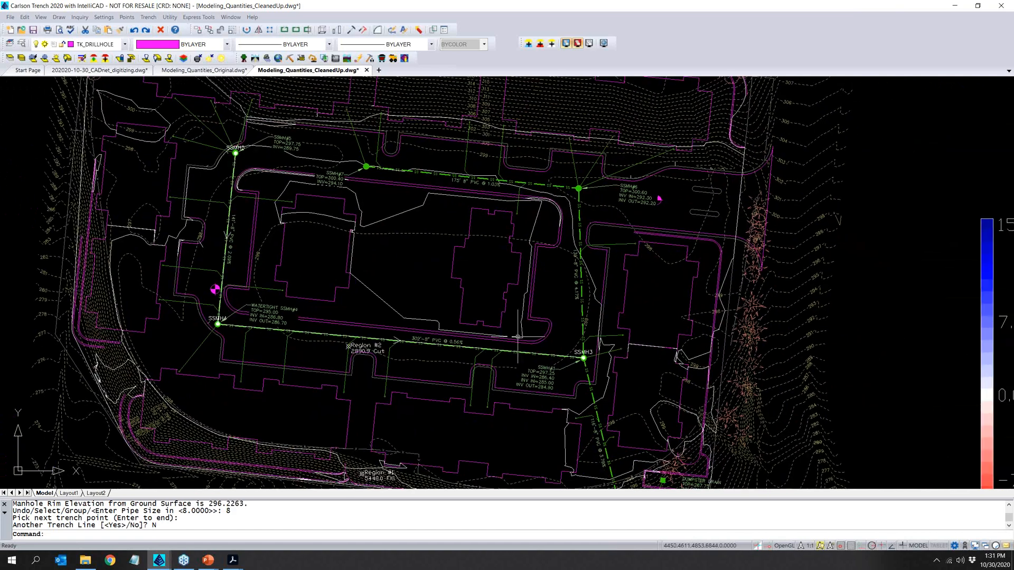
scroll(520, 341, down, 1)
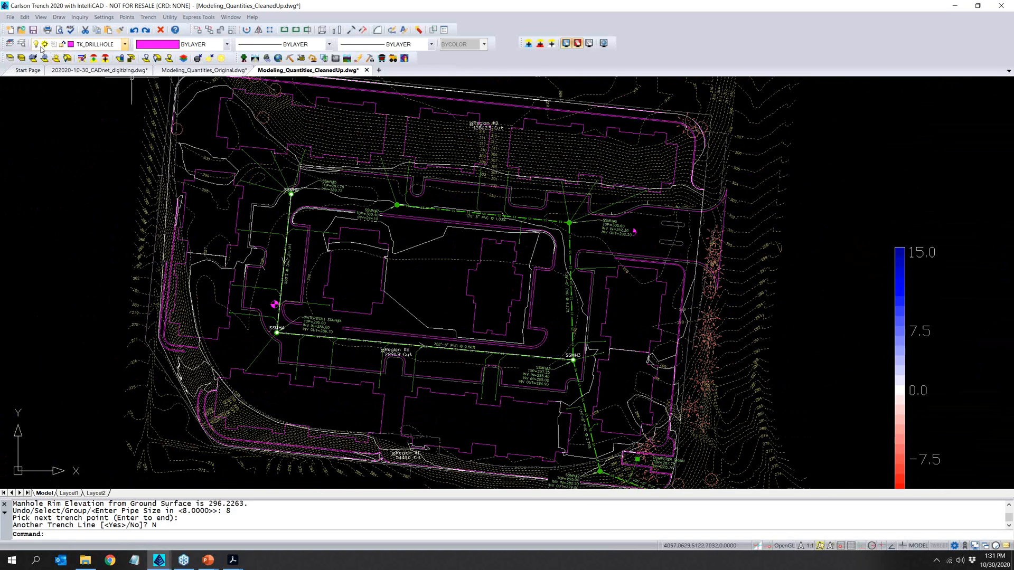
key(ctrl+s)
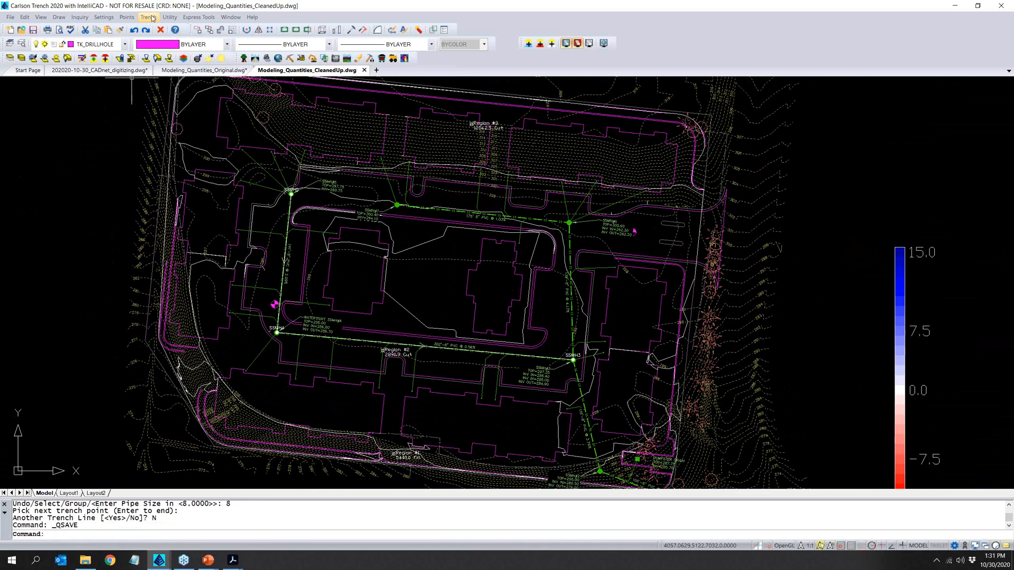
Review the trench structure data of manhole SSMH5 in the trench network structure editor, then close the editor.
click(150, 17)
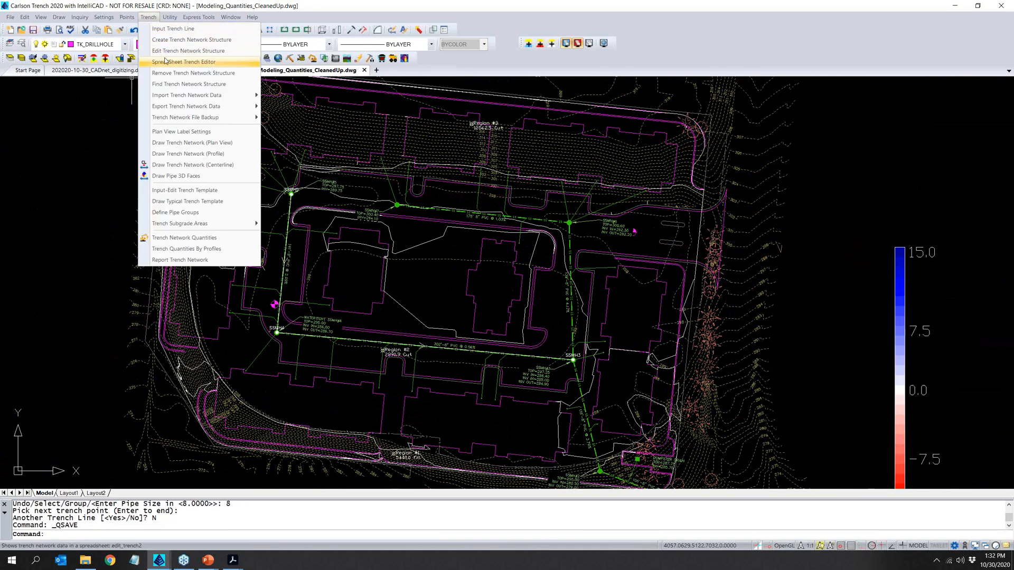
click(163, 50)
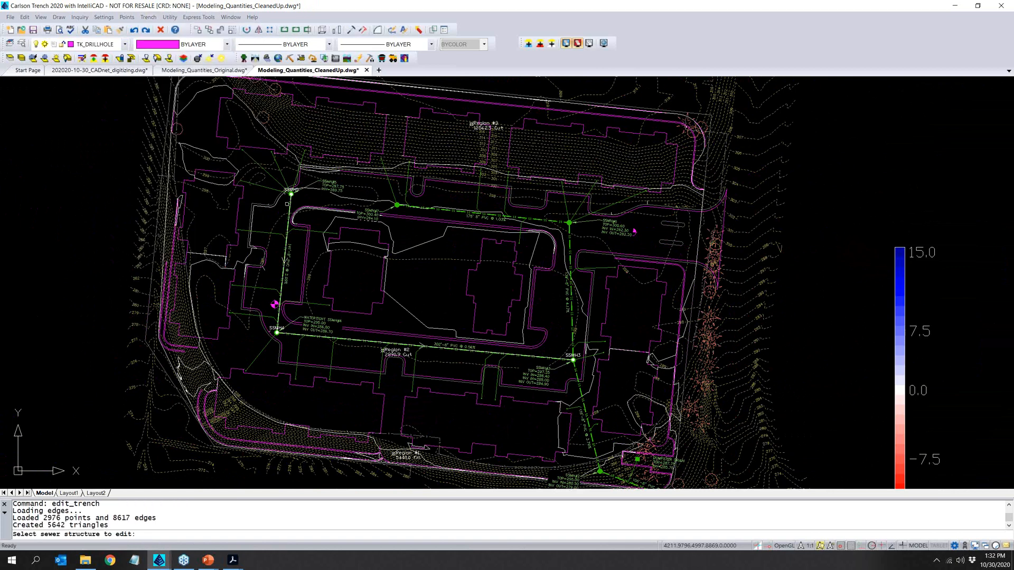
click(285, 215)
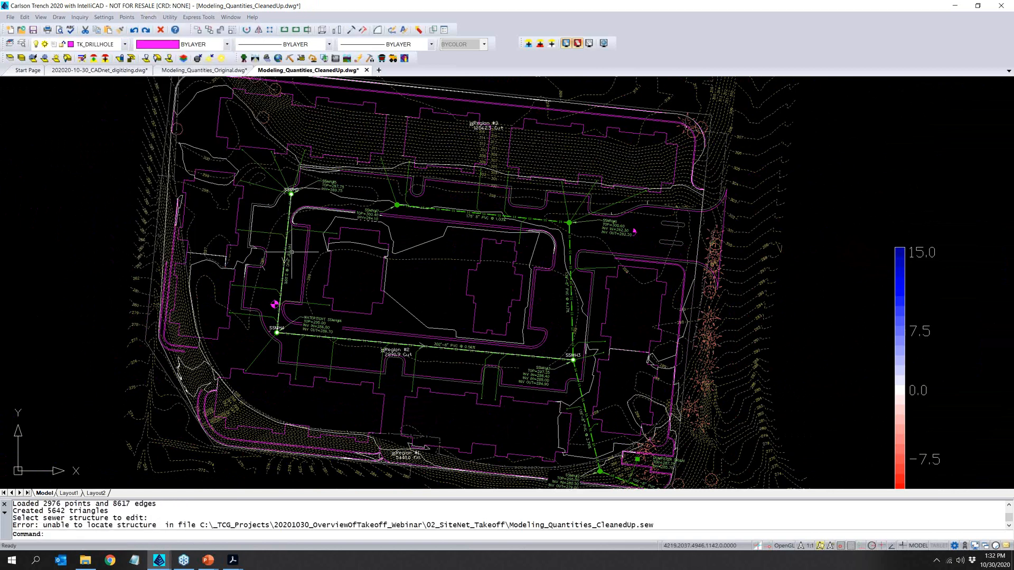
scroll(294, 195, up, 5)
right_click(285, 192)
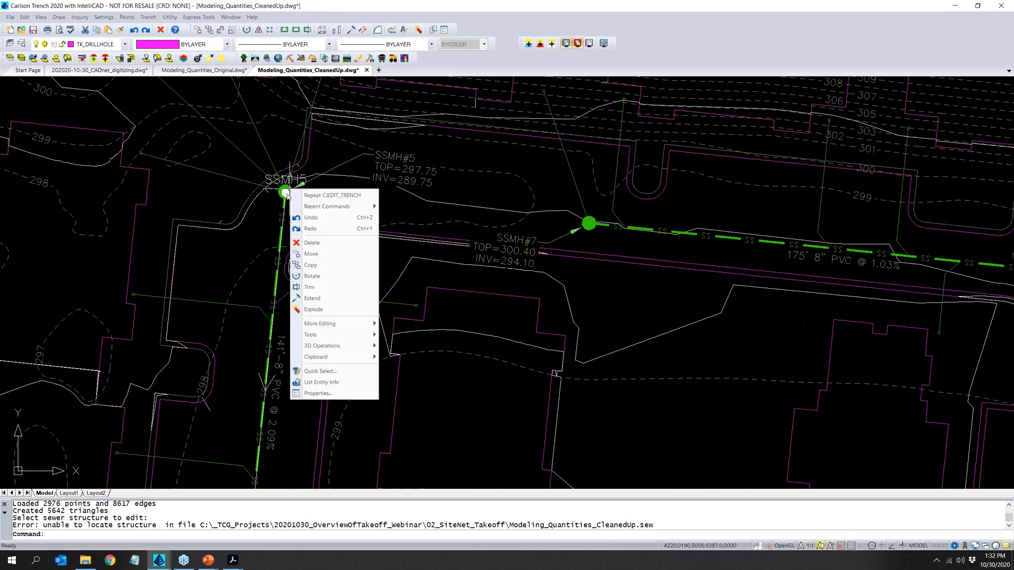
click(310, 195)
click(286, 192)
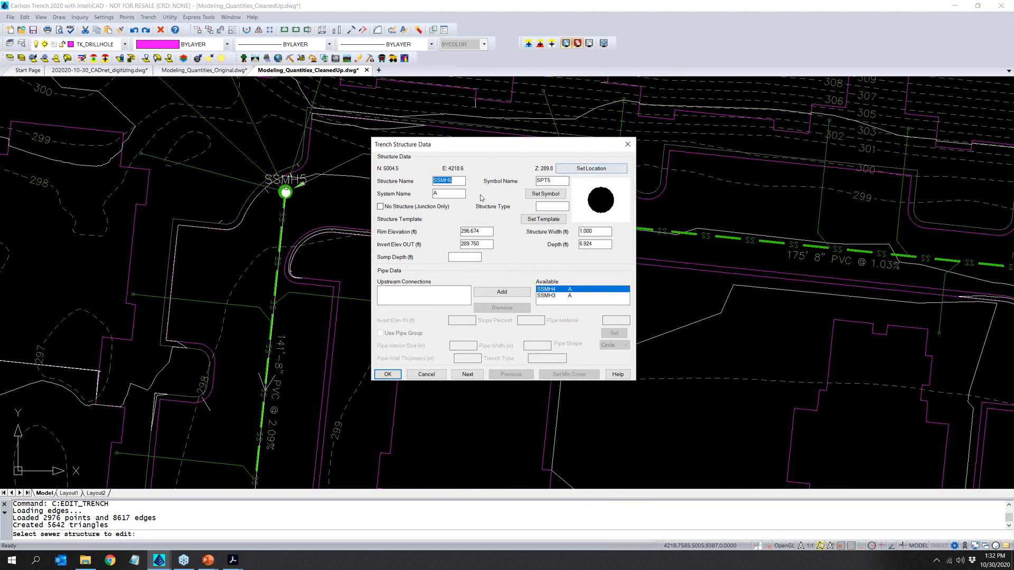
click(388, 374)
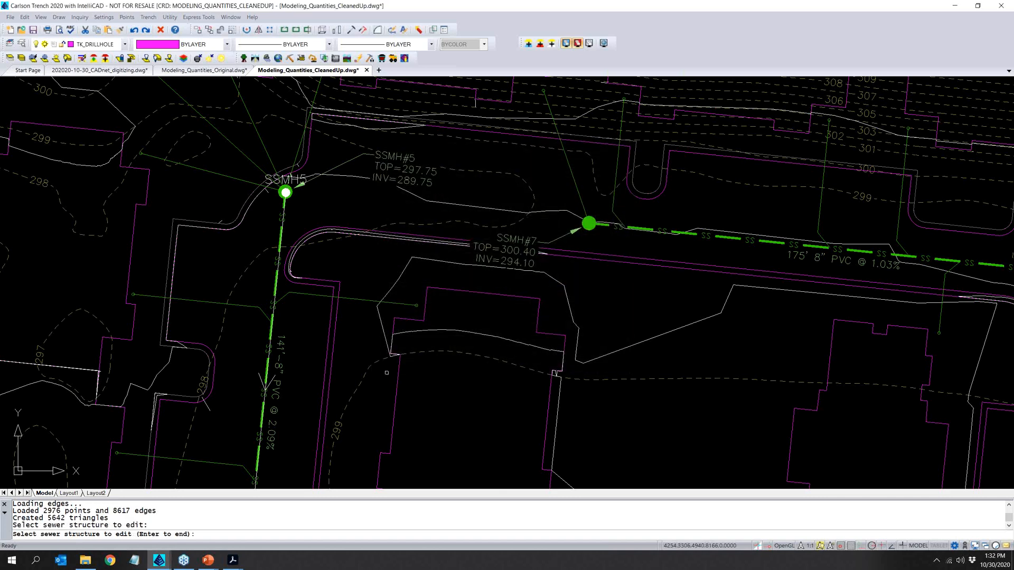
key(Return)
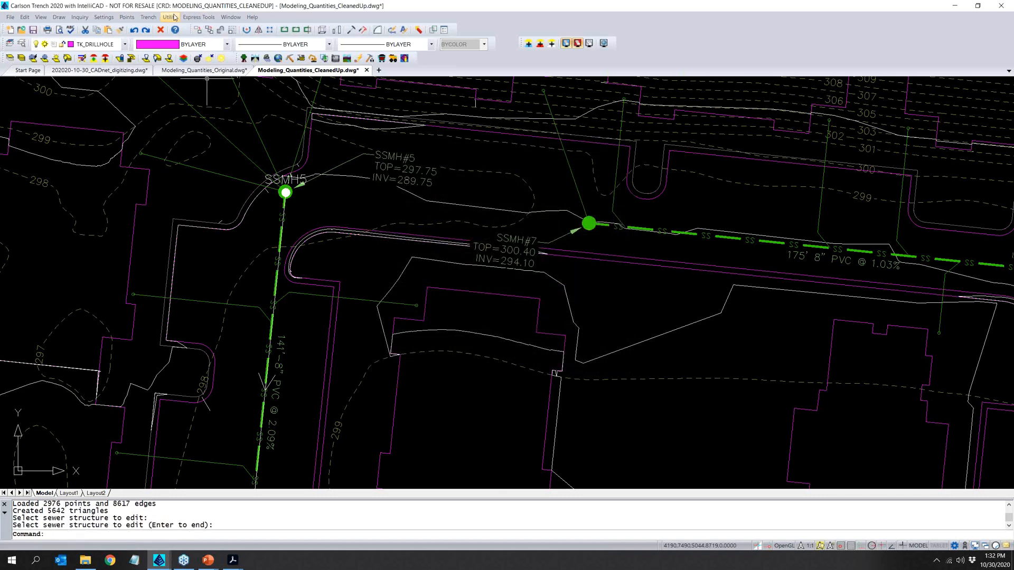
Create a new trench template file named 2020-10-30 in the 02_SiteNet_Takeoff folder.
click(148, 17)
click(149, 18)
click(150, 18)
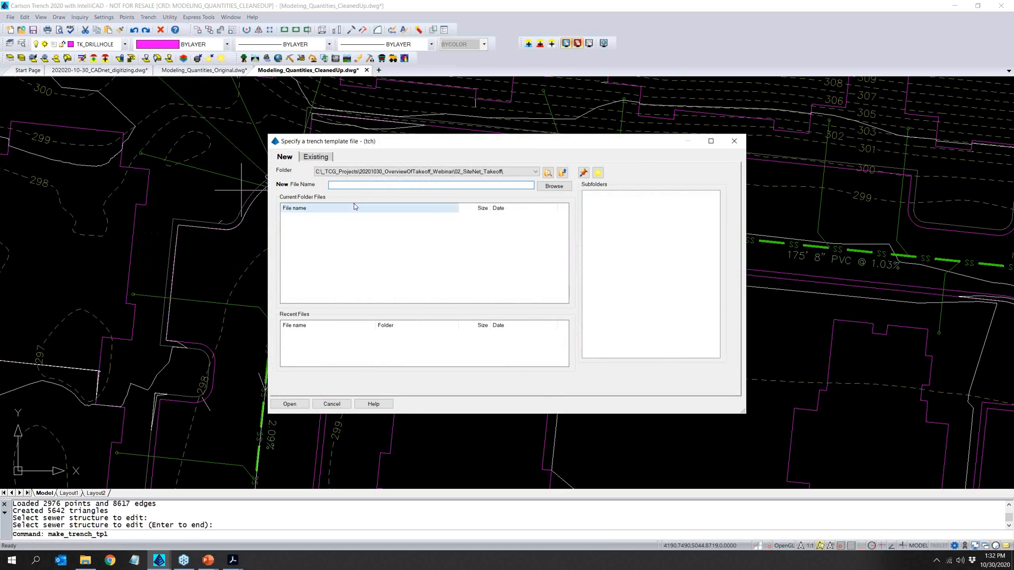
text(2020-10-30)
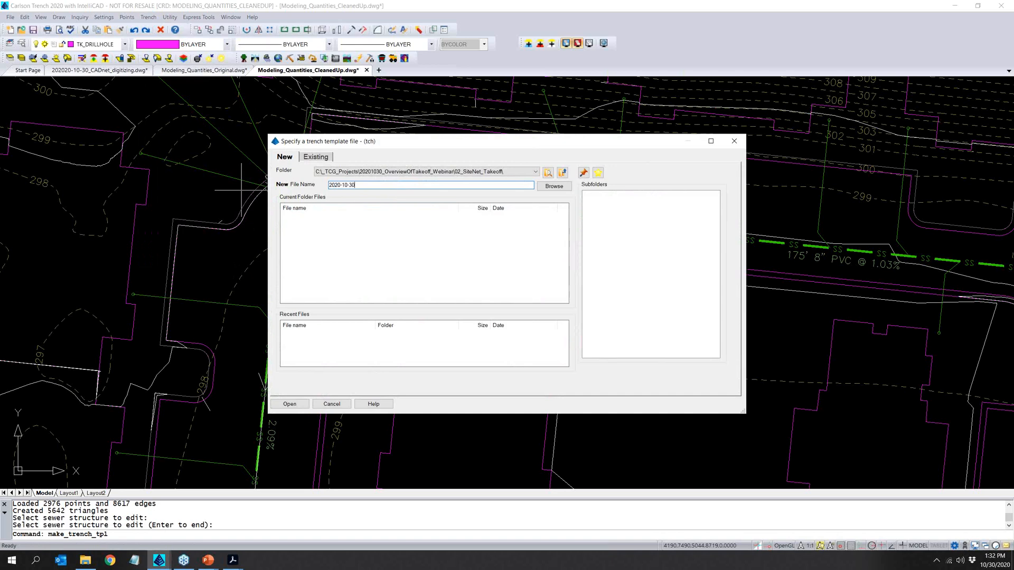
key(Return)
key(Return)
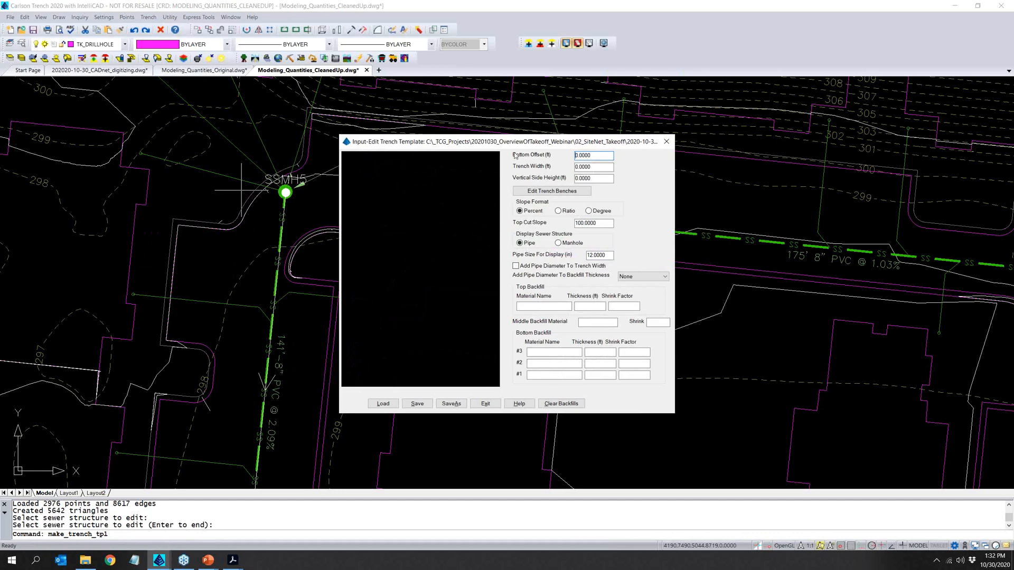
Set the trench template's bottom offset to 0.5 ft, trench width to 2 ft and vertical side height to 3 ft.
double_click(594, 157)
text(5)
key(Home)
text(.)
key(Tab)
click(606, 164)
key(shift+End)
text(2)
key(Tab)
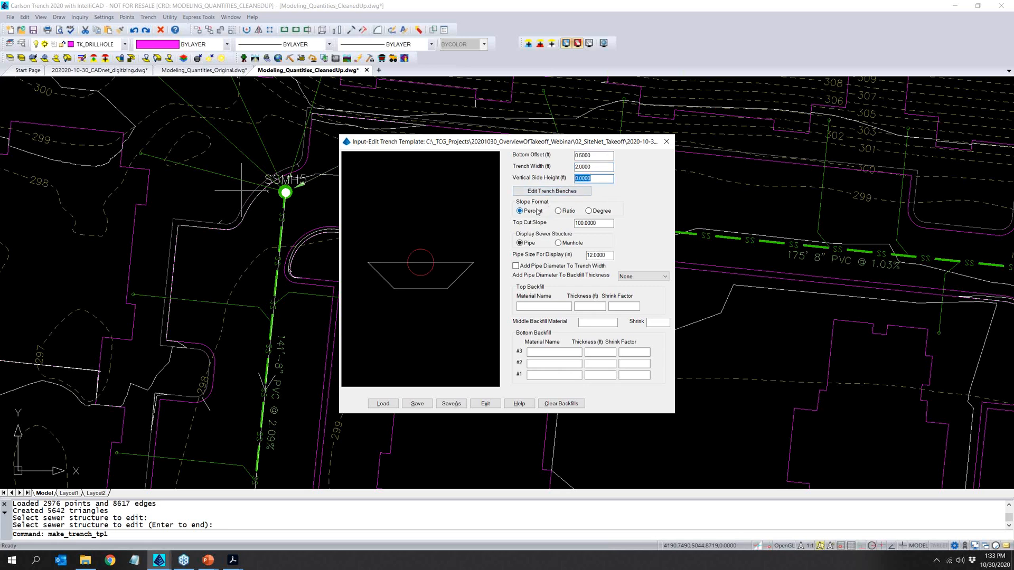
text(3)
Use the Ratio slope format for the trench template and set the displayed pipe size to 8 inches.
click(561, 211)
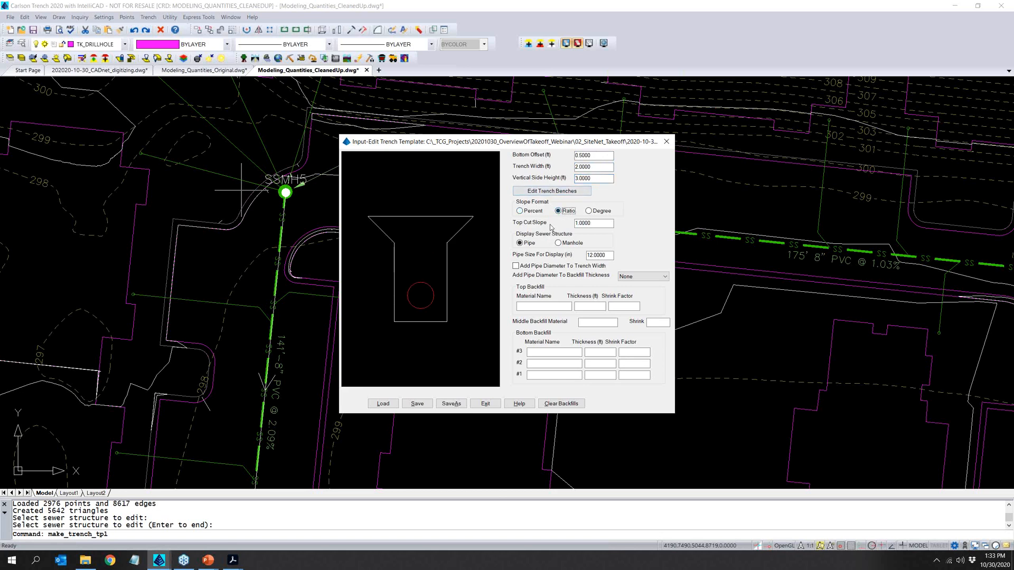
click(595, 224)
double_click(591, 256)
text(8)
key(Tab)
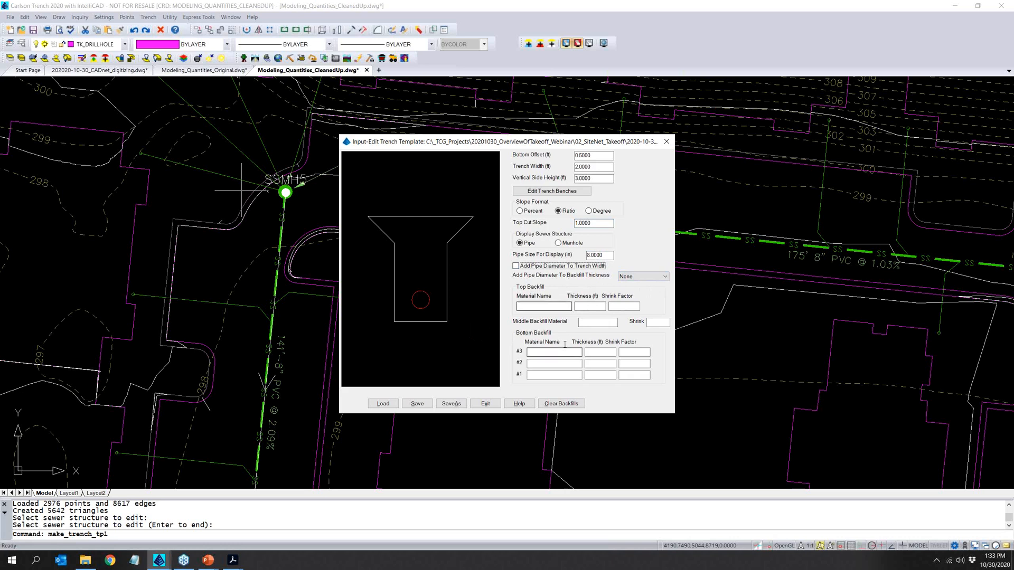
Define bottom backfill #1 as BEDDING 1 with a thickness of 1 ft.
click(561, 376)
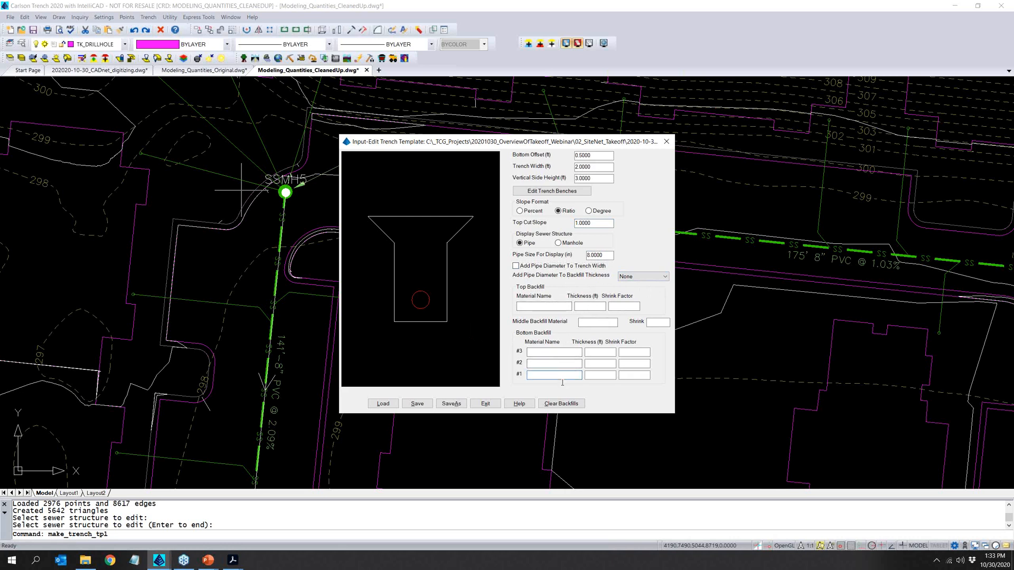
text(BAC)
key(BackSpace)
key(BackSpace)
text(BEDDING 1)
key(Tab)
text(1)
Define bottom backfill #2 as BEDDING 2 with a thickness of 2 ft, and exit the trench template editor.
click(533, 363)
text(BEDDING)
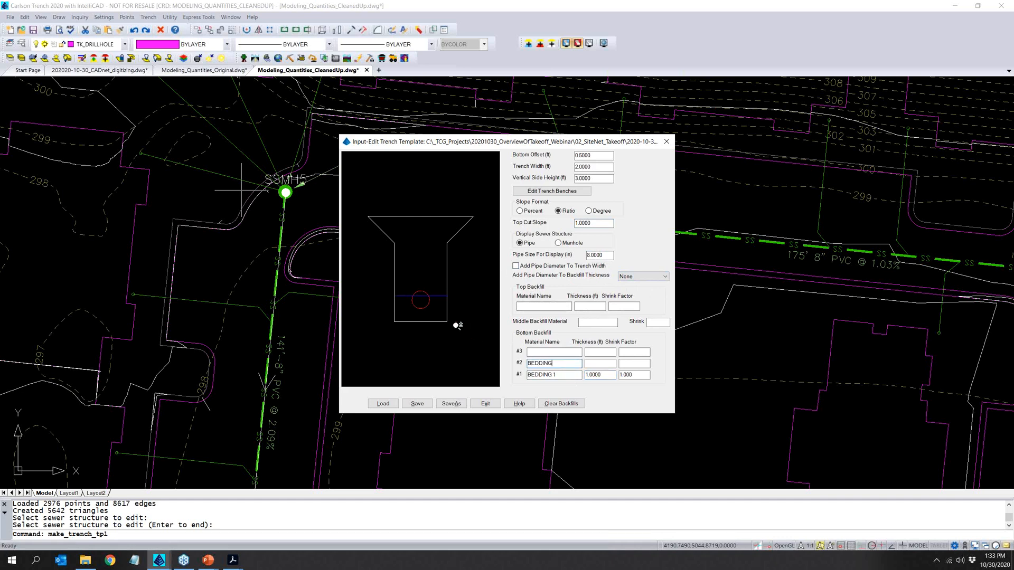
text( 2)
key(Tab)
double_click(592, 363)
text(2.0000)
click(485, 403)
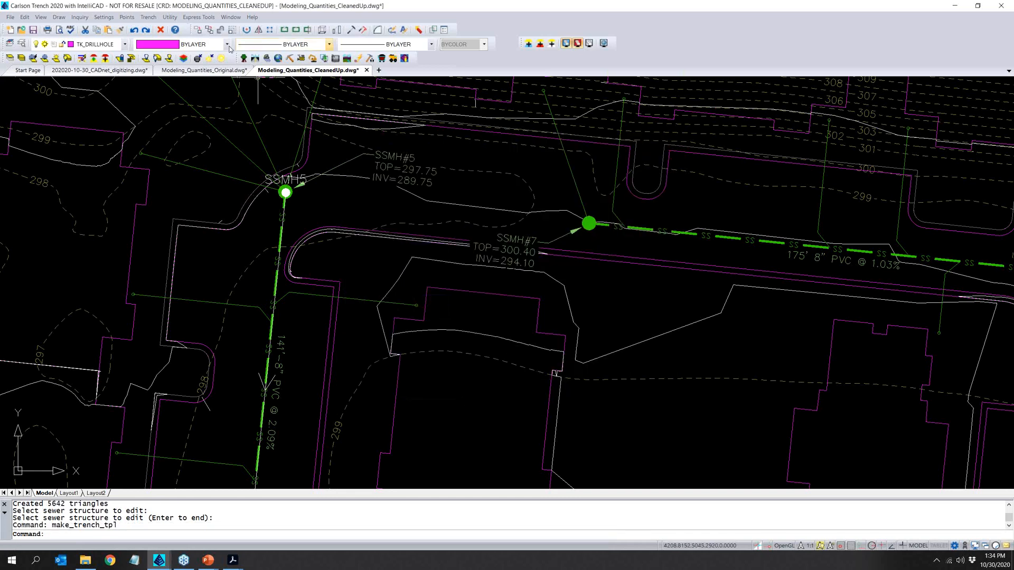
Try to calculate quantities for all trench lines with cut volumes enabled, surface target Min Existing/Design and depth target Trench Bottom.
click(150, 17)
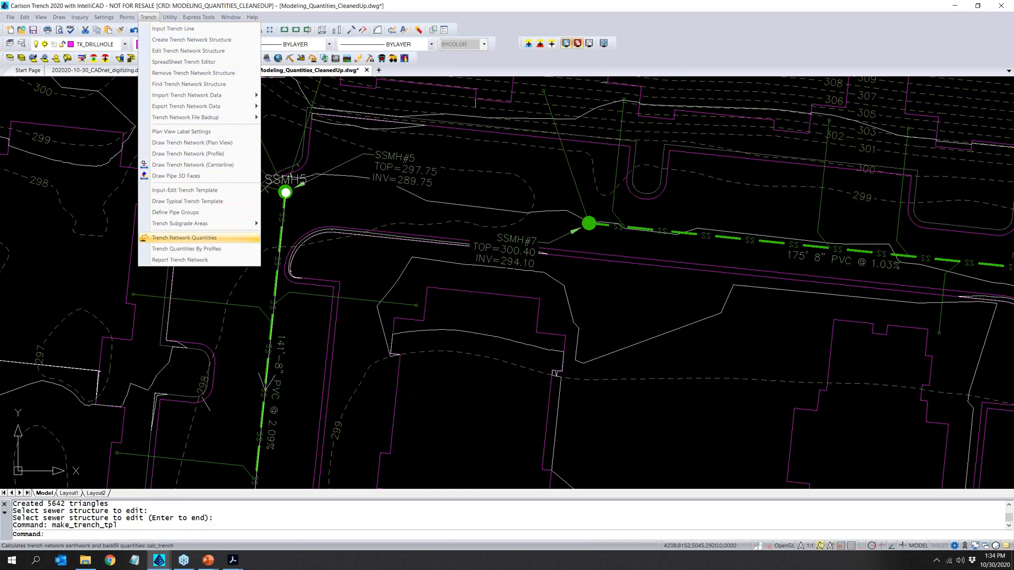
click(209, 239)
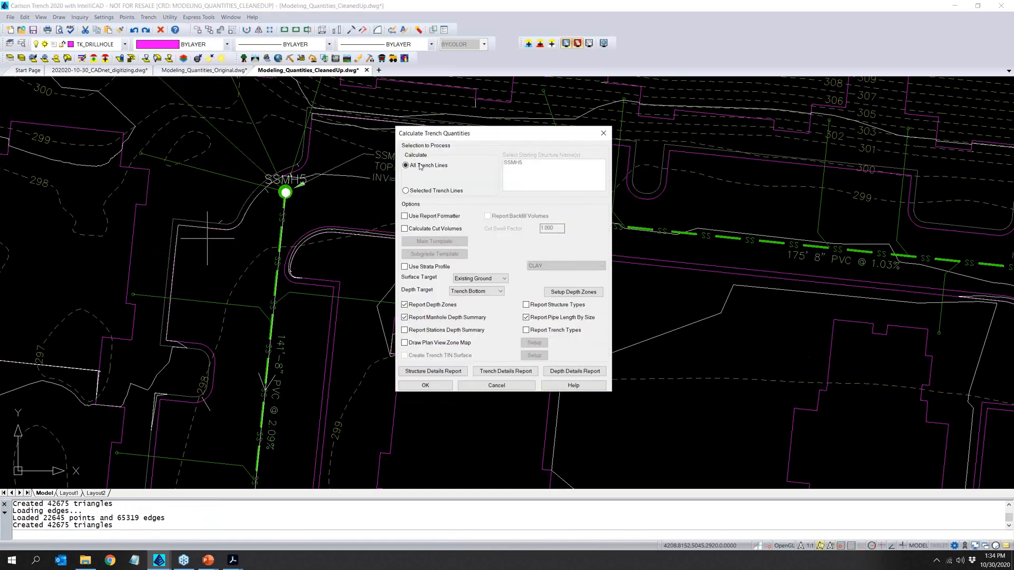
click(453, 231)
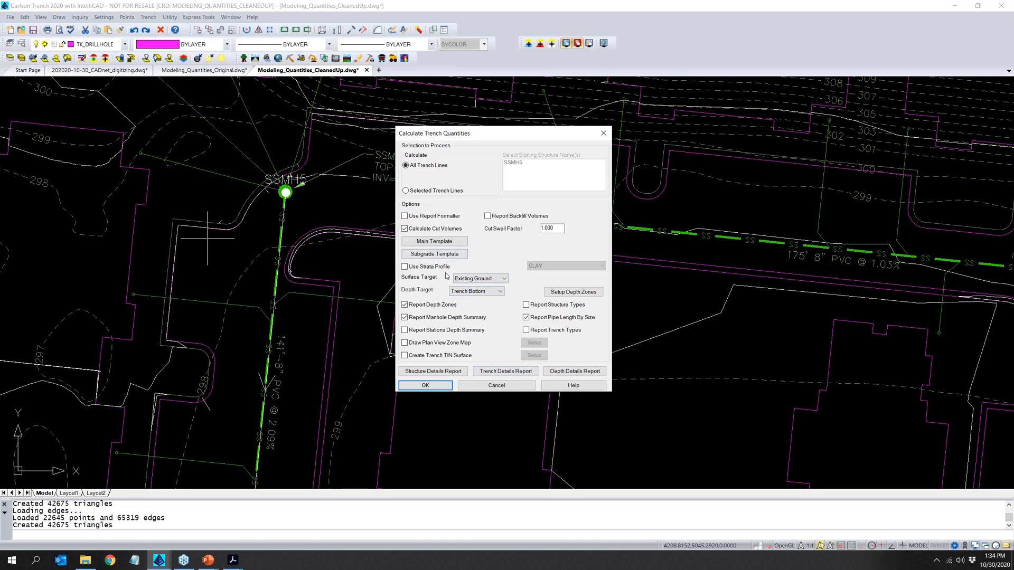
click(476, 280)
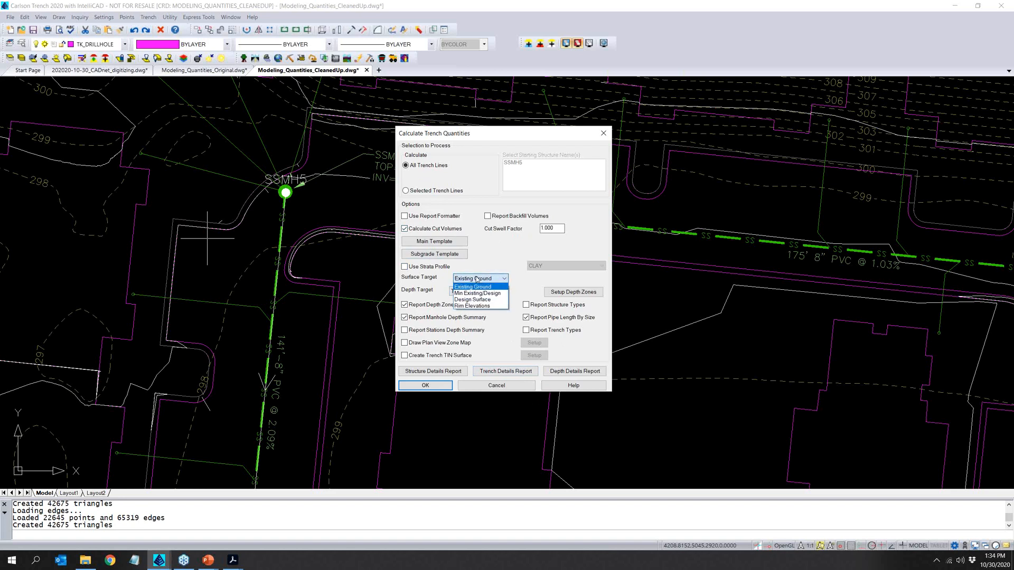
click(503, 294)
click(486, 292)
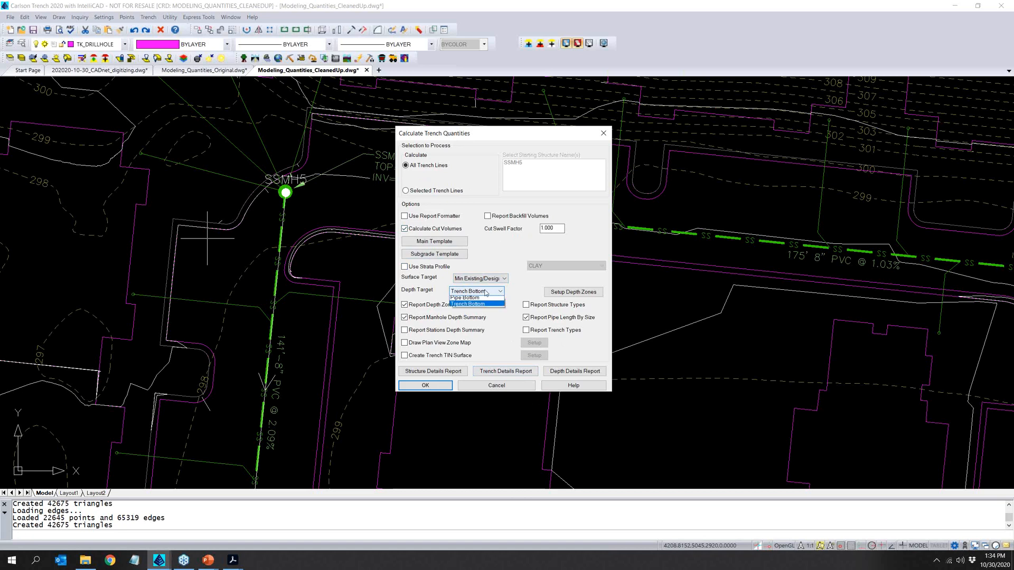
click(485, 292)
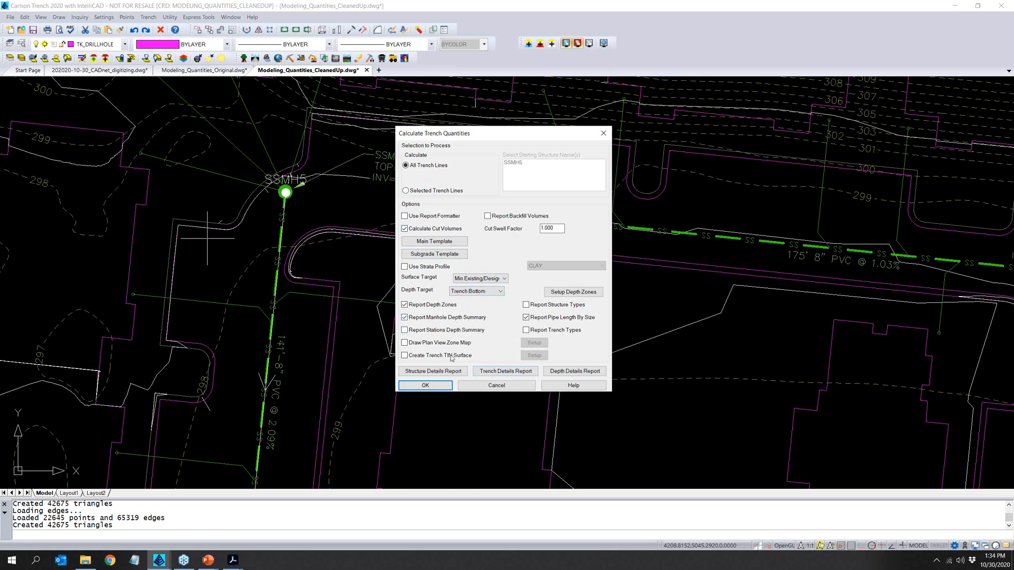
click(440, 387)
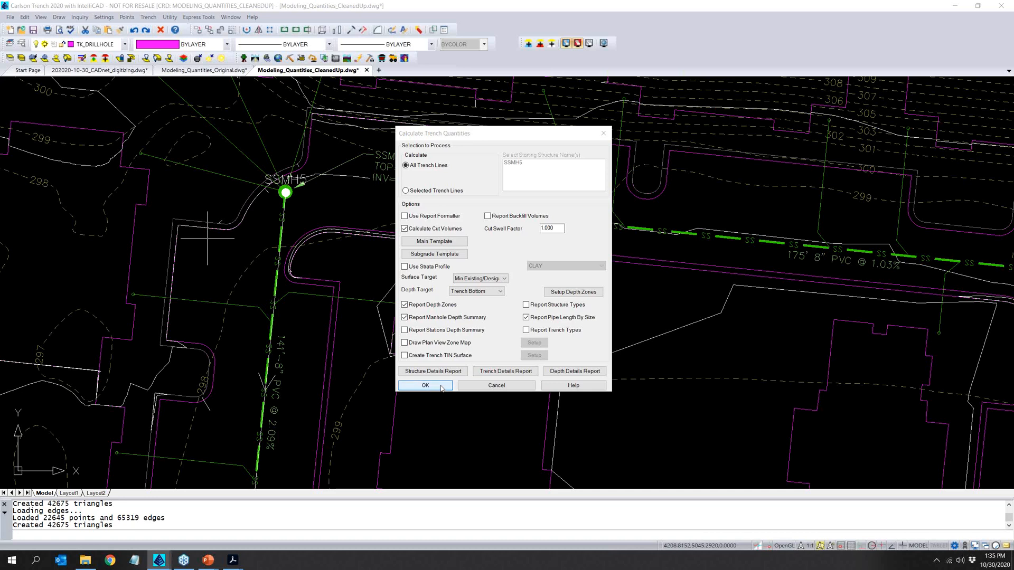
click(526, 314)
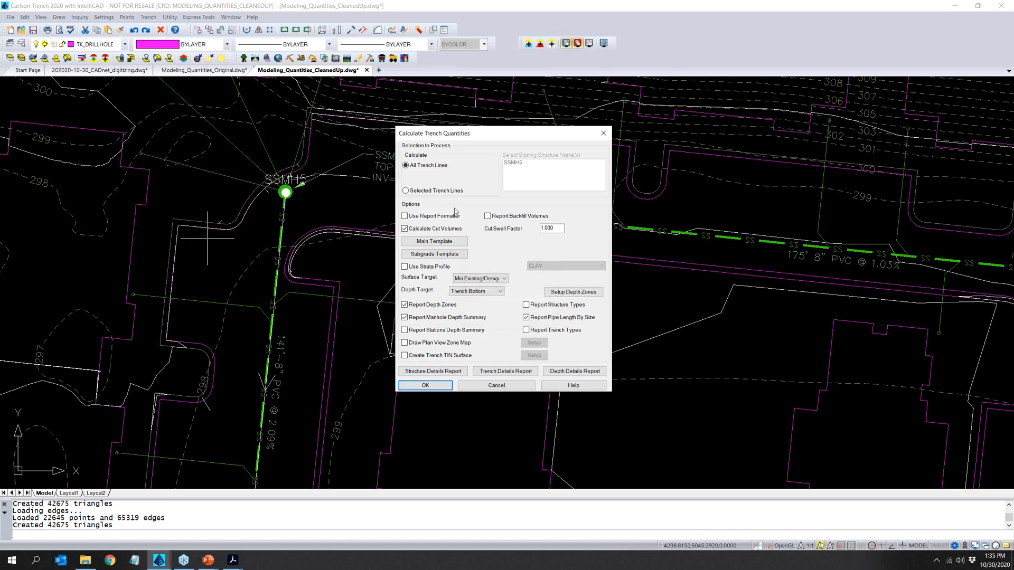
Assign 2020-10-30.tch as the main trench template and try to run the trench quantities calculation.
click(437, 242)
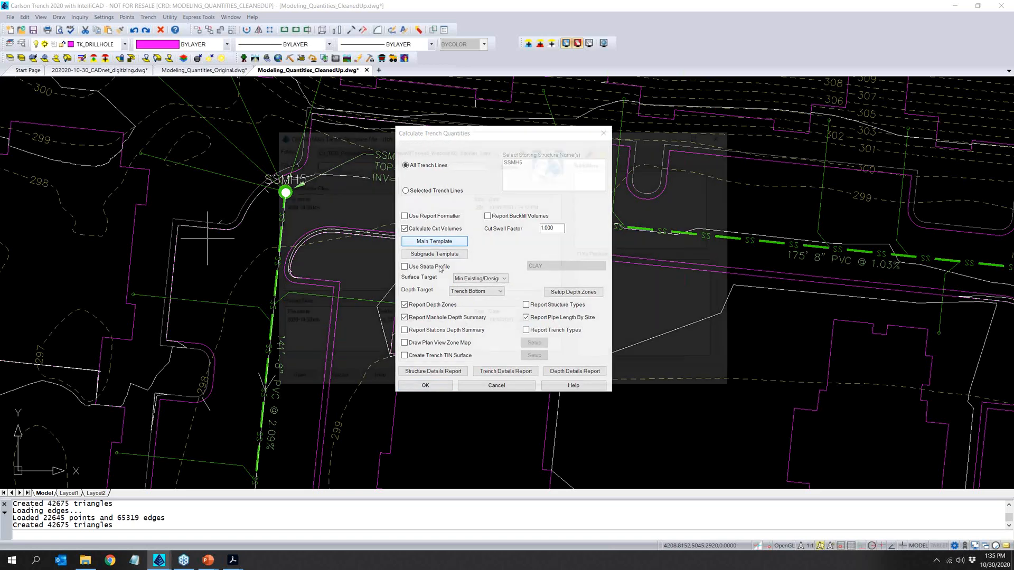
click(314, 206)
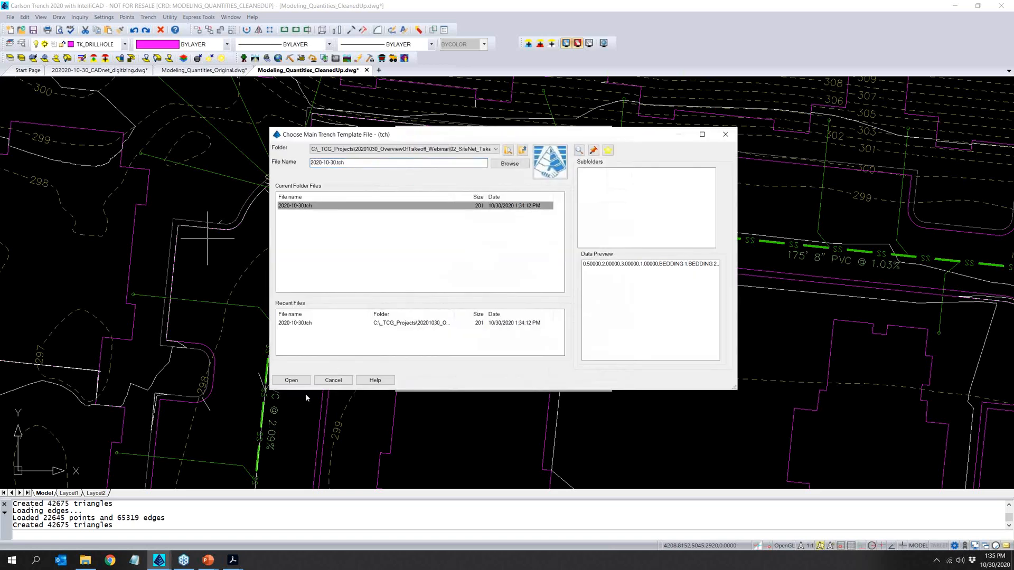
click(293, 379)
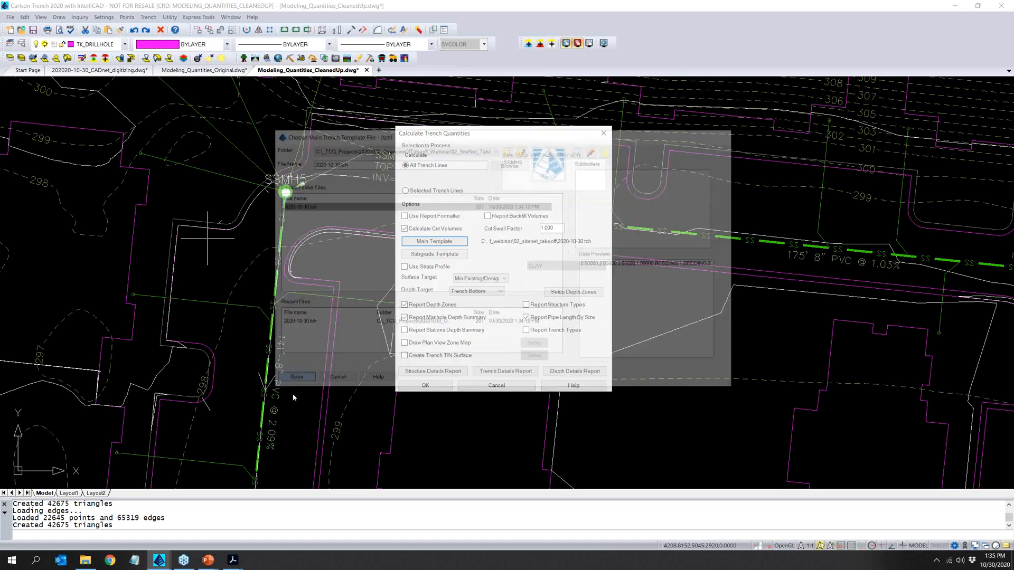
click(426, 385)
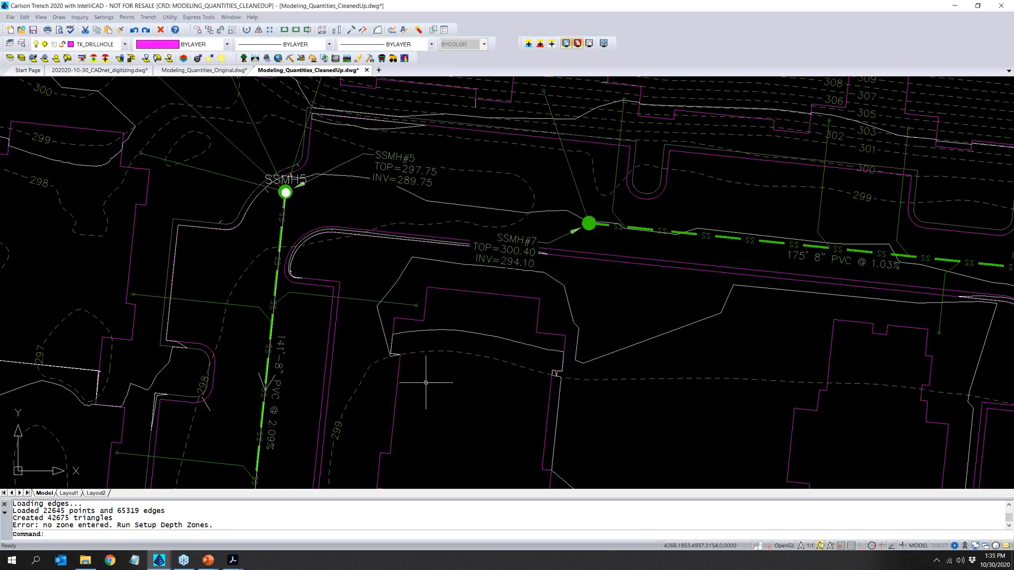
Restart the trench network quantities calculation and set the first three depth zone limits to 4, 6 and 8.
right_click(430, 381)
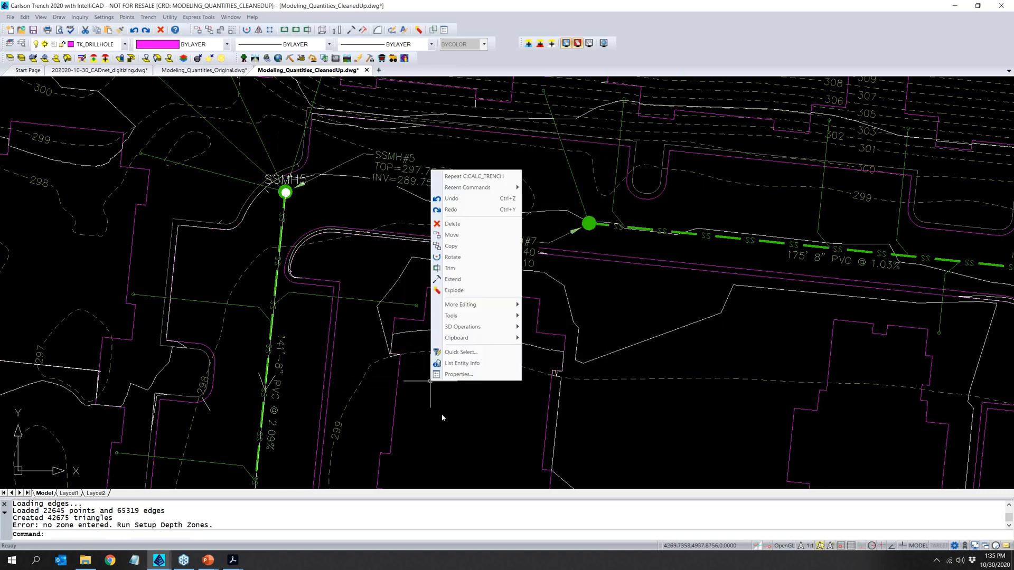
click(459, 179)
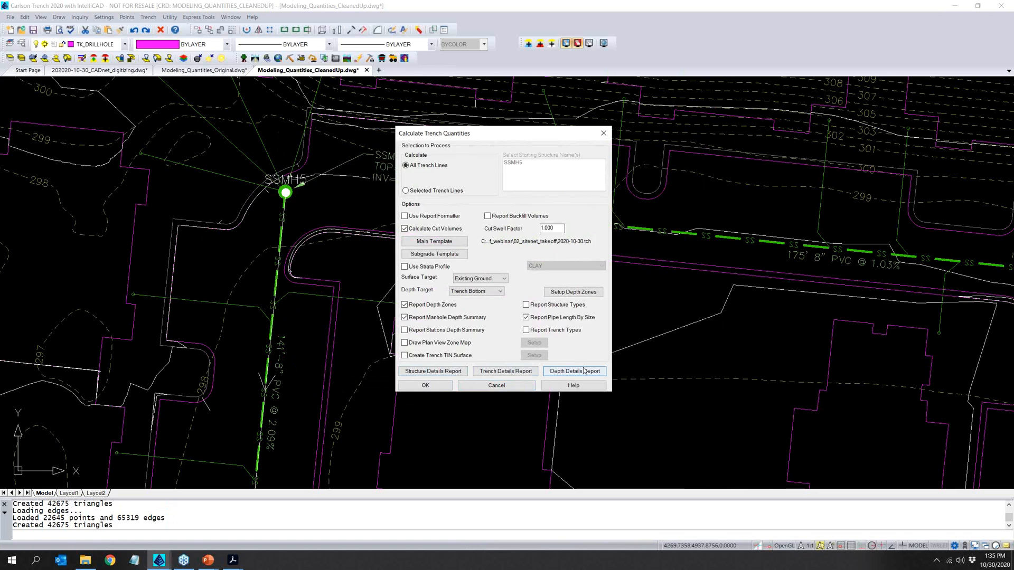
click(594, 293)
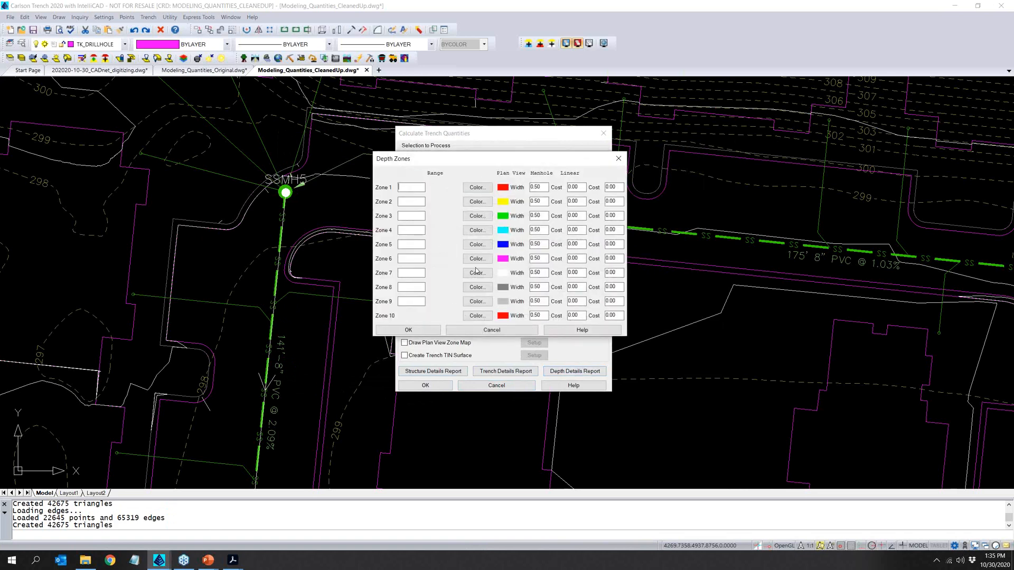
text(4)
key(Tab)
text(6)
click(414, 215)
click(408, 330)
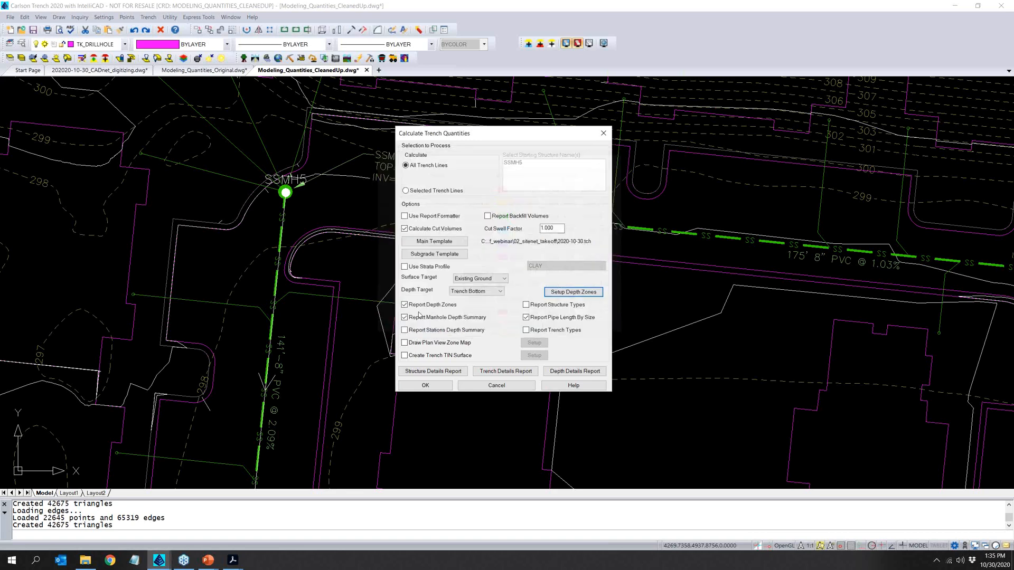
Calculate the trench quantities for all trench lines, review the manhole depths in the report, and close it.
click(450, 385)
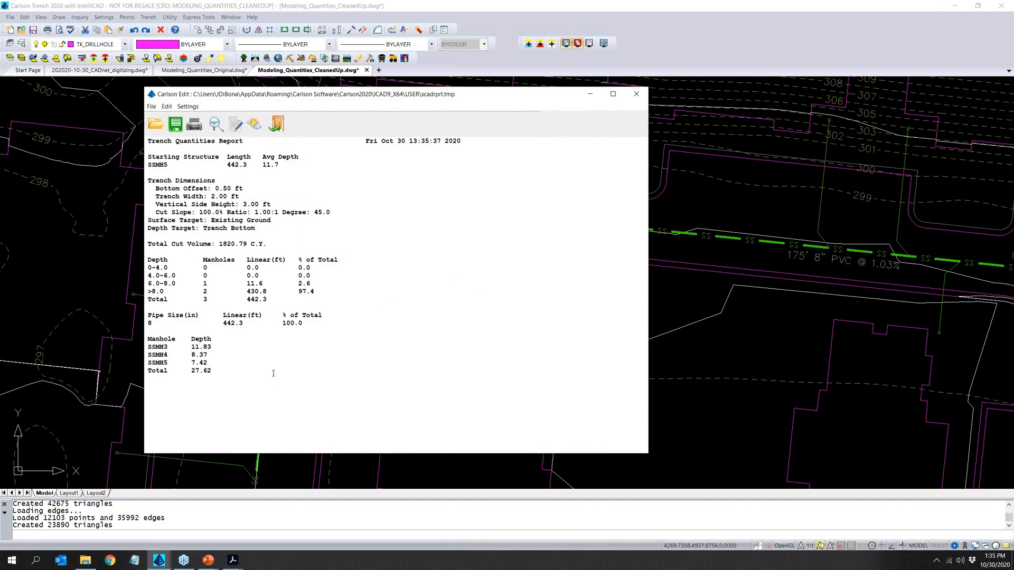
drag(229, 369, 141, 335)
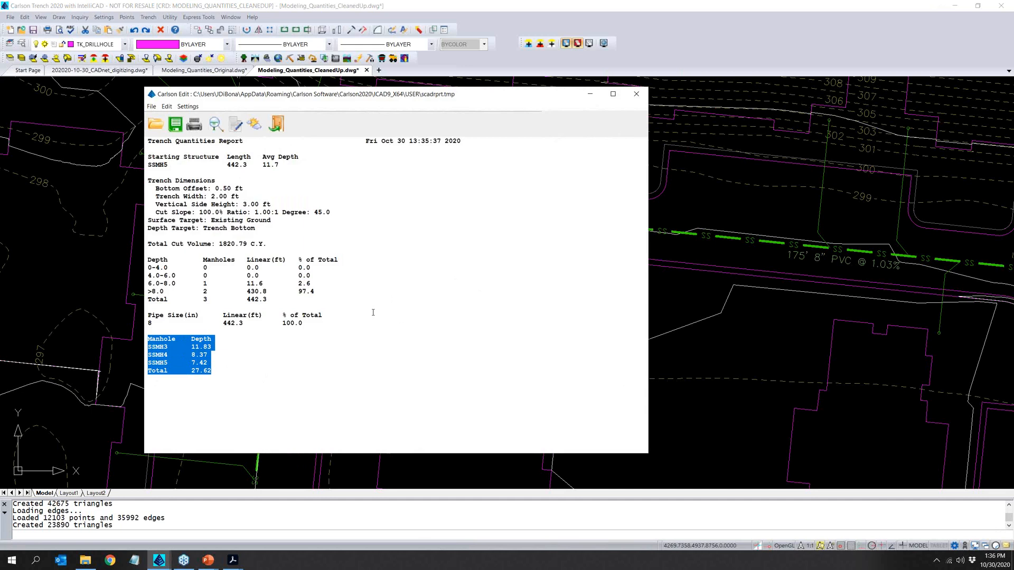
click(636, 94)
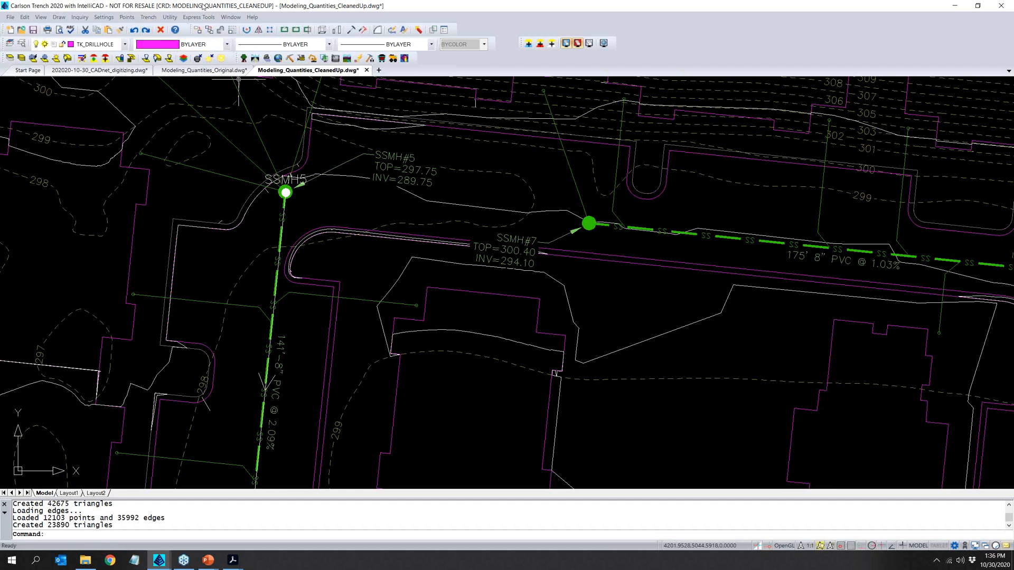
Switch to the Civil module, examine the Pipe Depth Summary options, and leave them without running the report.
click(255, 59)
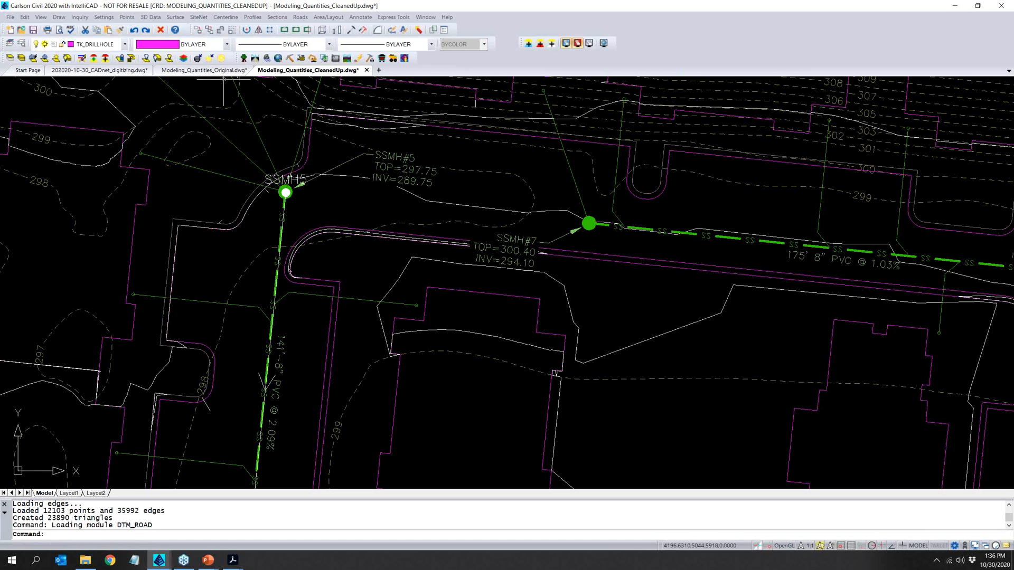
click(258, 18)
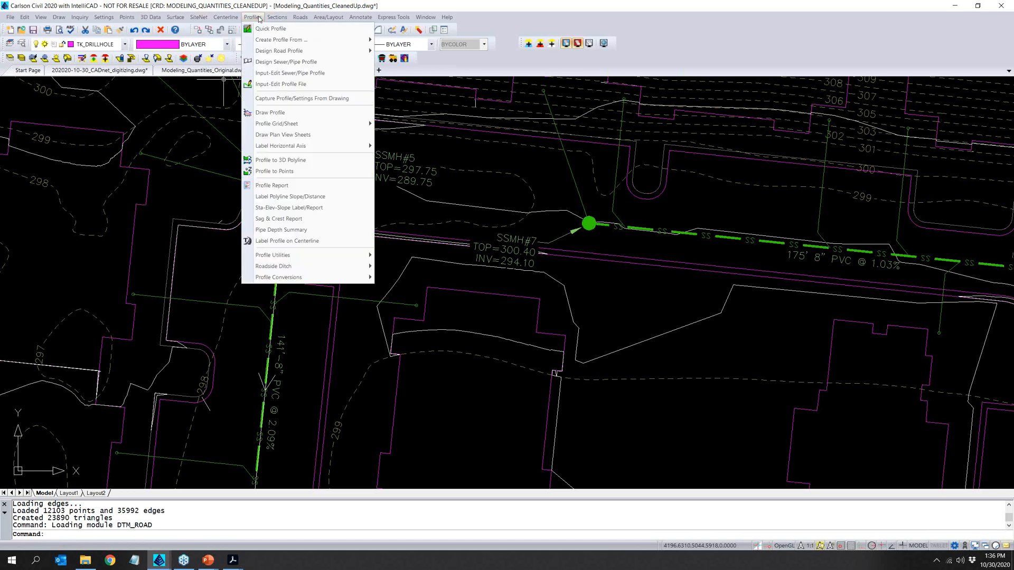
click(335, 231)
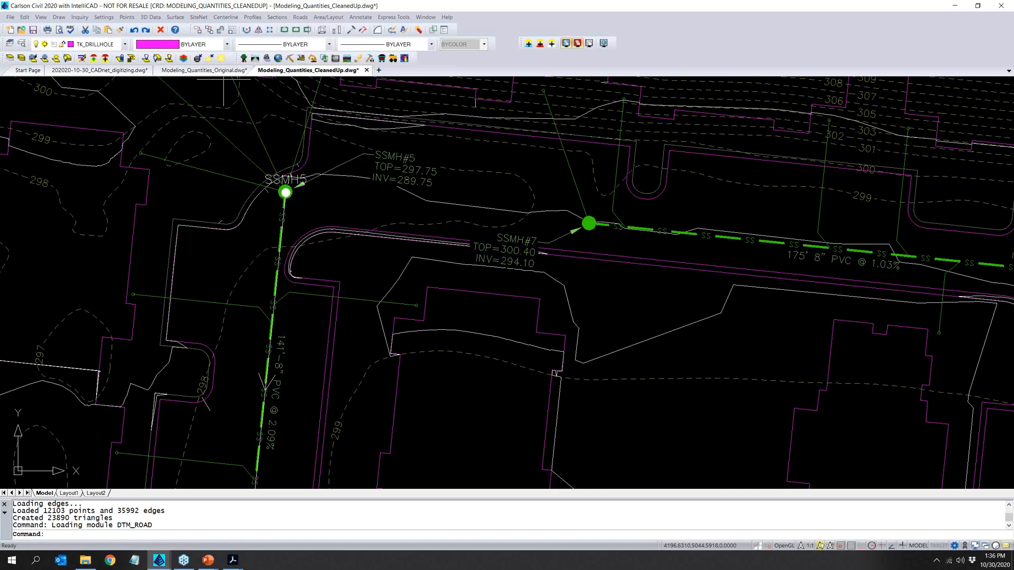
click(419, 174)
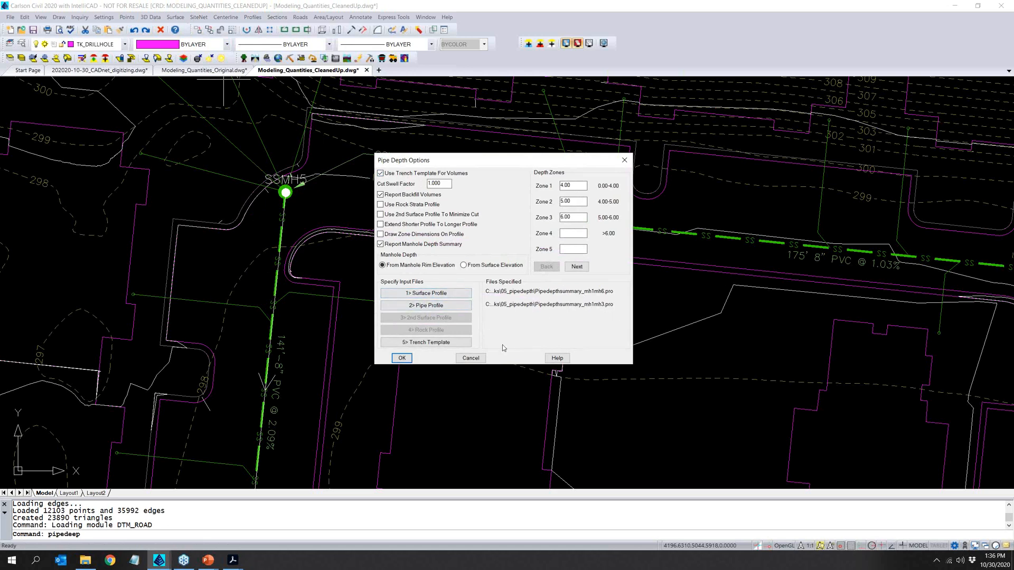
click(470, 358)
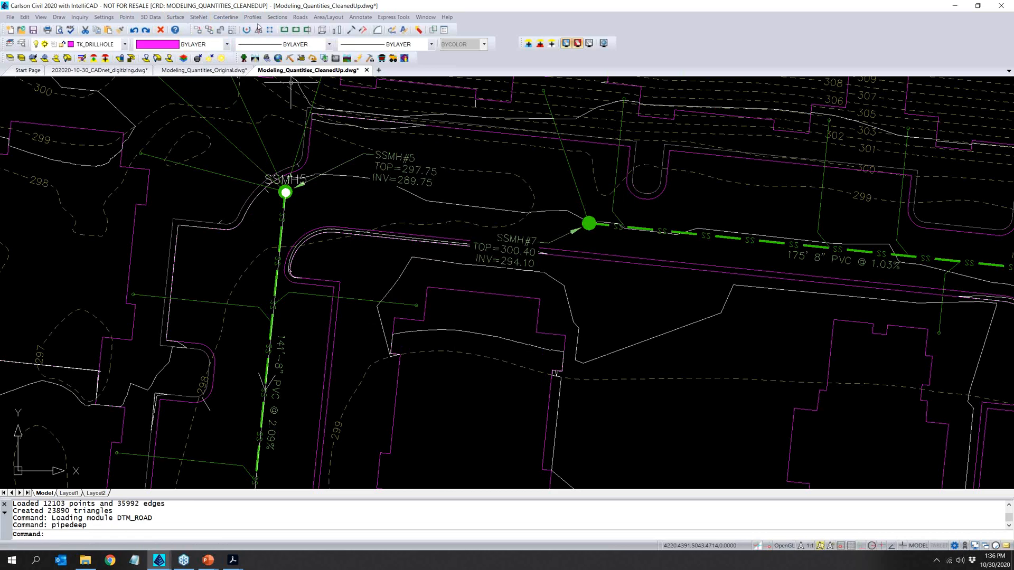
Switch to the Construction module and look over the graphic report commands available for takeoff.
click(298, 59)
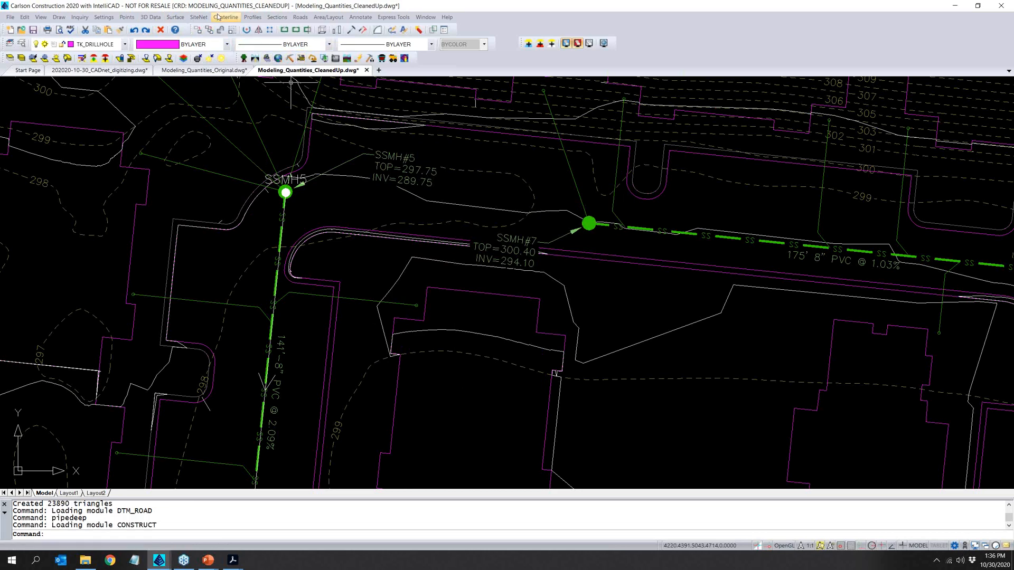
click(195, 17)
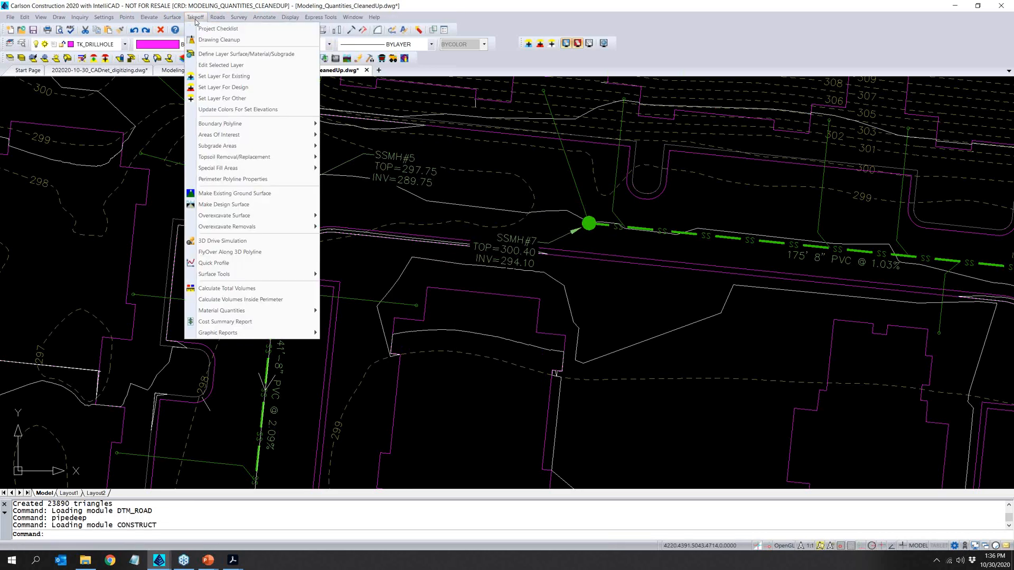
mouse_move(224, 334)
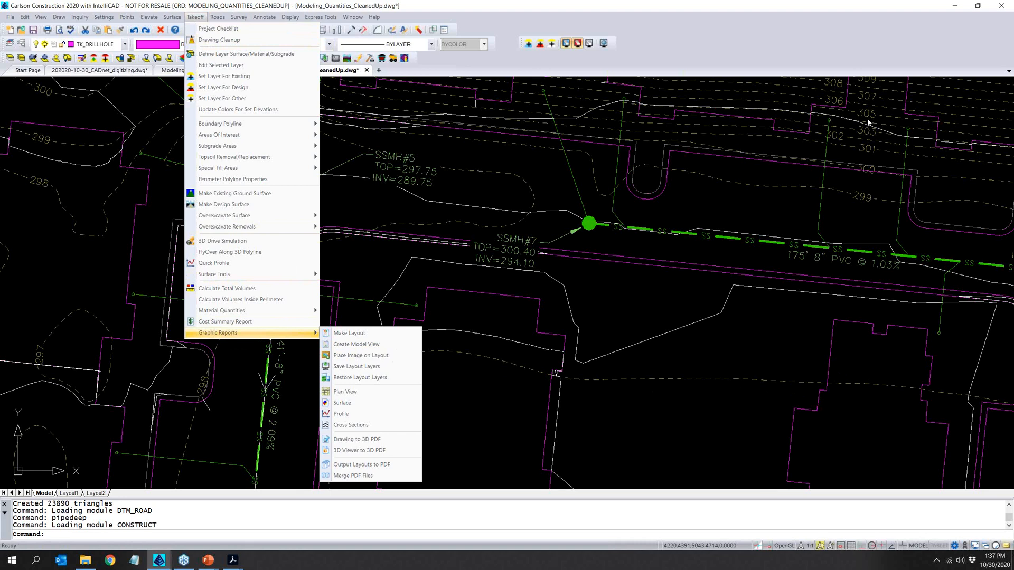
click(855, 39)
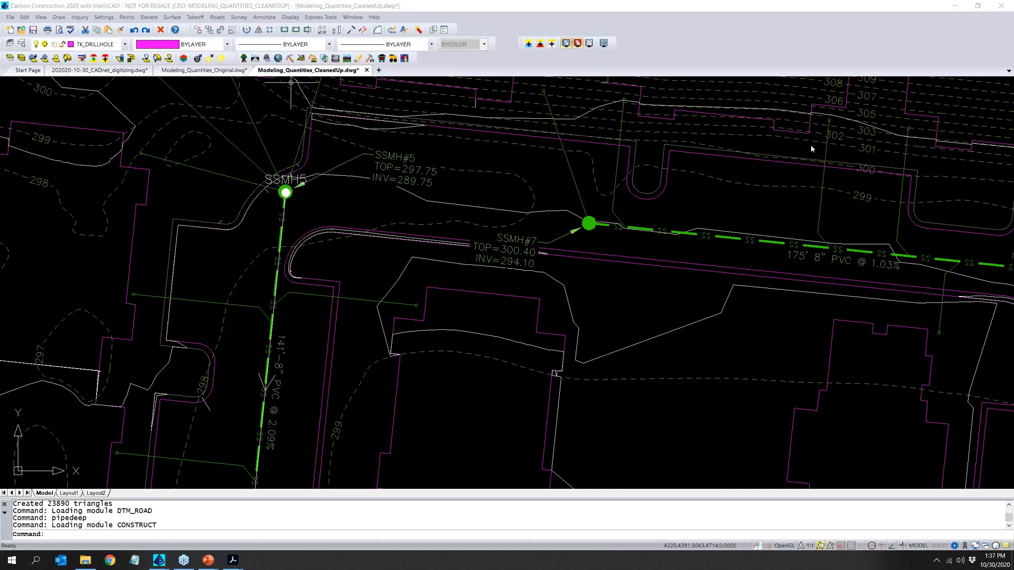